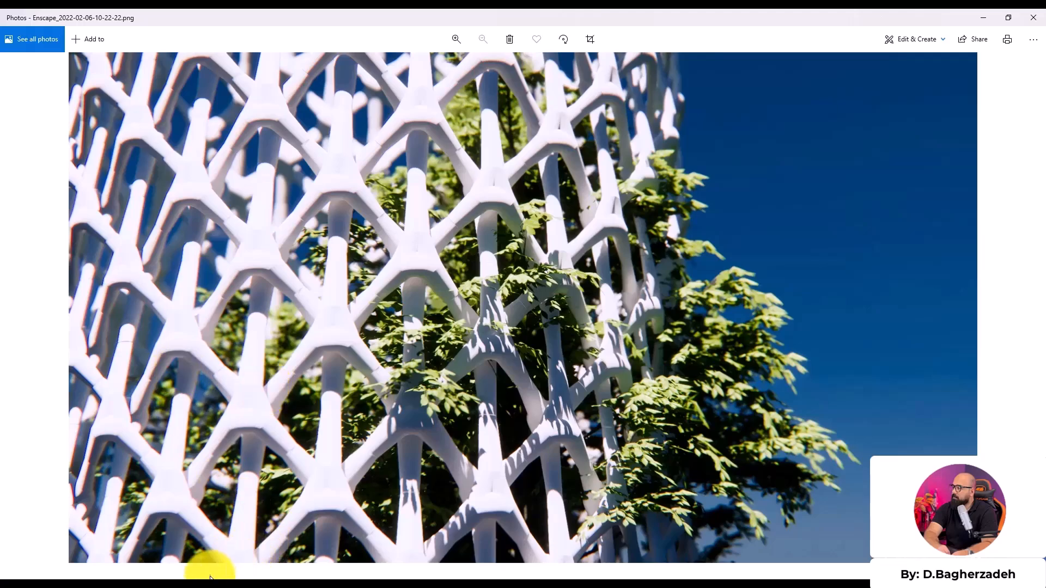
- Switch to Revit and open the cylindrical mass for in-place editing
click(238, 537)
middle_drag(785, 380, 629, 415)
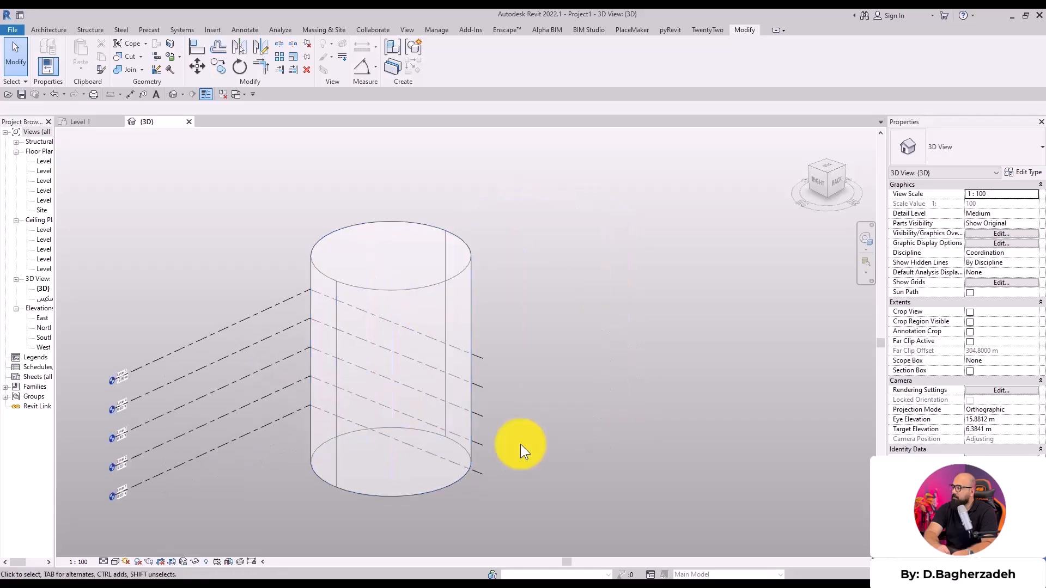
middle_drag(567, 309, 576, 273)
click(475, 252)
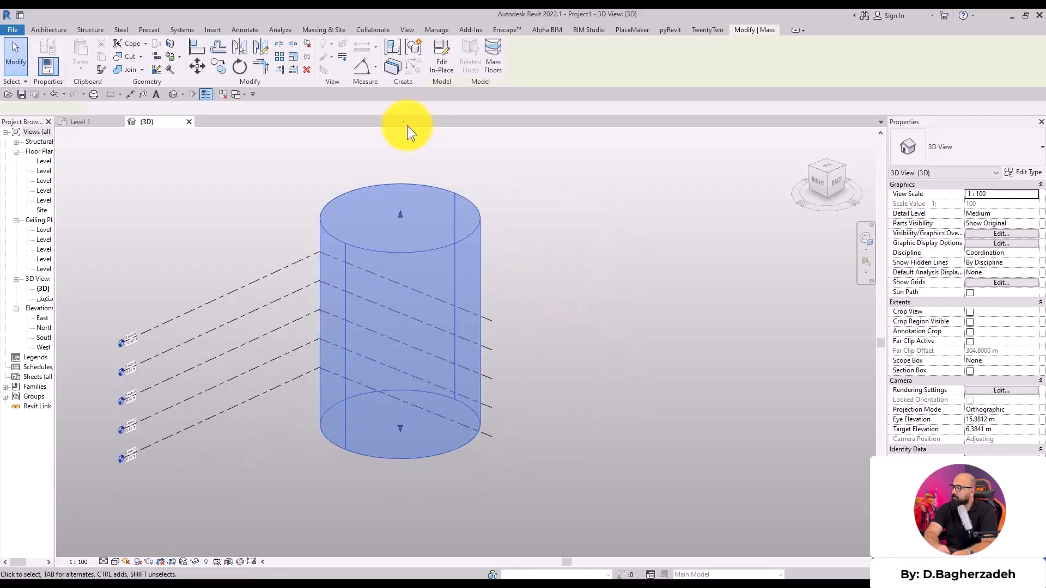
click(448, 62)
- Divide the cylinder's curved side surface and apply the Octagon Rotate pattern to it
click(469, 283)
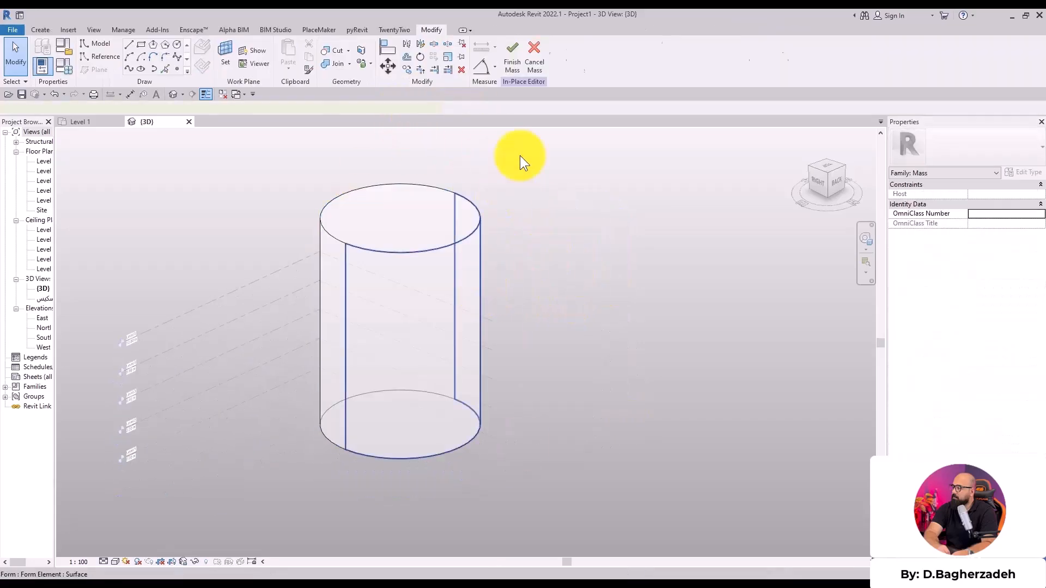
click(567, 62)
click(940, 145)
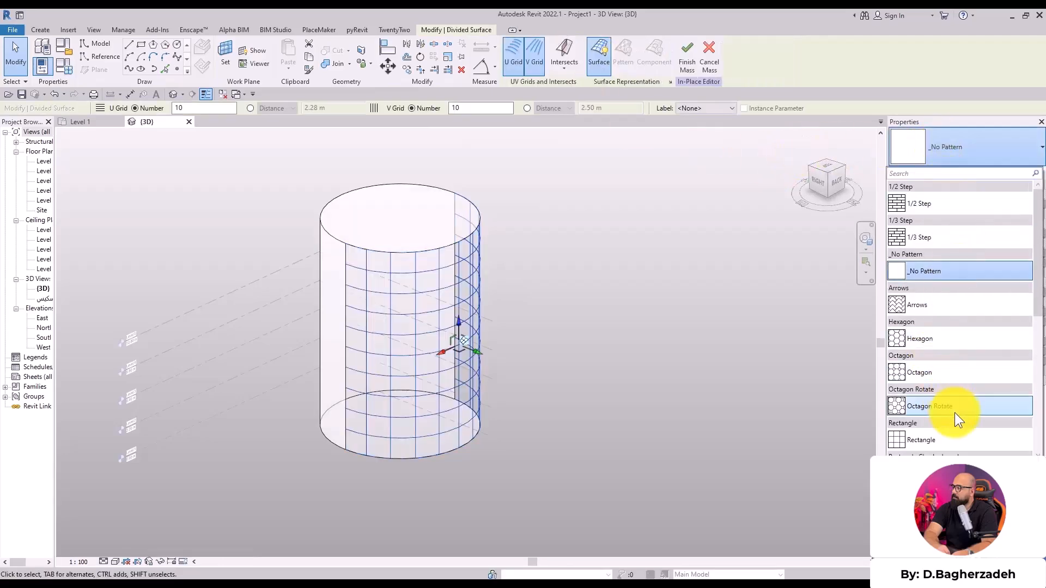
click(959, 411)
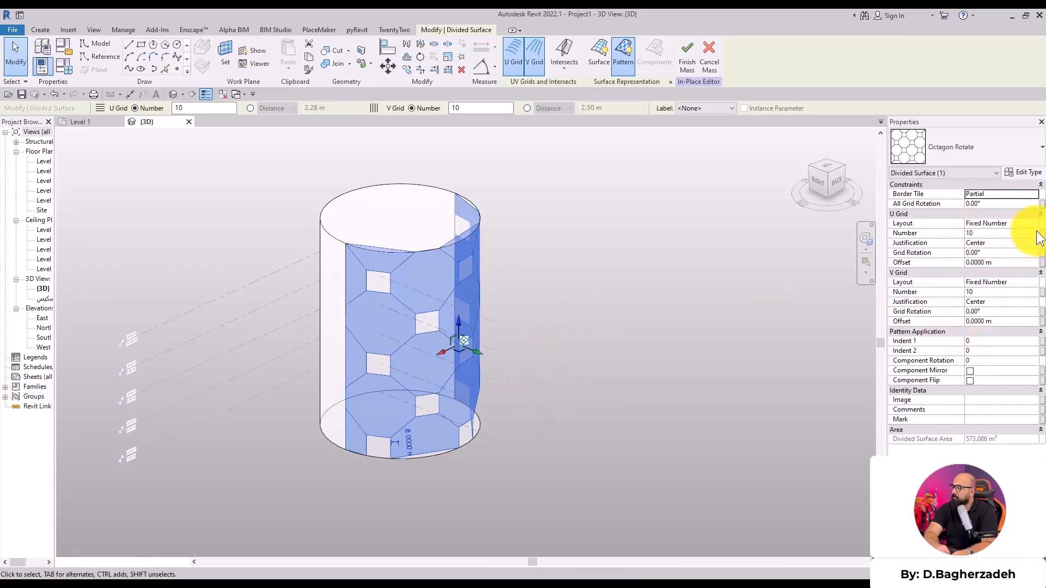
- Set the divided surface's U and V grid layouts to Maximum Spacing with a distance of 1 m each
click(992, 224)
click(1033, 223)
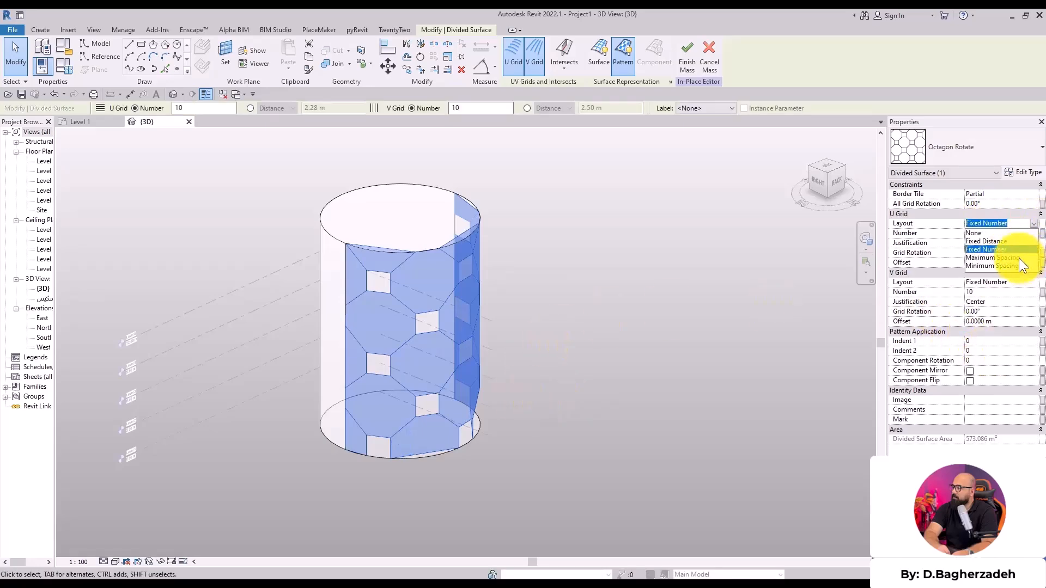
click(1019, 258)
click(991, 282)
click(1033, 282)
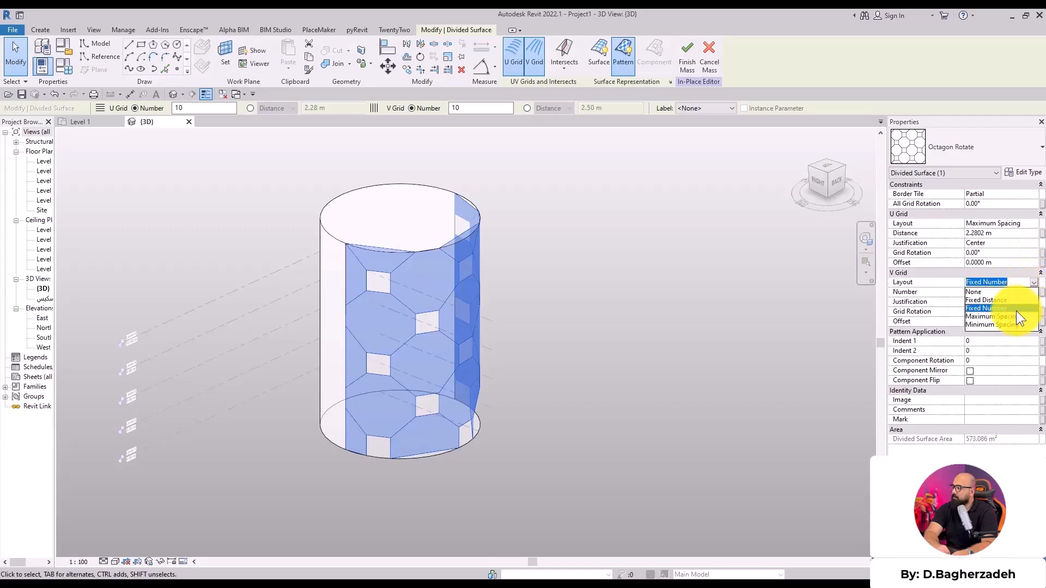
click(1017, 316)
click(1008, 293)
text(1)
click(1006, 234)
text(1)
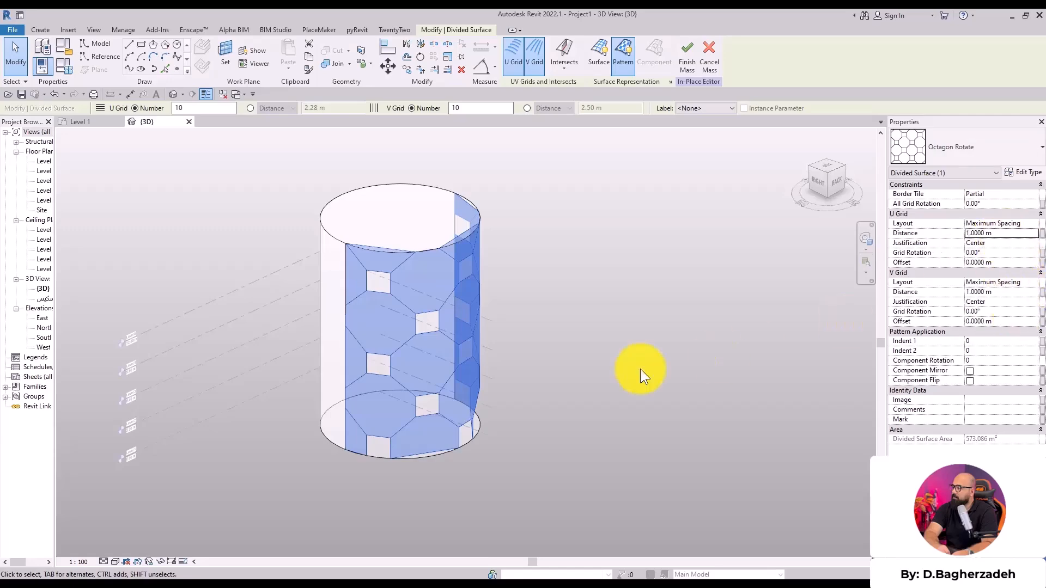
- Examine the octagon pattern on the cylinder up close and compare it with the reference render
scroll(575, 327, up, 3)
scroll(651, 354, up, 2)
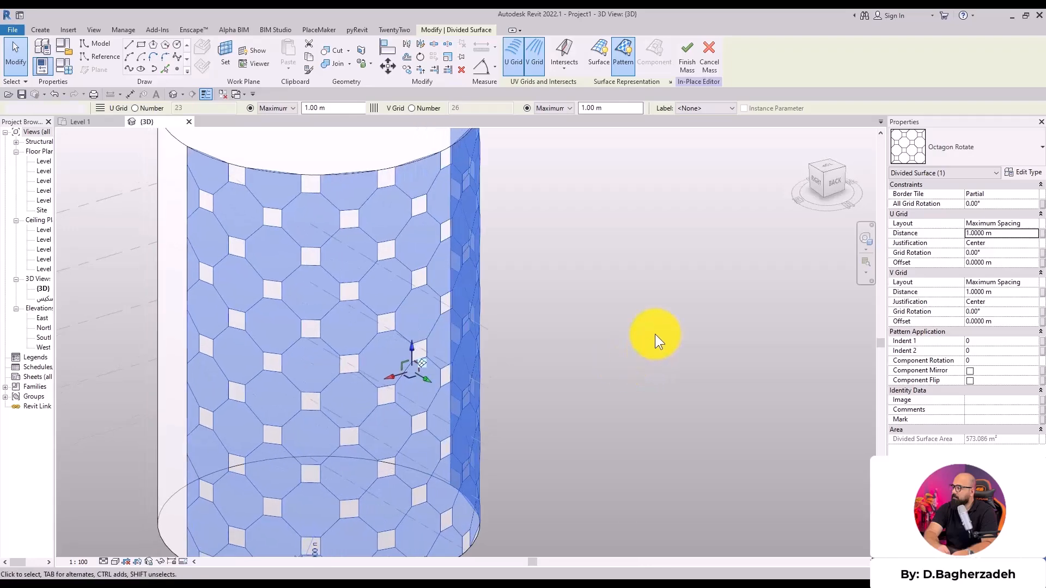
click(658, 335)
scroll(574, 349, up, 2)
middle_drag(467, 346, 658, 341)
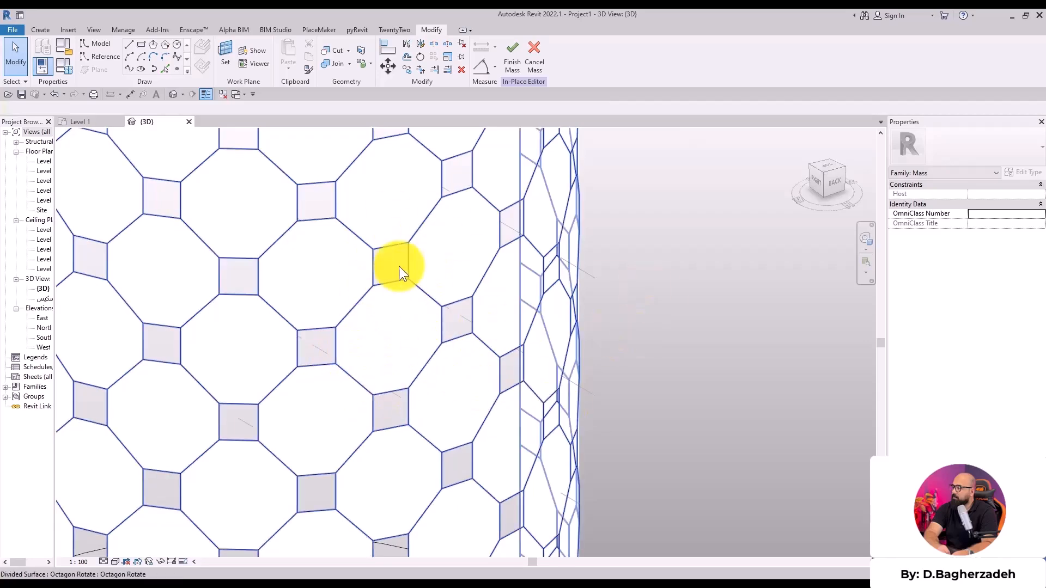
scroll(413, 418, up, 2)
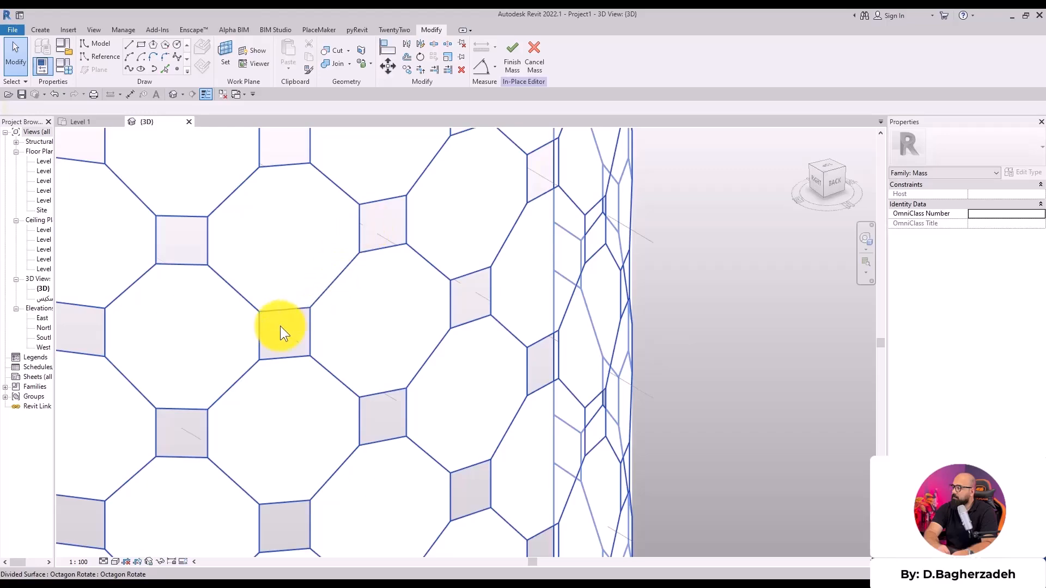
scroll(552, 511, down, 2)
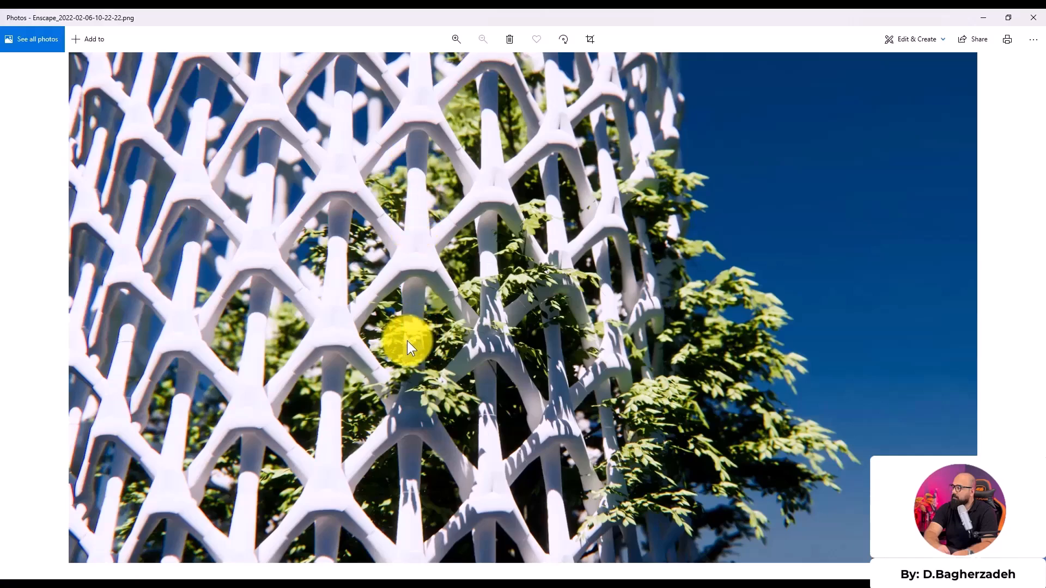
click(981, 17)
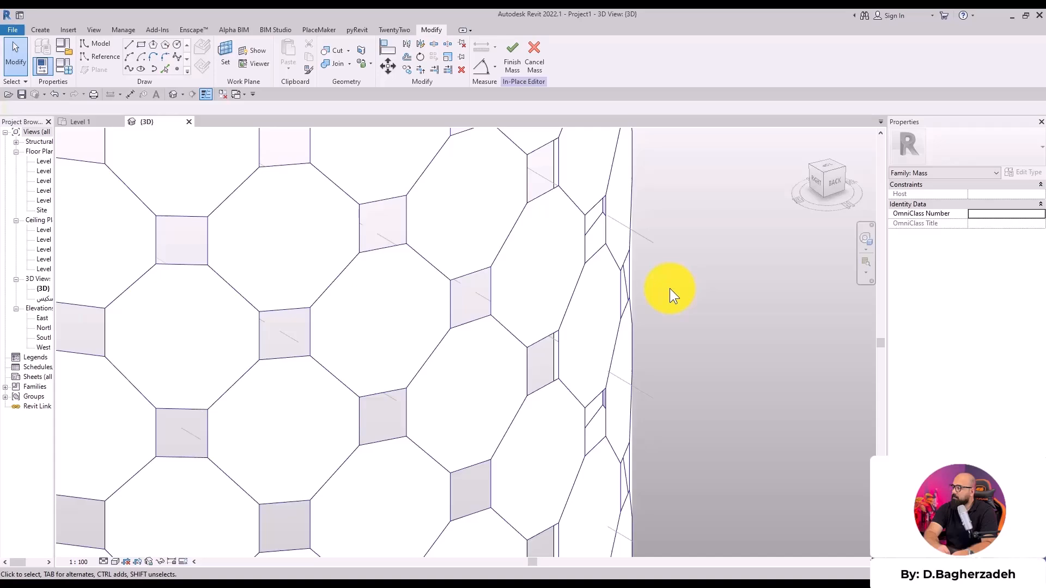
click(630, 288)
- Create a new family from the pattern-based Metric Curtain Panel template in the English templates folder
click(13, 26)
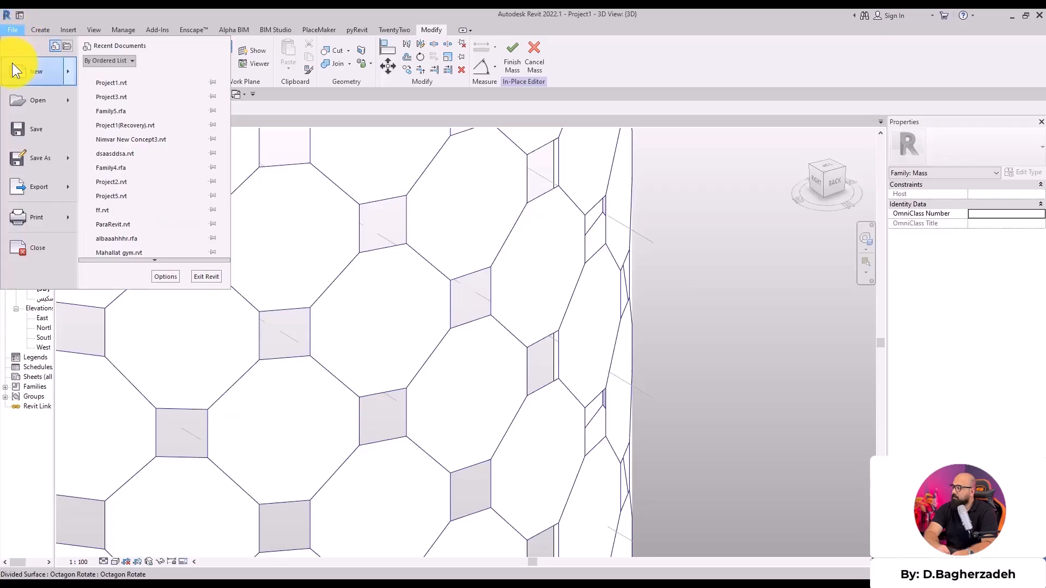
mouse_move(11, 63)
click(125, 110)
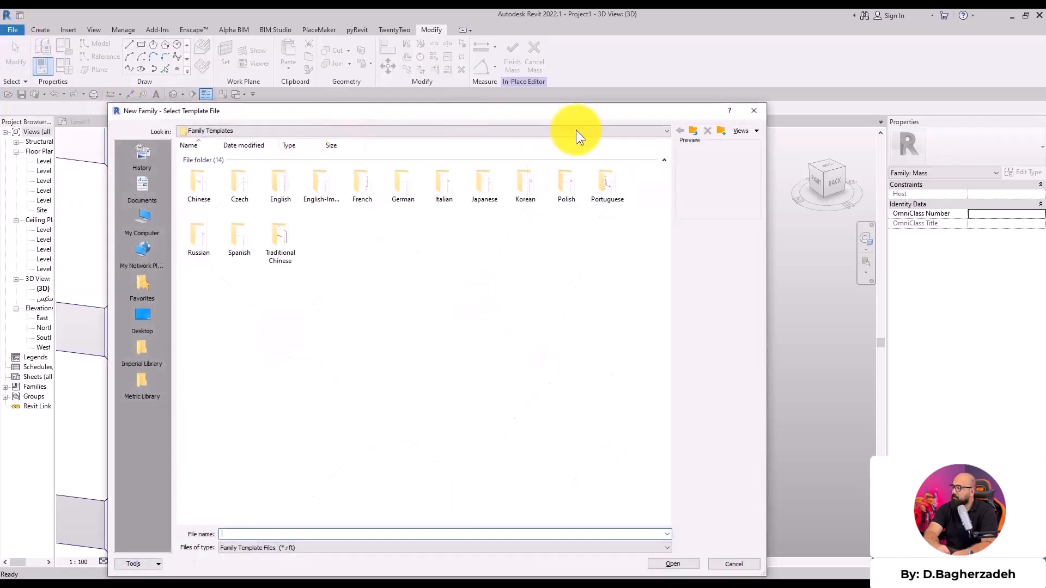
double_click(289, 185)
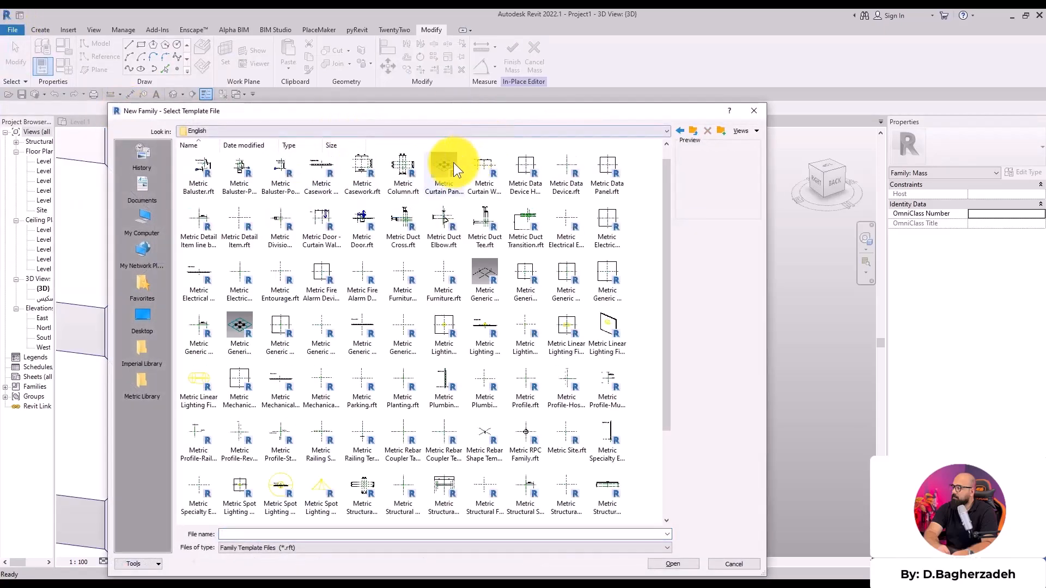
click(444, 164)
double_click(440, 177)
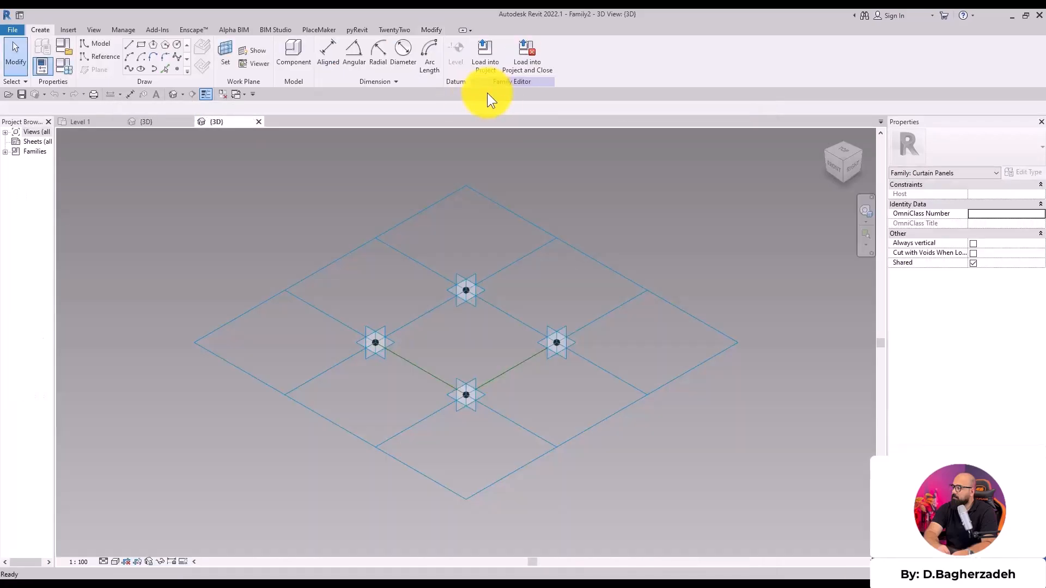
- Set the family's length units to meters with two decimal places and the m unit symbol
key(u)
key(n)
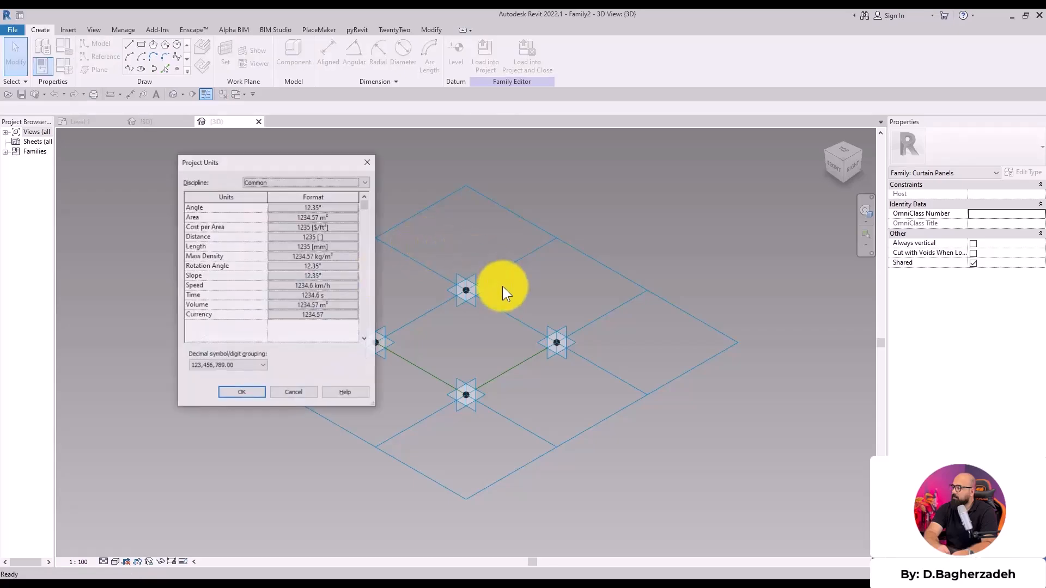
click(291, 247)
click(323, 226)
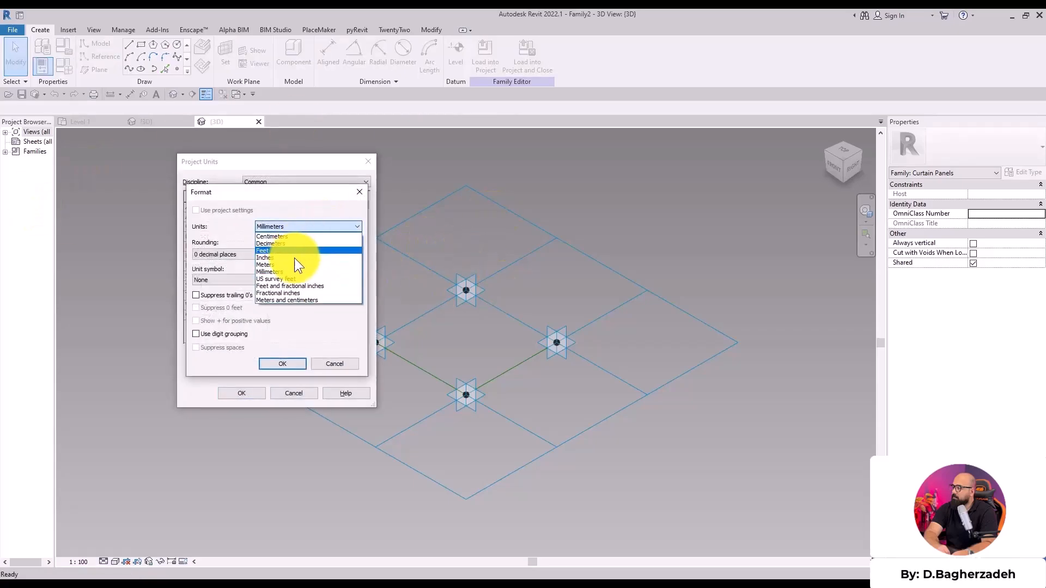
click(299, 264)
click(232, 254)
click(242, 299)
click(241, 279)
click(241, 287)
click(282, 363)
click(242, 393)
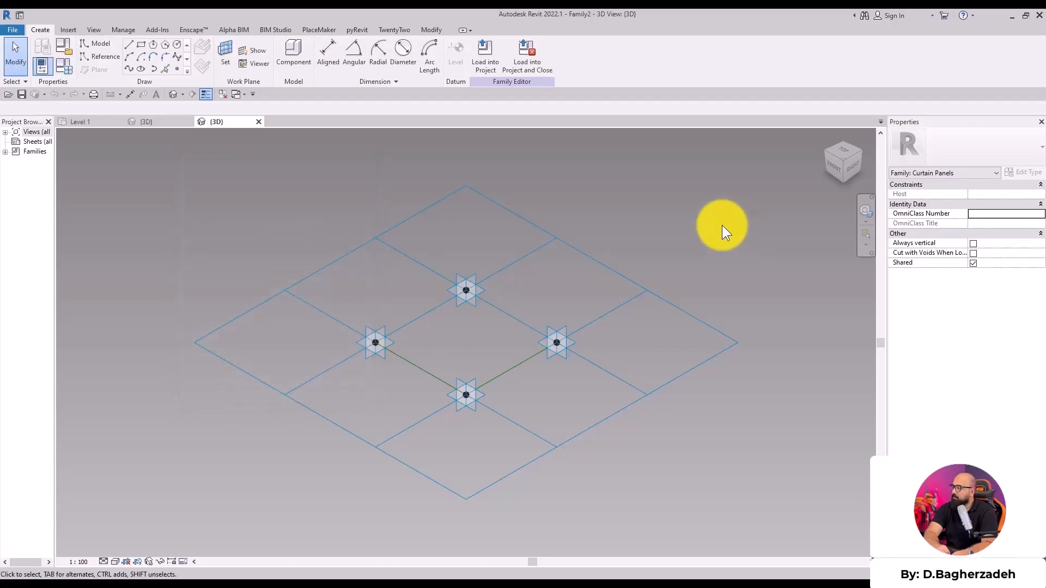
- Change the tile pattern grid to Octagon Rotate and set its horizontal and vertical spacing to 1 m
click(677, 309)
click(919, 133)
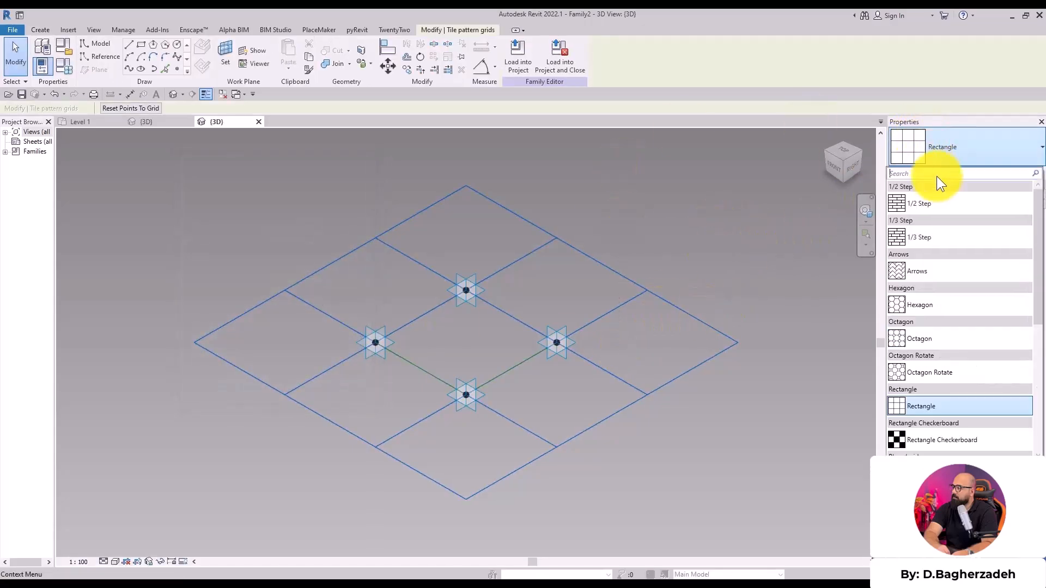
scroll(968, 223, down, 3)
scroll(969, 223, up, 2)
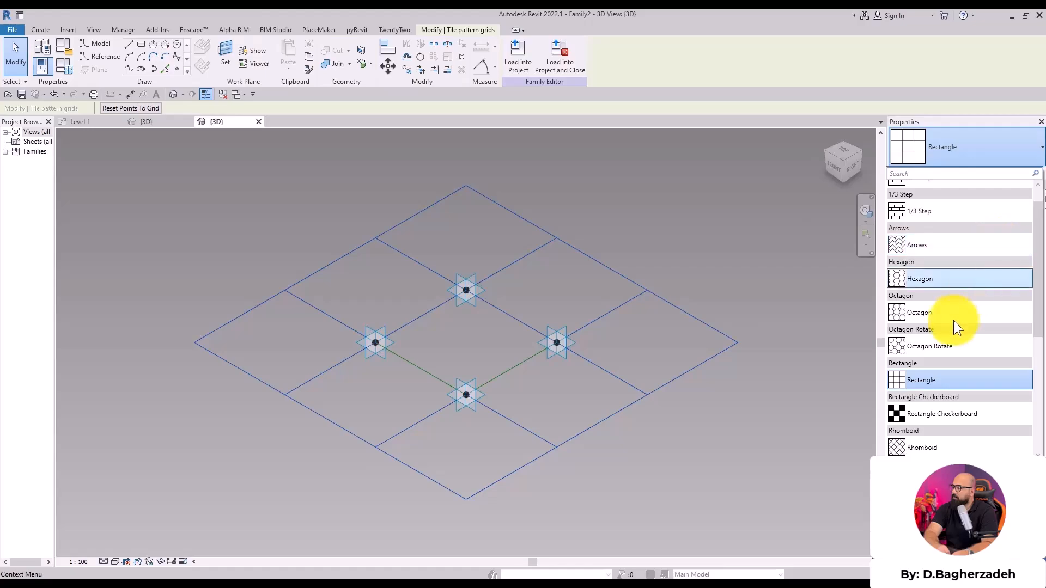
click(950, 349)
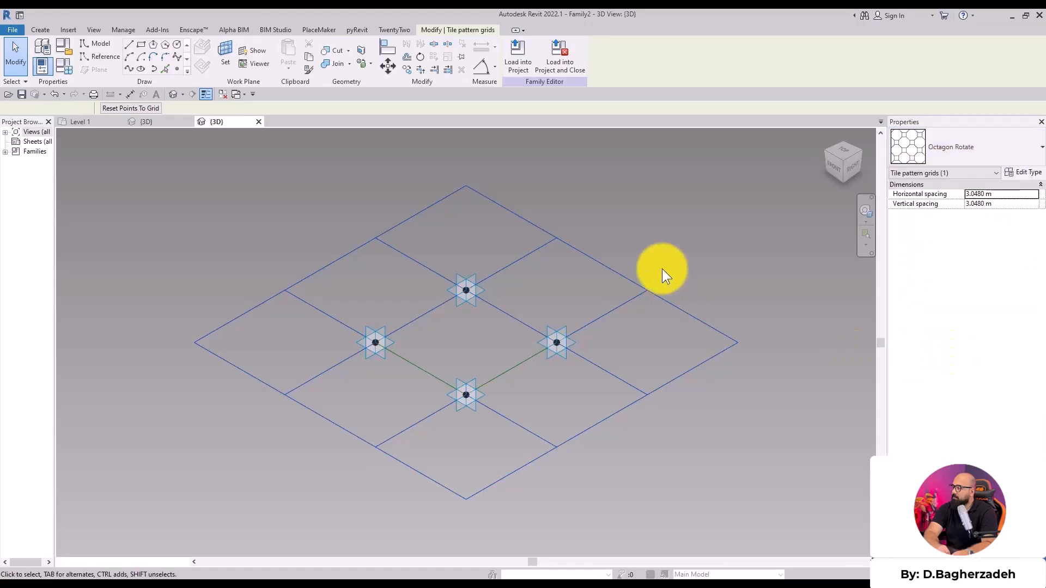
text(1)
click(1010, 204)
text(1)
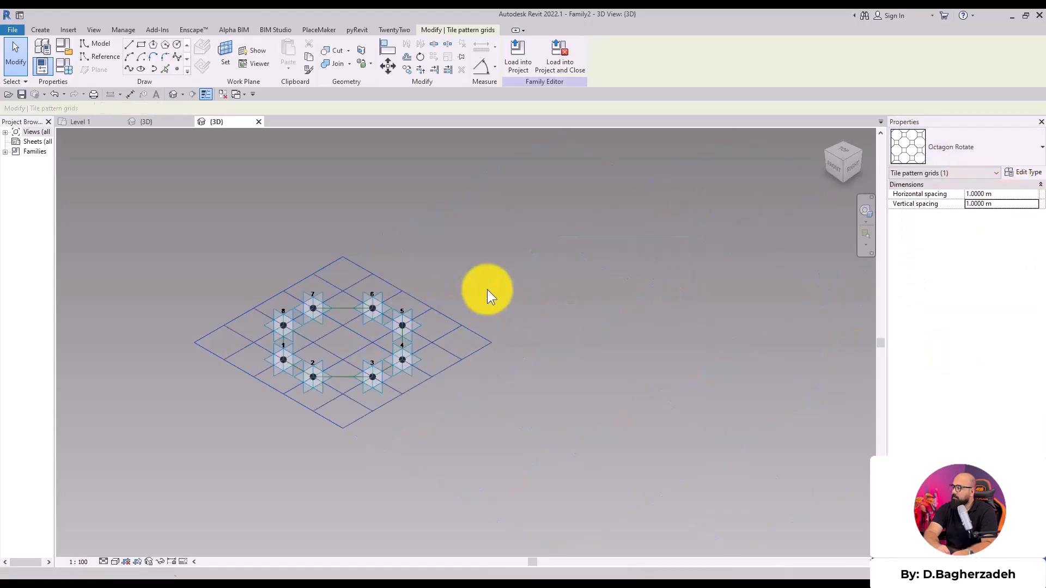
click(484, 290)
- In the top view, place an aligned dimension between points 6 and 5 of the octagonal tile pattern
shift+middle_drag(305, 384, 376, 419)
click(841, 148)
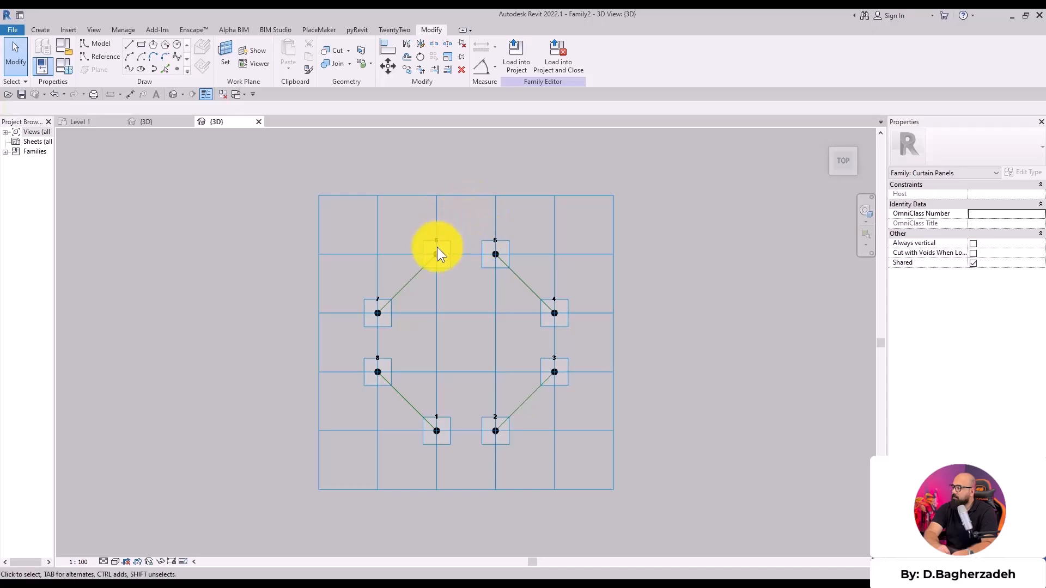
scroll(479, 218, up, 4)
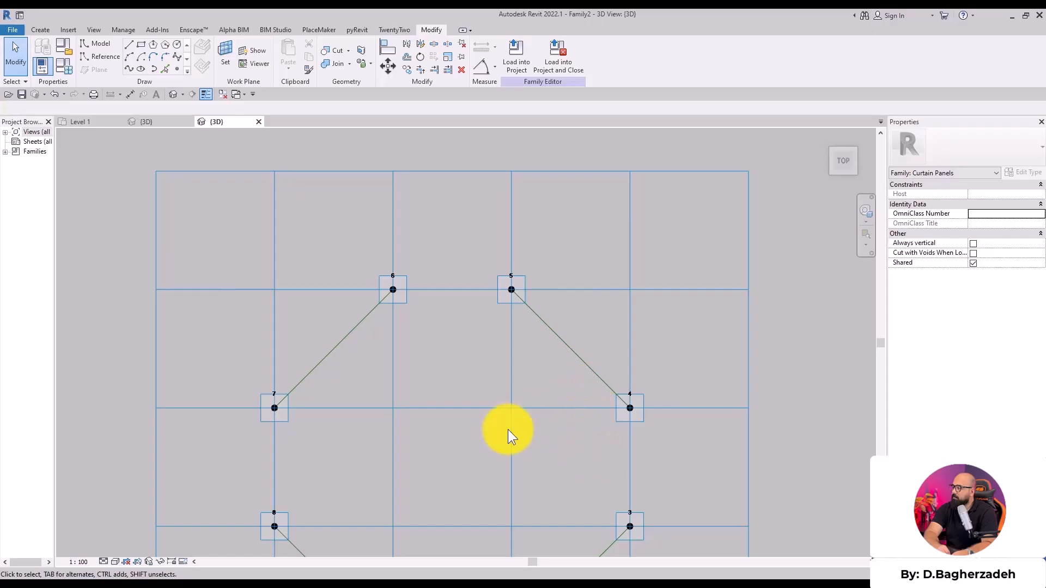
scroll(634, 286, down, 2)
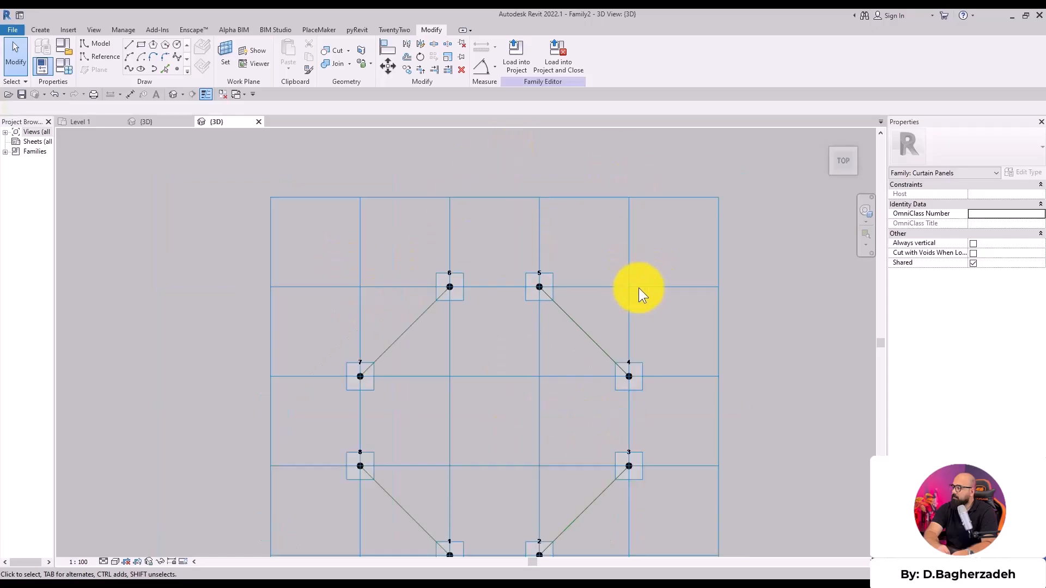
middle_drag(634, 286, 572, 235)
click(657, 217)
click(639, 248)
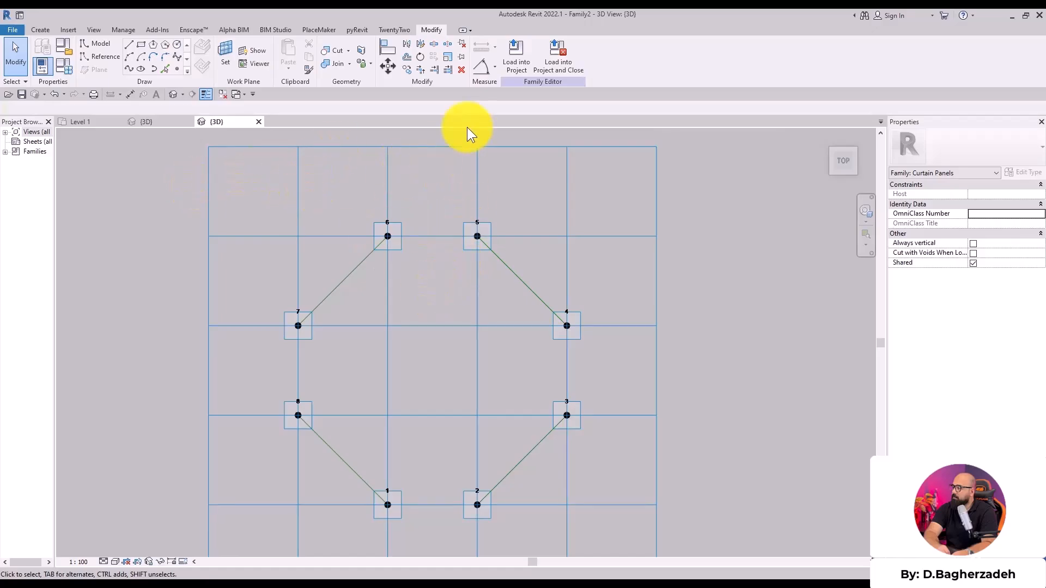
click(484, 73)
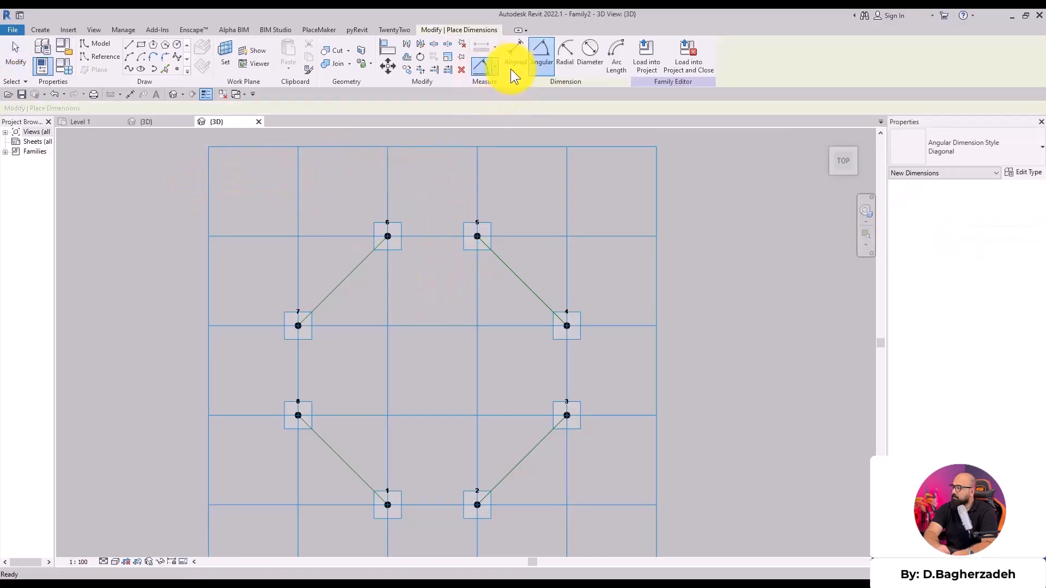
click(390, 248)
click(478, 246)
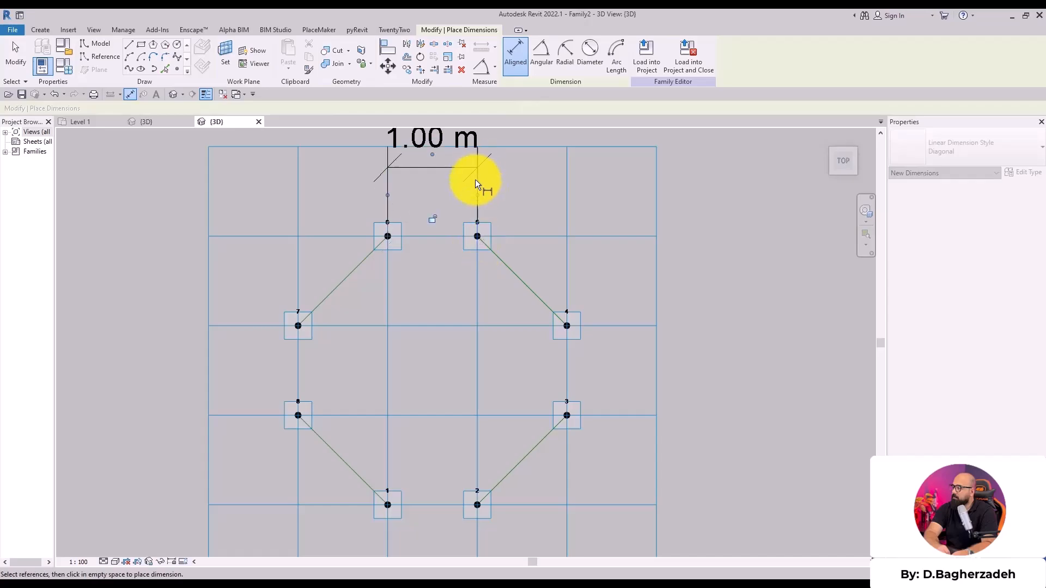
click(479, 176)
middle_drag(478, 185, 465, 226)
key(Escape)
- Label the dimension between points 6 and 5 with a new instance reporting parameter named ww
click(455, 209)
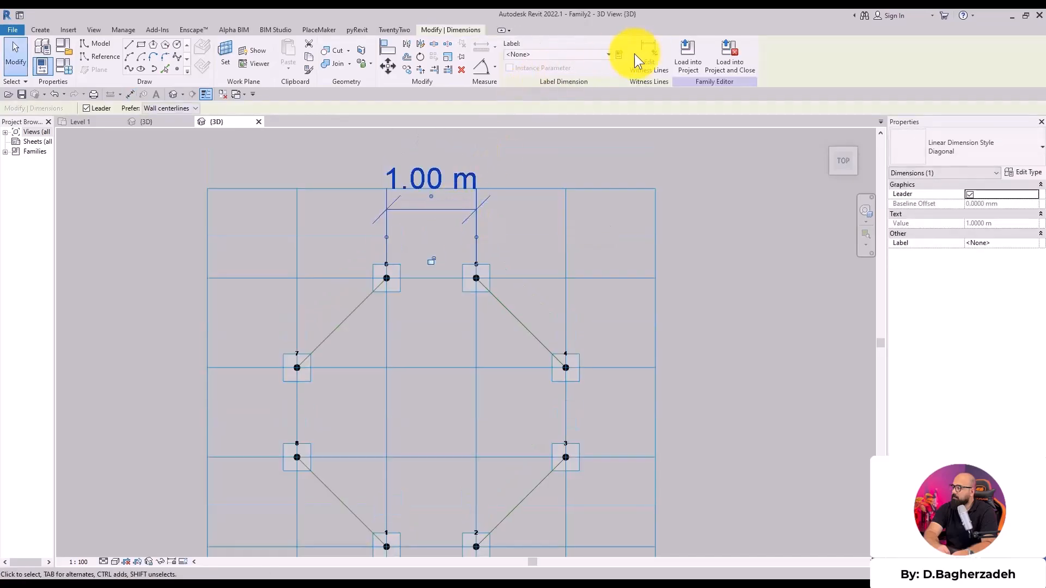
click(620, 54)
text(ww)
click(565, 298)
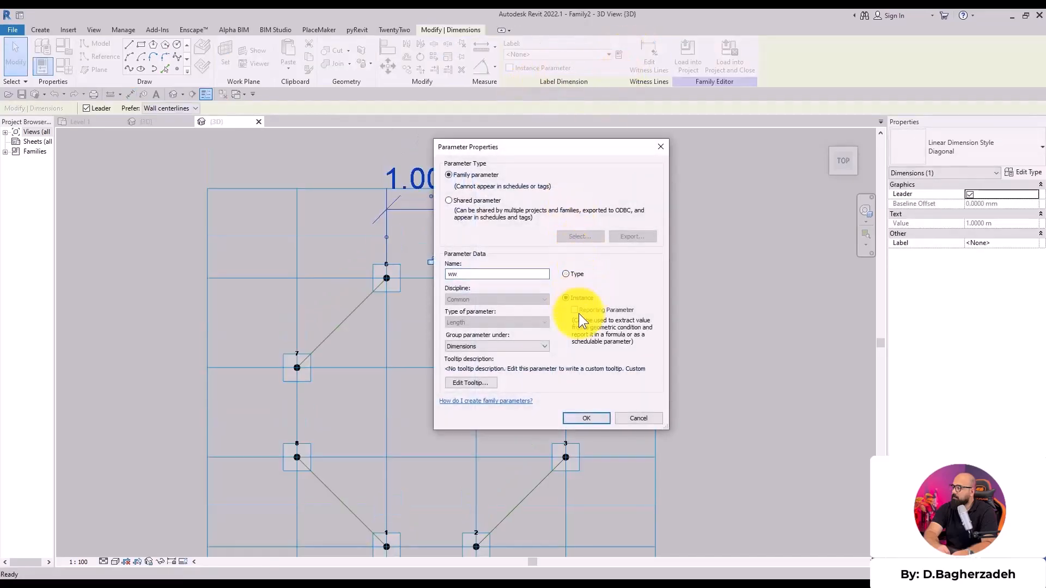
click(574, 310)
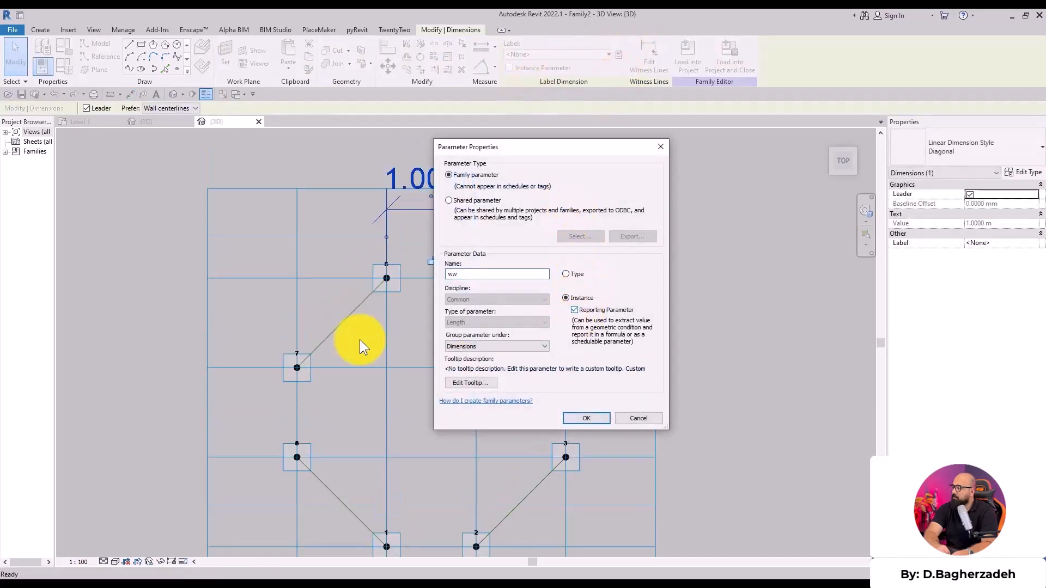
click(588, 418)
- Set the tile pattern grid's horizontal and vertical spacing to 2 m
scroll(545, 235, down, 2)
click(1001, 195)
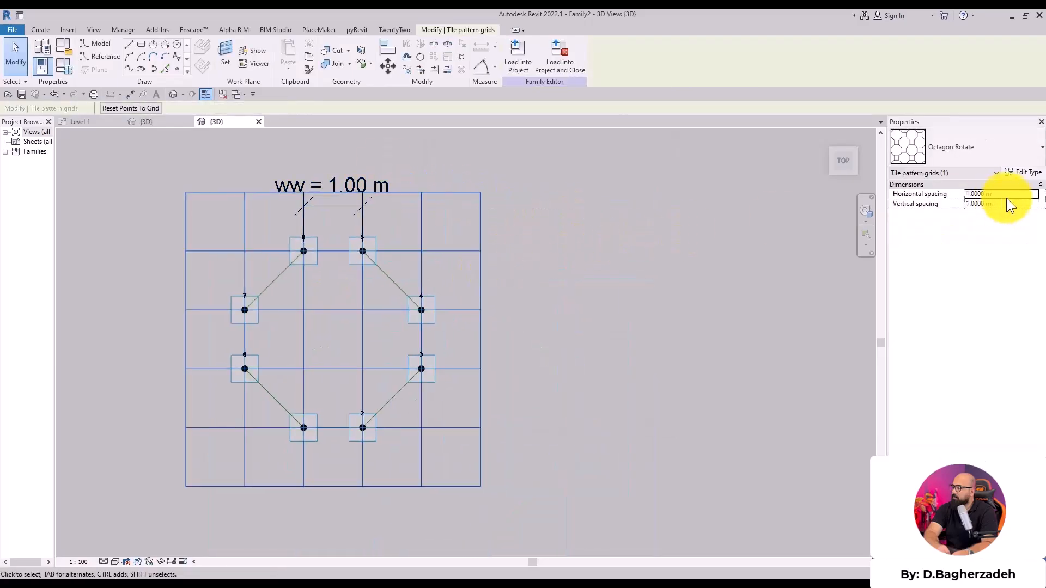
text(2)
click(1013, 204)
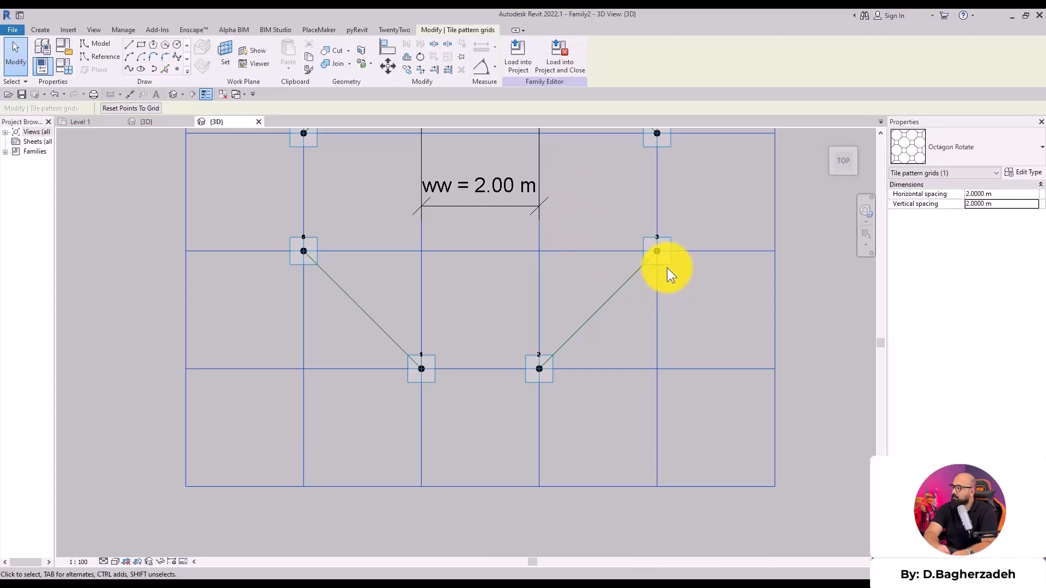
- Move the ww dimension above the octagon, clear of points 6 and 5
scroll(664, 271, down, 4)
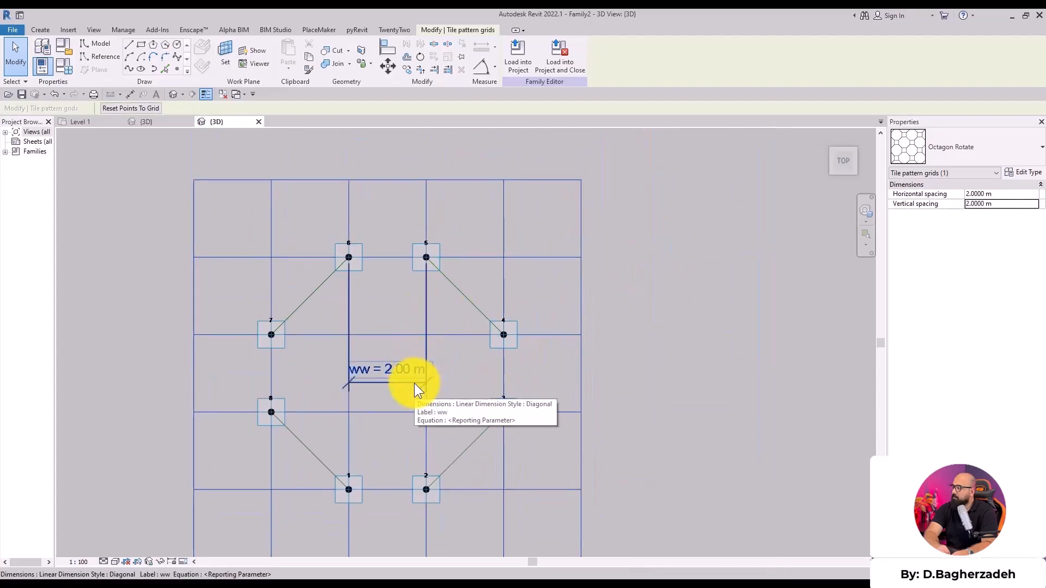
click(415, 384)
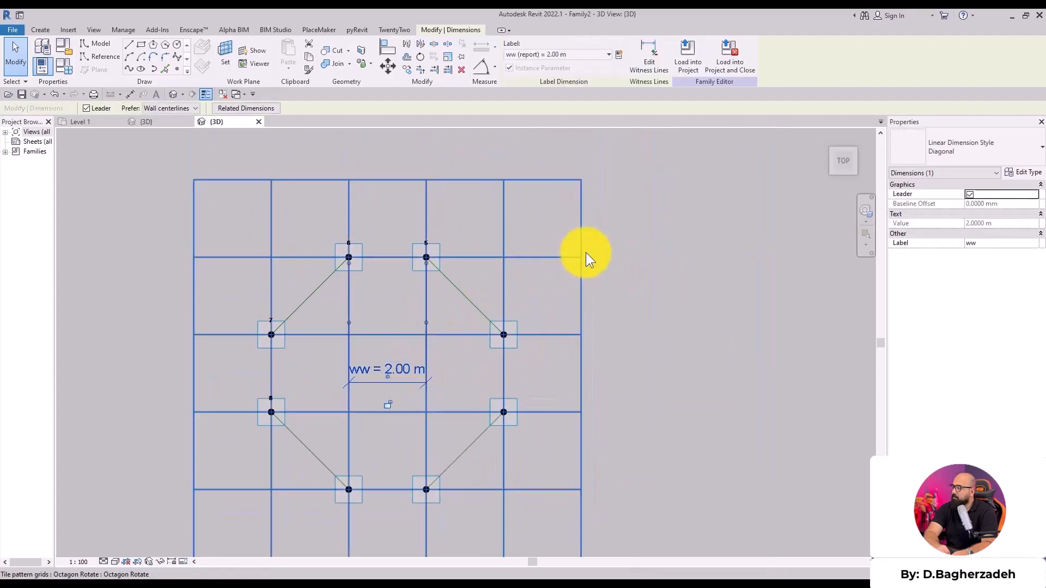
drag(391, 384, 403, 210)
click(652, 255)
- Set the tile pattern grid's horizontal and vertical spacing to 1 m
click(738, 243)
click(997, 195)
text(1)
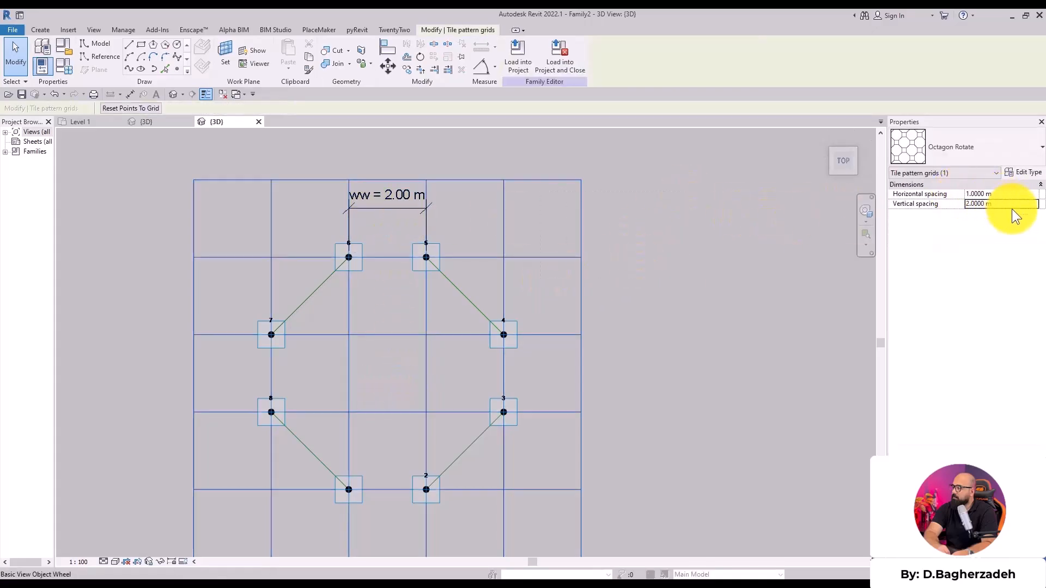
click(1012, 205)
text(1)
click(602, 245)
- Place reference points on the work face at the midpoints of the octagon's two lower diagonal sides, 2-3 and 8-1
scroll(467, 369, up, 3)
middle_drag(467, 369, 618, 270)
scroll(578, 259, down, 7)
middle_drag(493, 297, 476, 331)
scroll(470, 335, up, 1)
scroll(481, 312, up, 8)
middle_drag(458, 427, 463, 381)
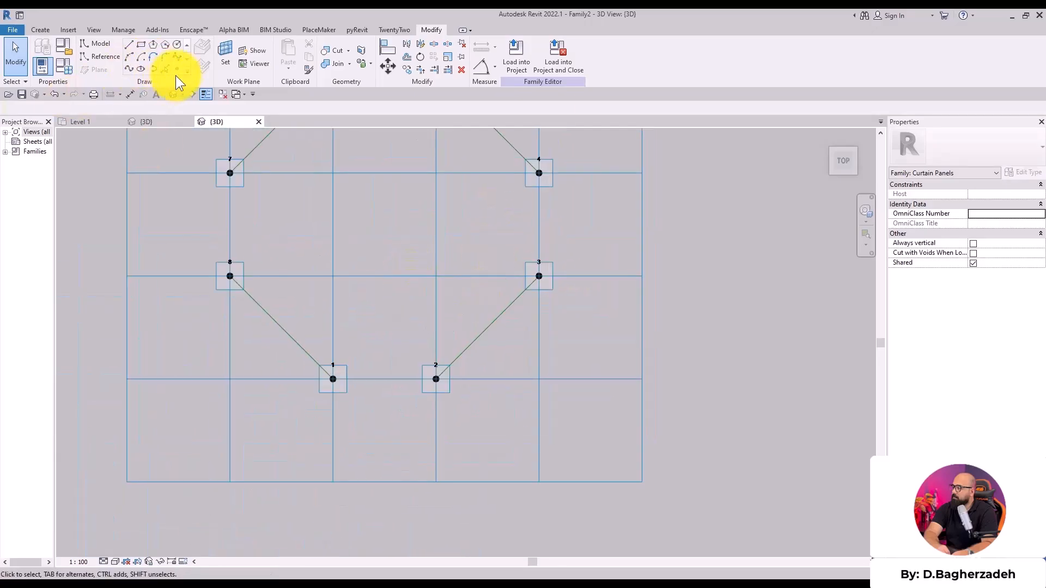
click(177, 69)
click(201, 52)
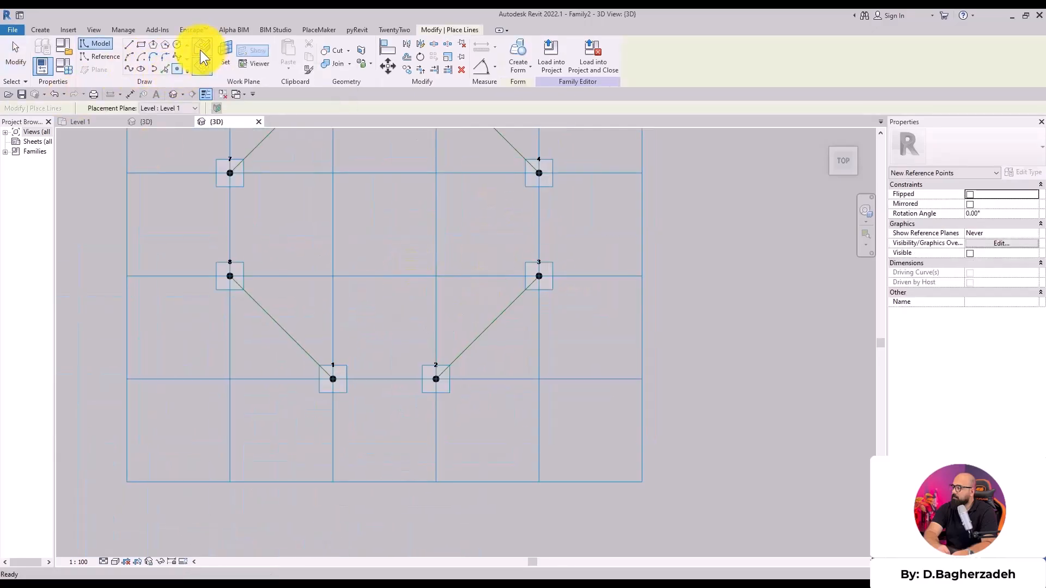
click(489, 326)
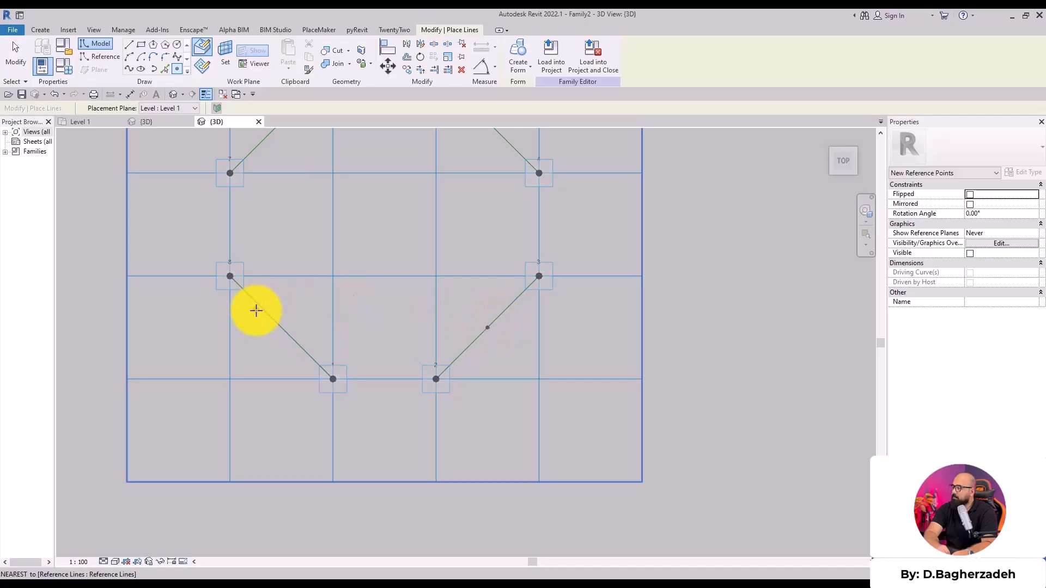
click(281, 328)
- Place reference points at the midpoints of the octagon's remaining six sides: both vertical, both horizontal and the two upper diagonal ones
middle_drag(312, 264, 313, 361)
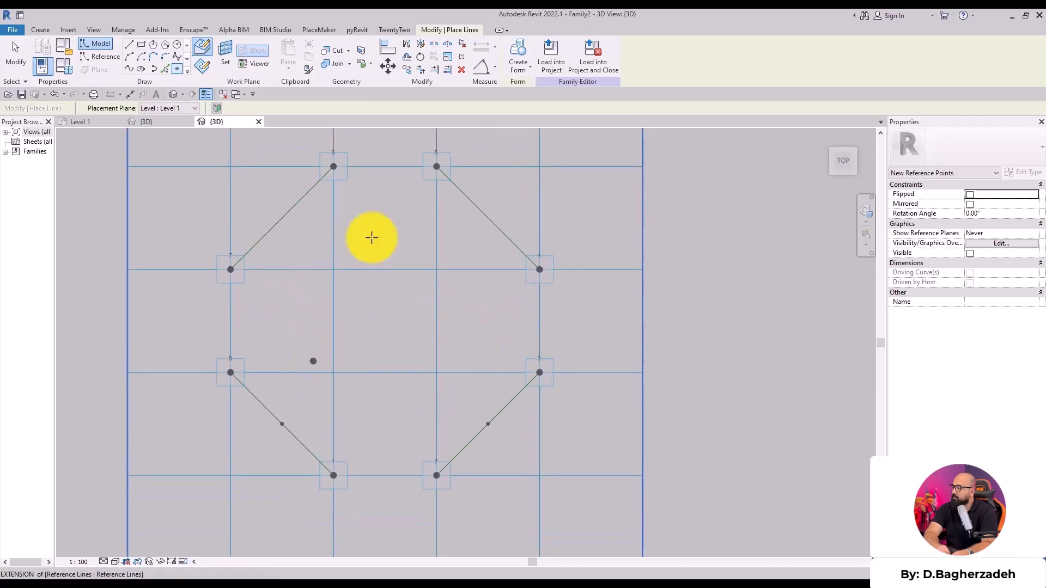
click(539, 321)
click(386, 475)
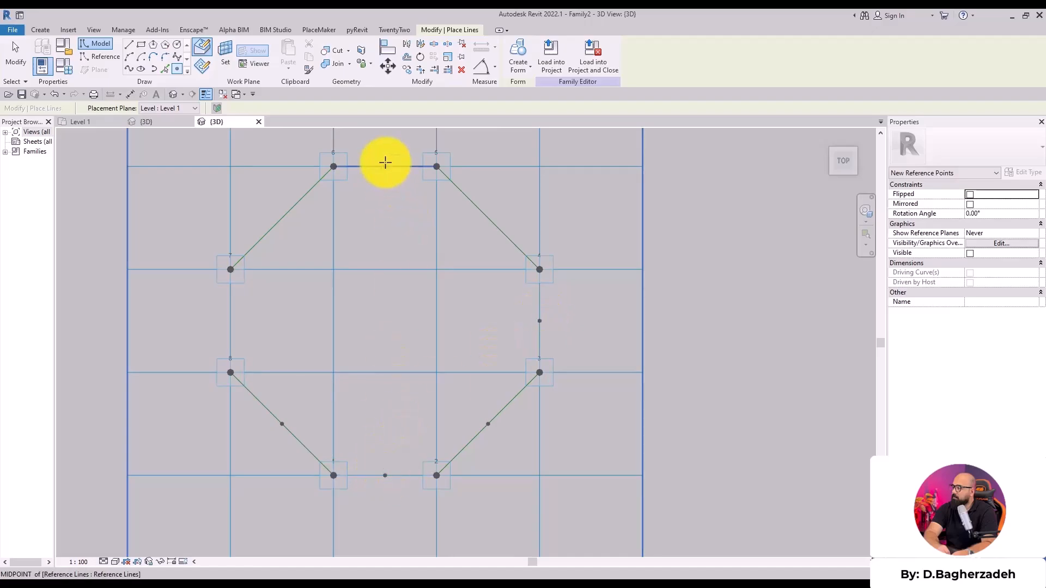
click(385, 163)
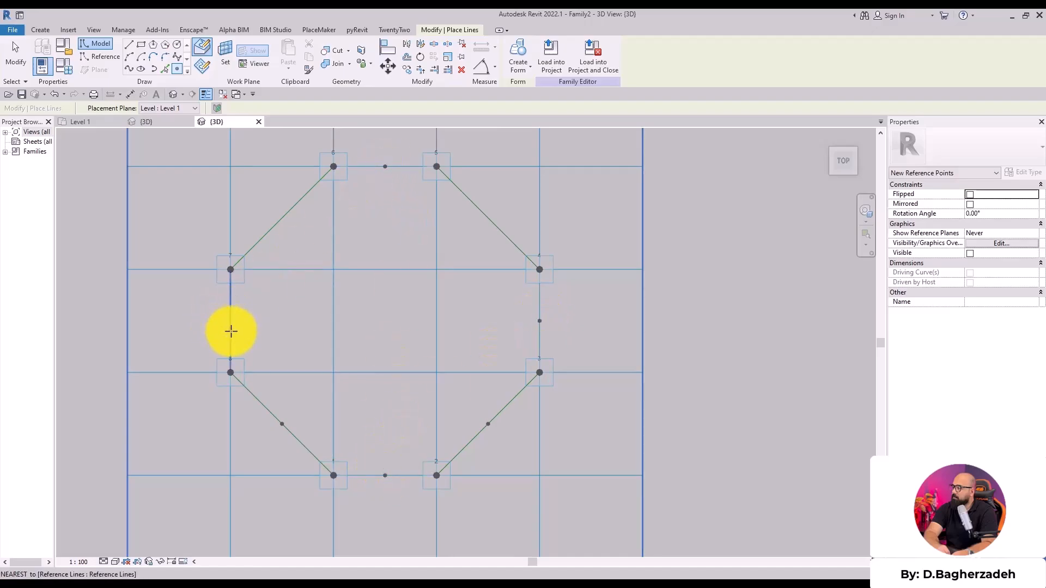
click(229, 322)
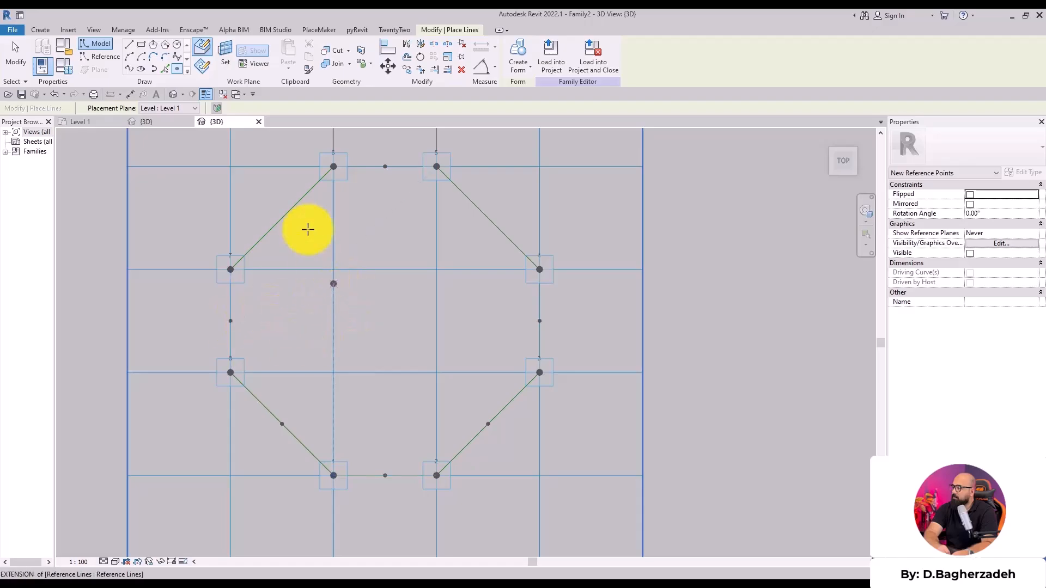
click(280, 218)
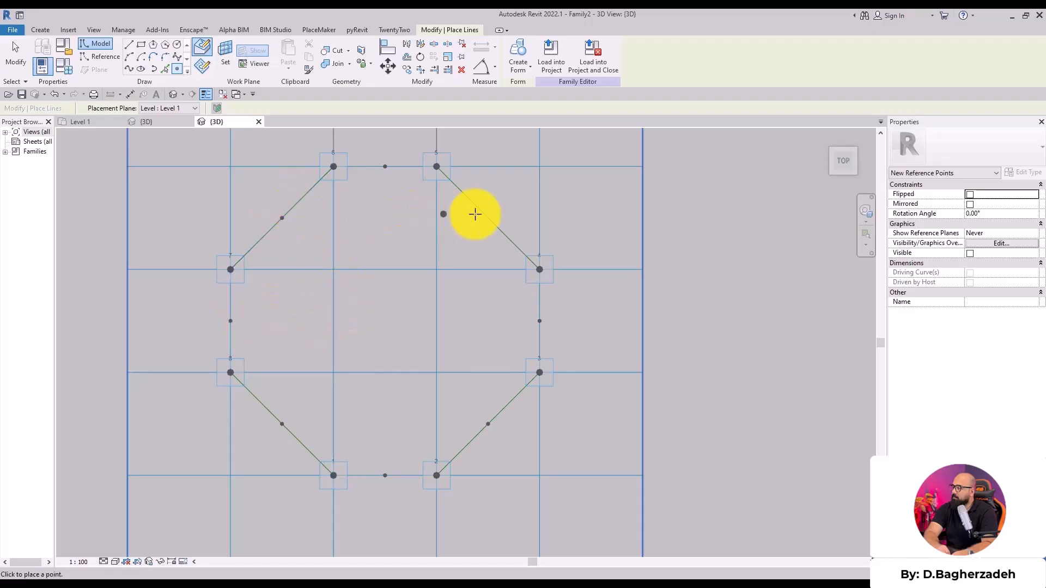
click(490, 219)
key(Escape)
key(Escape)
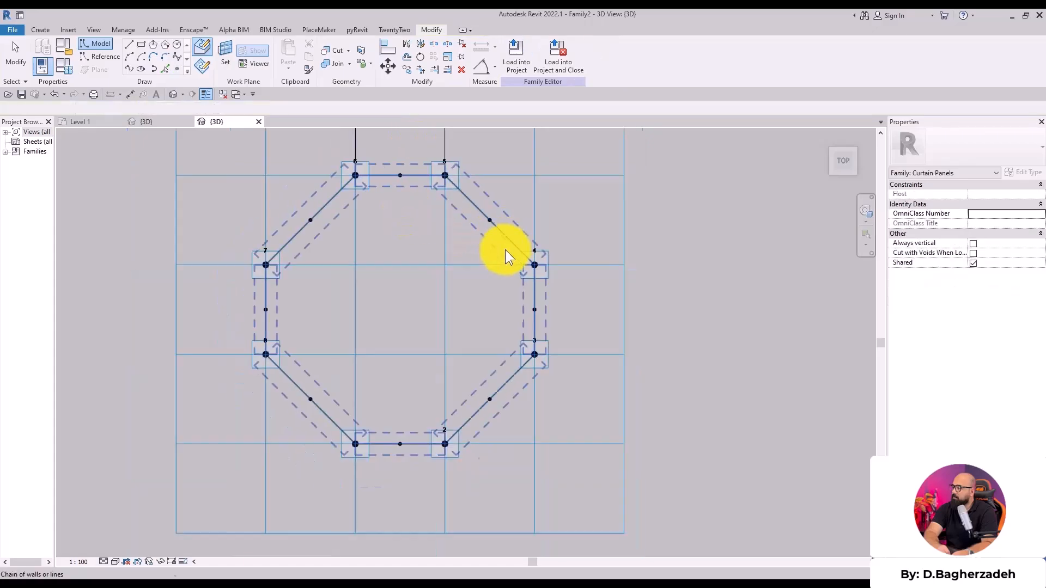
- Connect the midpoint references of the two vertical octagon sides with a horizontal line through points
scroll(503, 243, down, 2)
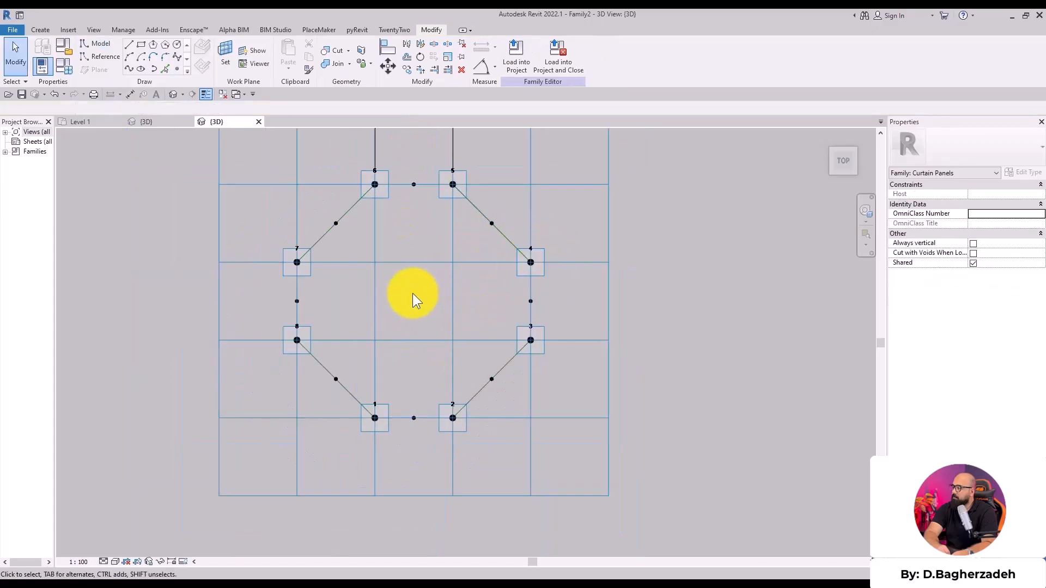
drag(233, 292, 642, 328)
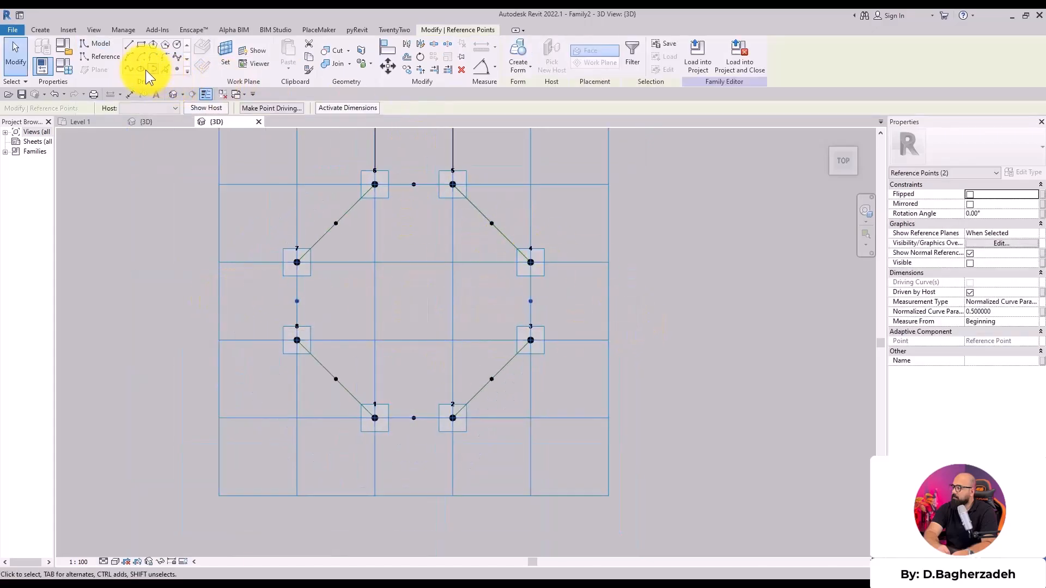
click(132, 69)
key(Escape)
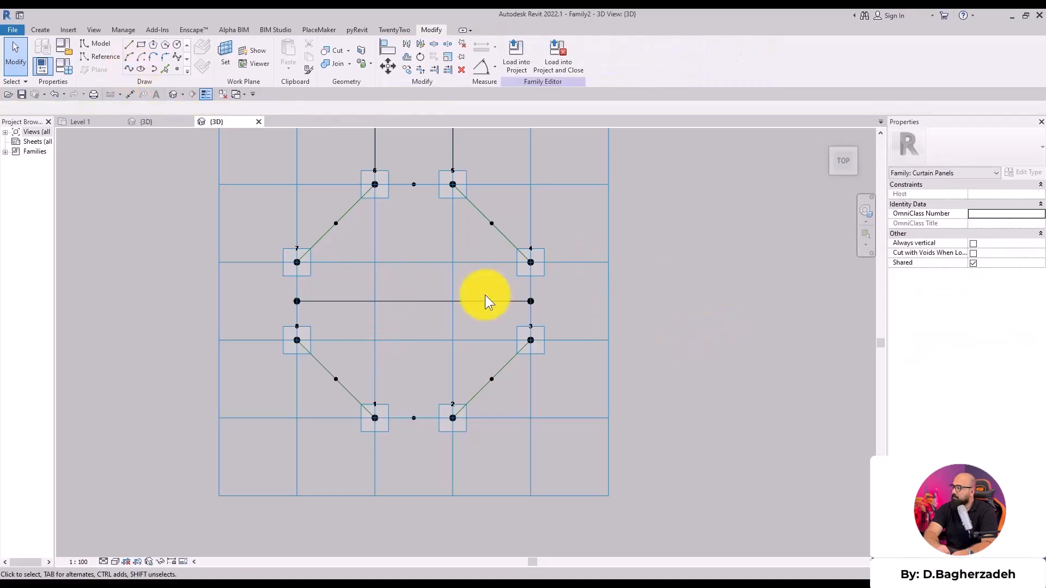
- Convert the horizontal line to a reference line and place a reference point at its midpoint
click(429, 334)
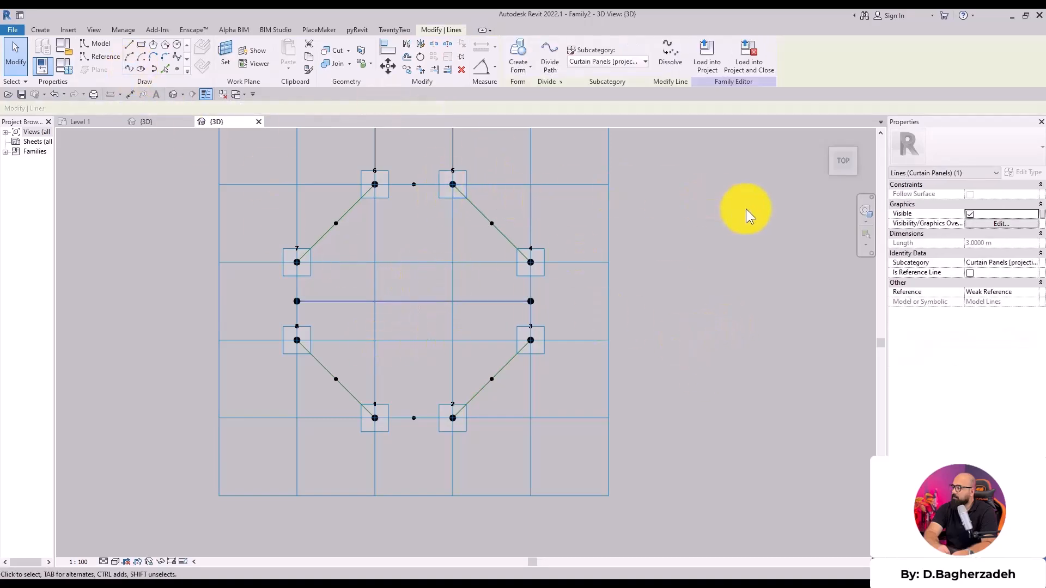
click(969, 273)
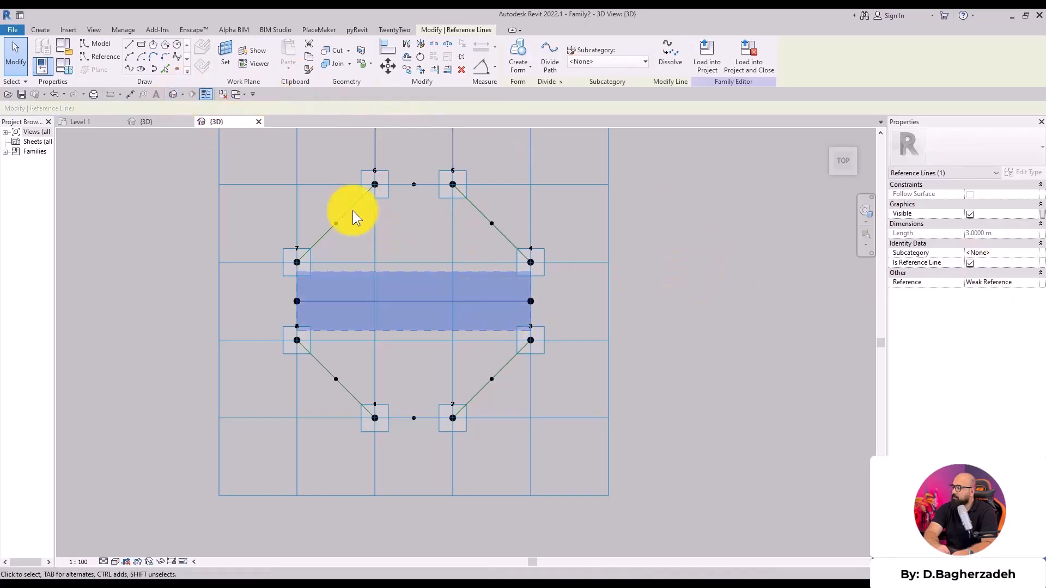
click(177, 69)
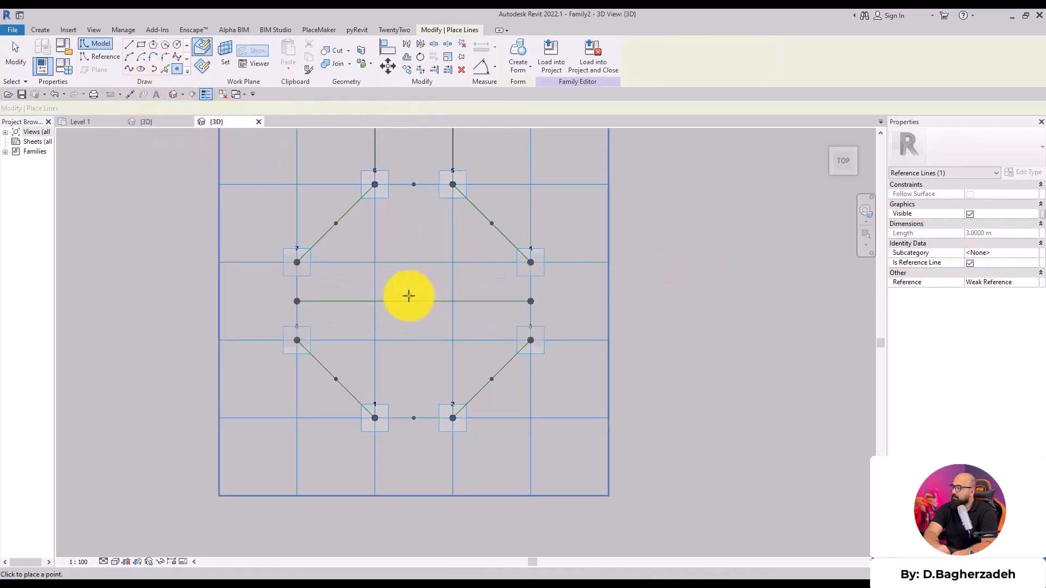
key(Escape)
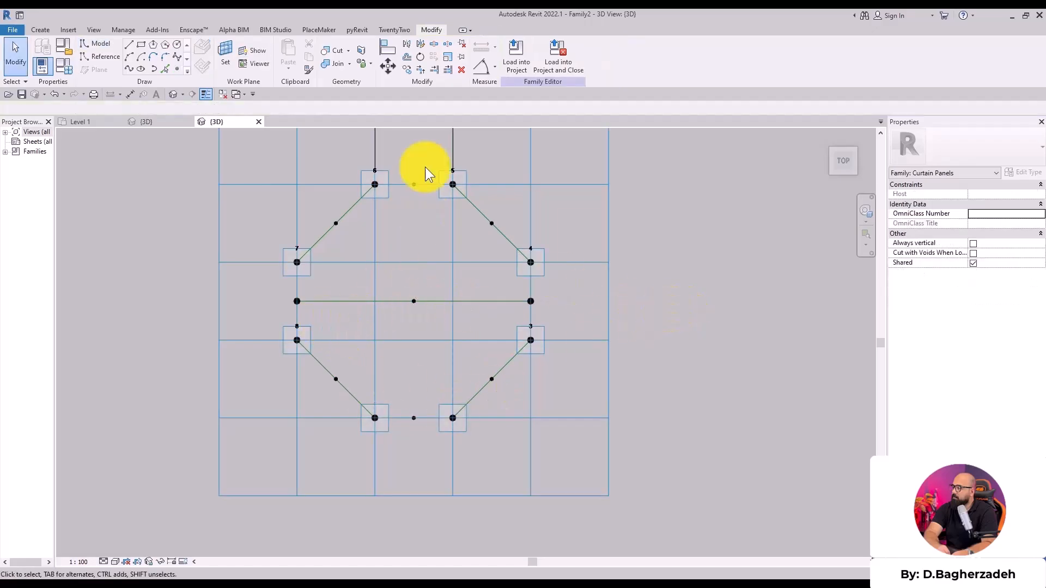
- Connect the midpoints of the octagon's upper and lower horizontal sides with a line through points and make it a reference line
ctrl+click(415, 416)
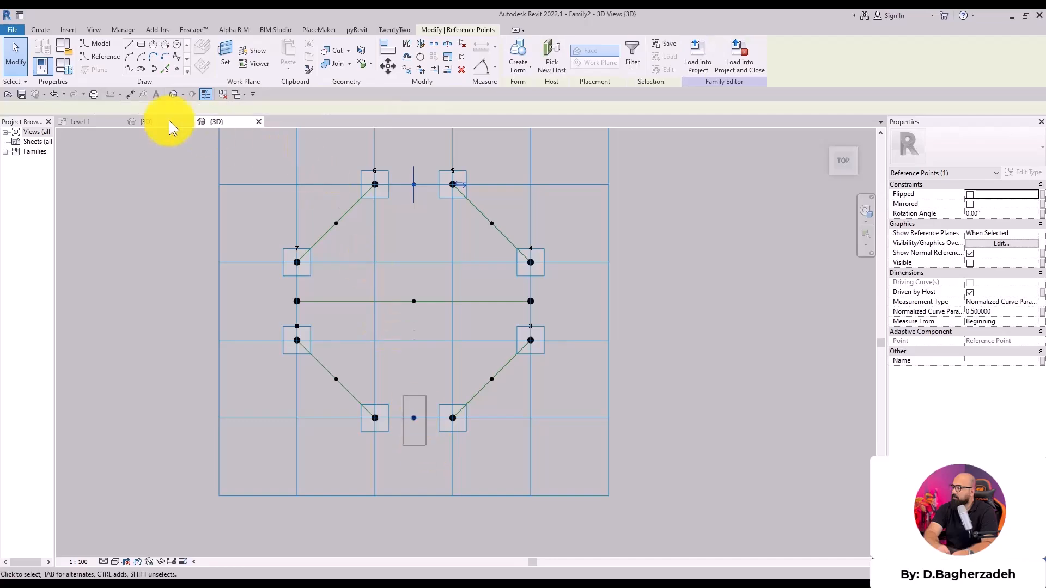
click(567, 231)
click(415, 232)
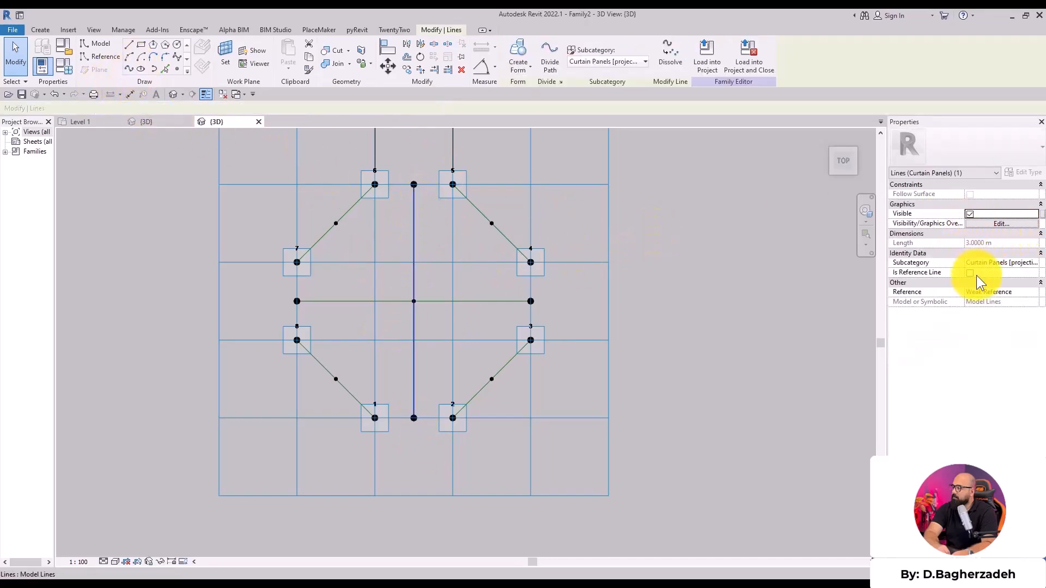
click(969, 273)
click(655, 335)
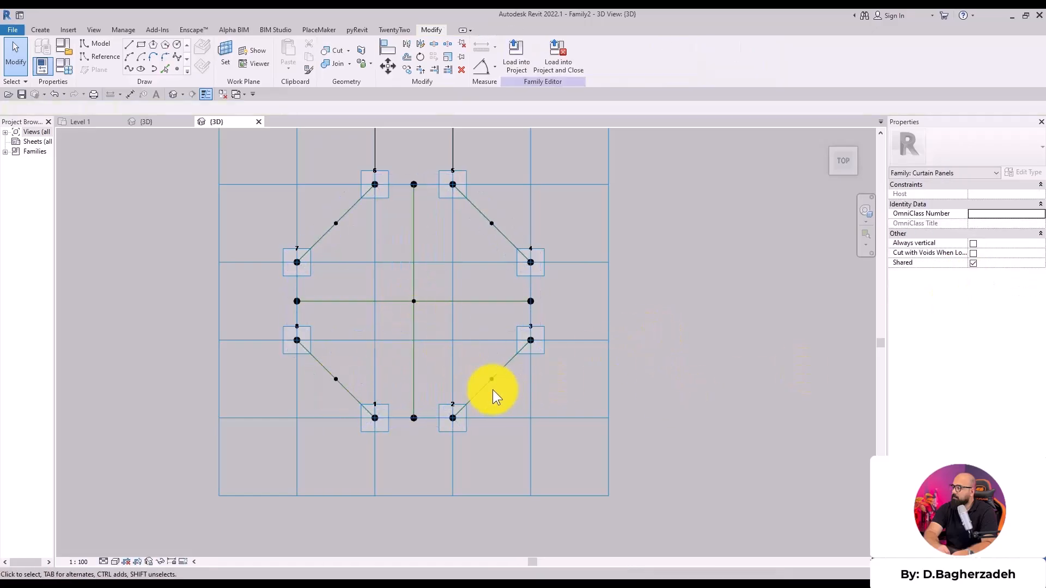
- Draw lines through points from the octagon's centre point to the midpoints of its two lower diagonal sides
click(492, 378)
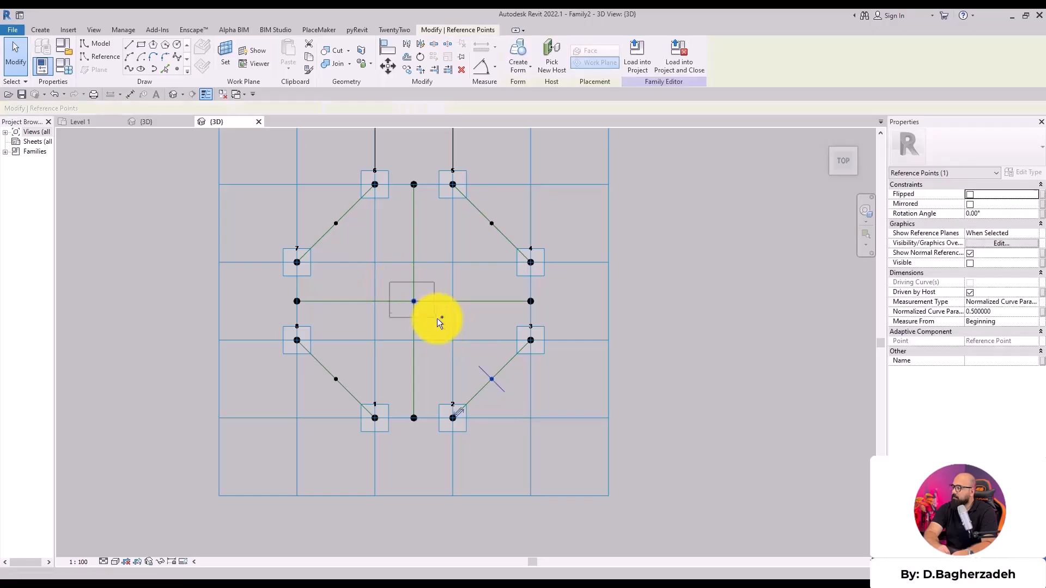
ctrl+click(437, 322)
click(135, 68)
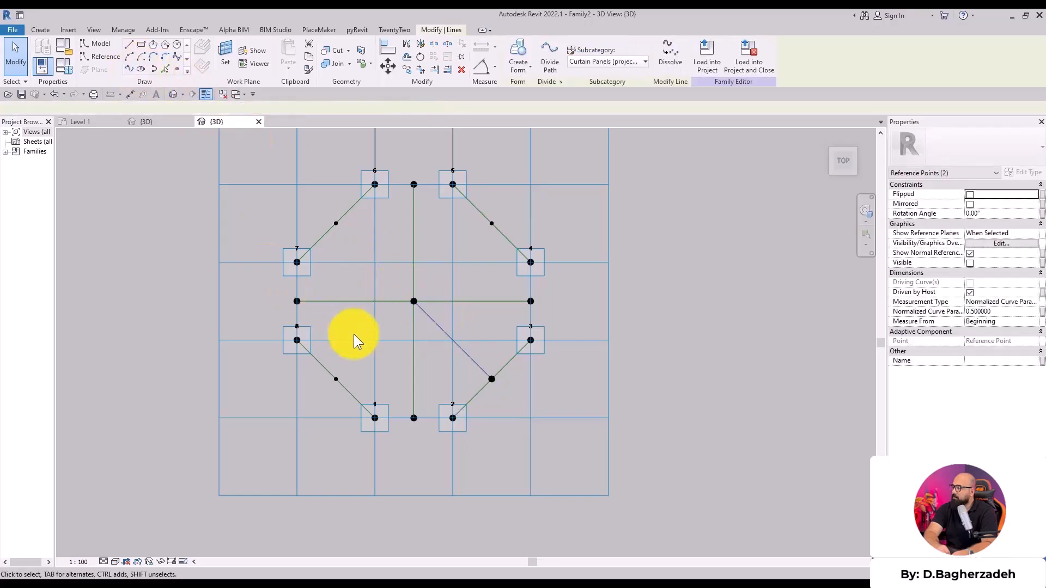
click(336, 378)
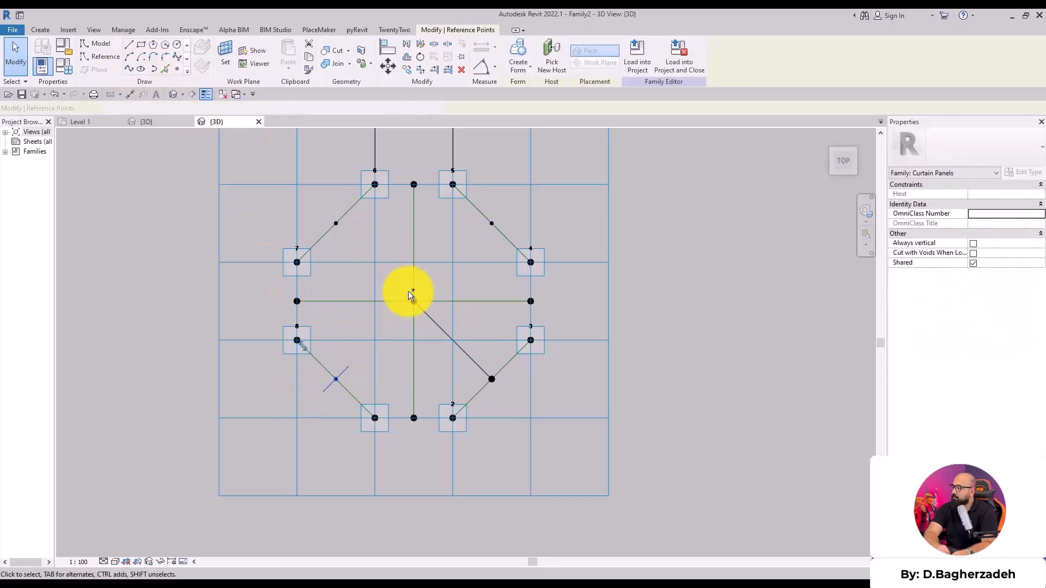
ctrl+click(414, 301)
click(129, 71)
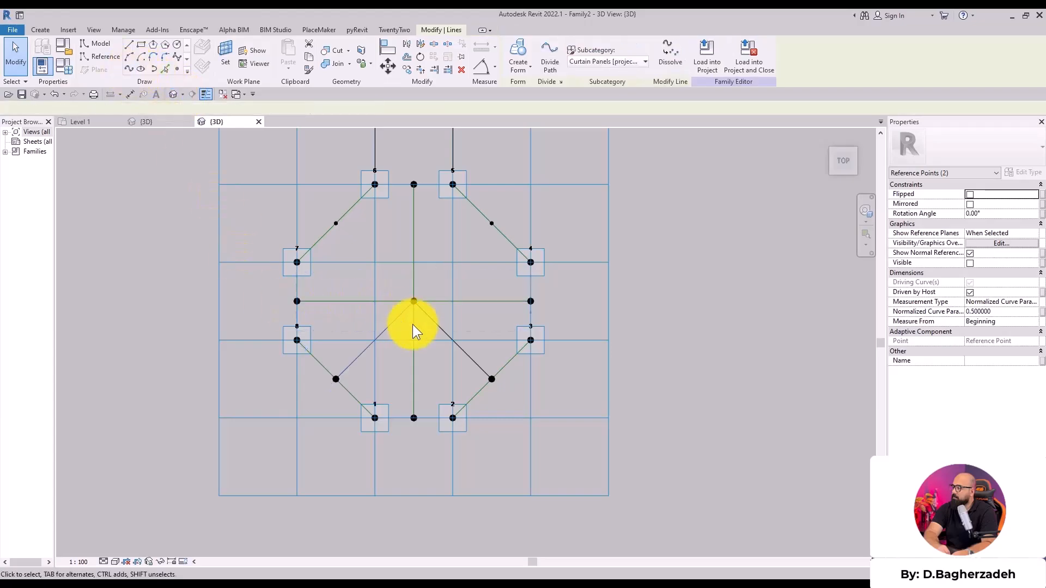
- Convert both diagonal lines running from the centre point to reference lines
ctrl+click(393, 322)
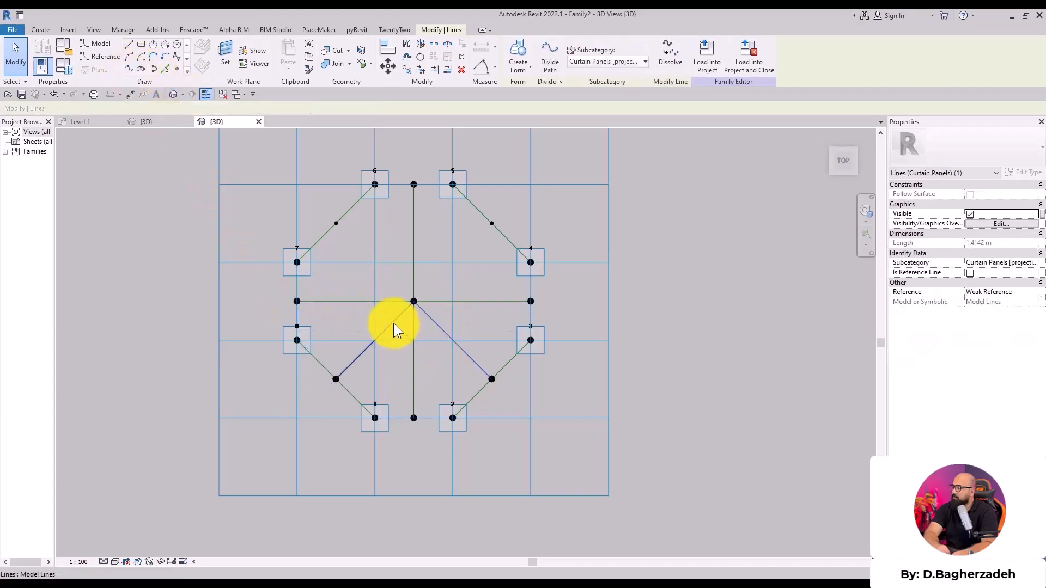
click(970, 272)
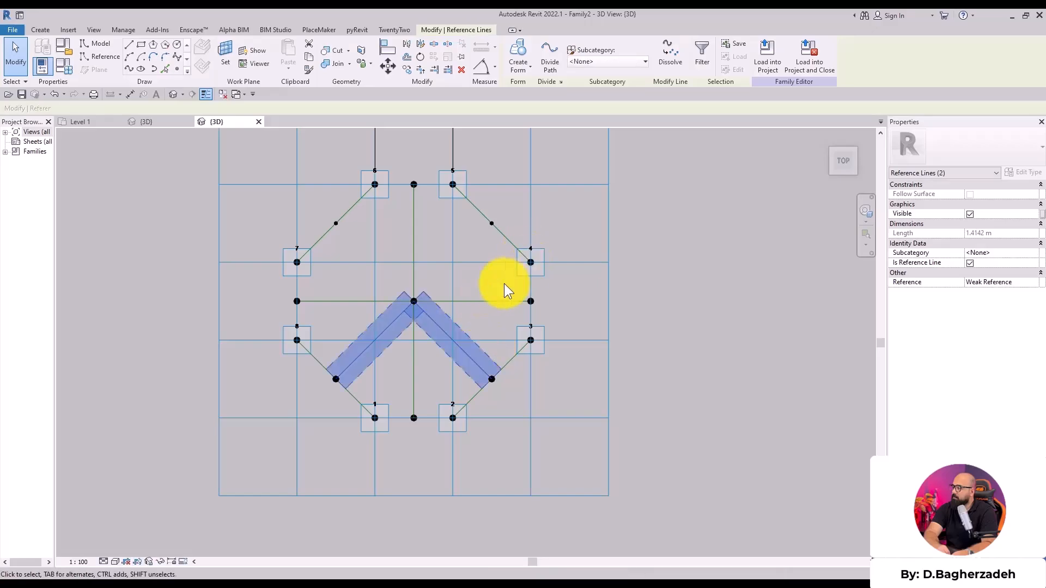
click(498, 306)
scroll(425, 208, down, 2)
scroll(476, 369, up, 2)
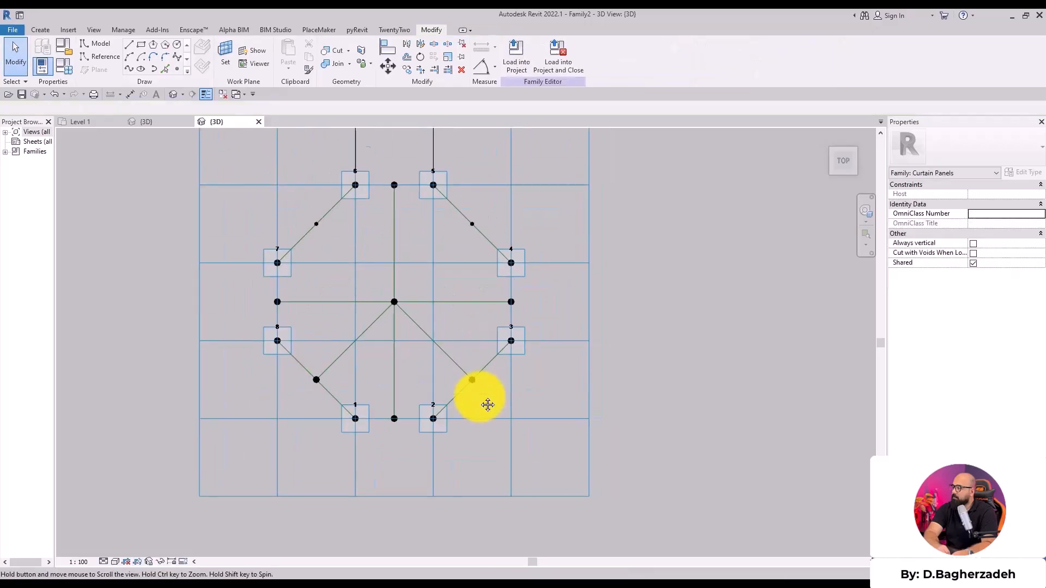
- Switch to the reference render in Photos and examine how the lattice branches join at the nodes
click(555, 587)
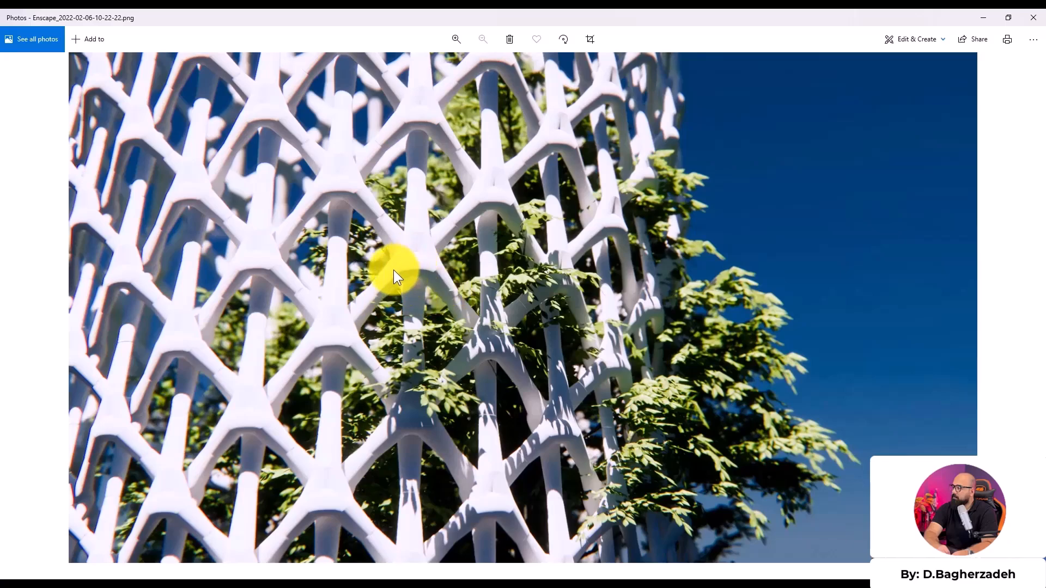
scroll(429, 273, up, 3)
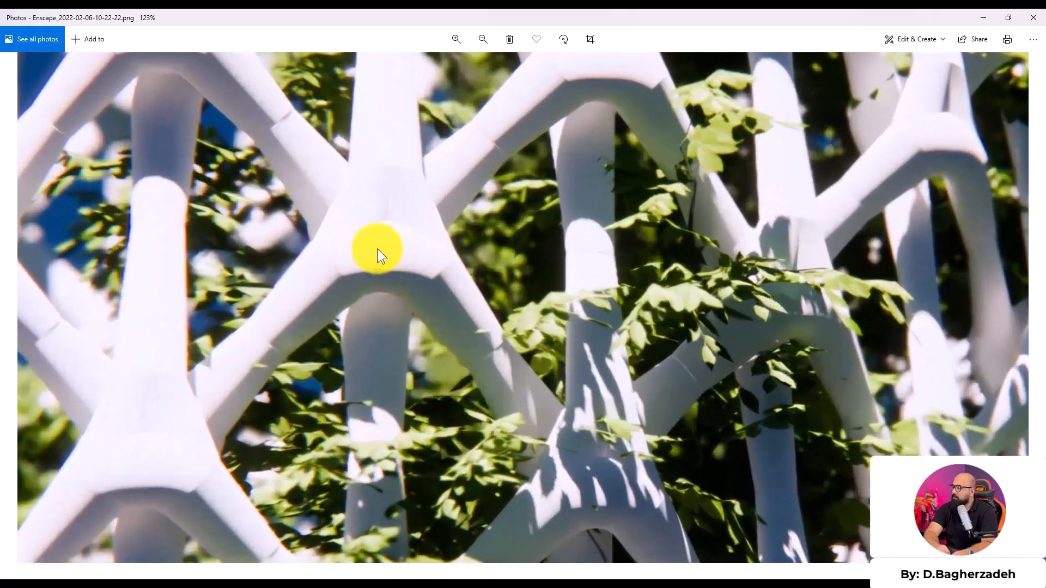
scroll(507, 164, down, 4)
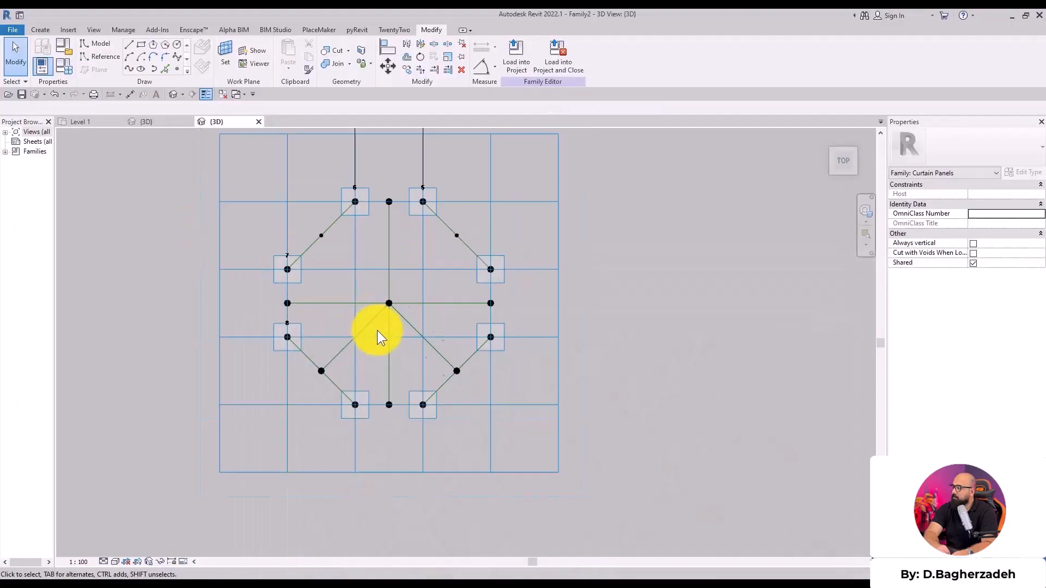
- Place a reference point on each of the two diagonal reference lines, a short distance from the centre point
scroll(374, 331, up, 3)
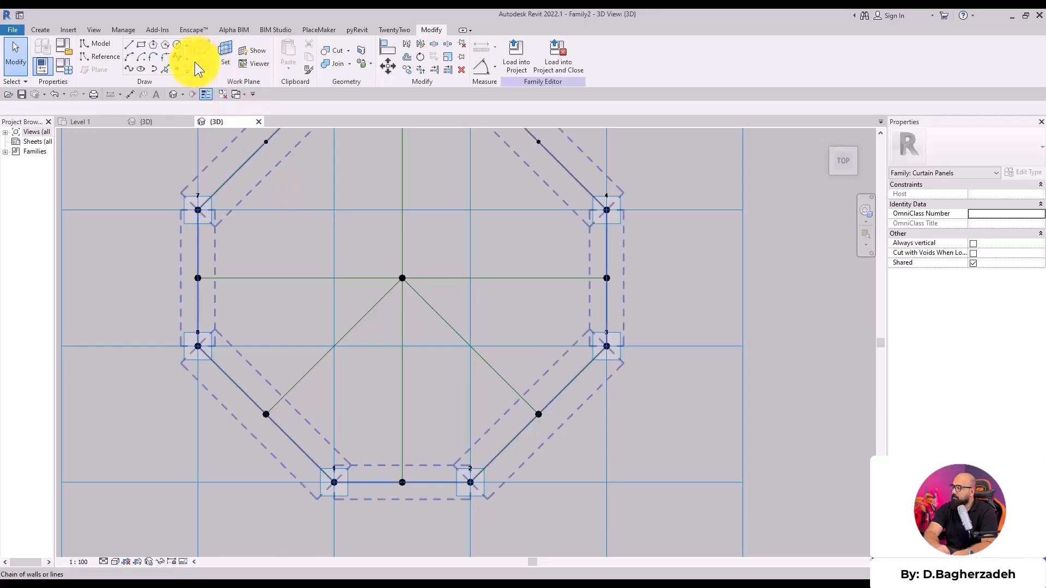
click(180, 68)
shift+middle_drag(311, 165, 186, 43)
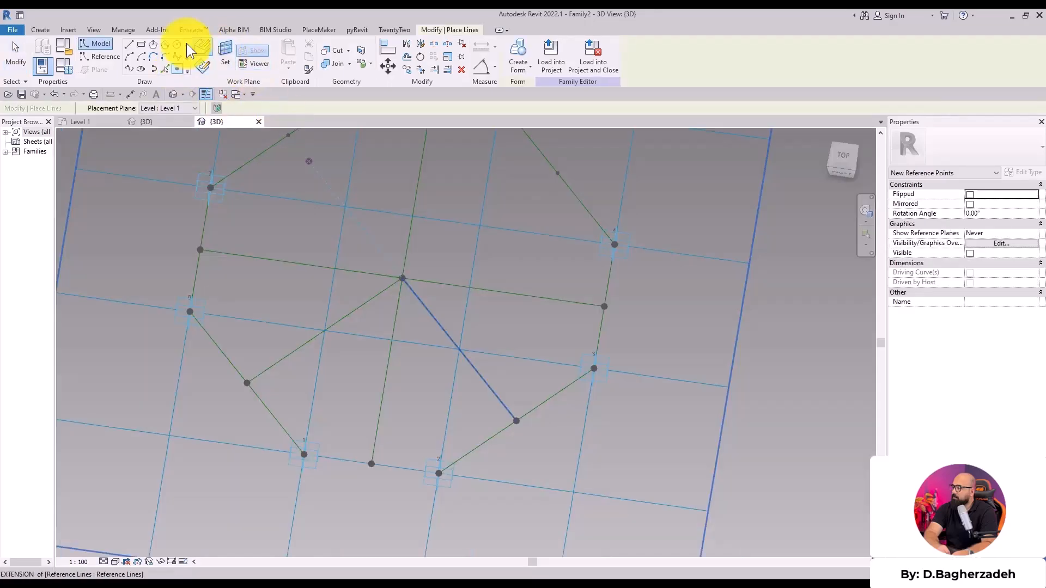
click(432, 315)
scroll(432, 311, up, 4)
key(Escape)
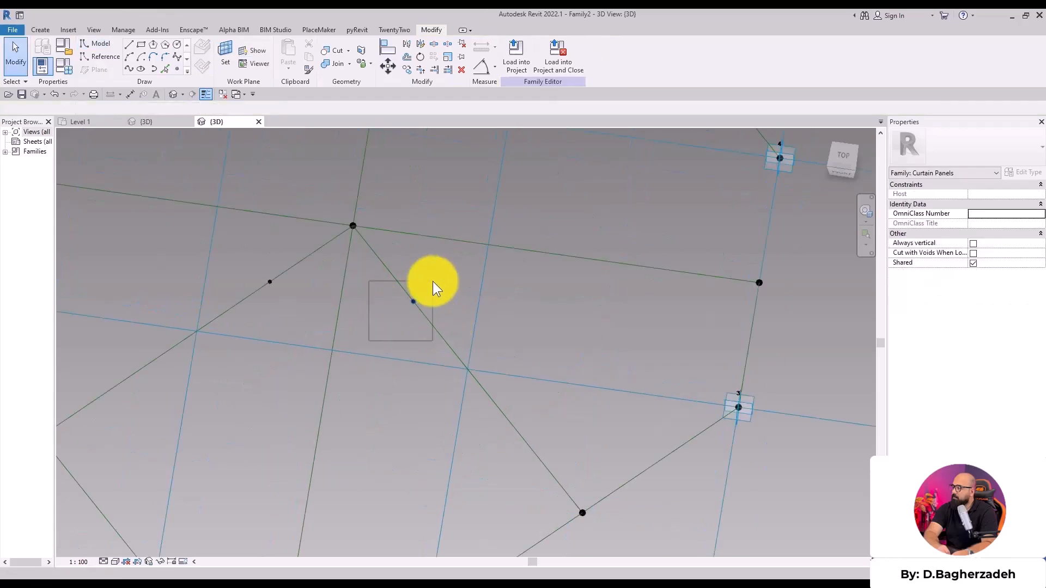
- Make the reference point on the left diagonal measure its position from the End of its host line
click(415, 294)
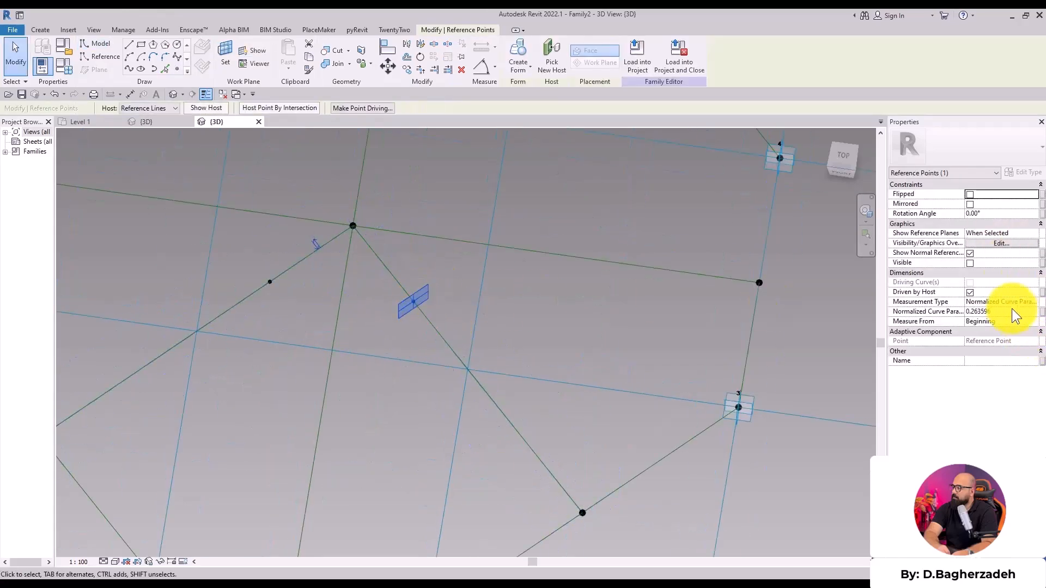
drag(239, 264, 301, 305)
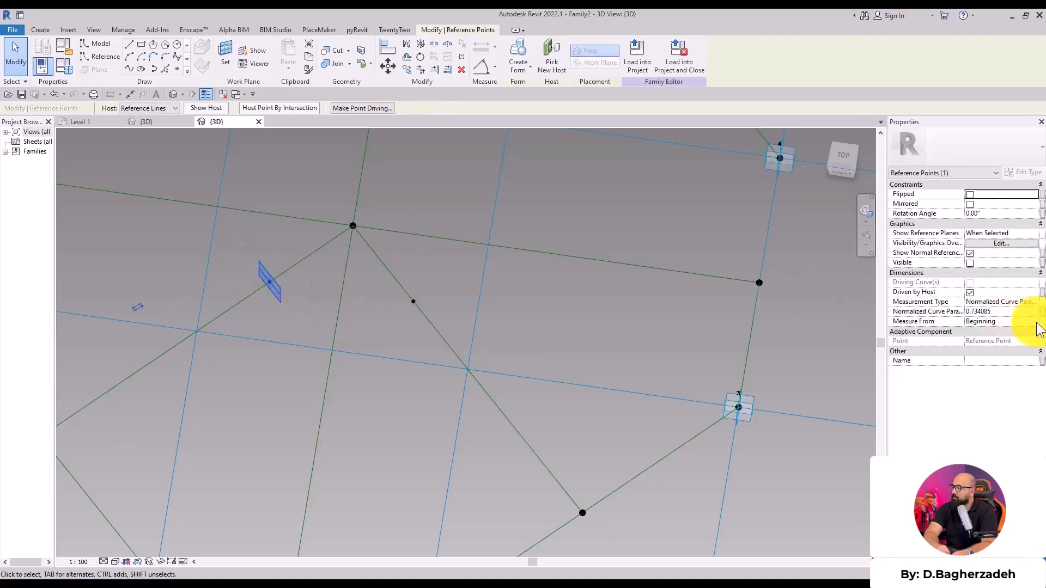
click(1008, 322)
click(989, 341)
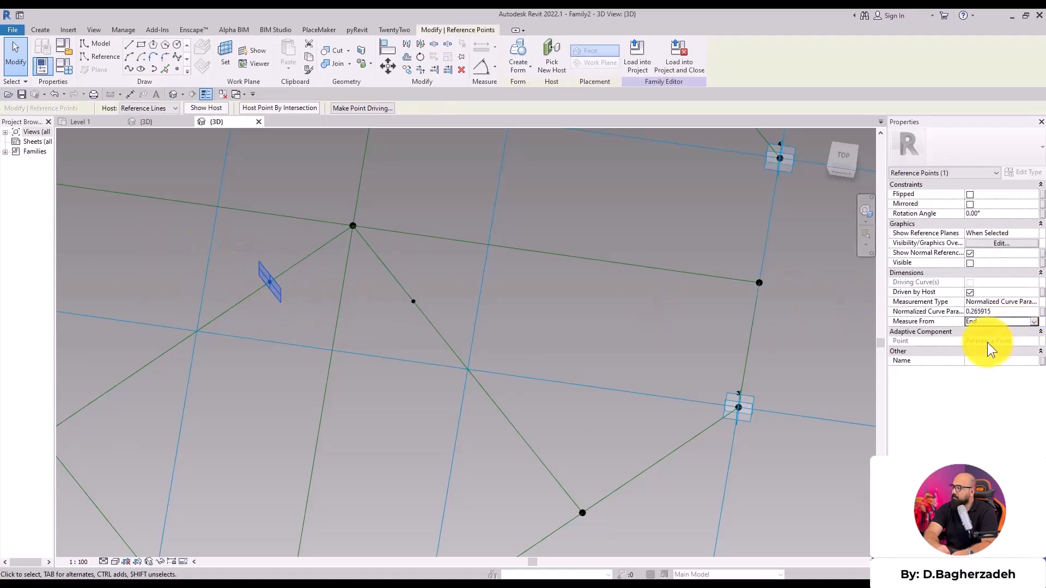
- Associate the normalized curve parameter of both diagonal reference points with a new family type parameter named main norm
drag(382, 319, 444, 299)
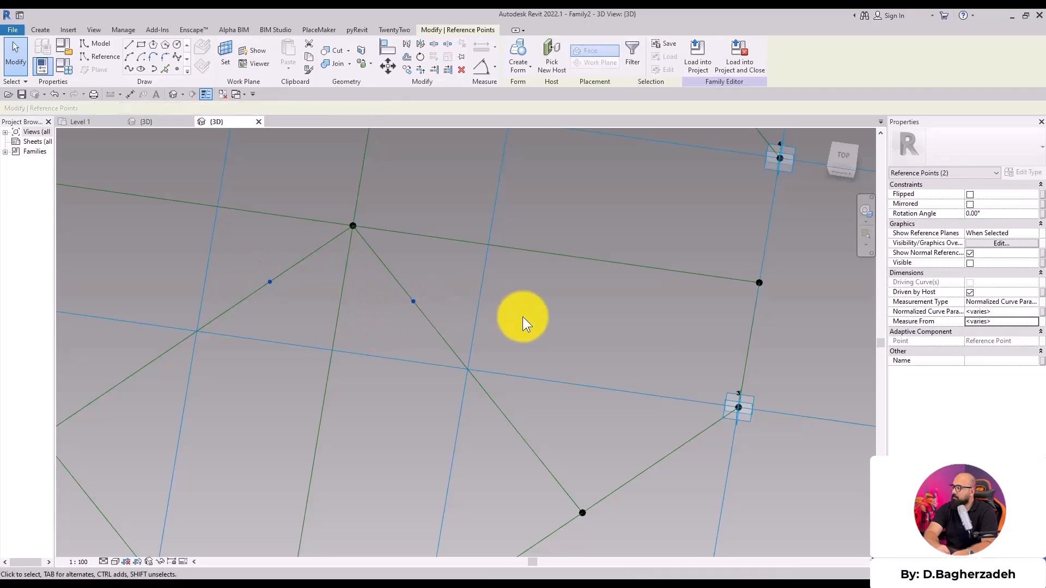
click(1041, 312)
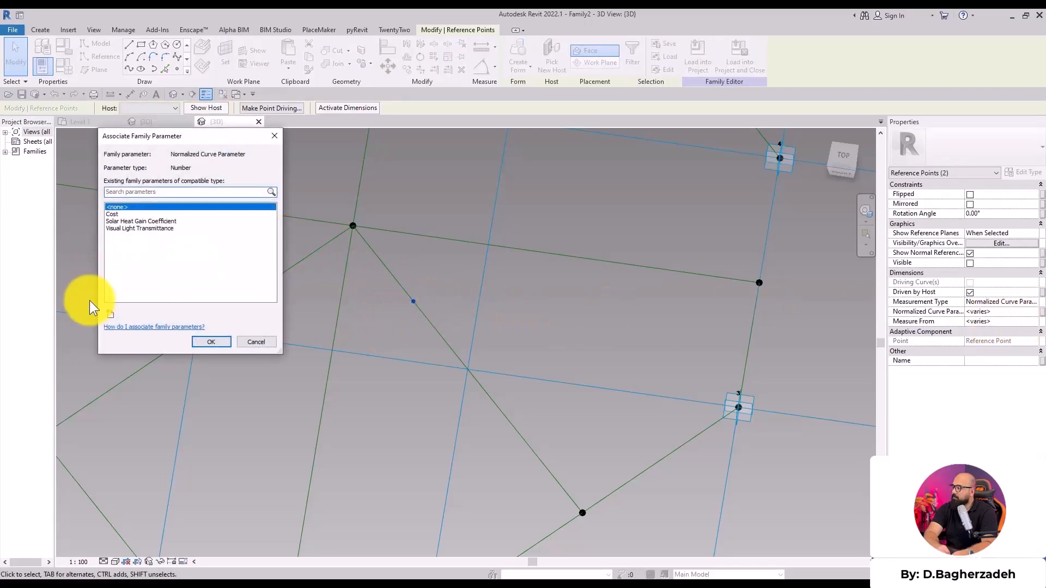
click(109, 315)
text(n)
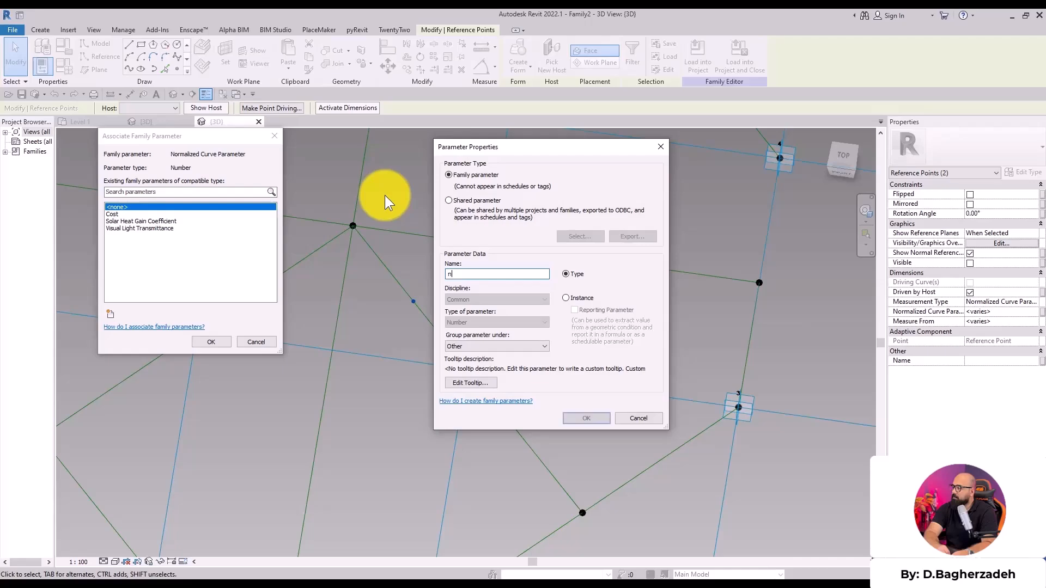
text(orm)
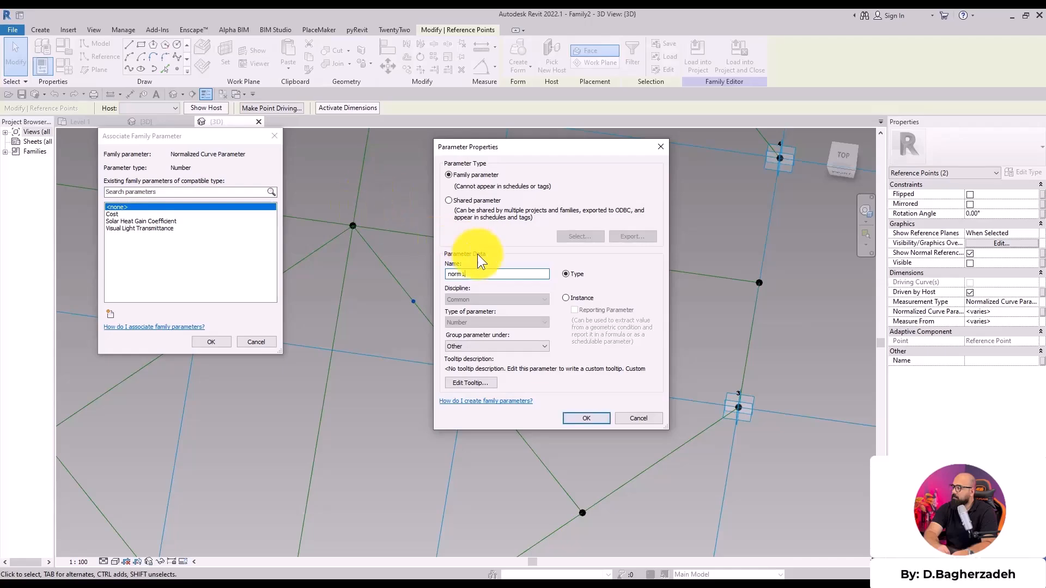
text(main)
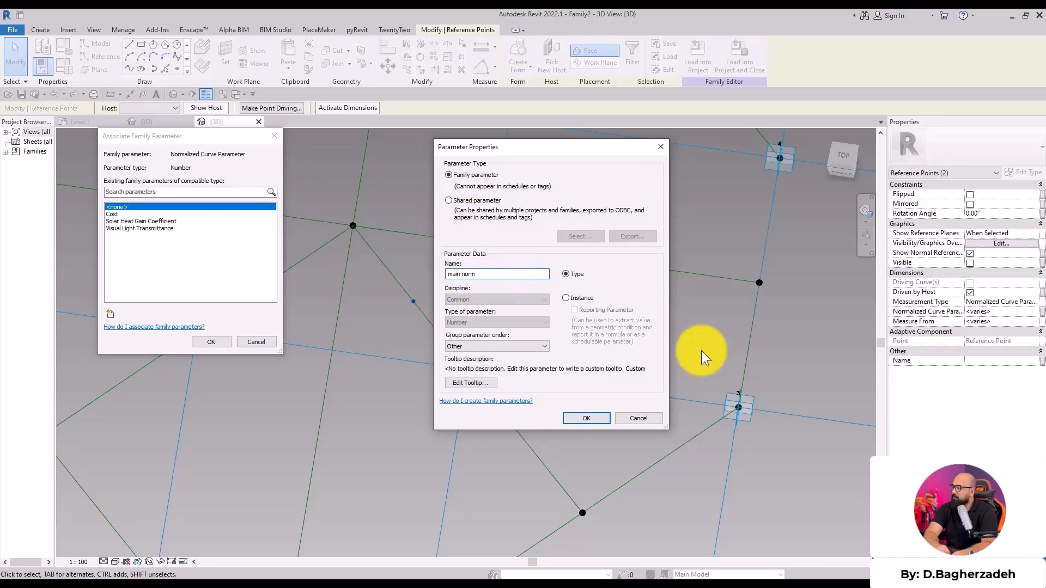
click(592, 416)
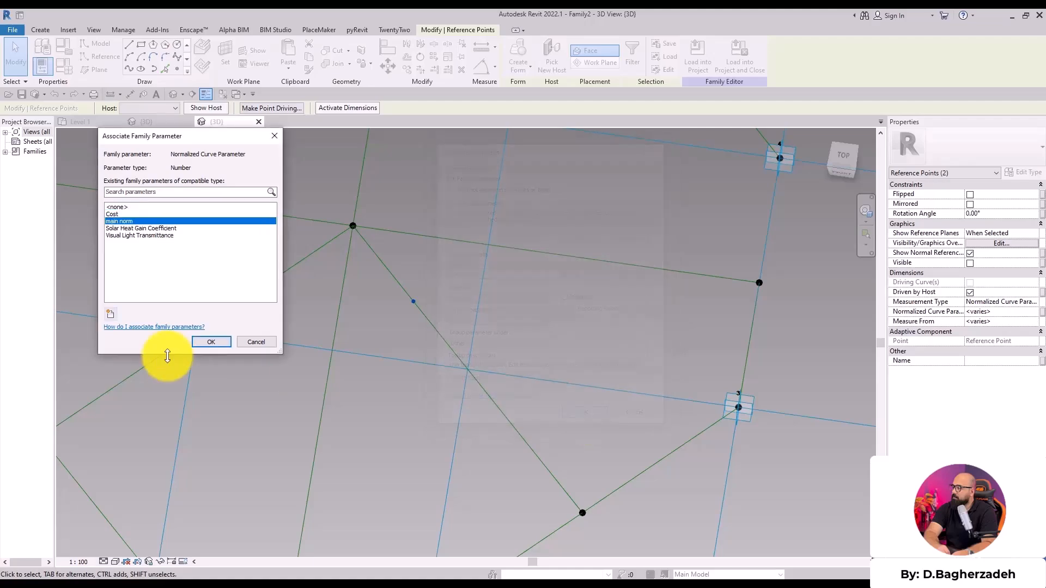
click(211, 341)
- Switch to the reference render in Photos to examine the lattice branches, and return to the Revit family
scroll(488, 335, down, 2)
scroll(489, 335, down, 1)
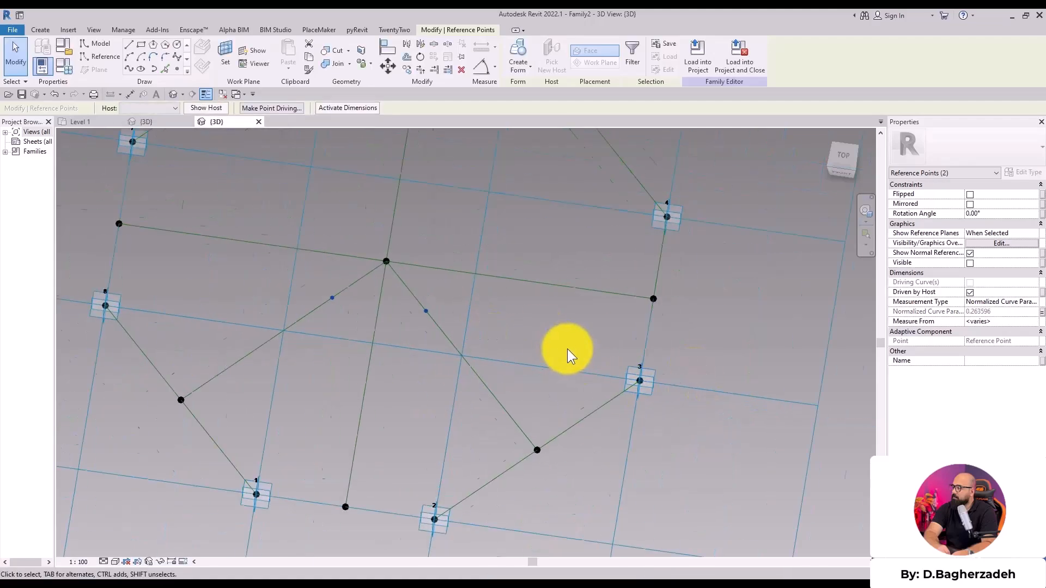
scroll(567, 348, up, 2)
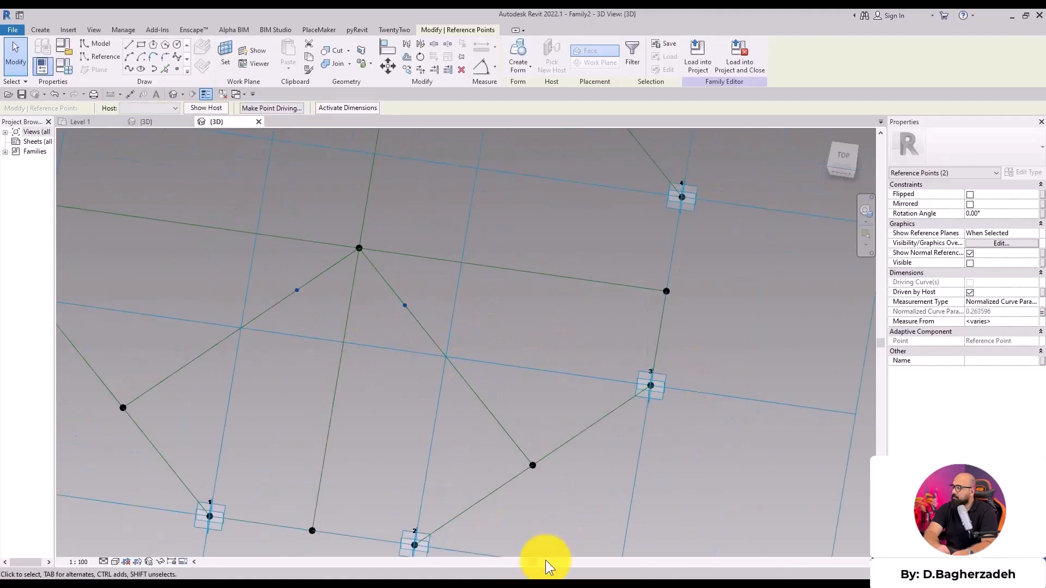
click(550, 587)
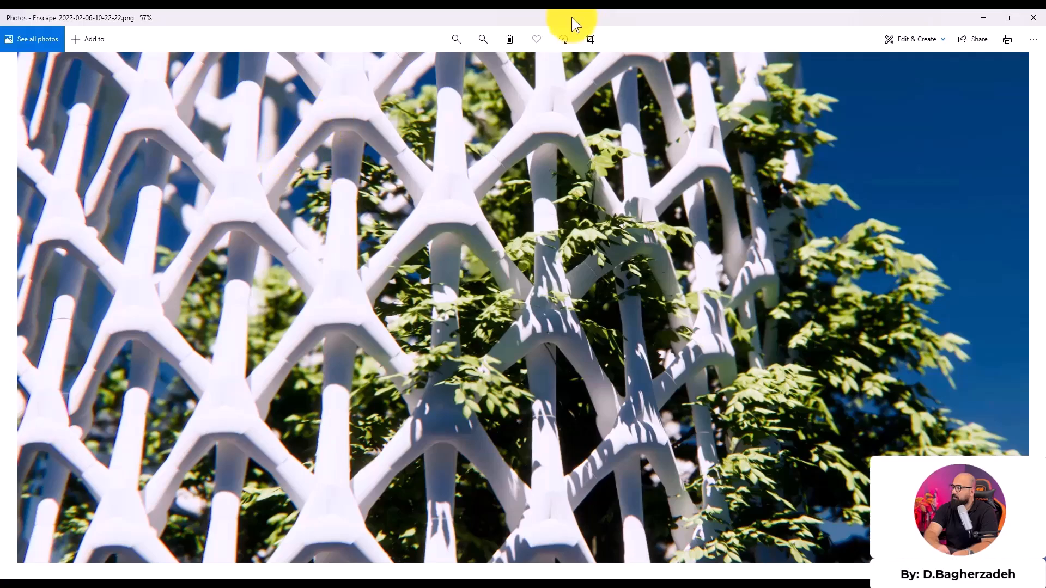
click(983, 17)
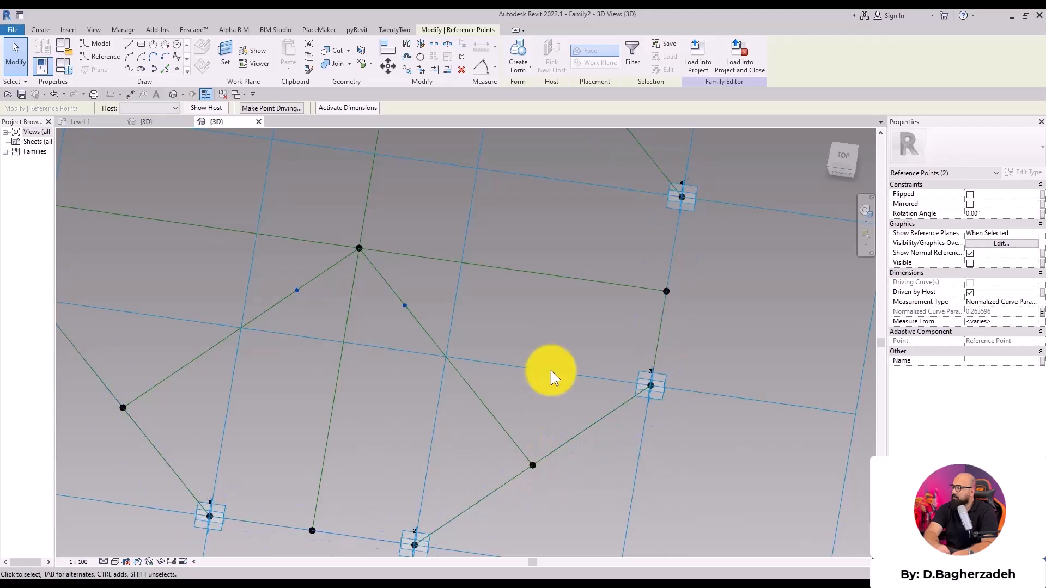
- Place a reference point directly on the hosted point of the right diagonal, using that point's plane as work plane
scroll(520, 384, down, 1)
shift+middle_drag(520, 384, 571, 203)
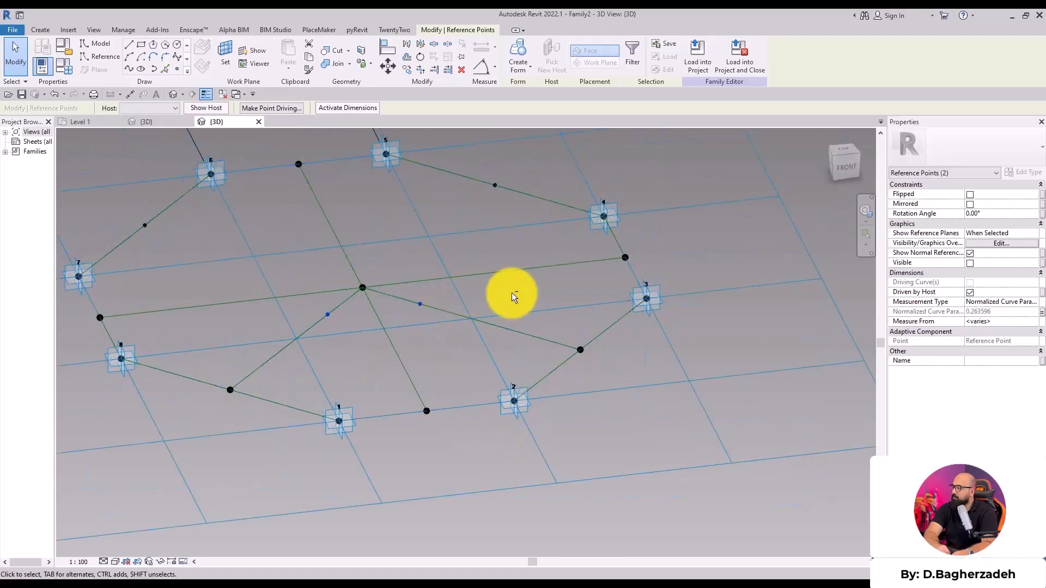
shift+middle_drag(514, 292, 439, 312)
key(Escape)
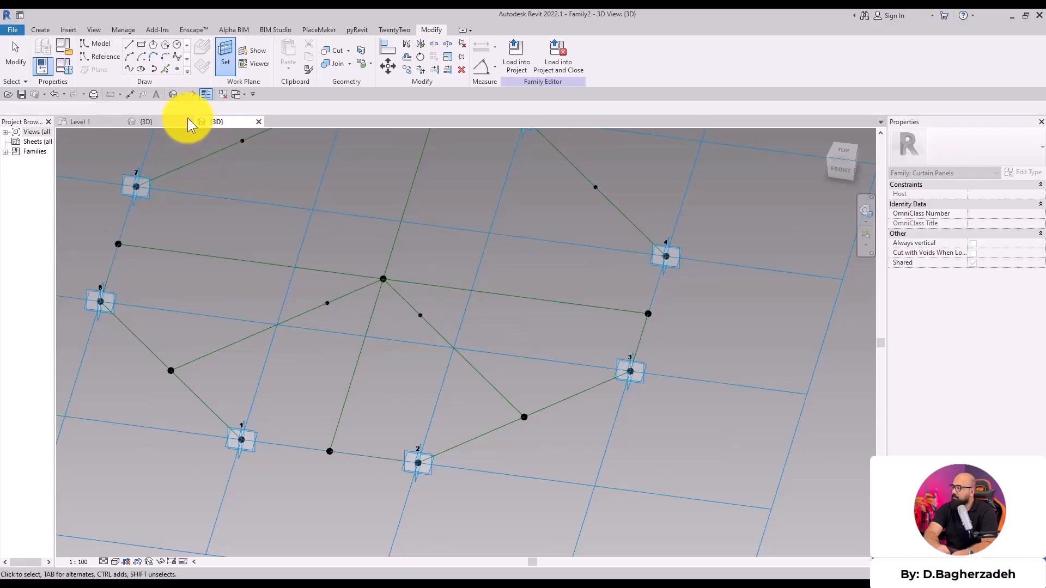
click(177, 69)
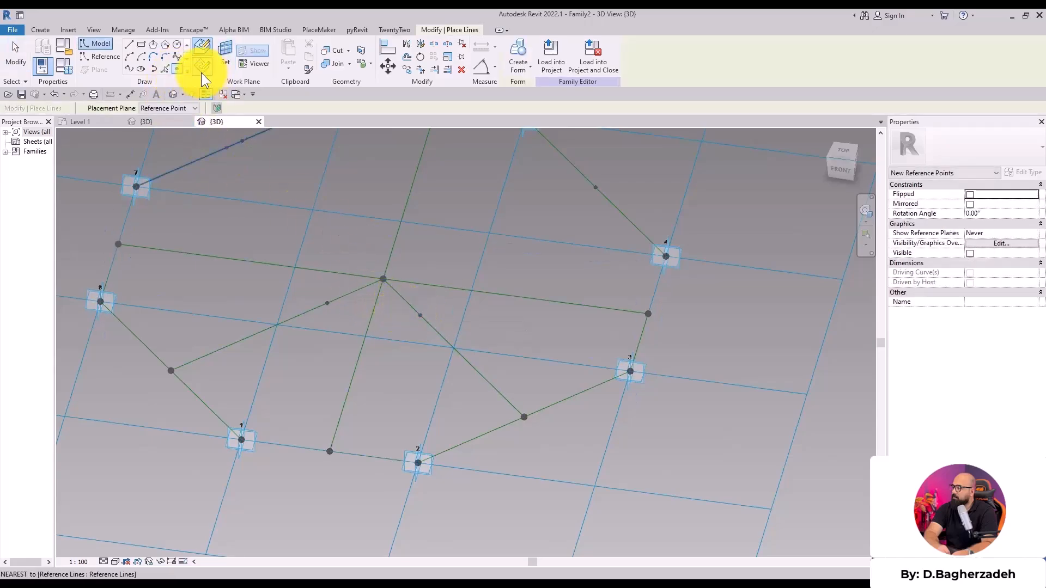
click(415, 316)
click(551, 334)
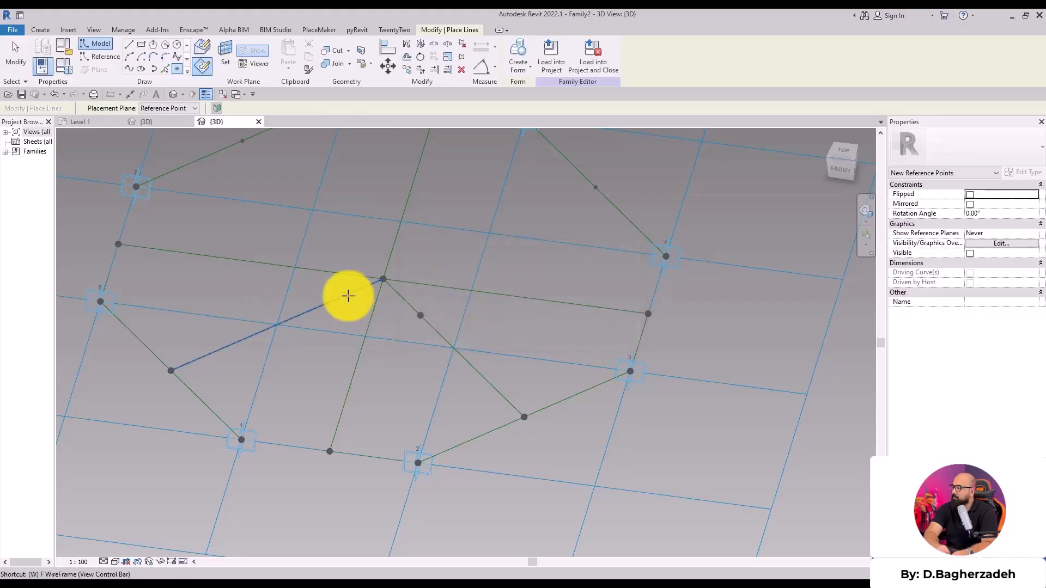
key(Escape)
key(Escape)
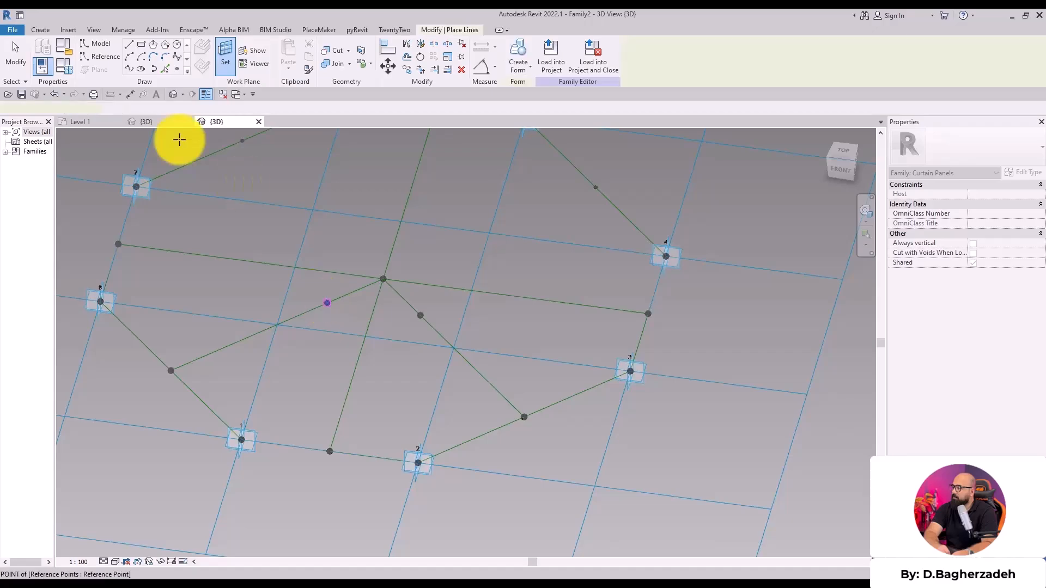
- Place a matching reference point on the hosted point of the left diagonal, accepting the coincident location
click(176, 69)
click(327, 302)
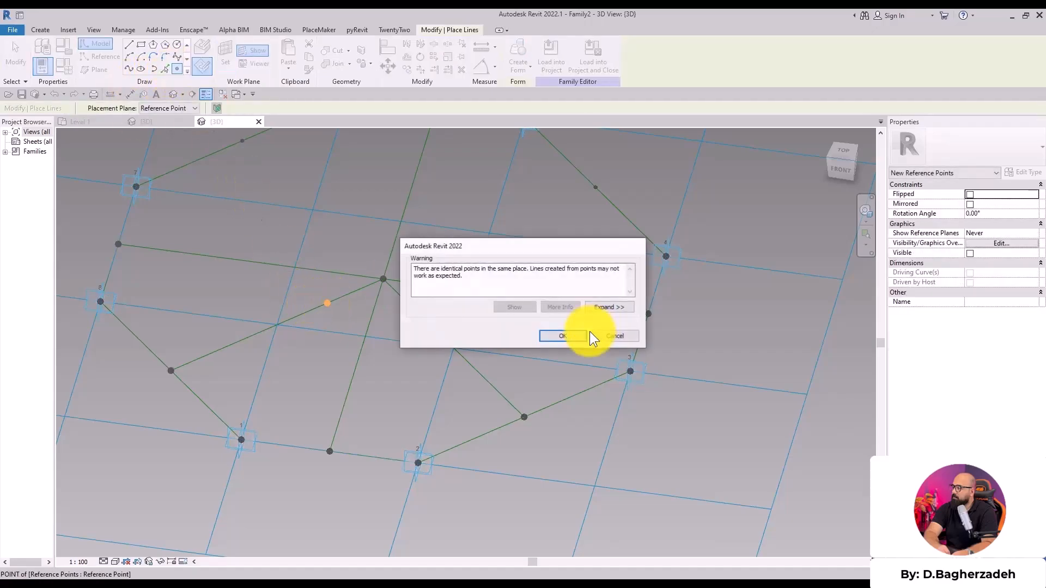
click(556, 339)
click(418, 315)
key(Escape)
- Mirror the right diagonal's hosted point and raise the new point above it to an offset of about 0.21 m
click(422, 314)
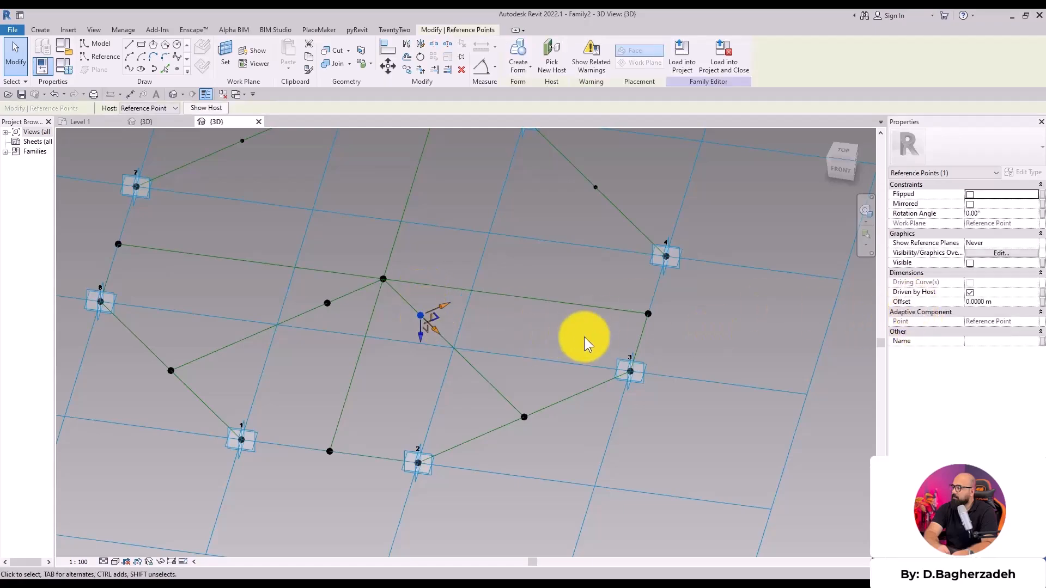
drag(418, 337, 420, 279)
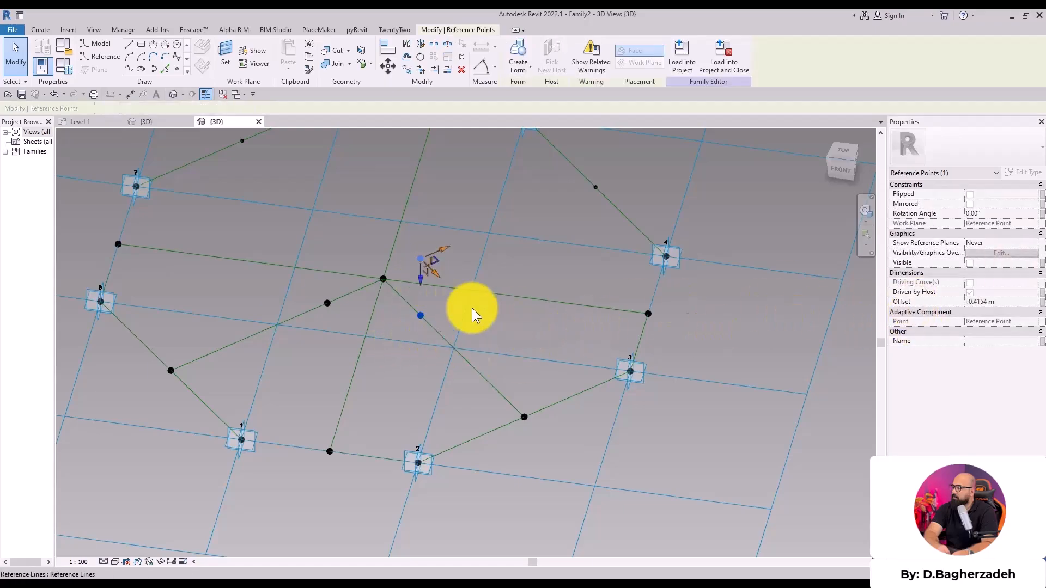
click(420, 316)
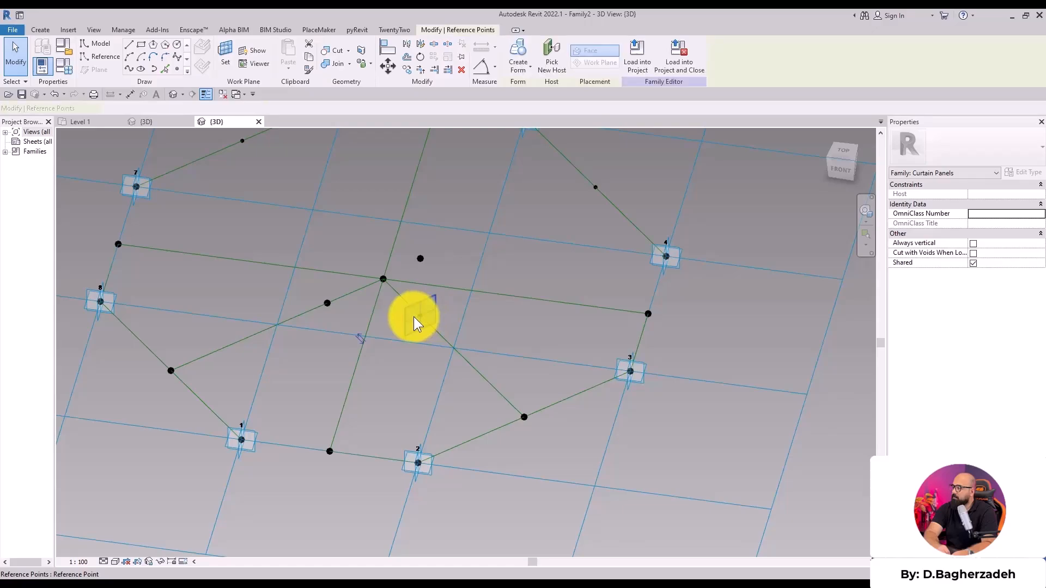
click(969, 204)
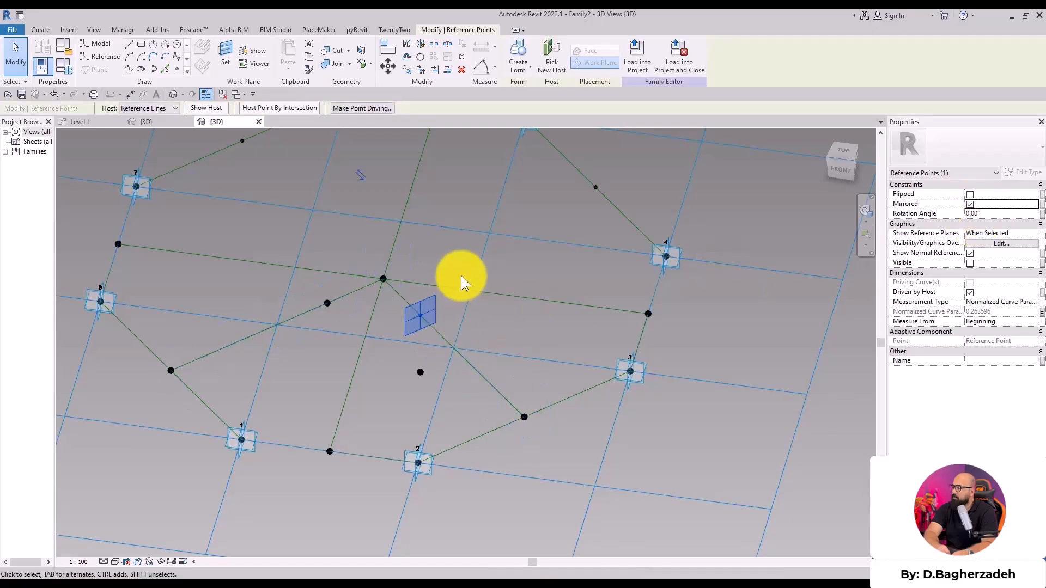
click(422, 372)
drag(419, 353, 437, 264)
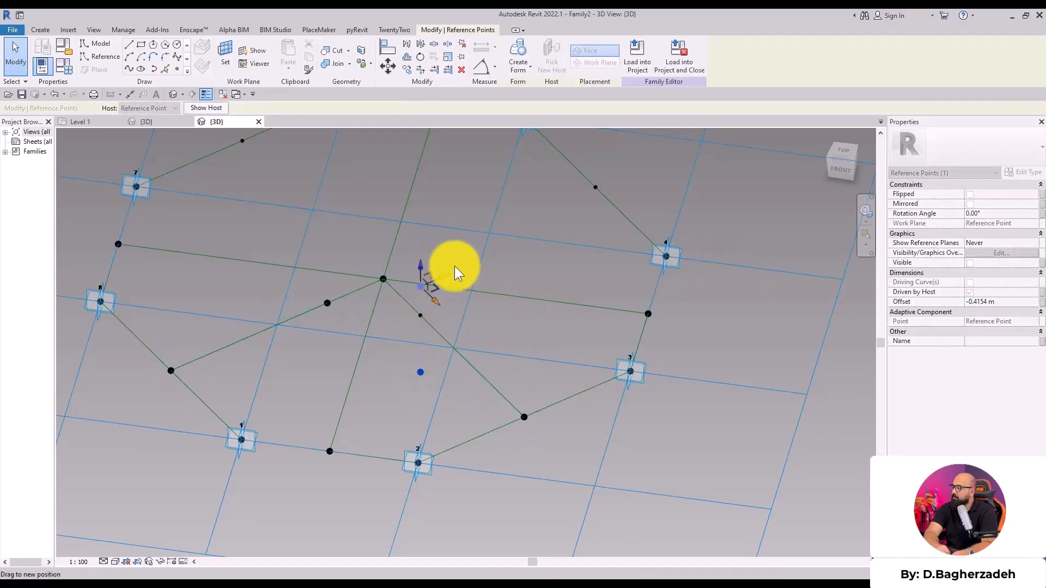
- Raise the new point on the left diagonal above its host to an offset of about 0.22 m
click(326, 304)
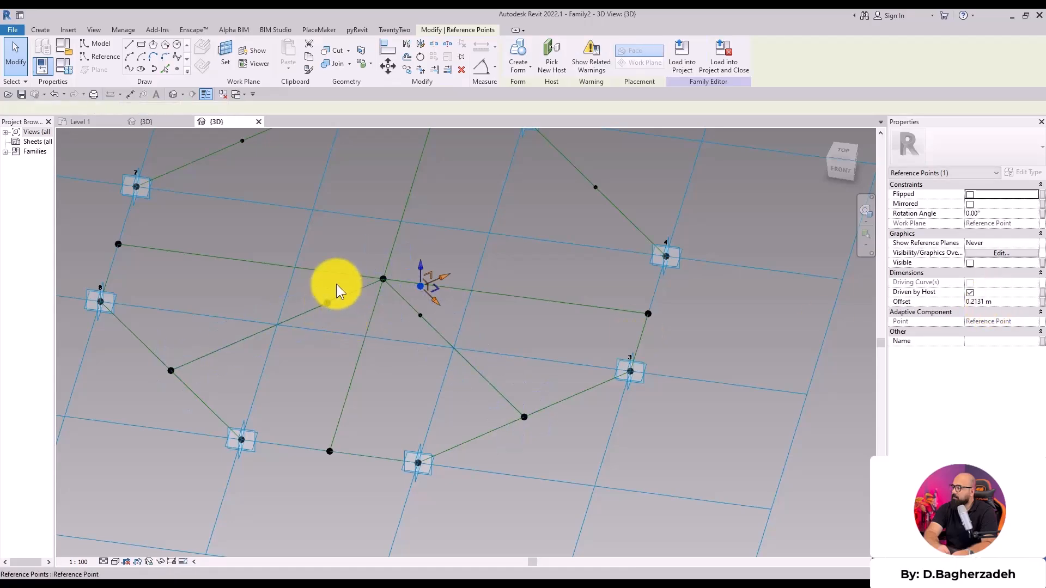
drag(328, 281, 339, 251)
click(544, 311)
- Test the shared main norm parameter by sliding the right diagonal's hosted point outward to a curve parameter of about 0.37
shift+middle_drag(545, 308, 537, 279)
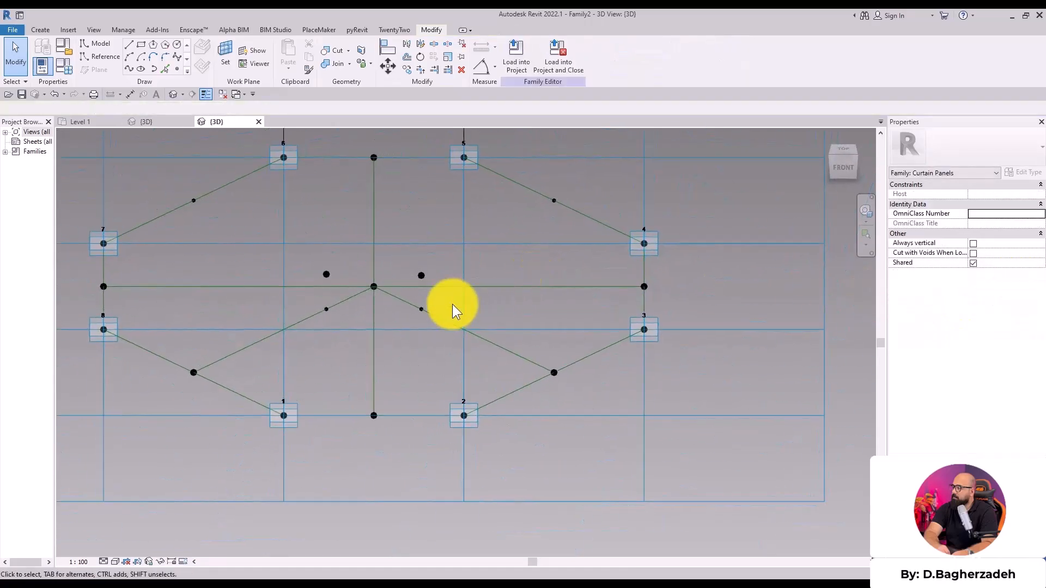
click(421, 311)
drag(423, 311, 443, 287)
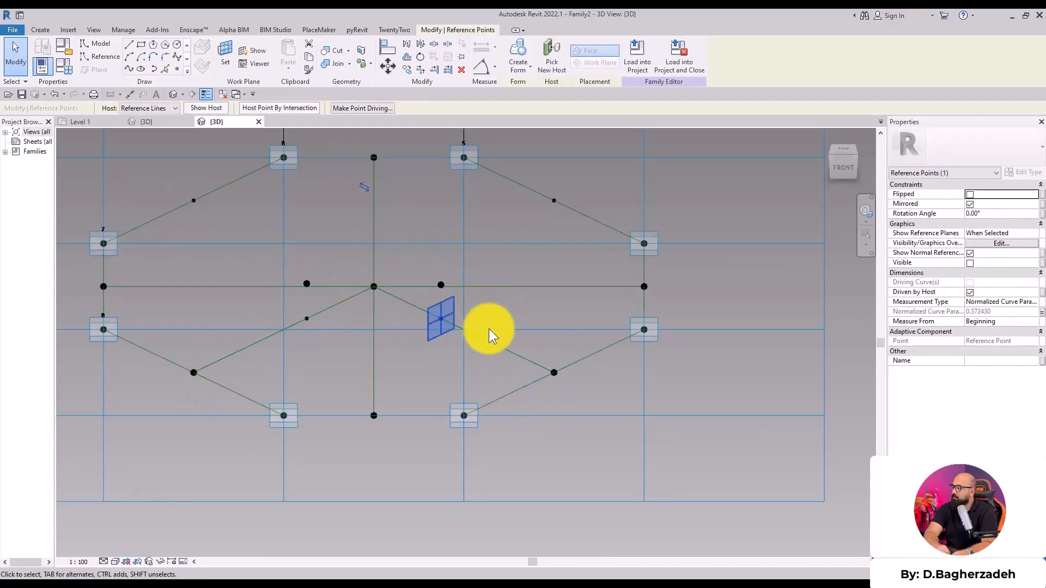
click(516, 287)
shift+middle_drag(514, 308, 431, 401)
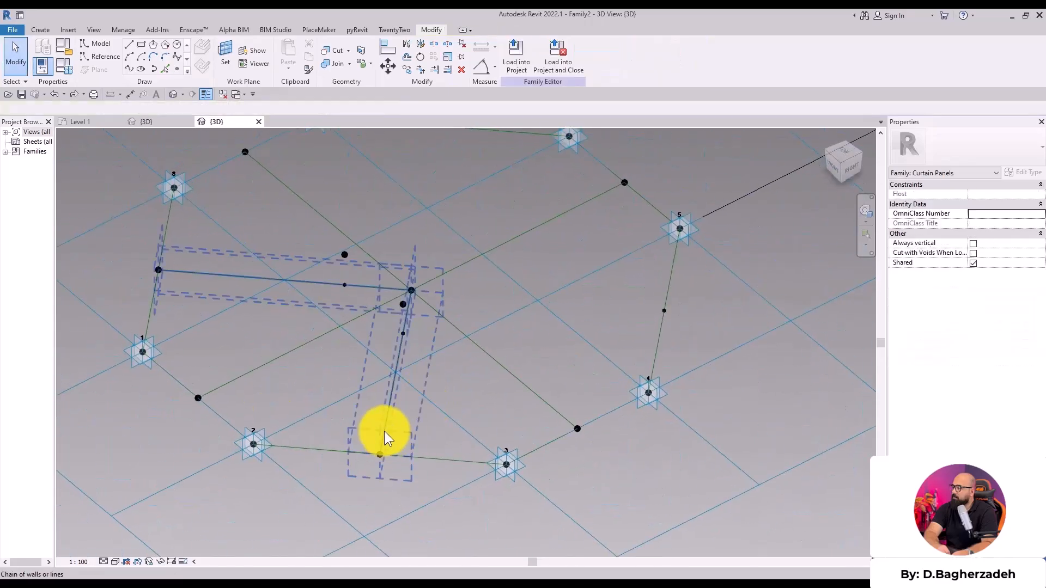
- Draw lines through points from each raised point to the midpoint of the octagon's lower diagonal side on the same side
shift+middle_drag(385, 434, 514, 388)
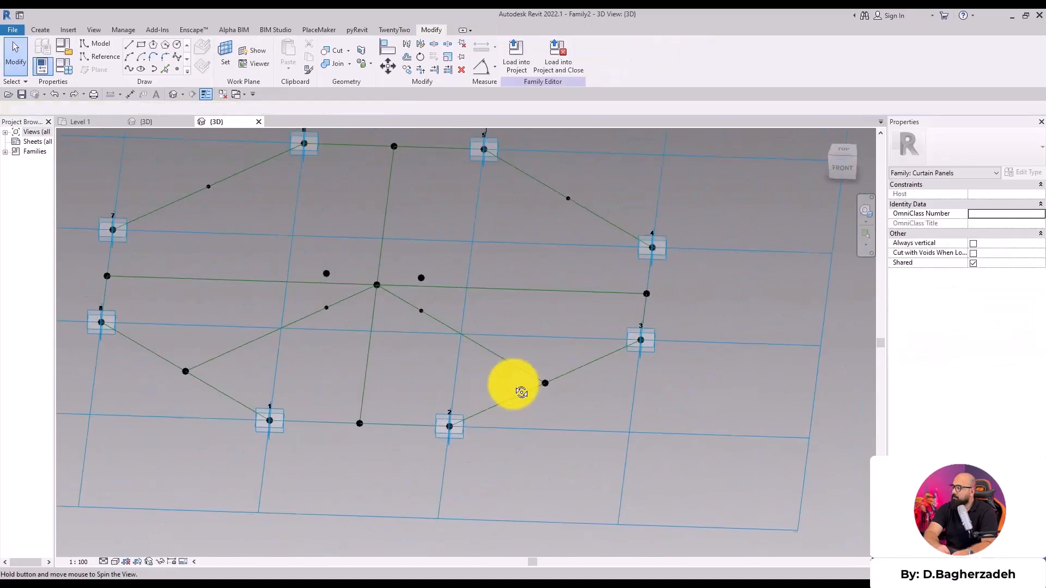
click(444, 292)
ctrl+click(560, 401)
click(129, 70)
click(544, 328)
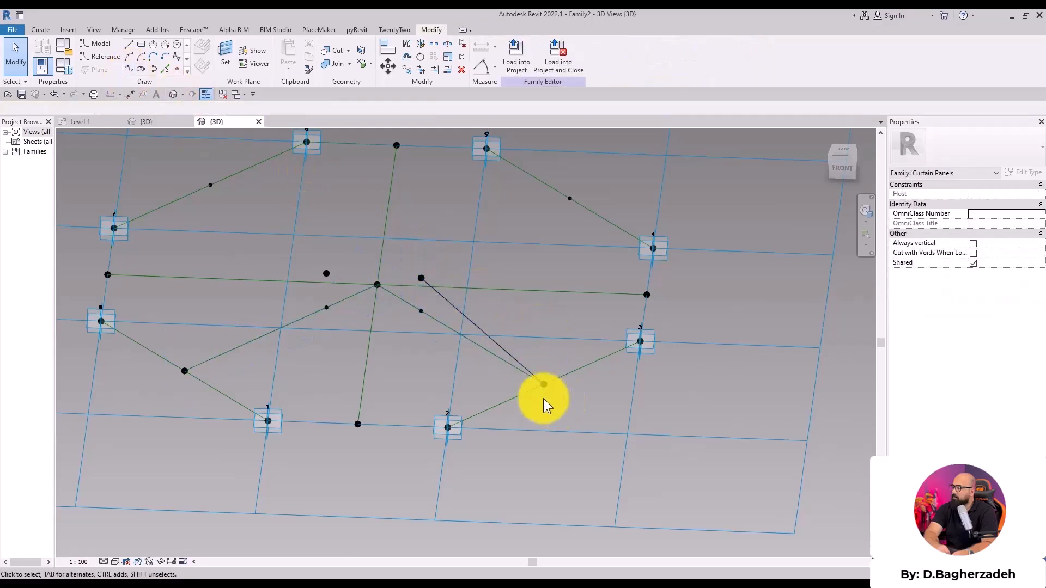
ctrl+click(196, 371)
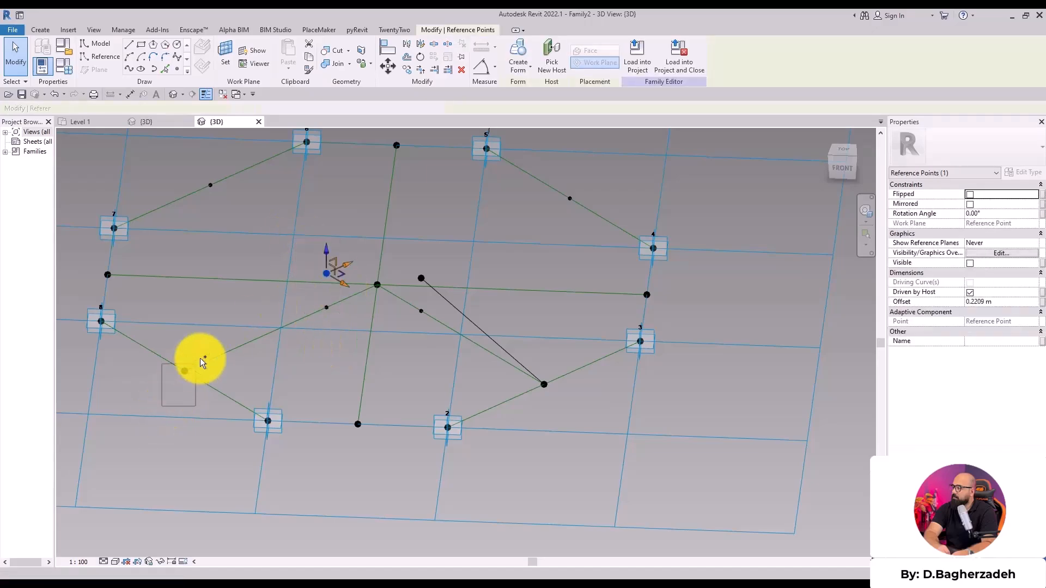
click(479, 253)
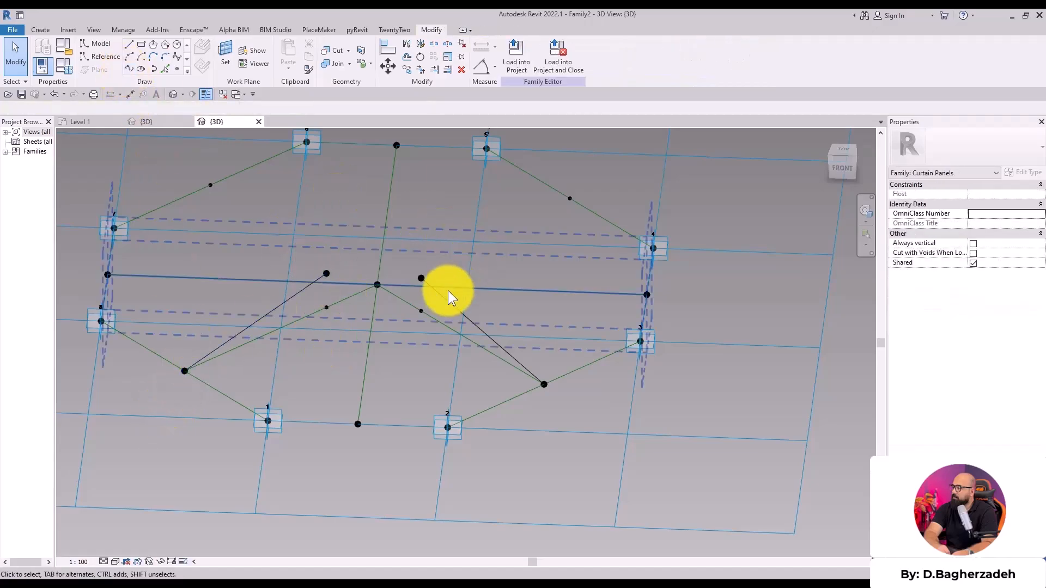
- Convert both lines running from the raised points to the lower side midpoints into reference lines
click(484, 341)
ctrl+click(274, 293)
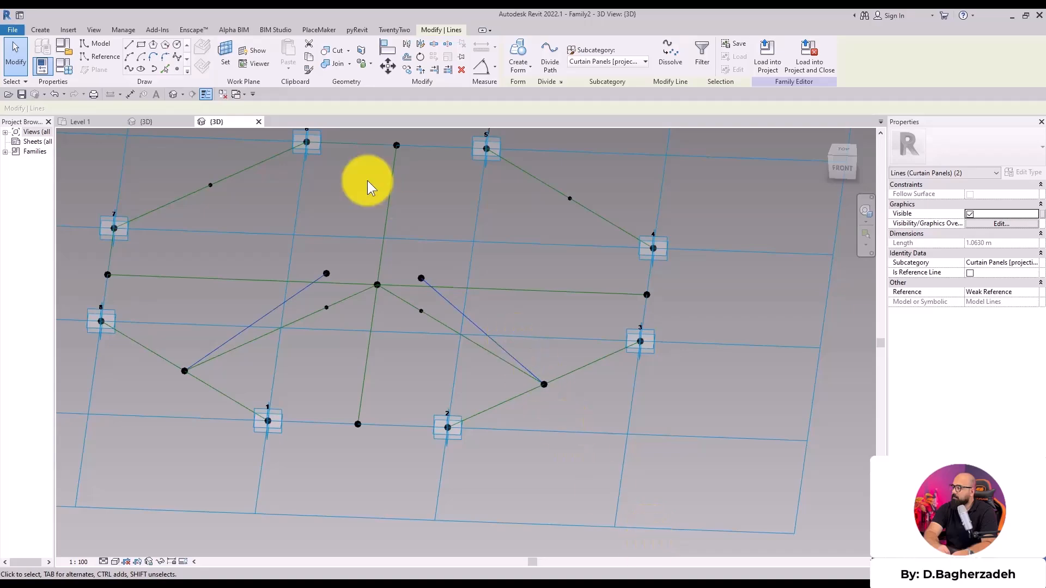
click(970, 273)
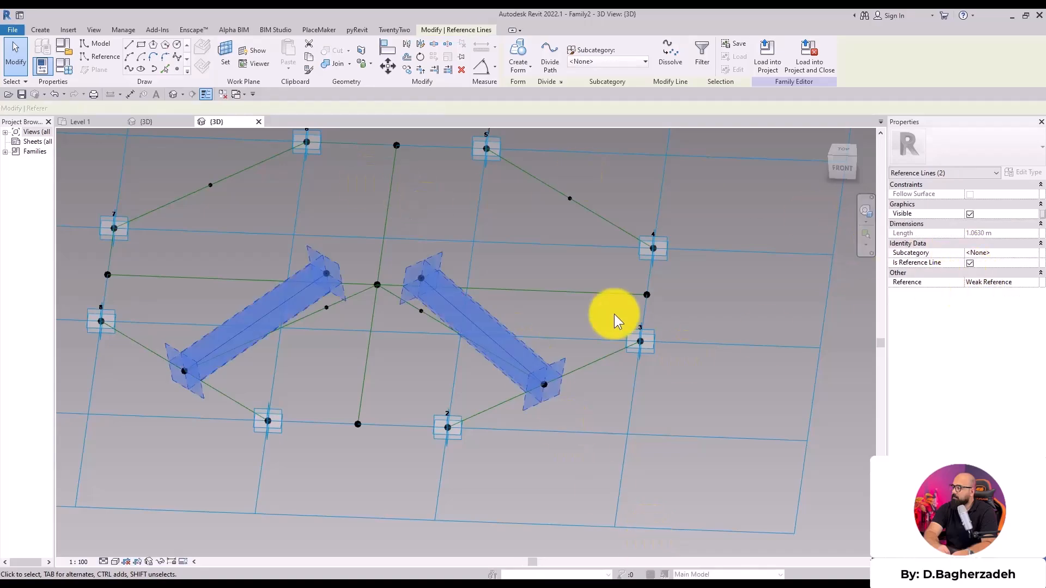
click(628, 418)
- Draw an ellipse with radii of about 0.32 and 0.22 m on the upright work plane at the lower right diagonal side's midpoint
key(w)
key(p)
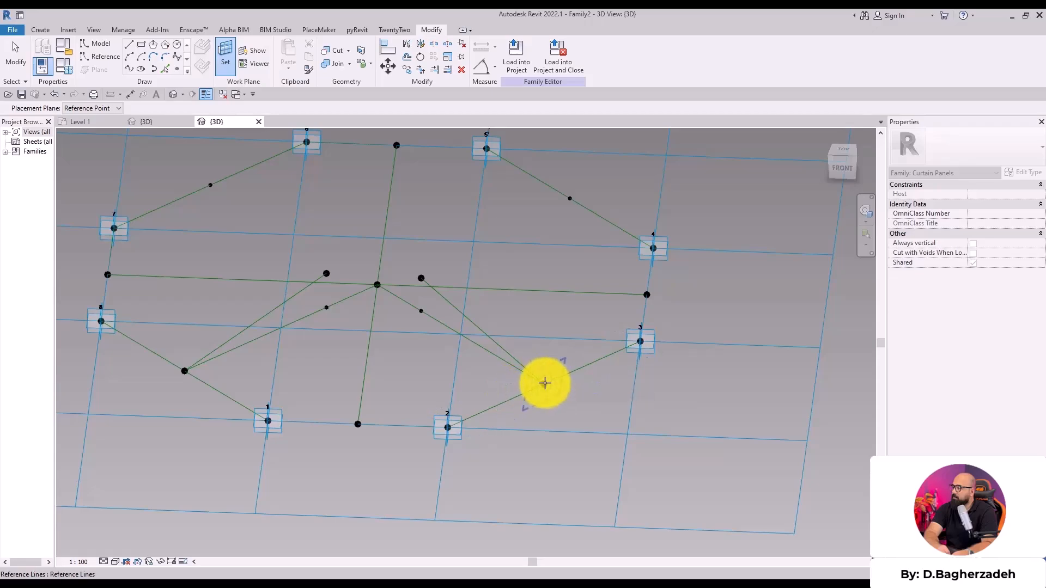
shift+middle_drag(545, 383, 462, 292)
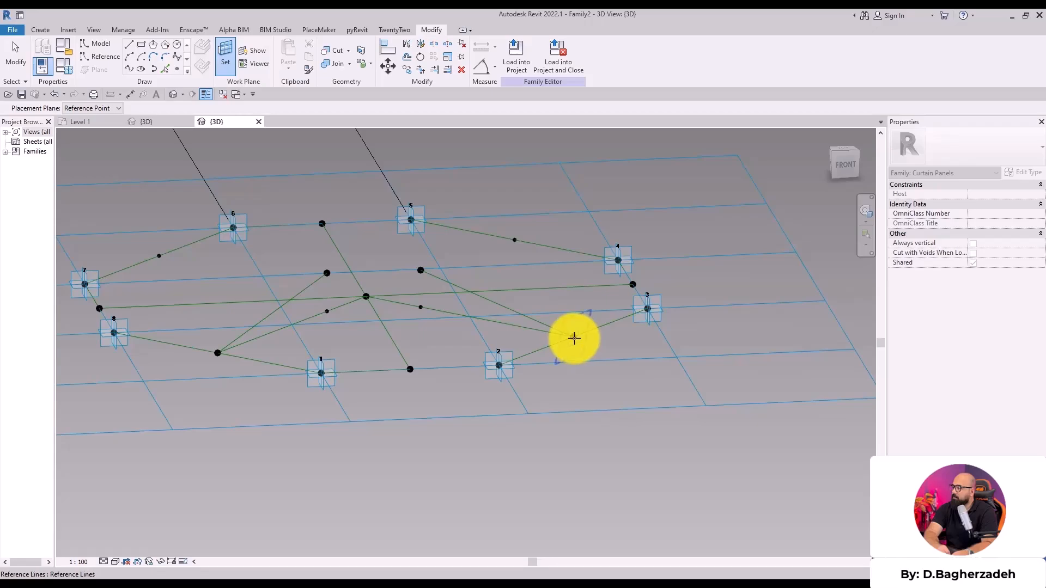
key(Escape)
shift+middle_drag(584, 420, 479, 432)
key(Tab)
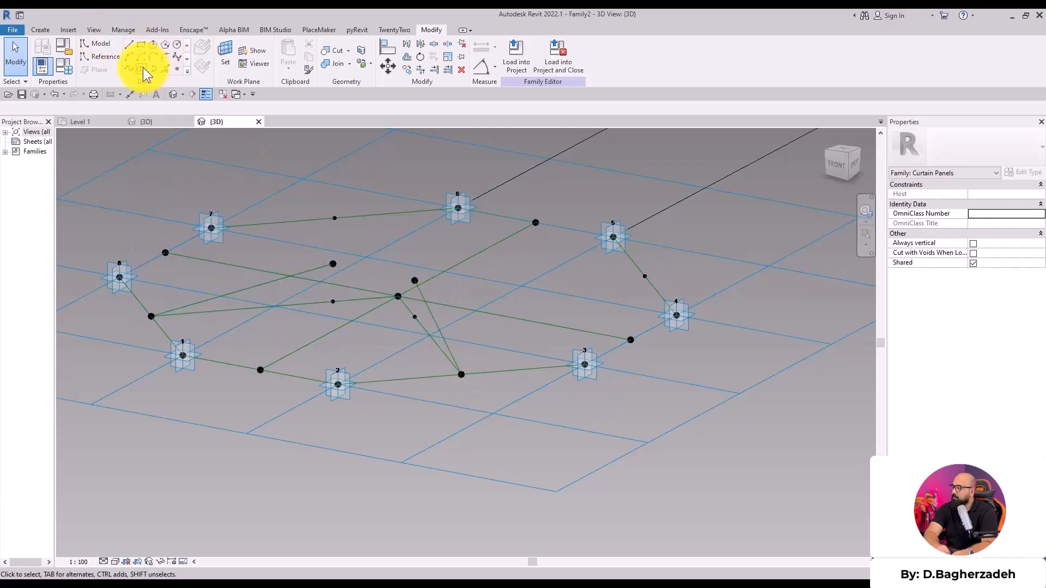
click(143, 67)
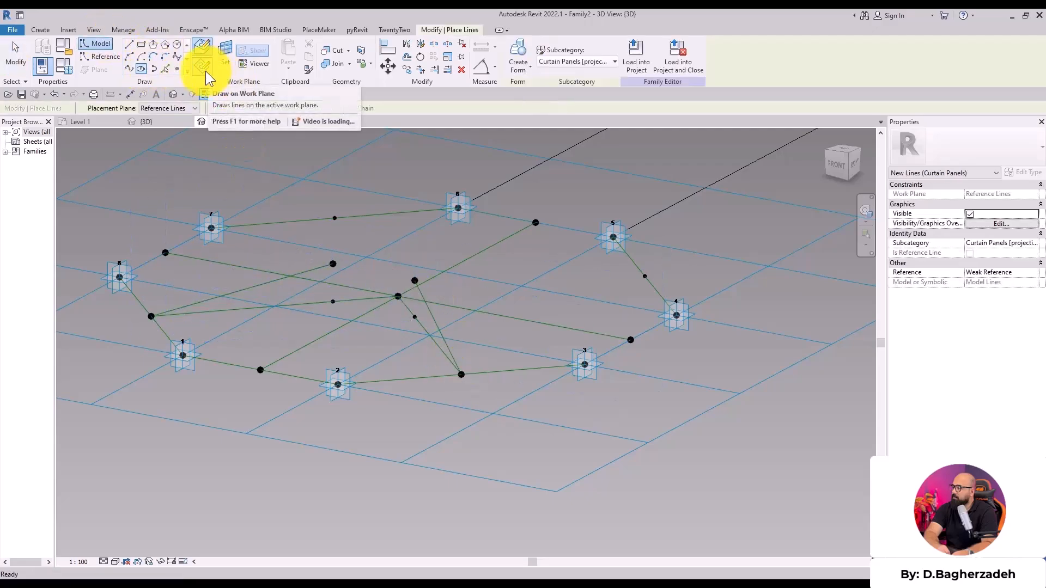
click(205, 70)
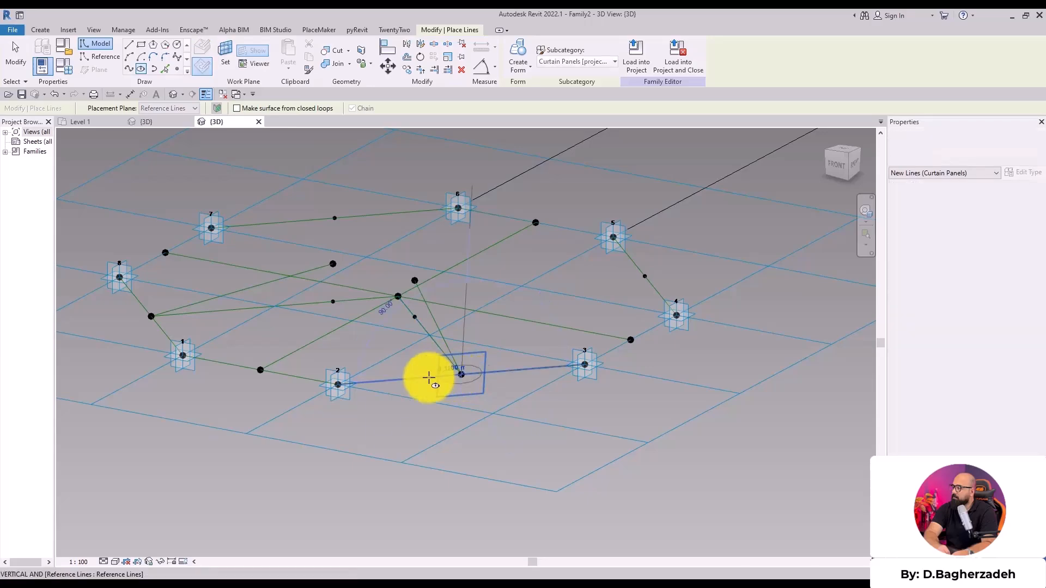
click(404, 376)
click(459, 342)
shift+middle_drag(448, 432, 509, 439)
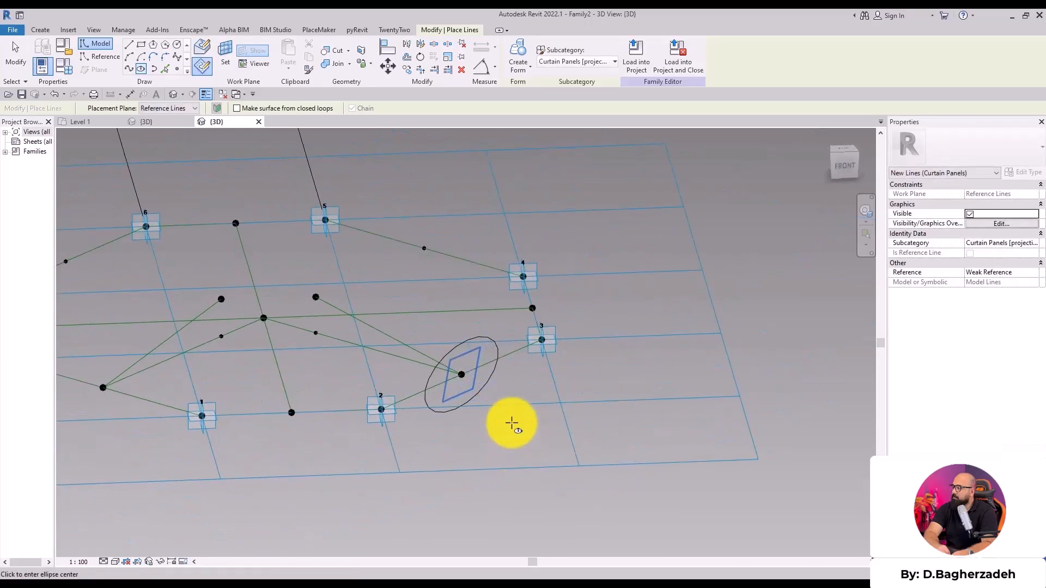
middle_drag(91, 433, 338, 436)
key(Escape)
key(Escape)
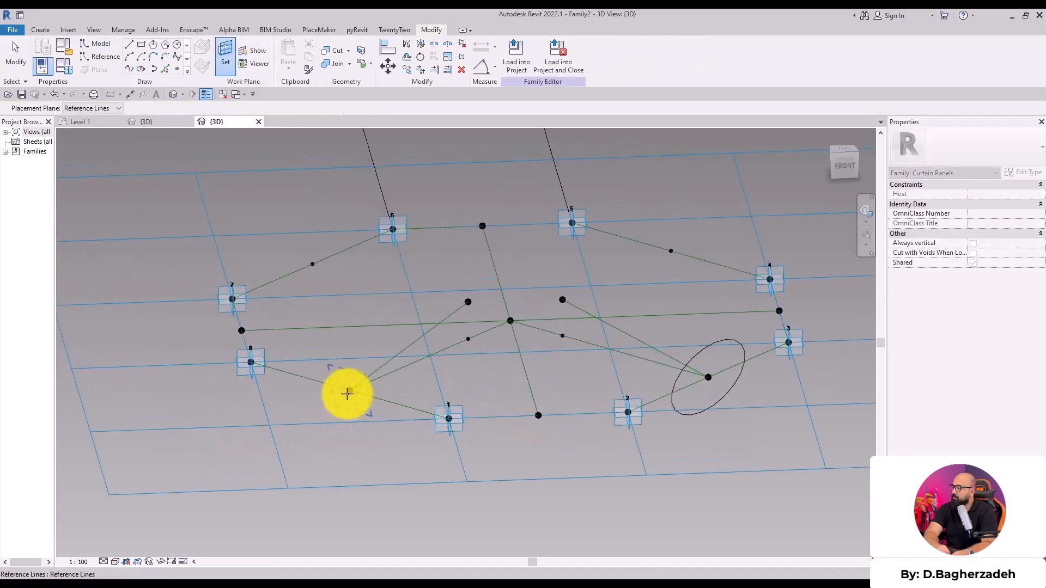
- Draw a matching ellipse with radii of about 0.34 and 0.18 m, centred on the lower left diagonal side's midpoint
key(l)
key(i)
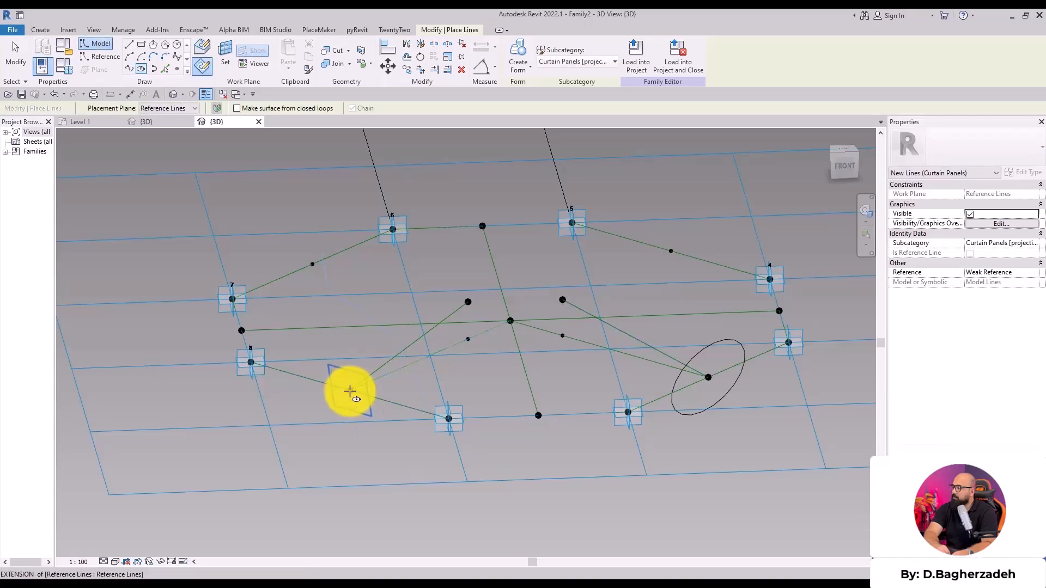
click(349, 391)
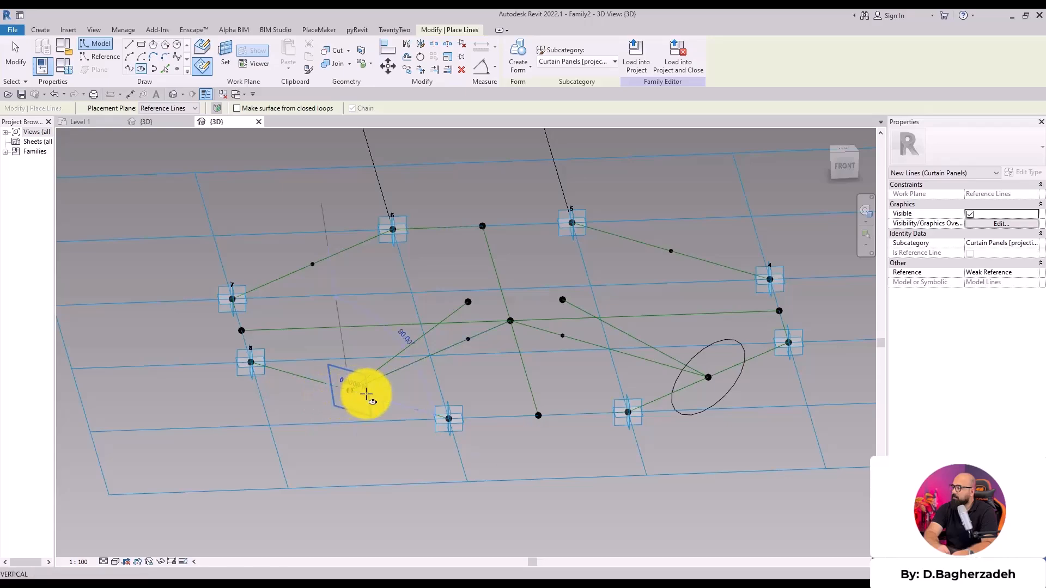
click(401, 409)
click(341, 364)
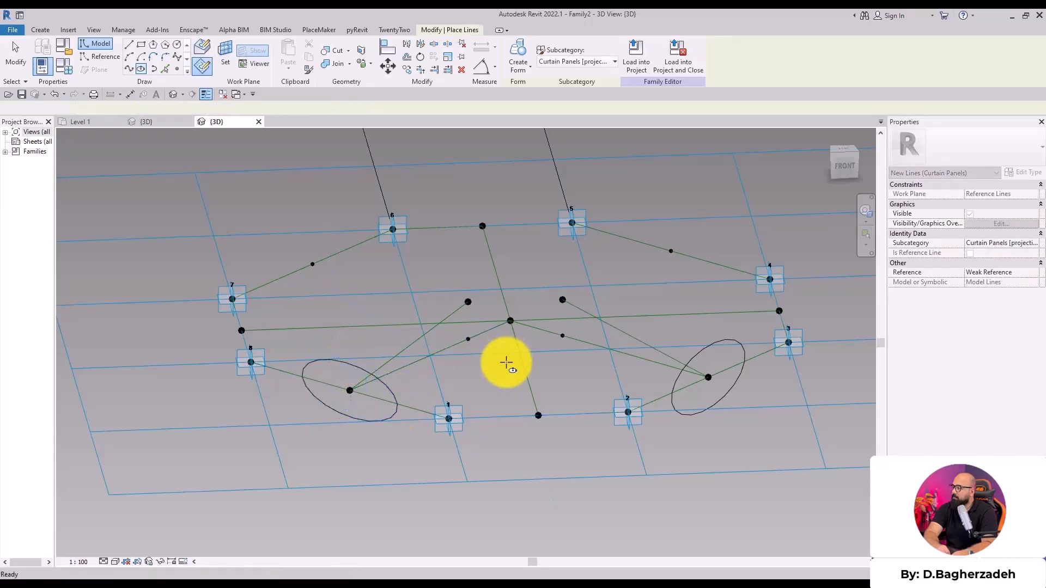
key(Escape)
key(Escape)
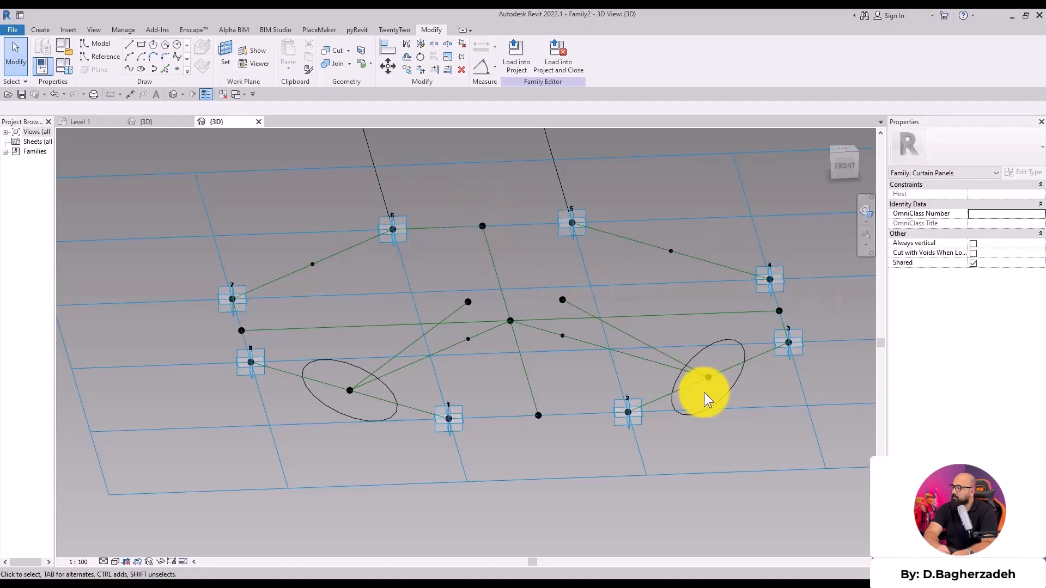
- Convert both ellipses at the lower side midpoints into reference lines
click(730, 346)
ctrl+click(363, 368)
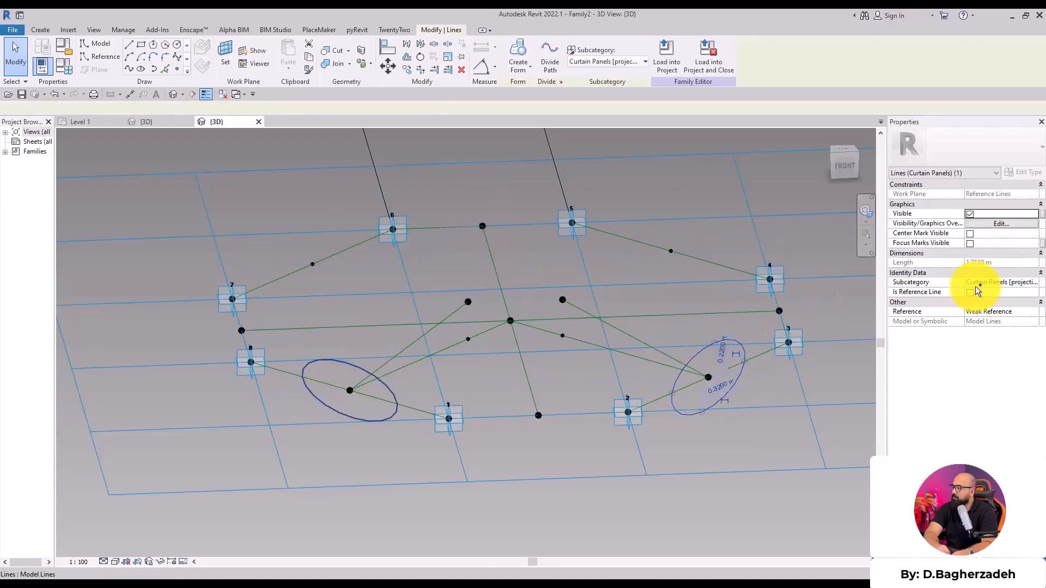
click(969, 293)
- Draw an ellipse with radii of about 0.28 and 0.14 m on an upright work plane, centred on the right raised point
middle_drag(806, 423, 640, 443)
key(s)
key(w)
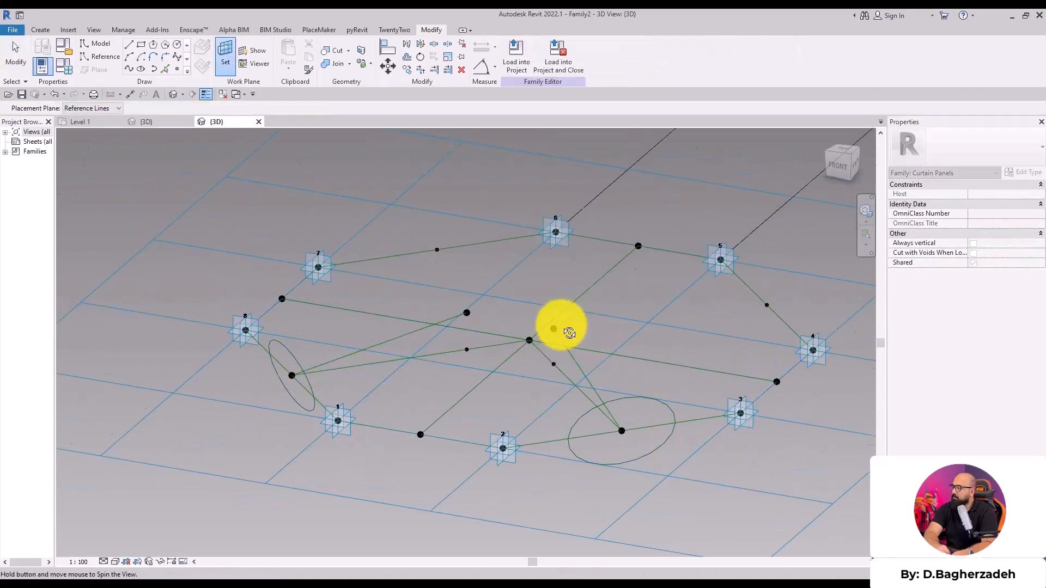
shift+middle_drag(569, 327, 585, 331)
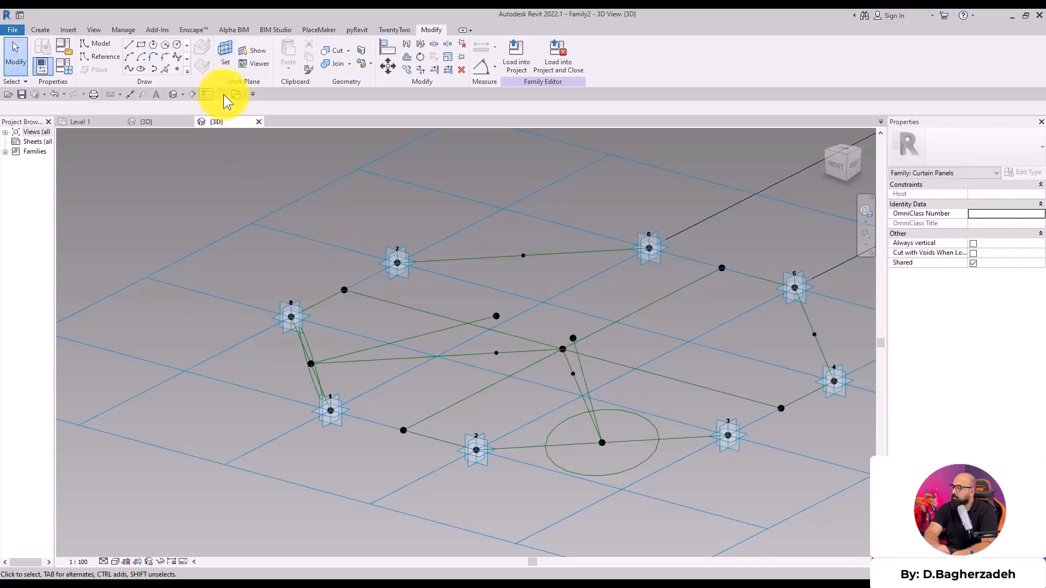
click(141, 69)
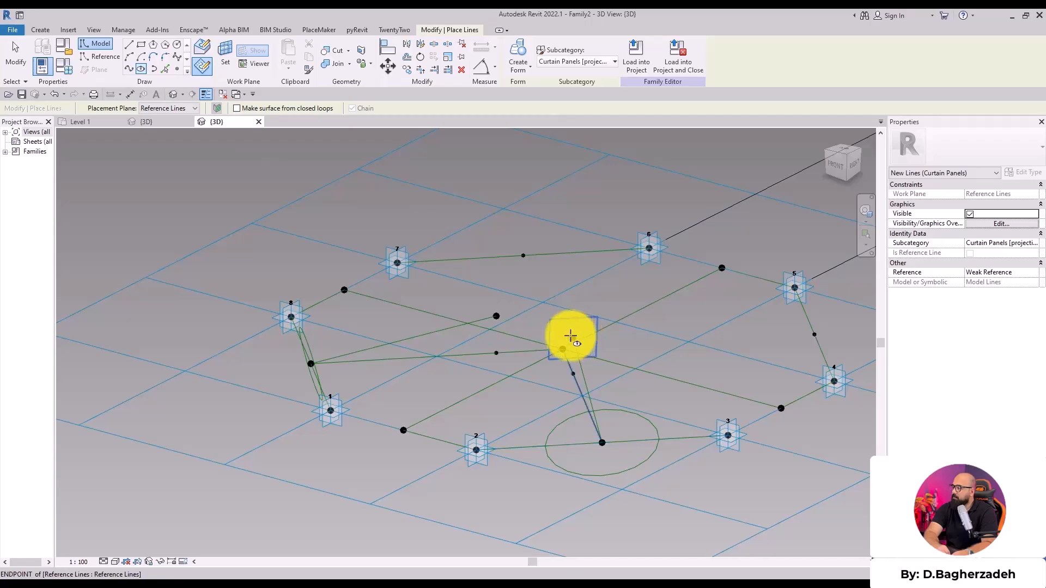
click(573, 336)
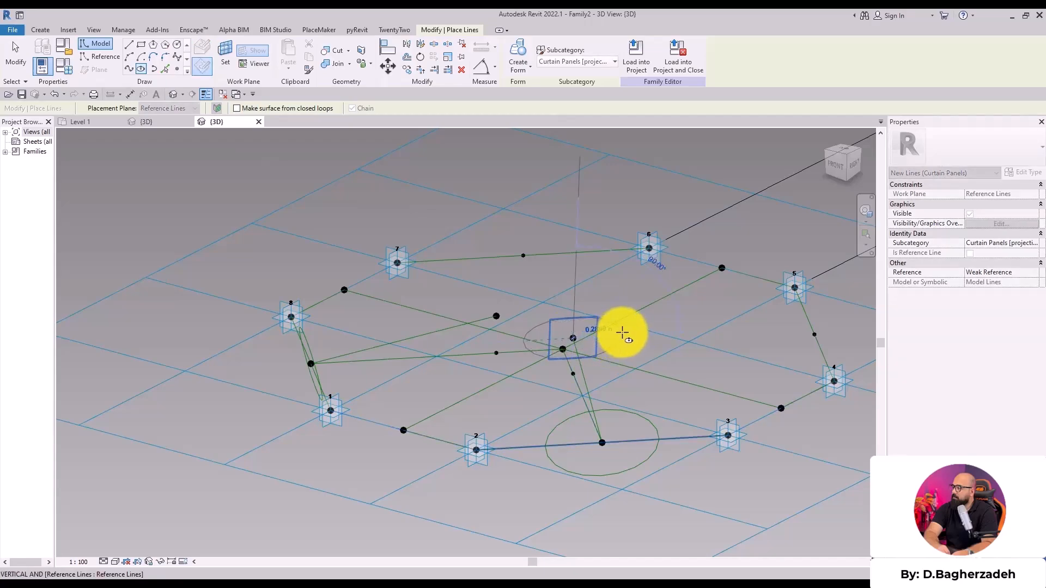
click(572, 319)
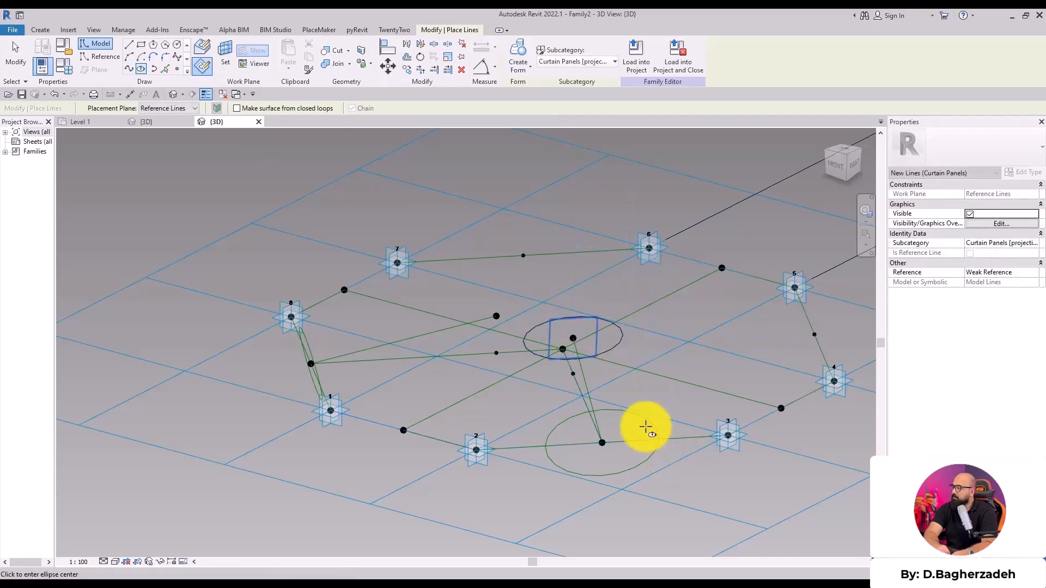
shift+middle_drag(442, 408, 583, 397)
key(Escape)
key(Escape)
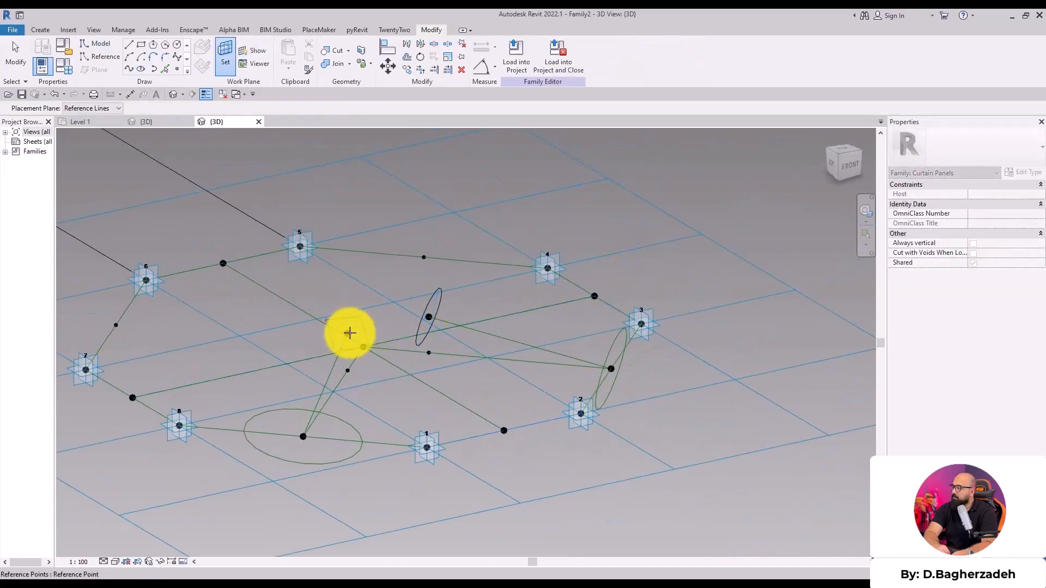
- Draw an ellipse with radii of about 0.30 and 0.18 m, centred on the left raised point
key(l)
key(i)
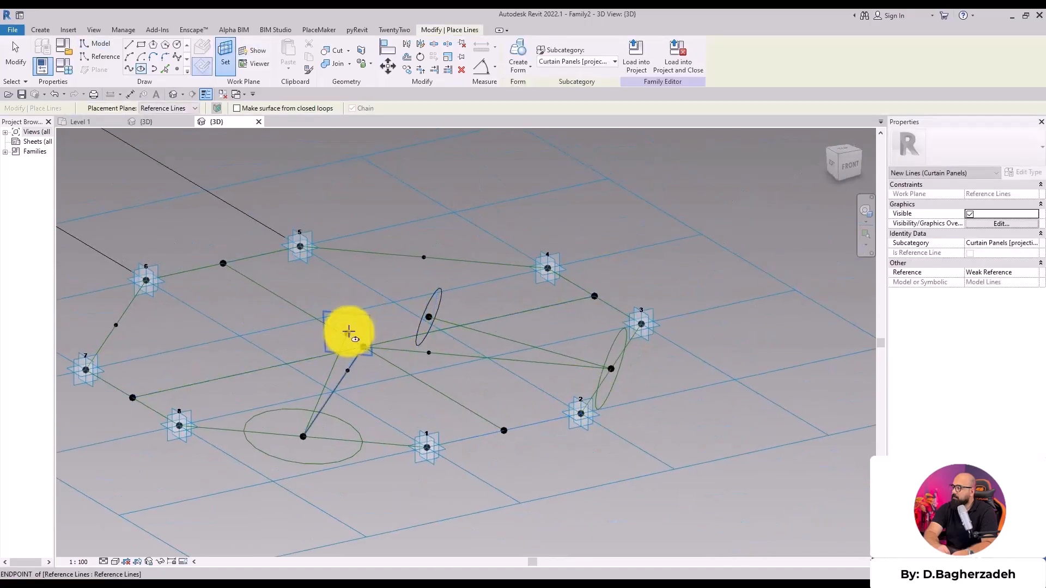
click(347, 333)
click(295, 330)
click(354, 307)
key(Escape)
key(Escape)
- Convert both ellipses around the raised points into reference lines
shift+middle_drag(576, 303, 528, 283)
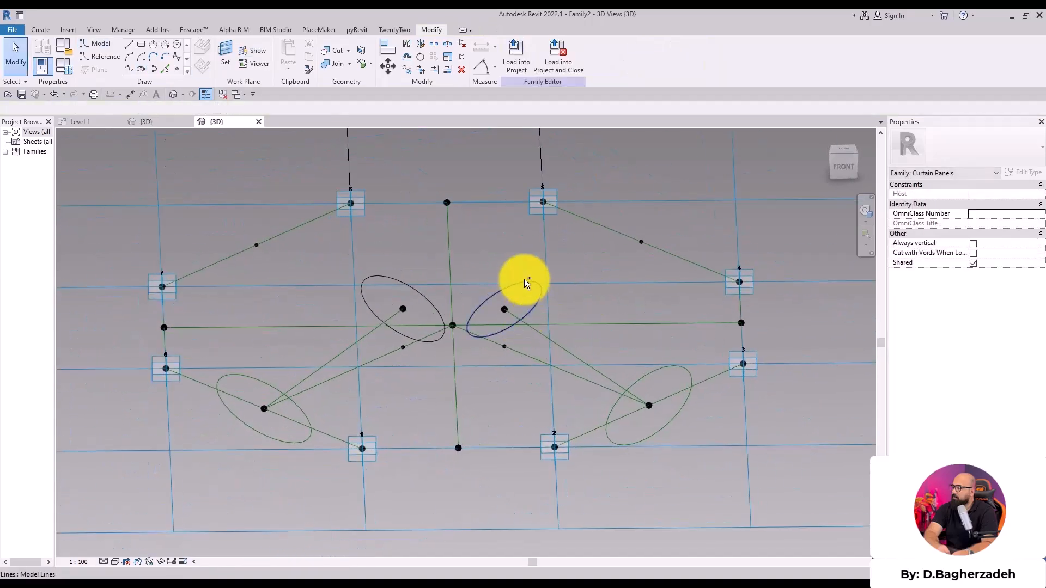
click(528, 283)
ctrl+click(407, 287)
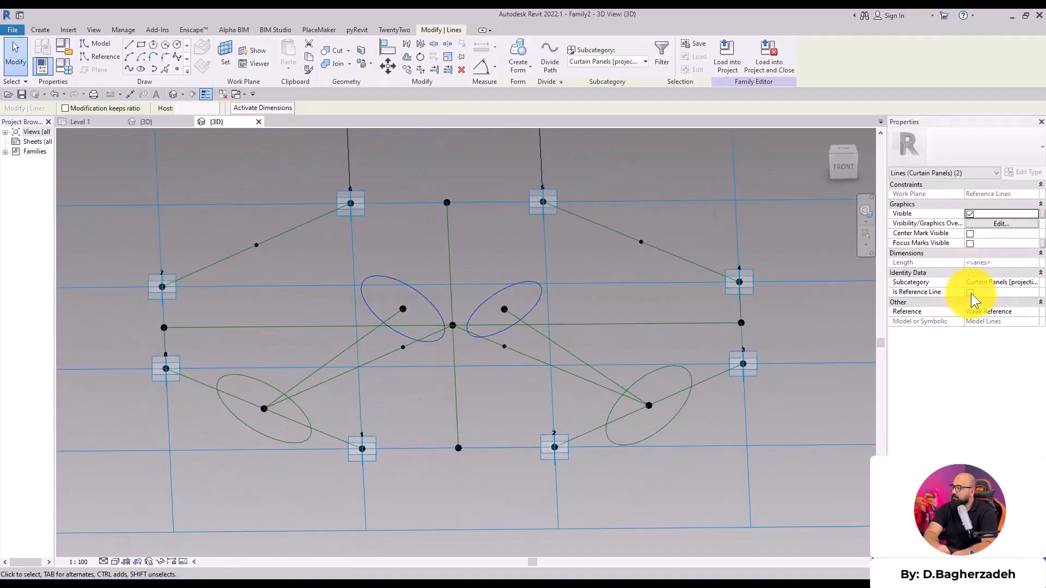
key(Escape)
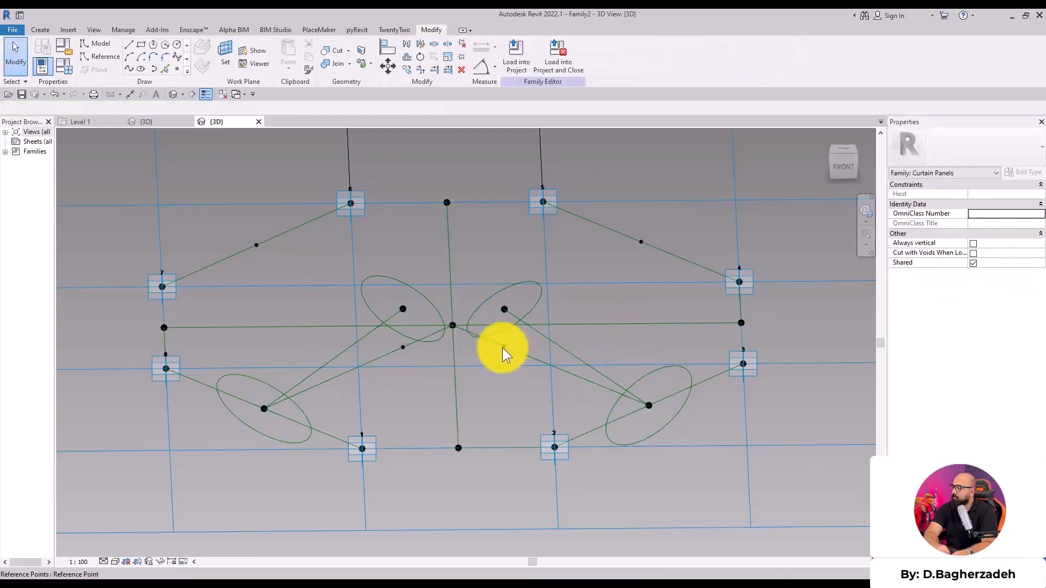
- Test the rig by sliding the right diagonal's hosted point outward to a normalized curve parameter of about 0.58
click(504, 346)
drag(504, 346, 549, 366)
drag(603, 392, 568, 373)
shift+middle_drag(530, 409, 684, 338)
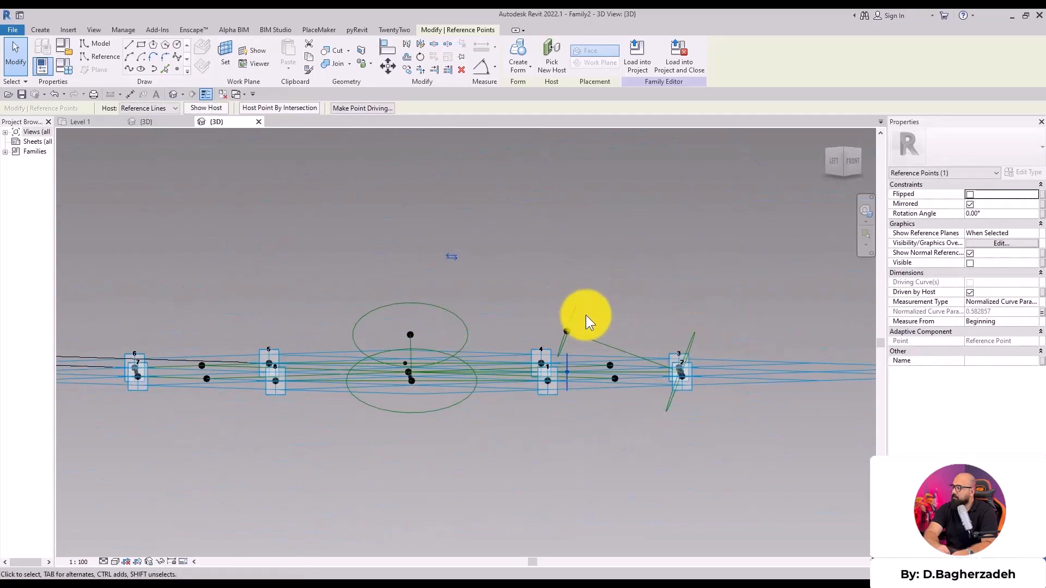
shift+middle_drag(731, 318, 552, 420)
- Make both radius dimensions of the lower right ellipse permanent and set the view scale to 1:20
click(667, 388)
scroll(647, 416, up, 2)
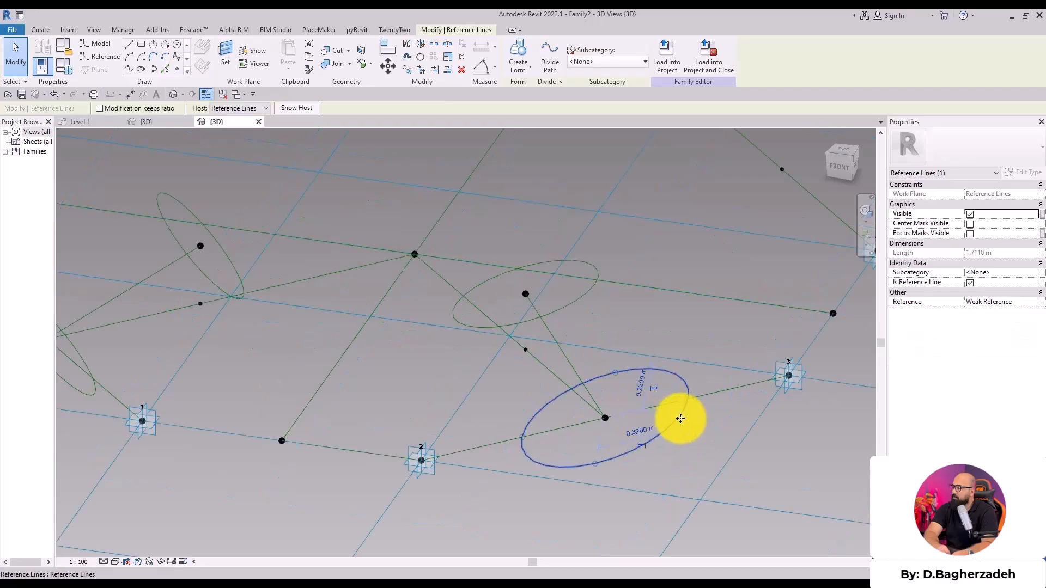
click(642, 448)
click(656, 388)
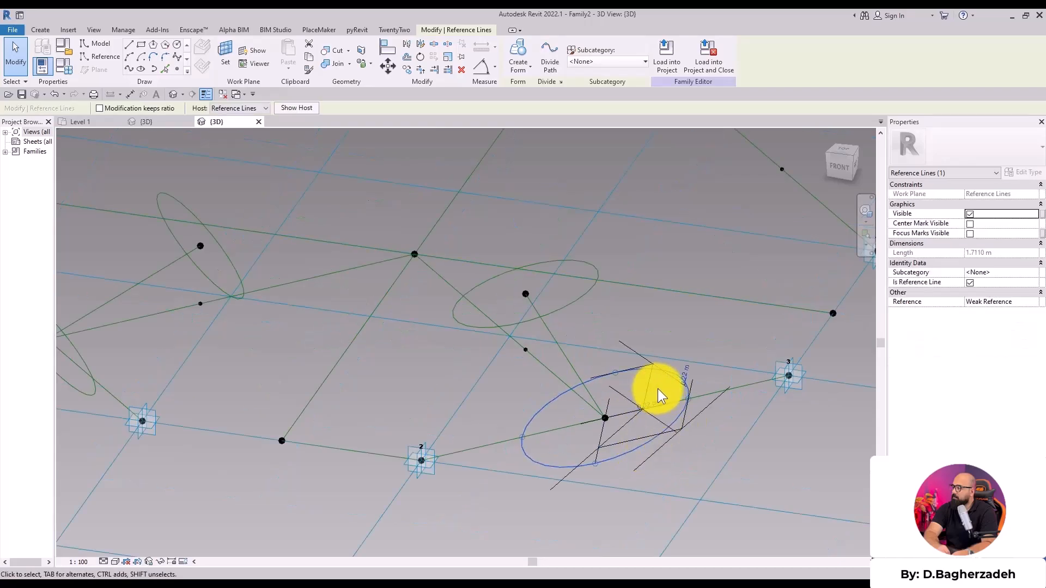
click(78, 561)
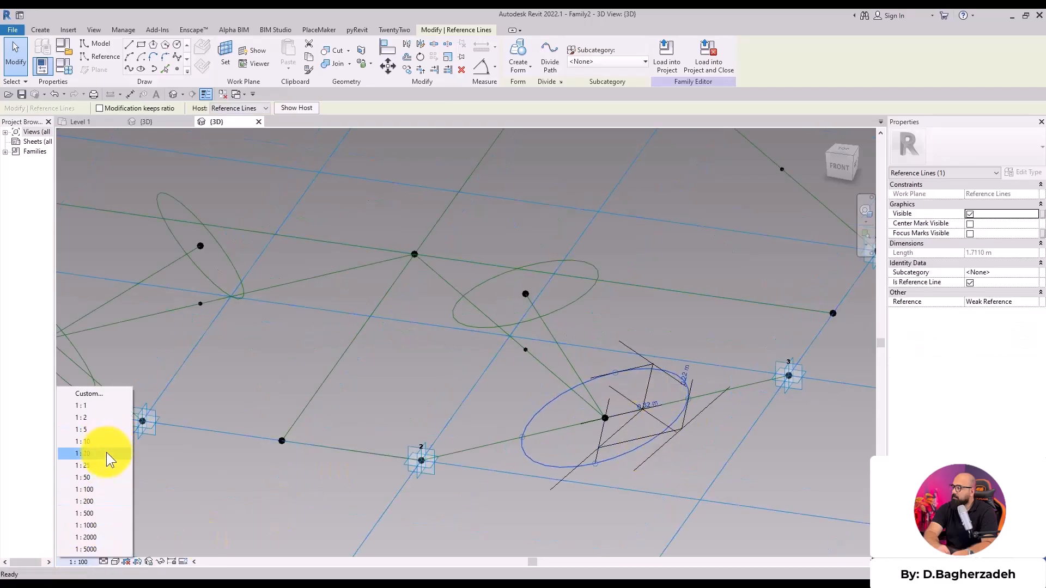
click(81, 453)
- Make both radius dimensions of the remaining three ellipses permanent
key(Escape)
click(587, 292)
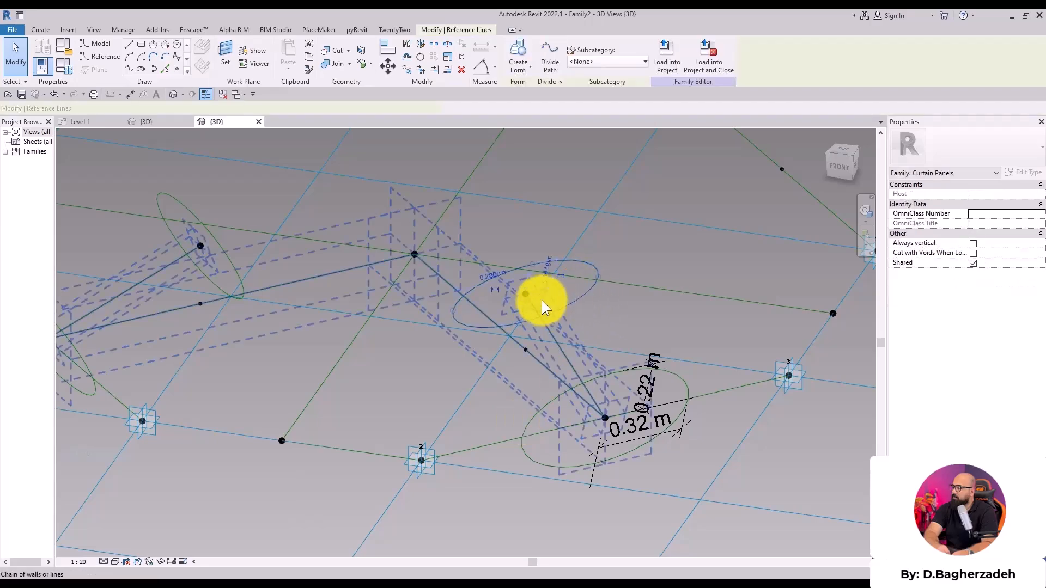
shift+middle_drag(612, 315, 472, 310)
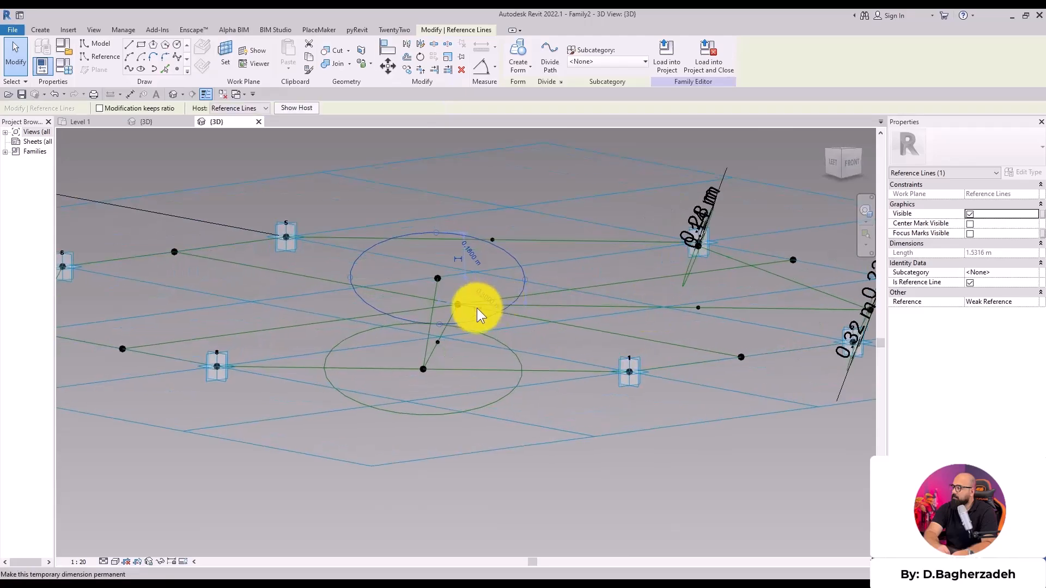
click(514, 351)
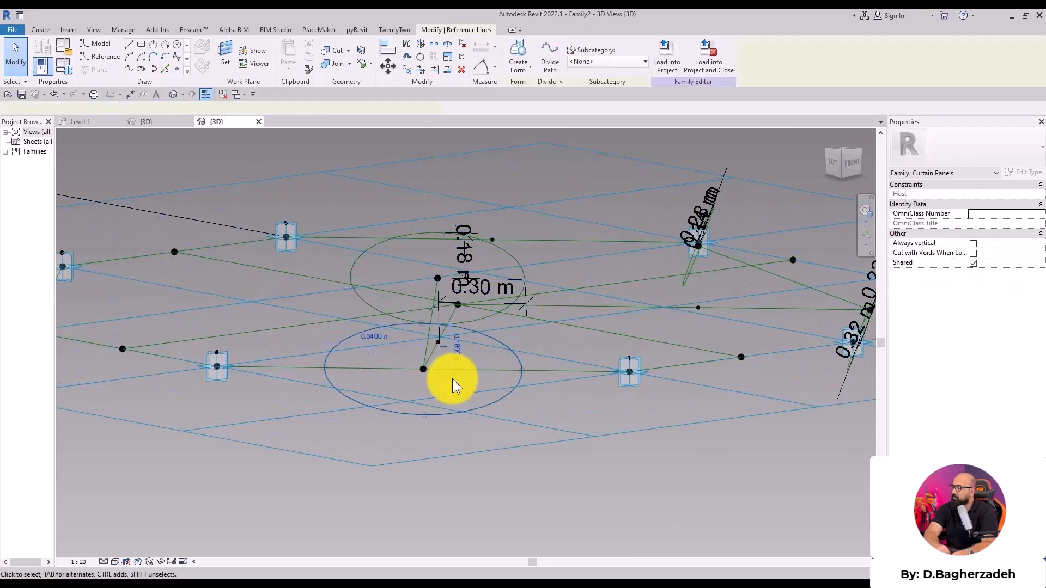
key(Escape)
- Label the vertical radius dimensions of all four ellipses with a new family type parameter named "r v"
shift+middle_drag(571, 341, 373, 376)
click(374, 375)
ctrl+click(464, 273)
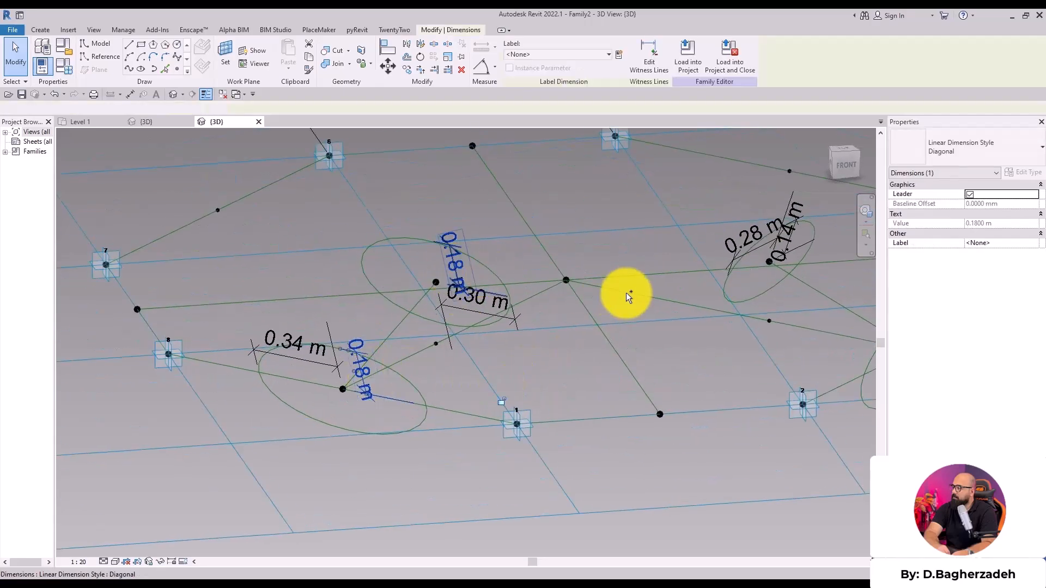
middle_drag(607, 288, 399, 297)
shift+middle_drag(730, 277, 631, 244)
ctrl+click(625, 292)
ctrl+click(635, 347)
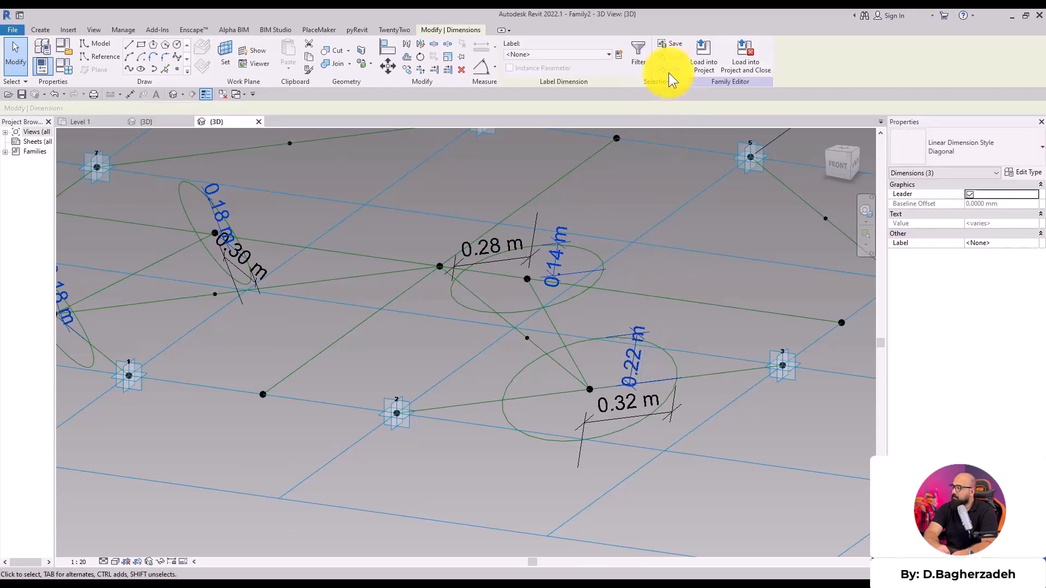
click(619, 55)
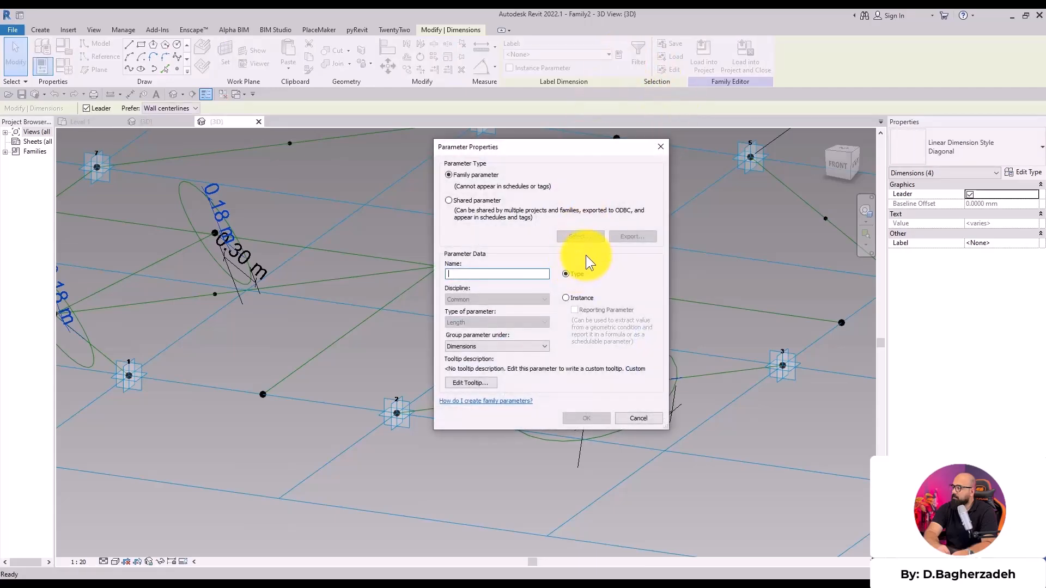
text(r v)
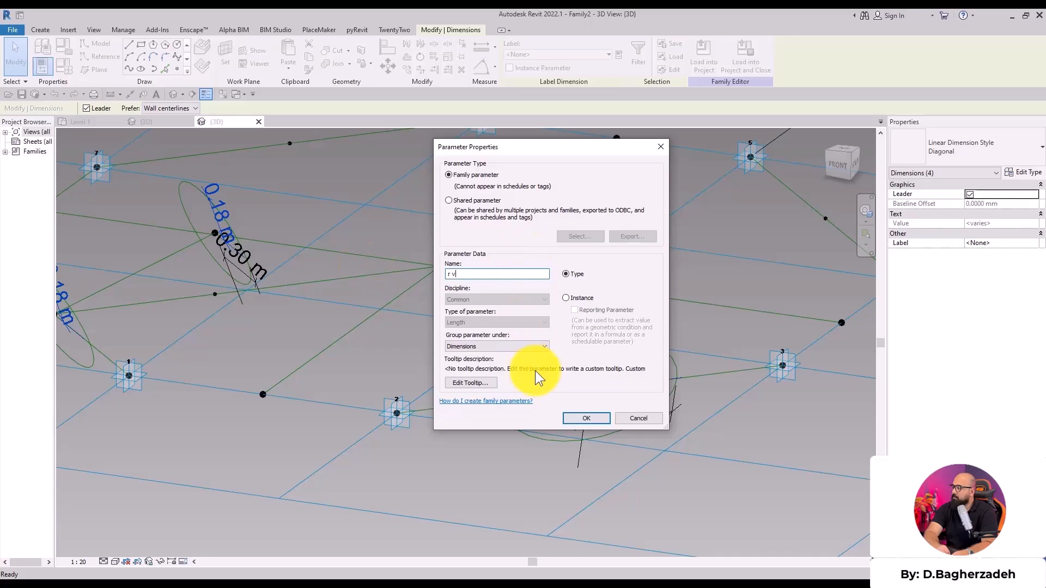
click(604, 417)
- Label the horizontal radius dimensions of all four ellipses with a new family type parameter named "r h"
click(626, 418)
ctrl+click(479, 286)
shift+middle_drag(479, 286, 382, 365)
ctrl+click(376, 348)
ctrl+click(223, 410)
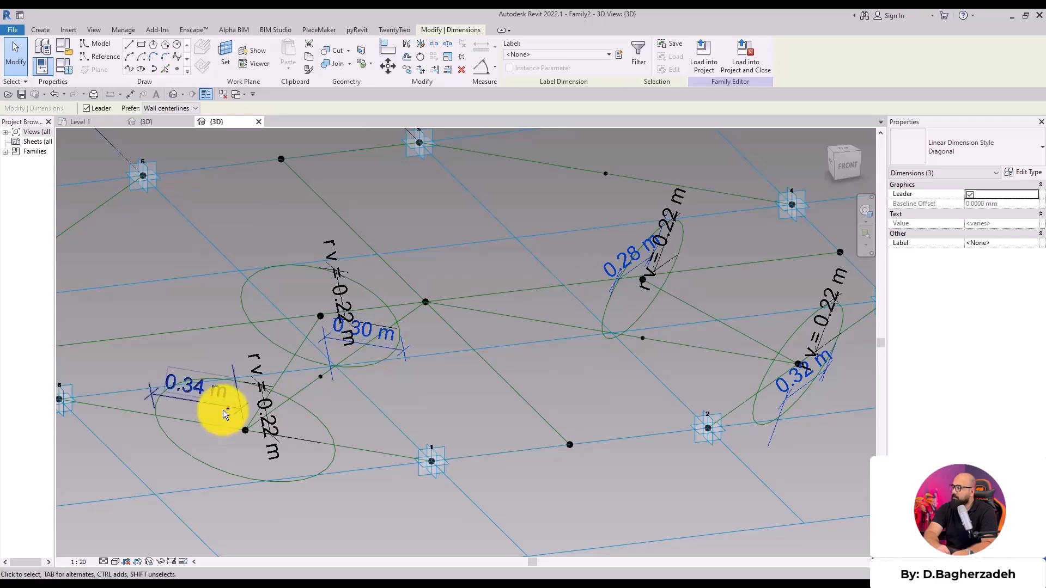
click(618, 54)
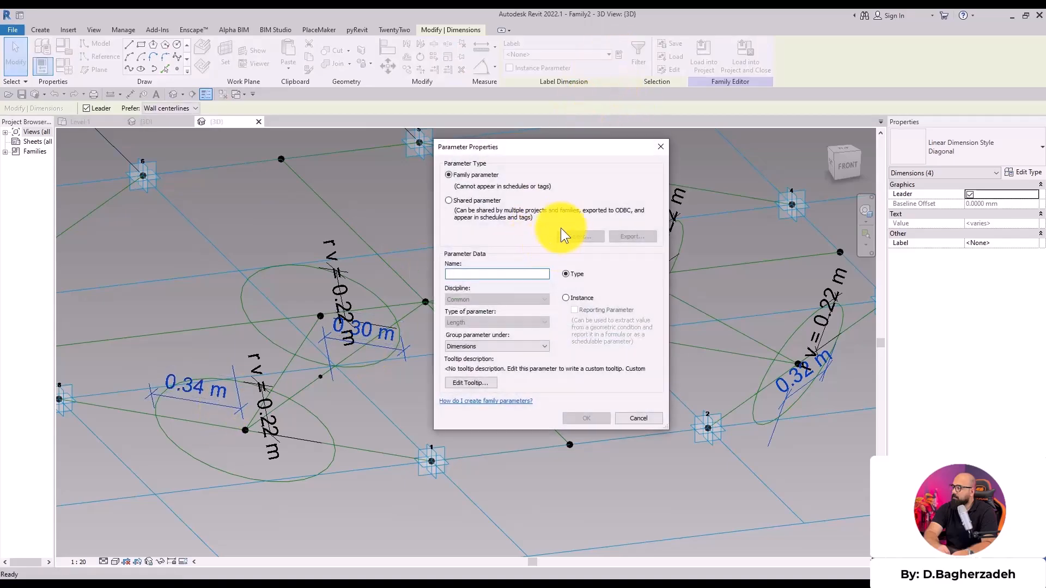
text(r h)
click(579, 418)
- Create trial solid forms between the paired ellipses, one spanning each of the two diagonal branches
shift+middle_drag(462, 402, 547, 272)
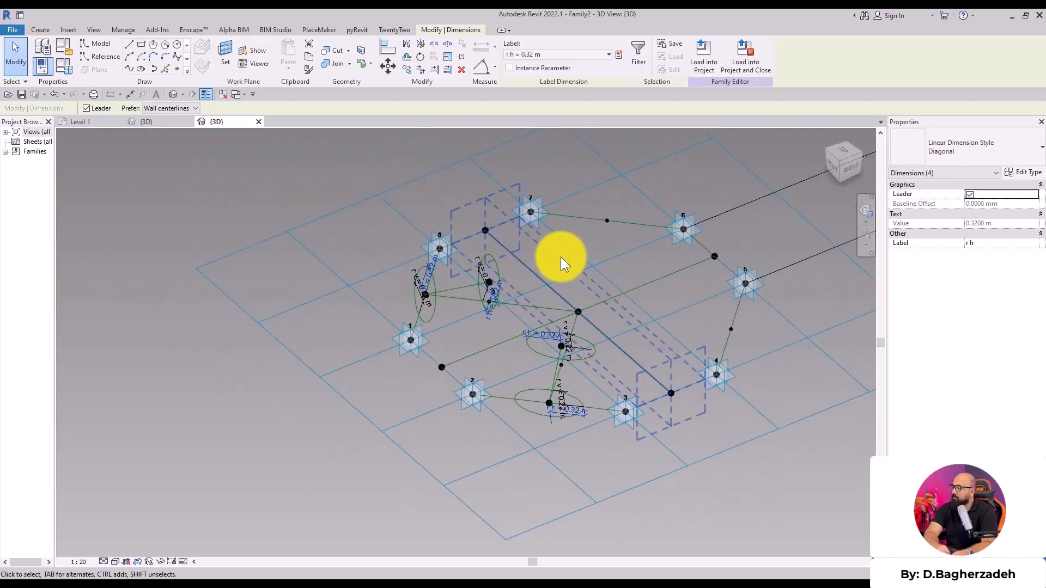
scroll(547, 272, up, 4)
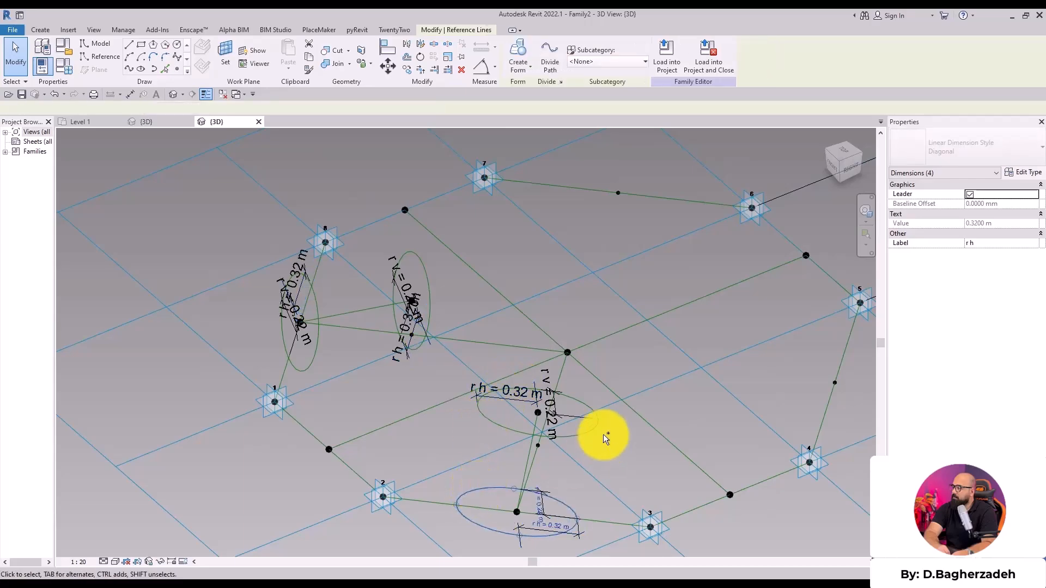
ctrl+click(601, 407)
click(521, 49)
shift+middle_drag(398, 274, 451, 310)
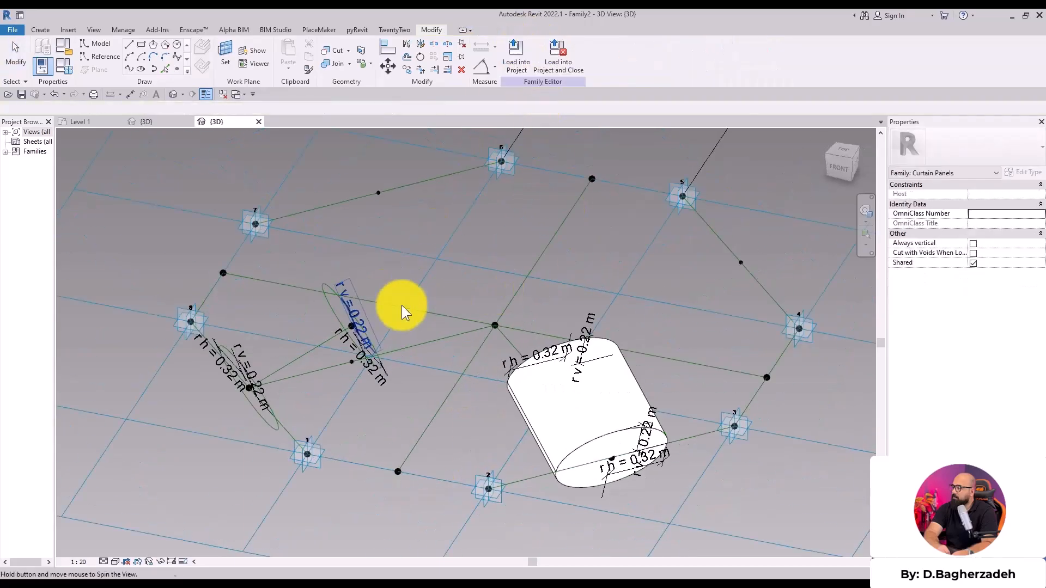
click(321, 291)
ctrl+click(278, 427)
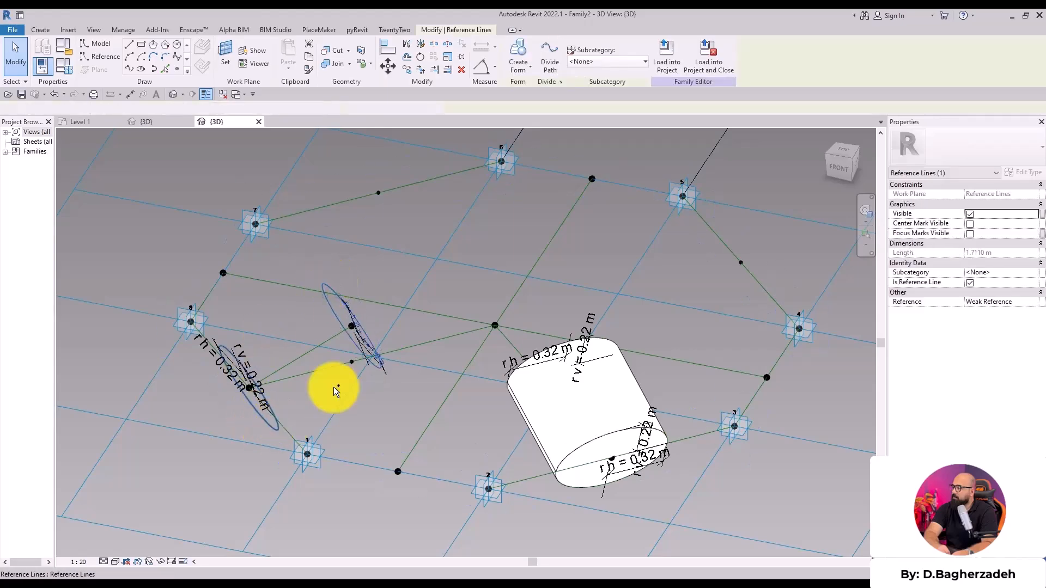
click(521, 50)
shift+middle_drag(542, 448, 572, 427)
- After checking the reference facade image, relabel the horizontal radius dimensions of the two ellipses nearer the panel centre with a new type parameter "rh B"
click(414, 336)
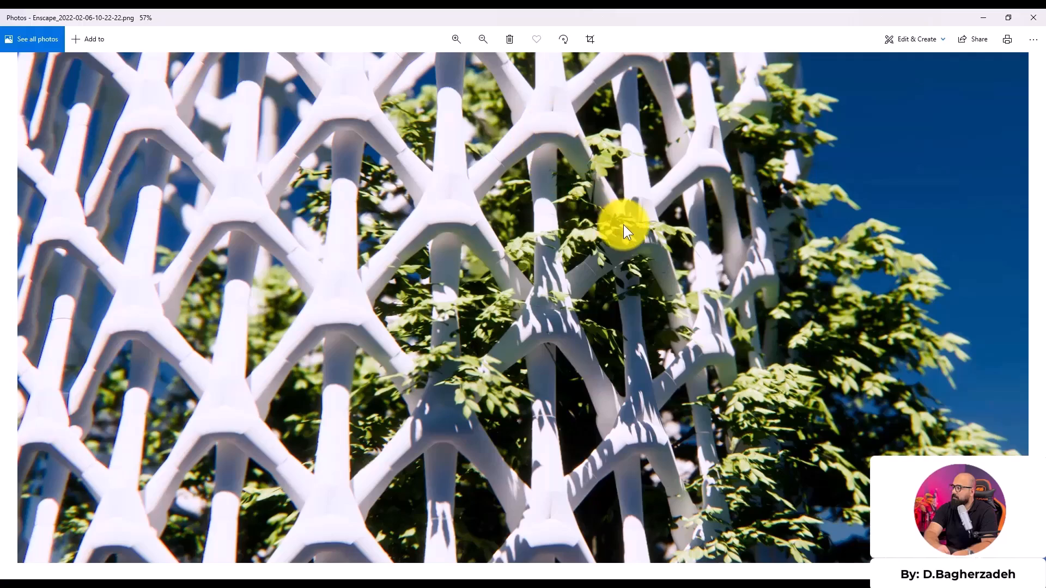
click(984, 18)
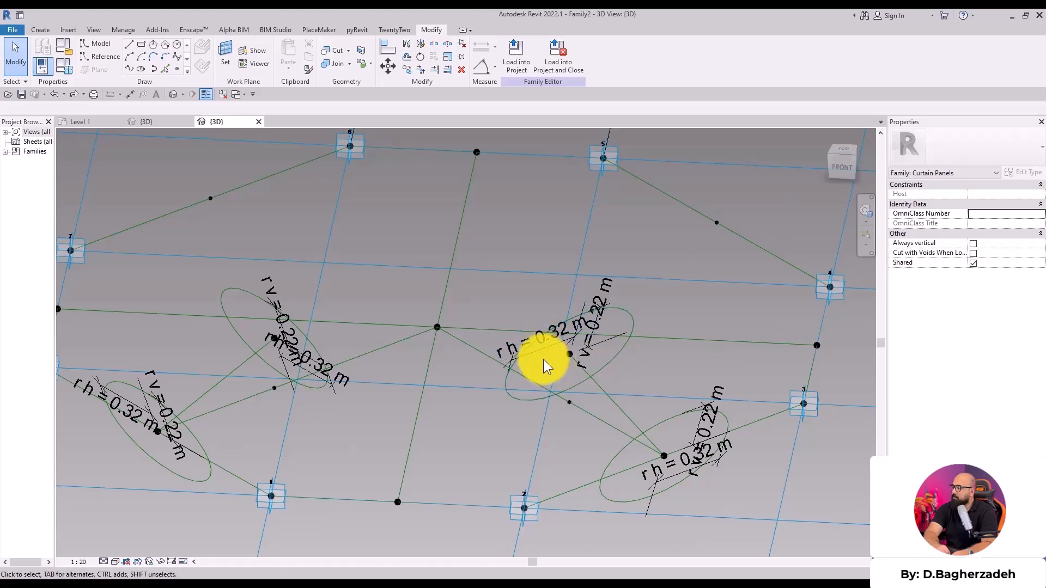
click(542, 354)
shift+middle_drag(384, 367, 345, 414)
ctrl+click(338, 410)
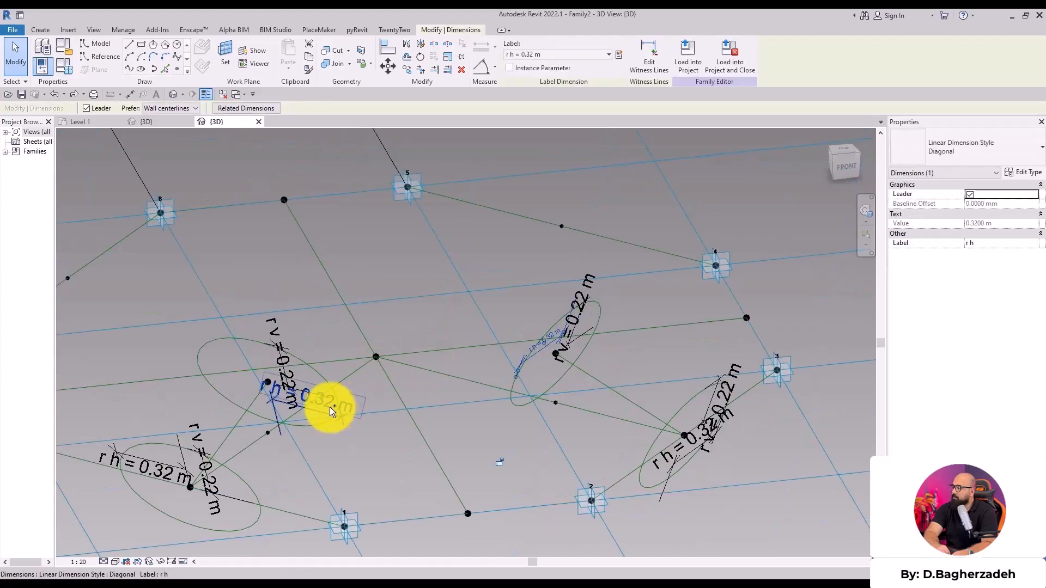
click(618, 54)
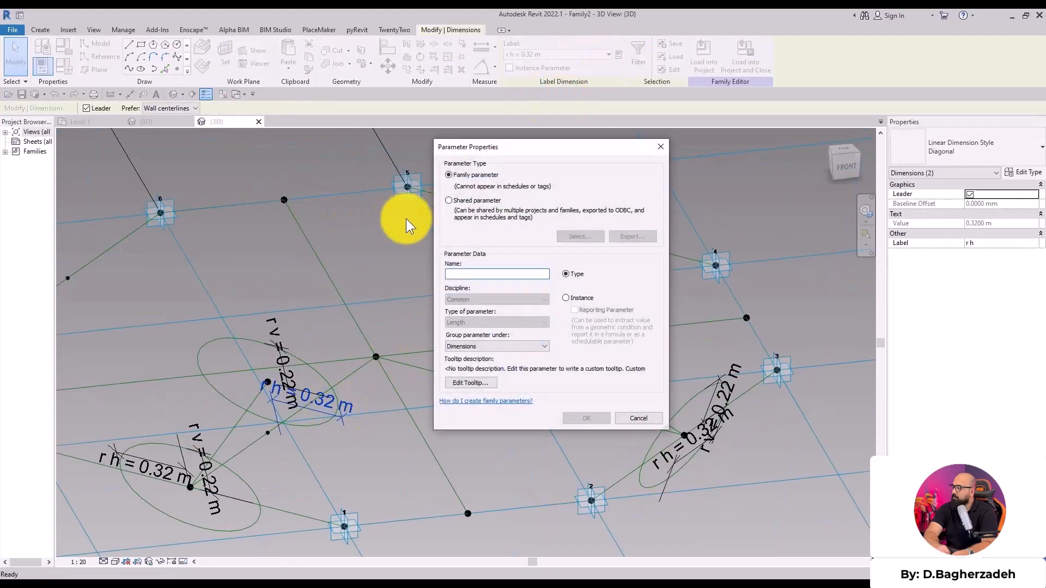
text(rh B)
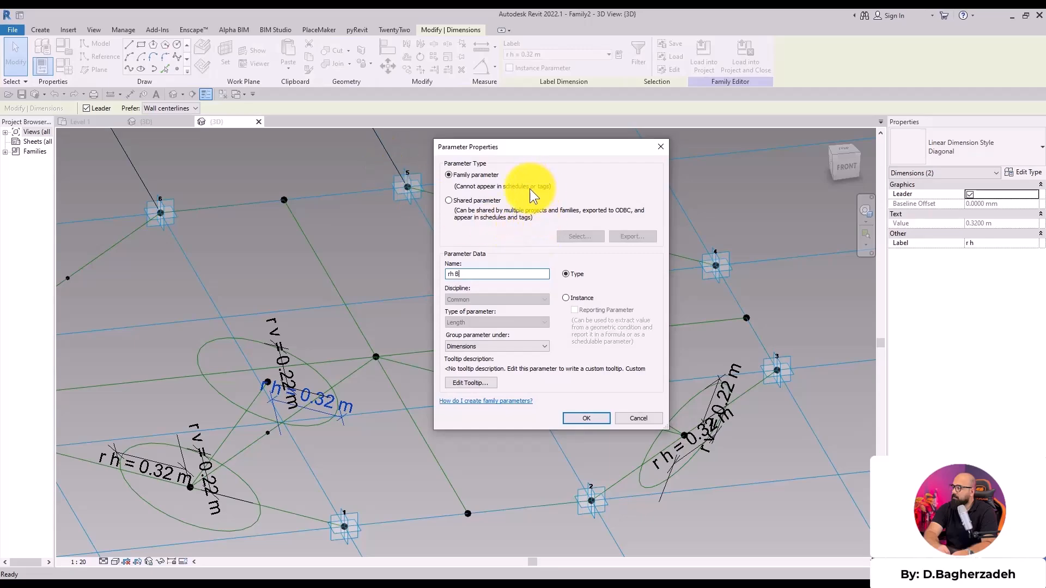
click(586, 418)
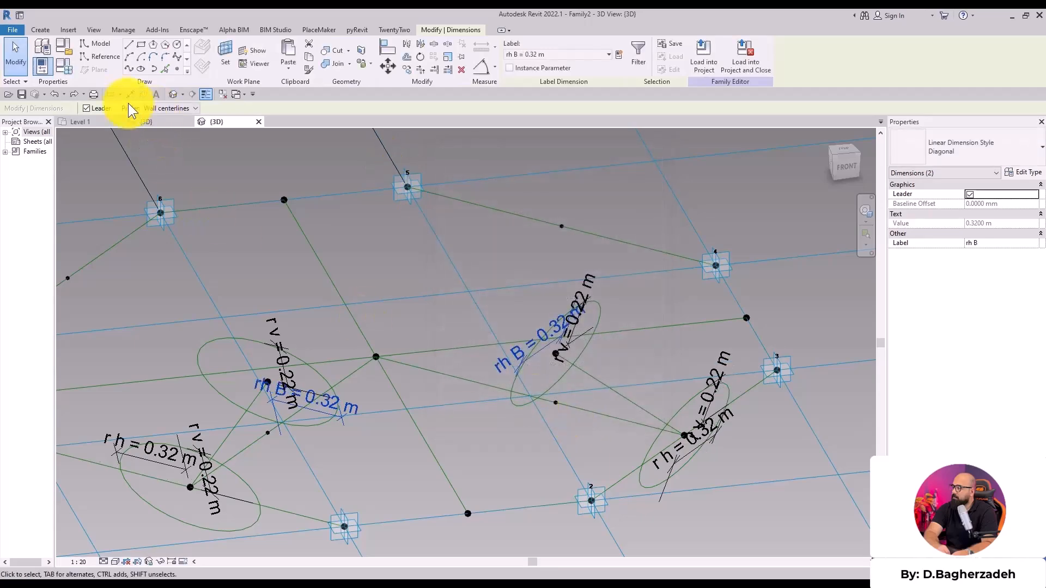
- In the family types, give rh B the formula r v * 1.5 and set r v to 0.1 m
click(67, 71)
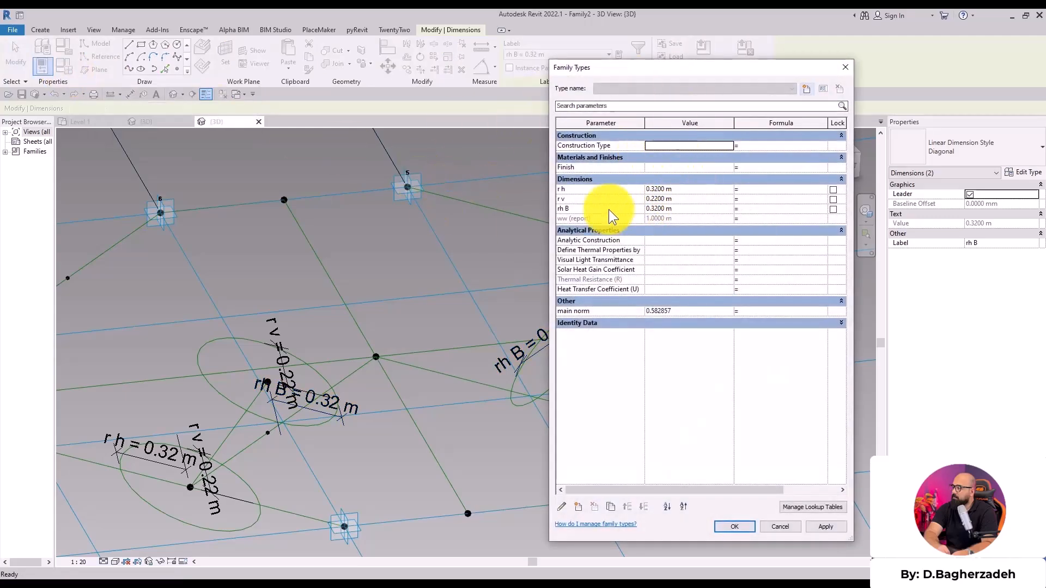
click(759, 209)
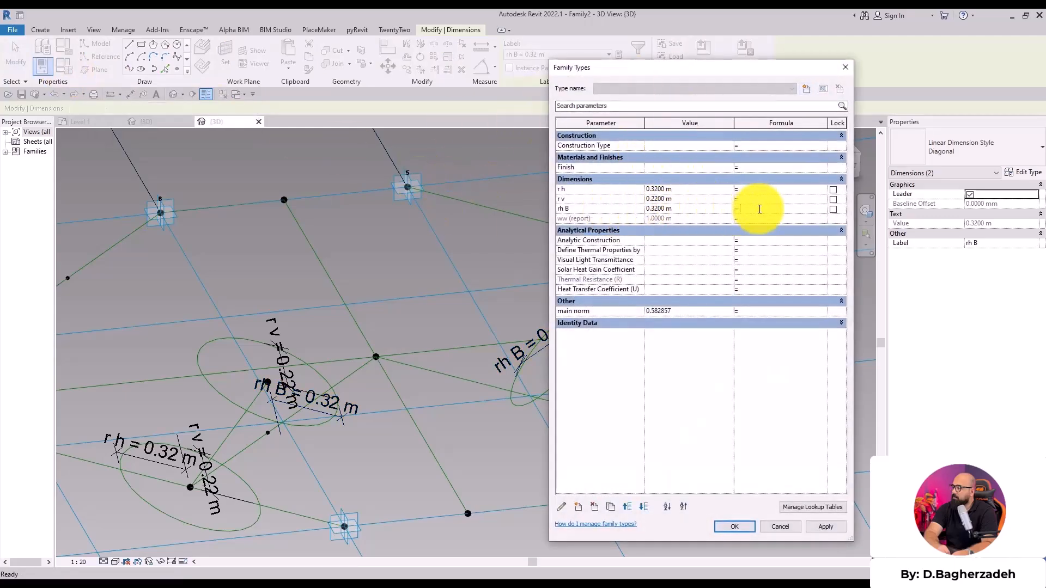
text(r v * 1)
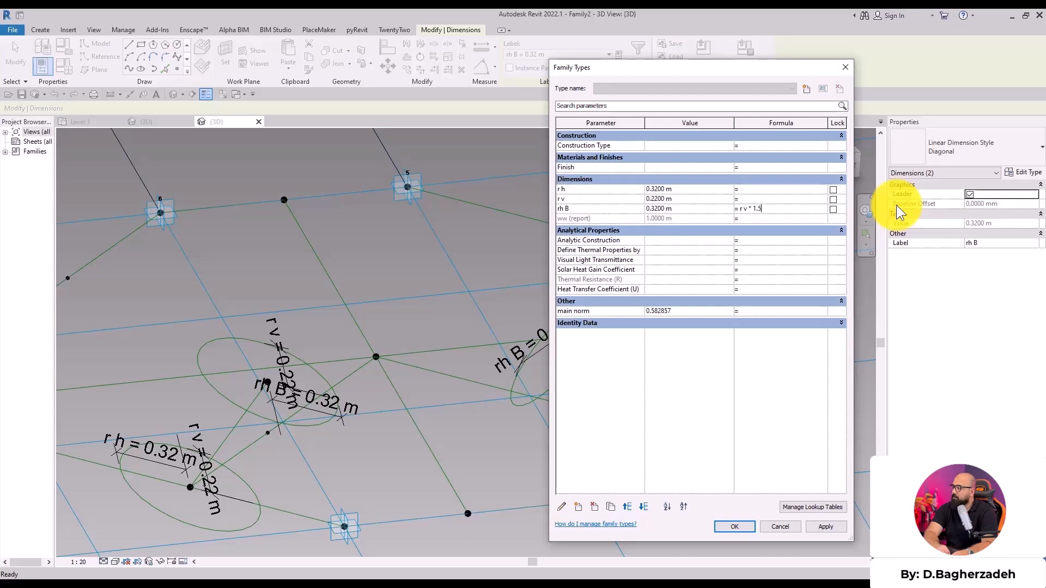
text(.5)
click(826, 527)
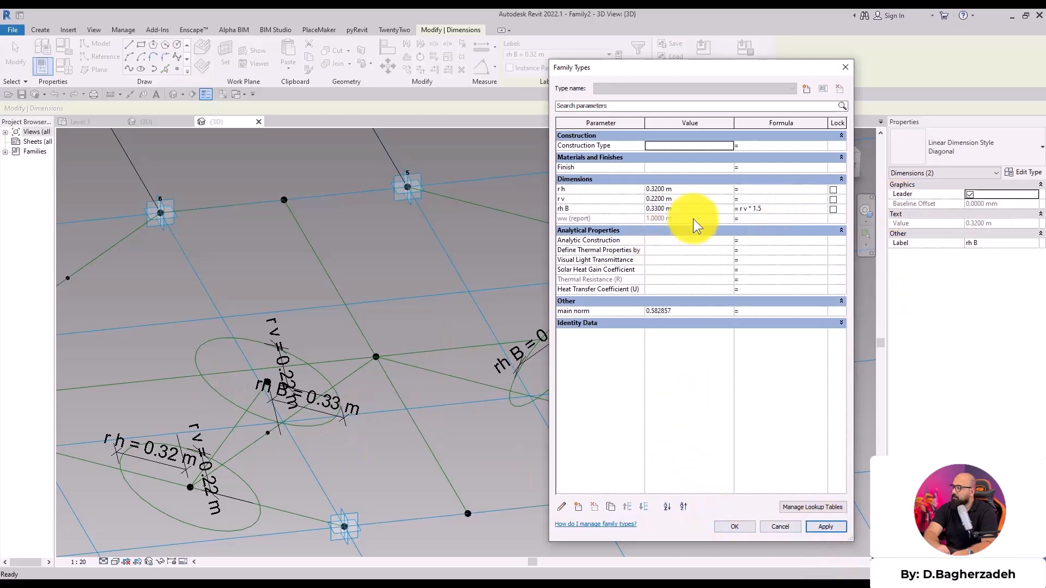
click(702, 201)
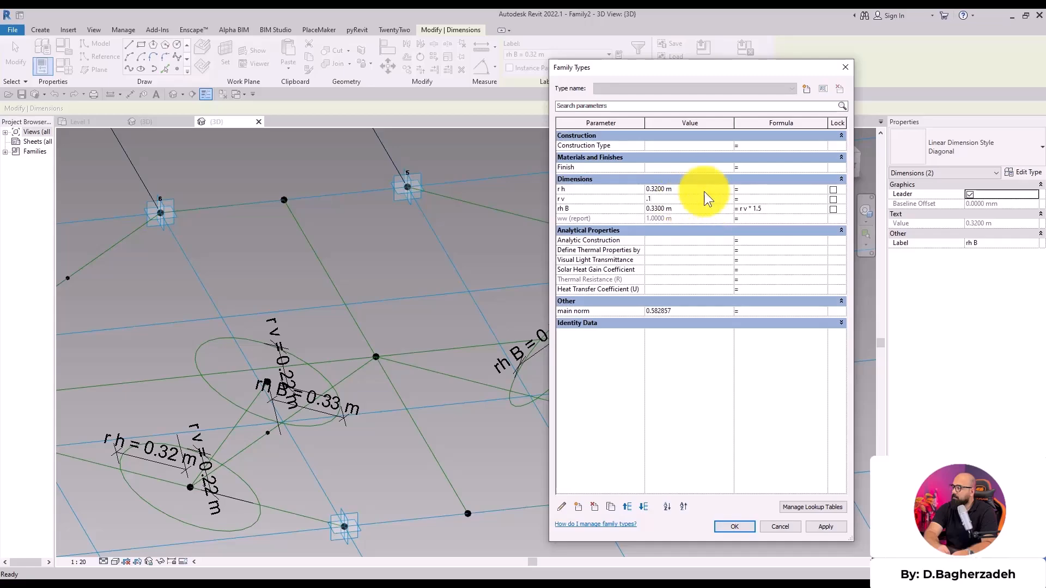
click(826, 527)
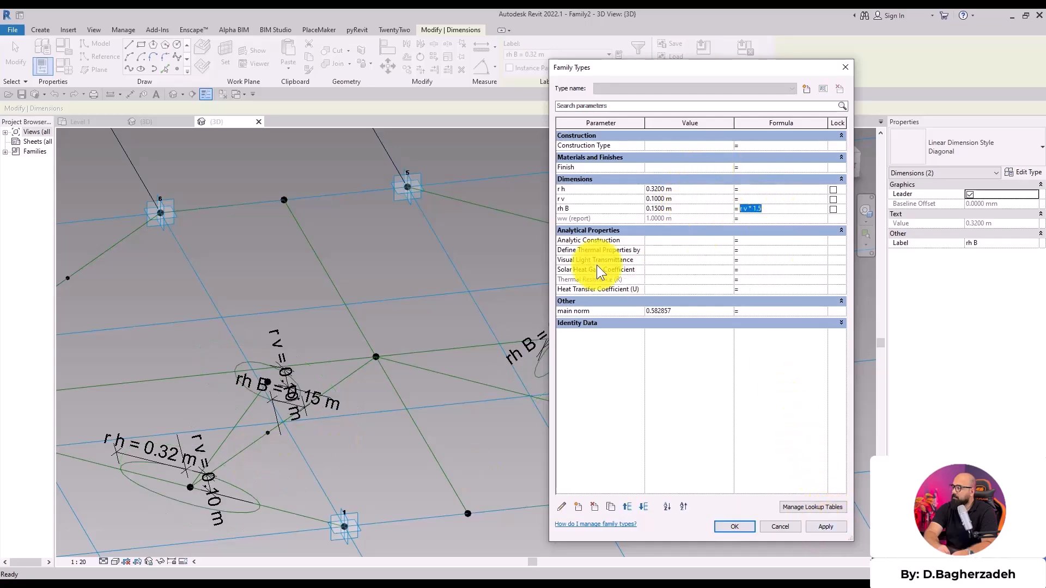
- Change the rh B formula to reference r h, trying multipliers 1.5 and 1.2 before setting it to r h * 1.1
click(748, 207)
key(BackSpace)
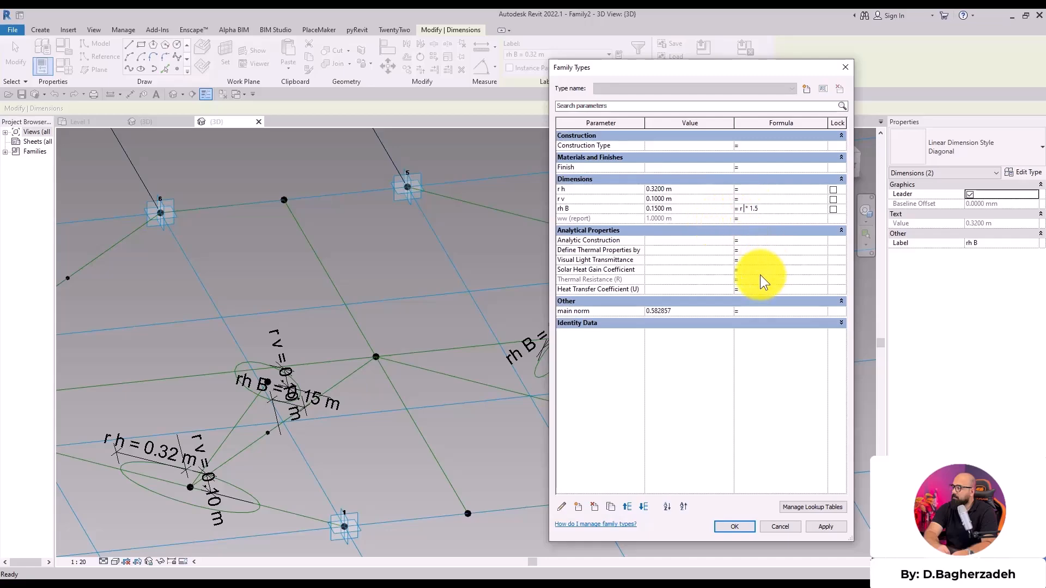
text(h)
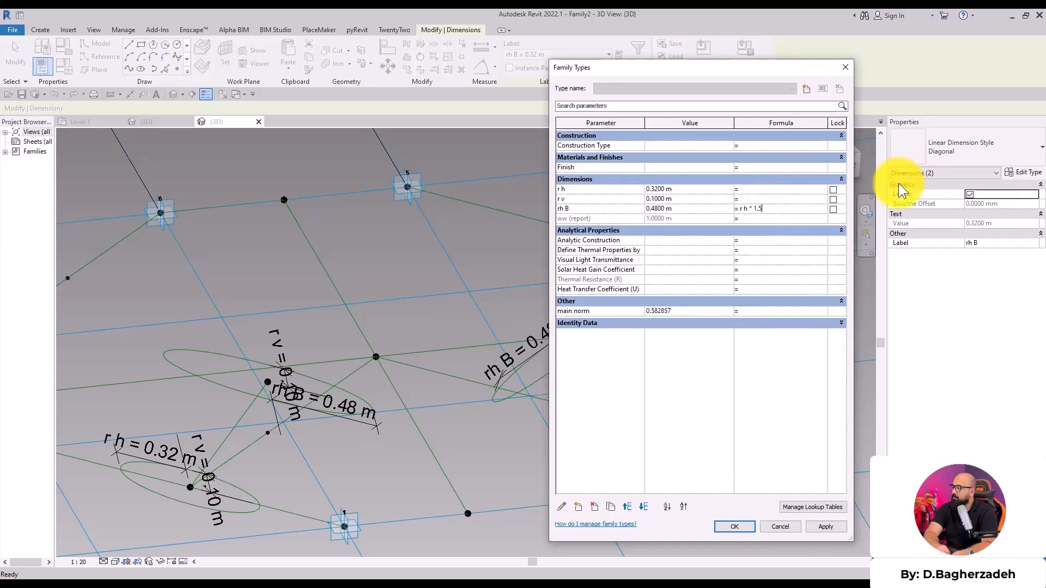
key(BackSpace)
text(2)
click(819, 526)
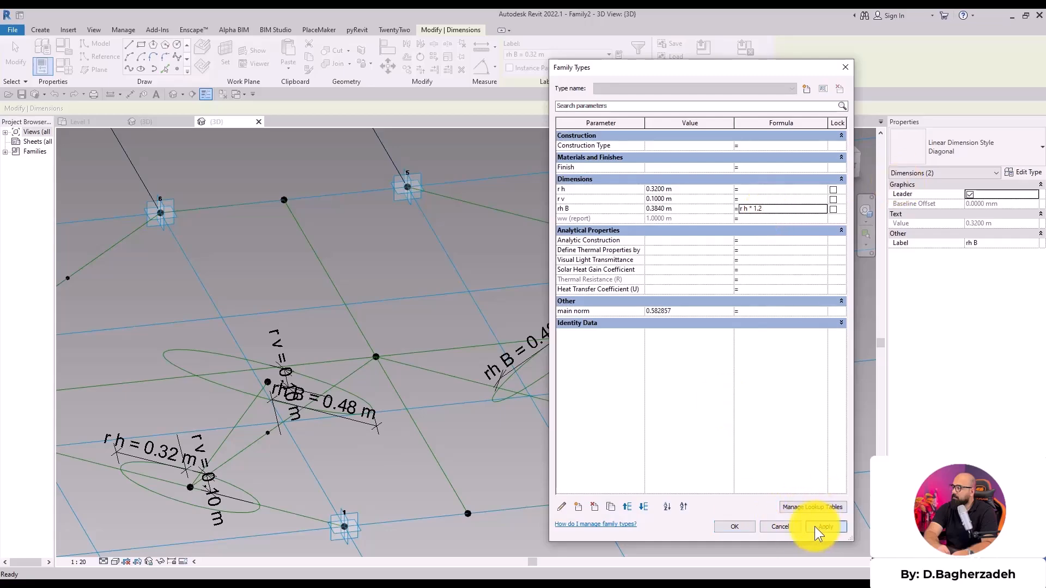
click(786, 208)
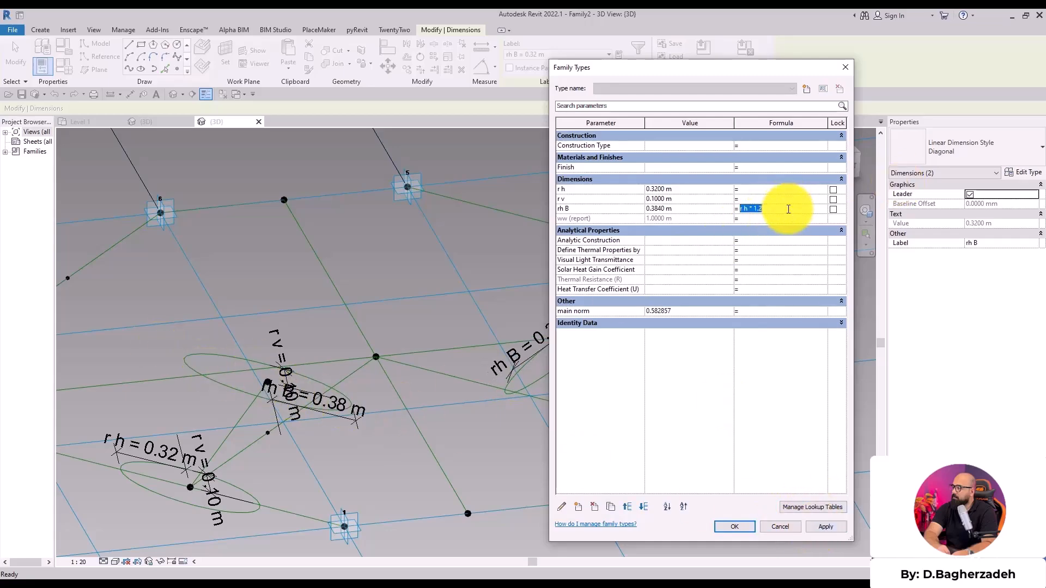
click(800, 208)
click(825, 527)
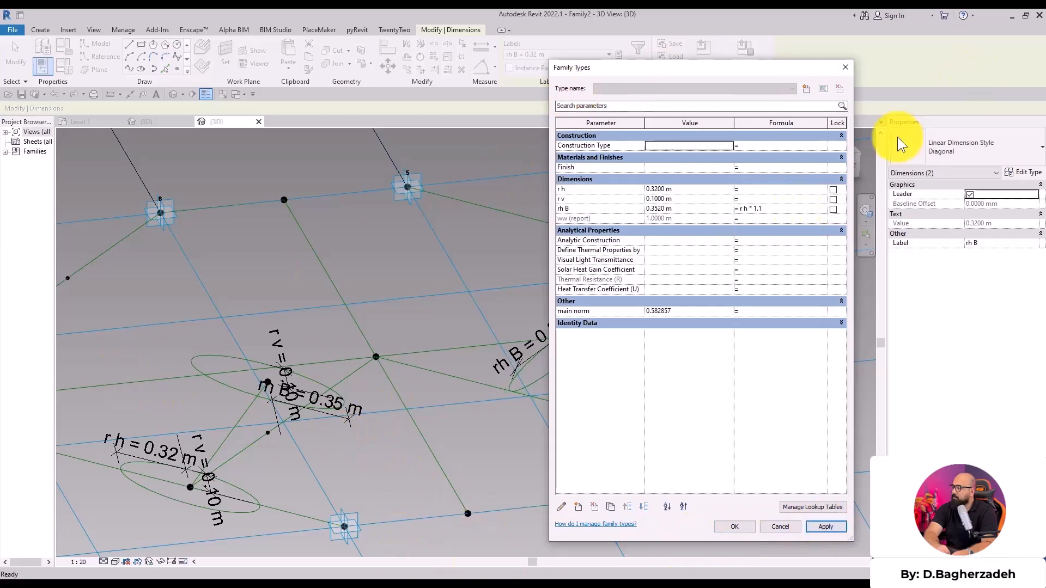
- Try r h at 0.1 m, and settle on 0.2 m for it
click(694, 191)
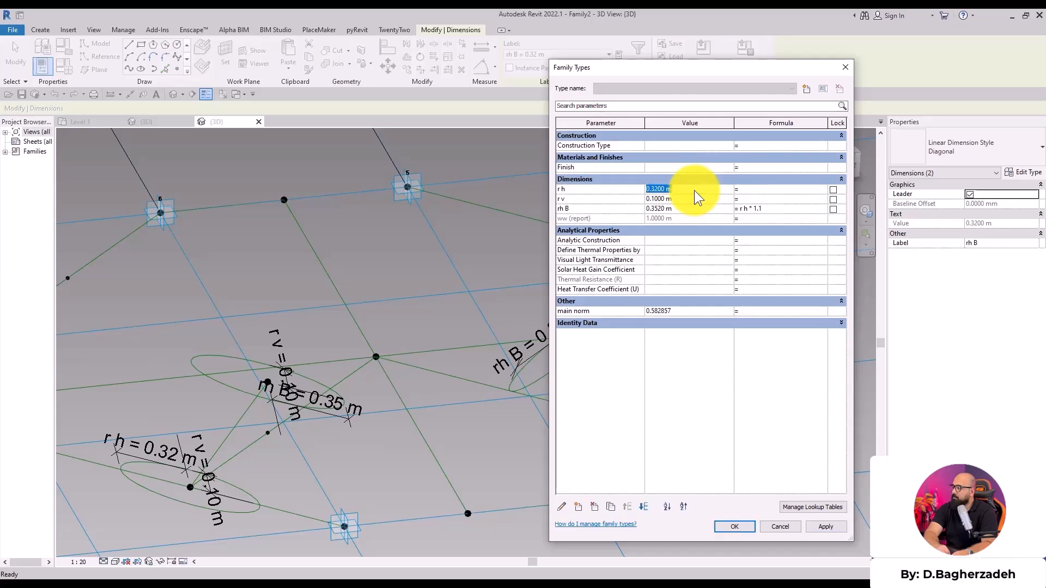
text(0.1)
click(825, 526)
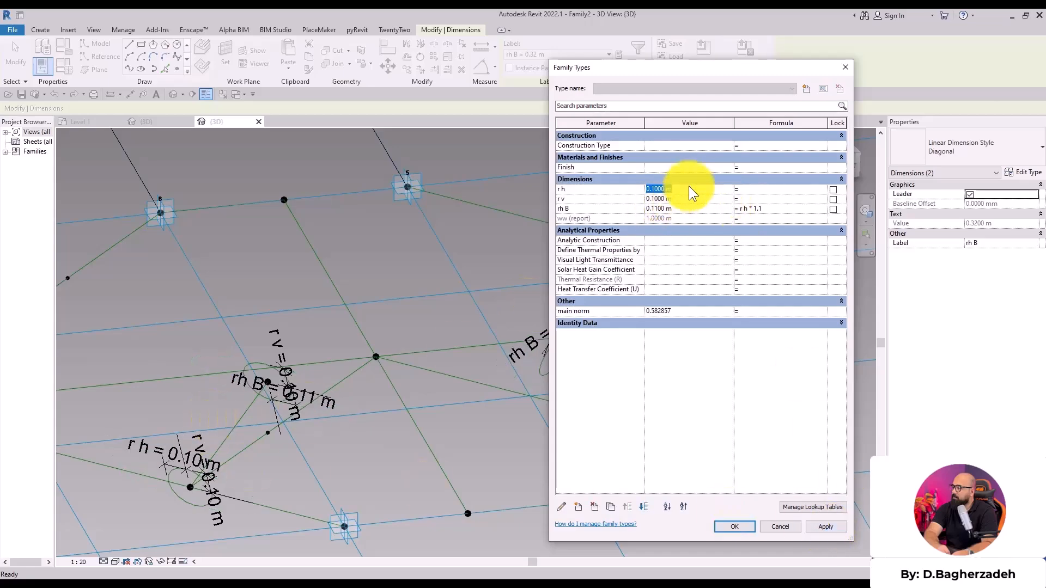
key(BackSpace)
text(.2)
click(823, 527)
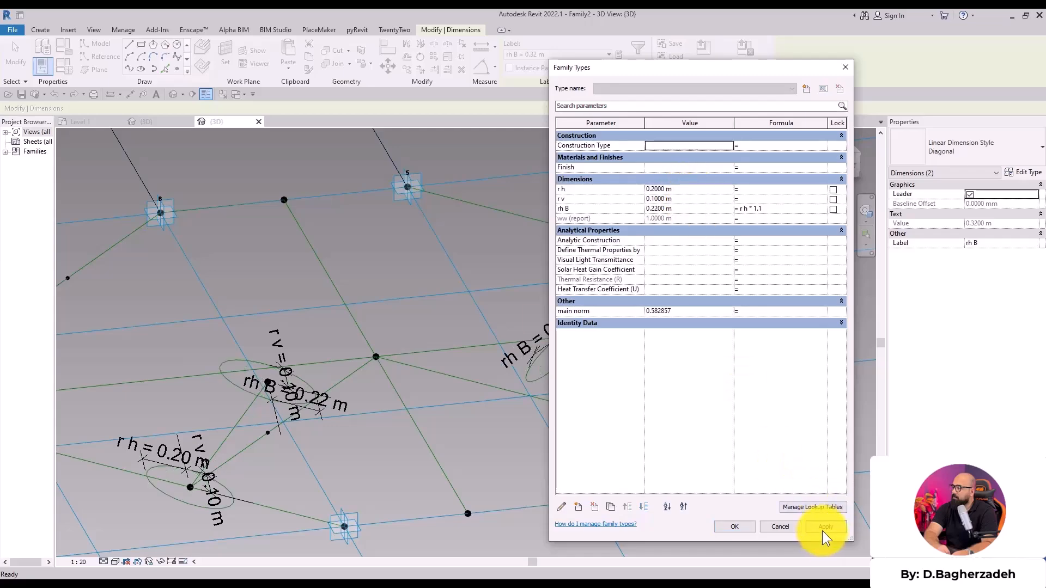
- Try r v at 0.15 m, set it back to 0.1 m and accept the family type values
click(693, 199)
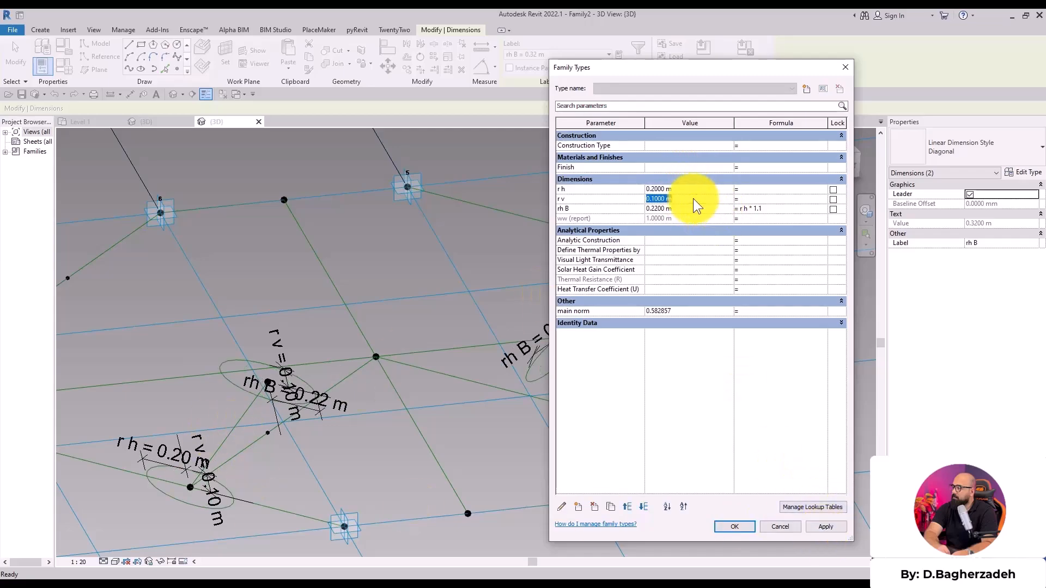
text(.15)
click(826, 526)
click(701, 199)
text(.1)
click(736, 526)
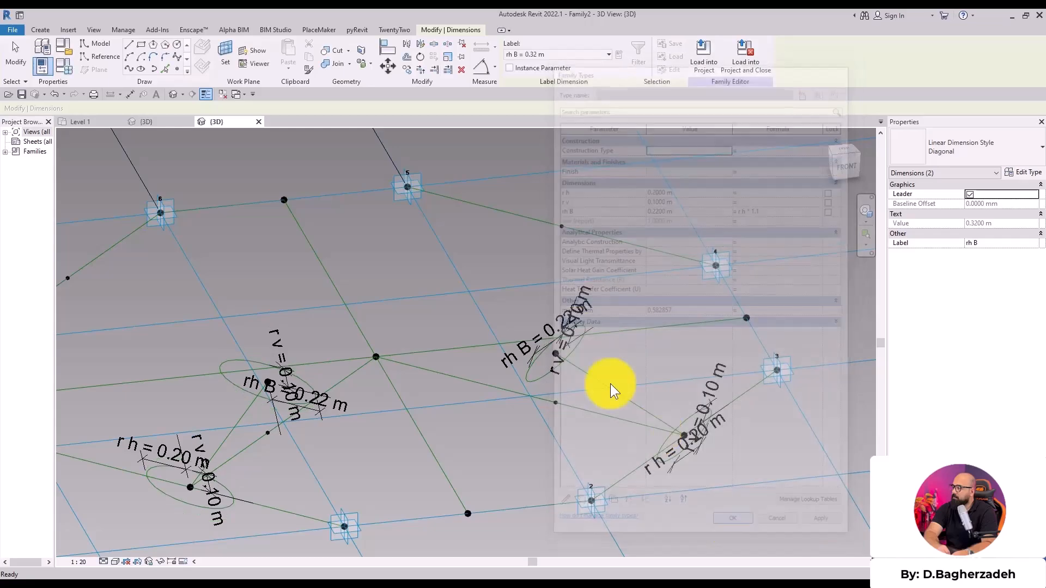
- Create a solid form between the two ellipses on the branch between adaptive points 2 and 3
key(Tab)
click(669, 432)
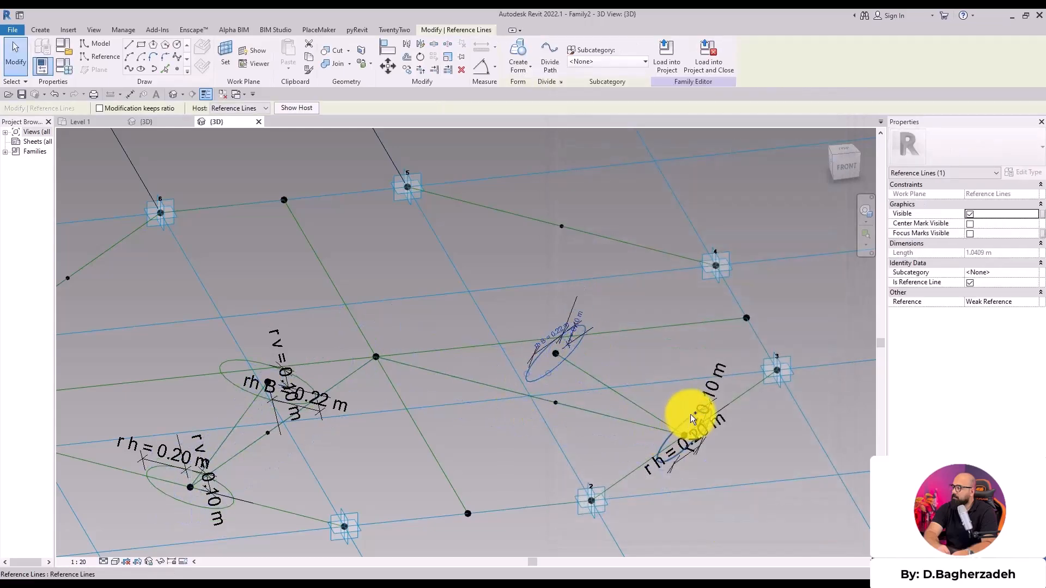
click(573, 53)
shift+middle_drag(642, 517, 681, 327)
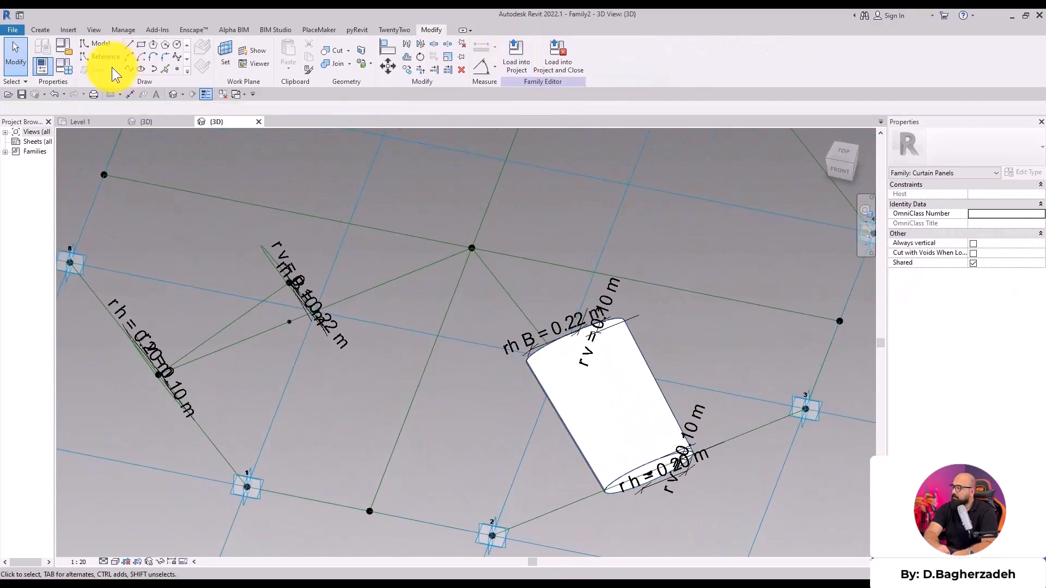
- Test the solid form's taper by setting the rh B formula to r h * 1.5, and undo the change
click(64, 66)
drag(626, 68, 232, 64)
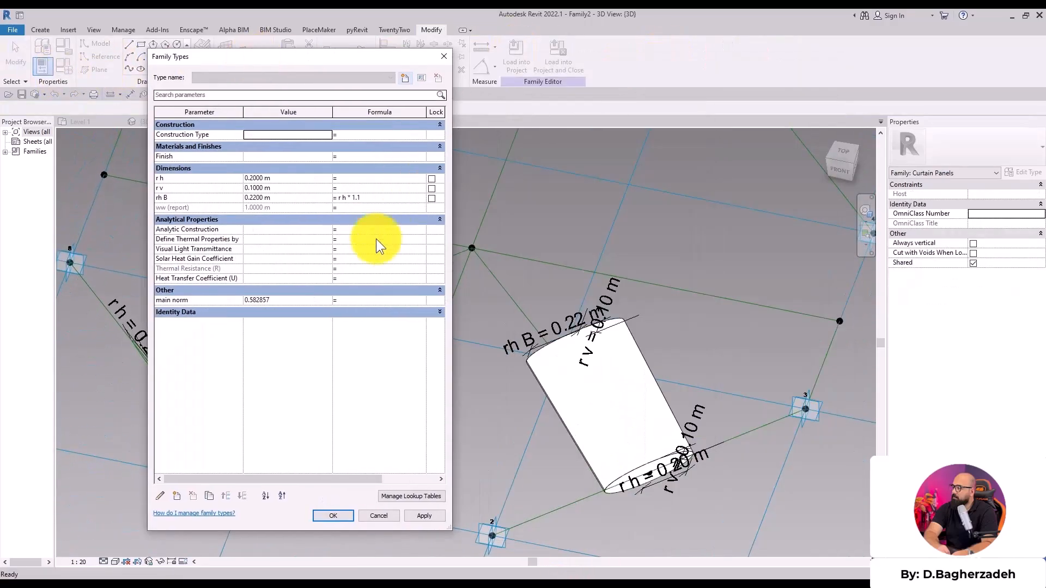
click(376, 199)
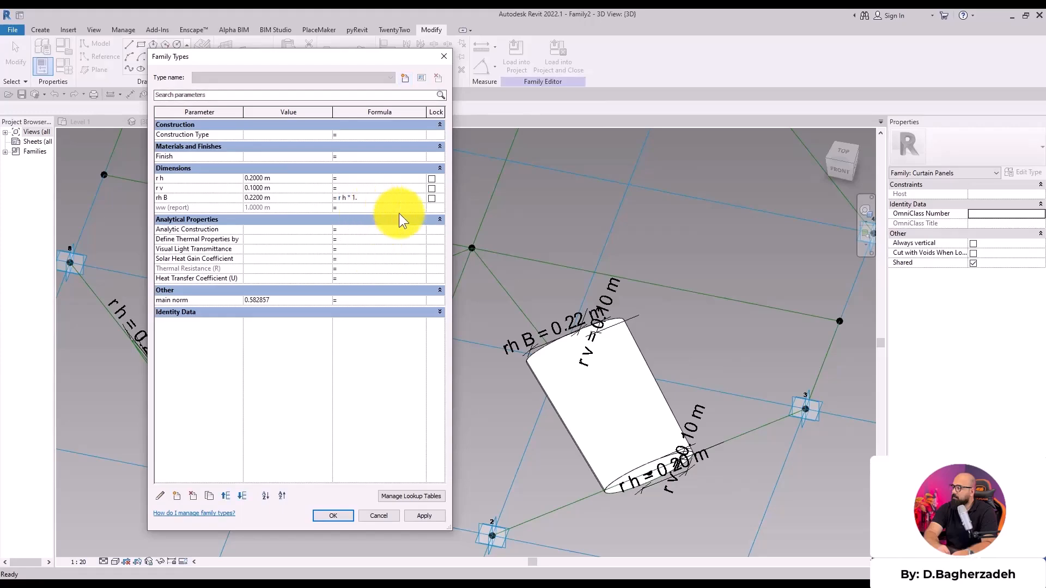
text(5)
click(434, 517)
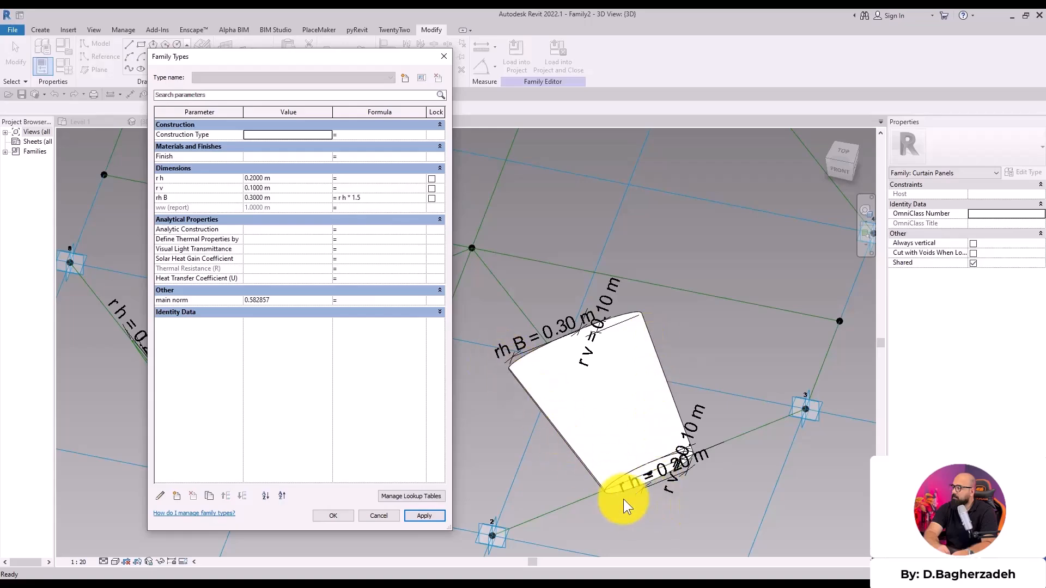
click(336, 515)
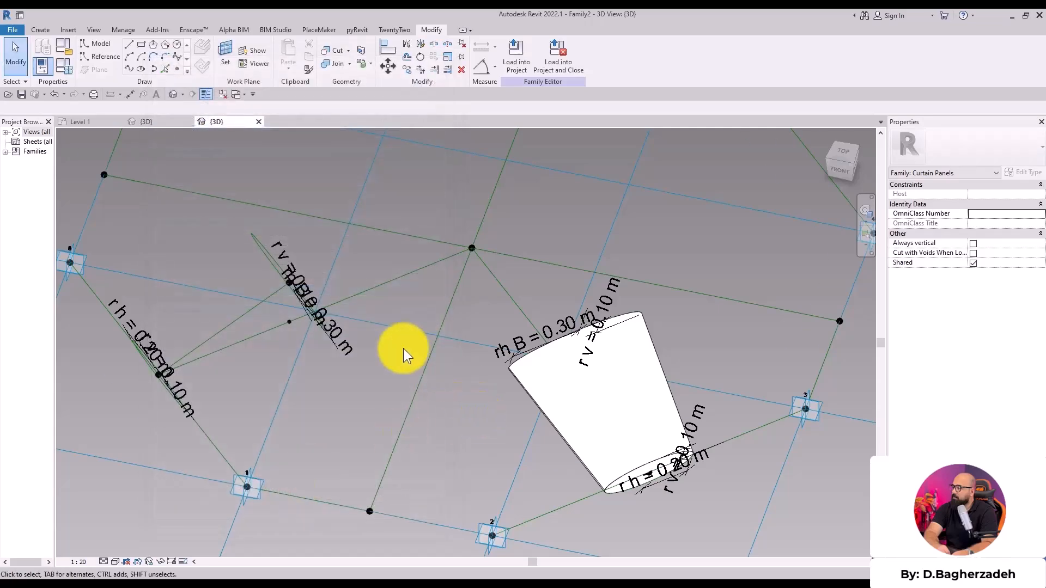
scroll(437, 370, down, 3)
key(ctrl+z)
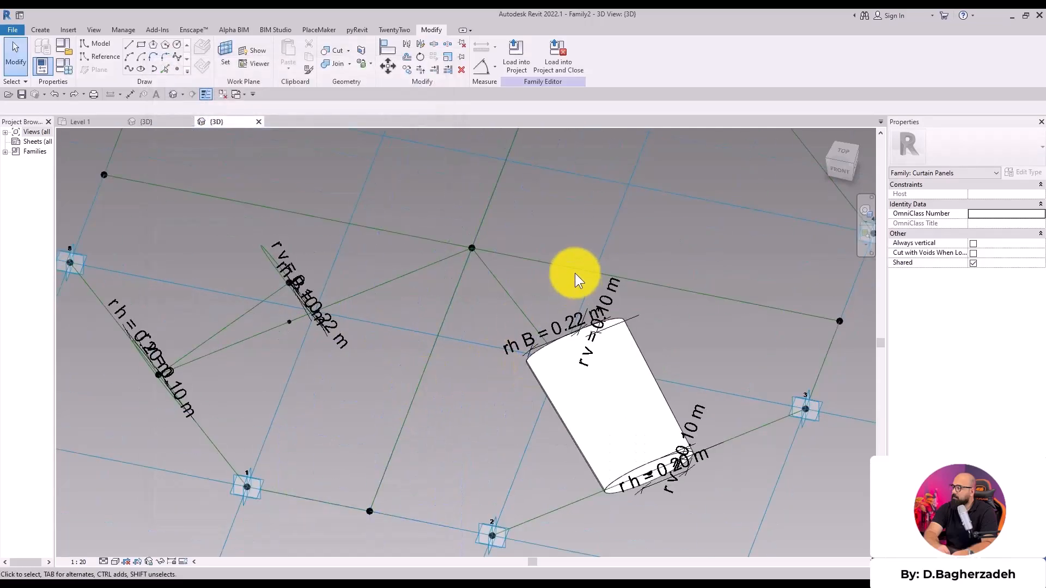
- Undo the solid form and slide the branch ellipse's host point along its reference line to normalized parameter 0.5
key(ctrl+z)
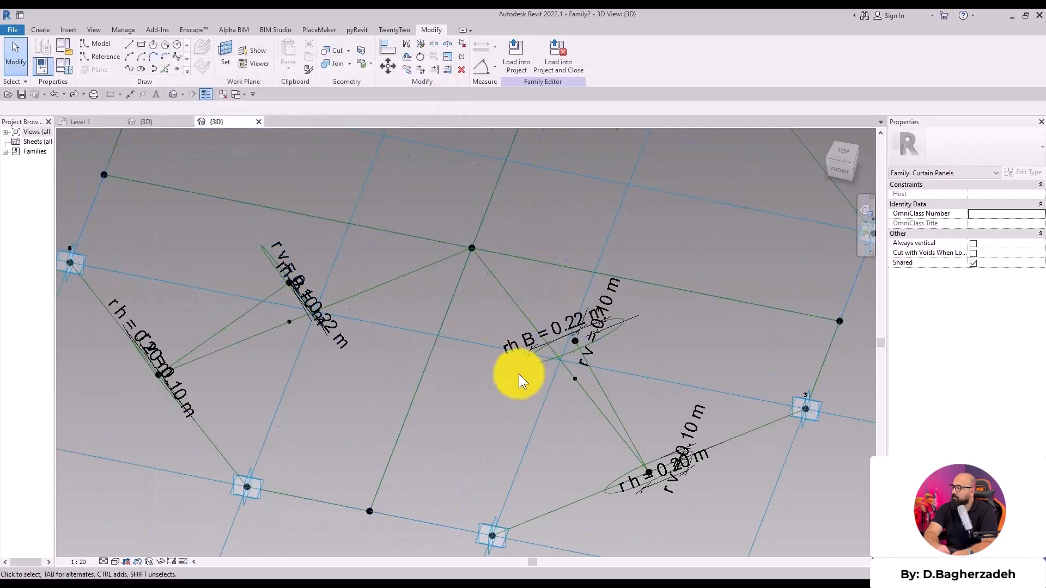
click(572, 381)
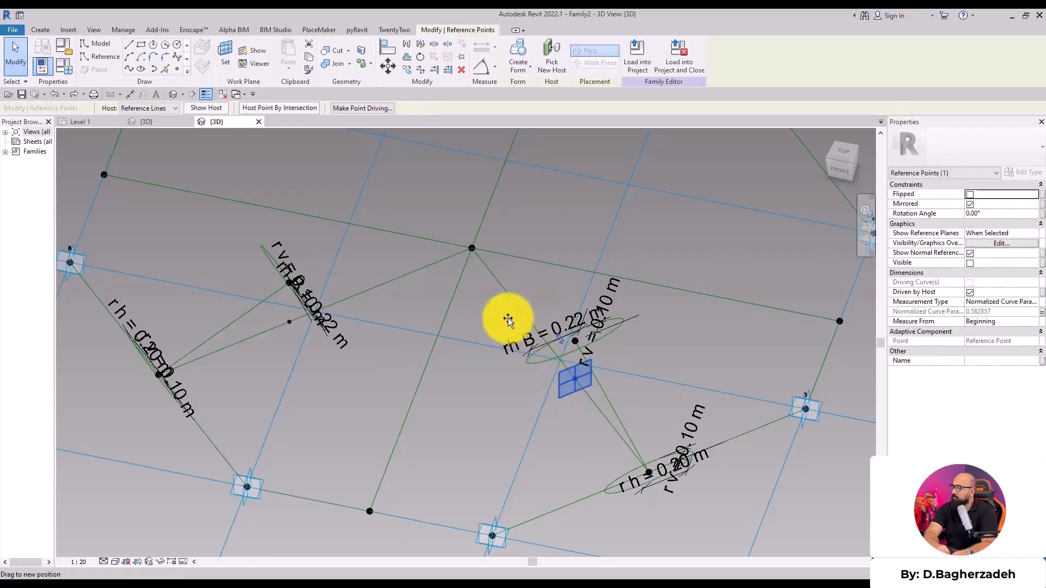
mouse_move(496, 290)
mouse_down()
mouse_move(498, 278)
mouse_move(513, 295)
mouse_up()
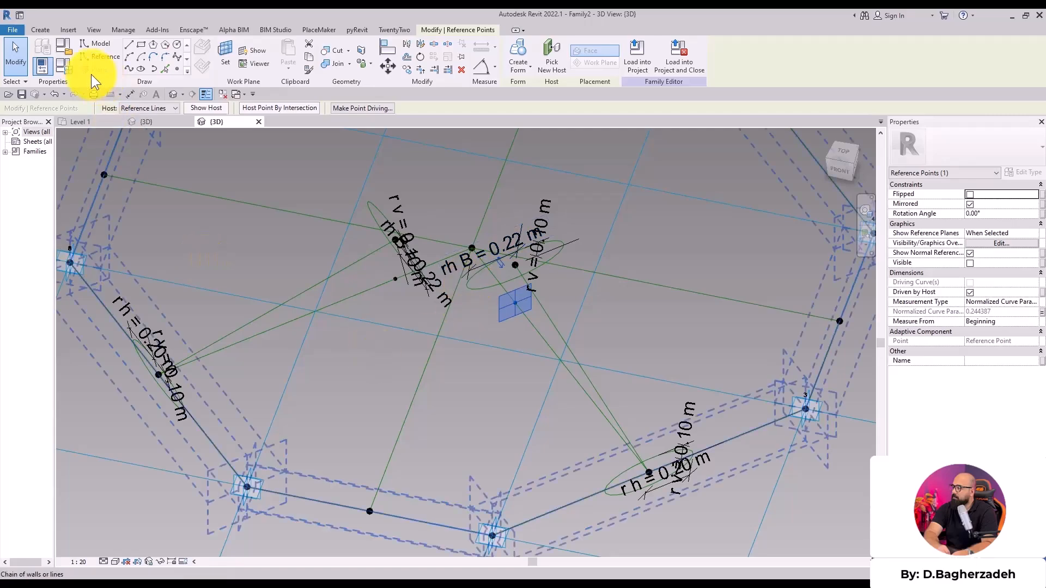
drag(527, 306, 563, 351)
drag(496, 252, 548, 322)
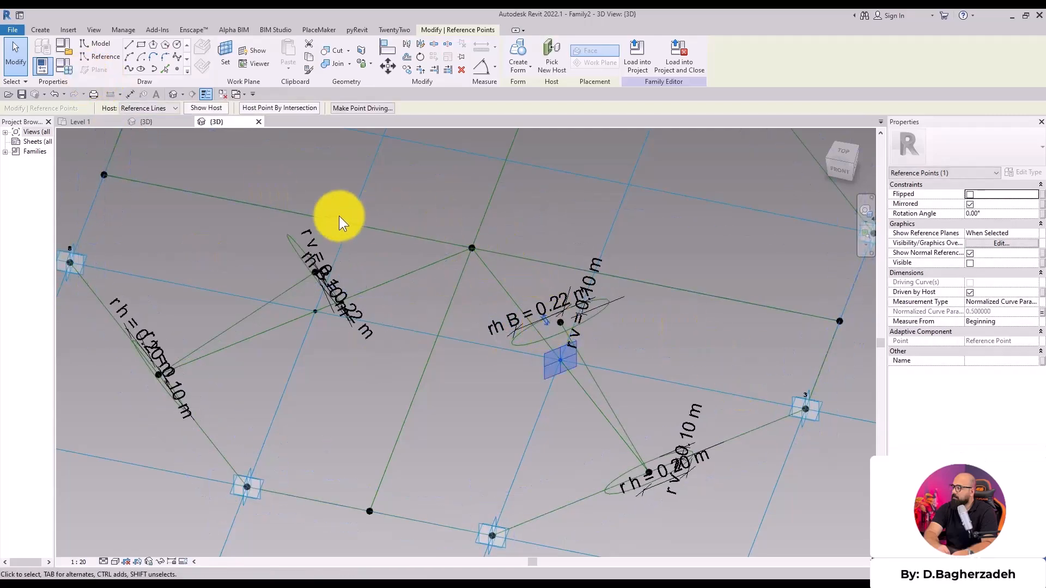
- Place a reference point on the central reference line that runs between adaptive points 1 and 2, close to the panel centre
shift+middle_drag(693, 322, 479, 268)
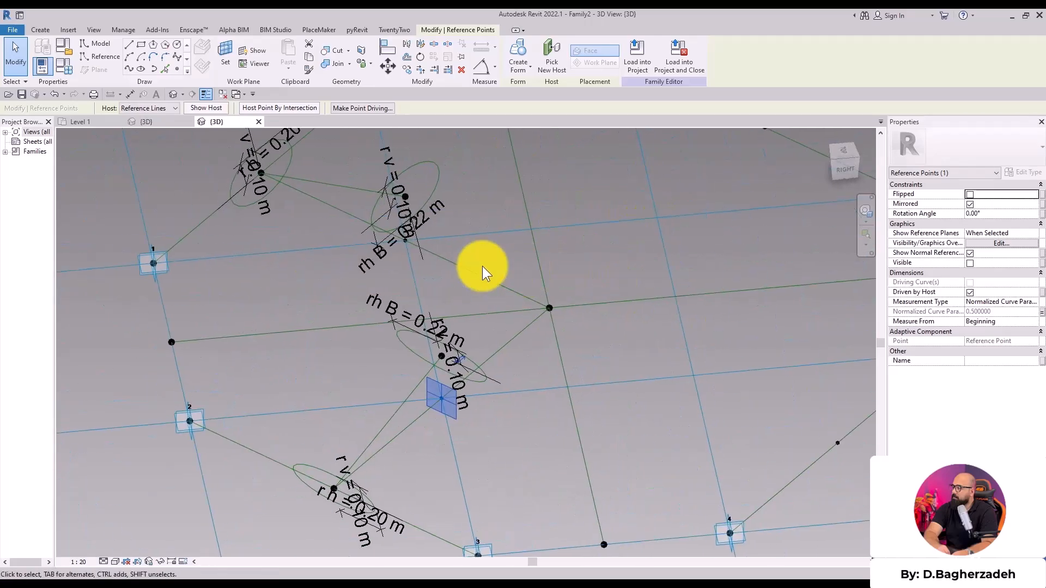
click(175, 69)
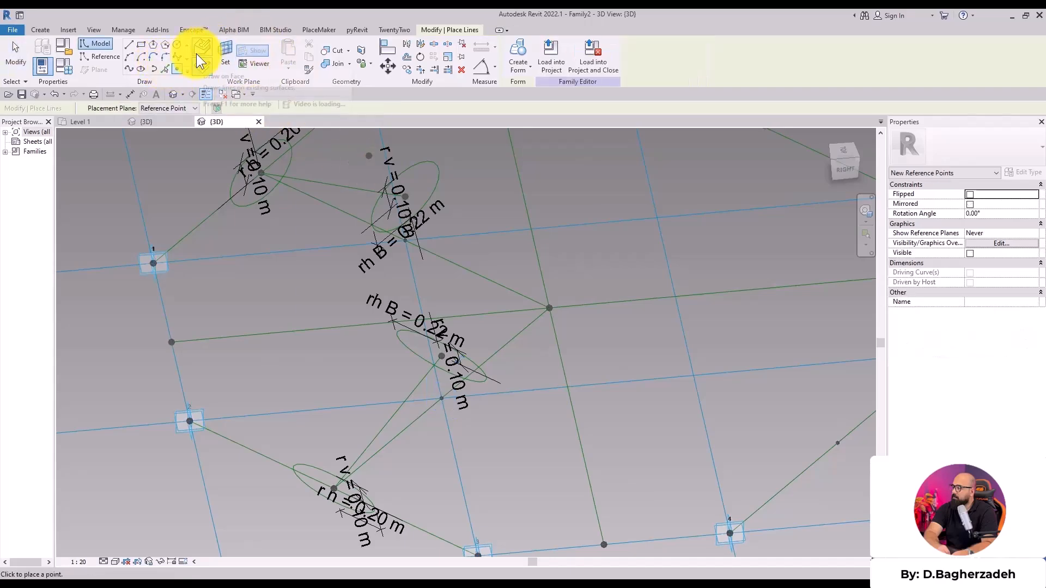
click(478, 332)
click(469, 315)
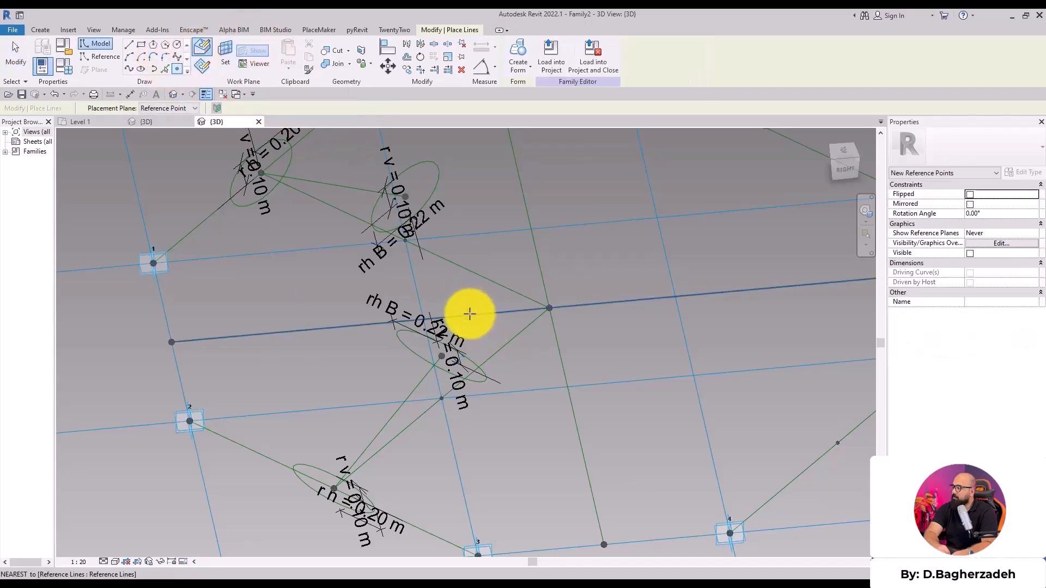
key(Escape)
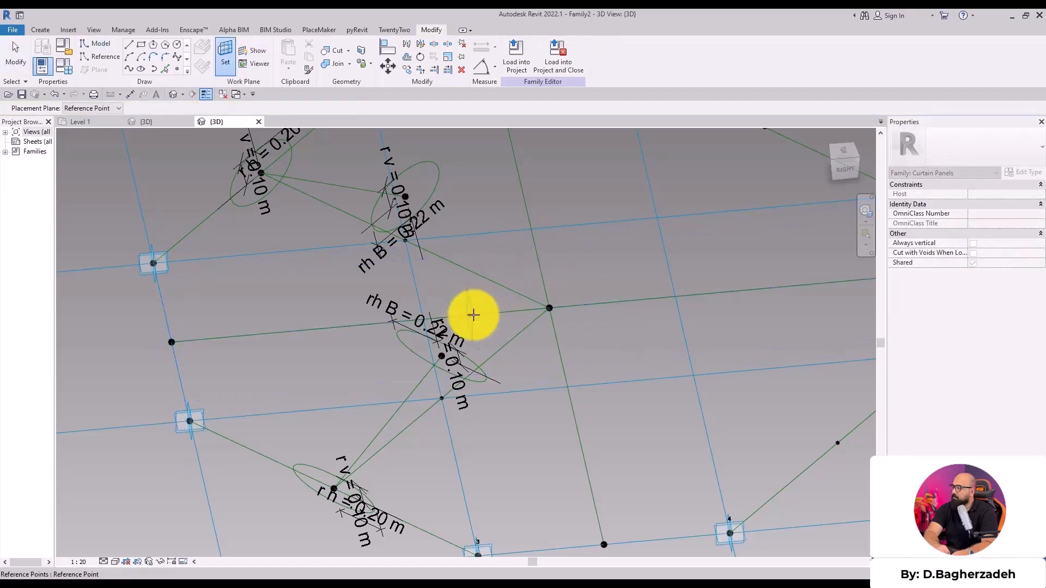
- Place a second point on the work plane of the central-line point and raise it to an offset of about 0.26 m
click(177, 68)
click(203, 67)
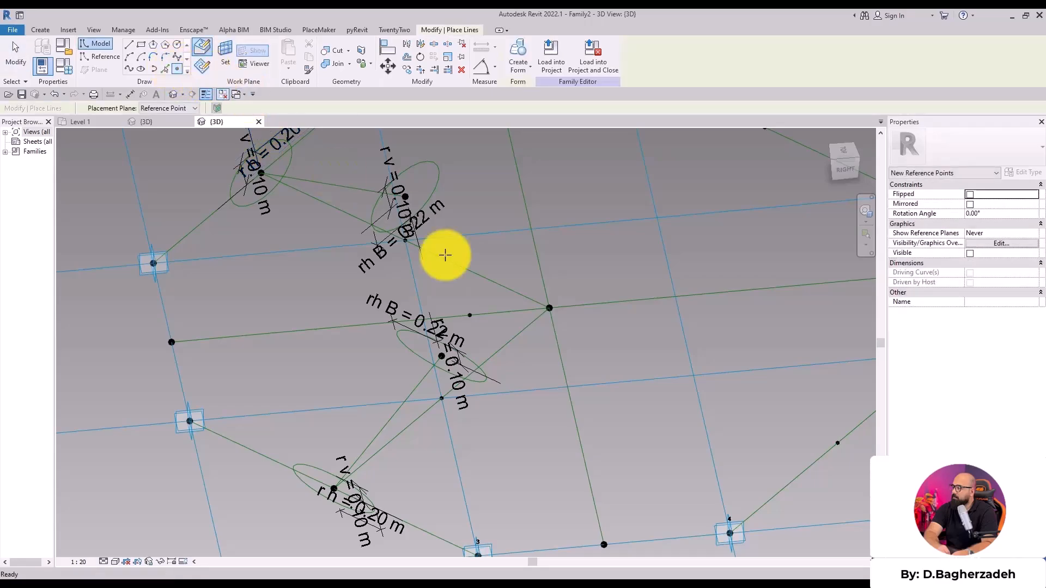
click(473, 314)
key(Escape)
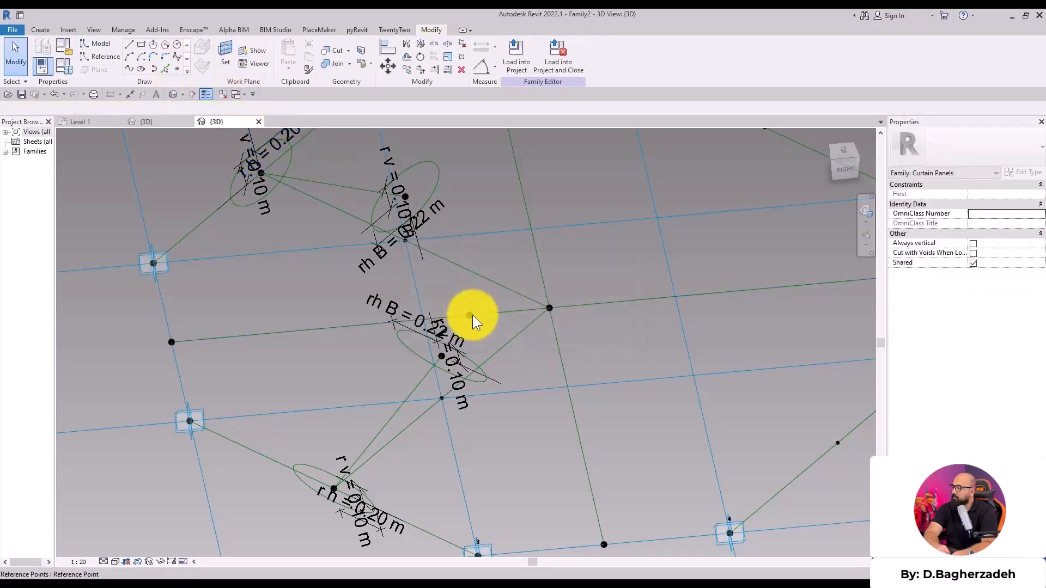
click(470, 315)
shift+middle_drag(427, 318, 583, 229)
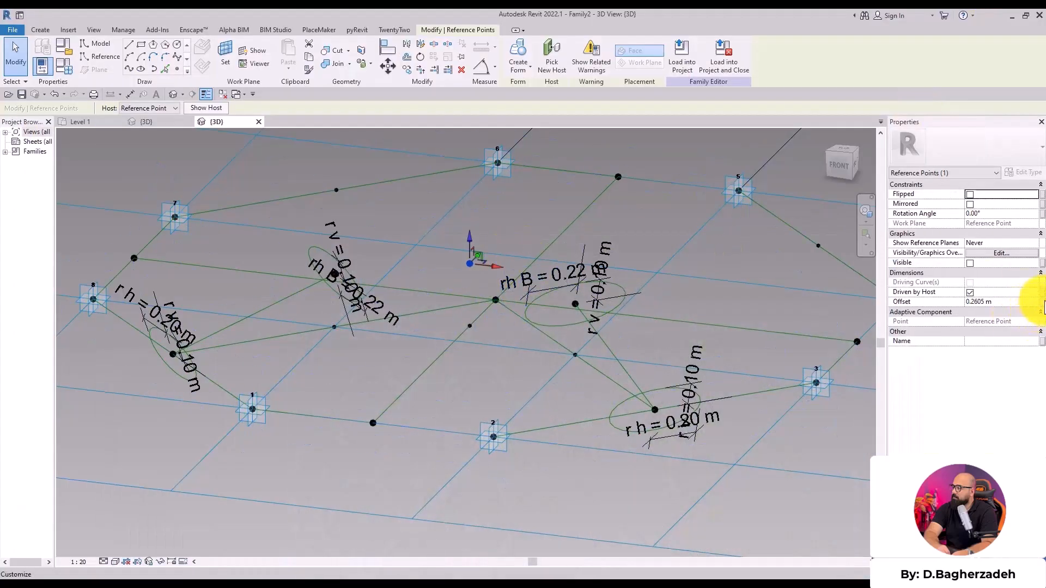
click(1040, 301)
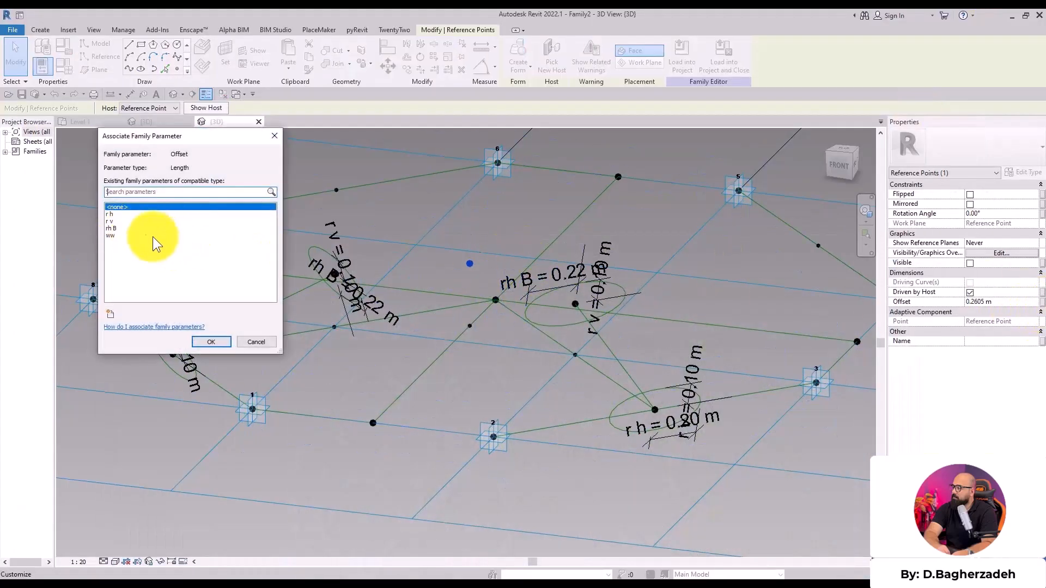
click(256, 341)
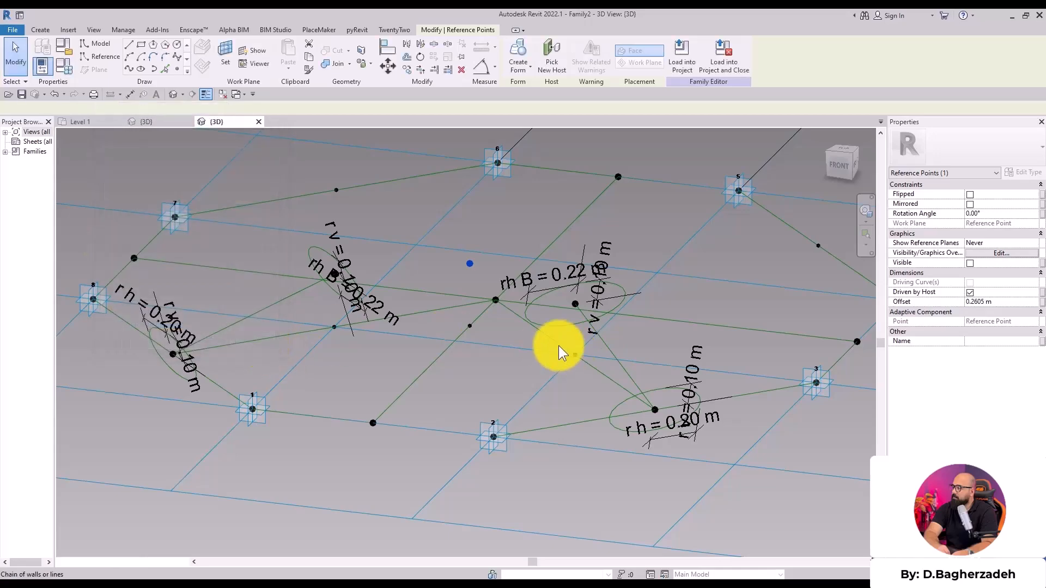
- Link the offsets of the two raised branch ellipse points to a new type parameter named h1
click(574, 303)
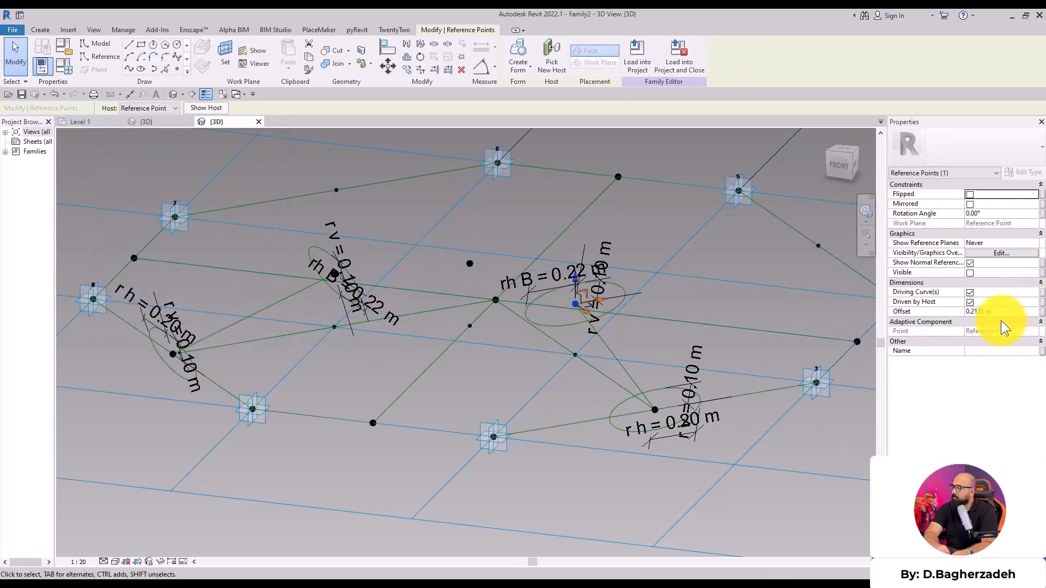
scroll(338, 327, up, 5)
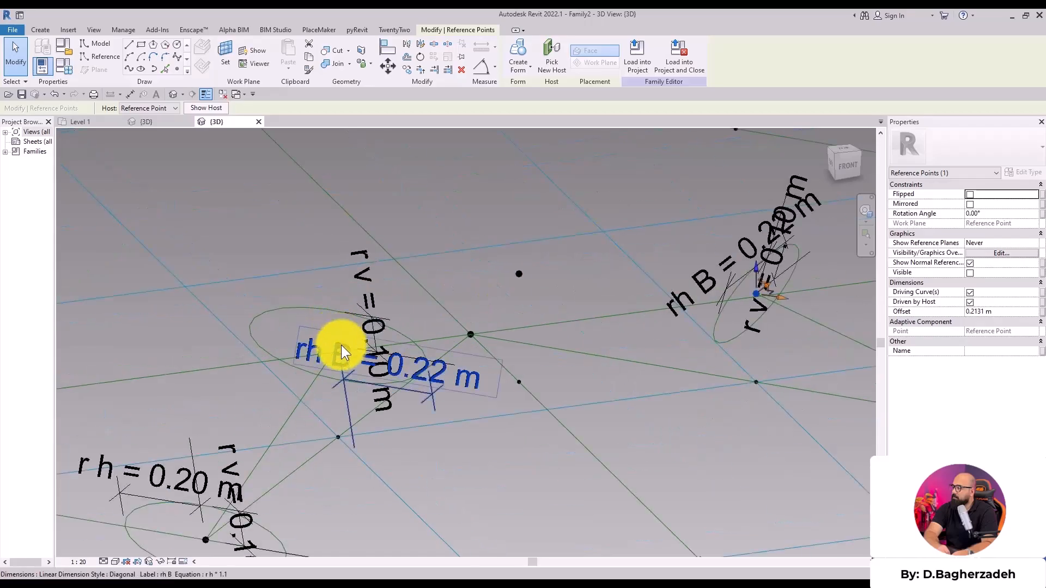
middle_drag(327, 348, 413, 426)
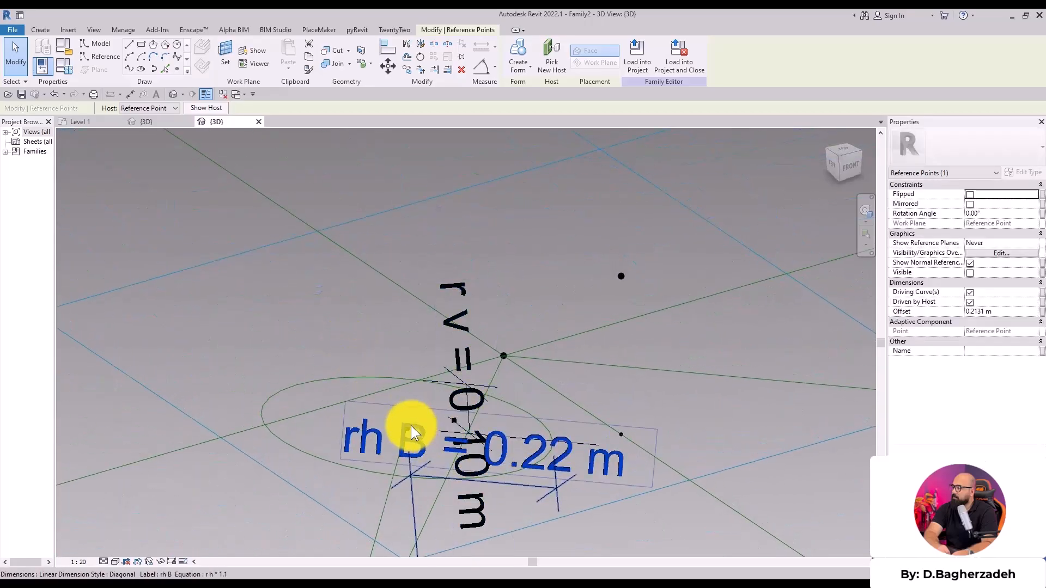
scroll(413, 433, down, 5)
shift+middle_drag(635, 343, 417, 275)
scroll(417, 275, up, 4)
shift+middle_drag(360, 191, 425, 215)
scroll(572, 250, down, 4)
shift+middle_drag(572, 250, 661, 297)
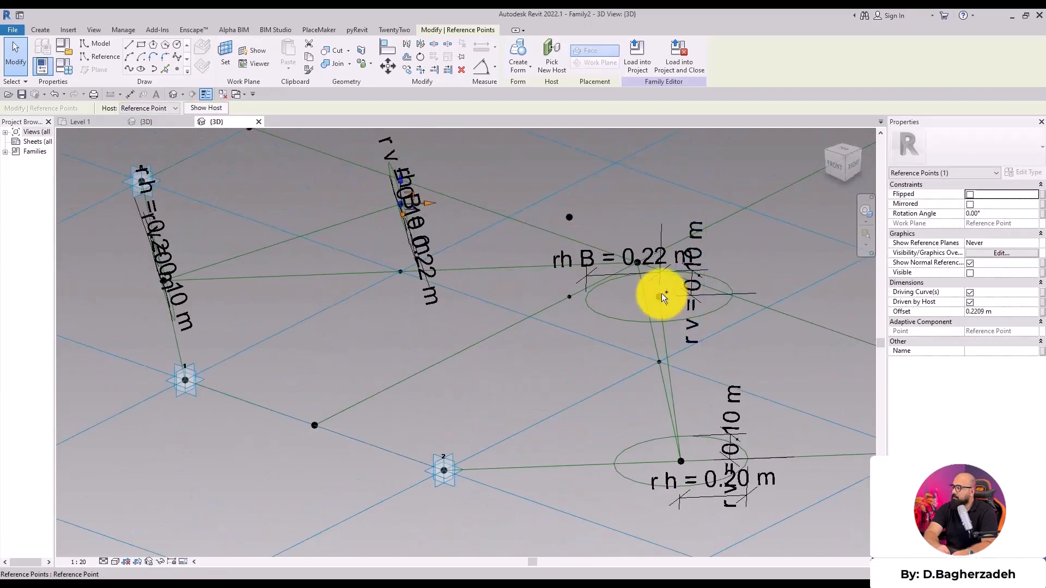
ctrl+click(660, 297)
click(1041, 311)
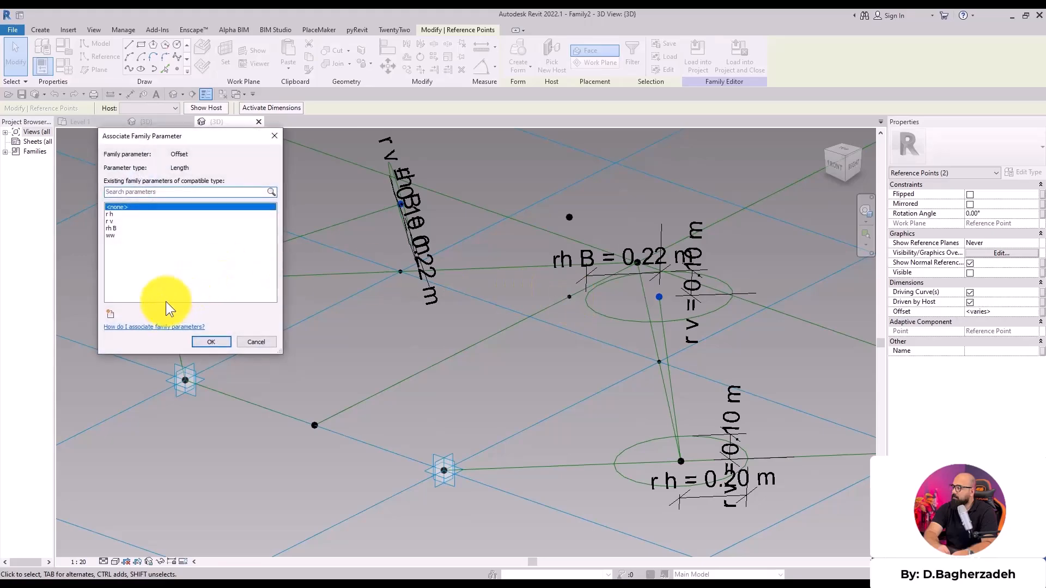
click(111, 313)
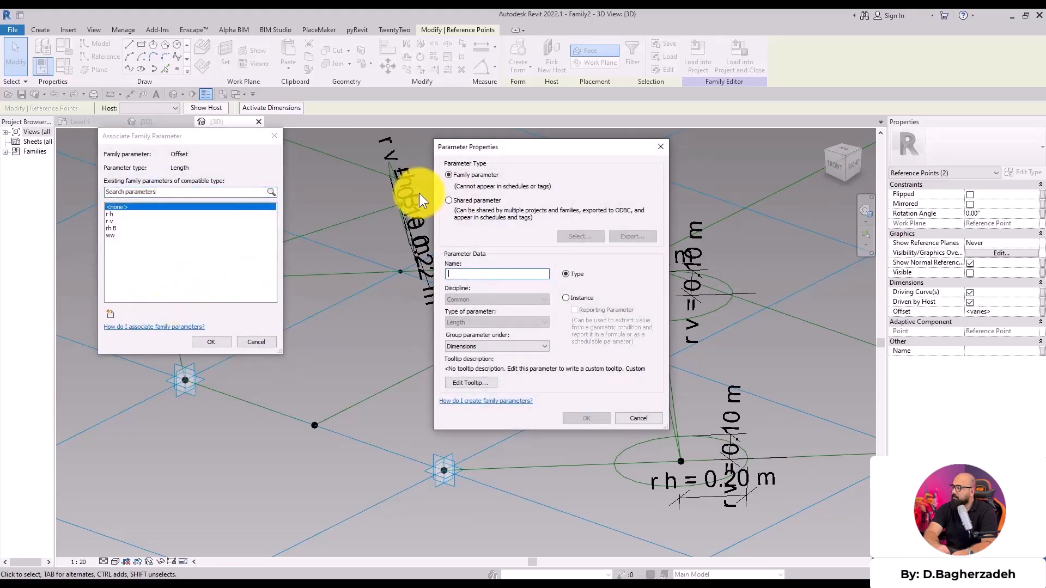
text(h1)
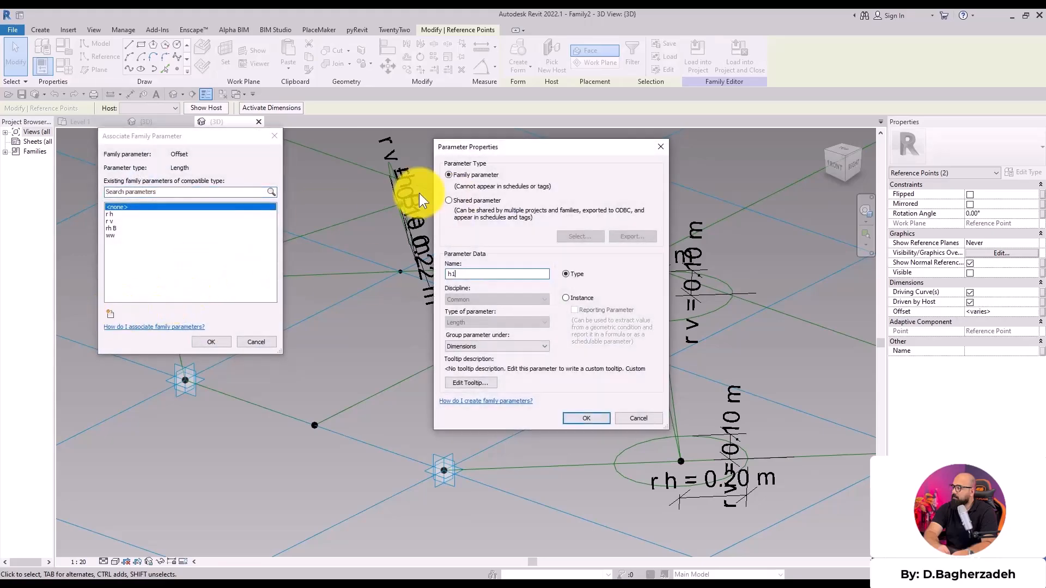
click(586, 419)
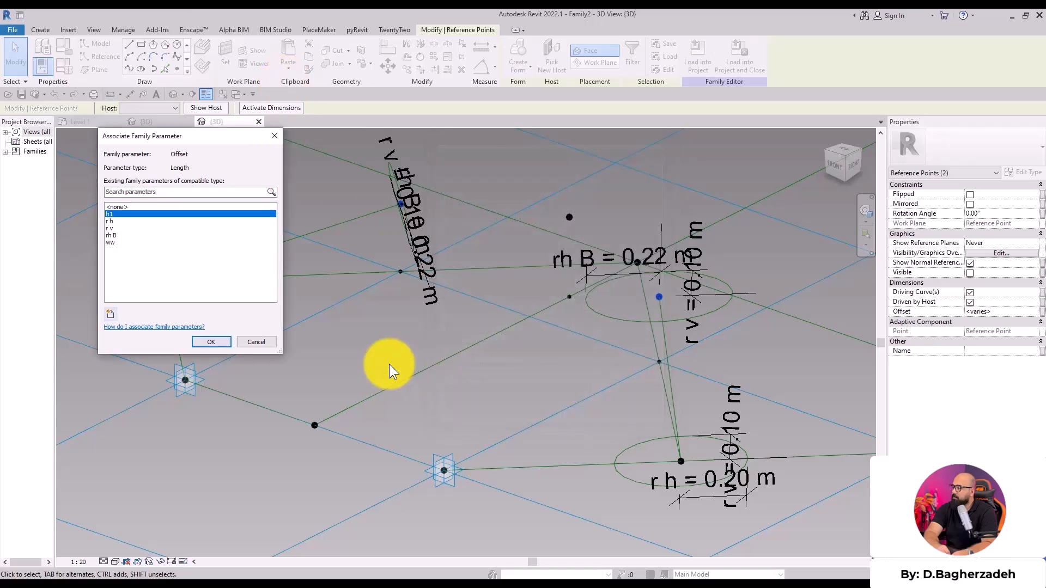
click(210, 342)
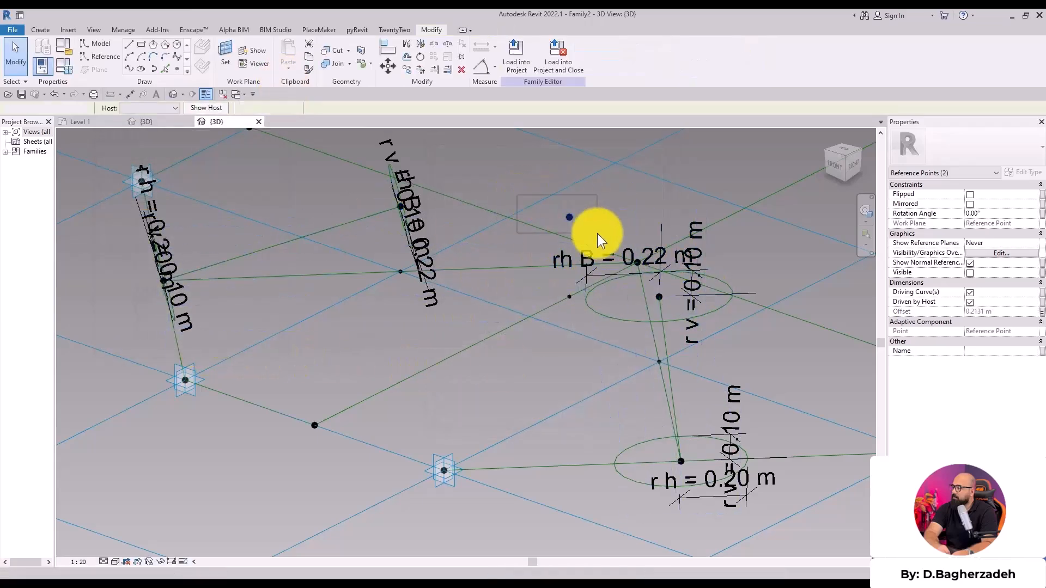
- Link the offset of the raised point above the central reference line to h1
click(569, 217)
click(1042, 302)
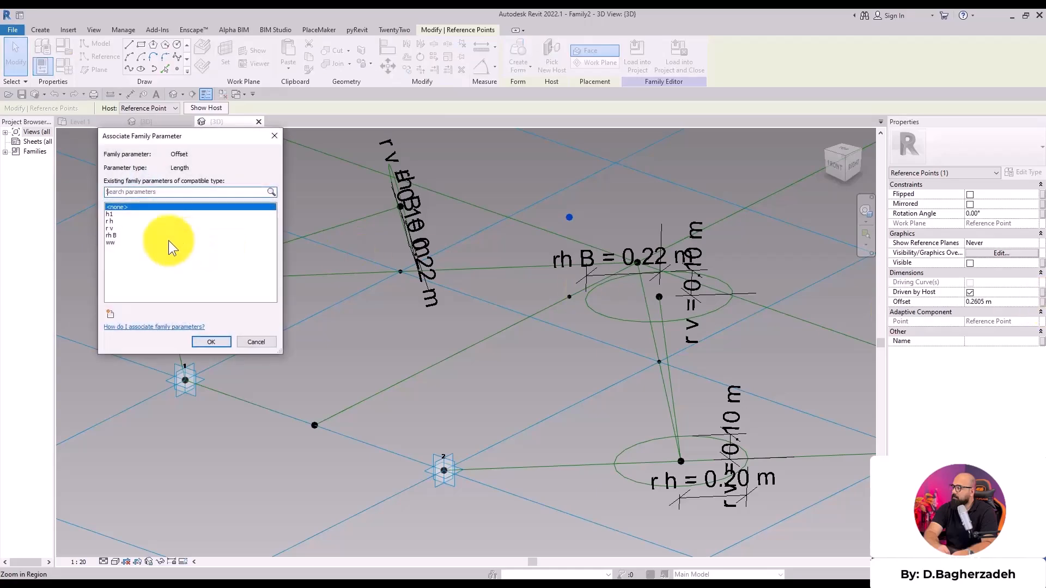
click(216, 340)
shift+middle_drag(685, 200, 548, 264)
key(Escape)
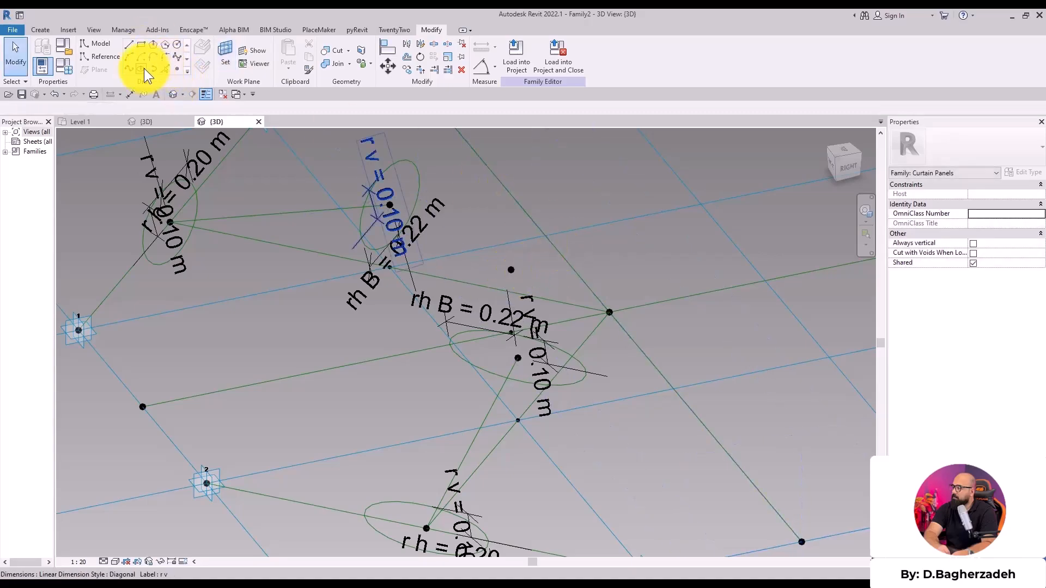
- Draw an ellipse centred on the raised central-line point, with radii of about 0.24 m and 0.12 m
click(141, 69)
click(510, 270)
click(434, 283)
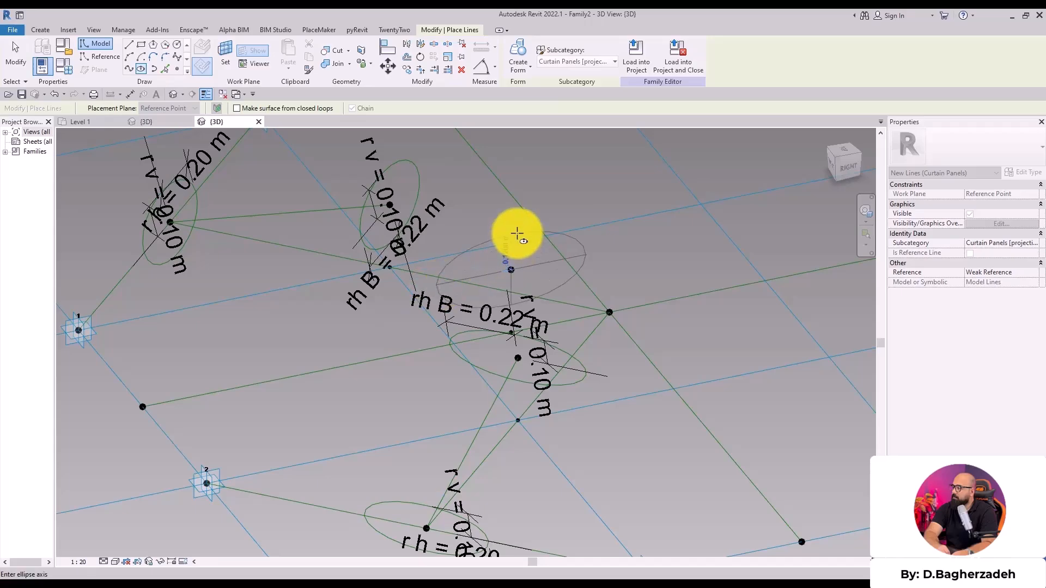
click(575, 238)
key(Escape)
- Convert the new ellipse to a reference line and set the view scale to 1:10
click(574, 238)
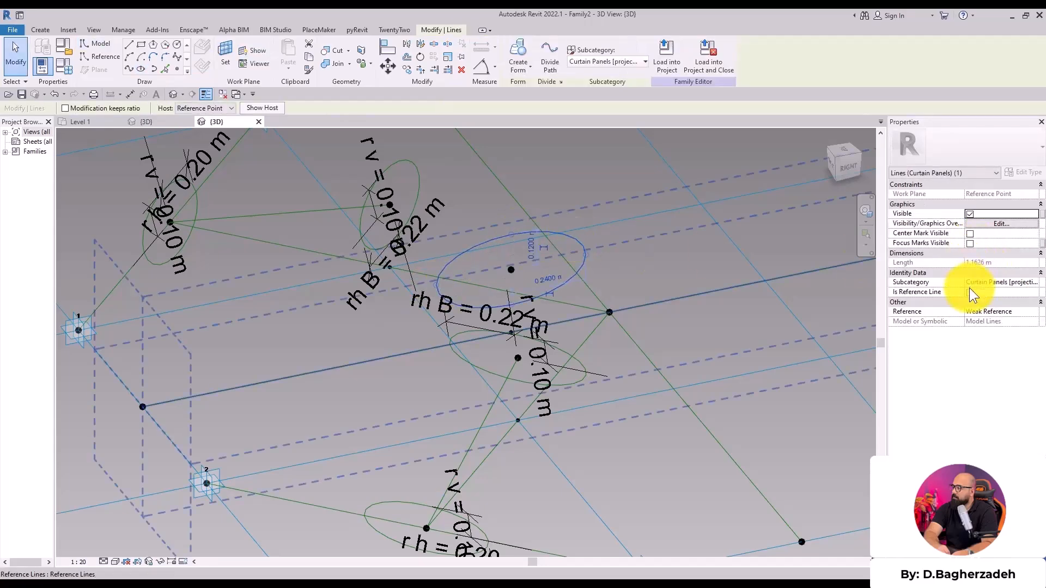
click(83, 563)
click(129, 441)
key(Escape)
- Make the new ellipse's radius dimensions permanent and label its long radius with the rh B parameter
shift+middle_drag(543, 358, 556, 294)
click(539, 297)
scroll(539, 296, up, 3)
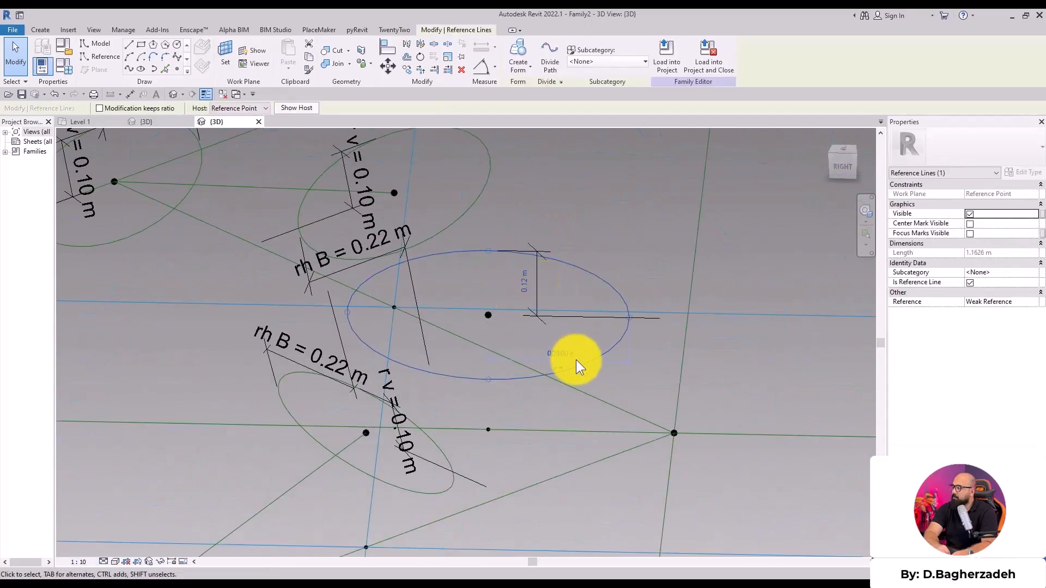
click(556, 361)
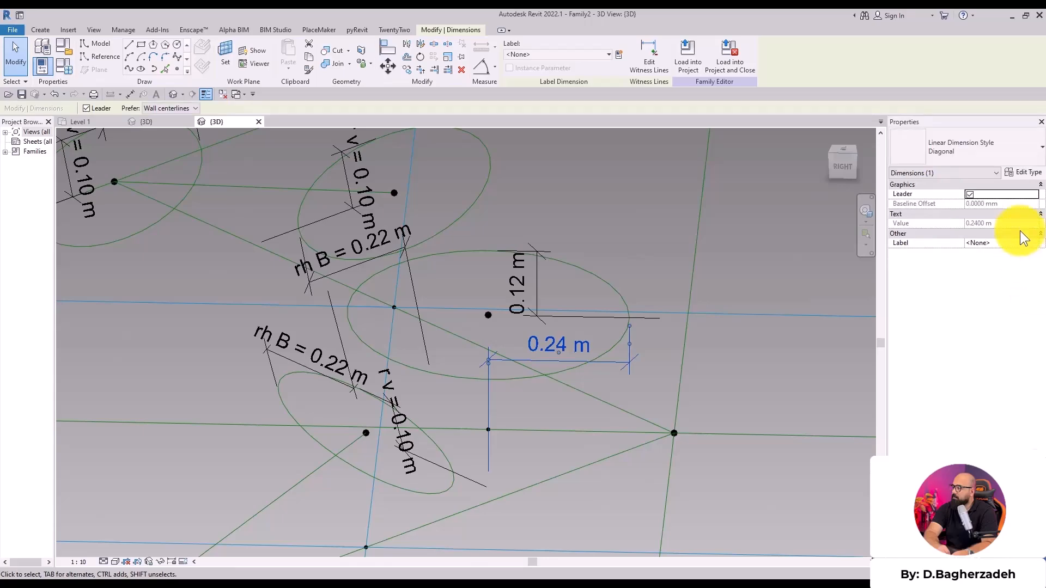
key(Escape)
key(Tab)
click(528, 364)
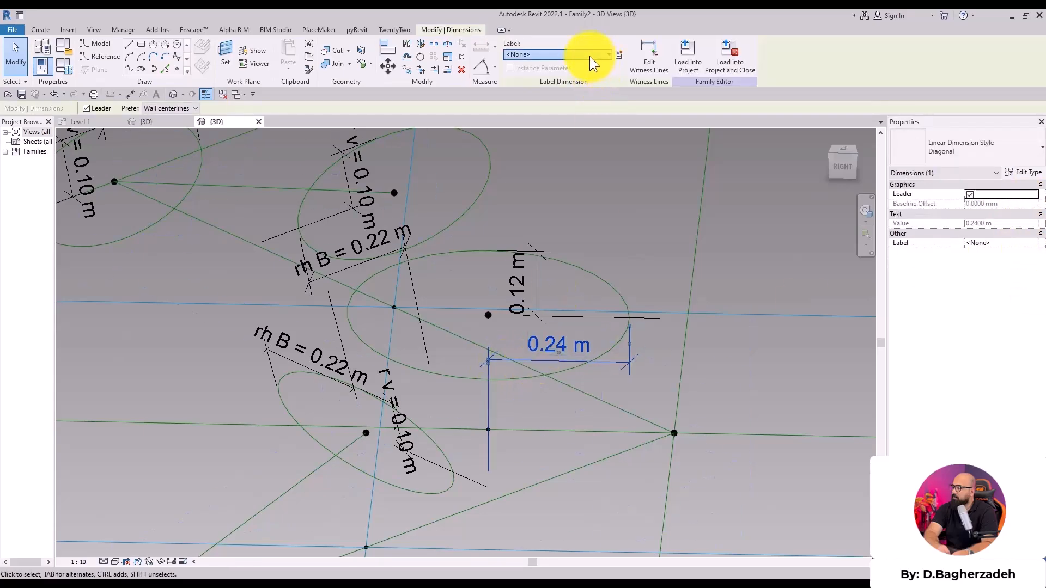
click(590, 55)
click(531, 104)
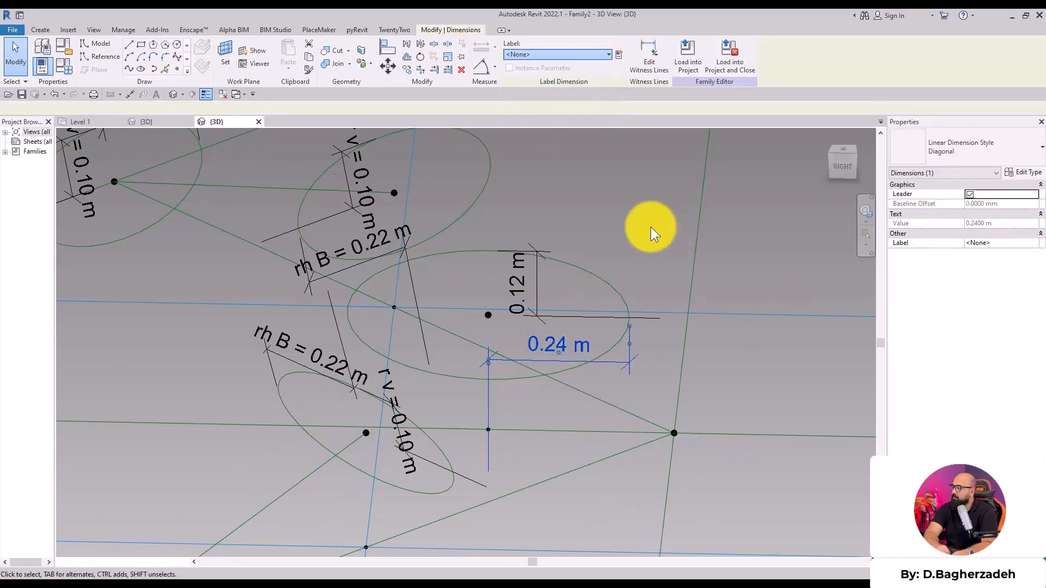
click(577, 54)
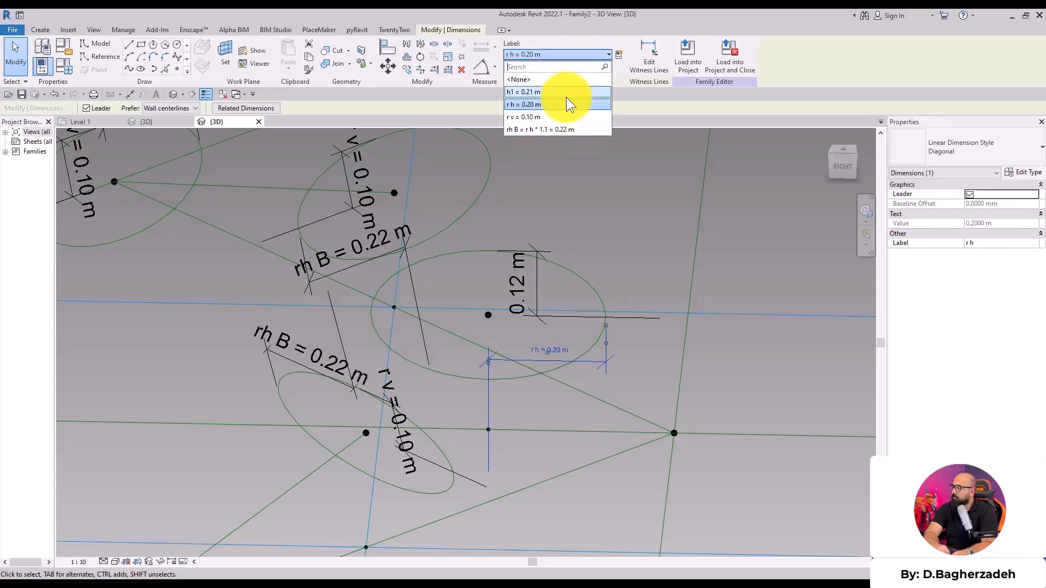
click(573, 130)
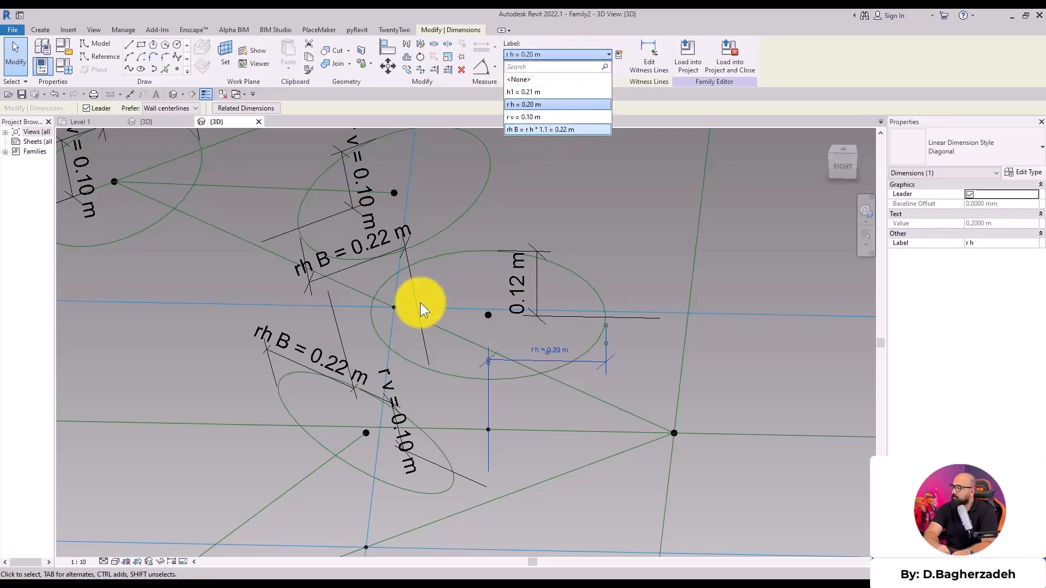
- Label the new ellipse's short radius dimension with the r v parameter
click(538, 286)
click(563, 54)
click(532, 121)
click(572, 234)
scroll(567, 231, down, 2)
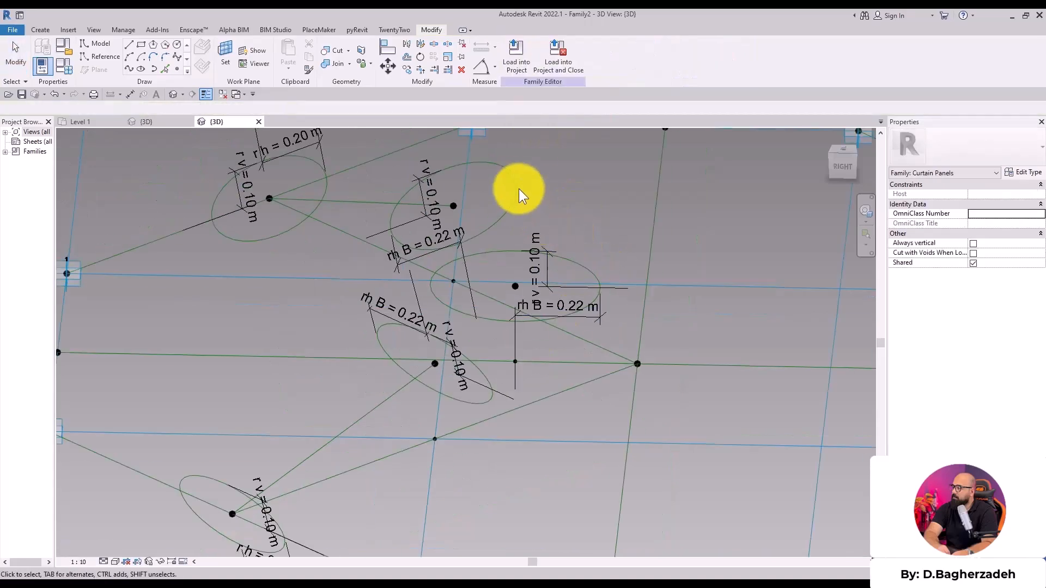
- Create a solid form through the central ellipse and the two raised branch ellipses on either side of it
click(516, 184)
ctrl+click(581, 269)
ctrl+click(485, 397)
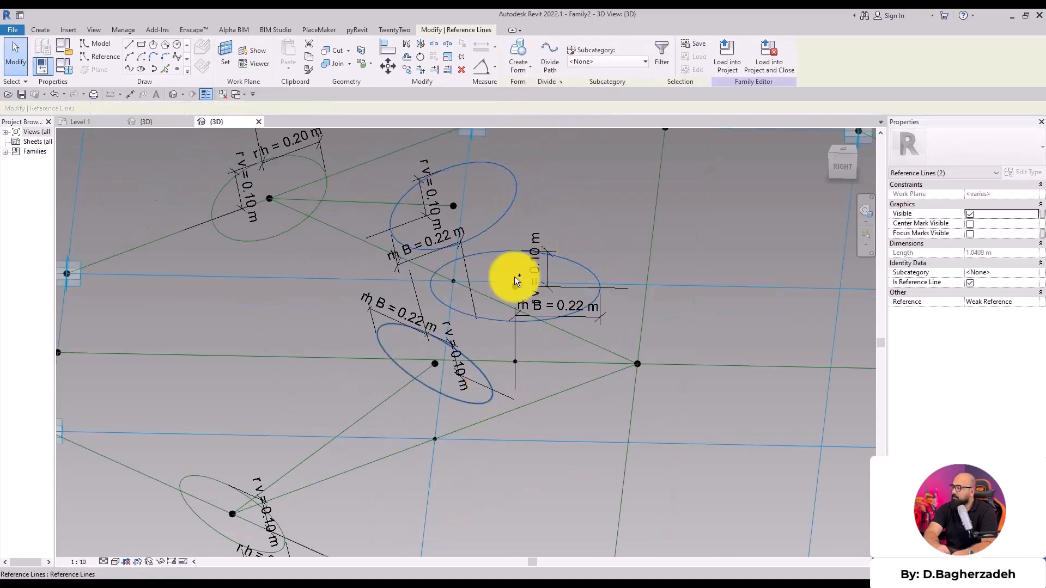
click(518, 62)
shift+middle_drag(355, 206, 390, 316)
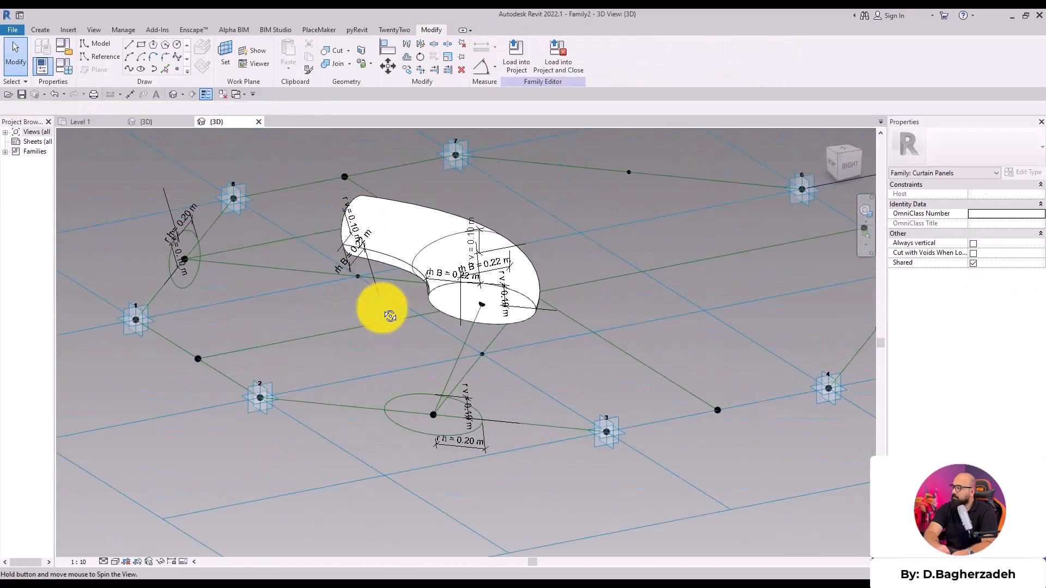
- Undo the solid form, then associate the raised central ellipse point's offset with a new family parameter named h1 b
key(ctrl+z)
scroll(518, 323, up, 5)
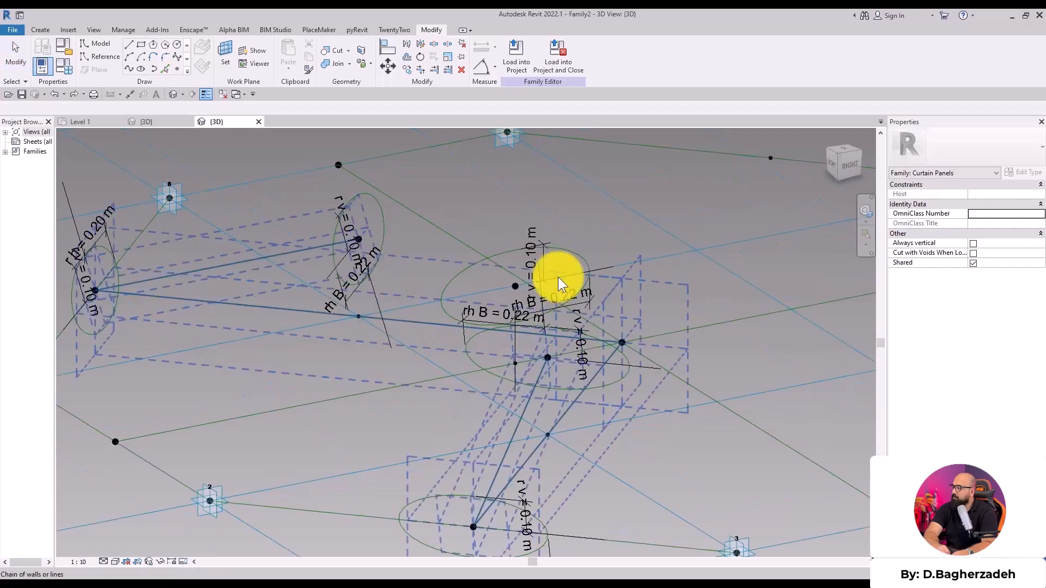
scroll(504, 282, up, 1)
click(520, 288)
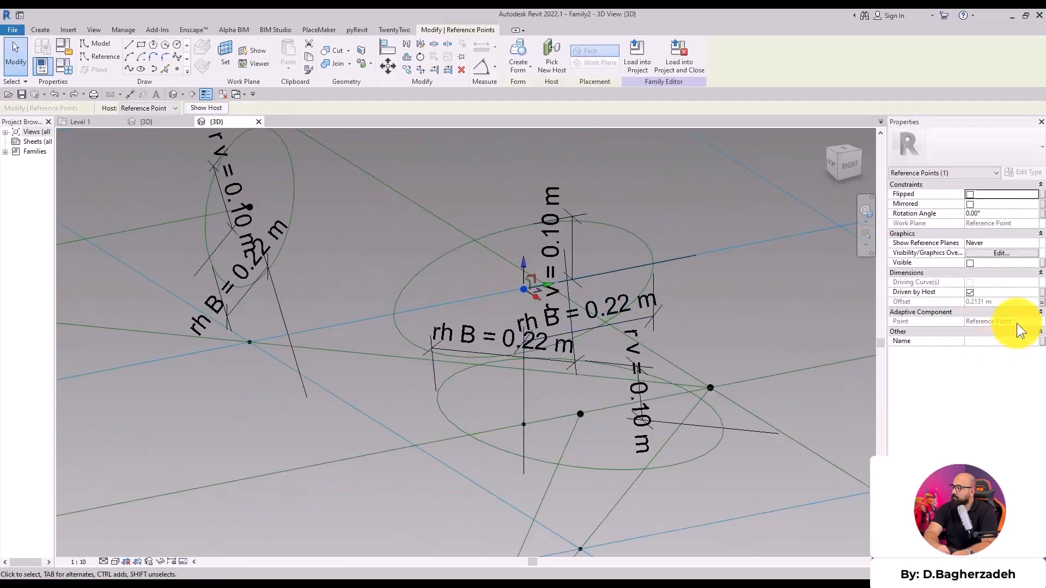
click(1041, 302)
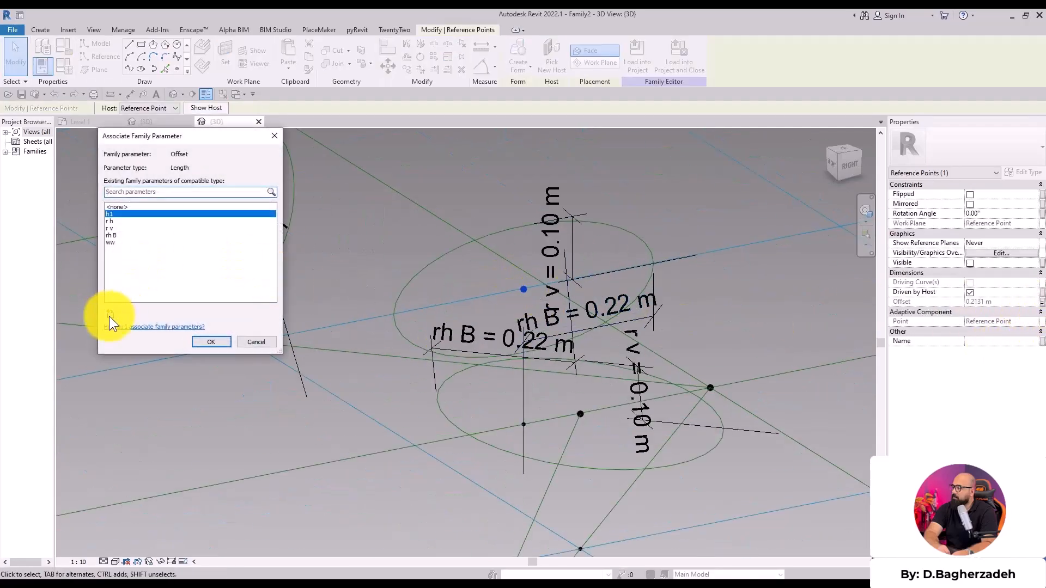
click(110, 314)
text(h1 b)
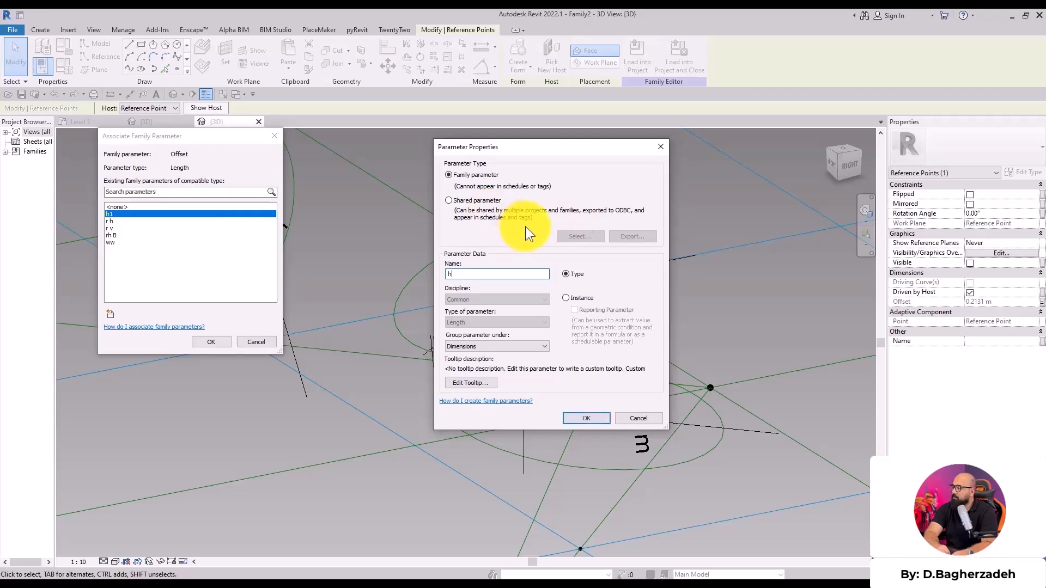
click(573, 420)
click(201, 341)
- Drive the h1 b parameter with the formula h1 * 1.2 in the family types
click(64, 67)
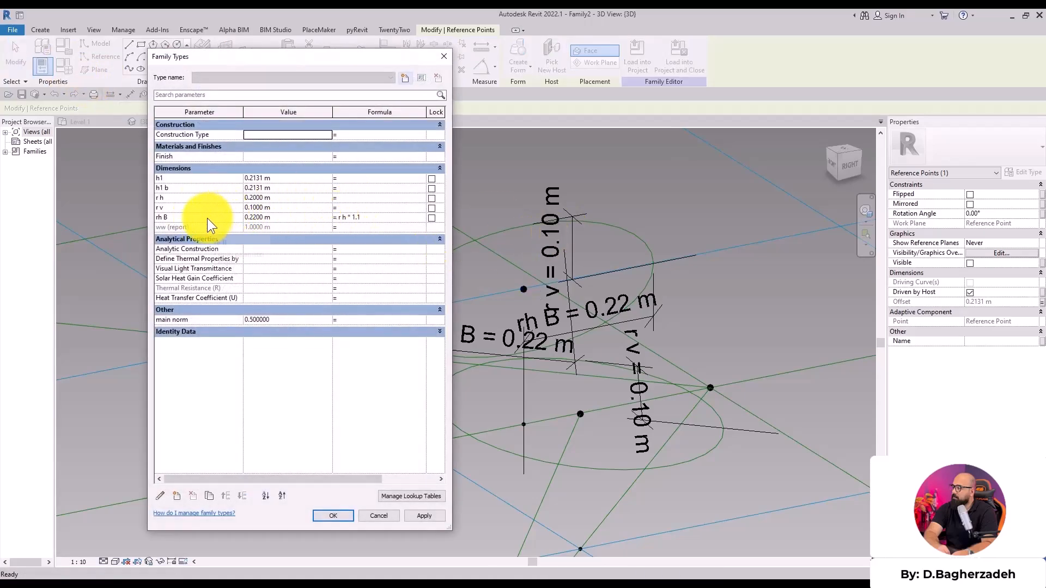
click(356, 187)
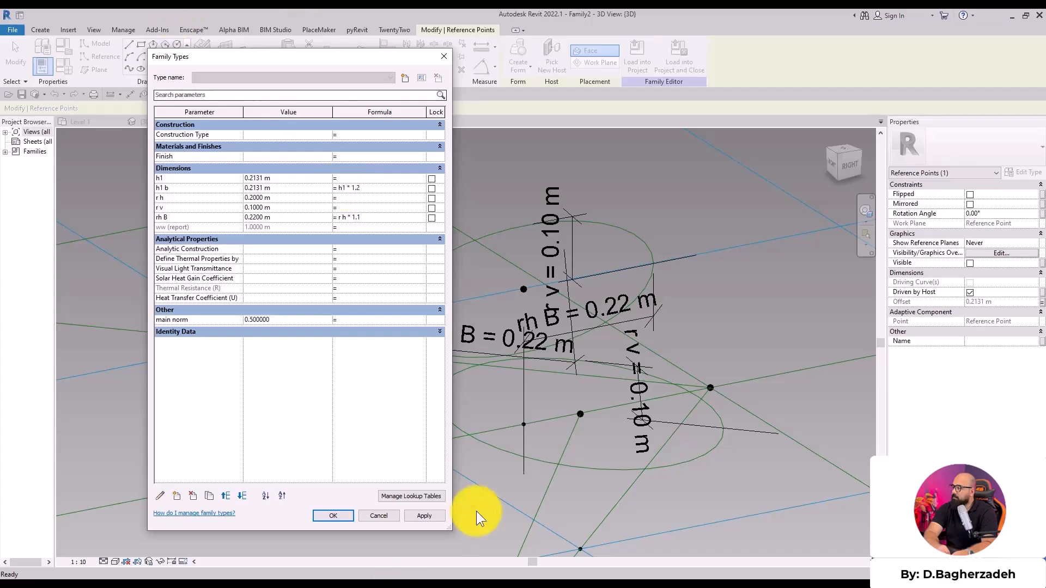
click(427, 517)
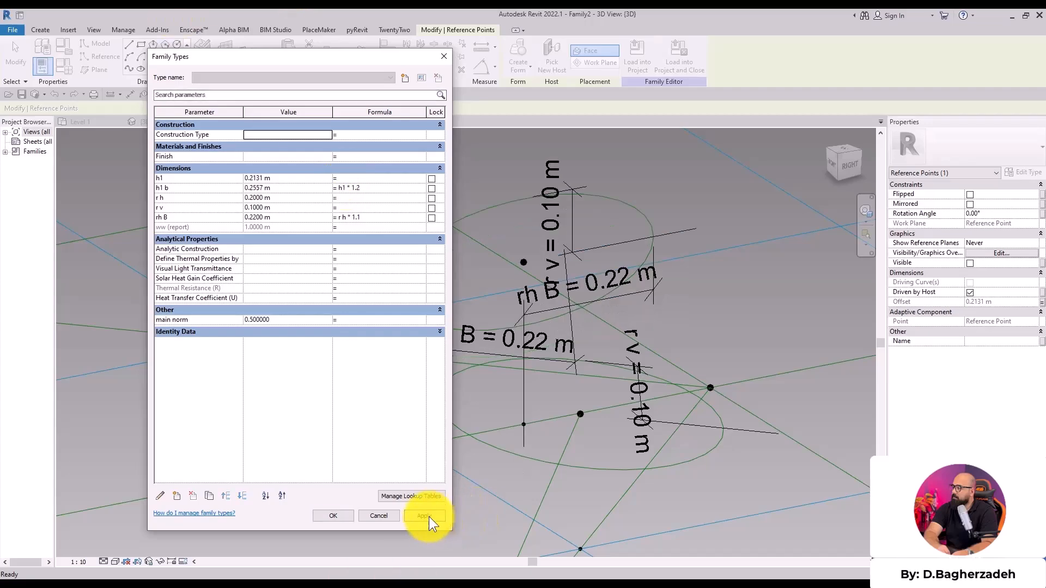
click(330, 515)
- Create a curved solid form through the two branch ellipses and the raised central ellipse
click(448, 377)
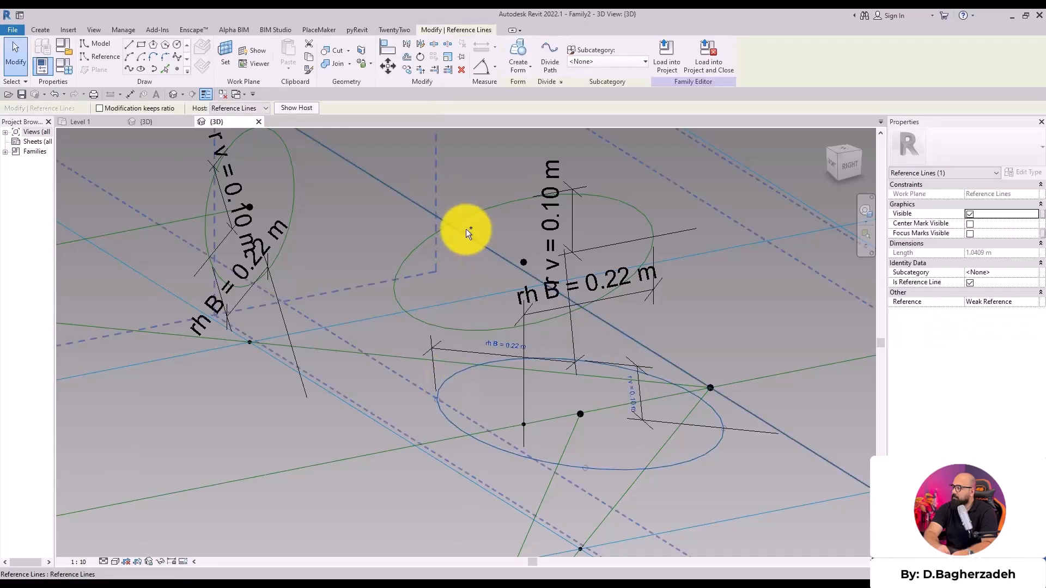
ctrl+click(420, 216)
ctrl+click(296, 182)
click(522, 51)
scroll(395, 257, down, 3)
shift+middle_drag(410, 275, 496, 317)
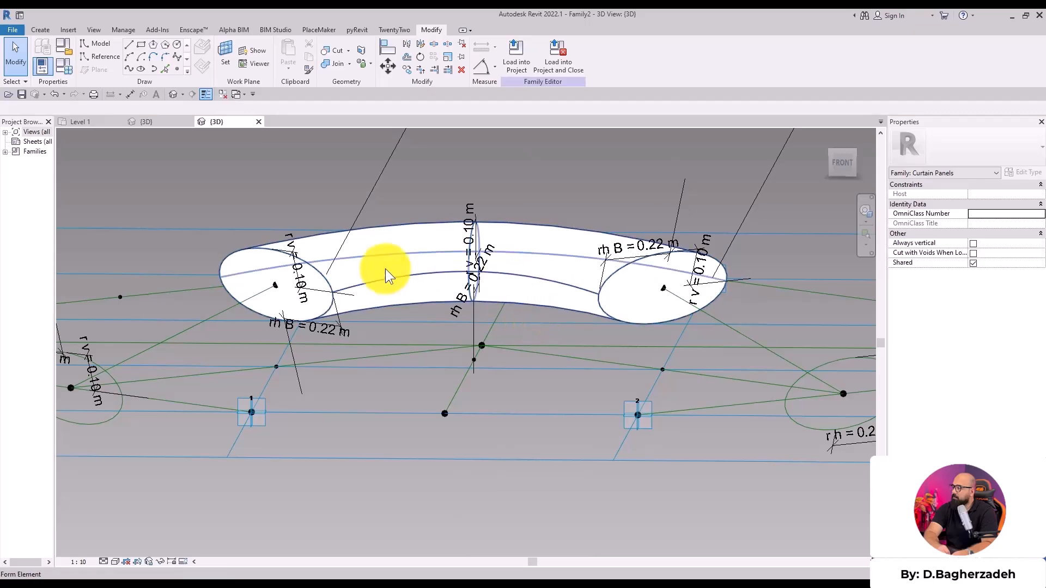
shift+middle_drag(233, 332, 448, 332)
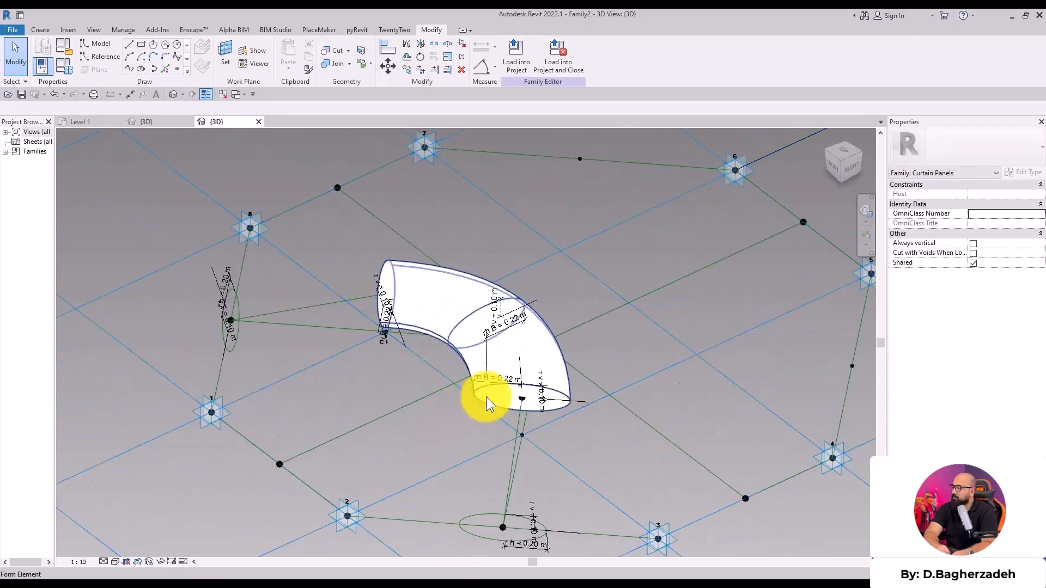
- Create a solid arm on each side, joining each branch ellipse to its outer edge ellipse
click(478, 402)
shift+middle_drag(434, 456, 584, 456)
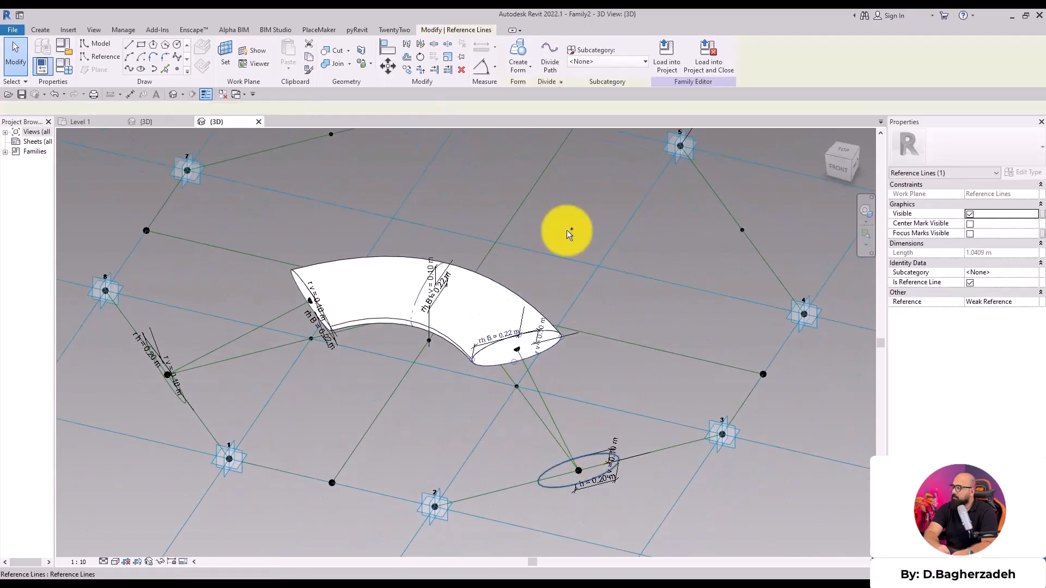
click(527, 43)
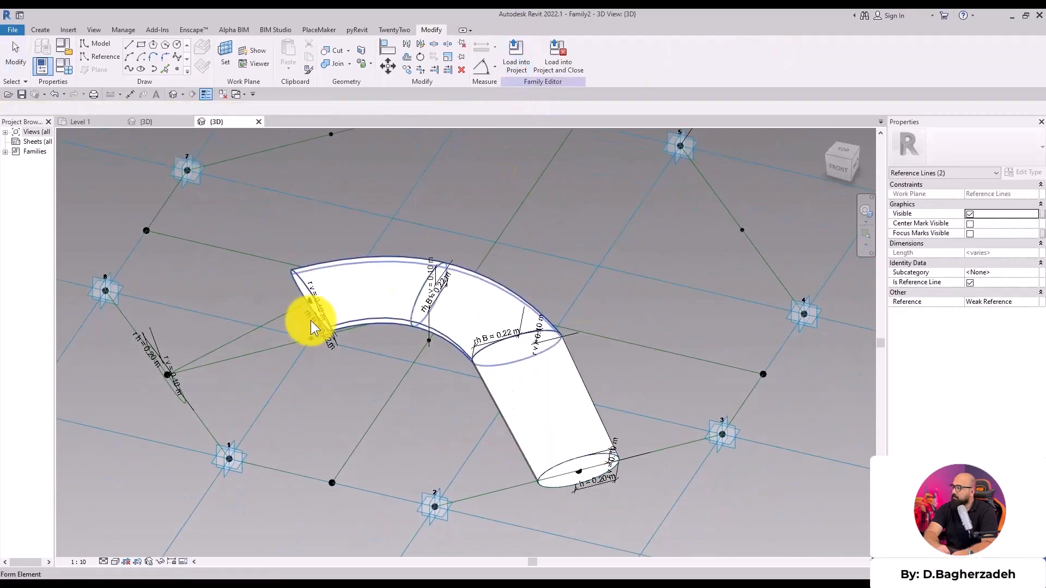
click(302, 277)
shift+middle_drag(165, 361, 204, 404)
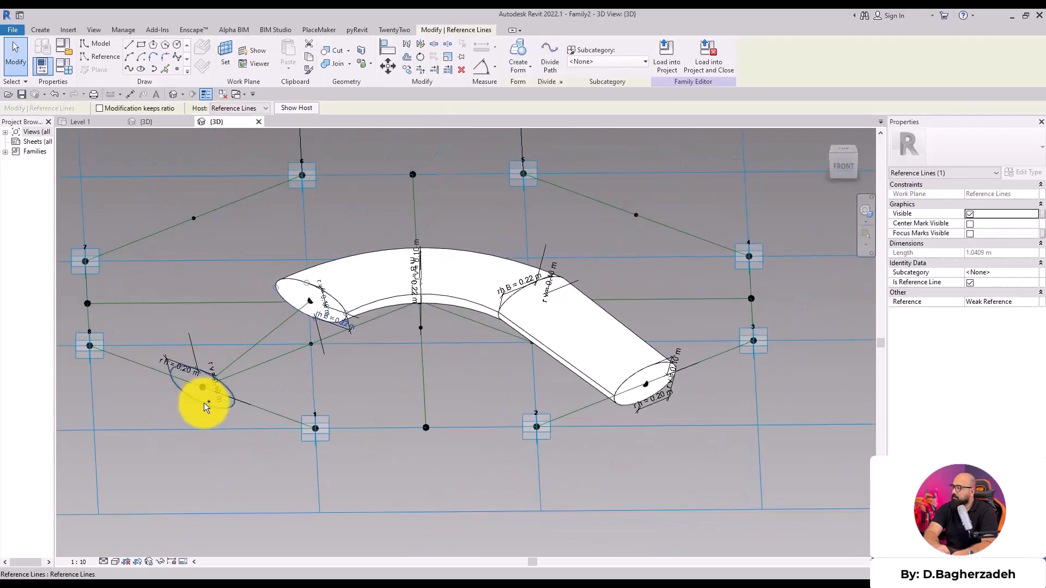
click(519, 51)
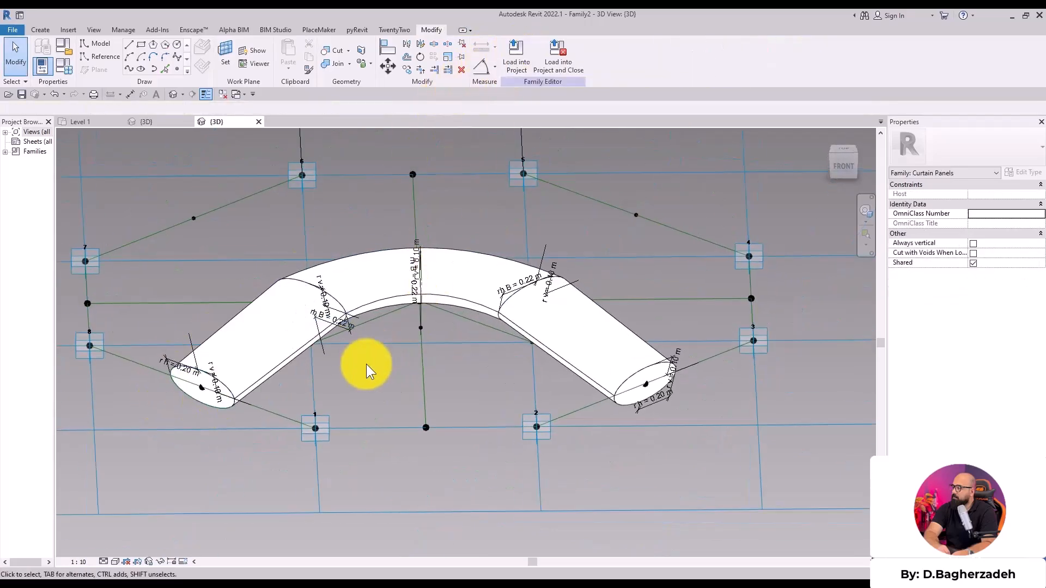
- Move a branch ellipse's host point along its reference line to a normalized curve parameter of about 0.431
shift+middle_drag(458, 368, 382, 390)
scroll(282, 341, up, 3)
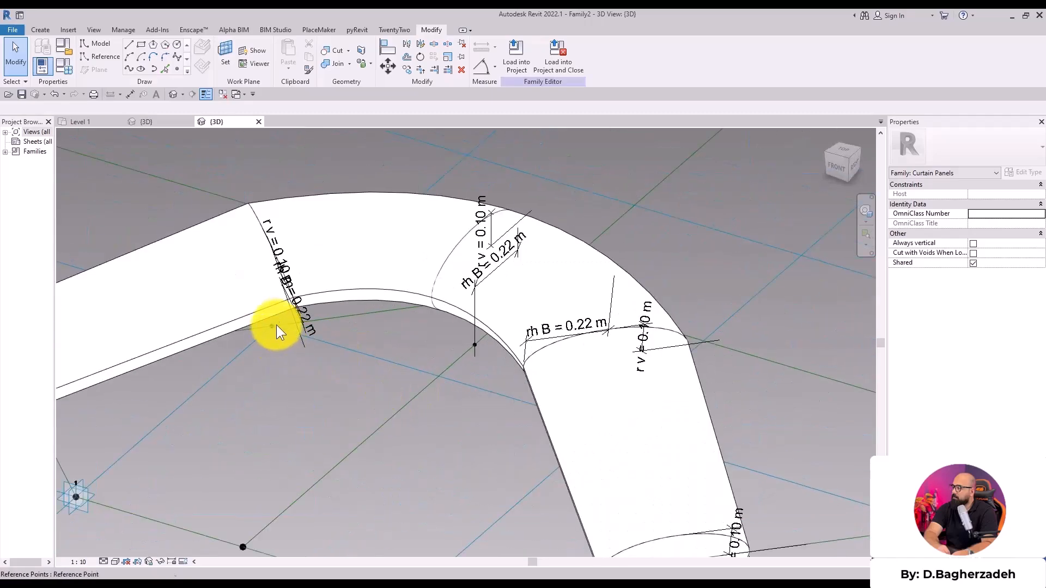
click(271, 326)
drag(272, 327, 370, 348)
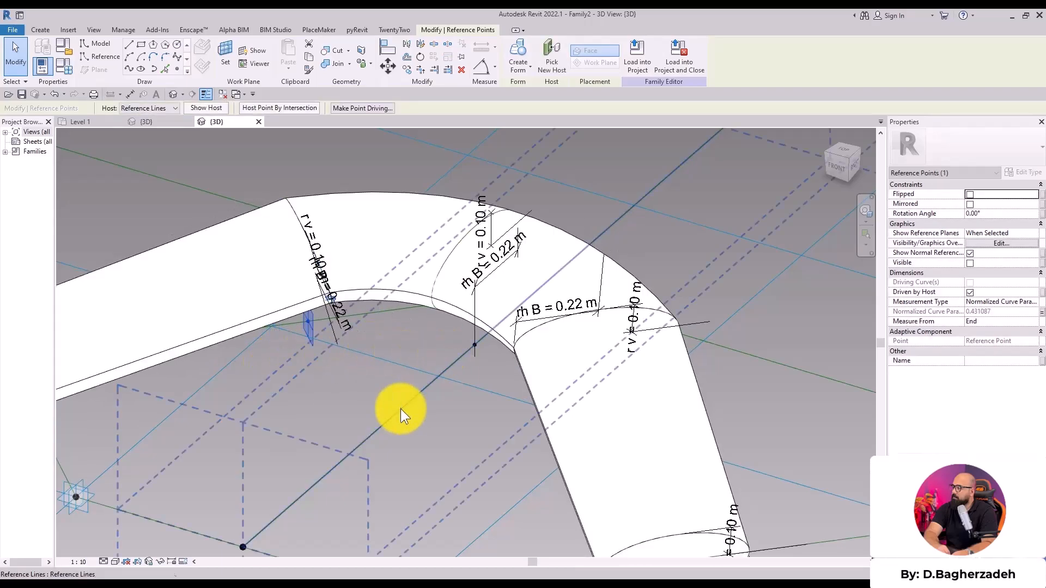
- Shift the central ellipse's host point along the middle reference line and set its normalized curve parameter to 0.4
shift+middle_drag(449, 373, 434, 341)
drag(475, 343, 493, 329)
shift+middle_drag(695, 268, 806, 220)
click(846, 158)
scroll(519, 348, up, 5)
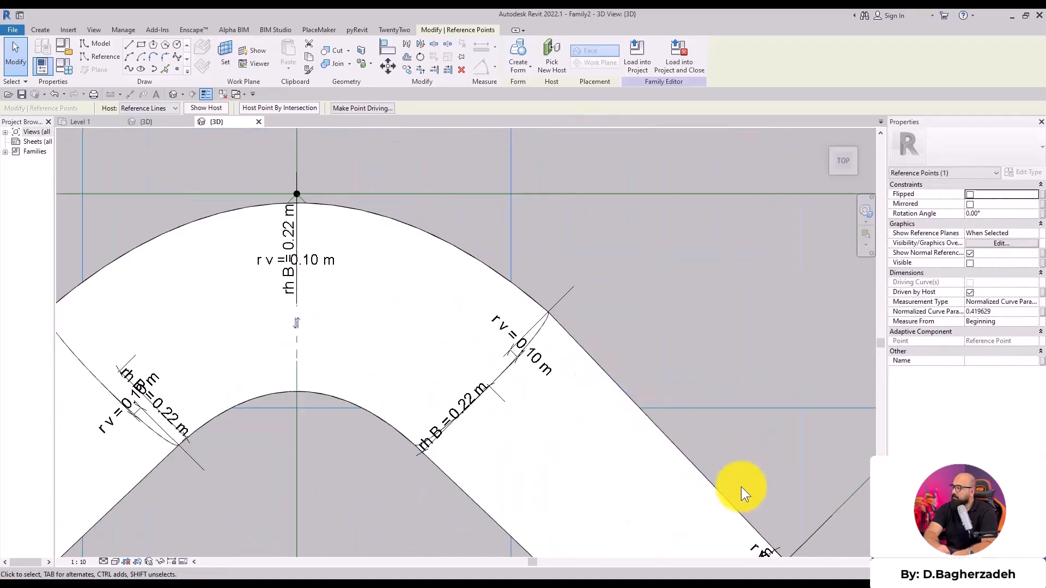
scroll(476, 476, down, 5)
shift+middle_drag(477, 476, 229, 163)
shift+middle_drag(434, 267, 402, 298)
scroll(400, 297, up, 4)
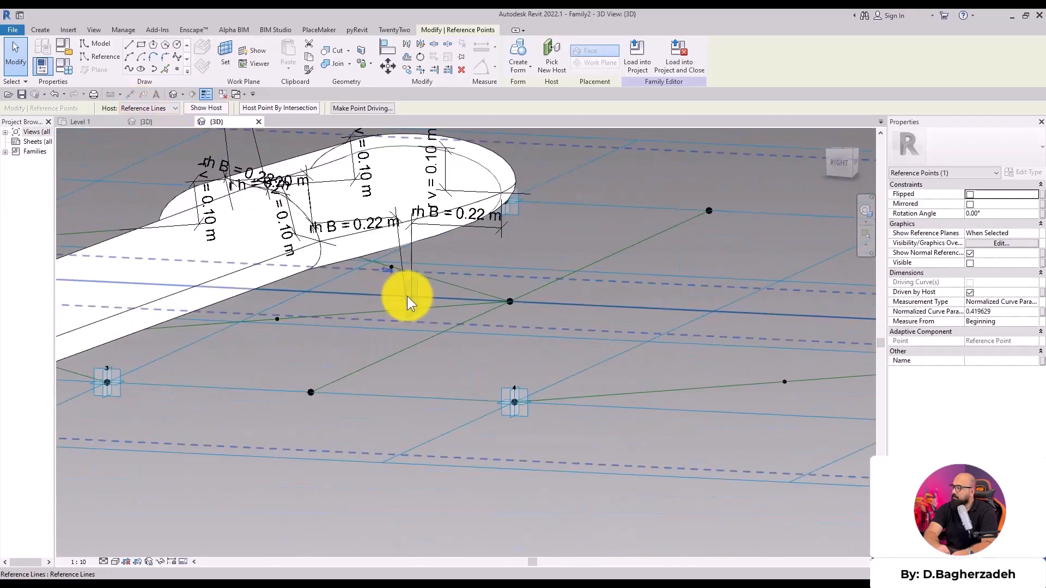
click(1030, 313)
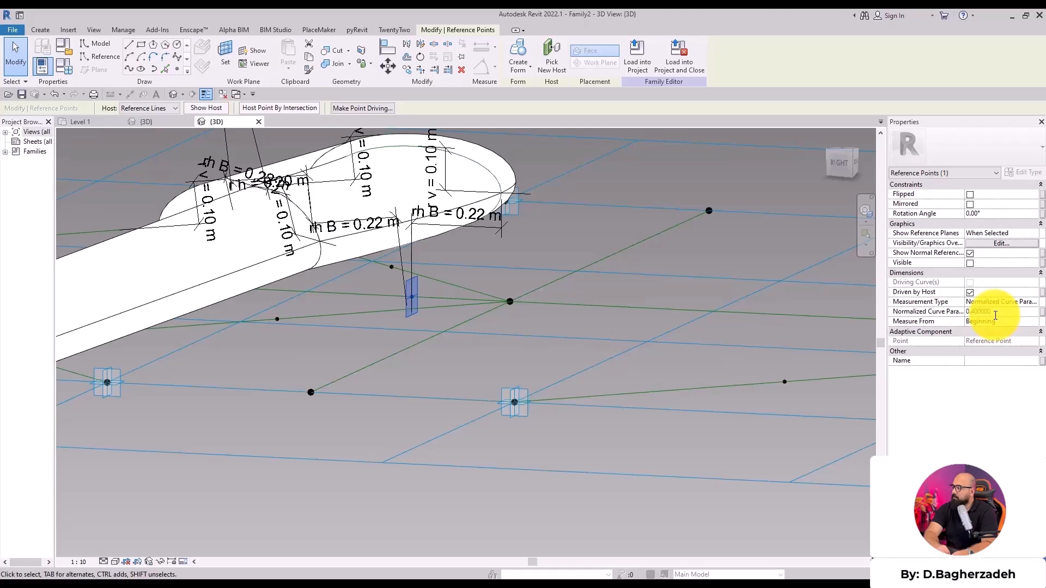
- Try the central host point at about 0.485 along its reference line, then return its normalized curve parameter to 0.4
shift+middle_drag(513, 304, 431, 296)
drag(393, 298, 520, 296)
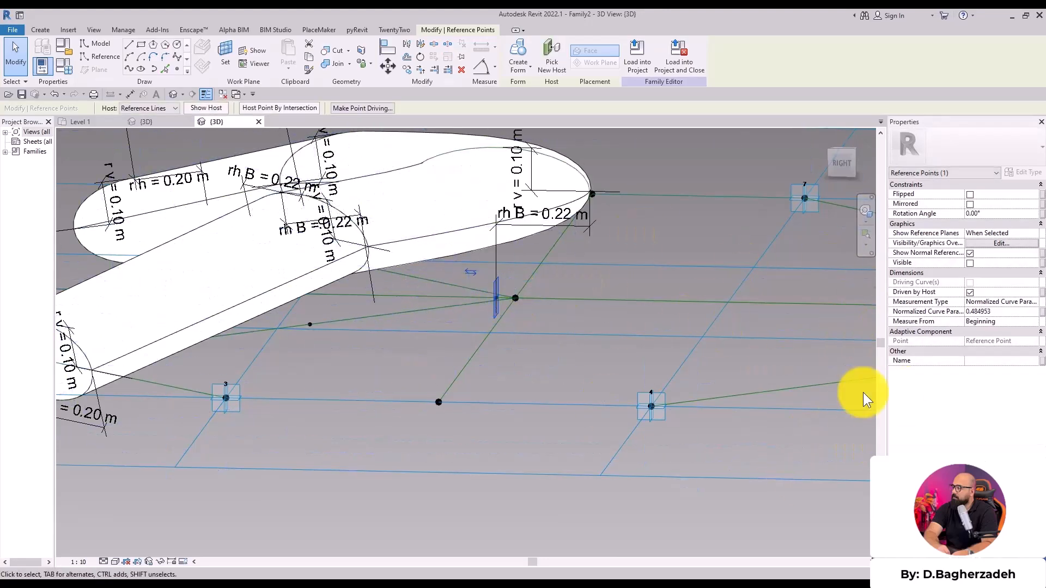
shift+middle_drag(691, 401, 708, 376)
click(1018, 303)
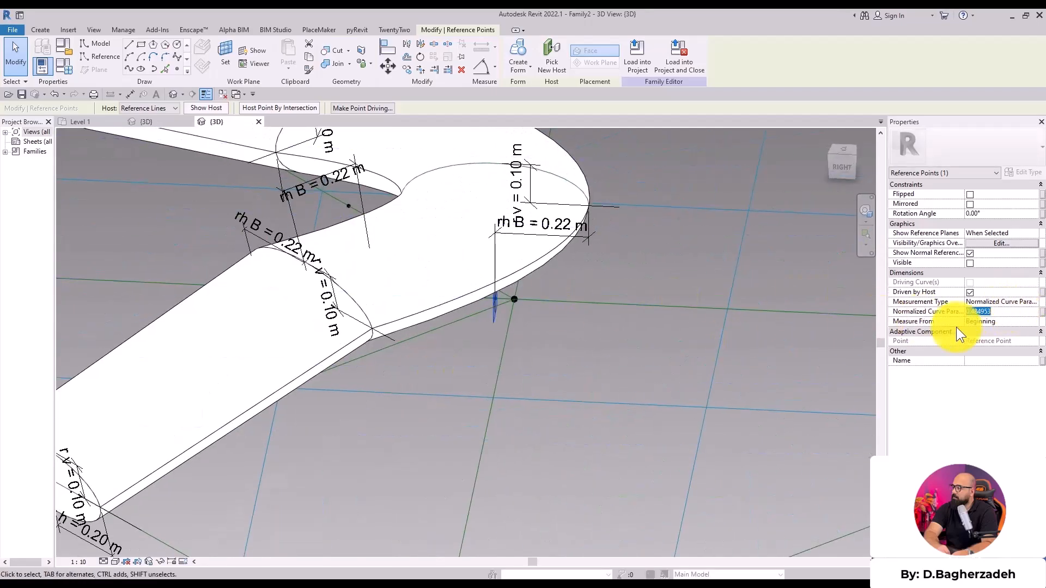
- Move the branch ellipse's host point along its reference line to about 0.448, then to about 0.367, comparing the bend's shape
shift+middle_drag(117, 334, 303, 351)
click(233, 330)
scroll(223, 342, down, 1)
middle_drag(223, 342, 407, 390)
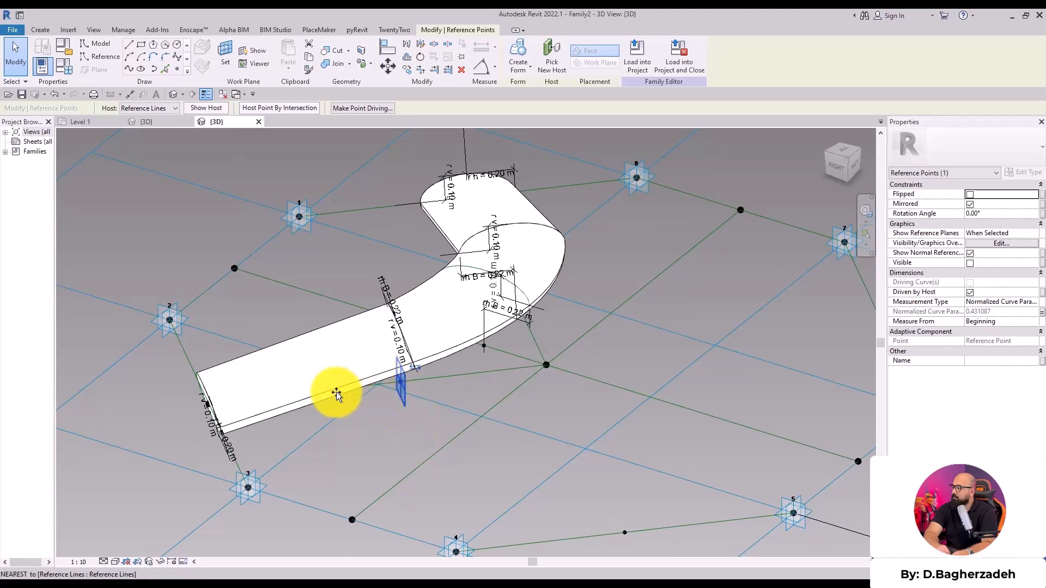
drag(402, 387, 402, 404)
shift+middle_drag(381, 387, 547, 539)
shift+middle_drag(278, 382, 335, 327)
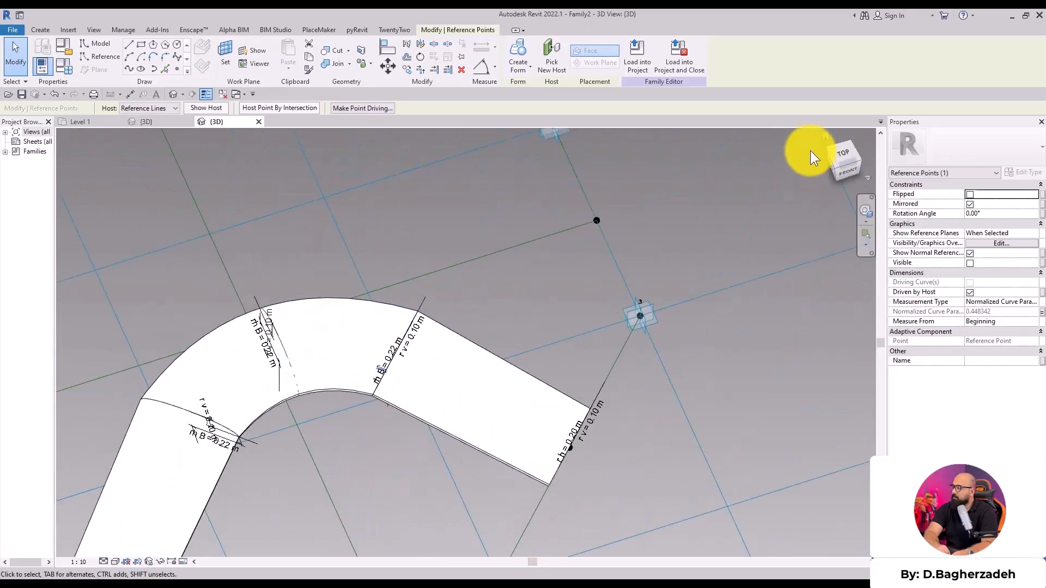
click(842, 155)
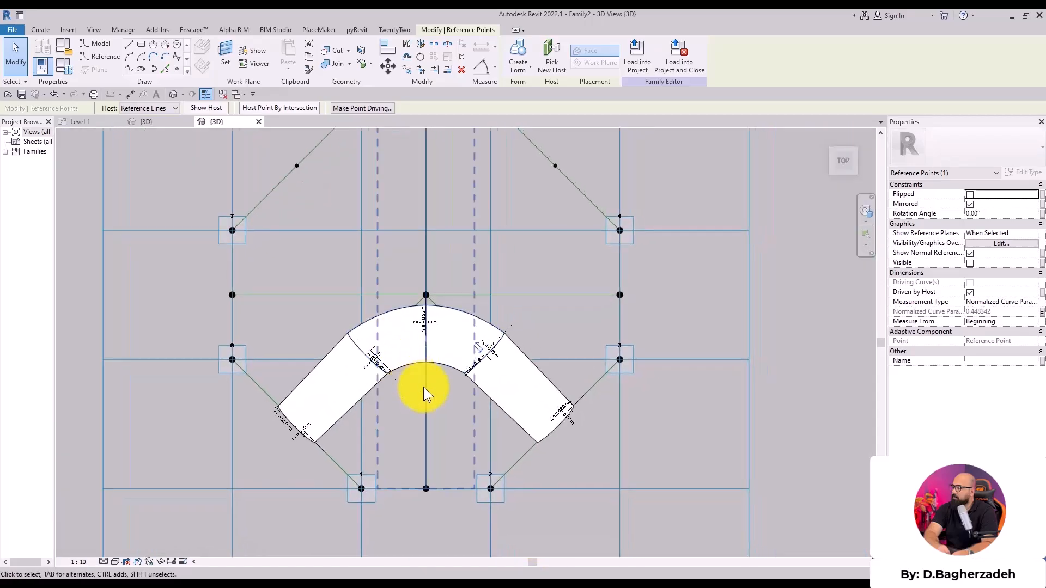
shift+middle_drag(374, 476, 476, 381)
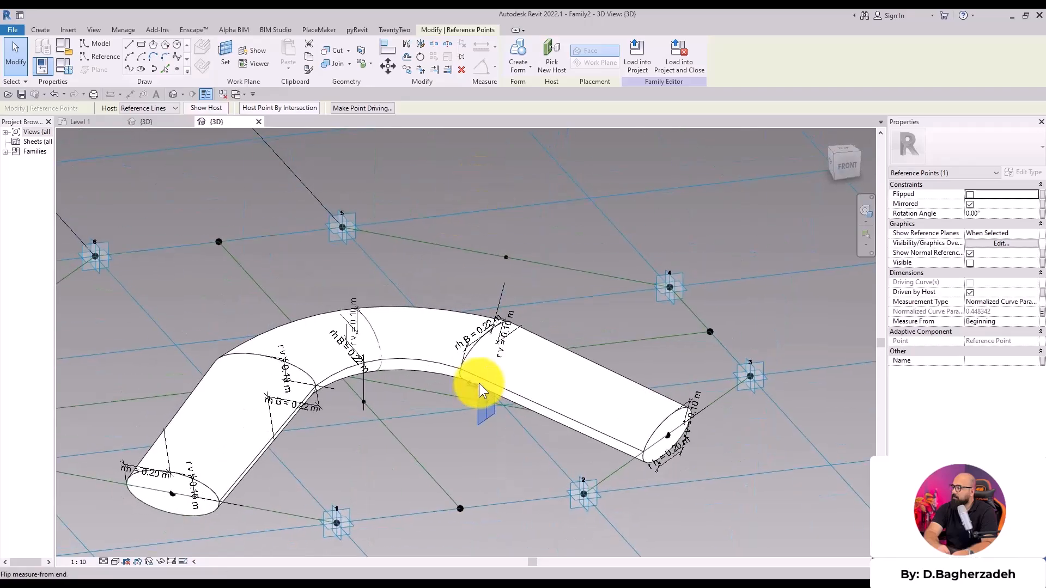
drag(479, 411, 457, 416)
click(480, 424)
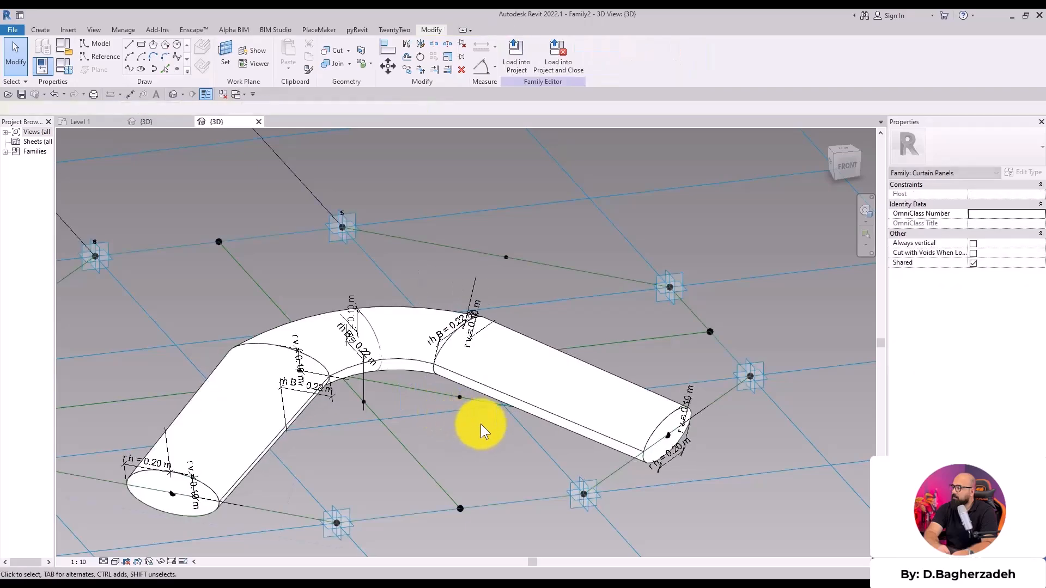
click(460, 398)
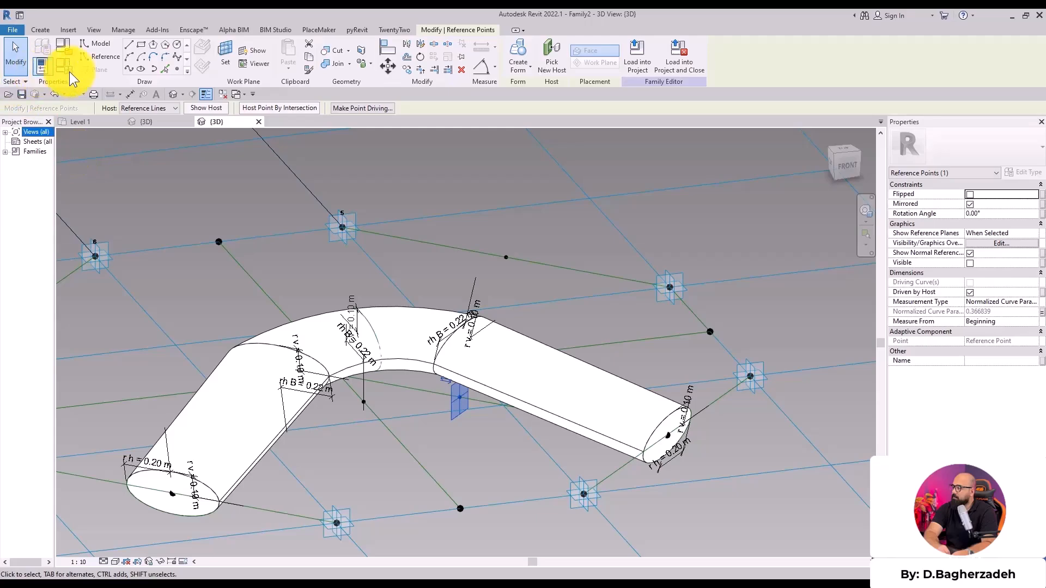
- Set the main norm parameter to 0.4 in the family types
click(64, 65)
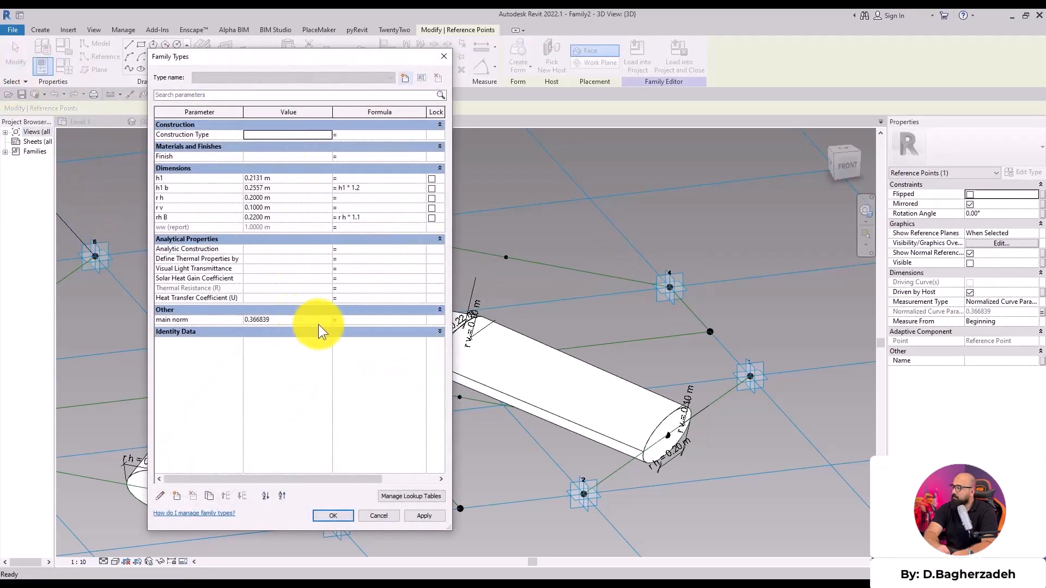
click(308, 322)
text(.4)
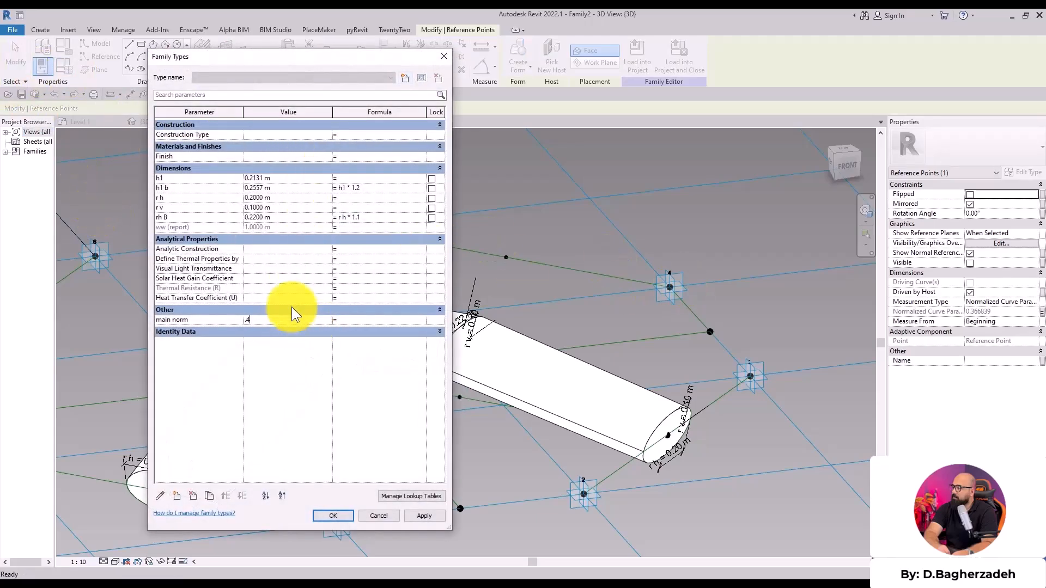
click(441, 515)
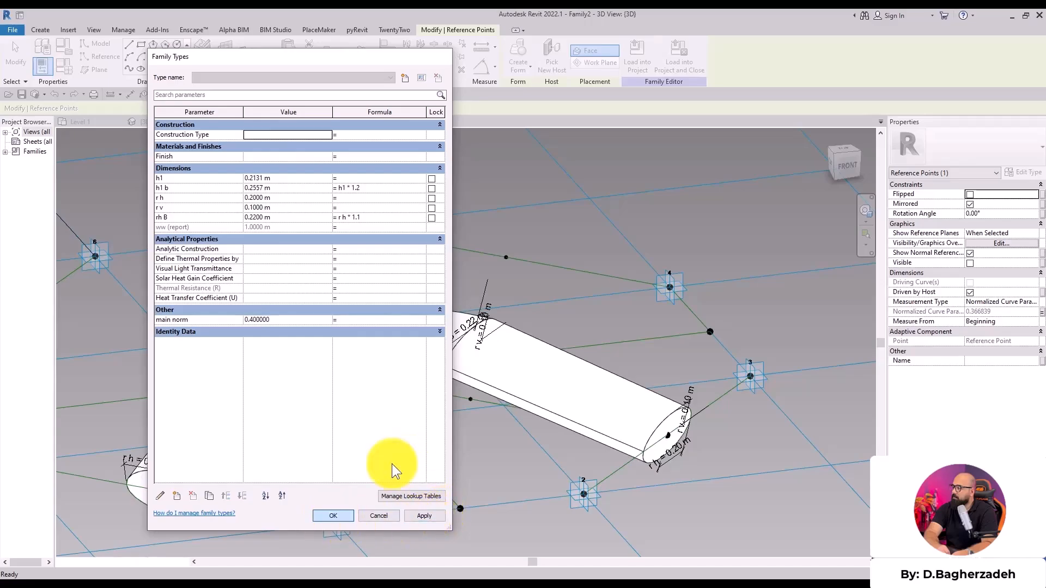
click(333, 516)
- Set the normalized curve parameter of the central ellipse's host point to 0.42 and check the bend from above
shift+middle_drag(523, 350, 363, 376)
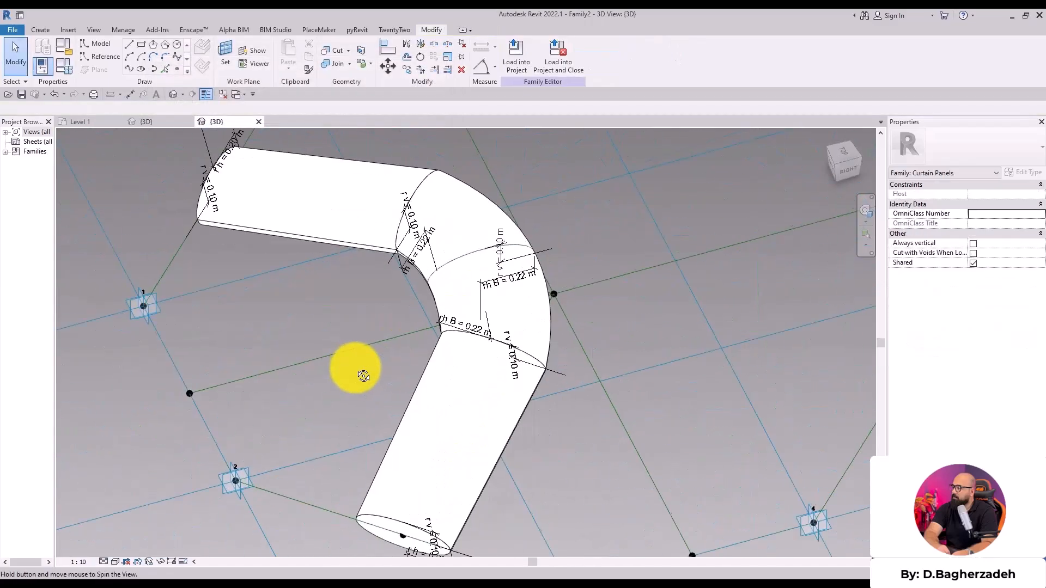
scroll(531, 300, up, 2)
shift+middle_drag(539, 355, 544, 439)
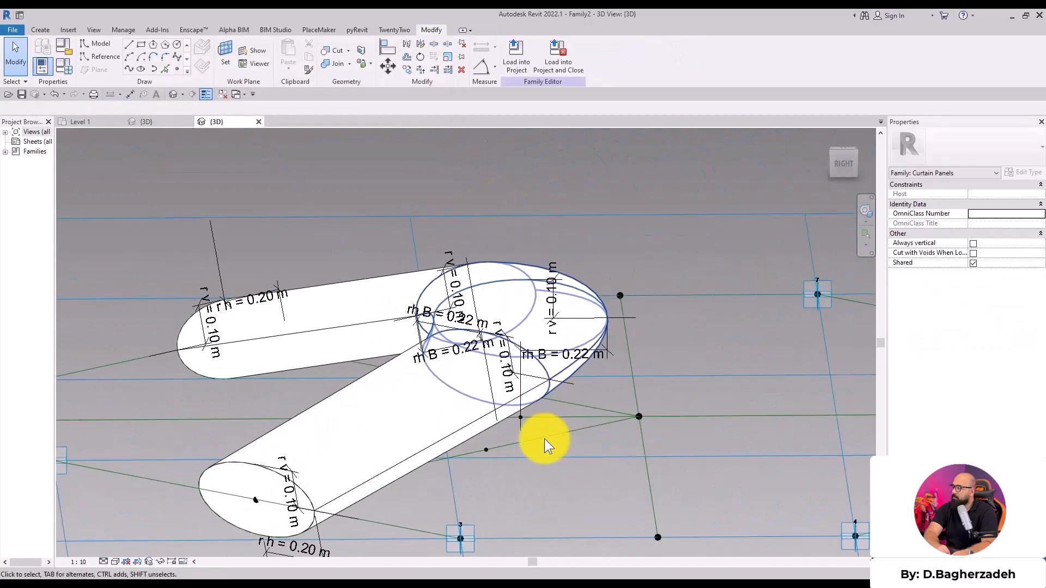
click(519, 420)
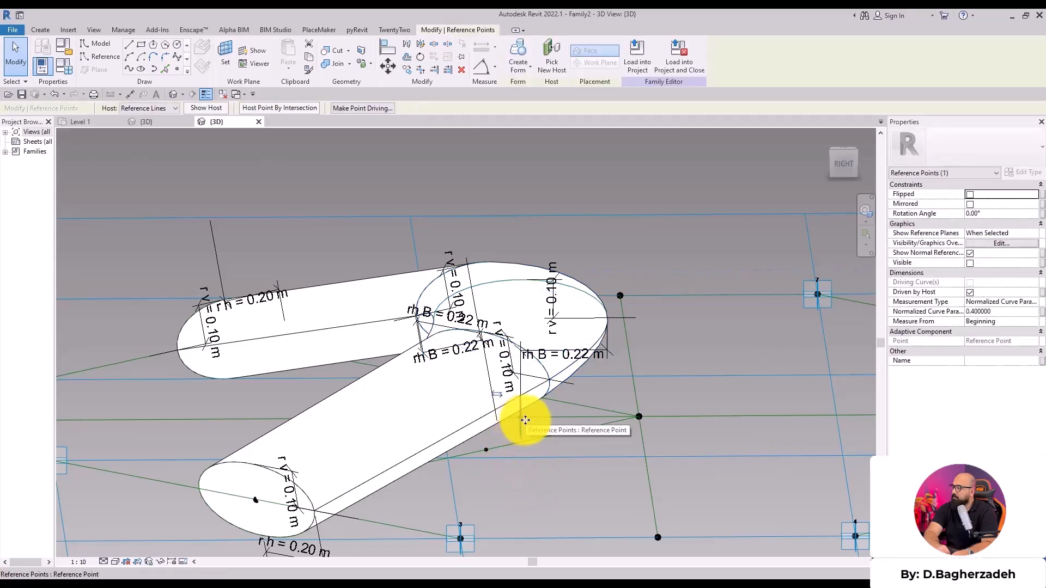
click(1014, 311)
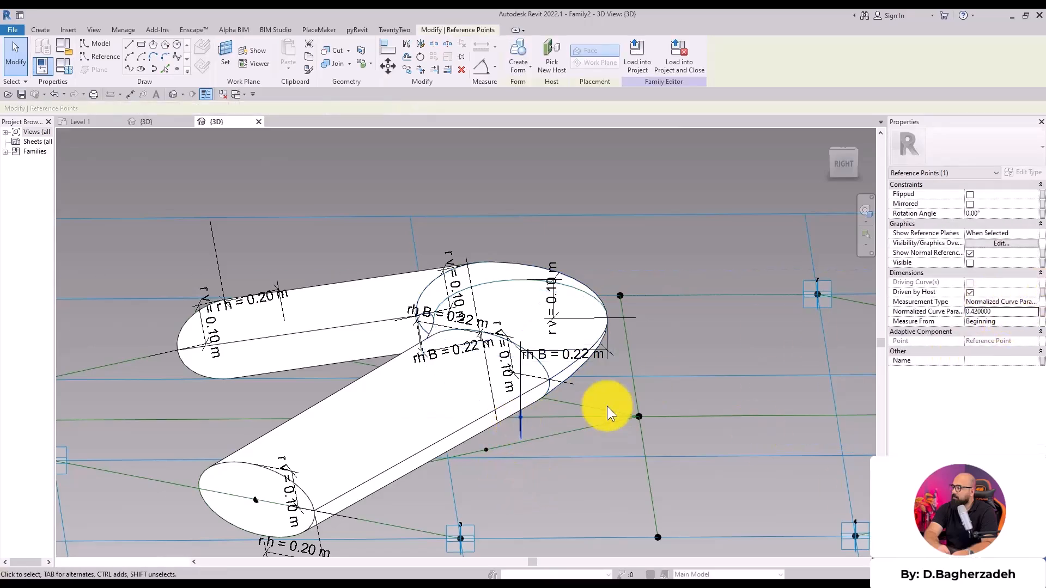
shift+middle_drag(336, 248, 542, 397)
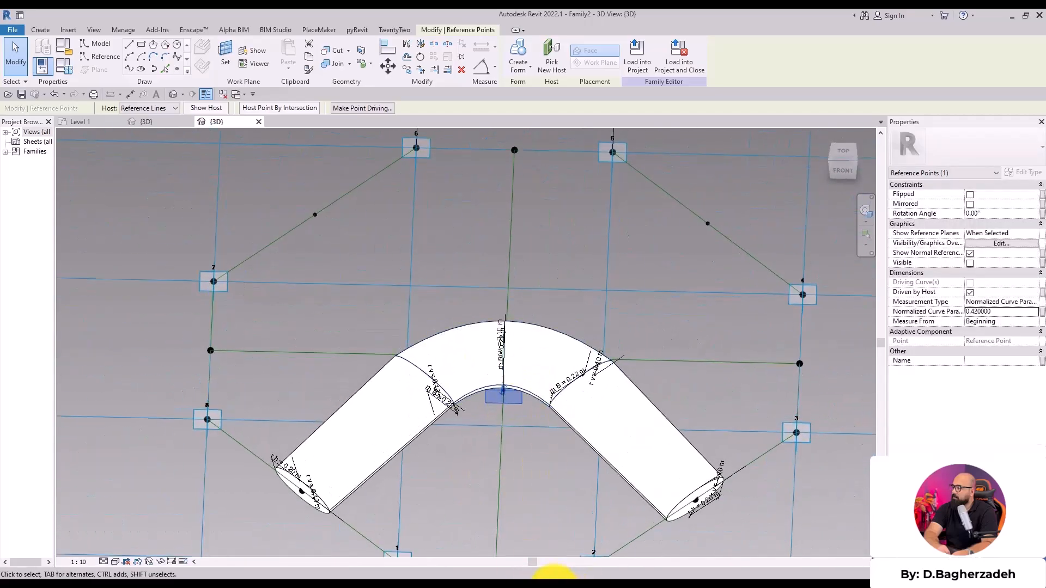
- Compare the curved branch with the reference facade image, viewing the branch and the octagon's adaptive points from several angles
click(554, 576)
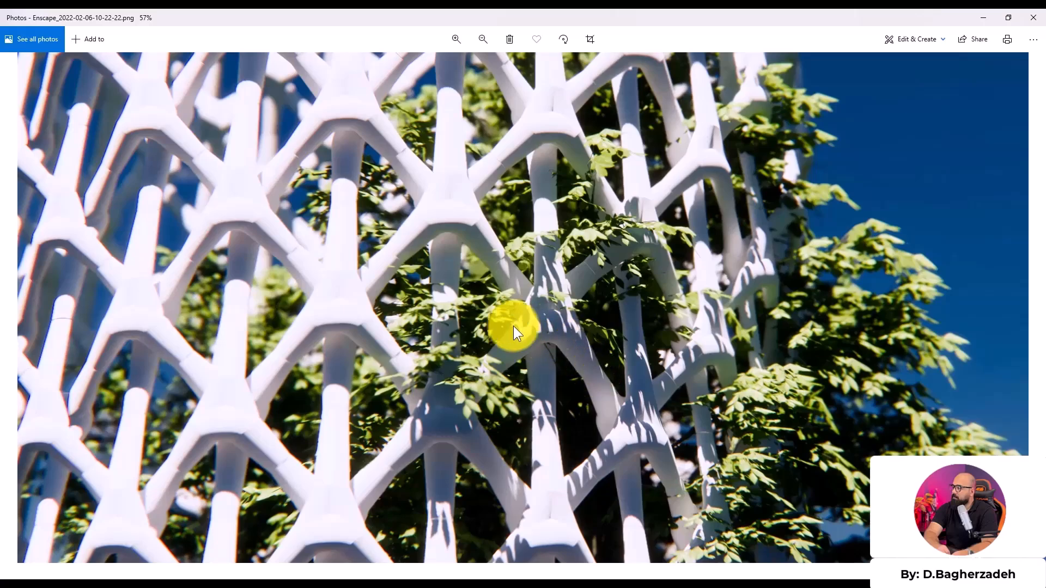
click(983, 17)
shift+middle_drag(657, 220, 770, 263)
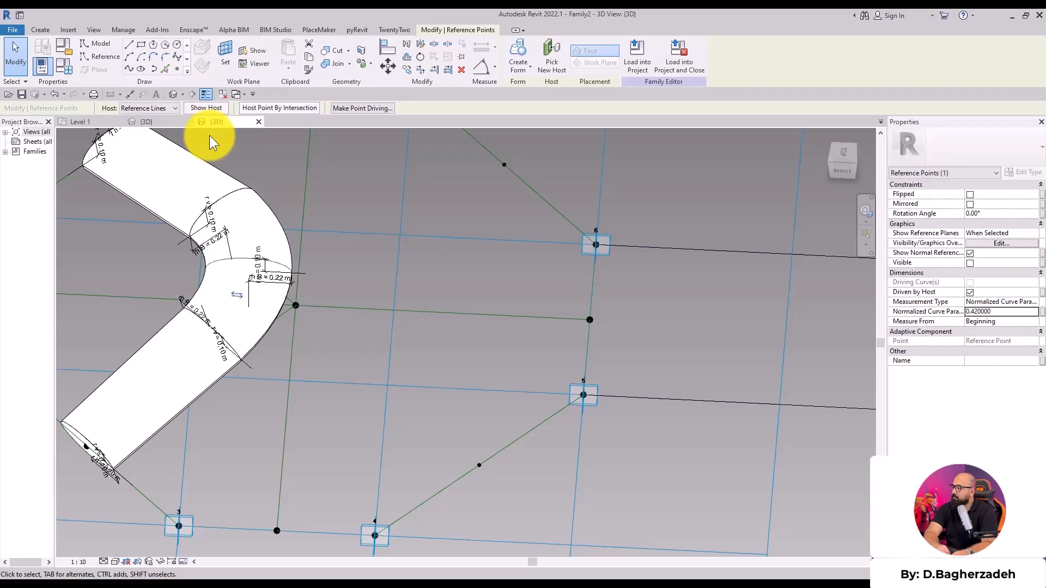
scroll(311, 273, down, 2)
shift+middle_drag(337, 264, 436, 316)
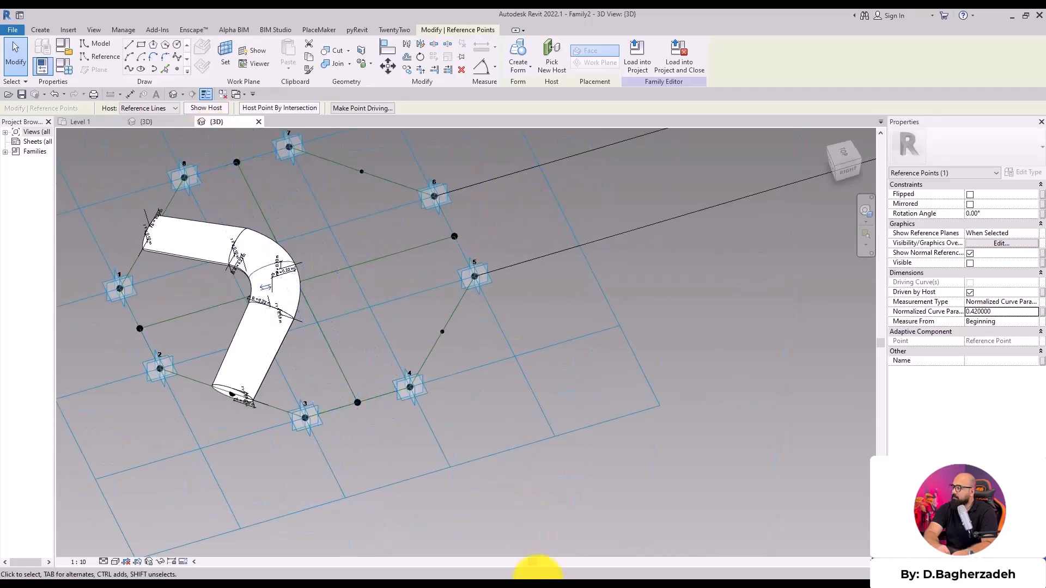
click(561, 587)
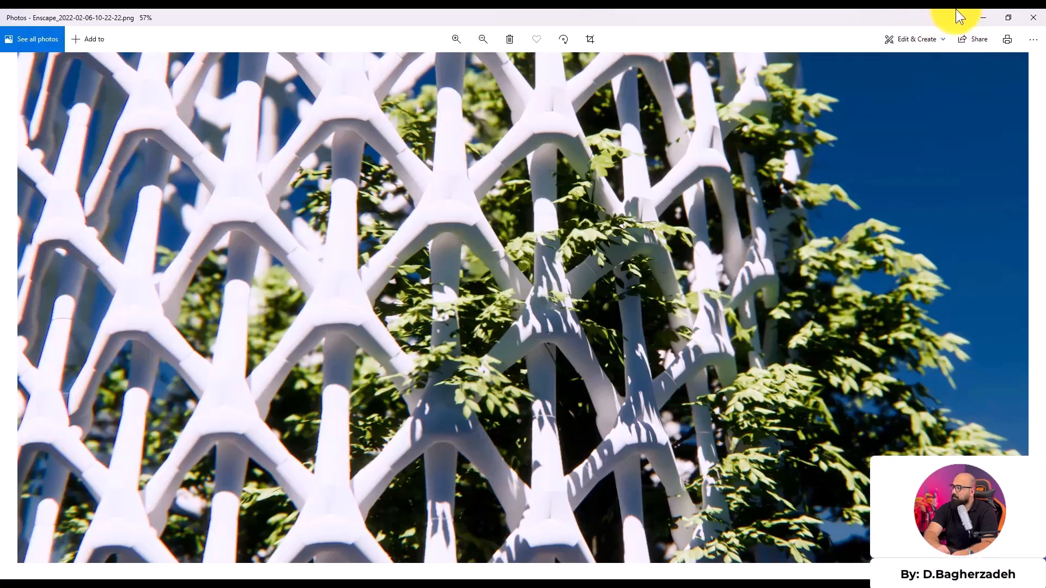
click(983, 17)
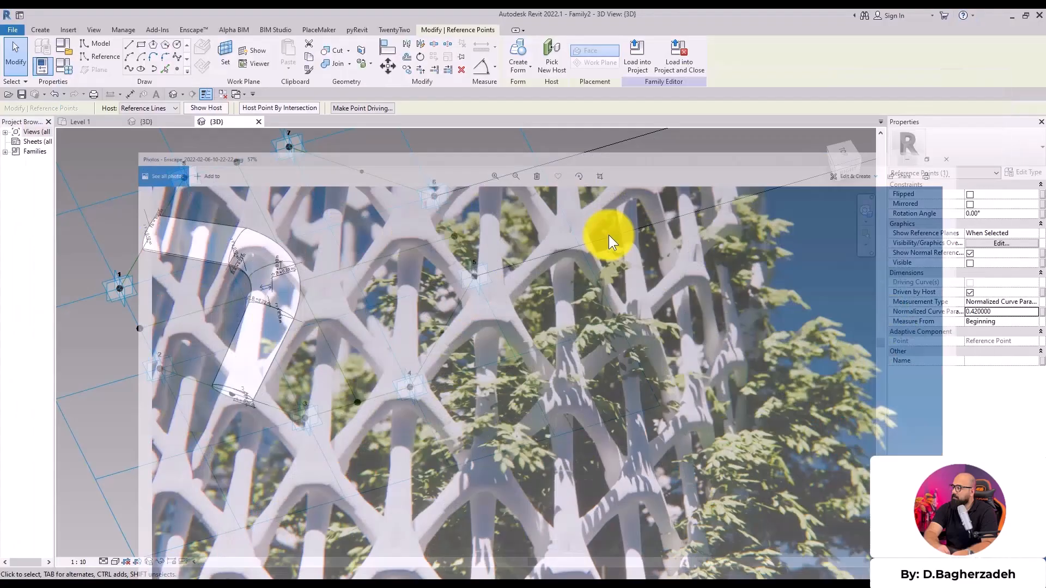
scroll(438, 243, up, 6)
shift+middle_drag(501, 266, 388, 297)
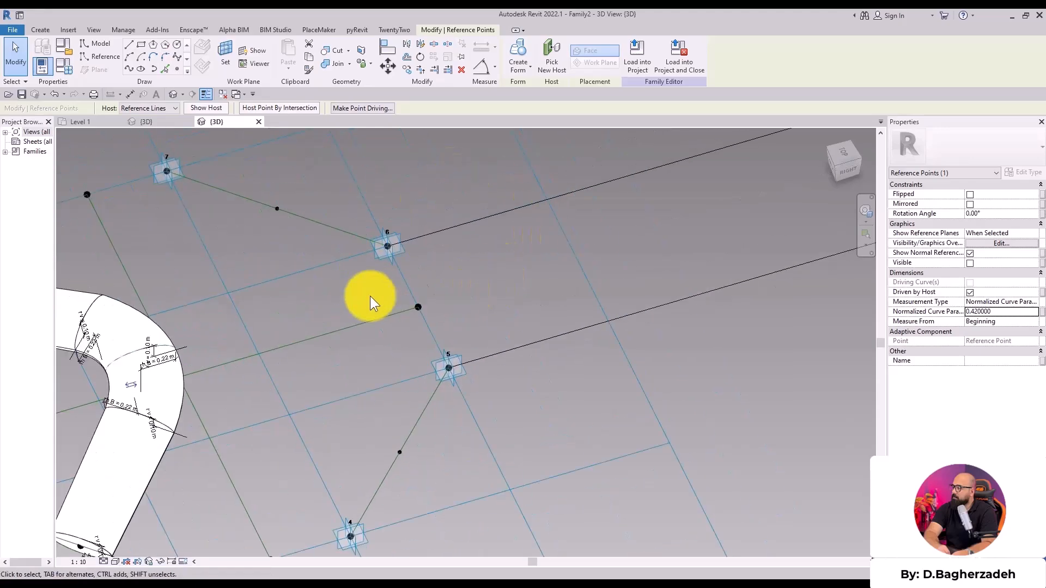
scroll(509, 355, down, 5)
scroll(350, 214, up, 5)
middle_drag(350, 215, 380, 294)
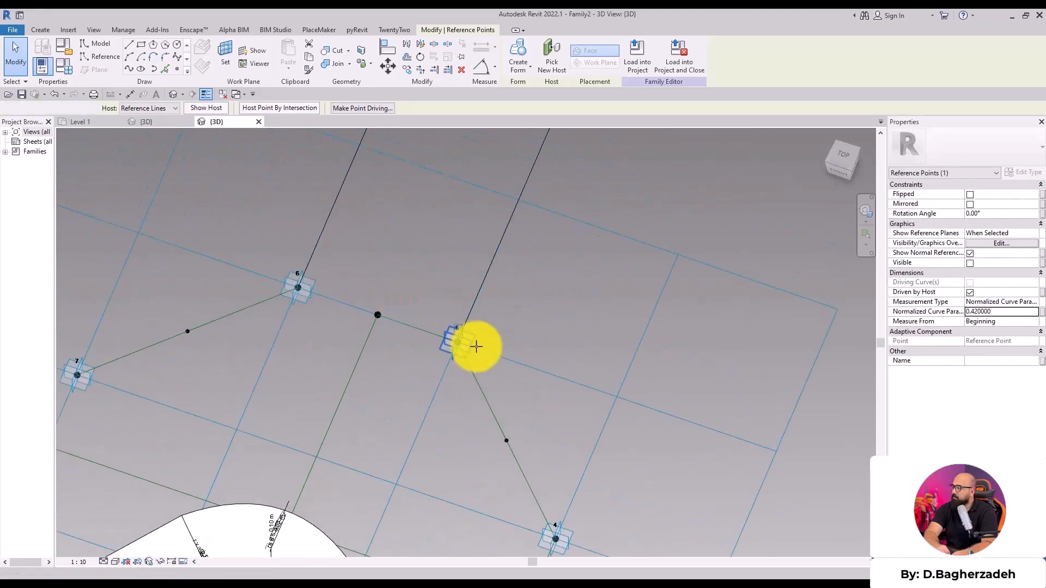
- Place reference points hosted on the work planes of placement points 5 and 6
key(Escape)
shift+middle_drag(485, 354, 502, 390)
click(490, 394)
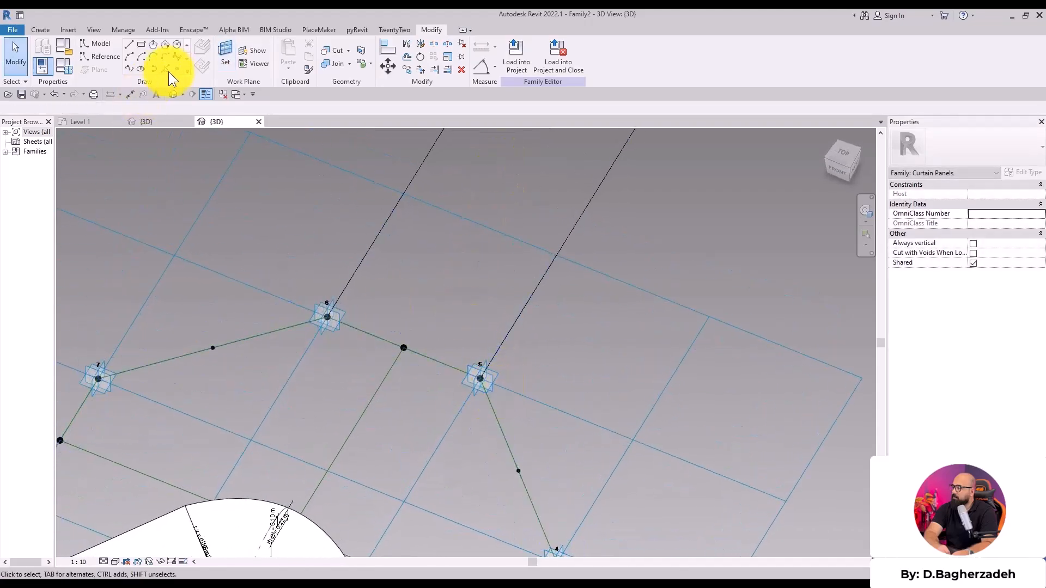
click(481, 380)
key(w)
key(p)
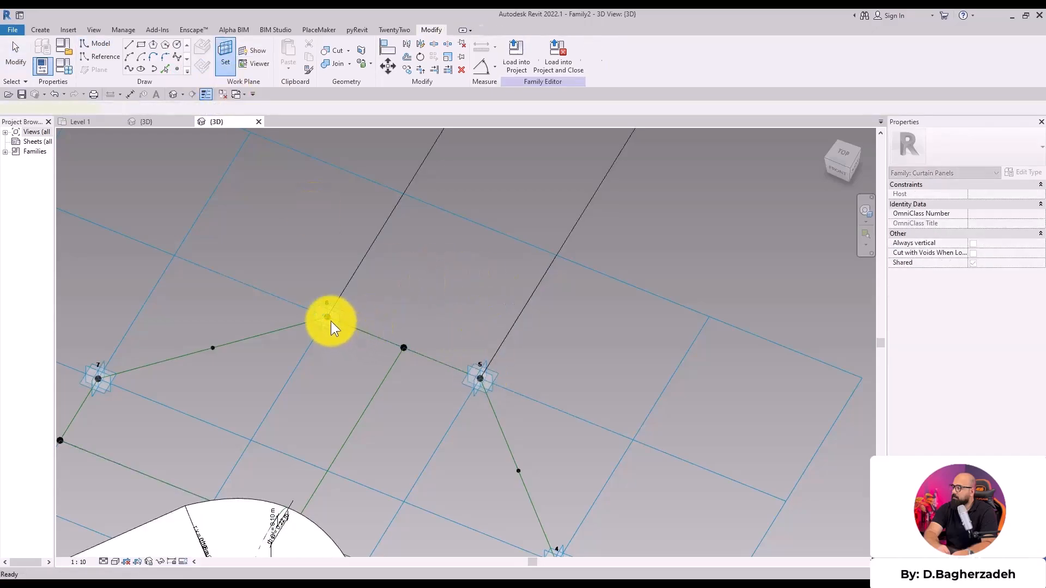
click(340, 333)
click(329, 319)
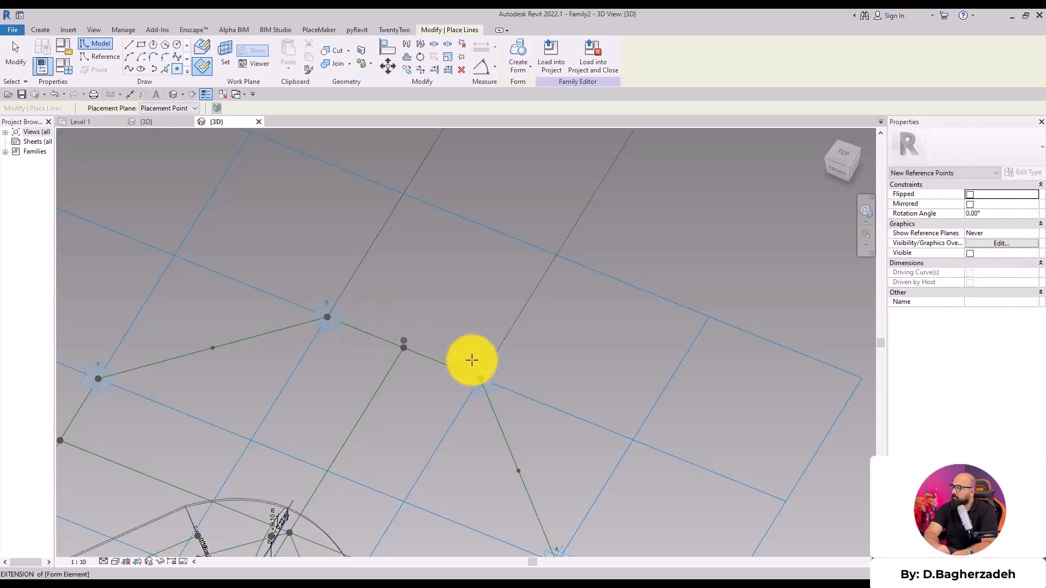
key(Escape)
key(Escape)
- Offset the new reference points outward from placement points 5 and 6, the one at point 5 by about 0.33 m
drag(480, 381, 517, 335)
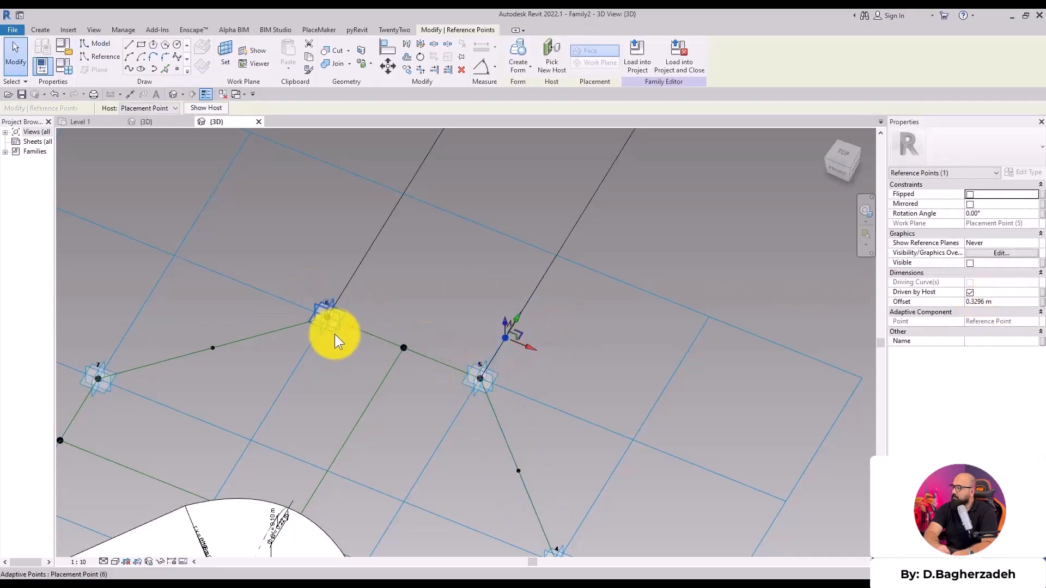
key(Escape)
click(332, 316)
drag(340, 297, 410, 276)
- Link the offset of both outer reference points to a new length parameter named ex offset
ctrl+drag(458, 304, 521, 345)
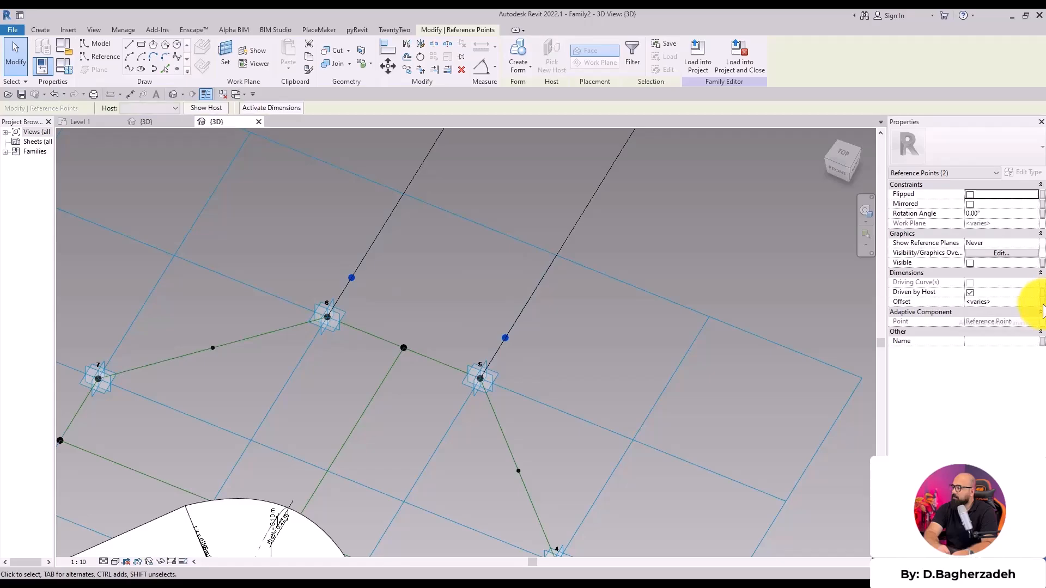
click(1041, 301)
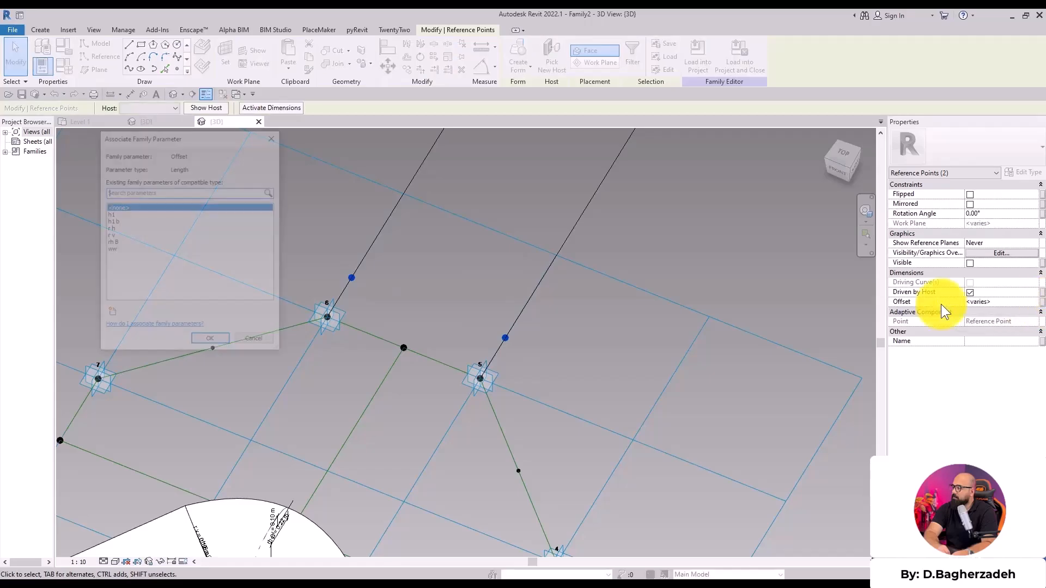
click(111, 315)
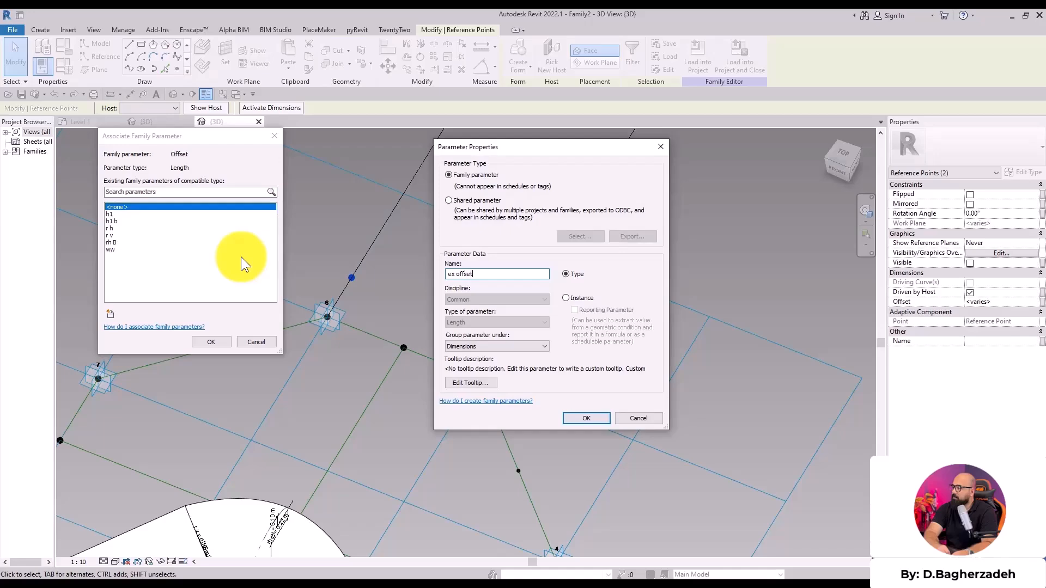
click(586, 418)
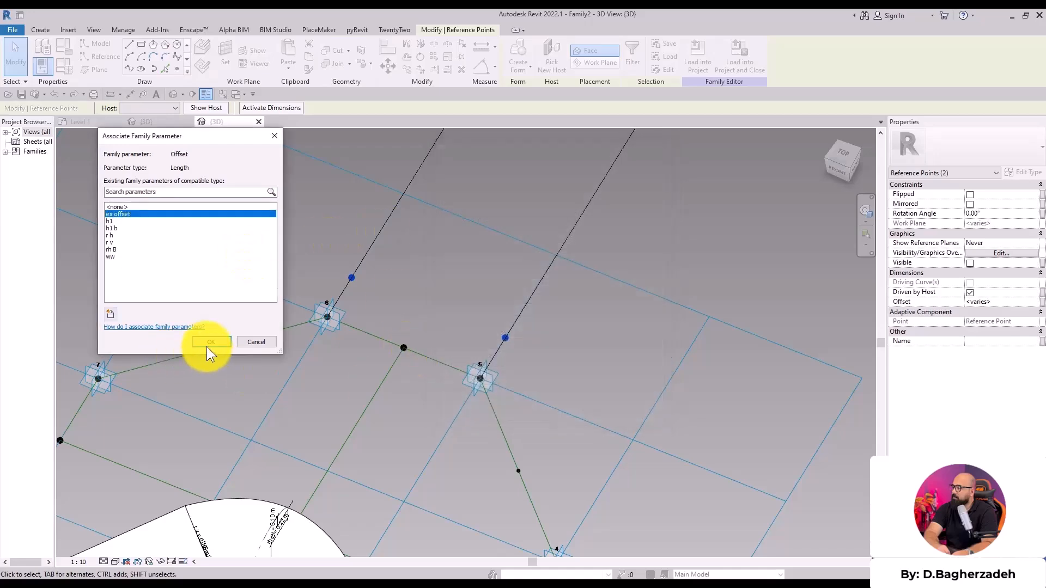
click(211, 342)
- Give the ex offset parameter the formula ww / 2 in the family types
click(63, 66)
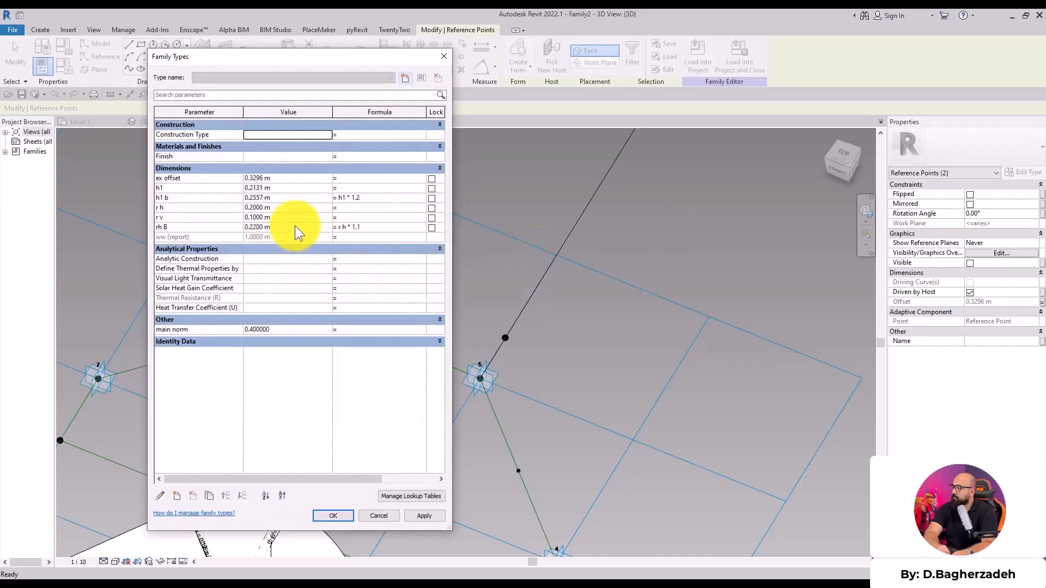
click(345, 179)
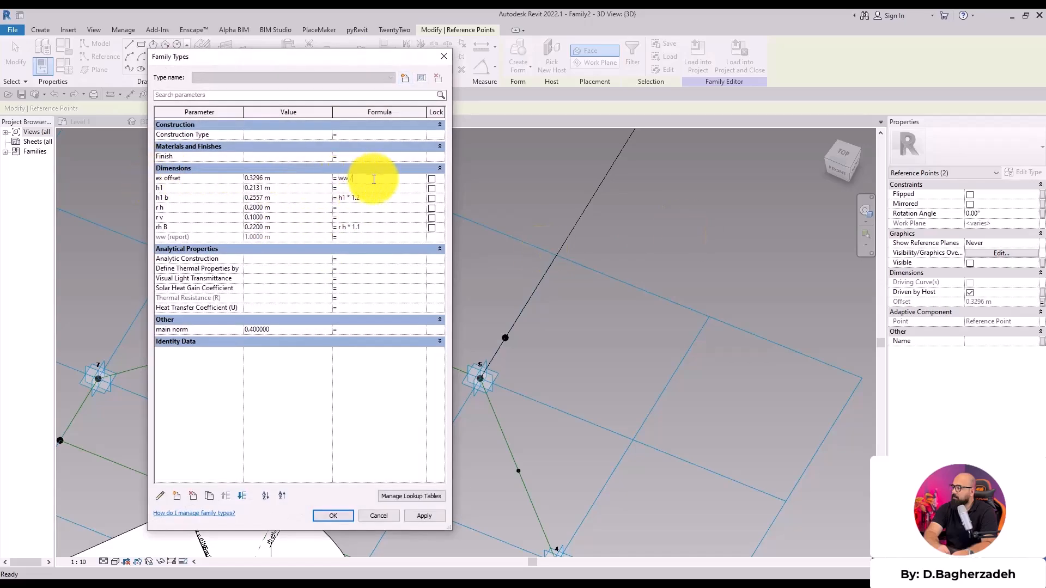
click(343, 514)
click(389, 334)
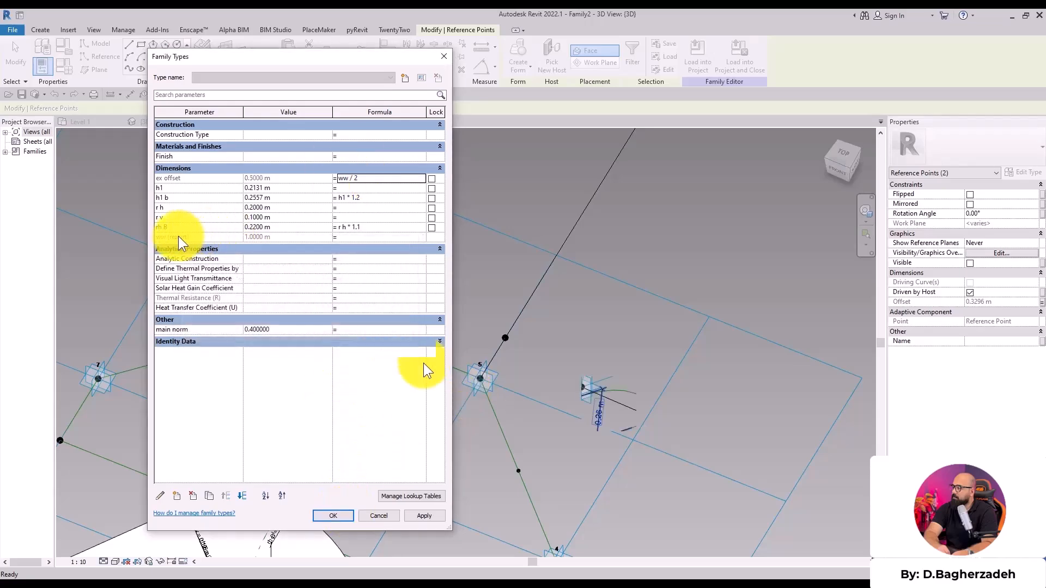
- Change ex offset to an instance parameter and apply the family type changes
click(185, 178)
click(159, 495)
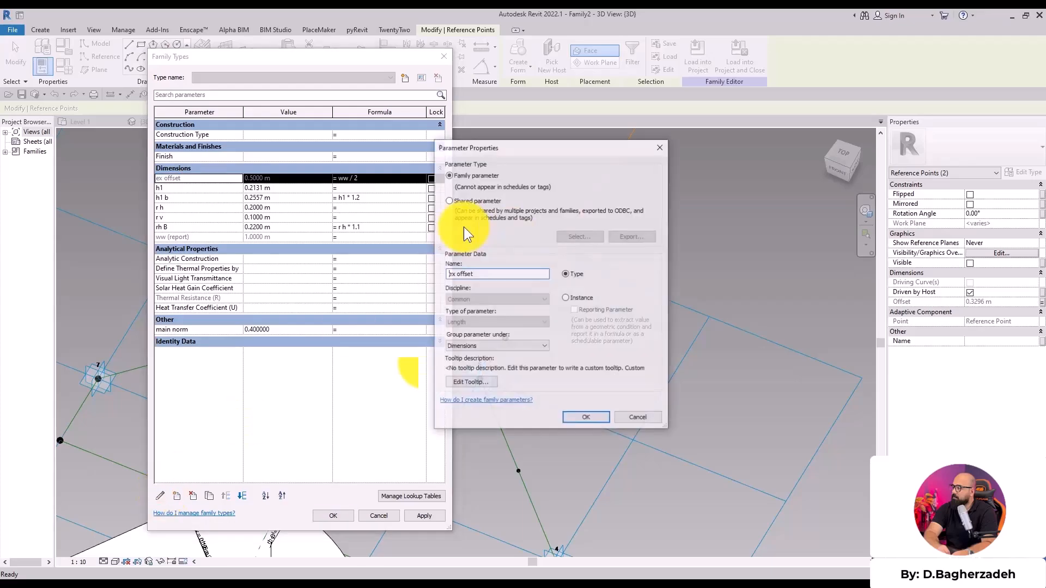
click(565, 297)
click(586, 416)
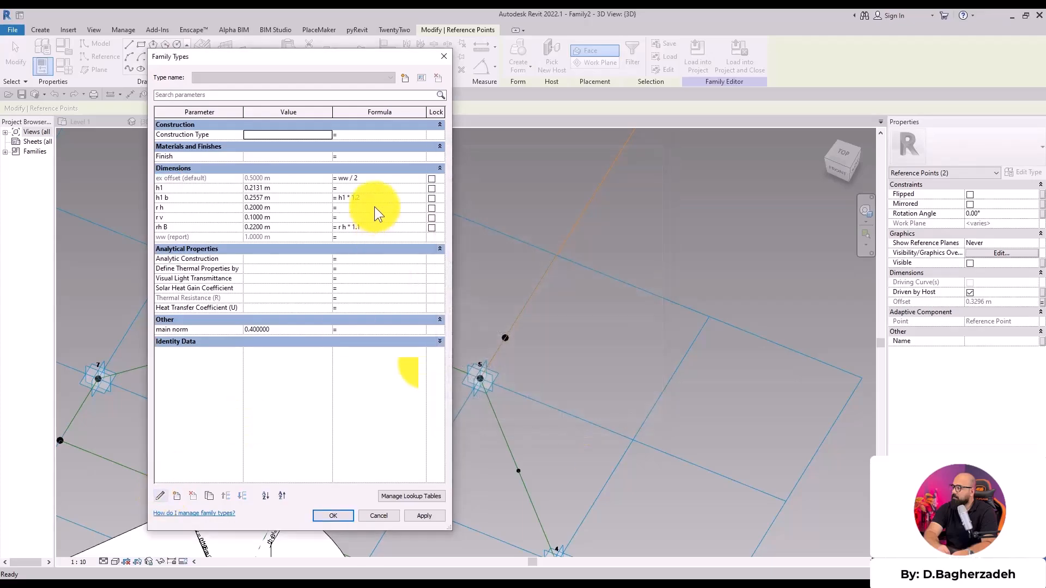
click(424, 516)
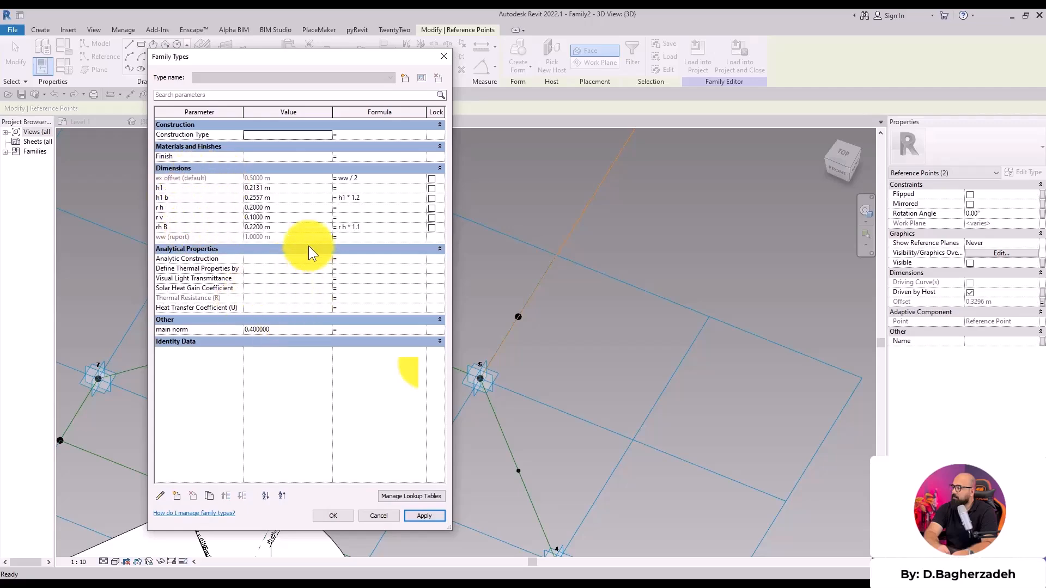
click(339, 512)
- Test the family with the tile pattern grid's horizontal and vertical spacing set to 2 m
click(594, 391)
shift+middle_drag(594, 391, 409, 304)
scroll(409, 304, down, 3)
click(573, 351)
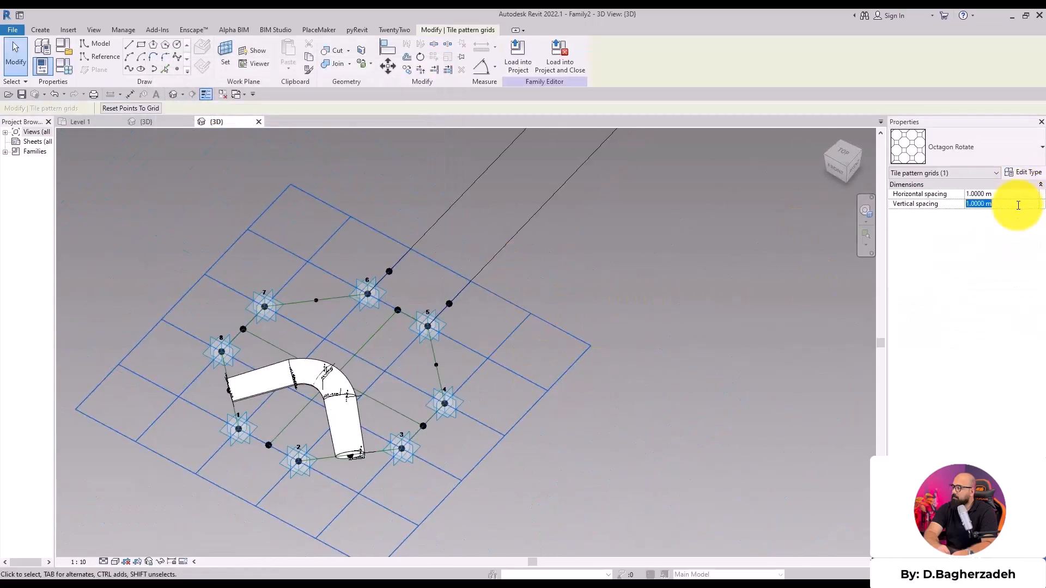
text(2)
scroll(704, 239, down, 2)
middle_drag(677, 257, 457, 332)
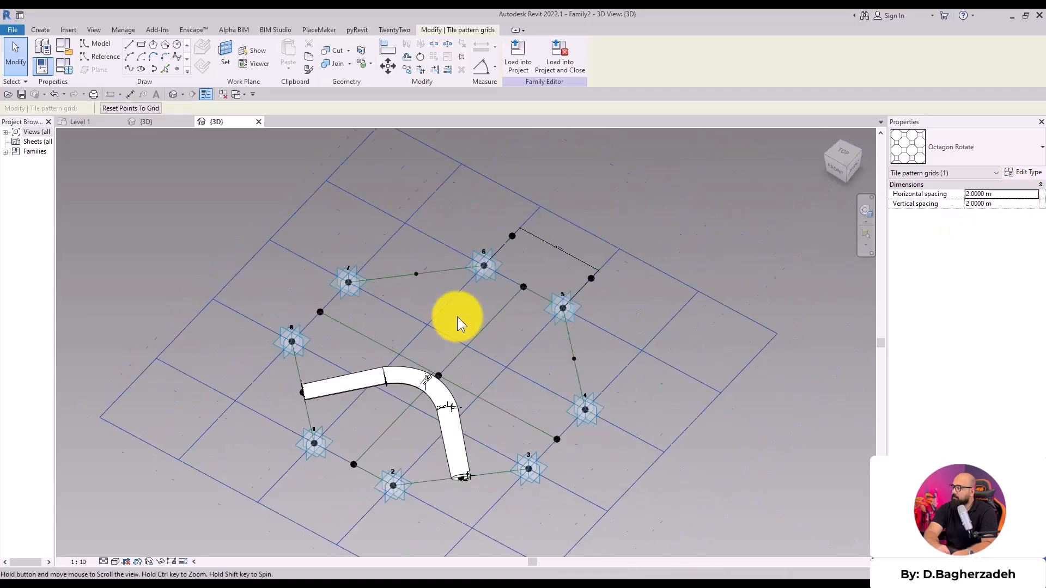
- Examine the bend and the end profiles of the branch at the enlarged spacing, and undo the grid spacing change
scroll(409, 427, up, 2)
scroll(390, 352, up, 2)
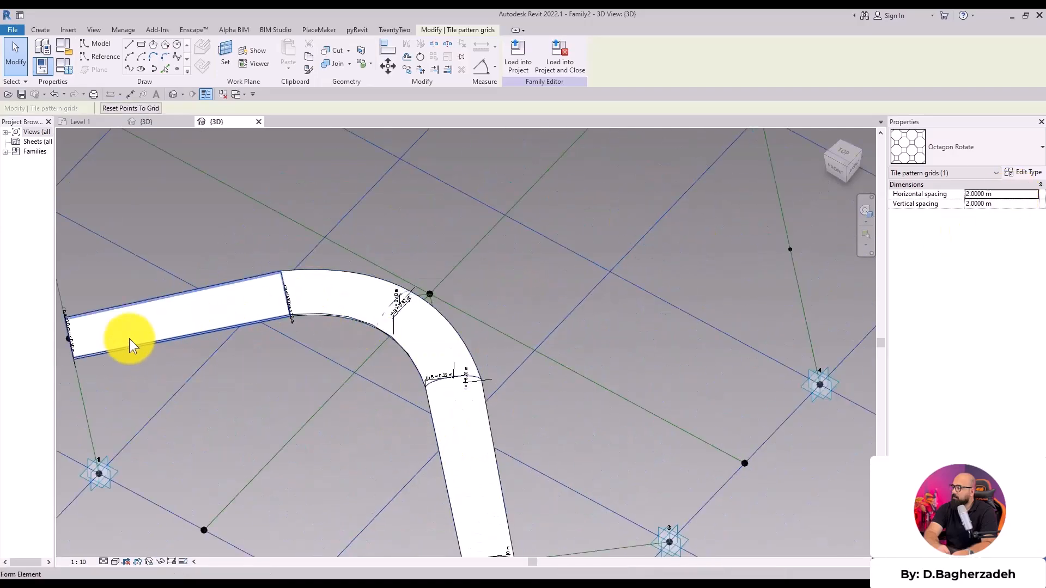
scroll(160, 334, down, 3)
scroll(242, 350, up, 2)
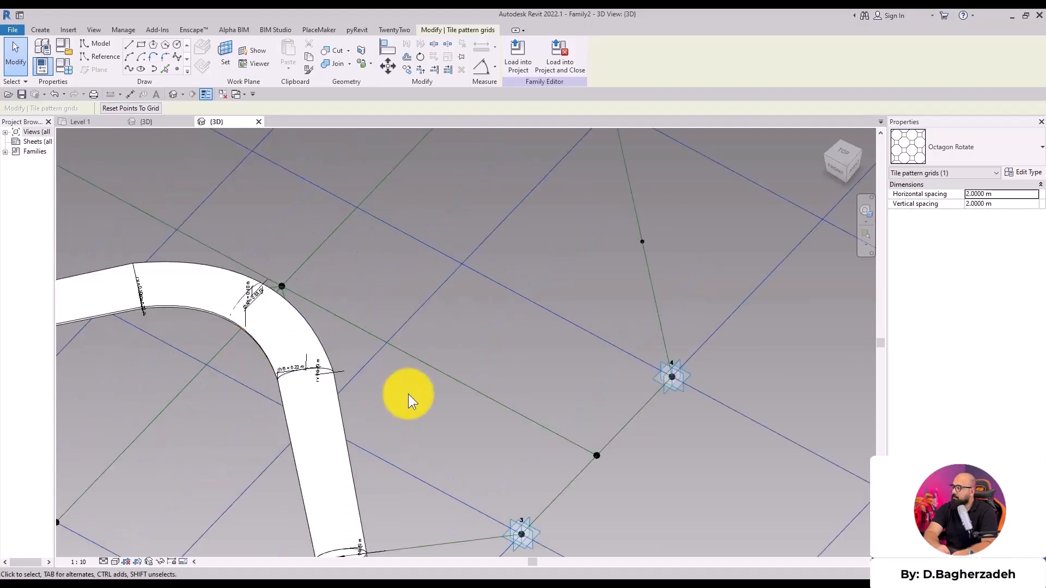
scroll(336, 390, down, 2)
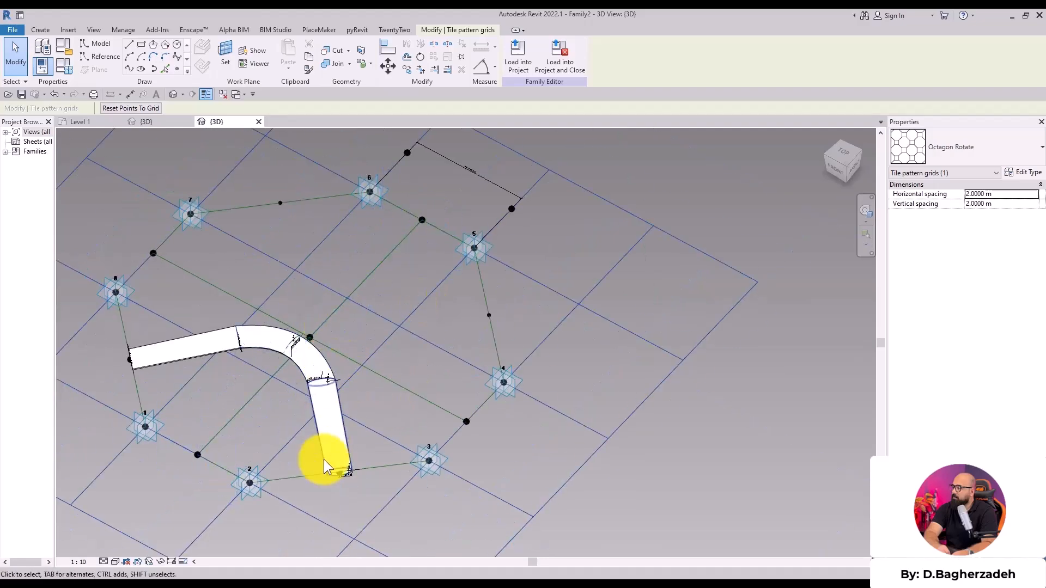
scroll(352, 483, up, 5)
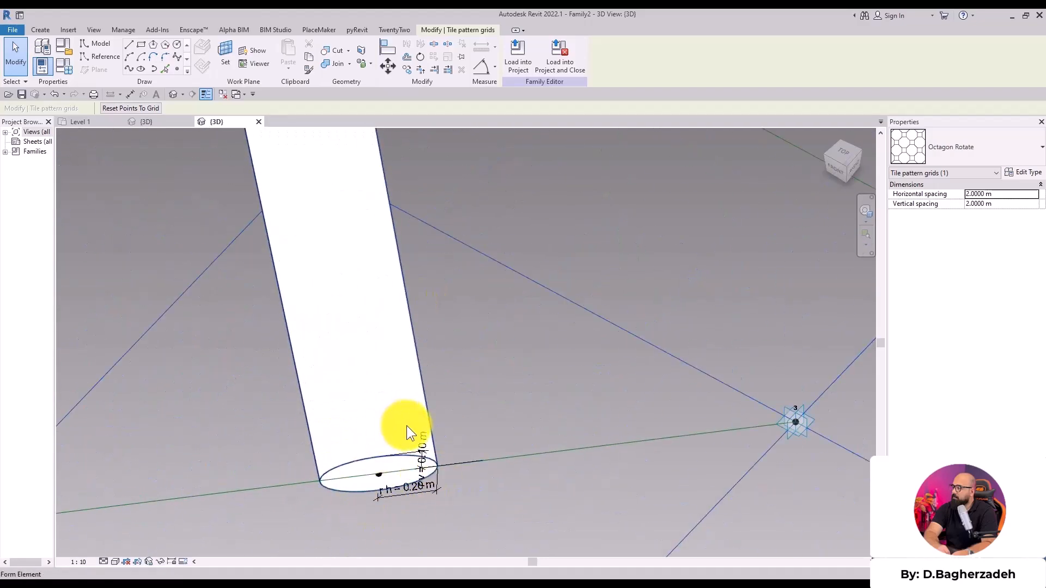
scroll(405, 427, down, 5)
key(ctrl+z)
scroll(460, 334, down, 4)
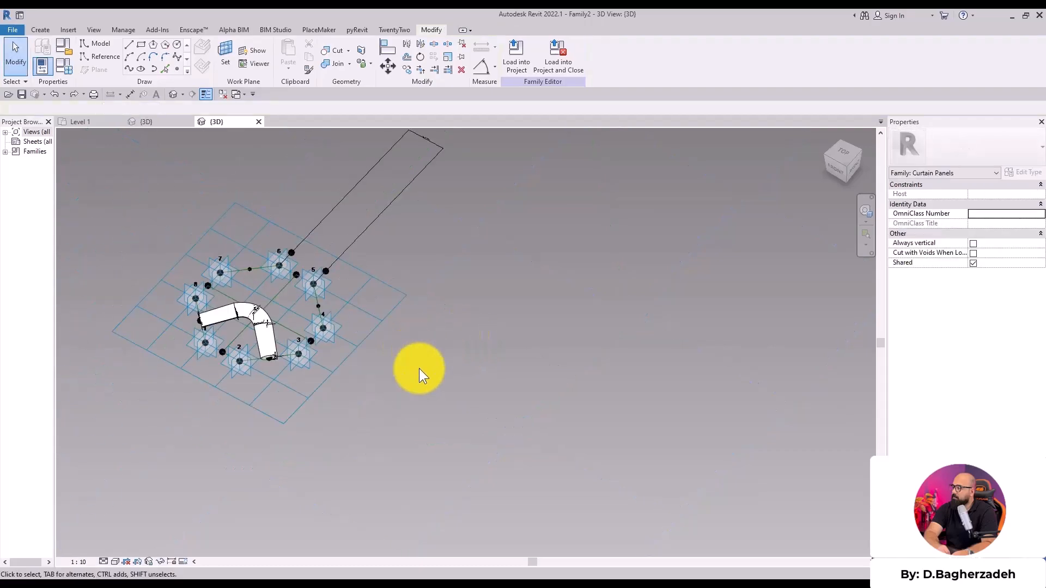
- Connect the two offset points outside placement points 5 and 6 with a spline and convert it to a reference line
scroll(266, 314, up, 5)
scroll(423, 265, up, 2)
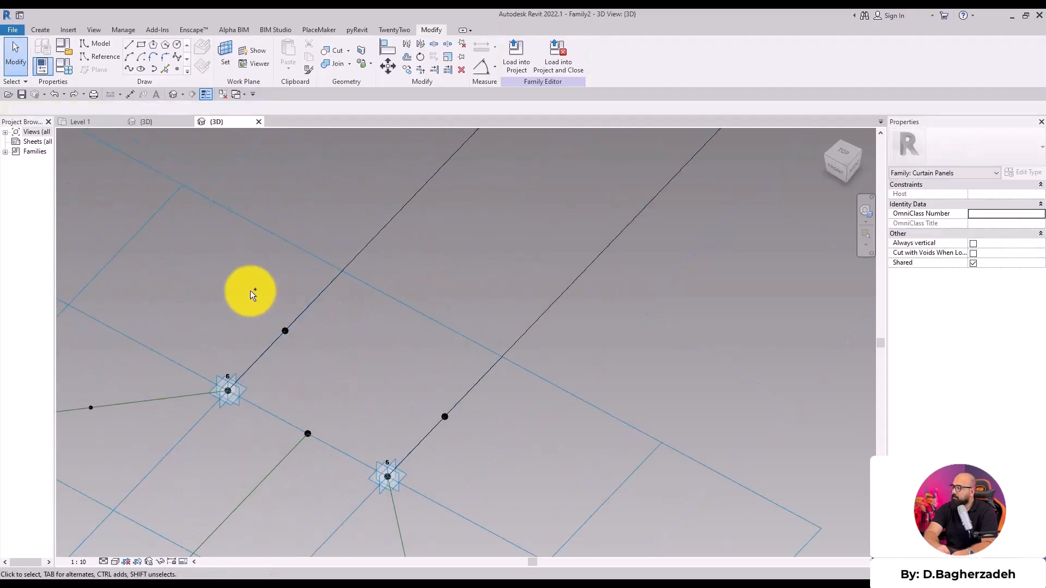
drag(244, 290, 341, 365)
ctrl+drag(430, 388, 475, 437)
click(165, 68)
click(446, 254)
drag(391, 346, 355, 391)
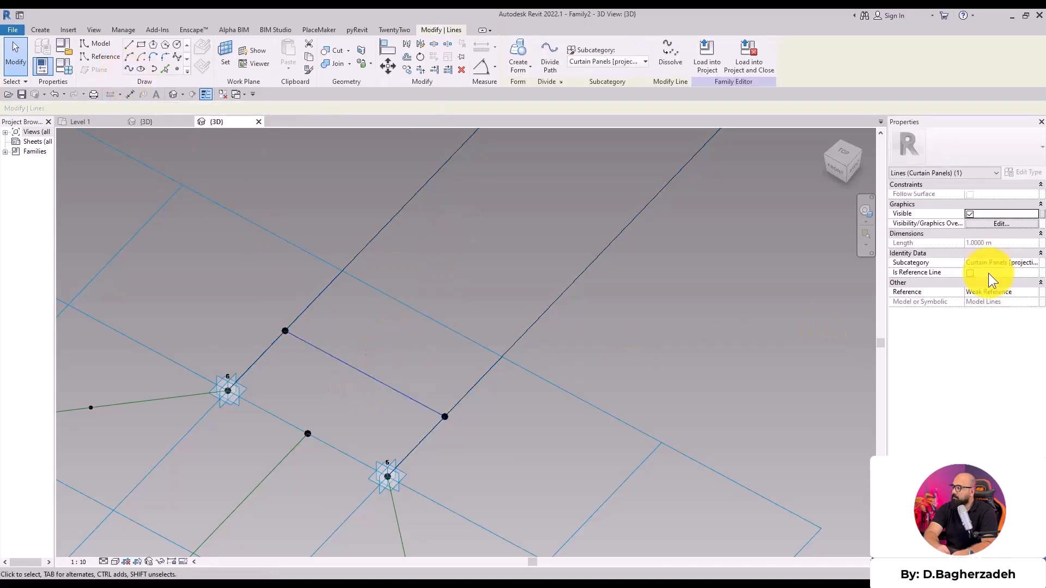
click(973, 273)
click(433, 258)
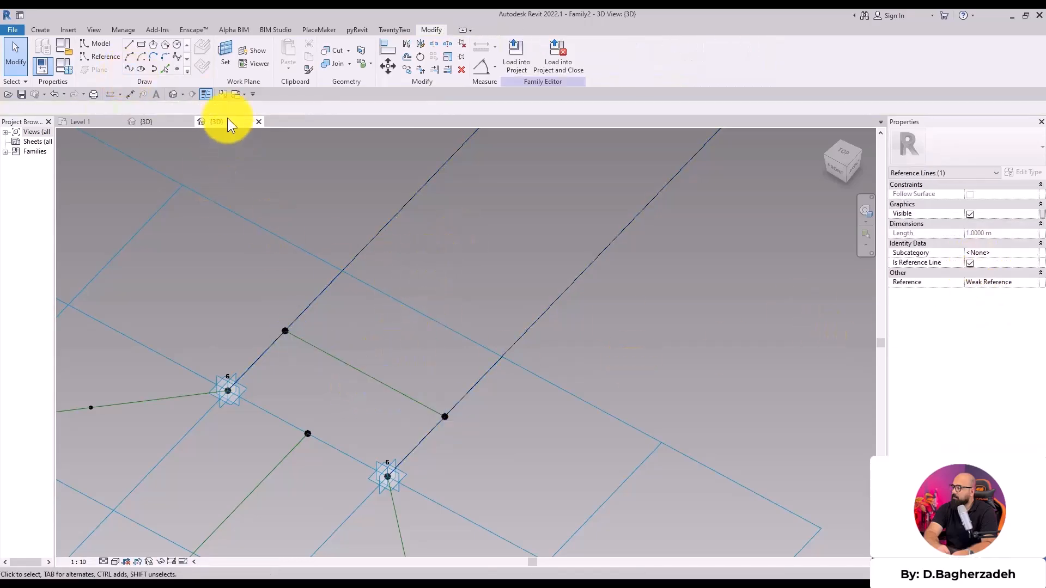
- Place a hosted reference point near the middle of the new reference line between the two offset points
click(177, 69)
scroll(360, 380, down, 3)
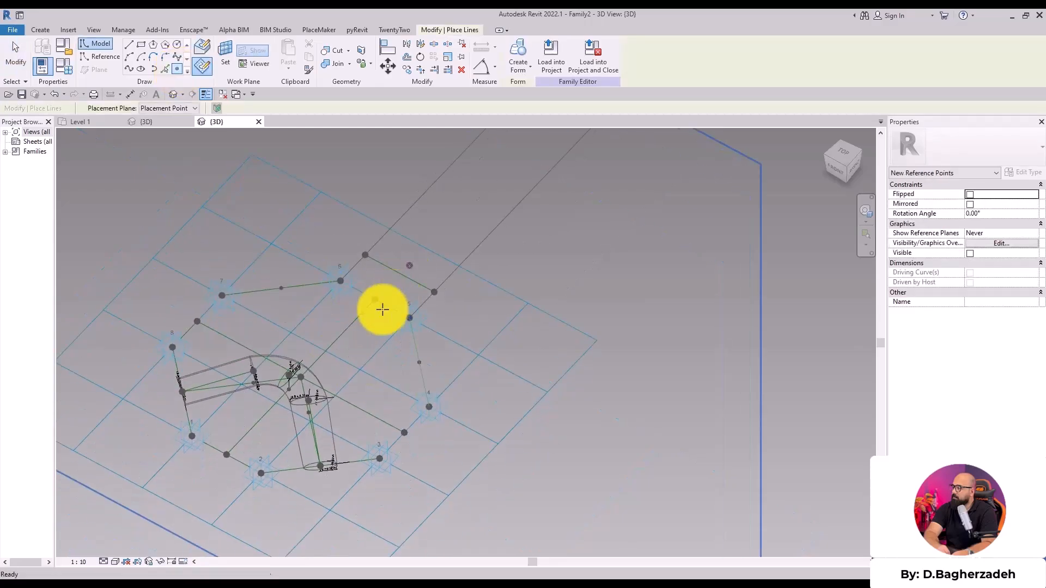
click(202, 47)
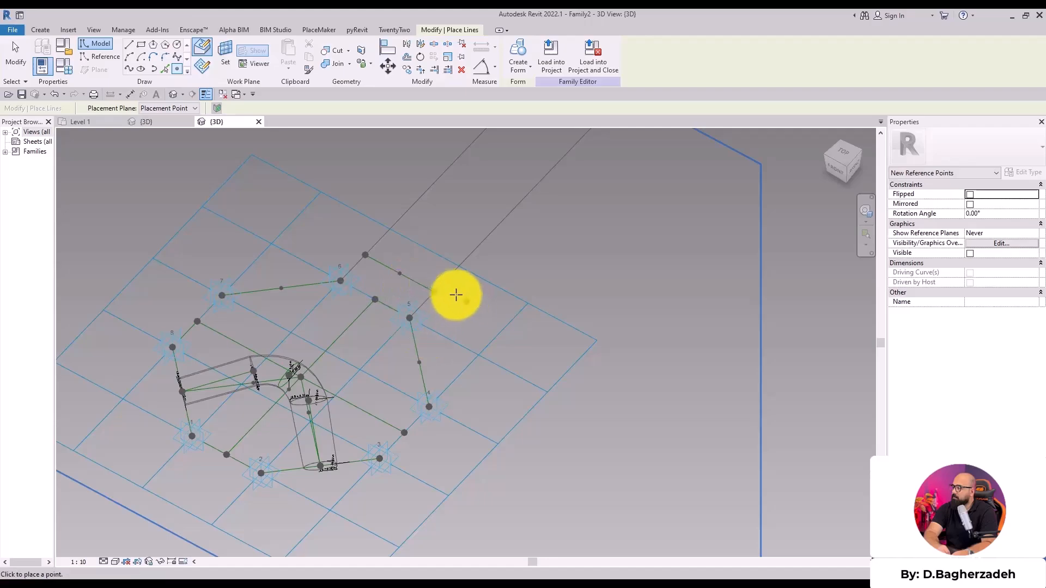
key(Escape)
key(Escape)
- Place a hosted reference point on the central reference line toward placement points 5 and 6, close to the octagon's centre
shift+middle_drag(448, 308, 310, 369)
click(178, 69)
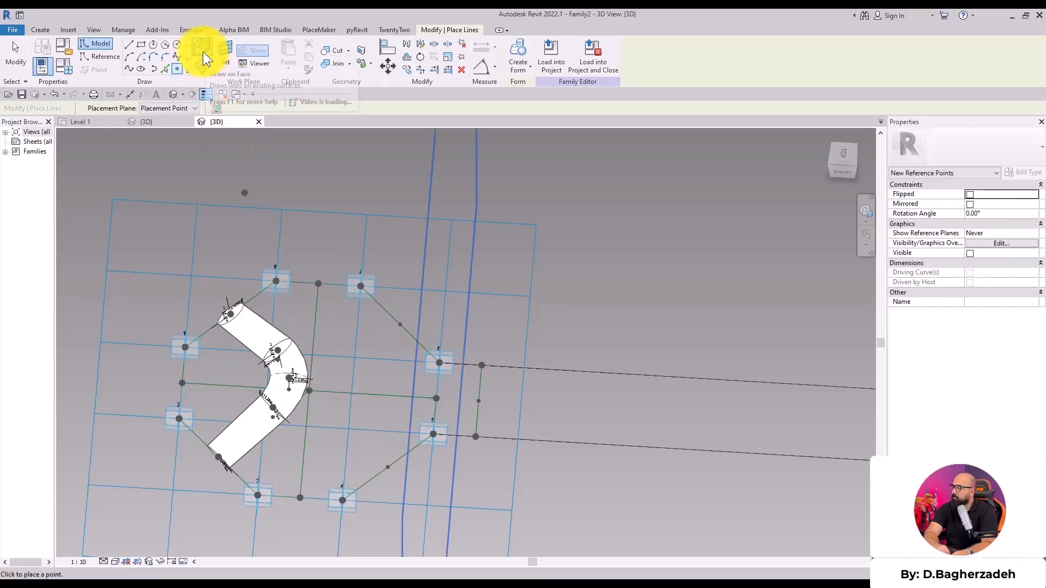
scroll(335, 390, up, 4)
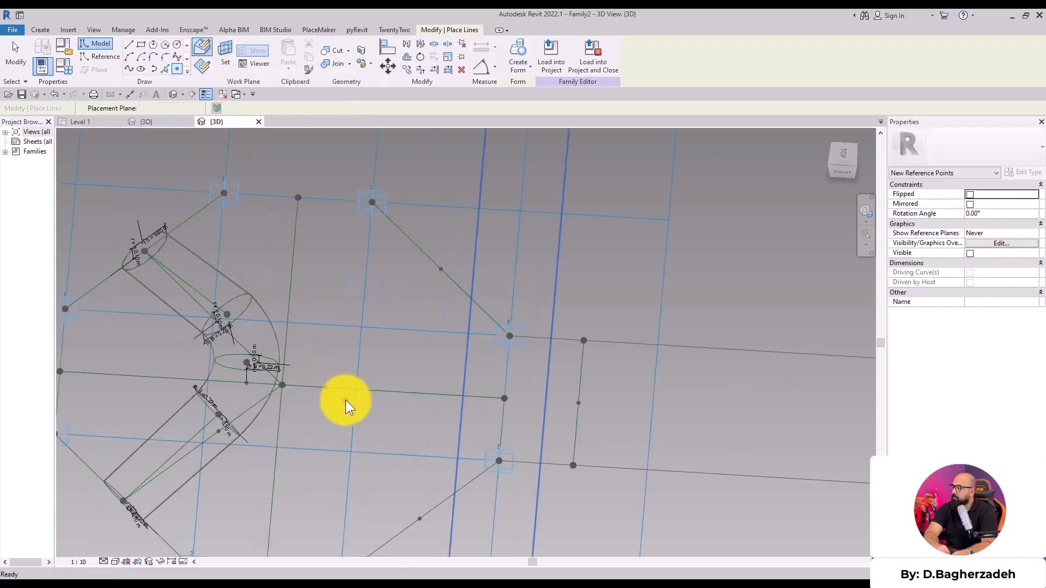
key(Escape)
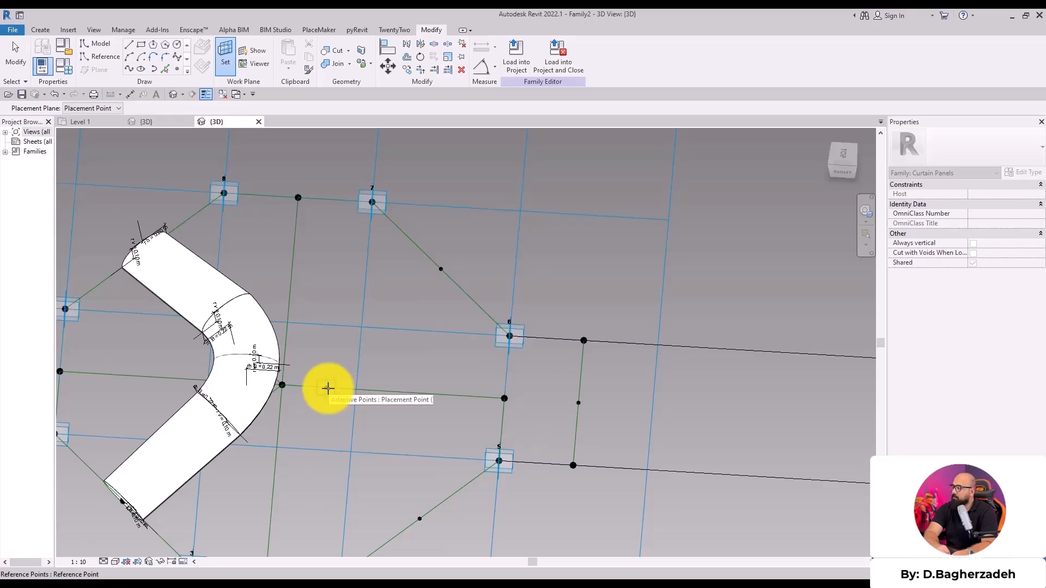
click(177, 69)
click(201, 66)
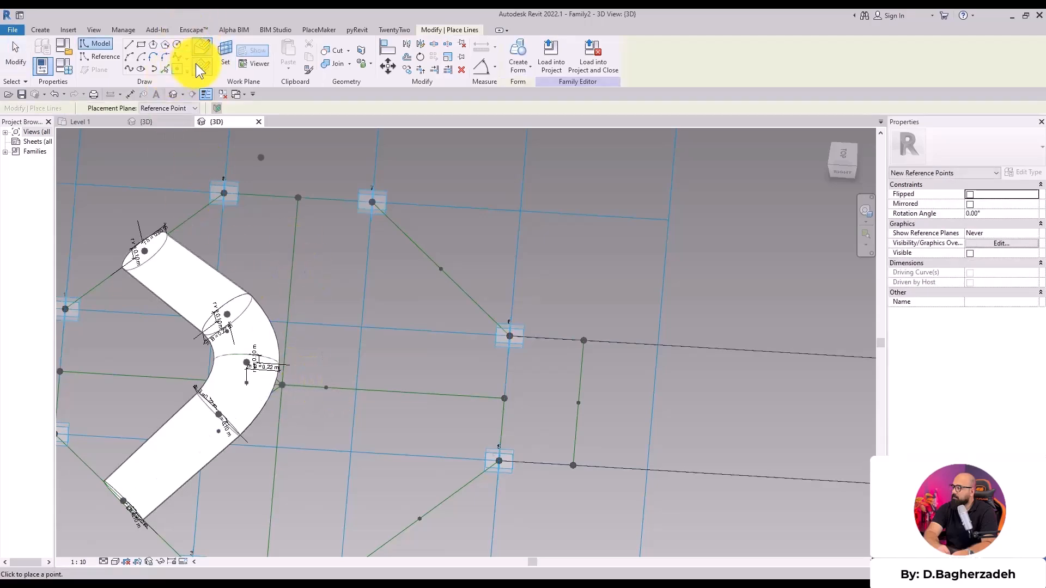
click(325, 385)
click(580, 337)
key(Escape)
key(Escape)
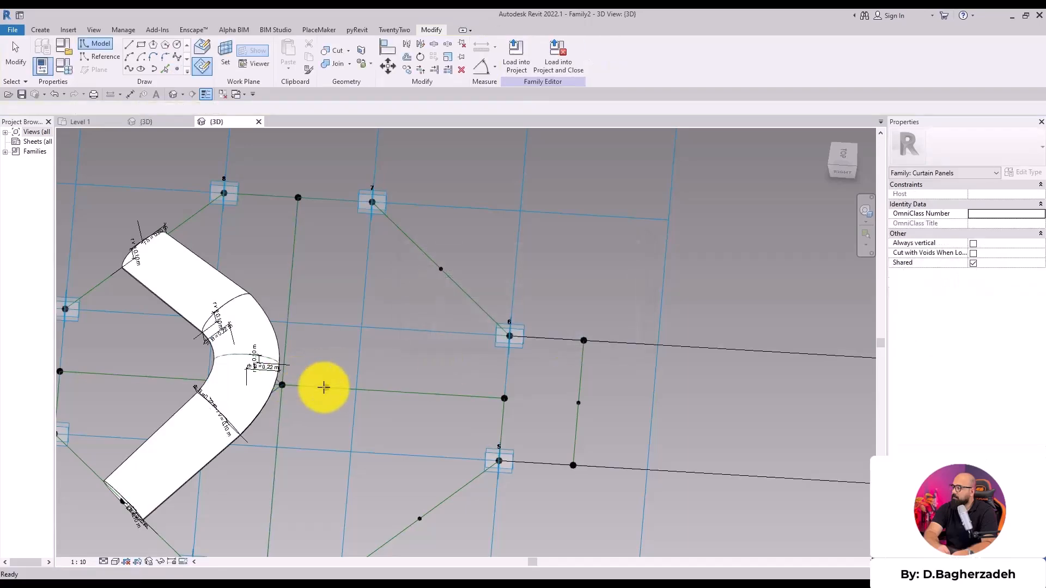
- Link the offset of the hosted point near the centre to the h1 b family parameter
click(329, 389)
shift+middle_drag(335, 395, 350, 304)
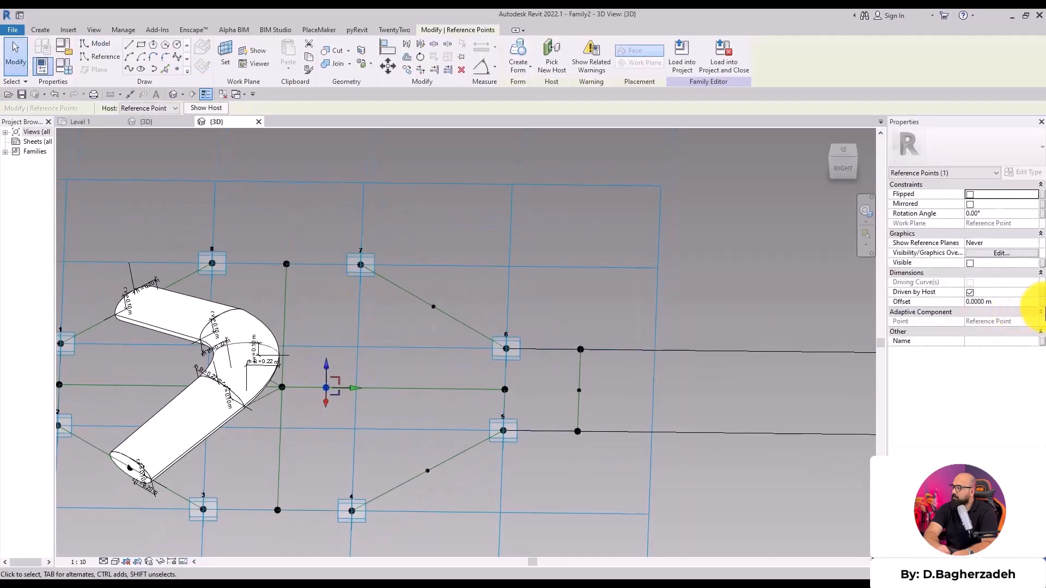
click(1041, 303)
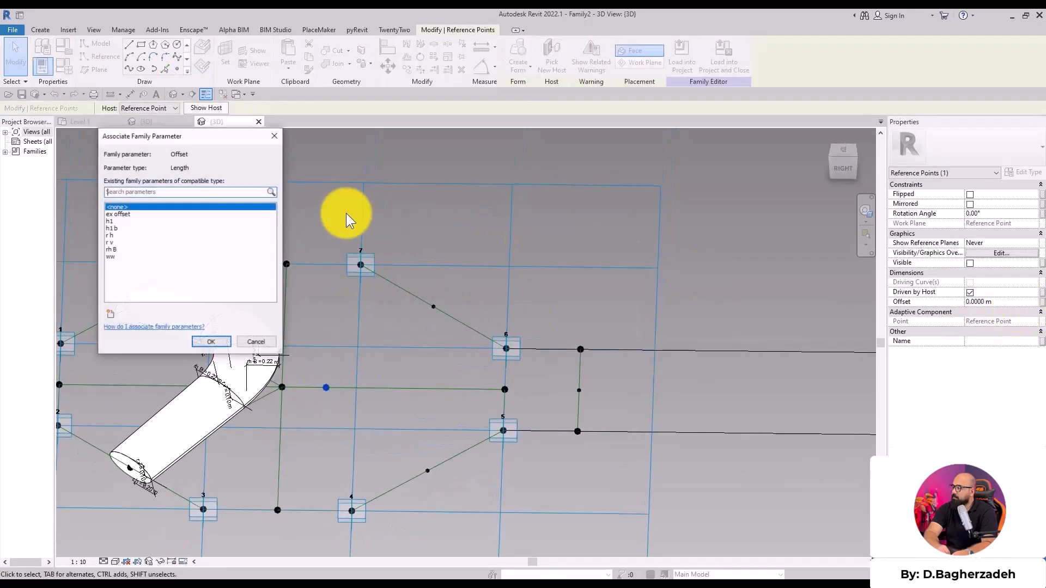
click(119, 236)
click(211, 341)
- Connect the raised point to the midpoint between the outer offset points with a spline and convert it to a reference line
shift+middle_drag(404, 450, 578, 414)
ctrl+click(595, 410)
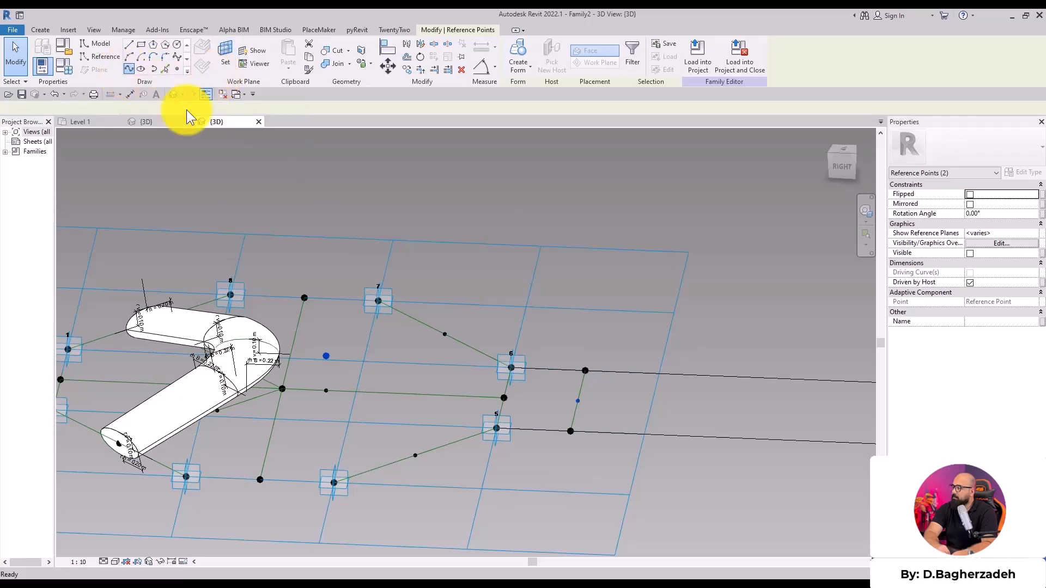
click(227, 351)
shift+middle_drag(344, 428, 315, 402)
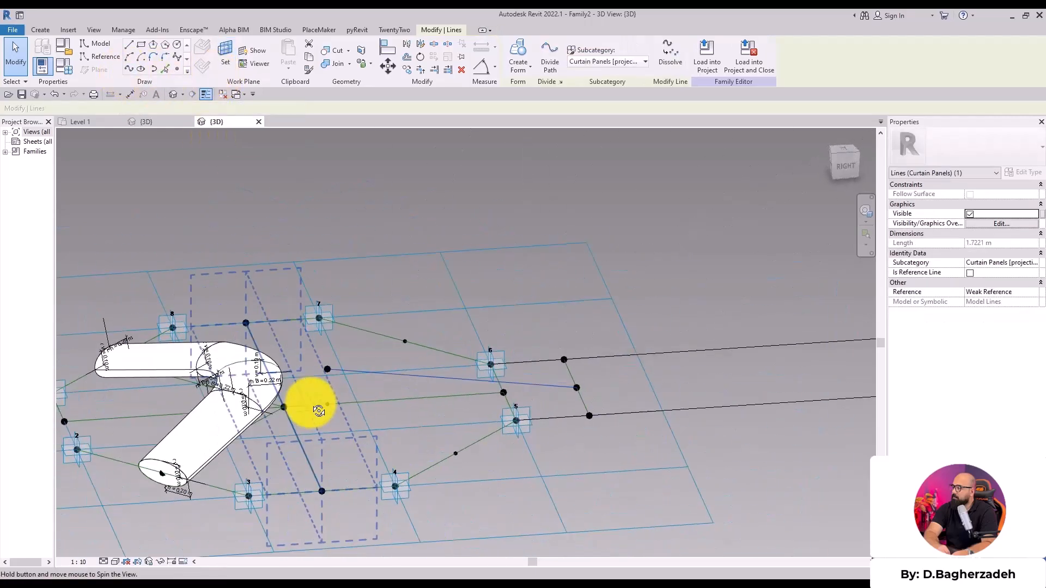
click(452, 295)
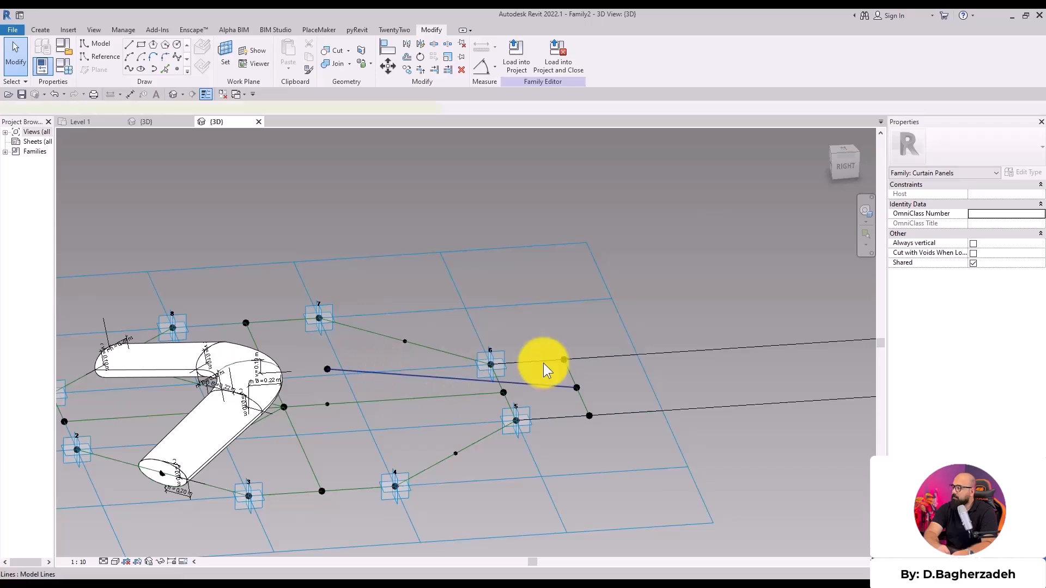
click(448, 372)
click(970, 273)
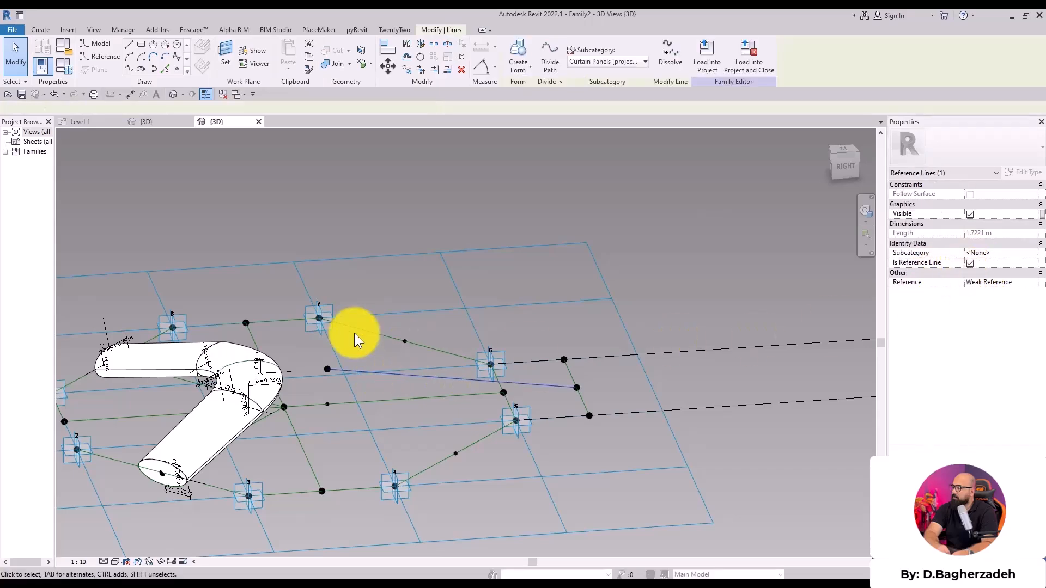
click(603, 265)
- Draw an ellipse with radii about 0.36 m and 0.18 m around the raised point, on the new reference line's perpendicular end plane
shift+middle_drag(604, 265, 405, 272)
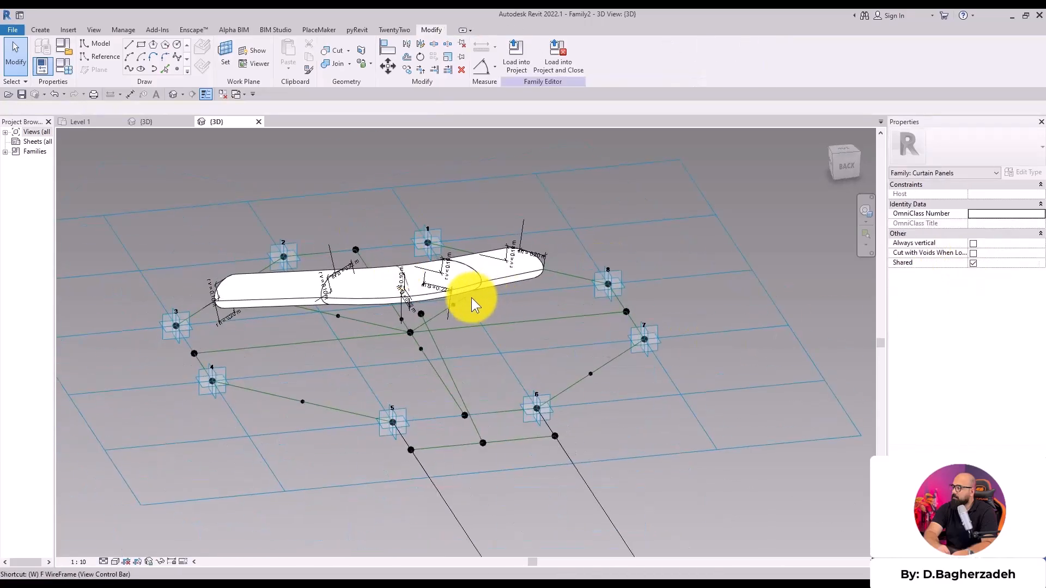
key(w)
key(p)
scroll(449, 305, up, 2)
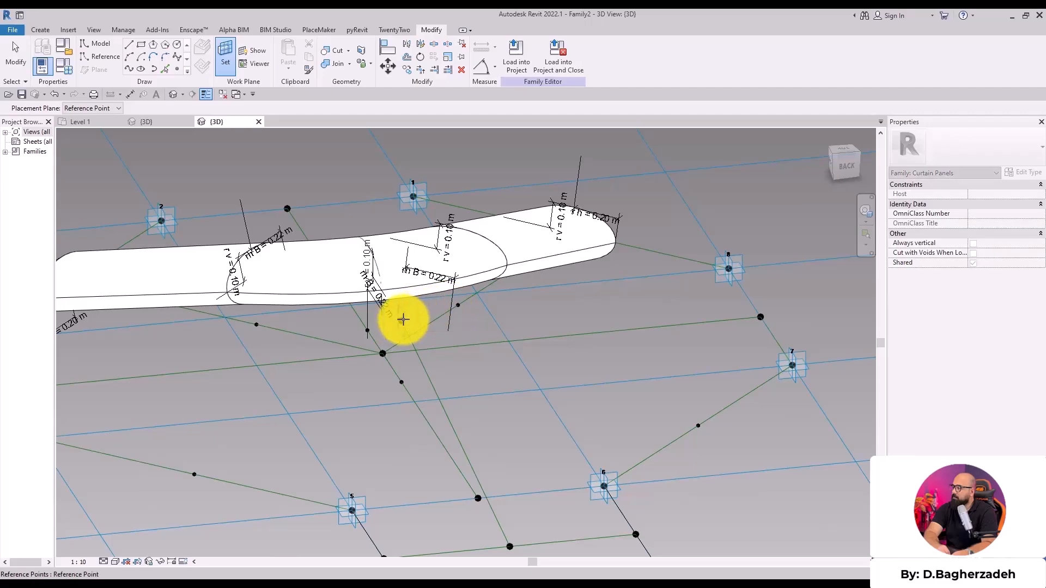
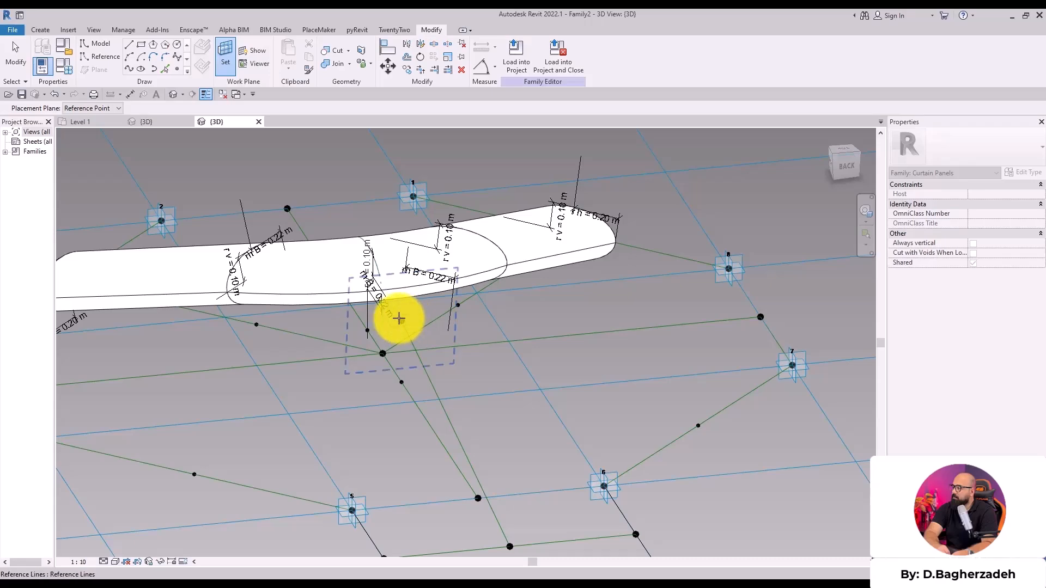
click(399, 319)
click(141, 69)
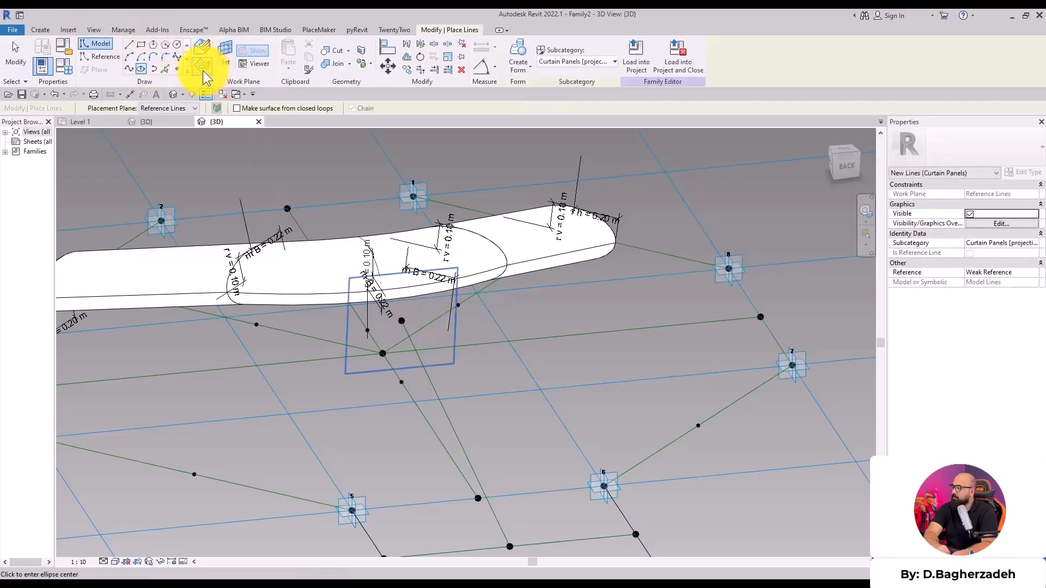
click(402, 320)
click(513, 315)
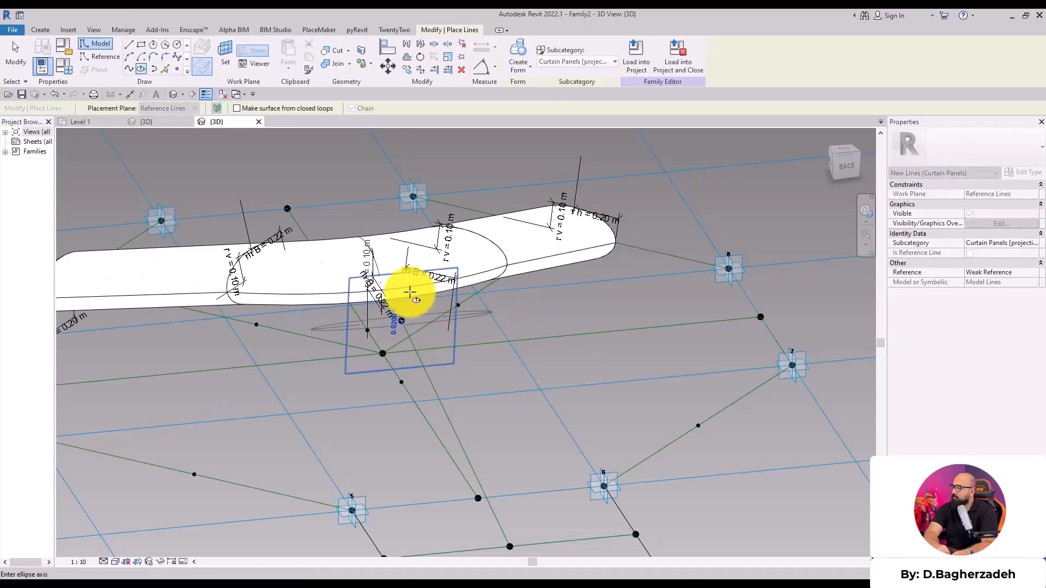
click(397, 280)
scroll(518, 387, down, 2)
key(Escape)
key(Escape)
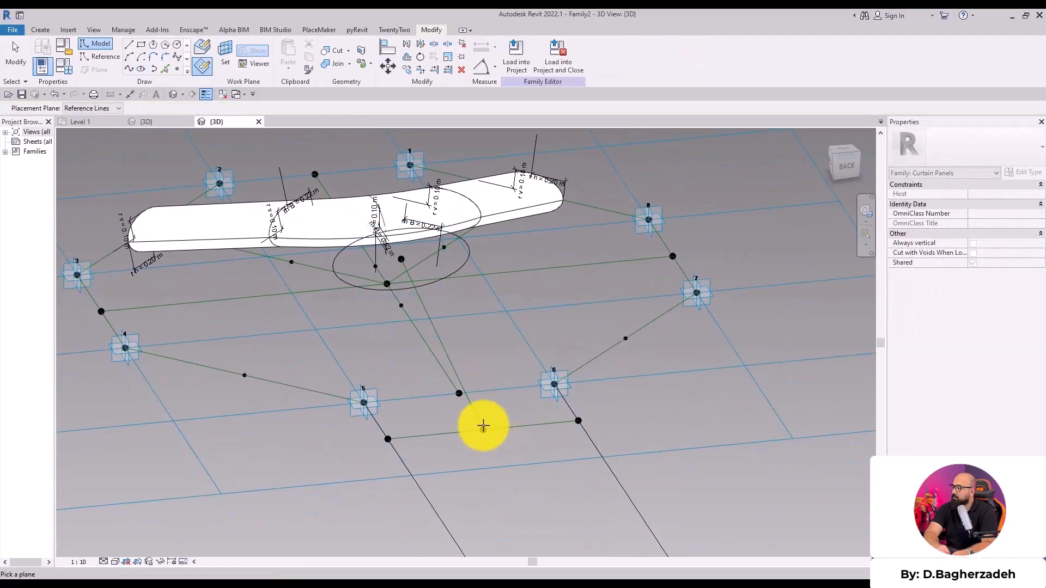
- Draw an ellipse with radii about 0.47 m and 0.26 m at the reference line's outer end, beyond placement points 5 and 6
key(Return)
click(484, 430)
click(576, 423)
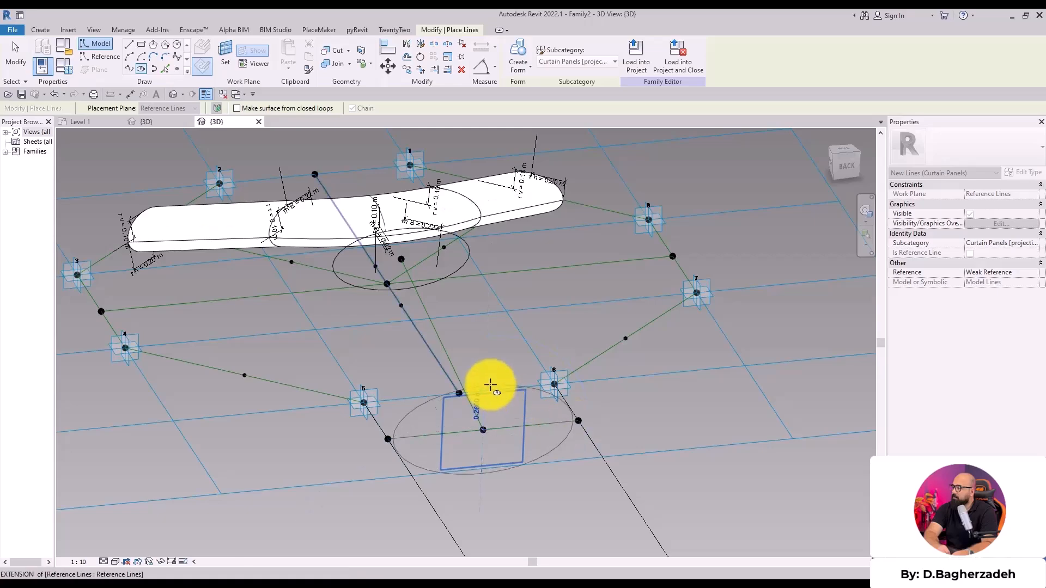
click(493, 388)
key(Escape)
key(Escape)
- Convert both new ellipses to reference lines
click(515, 386)
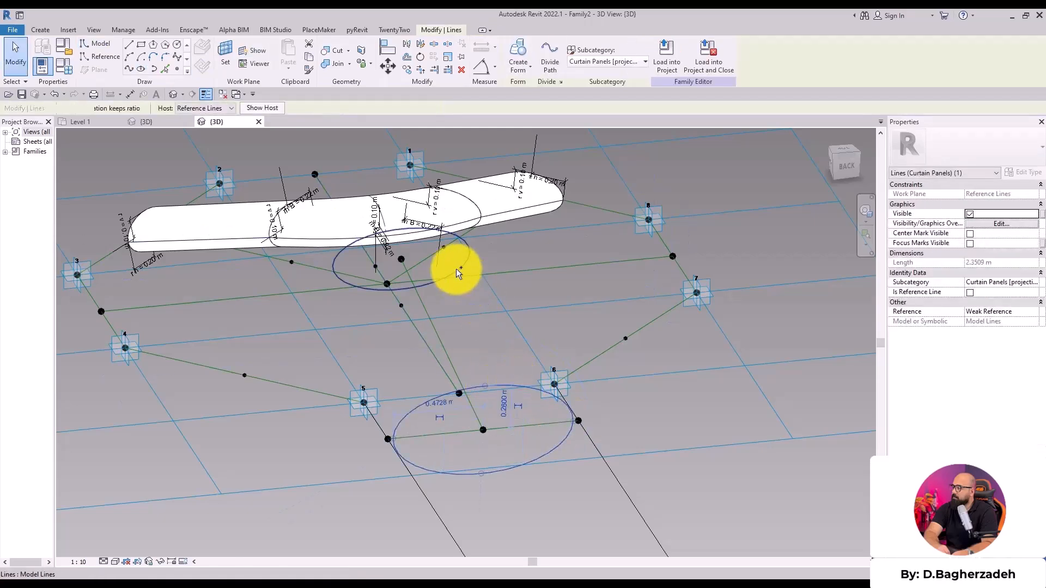
ctrl+click(457, 271)
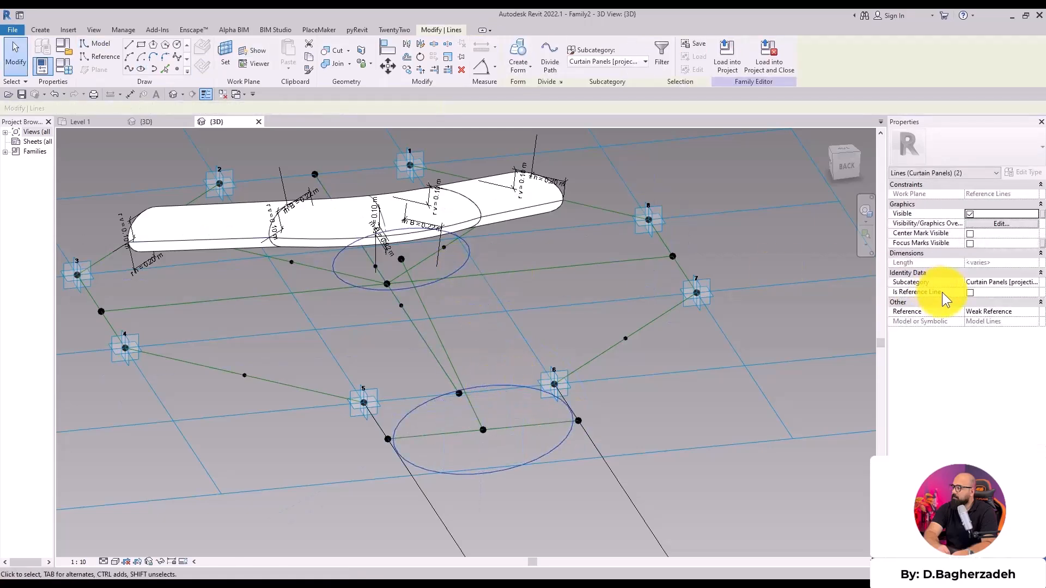
key(Escape)
key(Tab)
click(513, 391)
key(Escape)
- Make the temporary radius dimensions of the outer and inner ellipses permanent
click(538, 454)
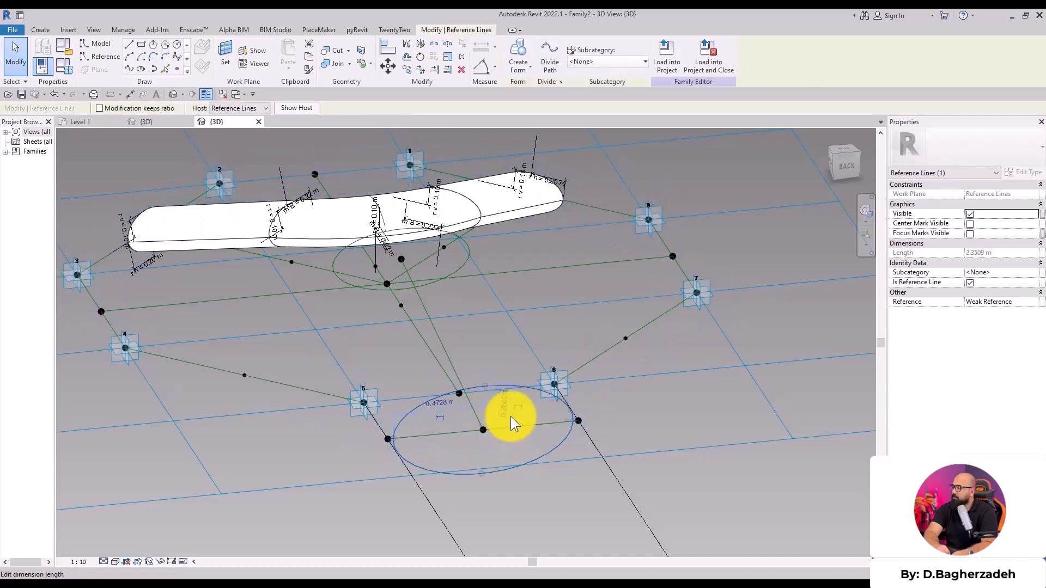
key(Escape)
click(493, 389)
shift+middle_drag(494, 420, 512, 361)
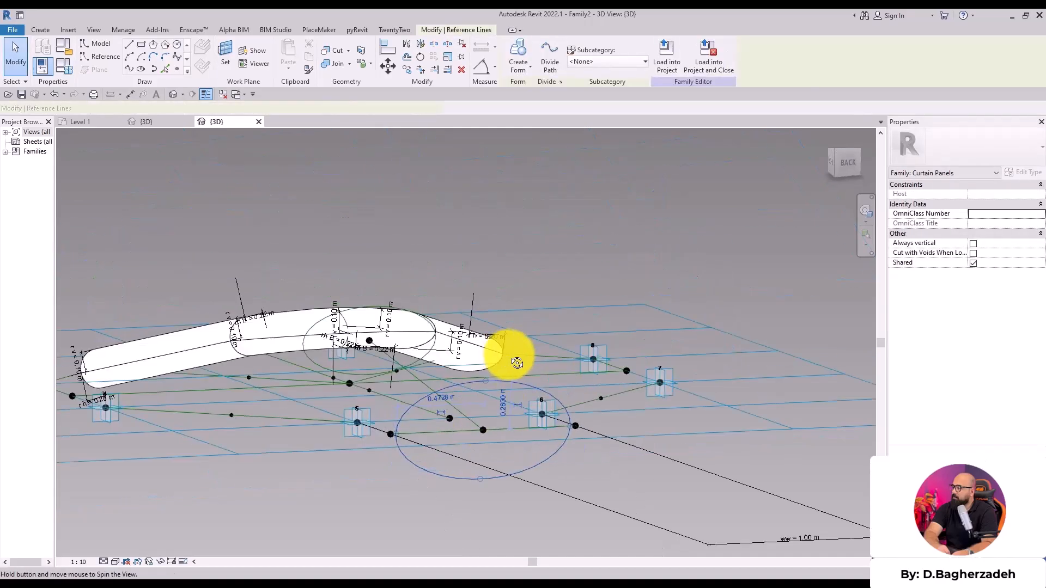
scroll(525, 413, up, 2)
click(524, 412)
click(408, 419)
shift+middle_drag(455, 403, 515, 447)
middle_drag(320, 321, 594, 414)
click(435, 274)
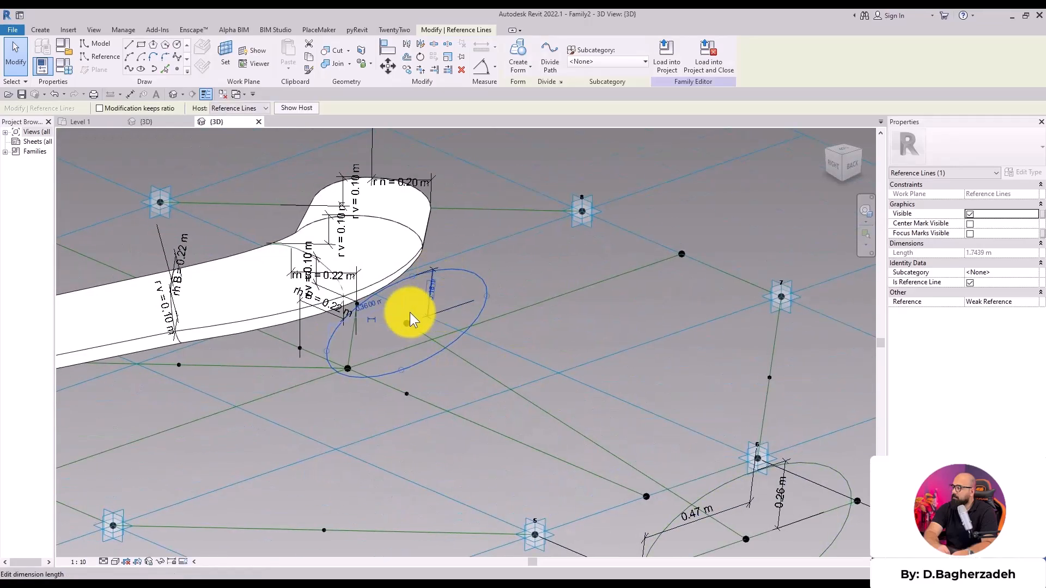
click(374, 319)
key(Escape)
- Label the vertical radius dimensions of both new ellipses with the r v parameter
click(431, 298)
scroll(441, 303, down, 1)
middle_drag(444, 305, 416, 280)
ctrl+click(606, 407)
click(554, 53)
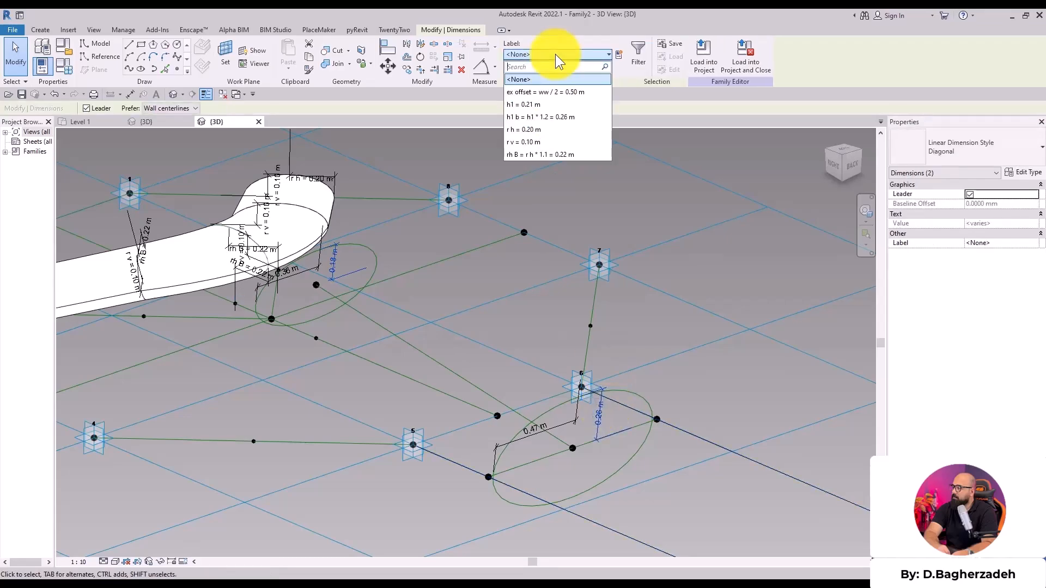
click(556, 141)
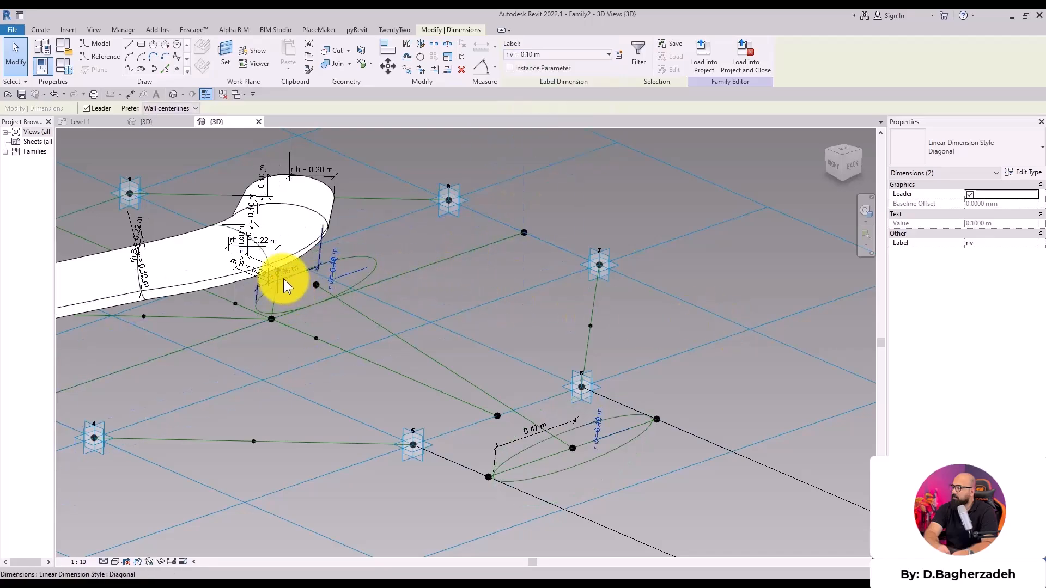
- Label the horizontal radius dimension with r h on the outer ellipse and with rh B on the inner ellipse
click(571, 424)
click(568, 55)
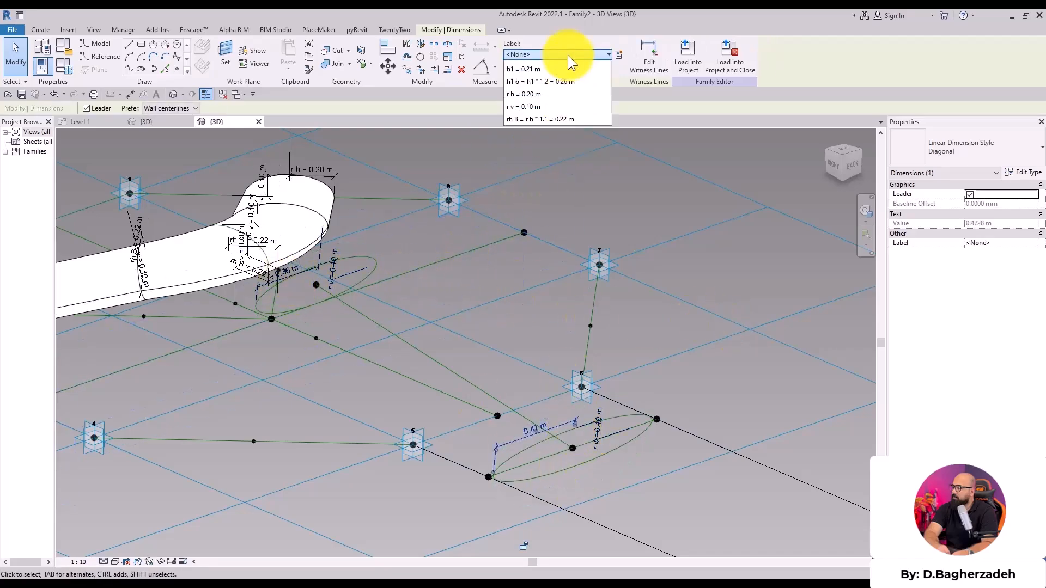
click(538, 128)
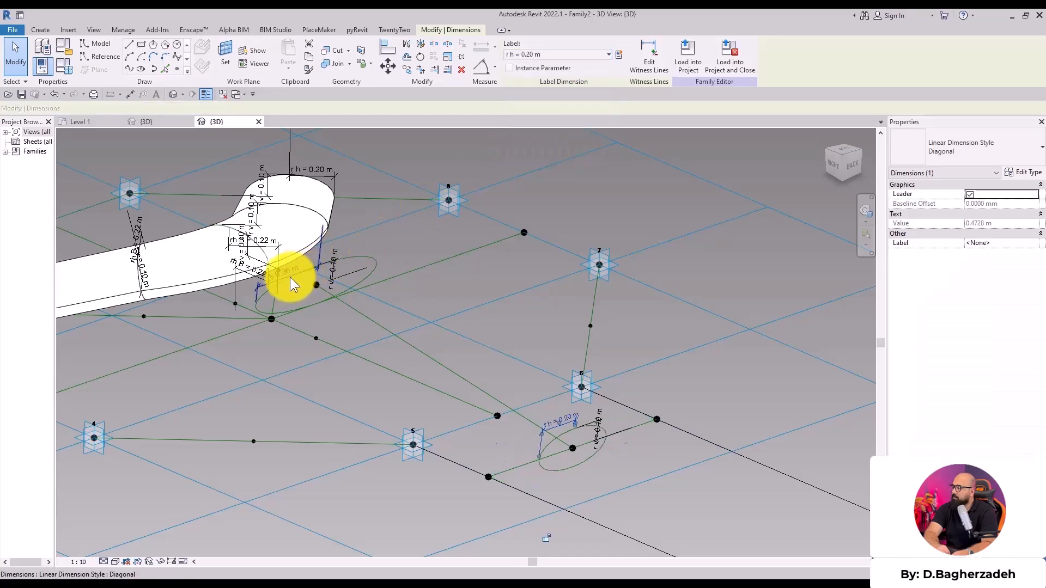
click(404, 242)
click(560, 54)
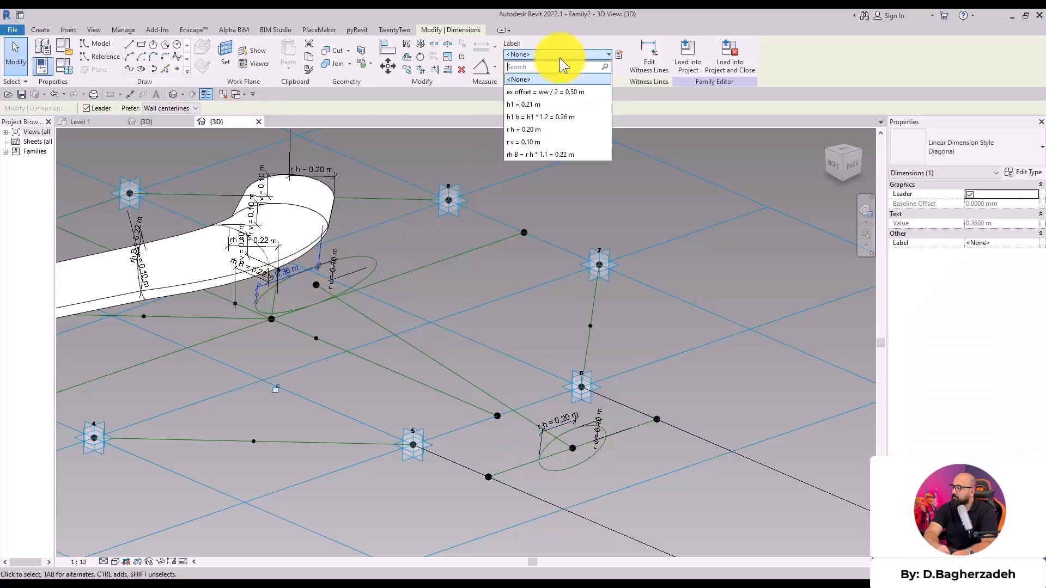
click(540, 155)
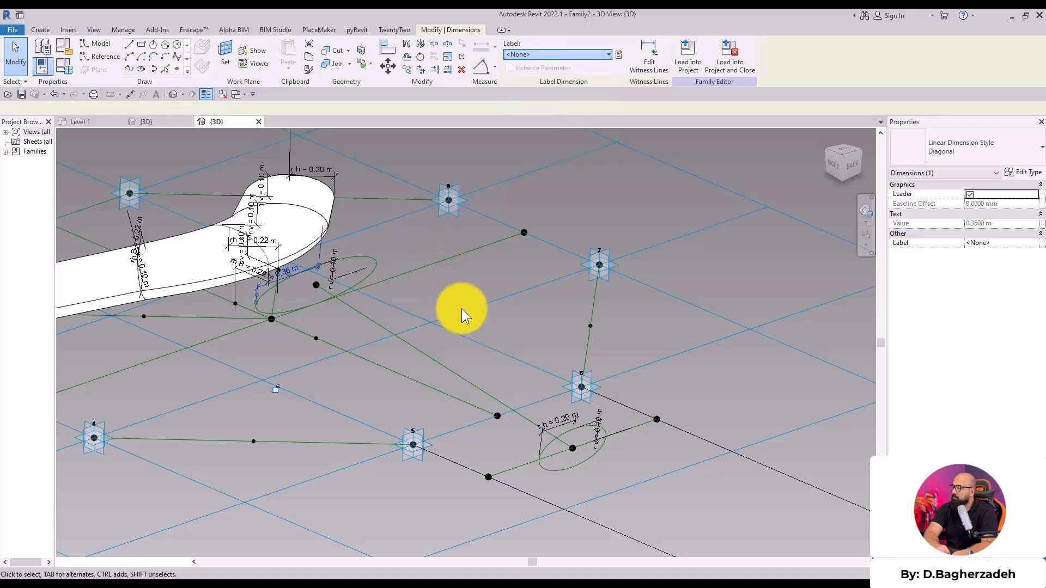
click(476, 290)
- Create a solid form between the inner and outer ellipses of the new branch
click(374, 271)
ctrl+click(573, 432)
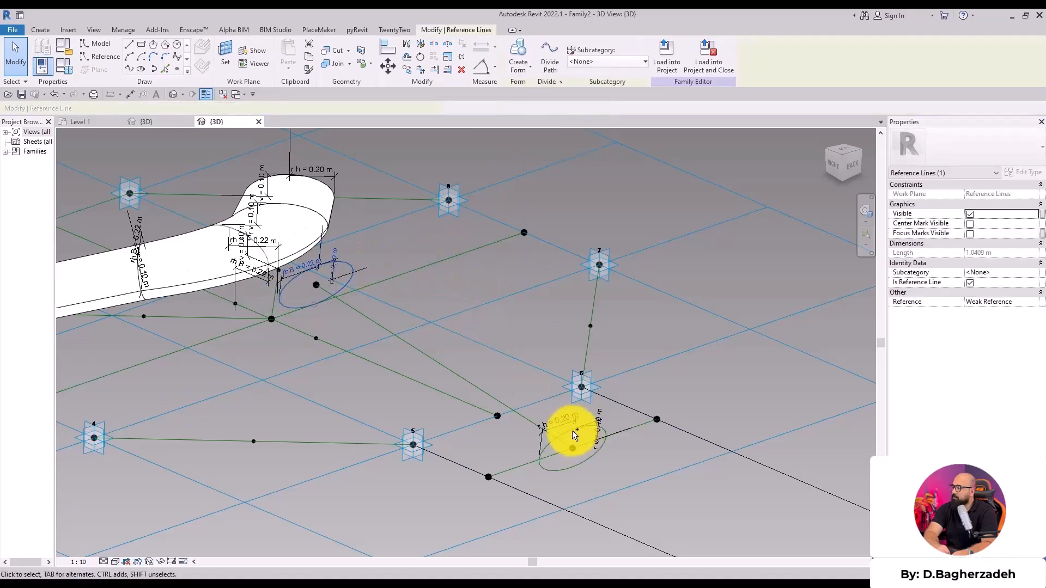
click(509, 51)
- Create a solid form joining the inner ellipse of the branch between placement points 2 and 3 to the new branch's inner ellipse
scroll(407, 263, down, 3)
shift+middle_drag(357, 376, 371, 458)
scroll(327, 433, up, 3)
middle_drag(346, 419, 478, 316)
scroll(416, 384, up, 1)
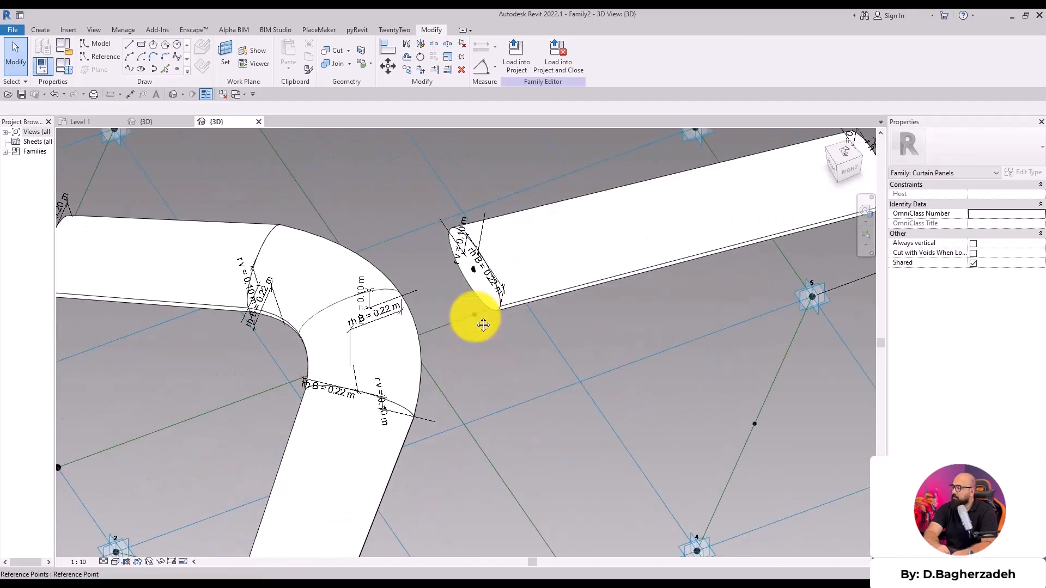
click(412, 402)
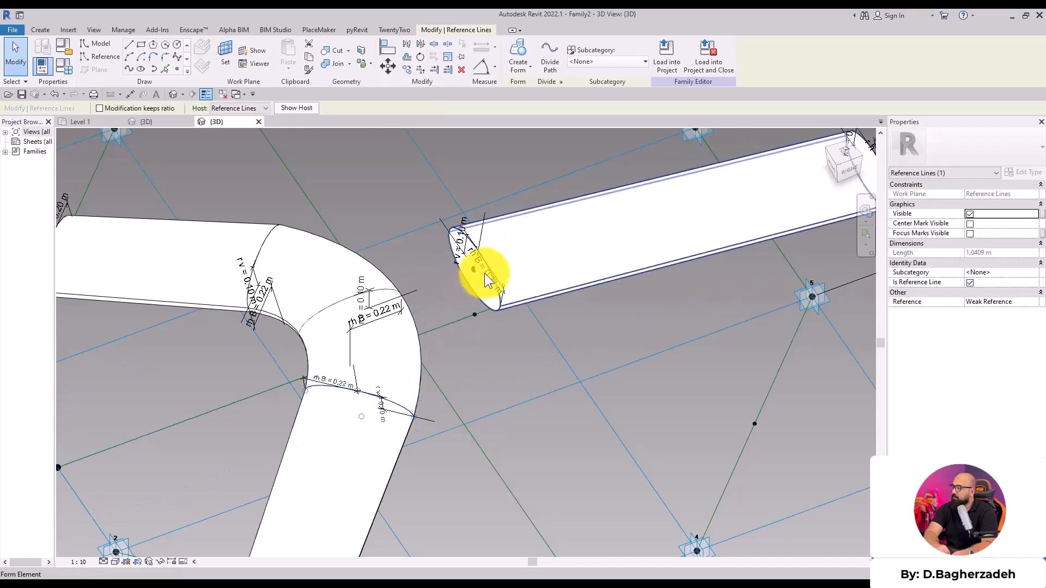
ctrl+click(496, 311)
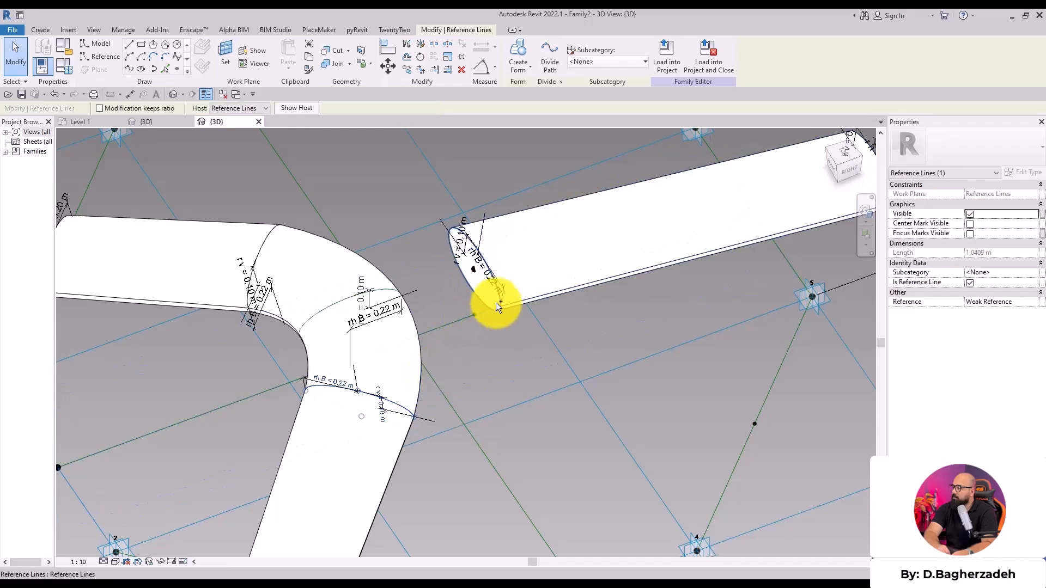
click(517, 63)
scroll(459, 253, down, 3)
click(440, 394)
- Create a solid form joining the new branch's inner ellipse to the inner ellipse of the branch between placement points 8 and 1
shift+middle_drag(440, 394, 434, 332)
scroll(434, 332, up, 3)
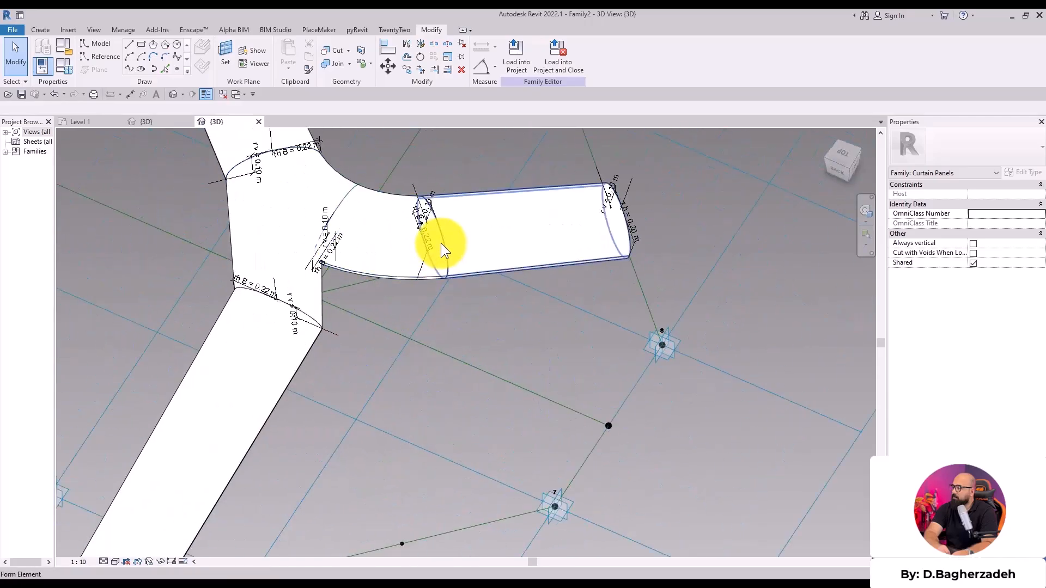
click(451, 251)
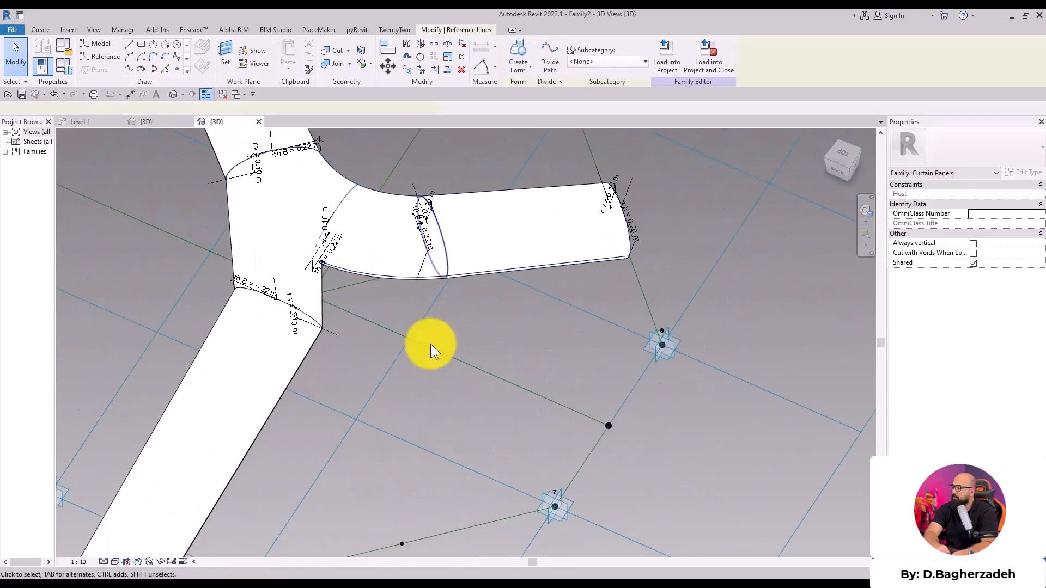
click(282, 304)
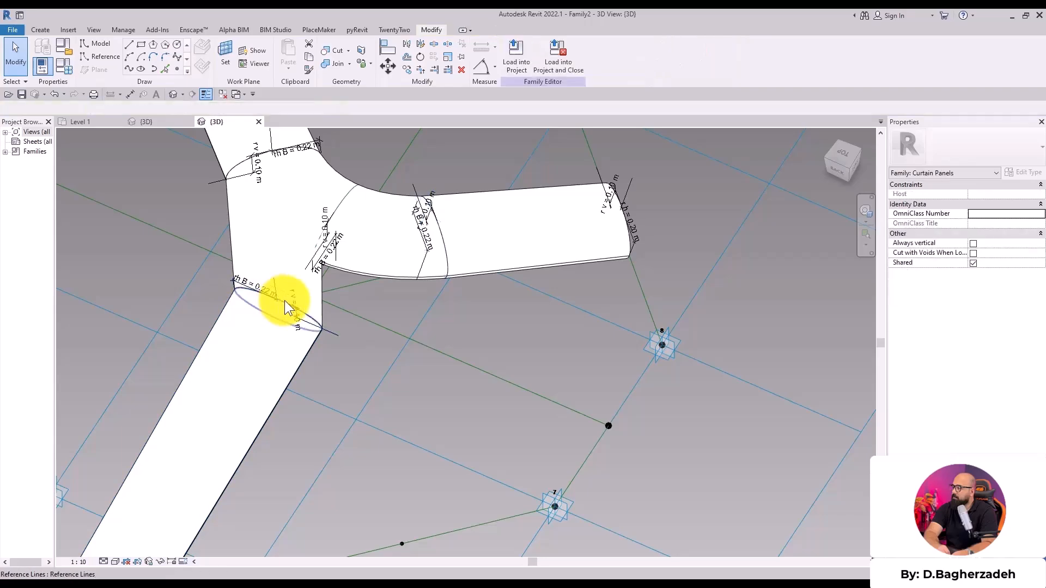
key(Escape)
scroll(305, 318, up, 2)
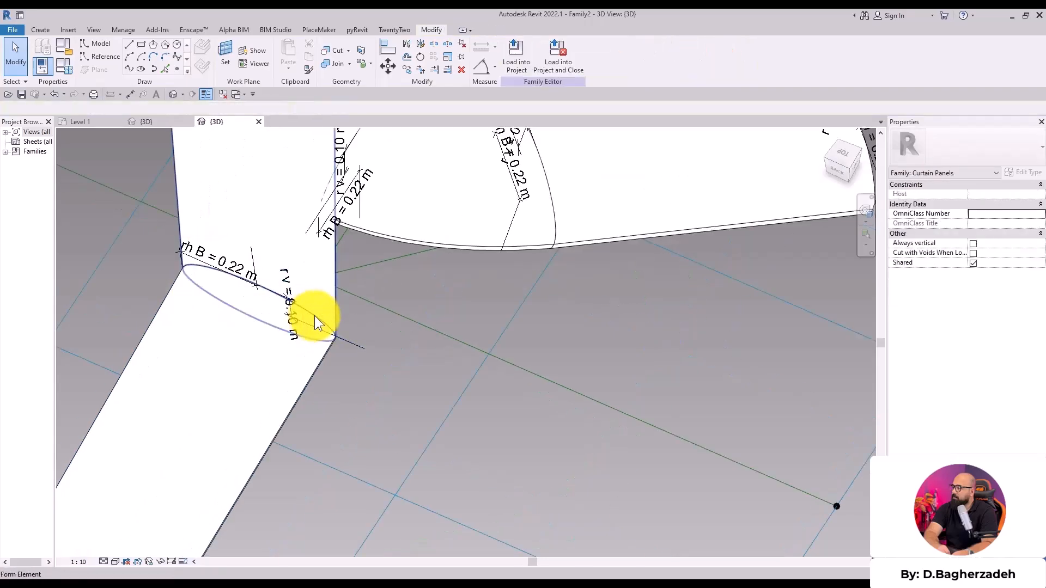
click(314, 316)
middle_drag(443, 303, 441, 367)
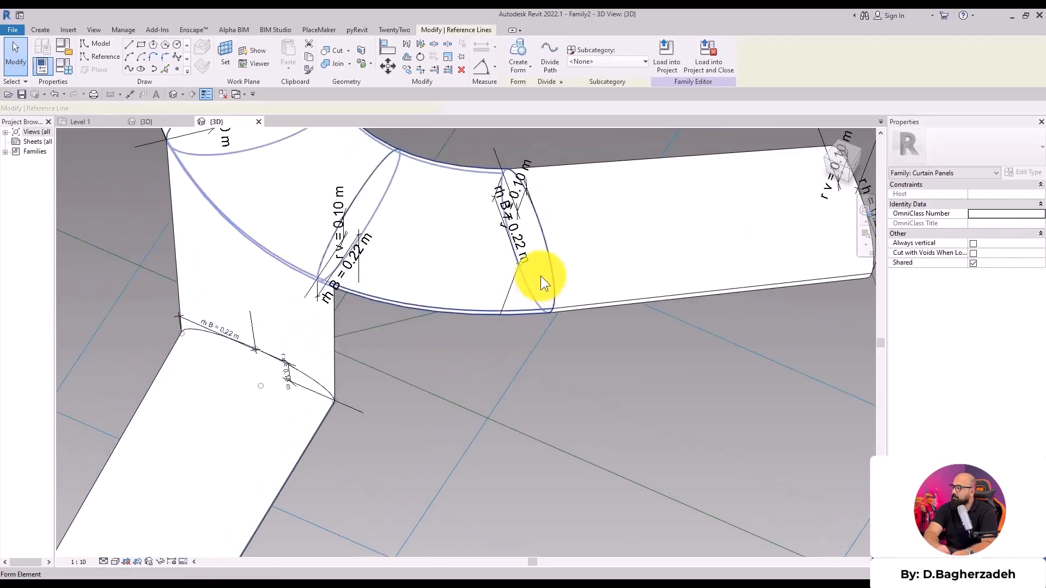
ctrl+click(550, 259)
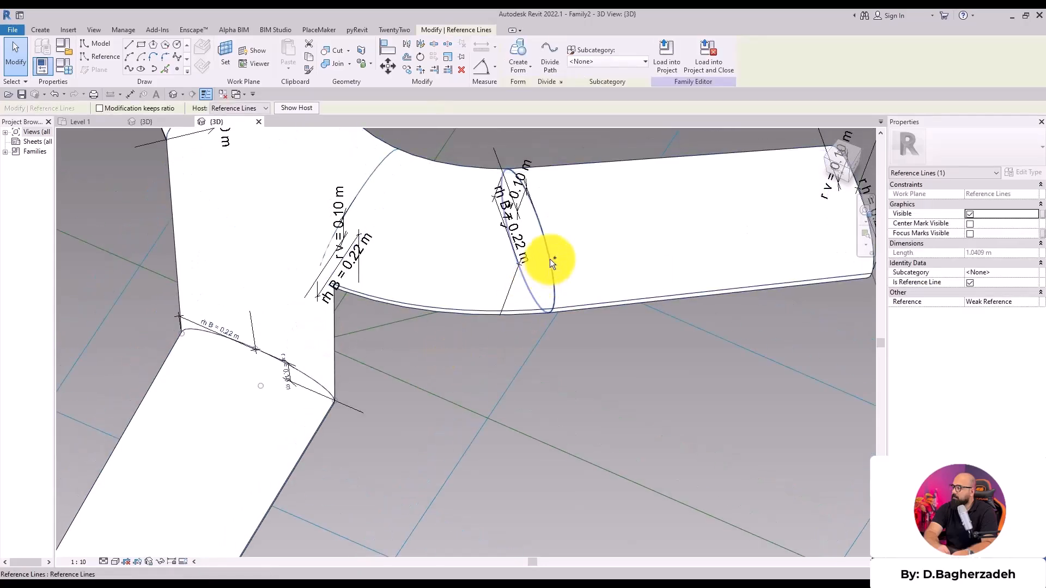
click(520, 55)
- Try to join the overlapping solid forms at the centre of the three-branch junction with Join Geometry
scroll(437, 353, down, 2)
shift+middle_drag(571, 460, 333, 469)
middle_drag(333, 469, 306, 145)
scroll(376, 199, down, 3)
shift+middle_drag(478, 325, 249, 368)
scroll(316, 353, up, 2)
middle_drag(319, 351, 406, 377)
scroll(406, 377, down, 3)
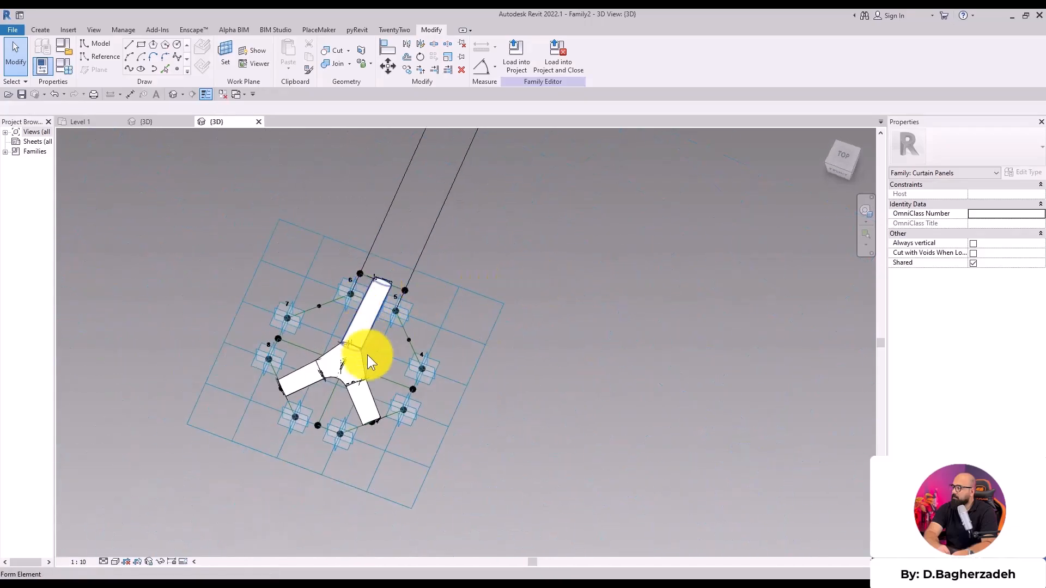
scroll(362, 338, up, 2)
scroll(368, 324, up, 2)
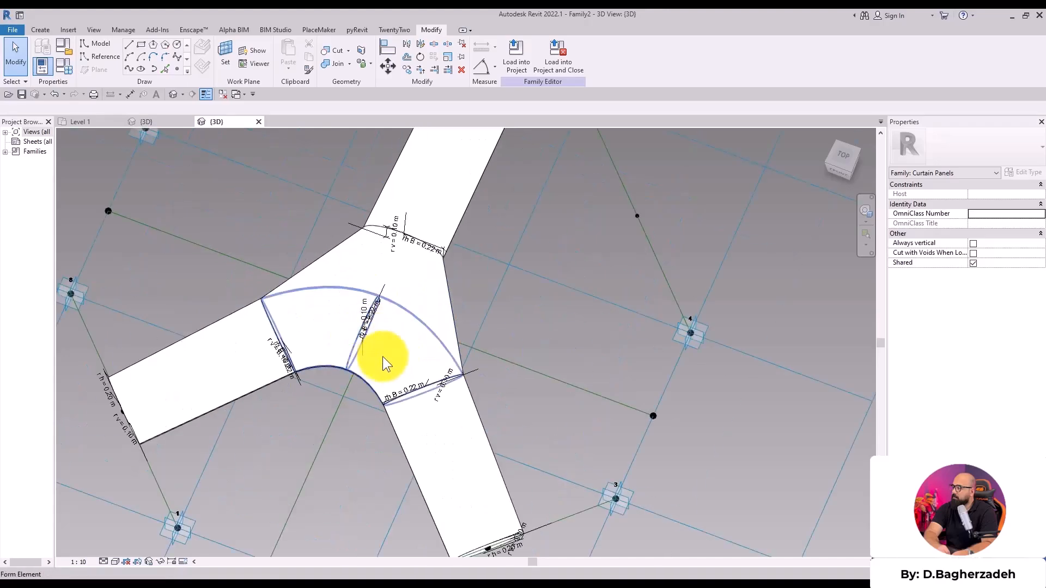
click(337, 64)
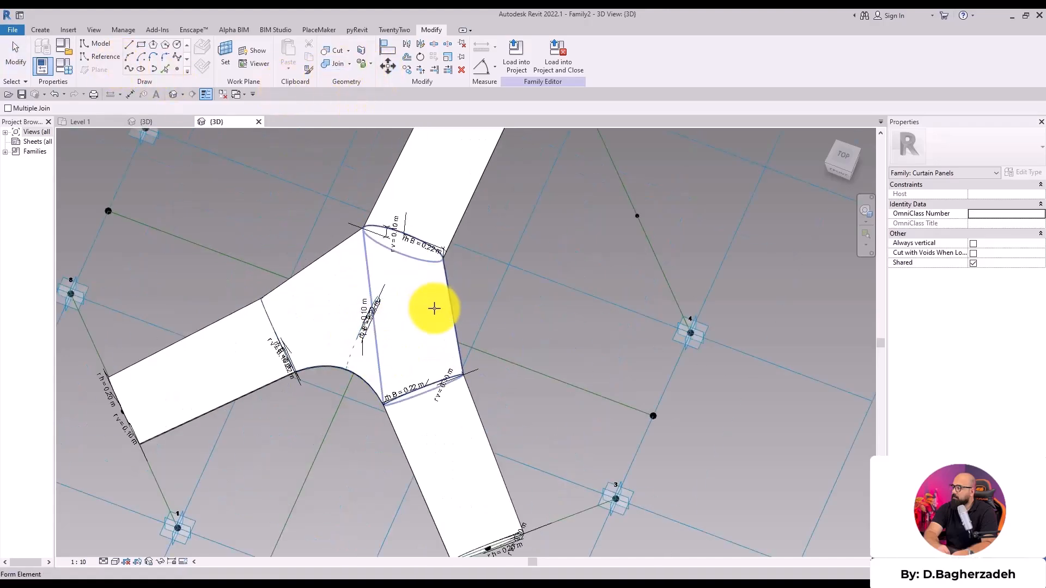
click(421, 335)
click(366, 364)
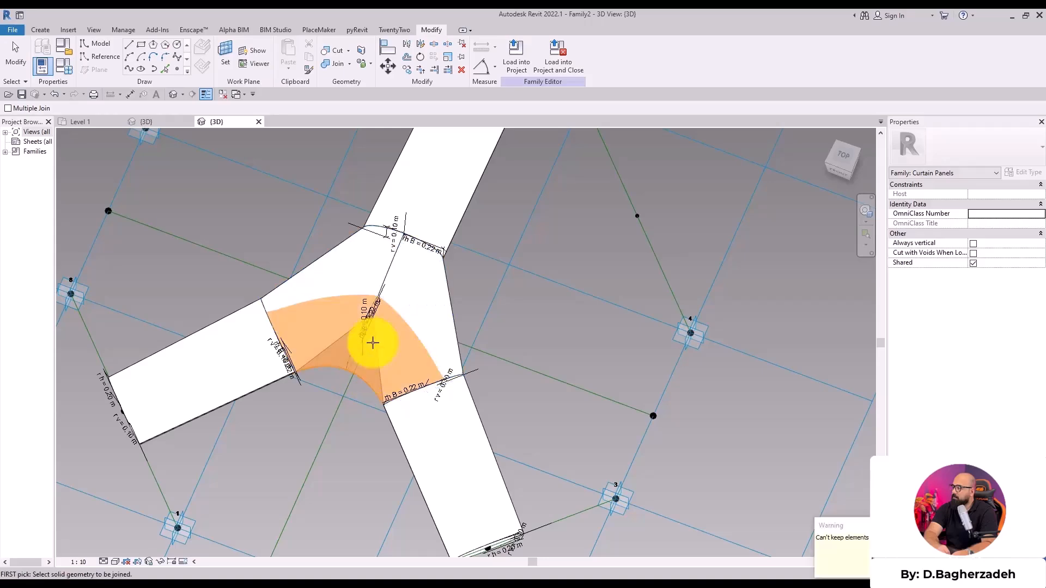
key(Escape)
- Inspect the three-branch junction from several angles and from directly above
shift+middle_drag(474, 275, 562, 241)
scroll(523, 313, down, 2)
middle_drag(490, 346, 443, 447)
scroll(510, 289, up, 3)
shift+middle_drag(509, 287, 329, 256)
middle_drag(329, 256, 515, 420)
scroll(267, 306, down, 3)
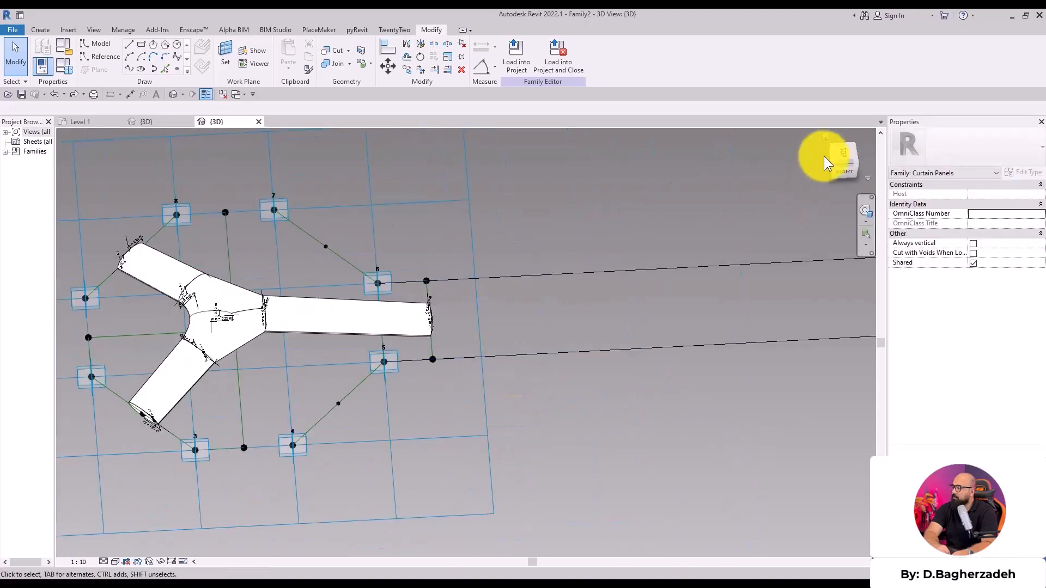
click(841, 153)
scroll(462, 309, up, 3)
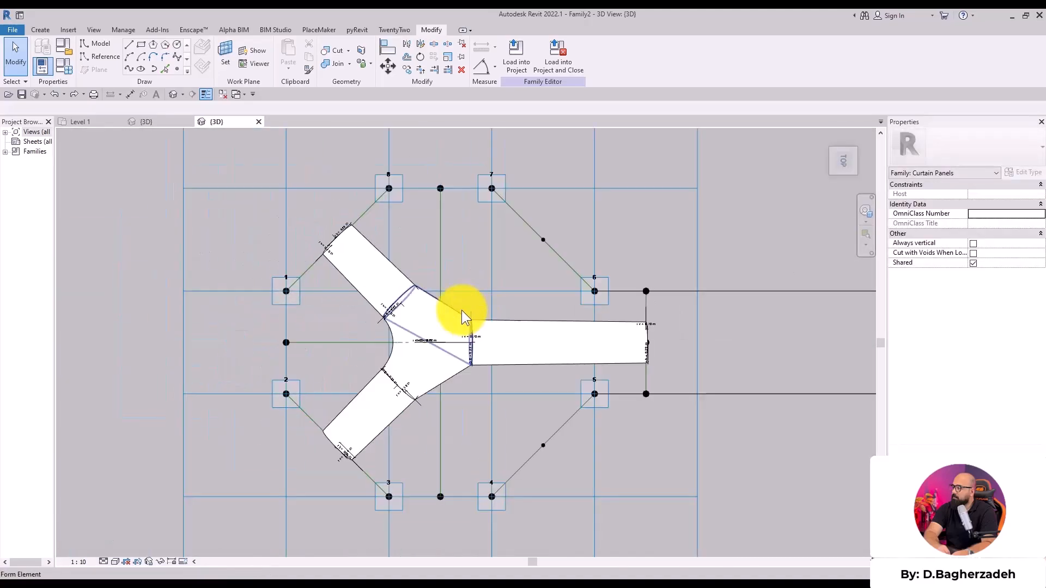
- Set the rh B parameter's formula to r h * 1.2 in the family types
click(64, 67)
click(369, 227)
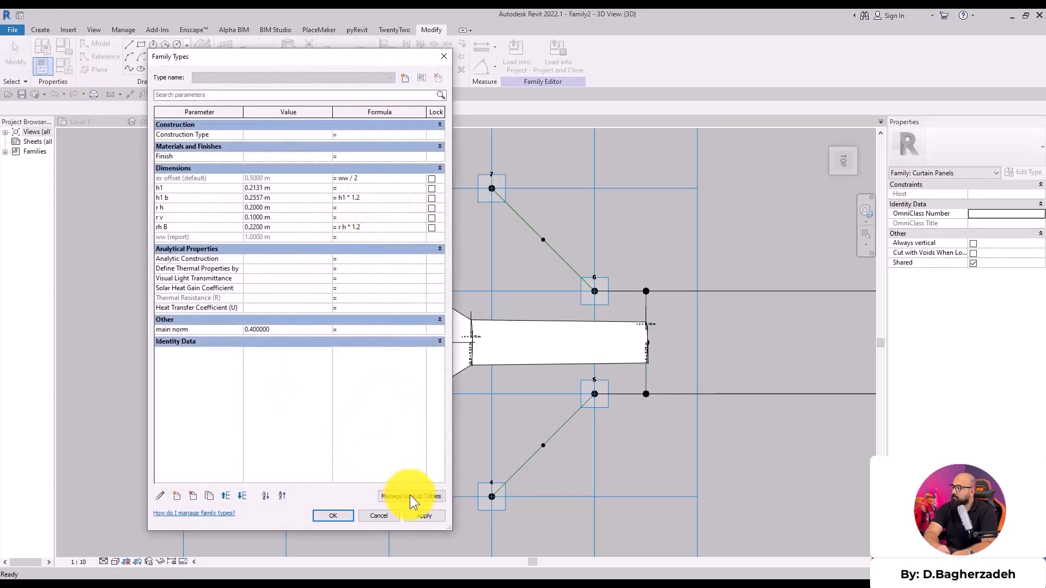
click(425, 516)
click(328, 516)
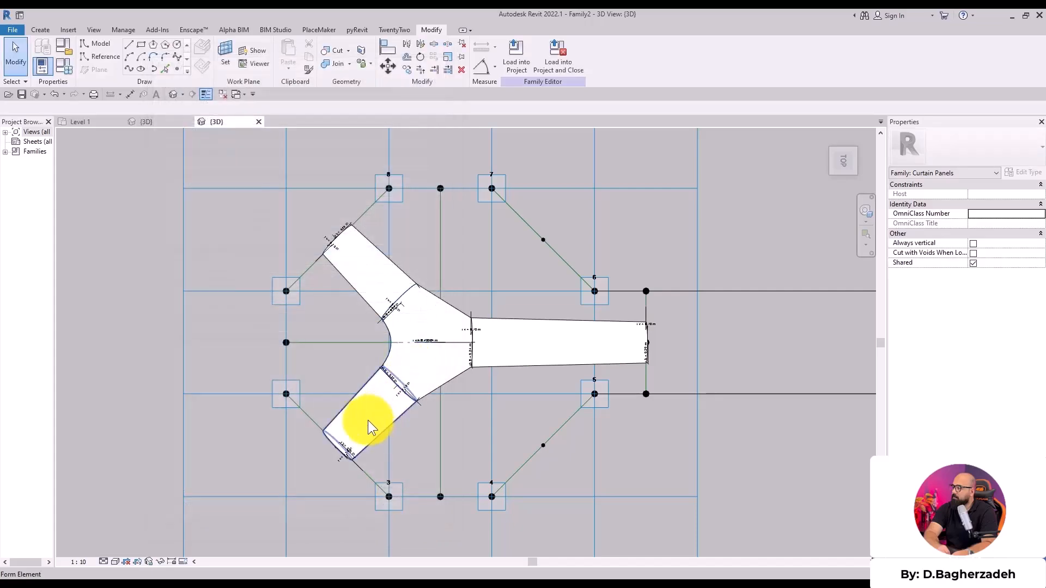
- Set the rh B parameter's formula to r h * 1.5, keeping the parameter list clear of the model
click(65, 70)
click(377, 228)
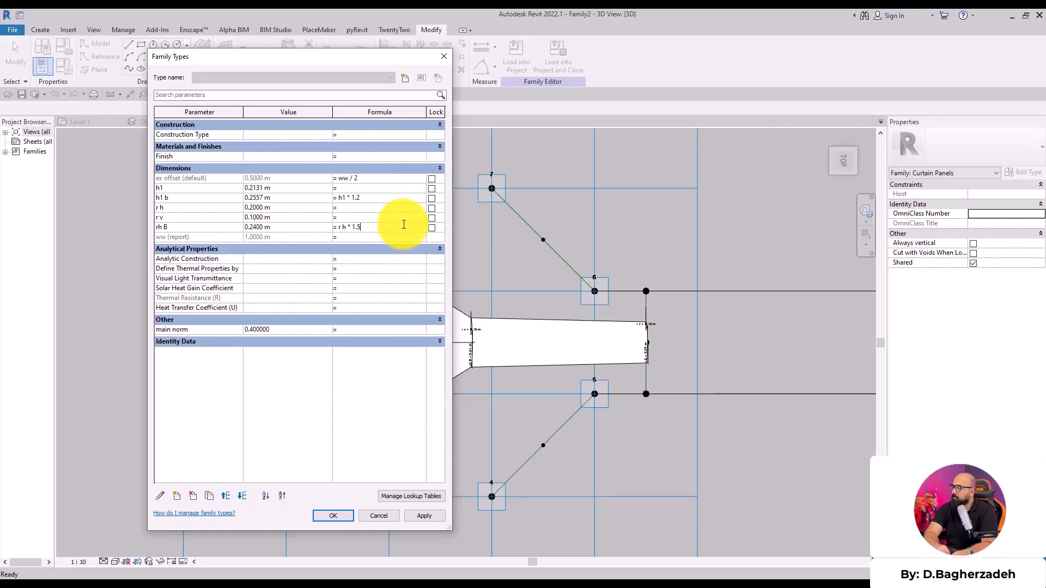
click(434, 516)
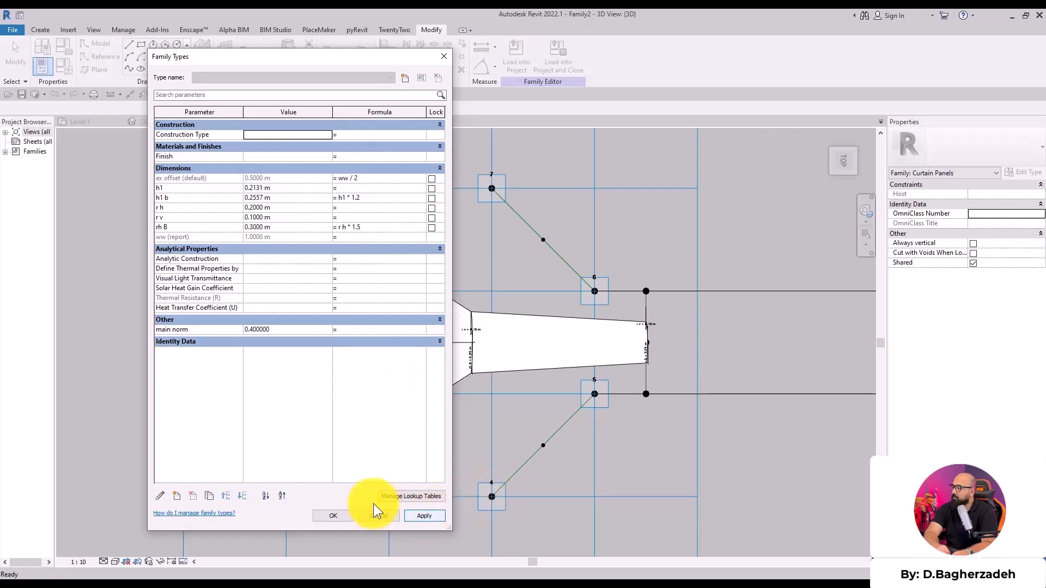
drag(400, 83, 762, 76)
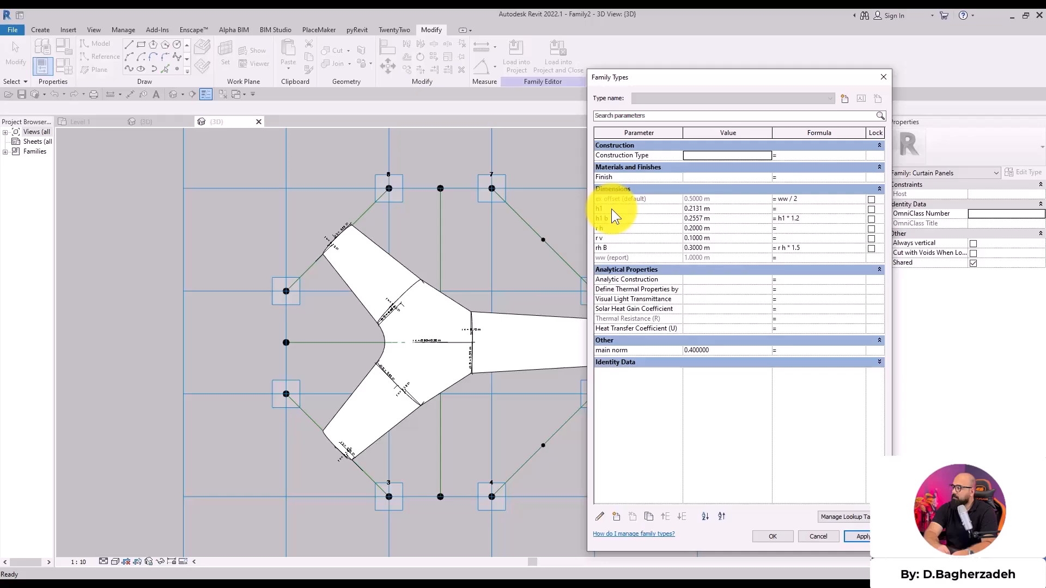
- Drive the r h parameter with the formula r v / 2 and apply it to the model
click(616, 238)
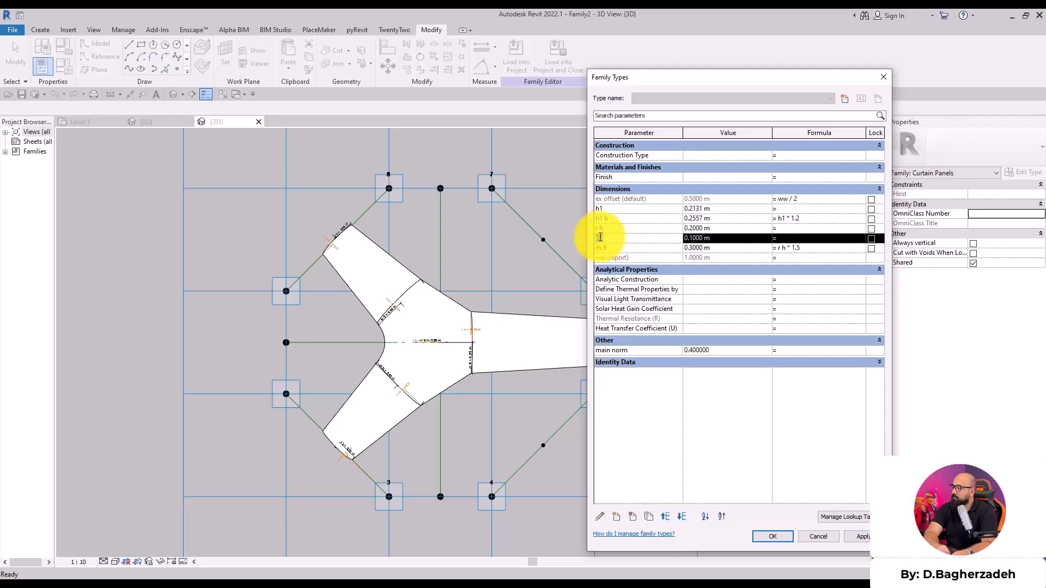
click(789, 232)
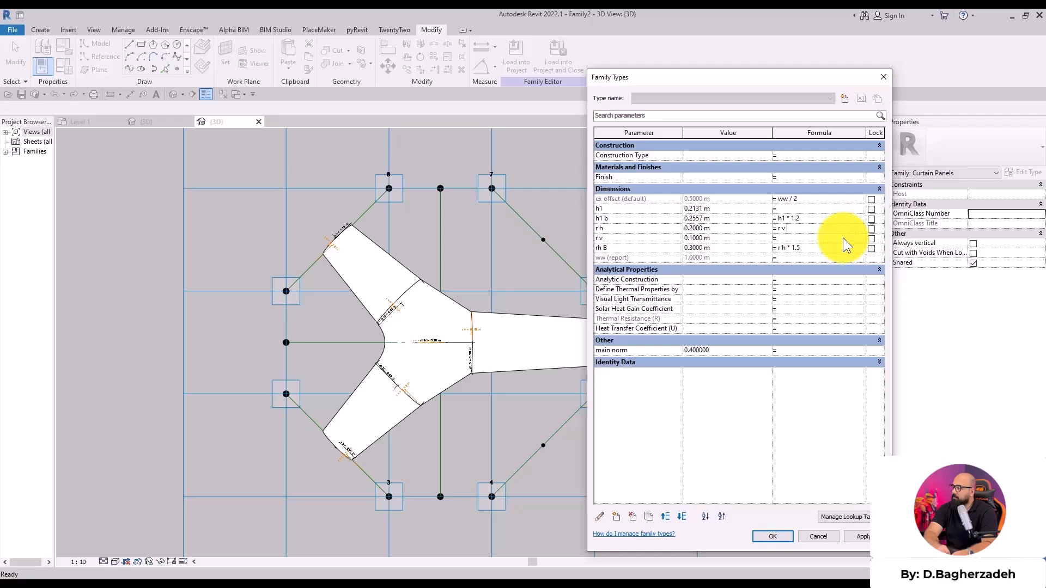
text(/2)
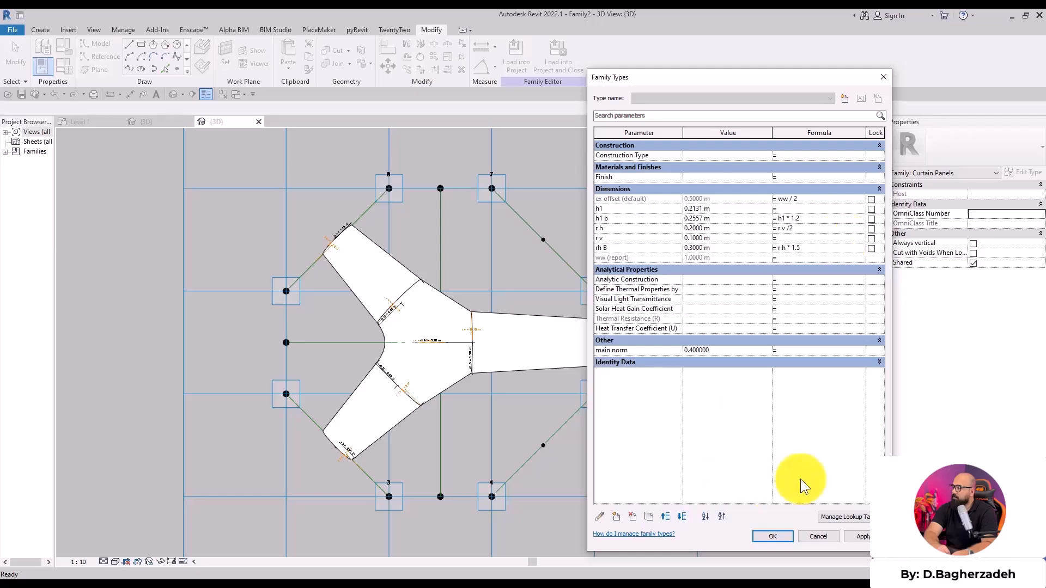
click(862, 537)
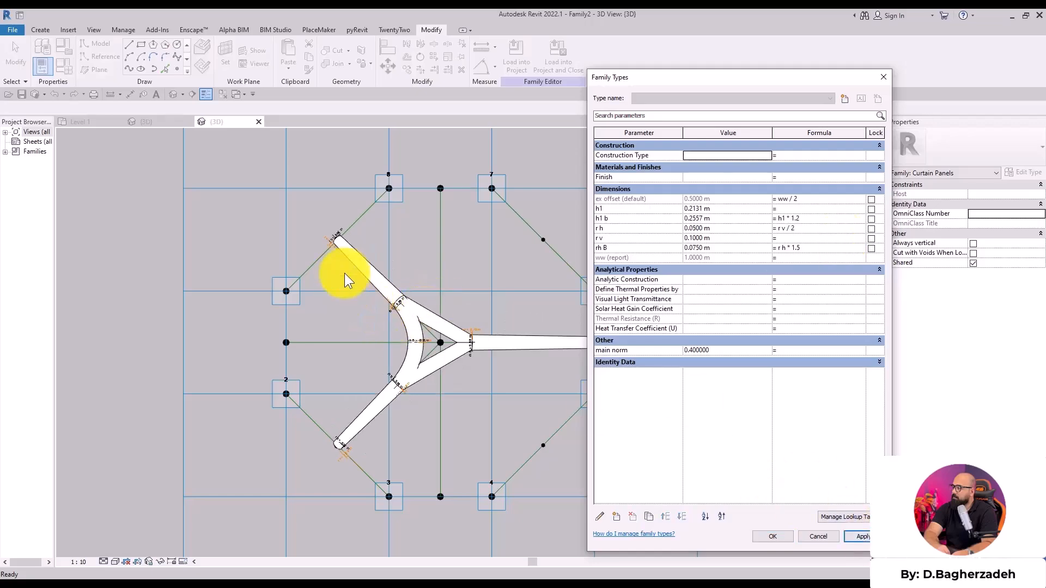
- Try r v / 1.2 and r v / 1.1 as the formula for the r h parameter
click(815, 228)
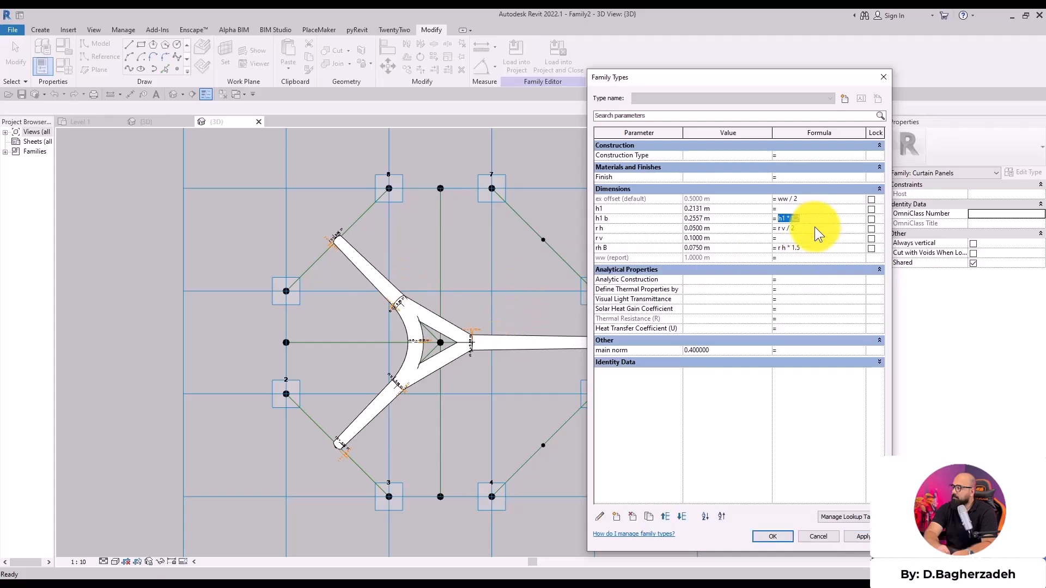
click(815, 228)
click(862, 536)
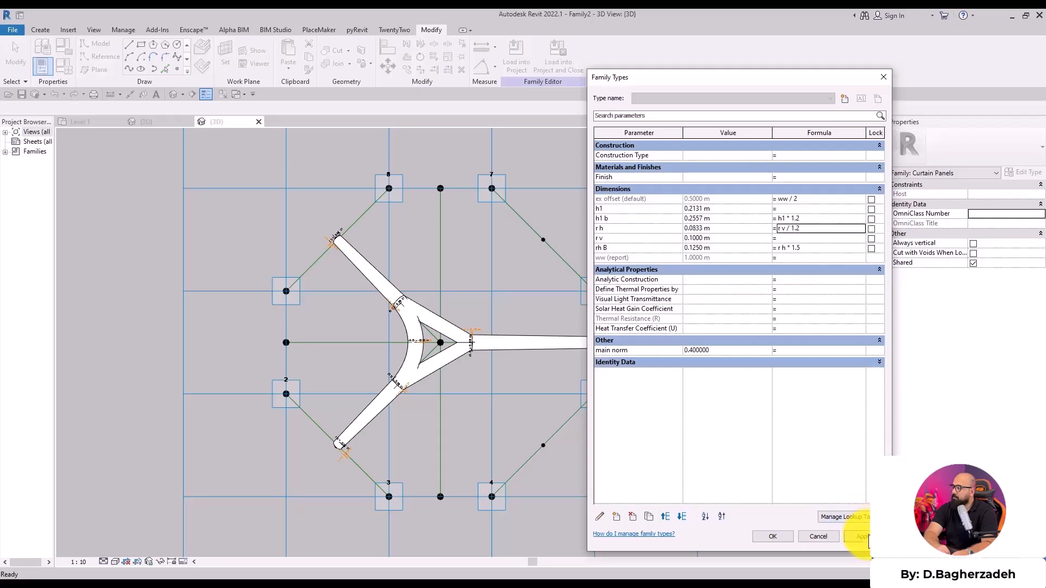
click(817, 227)
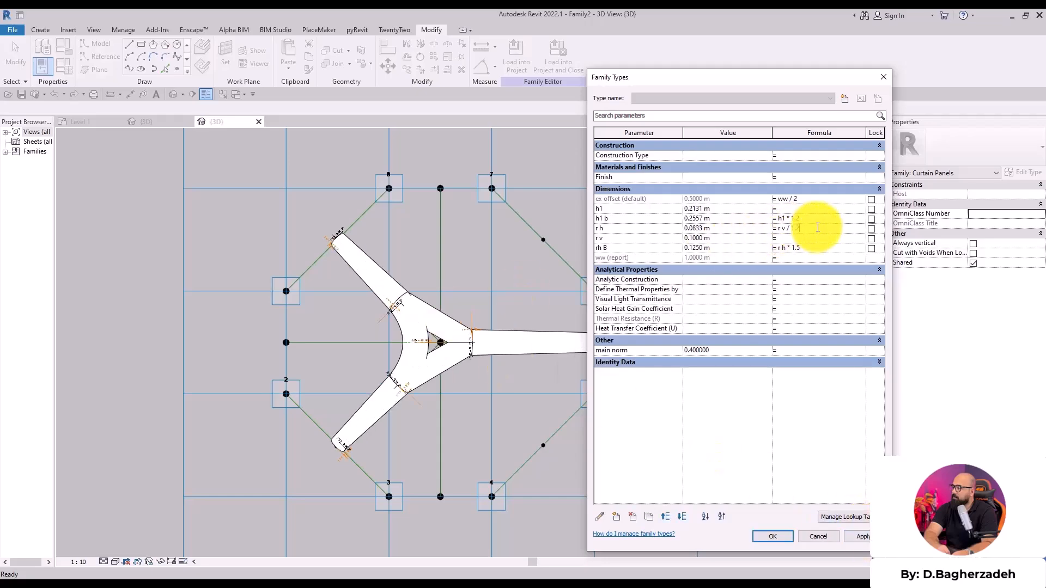
text(r v / 1.1)
click(862, 536)
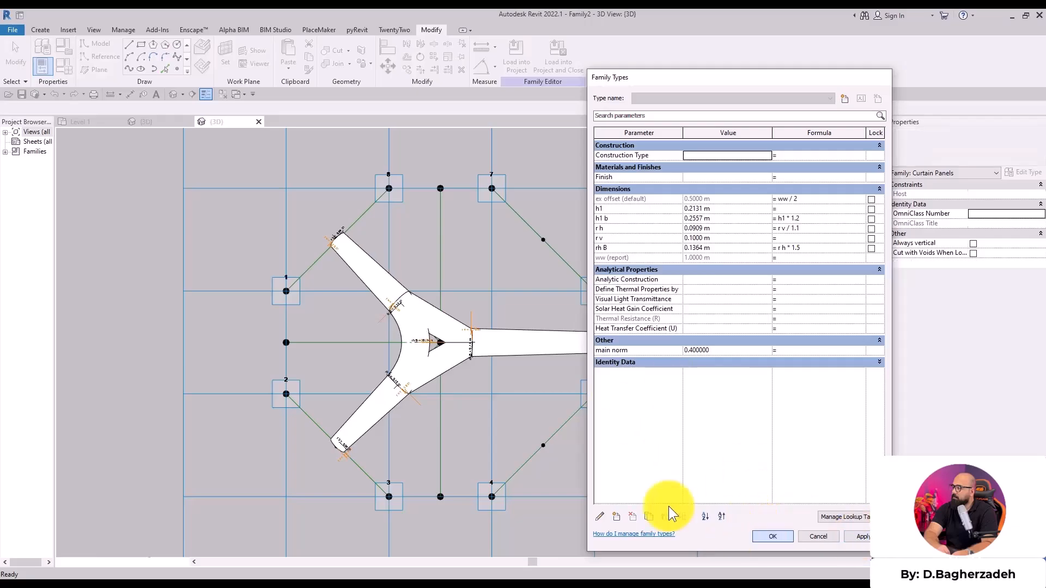
click(772, 537)
- Check the branch junction up close and apply the formula r v / 0.5 to the r h parameter
shift+middle_drag(409, 502, 495, 148)
scroll(448, 361, up, 6)
shift+middle_drag(650, 403, 600, 420)
middle_drag(599, 420, 407, 396)
click(63, 65)
click(823, 238)
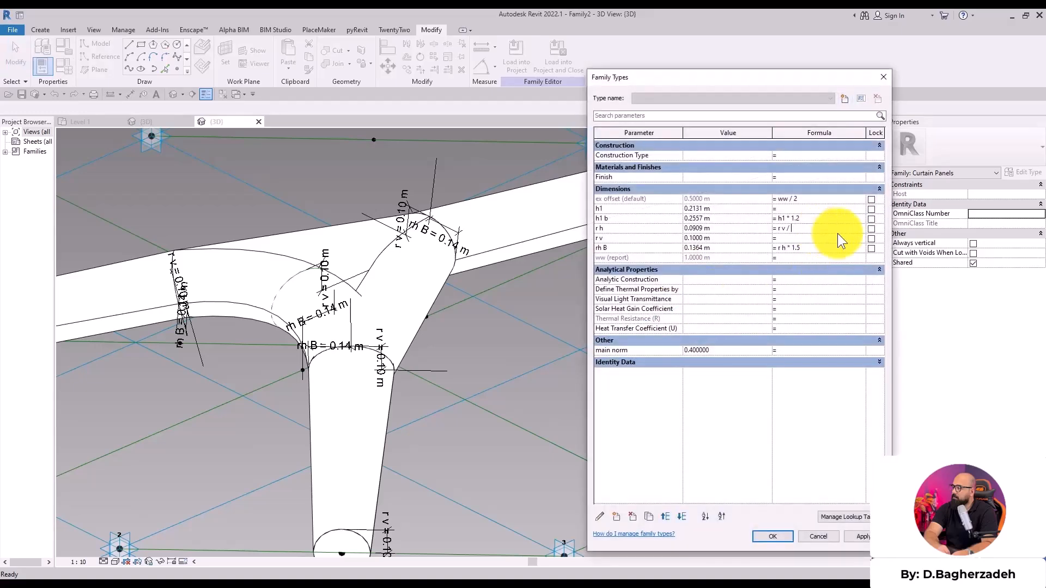
text(.5)
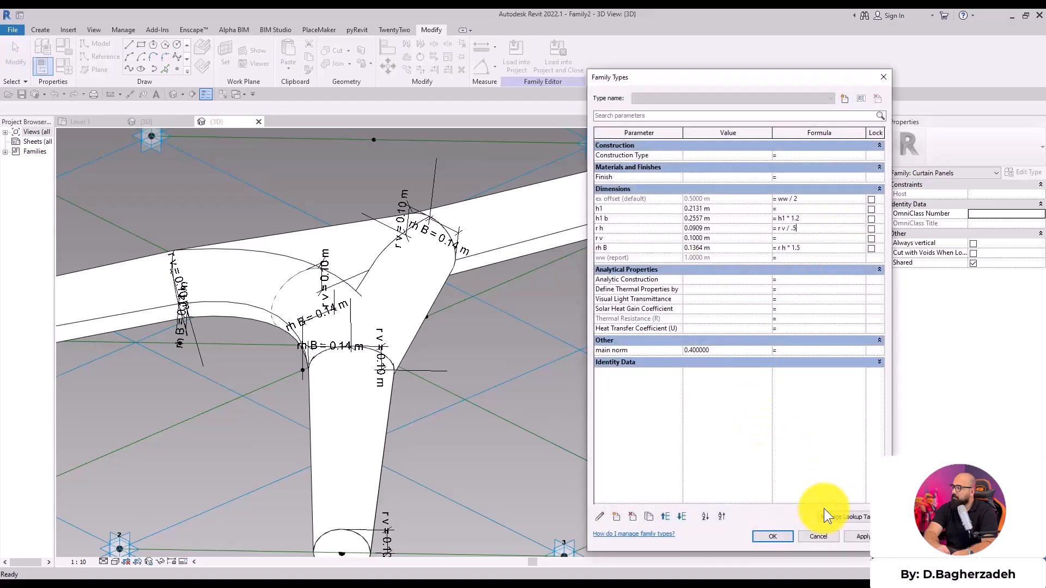
click(860, 536)
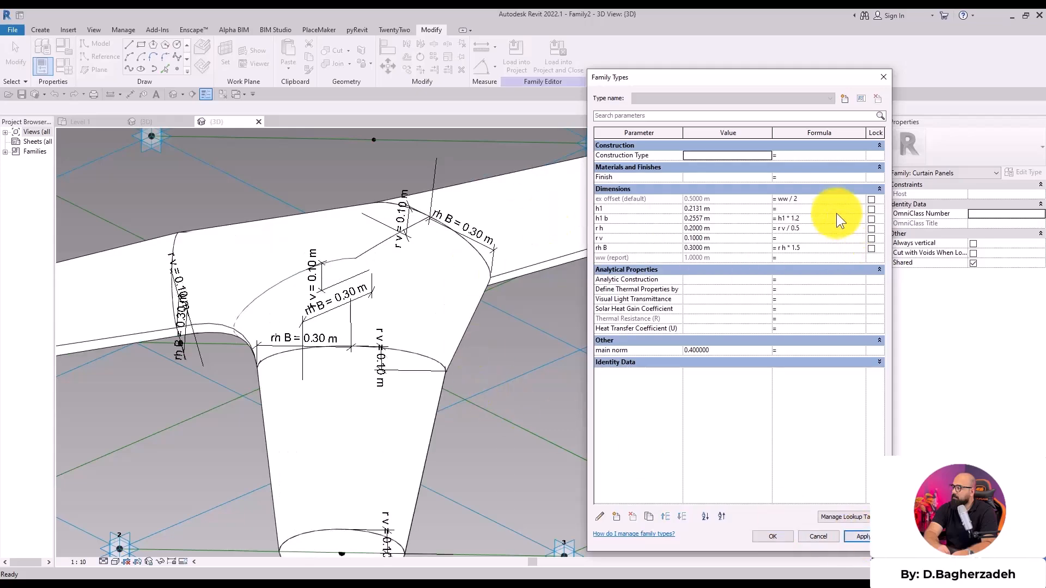
- Test the r h parameter with the formulas r v / 0.6 and r v / 0.7
click(816, 229)
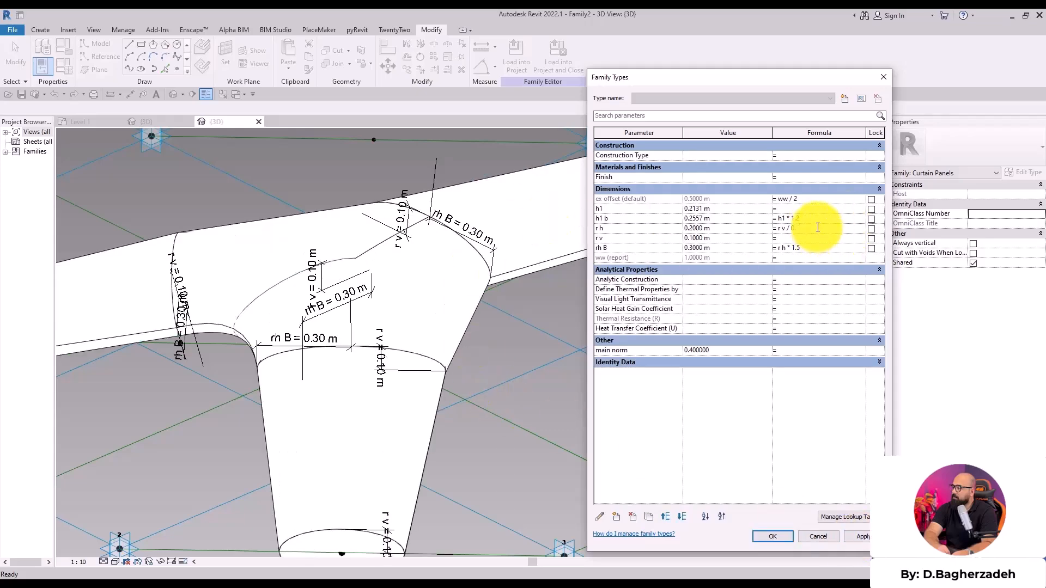
text(6)
click(859, 534)
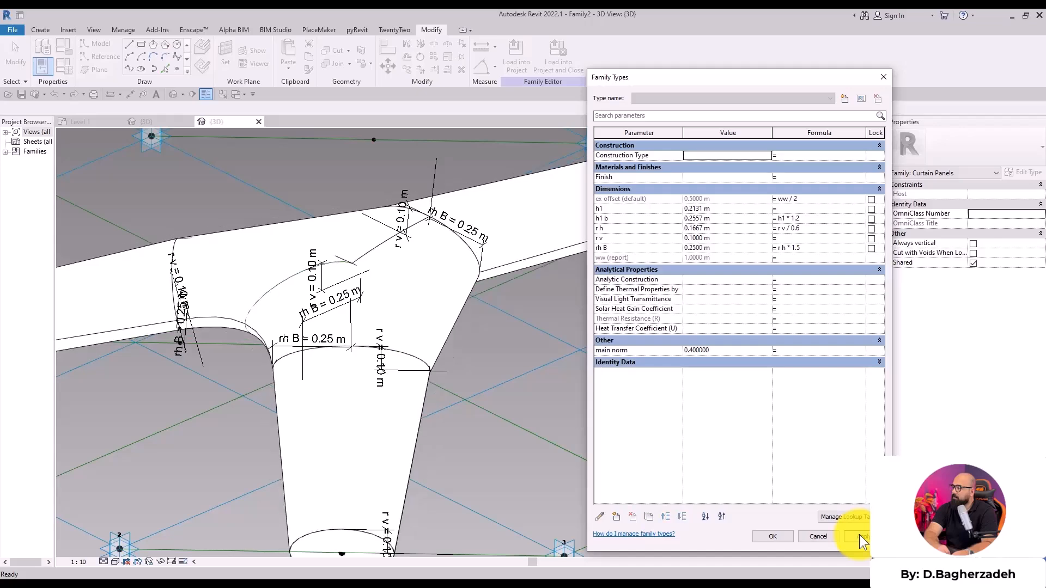
click(826, 229)
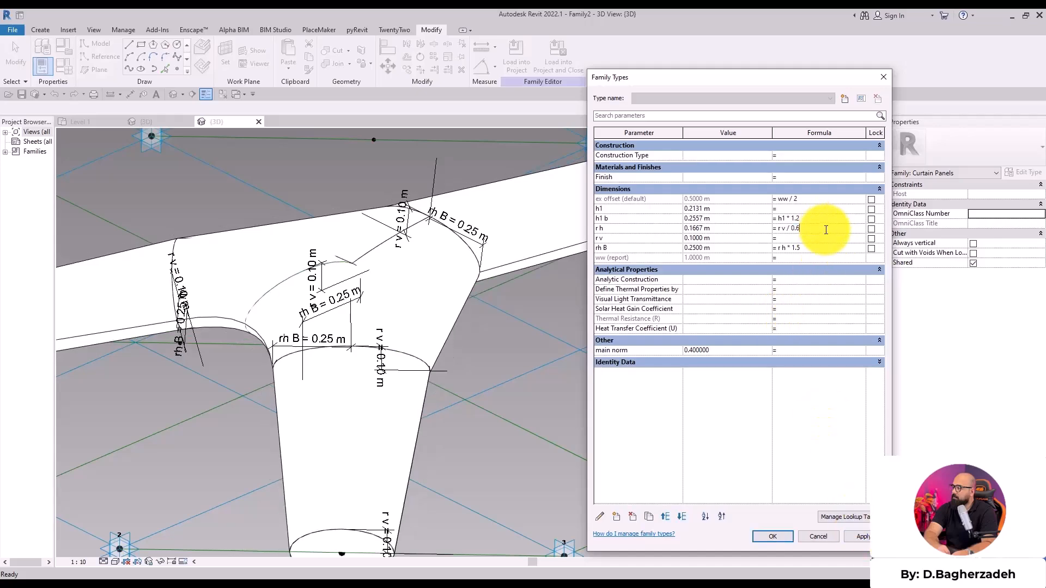
text(7)
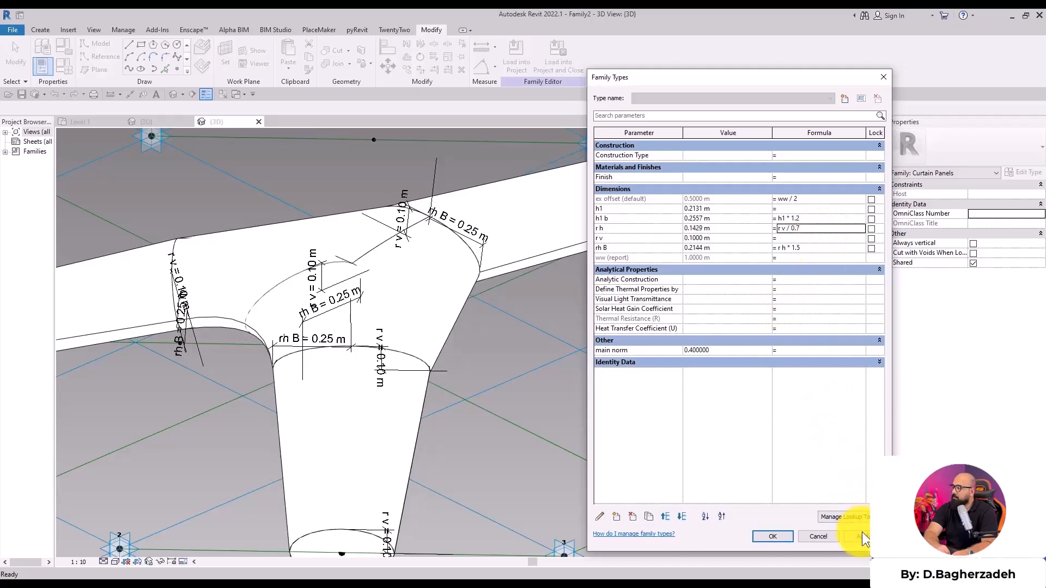
click(862, 532)
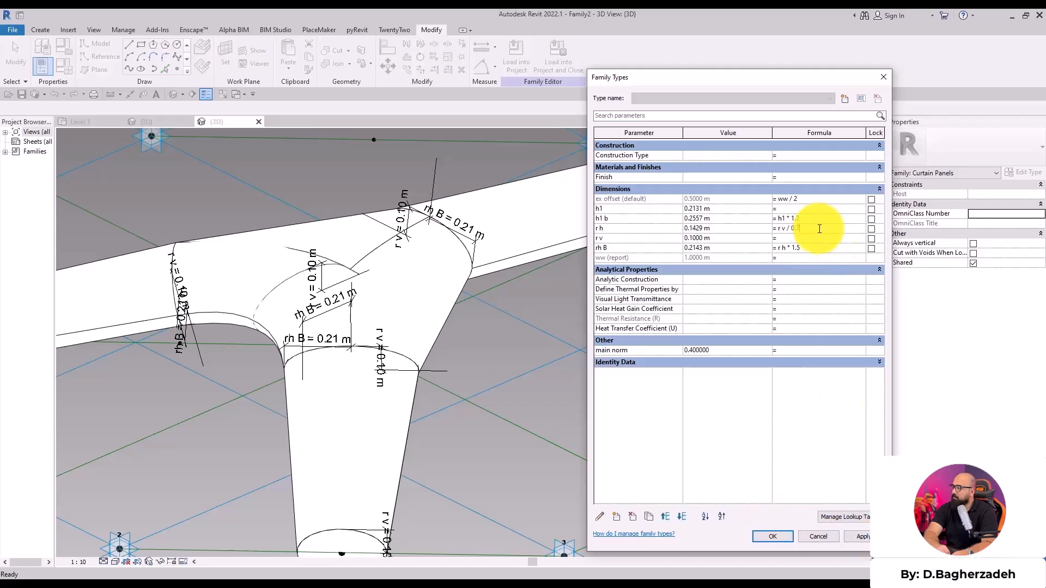
- Set the r h parameter's formula to r v / 0.6 and accept the family types
text(6)
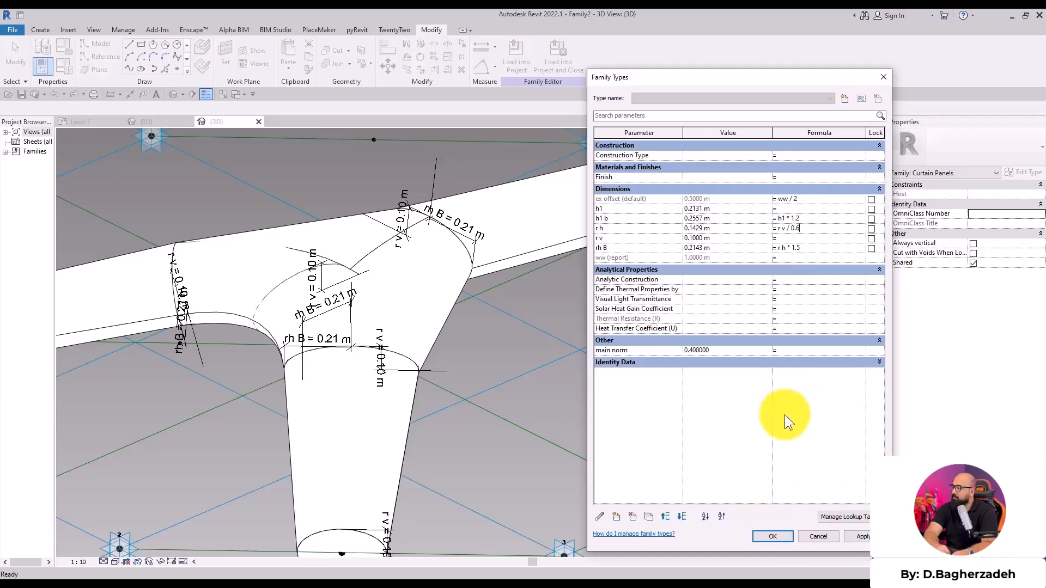
click(772, 537)
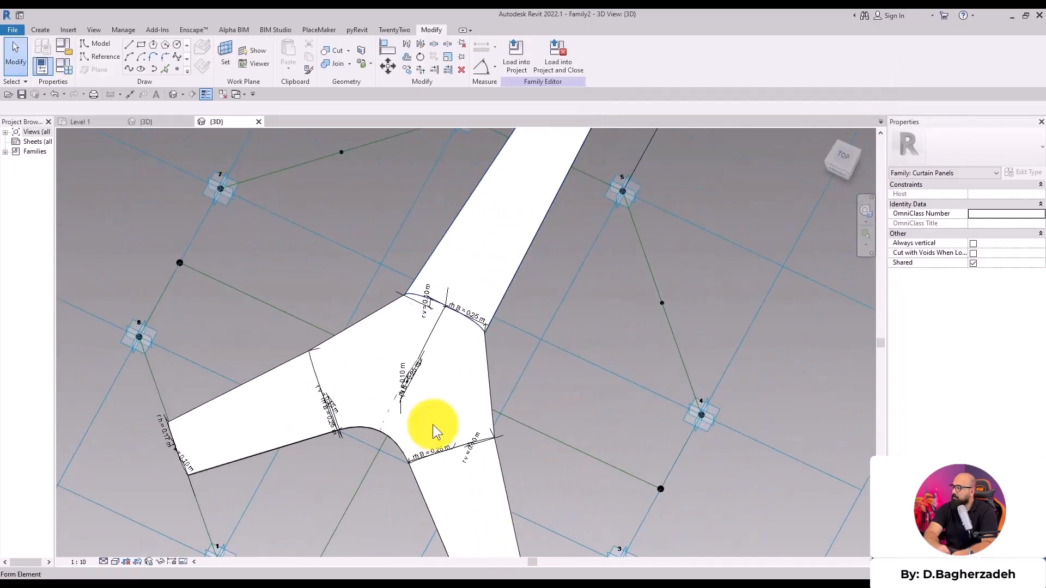
- Save the curtain panel family to the Desktop under the file name organic panel
scroll(436, 430, down, 3)
shift+middle_drag(545, 449, 358, 279)
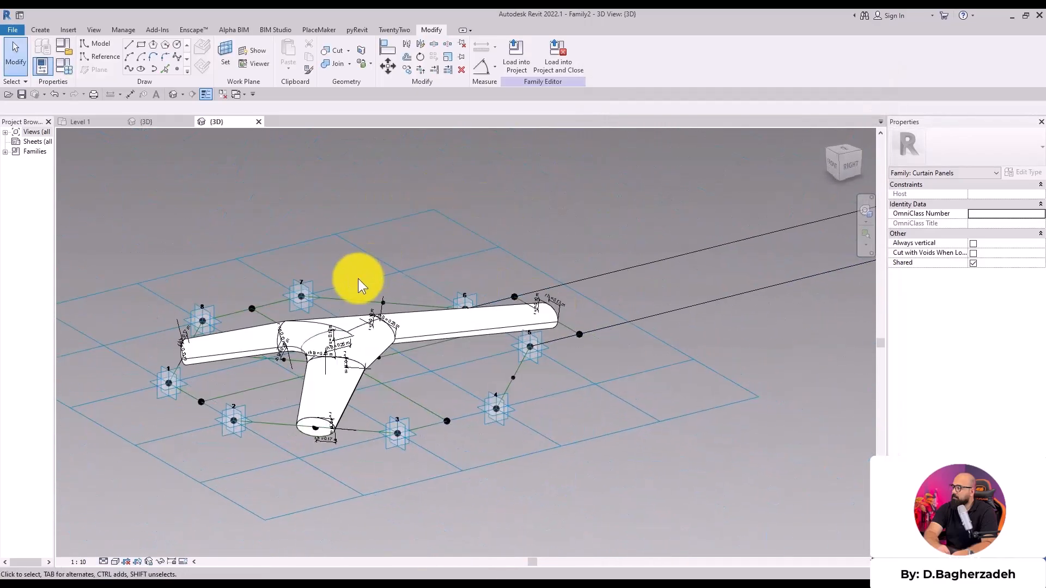
key(ctrl+s)
click(152, 373)
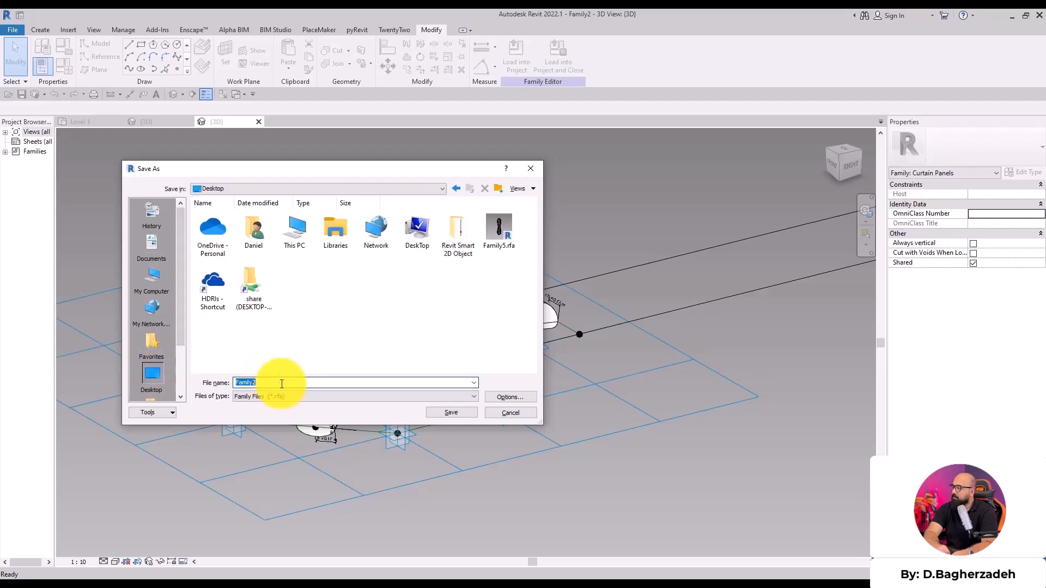
text(organic panel)
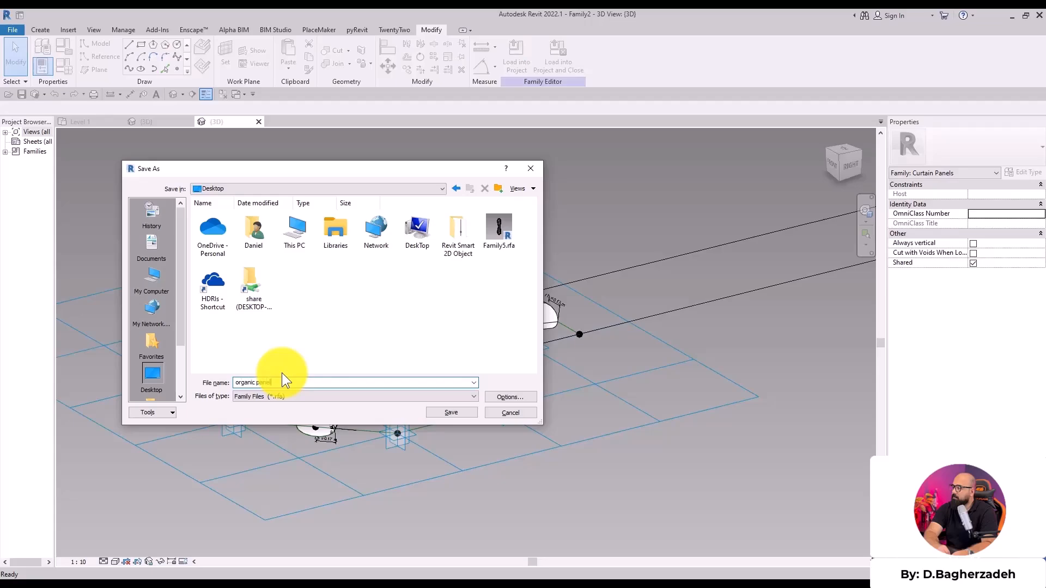
click(515, 397)
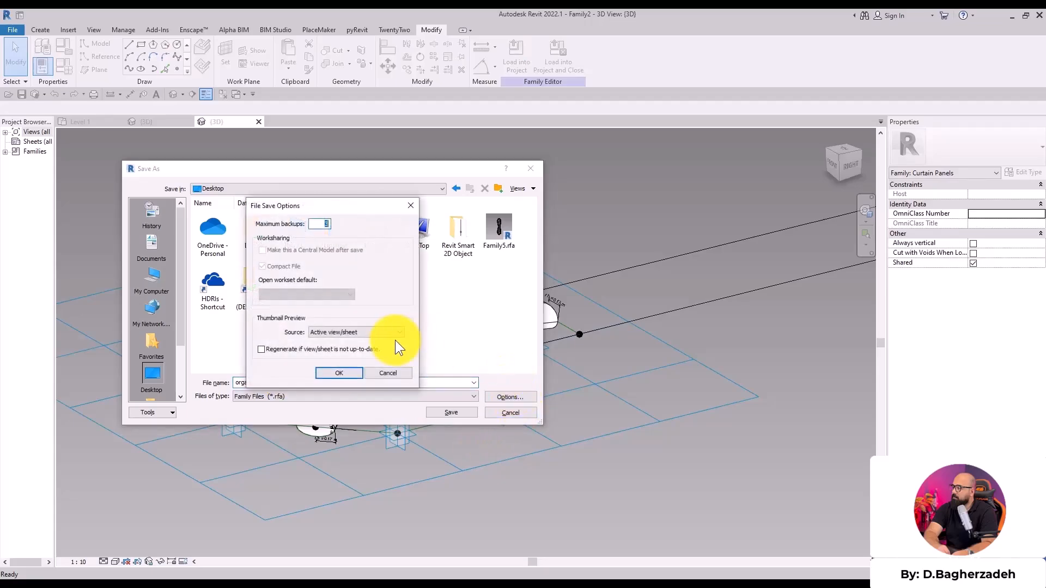
click(360, 373)
click(451, 412)
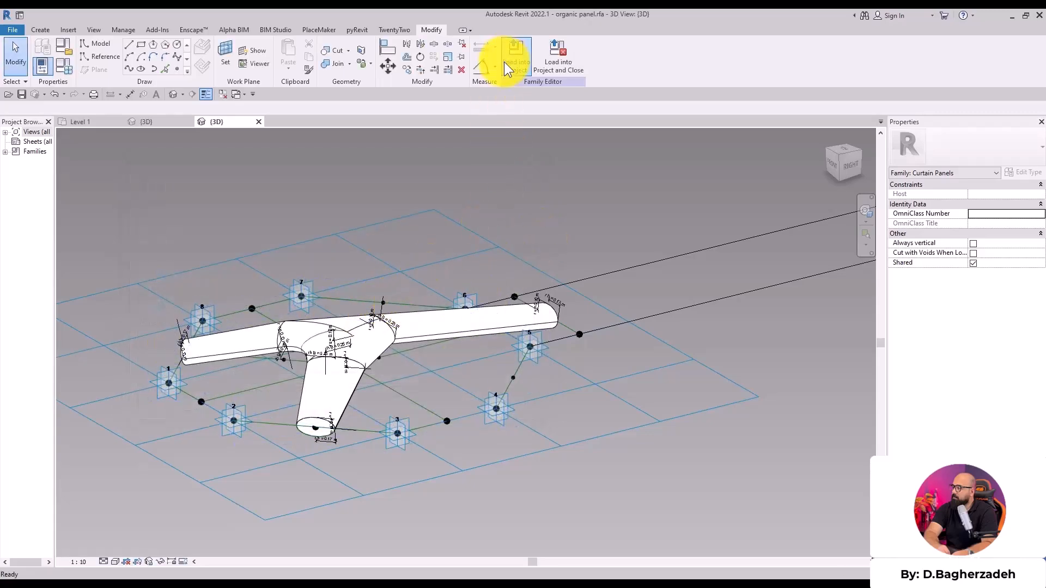
- Load the family into the project and apply the Octagon Rotate organic panel type to the mass's divided surface
click(504, 60)
click(173, 95)
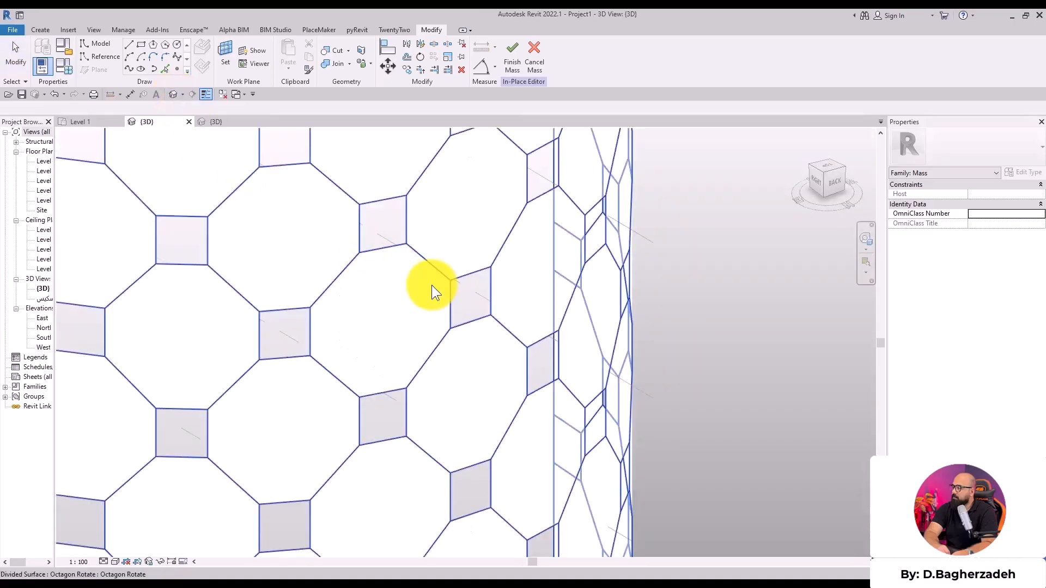
click(466, 226)
click(930, 134)
scroll(910, 354, down, 1)
click(909, 355)
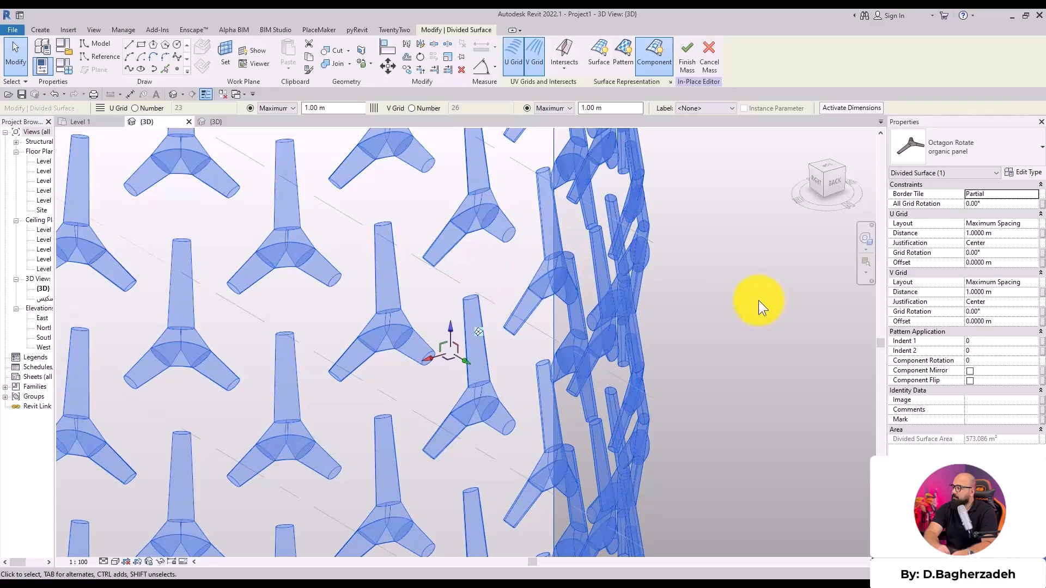
click(731, 330)
- Examine how the three-armed organic panel components are arranged and spaced across the divided surface
shift+middle_drag(731, 329, 747, 351)
scroll(522, 243, up, 3)
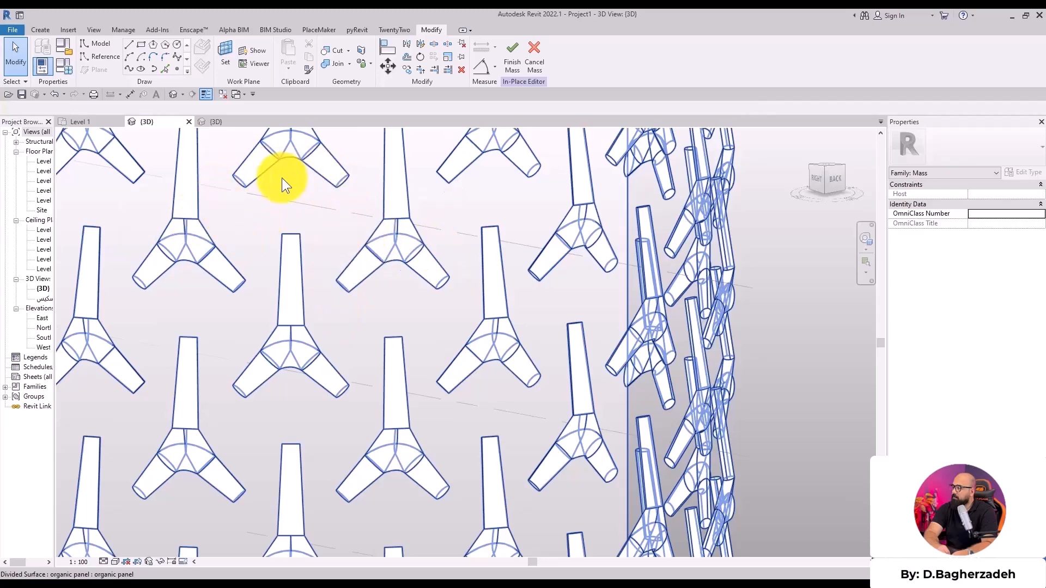
middle_drag(332, 175, 341, 314)
scroll(341, 314, down, 1)
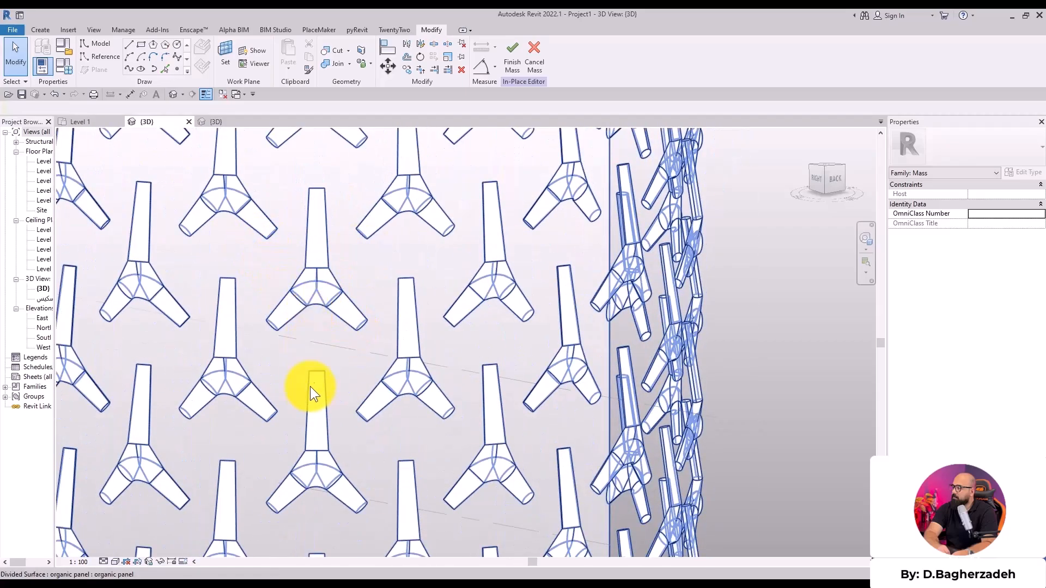
middle_drag(323, 341, 276, 237)
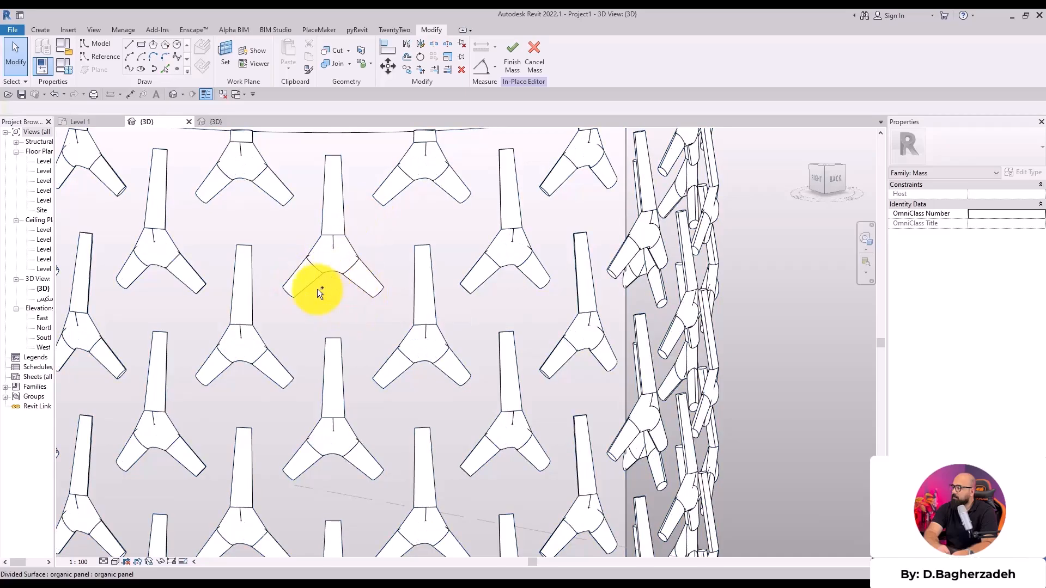
mouse_move(289, 292)
mouse_down()
mouse_move(327, 264)
mouse_move(354, 267)
mouse_move(334, 159)
mouse_move(335, 253)
mouse_up()
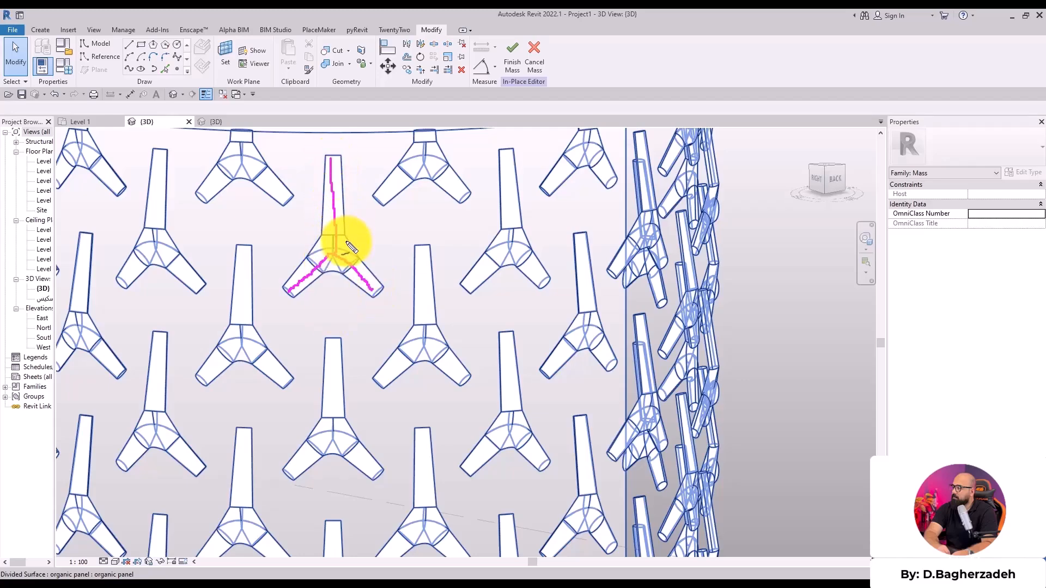
mouse_move(372, 221)
mouse_down()
mouse_move(342, 255)
mouse_move(291, 219)
mouse_up()
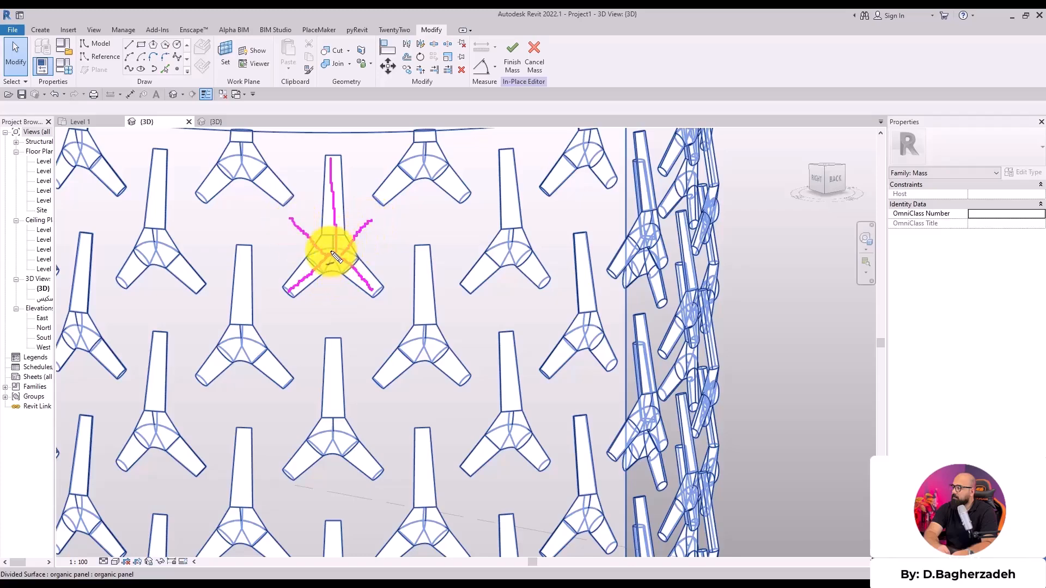
drag(331, 248, 340, 346)
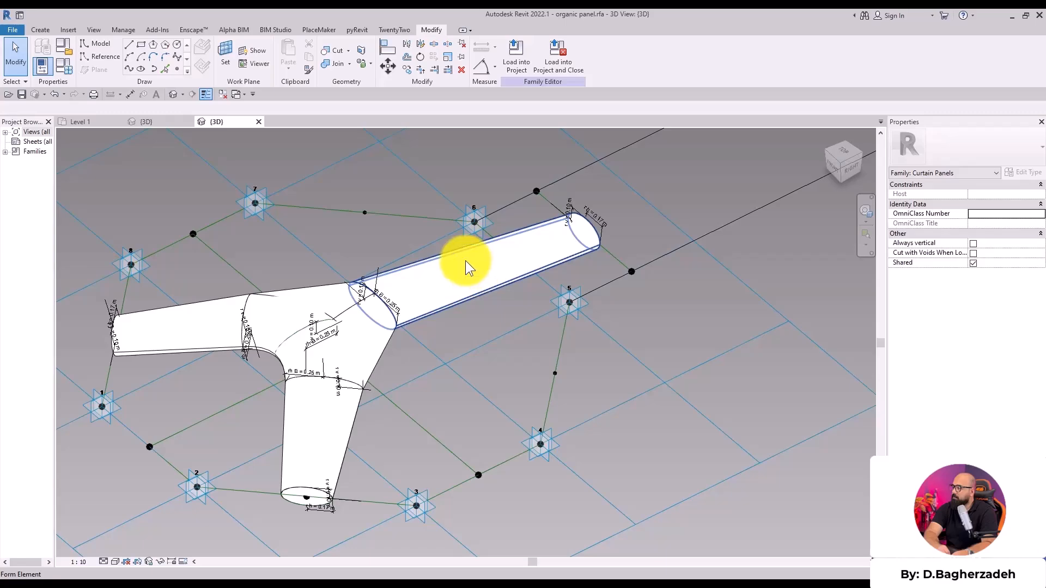
- Connect the reference point midway between adaptive points 4 and 5 to the central reference point with a spline through points
shift+middle_drag(700, 369, 518, 263)
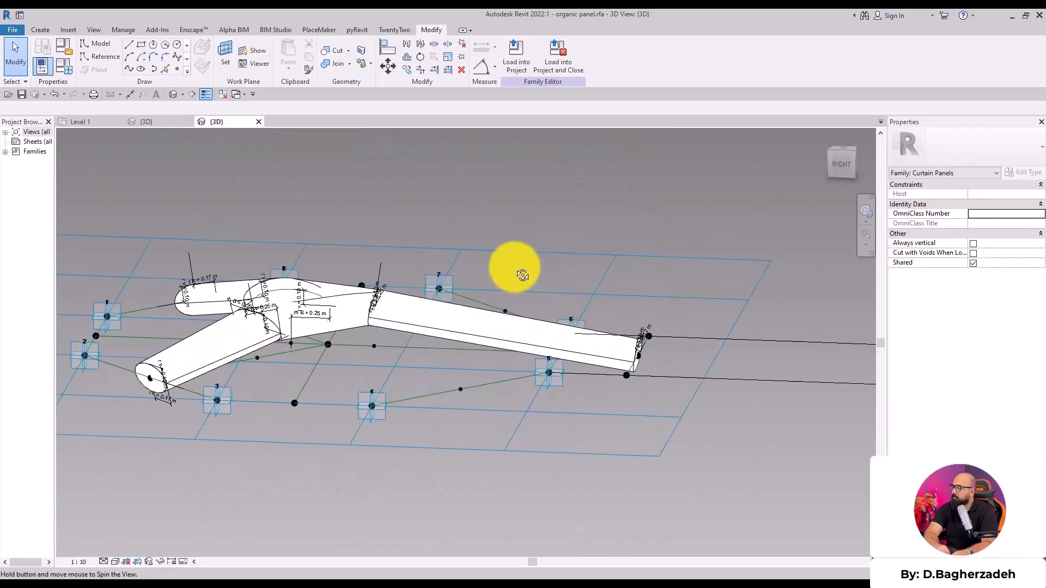
scroll(350, 351, up, 5)
click(590, 444)
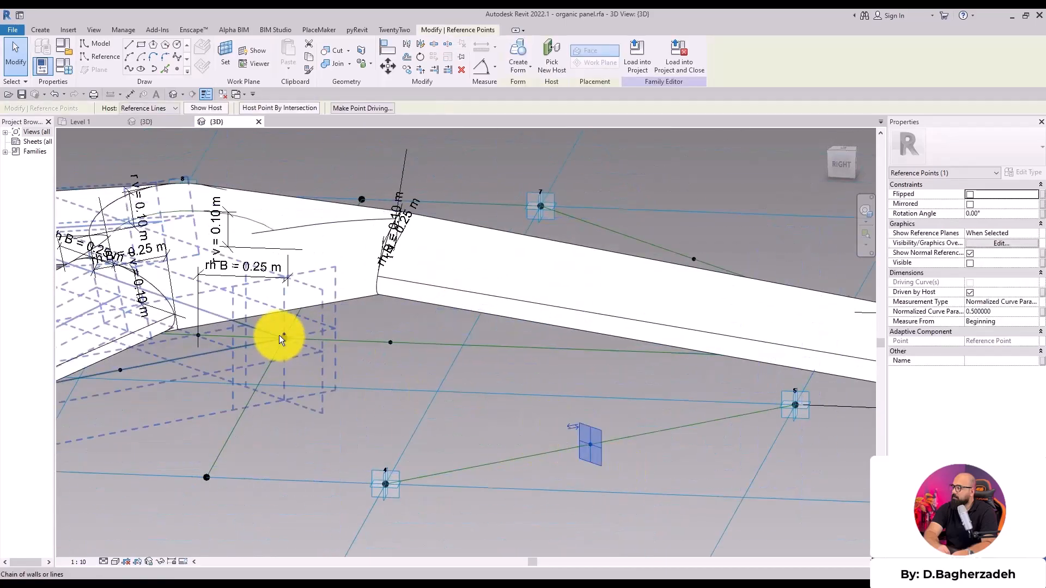
ctrl+drag(316, 332, 316, 332)
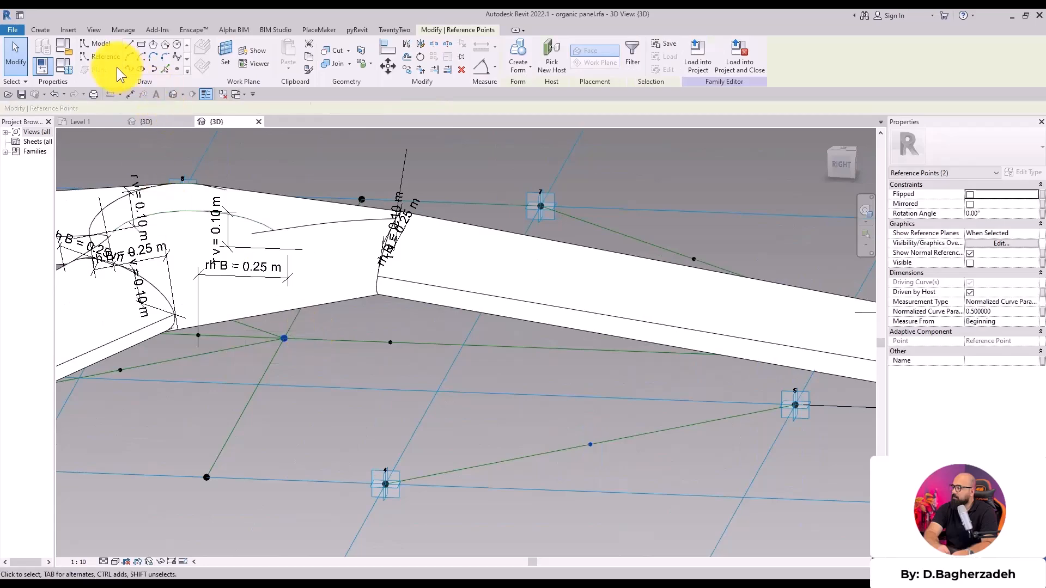
click(129, 70)
- Connect the reference point midway between adaptive points 6 and 7 to the central reference point with a spline through points
scroll(395, 352, down, 3)
shift+middle_drag(404, 368, 443, 459)
shift+middle_drag(334, 227, 643, 355)
ctrl+drag(681, 400, 682, 401)
shift+middle_drag(675, 398, 454, 296)
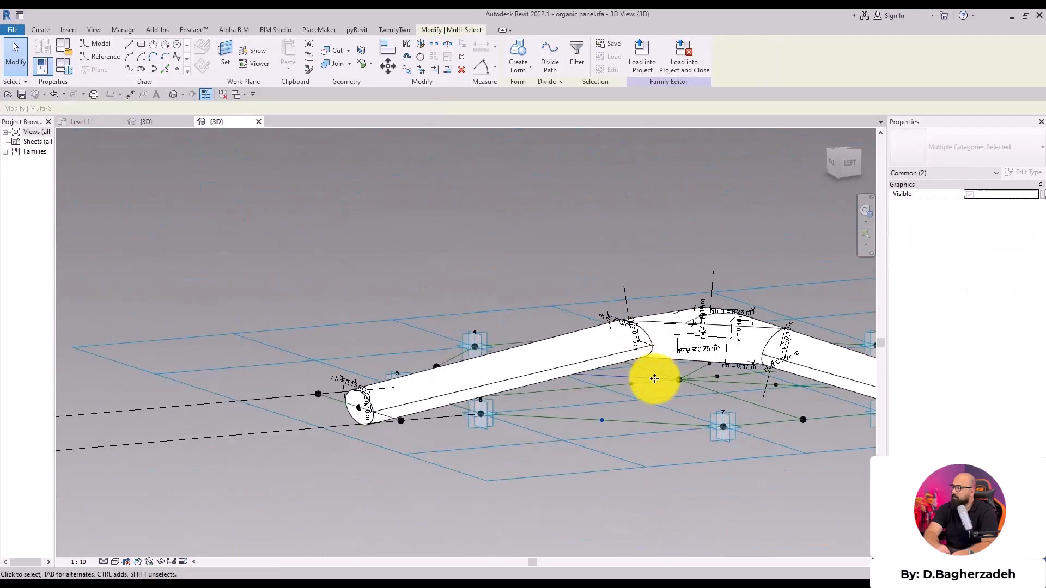
scroll(651, 374, up, 3)
ctrl+drag(660, 407, 704, 366)
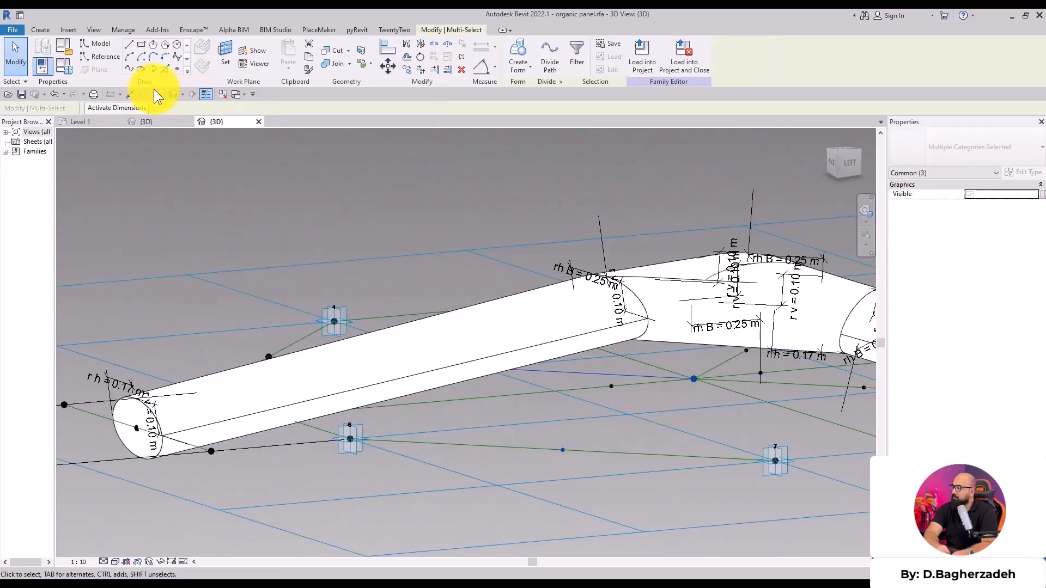
click(422, 212)
click(562, 449)
ctrl+drag(693, 401, 700, 366)
click(132, 72)
- Slide the hosted reference point beneath the long arm along its reference line to a normalized curve parameter of about 0.61
scroll(430, 254, down, 3)
shift+middle_drag(488, 254, 594, 305)
scroll(621, 309, up, 4)
click(619, 312)
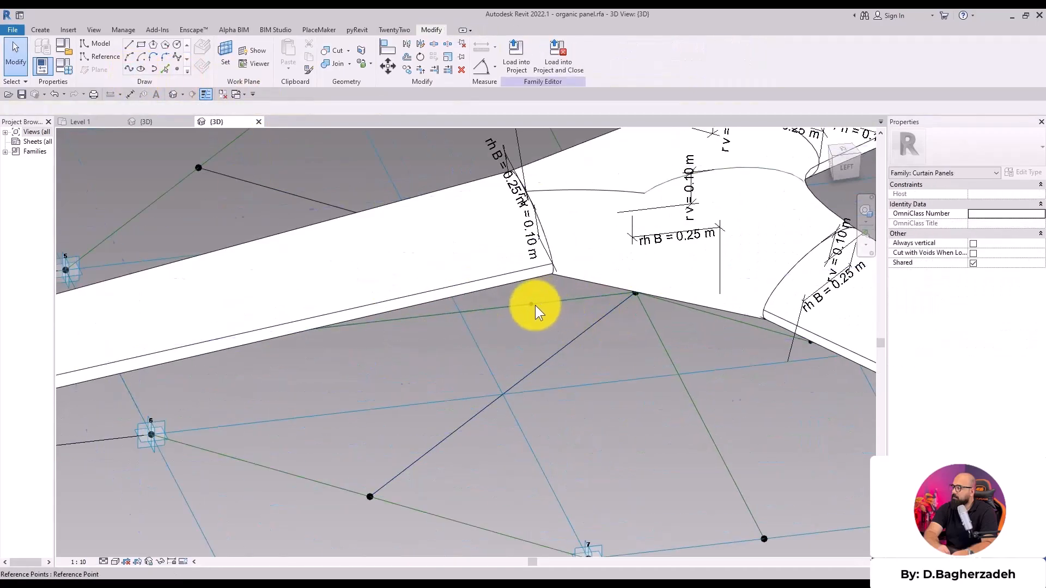
click(531, 304)
scroll(553, 326, down, 4)
shift+middle_drag(553, 326, 577, 354)
scroll(522, 322, up, 3)
mouse_move(522, 322)
mouse_down()
mouse_move(463, 322)
mouse_move(540, 315)
mouse_up()
scroll(539, 316, down, 3)
shift+middle_drag(539, 316, 583, 276)
scroll(565, 320, up, 4)
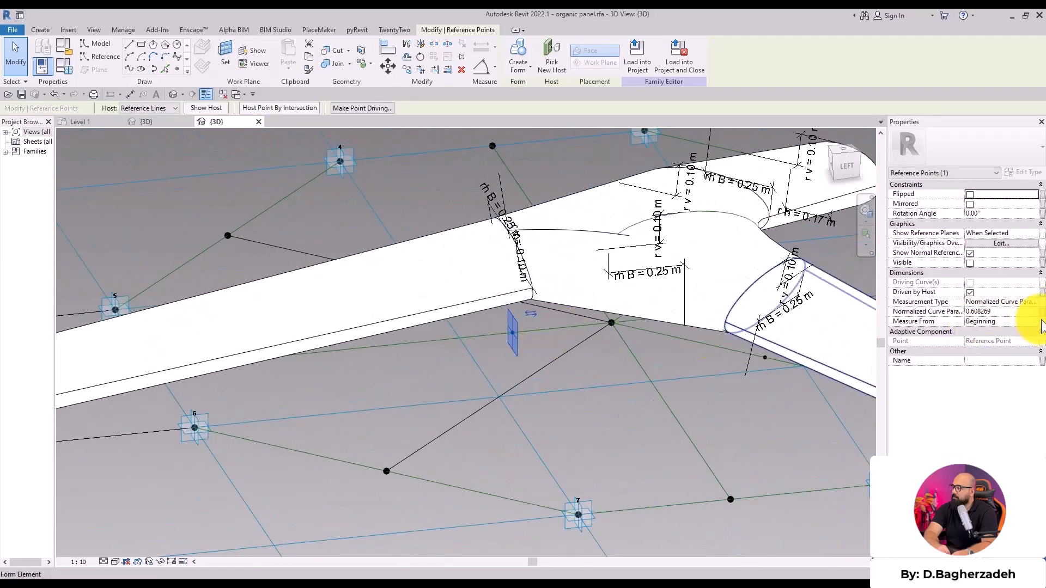
shift+middle_drag(572, 401, 558, 348)
drag(525, 345, 624, 316)
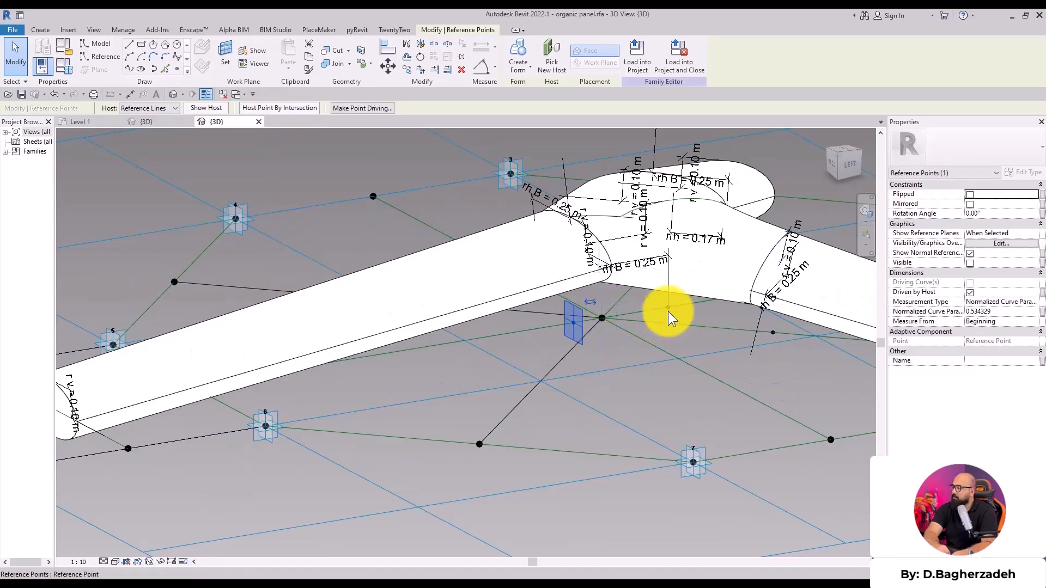
drag(554, 341, 518, 353)
- Associate the long arm point's Normalized Curve Parameter with a new family parameter named "up norm"
scroll(560, 344, down, 2)
shift+middle_drag(562, 351, 621, 335)
scroll(627, 322, up, 4)
shift+middle_drag(601, 380, 640, 352)
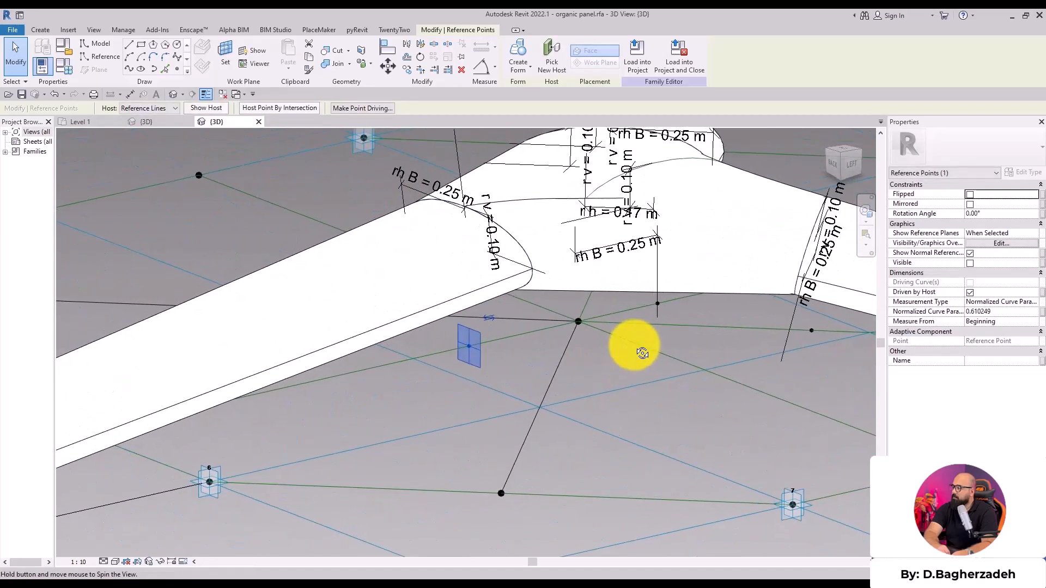
scroll(643, 327, up, 3)
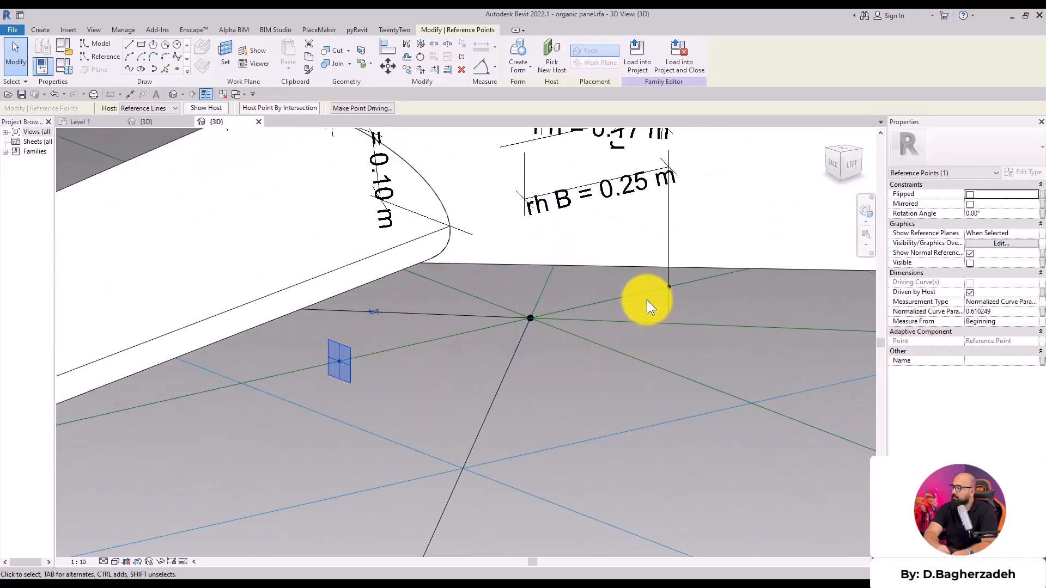
scroll(626, 305, down, 5)
shift+middle_drag(638, 369, 648, 406)
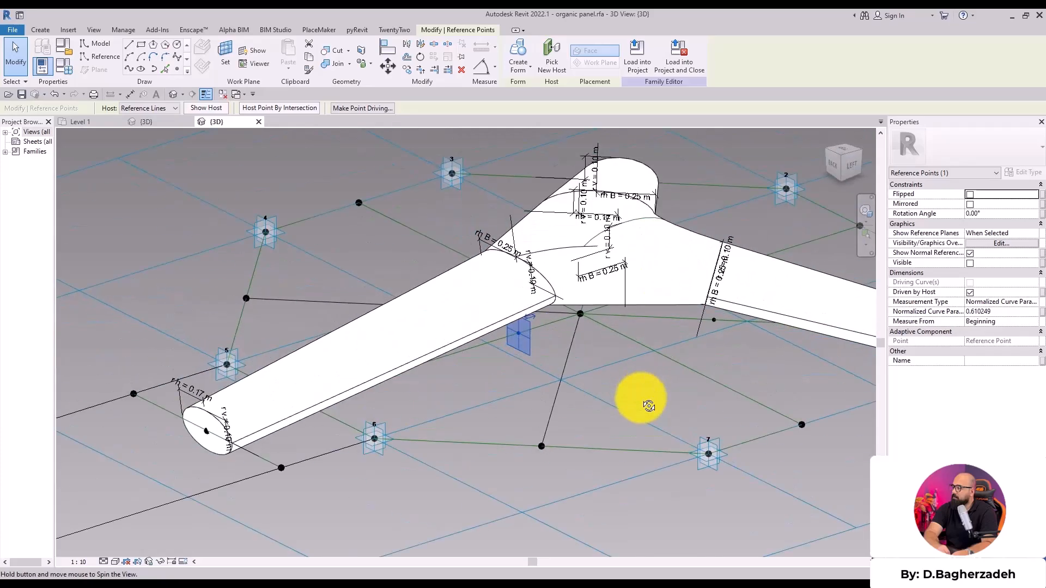
scroll(561, 325, up, 3)
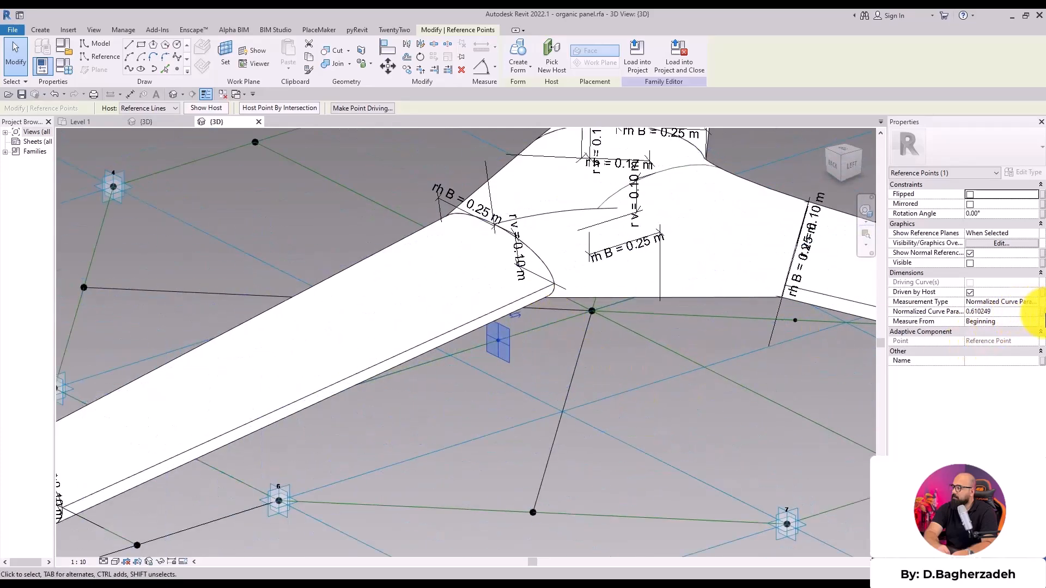
click(1041, 313)
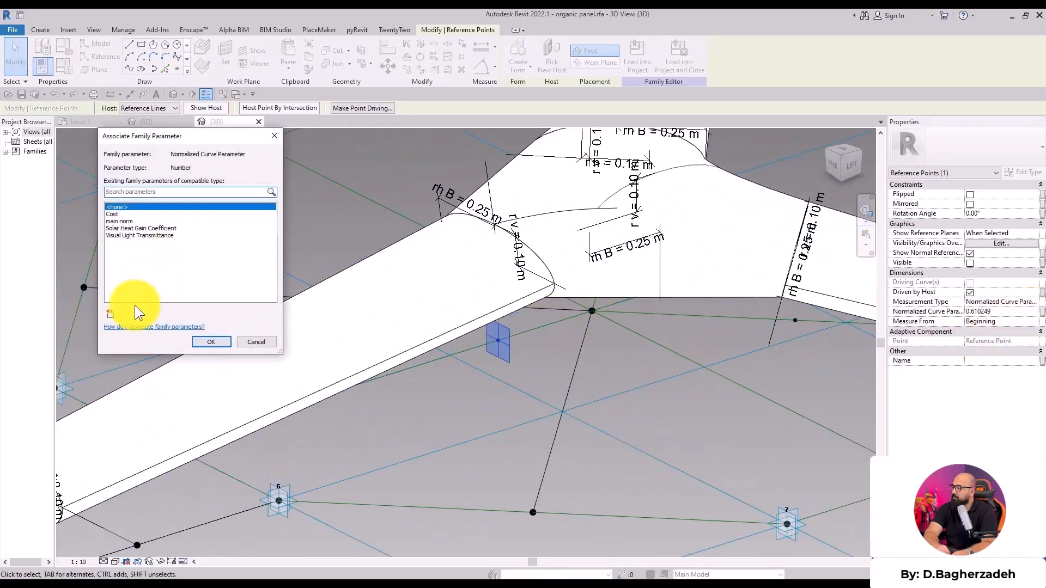
click(114, 314)
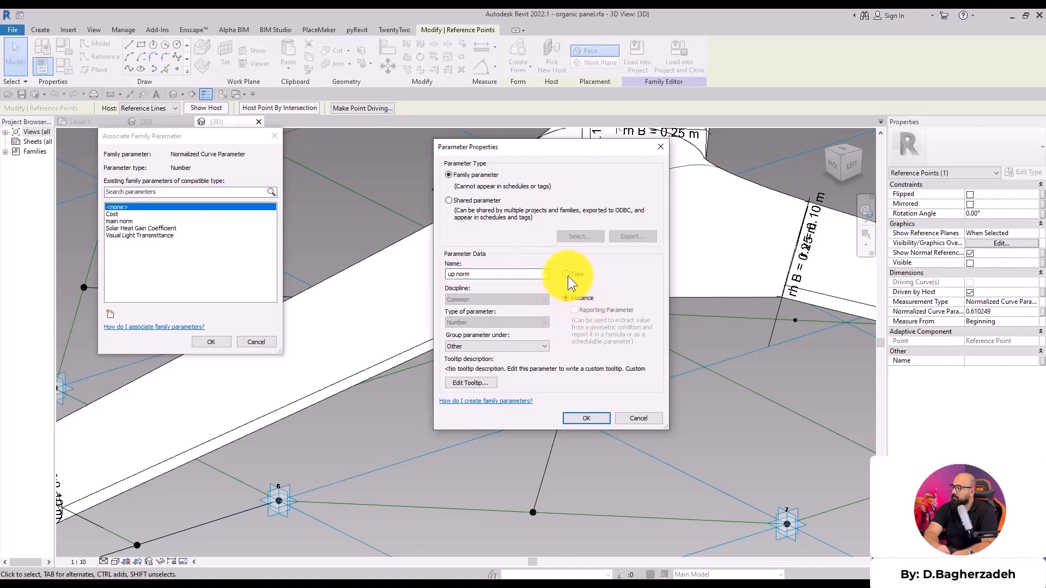
click(586, 418)
click(216, 341)
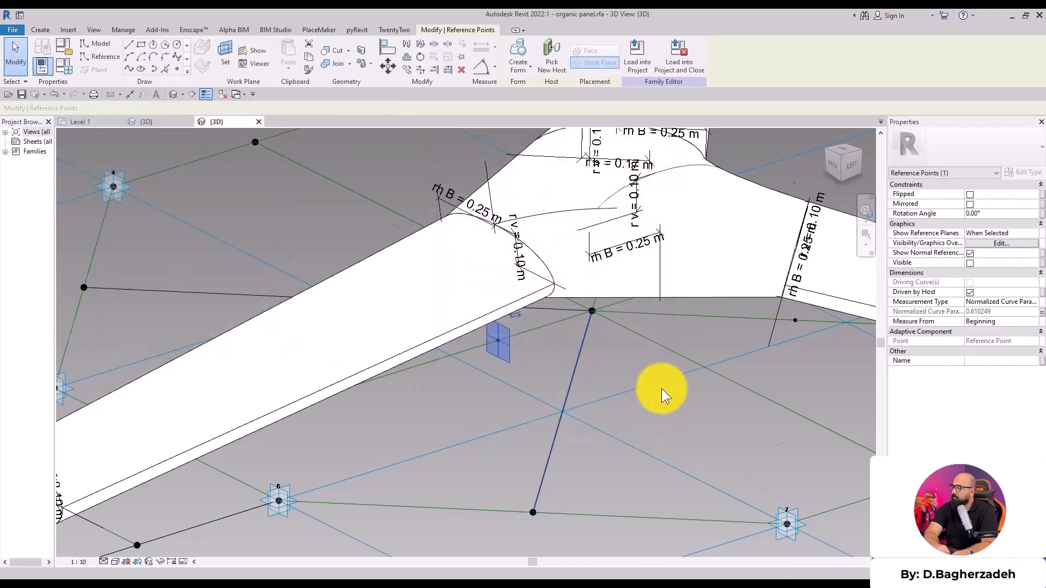
- Associate the Normalized Curve Parameter of the hosted point below the central profile with a new type parameter named "down norm"
scroll(630, 376, down, 2)
shift+middle_drag(630, 376, 658, 339)
scroll(657, 338, up, 3)
click(624, 321)
click(1041, 311)
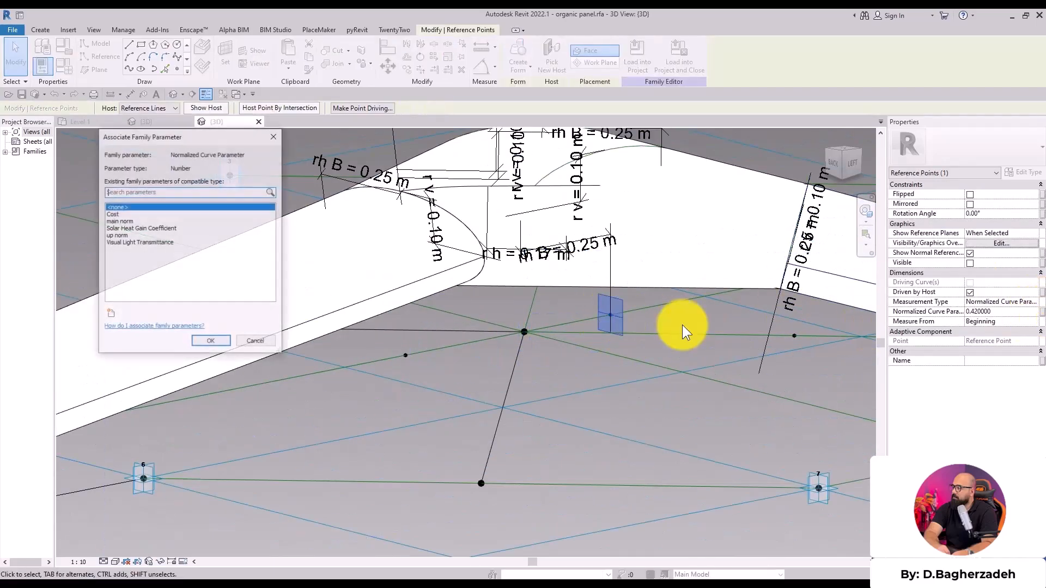
click(112, 313)
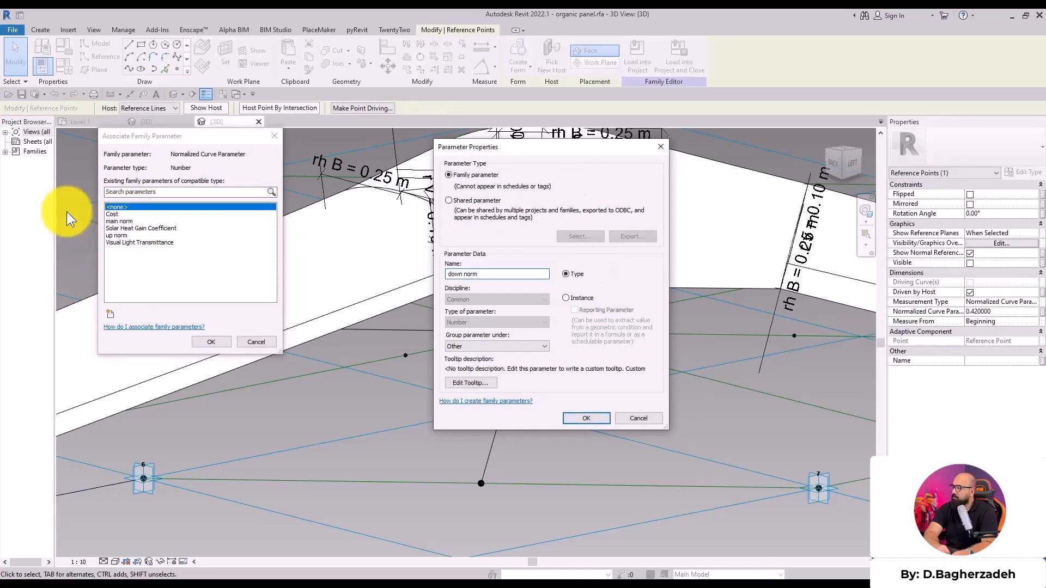
click(571, 420)
click(212, 342)
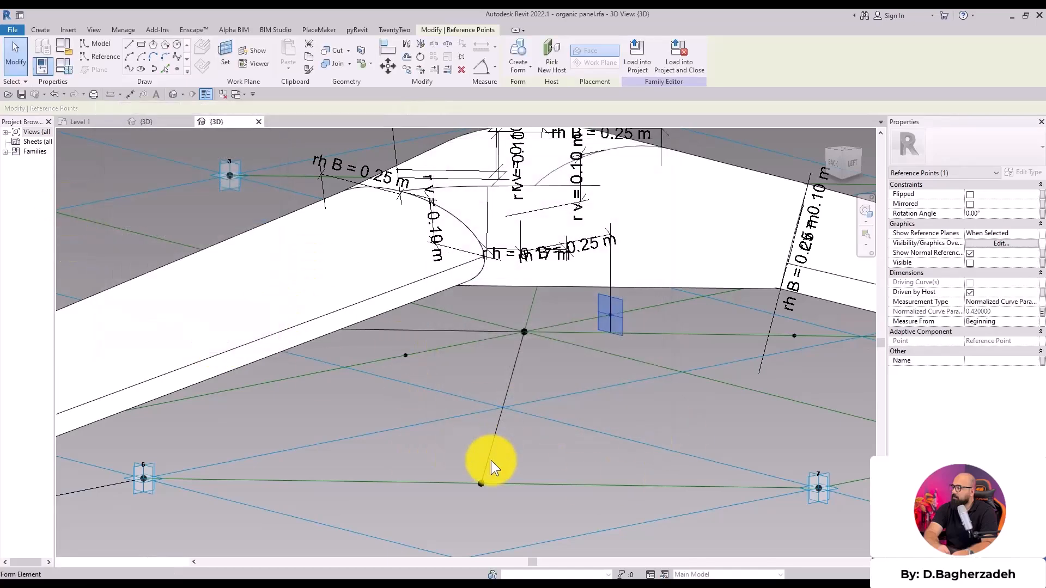
- Convert the two new model lines running from the centre to the side midpoints into reference lines
shift+middle_drag(612, 401, 594, 451)
scroll(614, 450, up, 3)
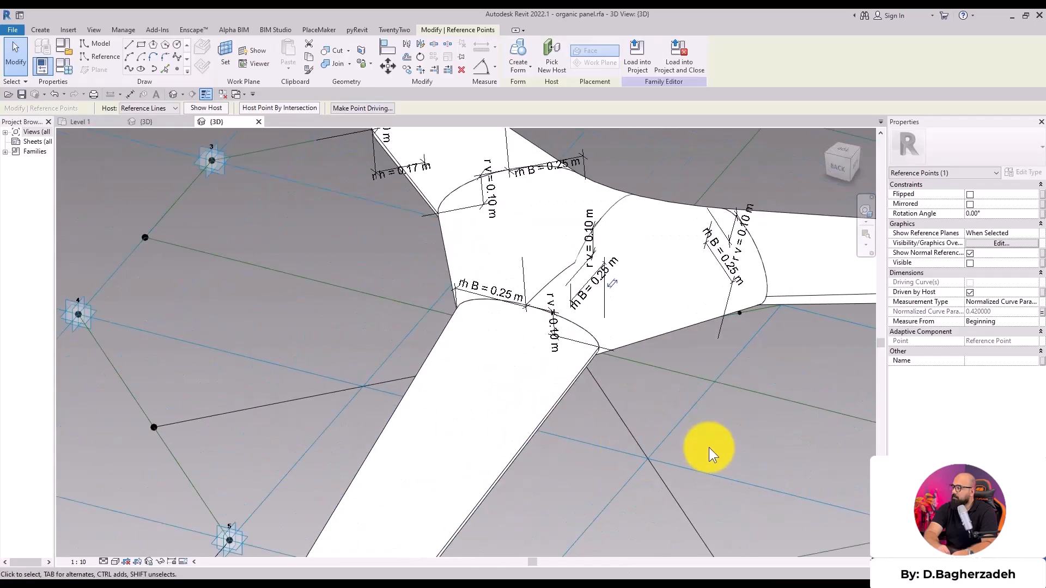
drag(704, 437, 647, 485)
ctrl+drag(329, 352, 282, 414)
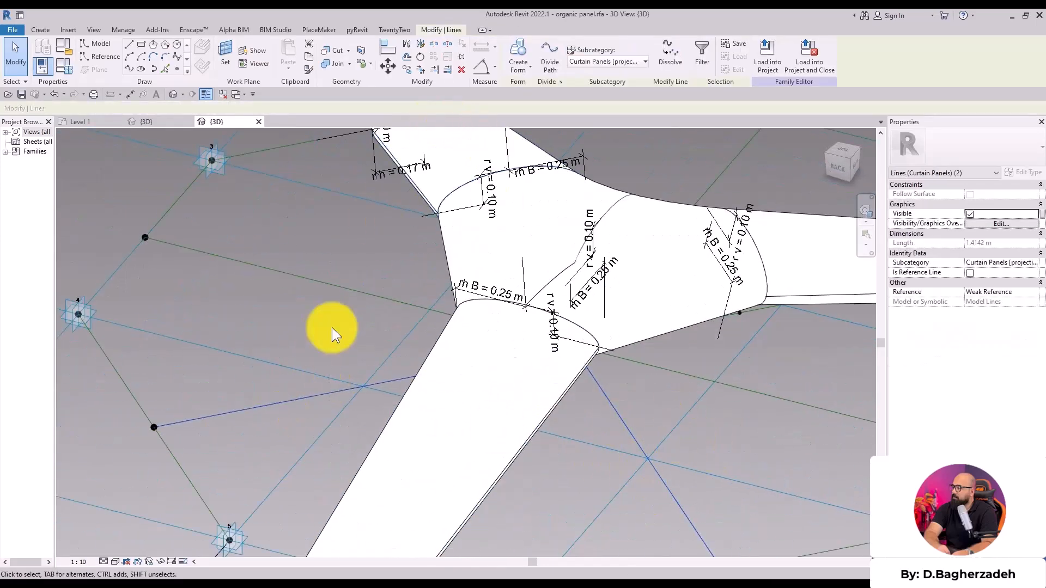
click(970, 273)
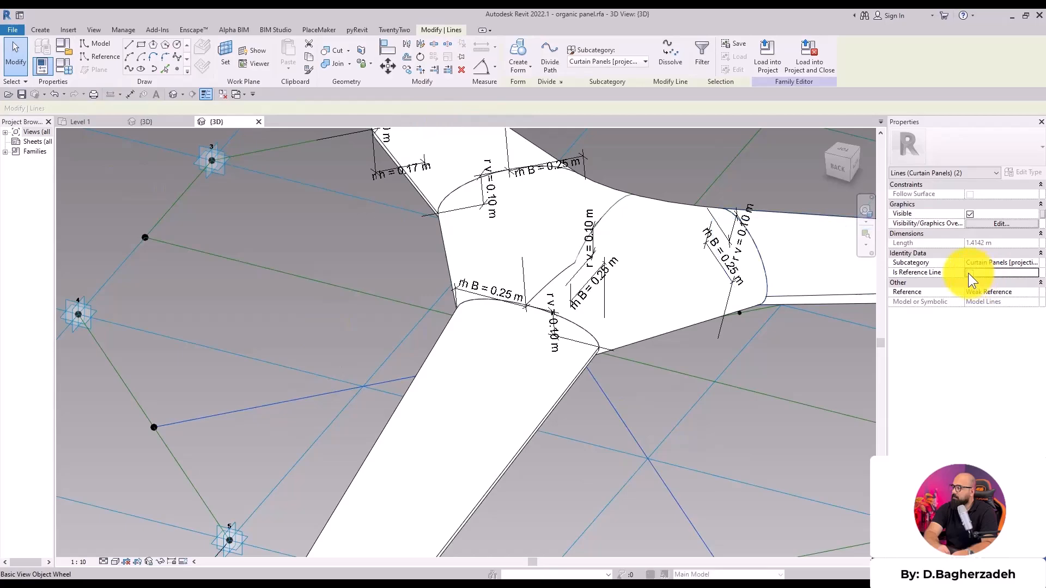
- Place one hosted reference point on each of the two new reference lines, near the panel's centre
scroll(593, 436, down, 3)
shift+middle_drag(752, 432, 675, 359)
click(177, 69)
click(409, 180)
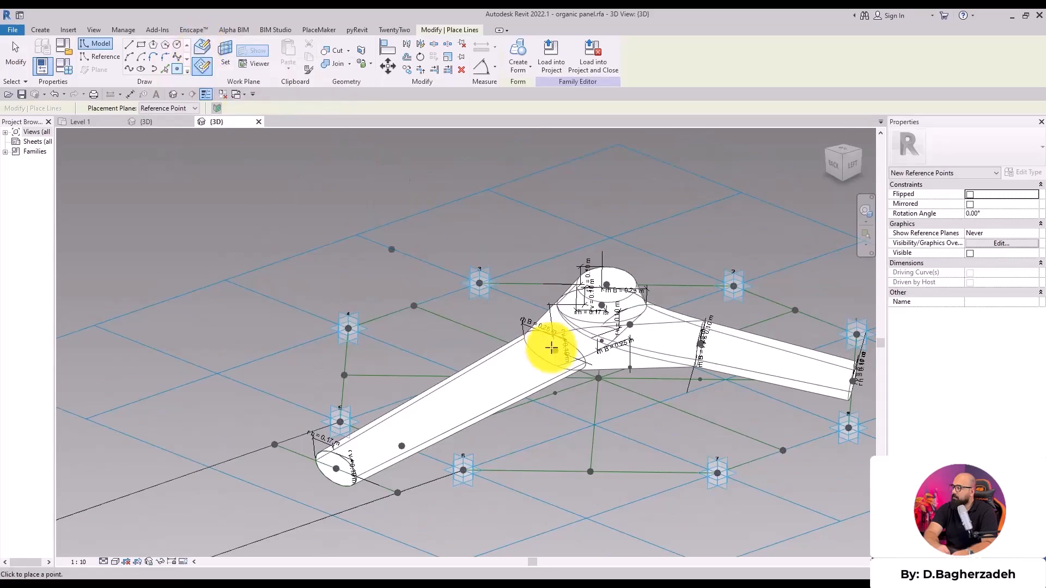
click(202, 47)
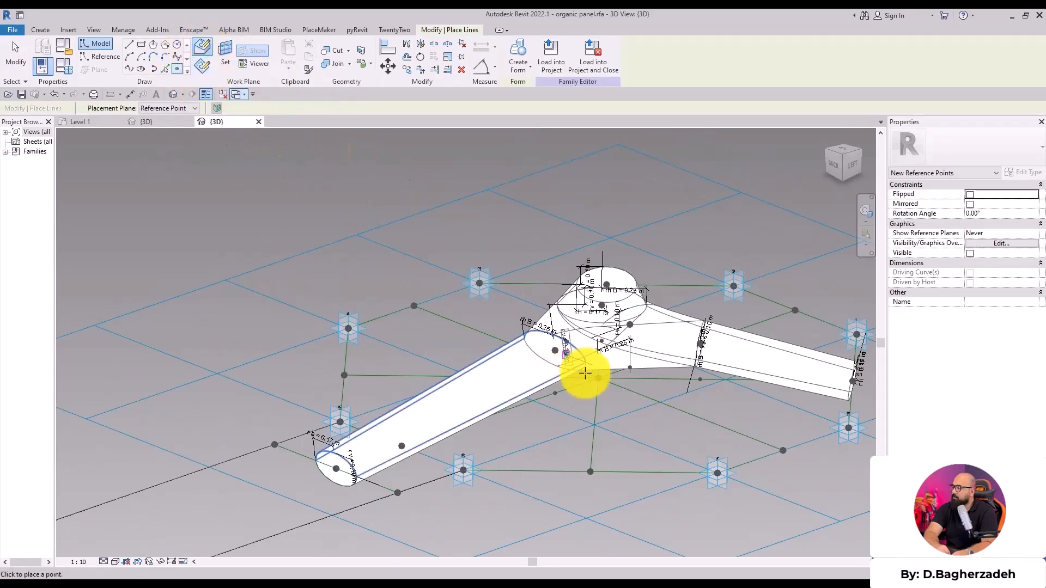
shift+middle_drag(537, 392, 566, 413)
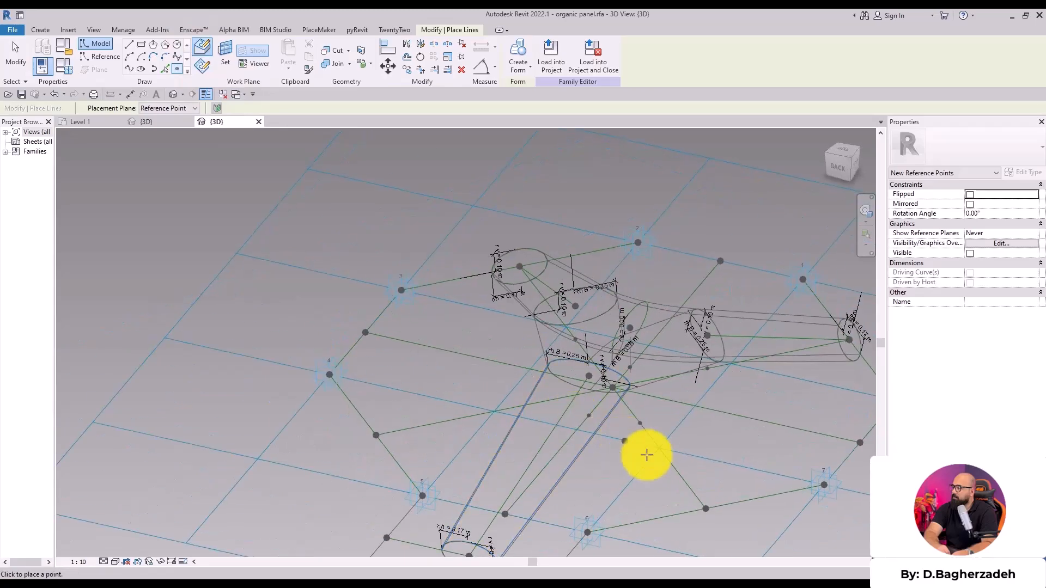
shift+middle_drag(464, 394, 554, 417)
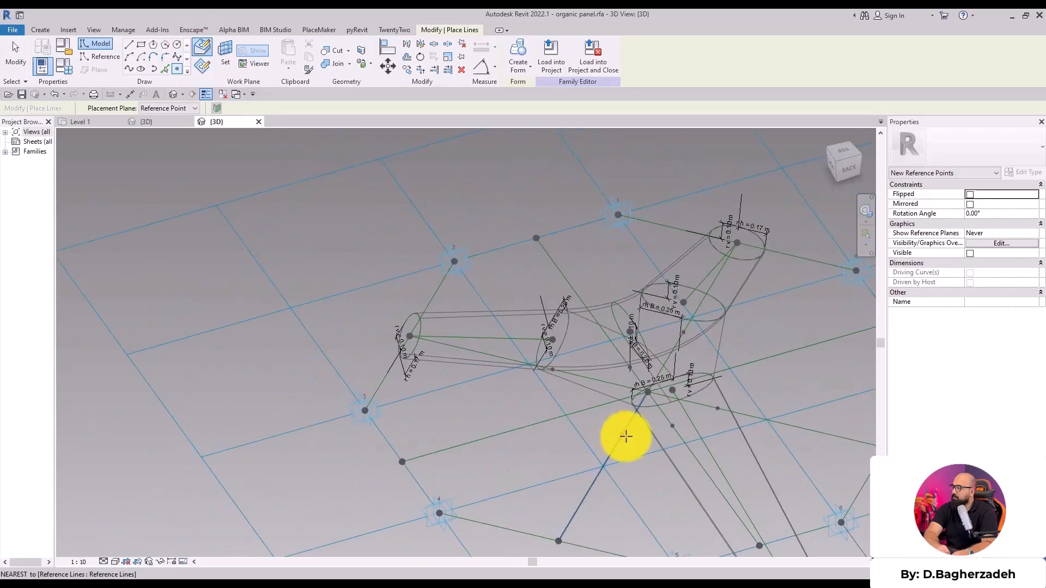
click(625, 437)
scroll(637, 445, down, 2)
key(Escape)
key(Escape)
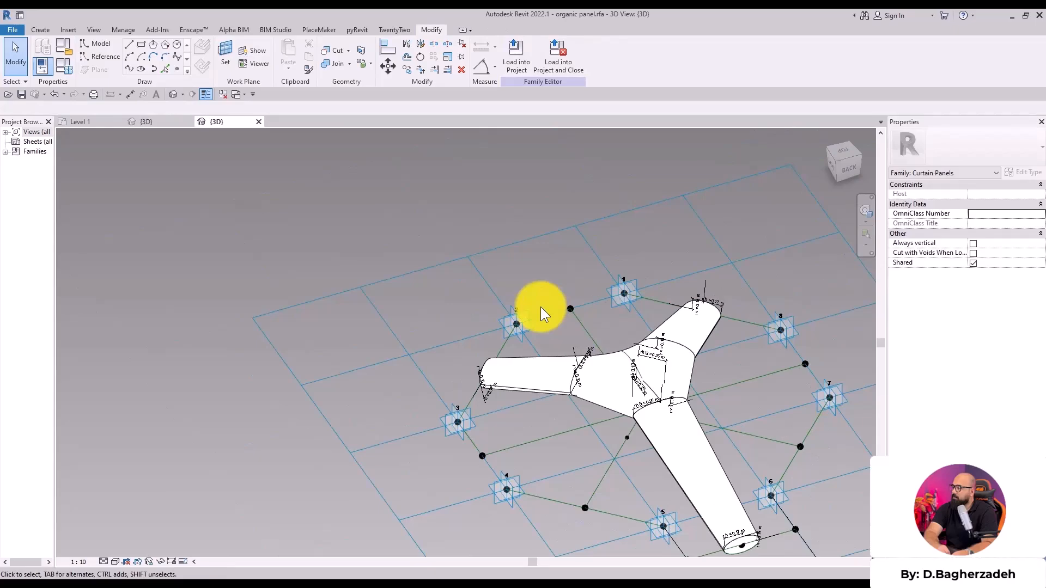
- Check which family parameter drives the Normalized Curve Parameter of the hosted point beneath an existing short arm
shift+middle_drag(543, 311, 512, 407)
scroll(668, 442, up, 3)
scroll(512, 408, up, 3)
scroll(543, 283, down, 3)
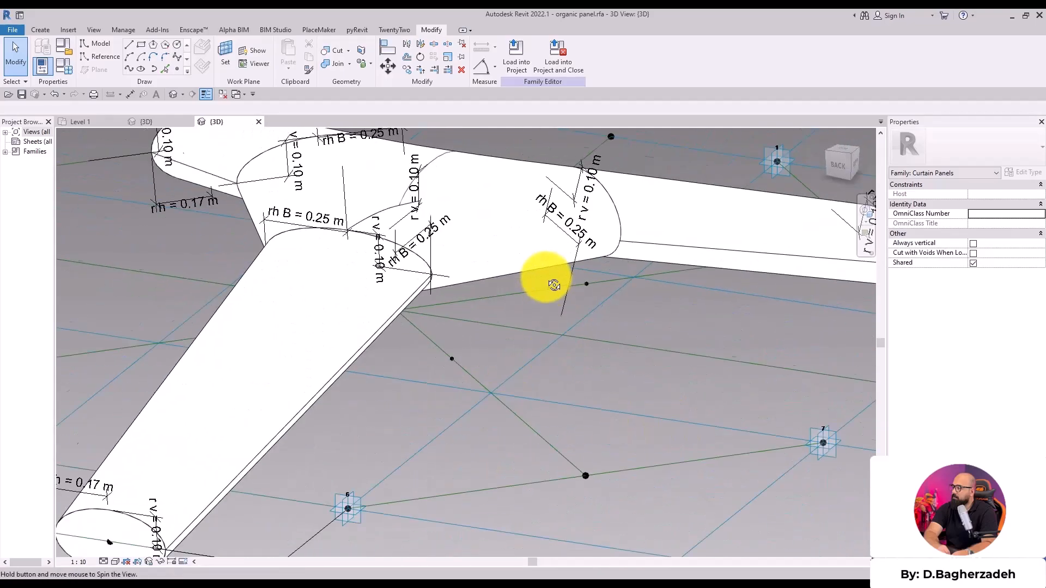
scroll(576, 302, up, 2)
click(591, 284)
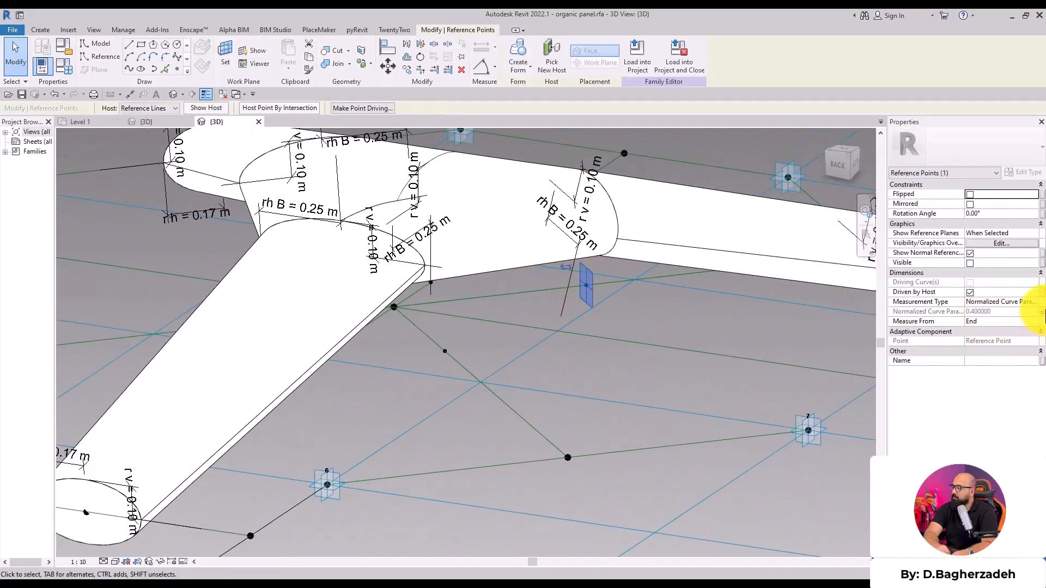
click(1042, 311)
click(229, 342)
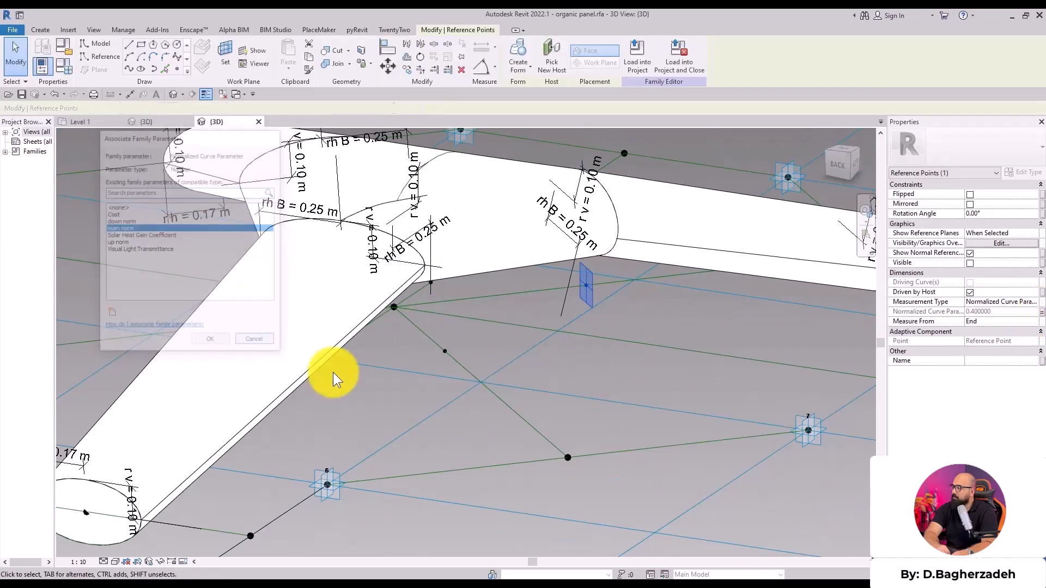
- Add the two new hosted points to the selection and associate their Normalized Curve Parameter with "main norm"
shift+middle_drag(292, 374, 276, 394)
ctrl+drag(275, 384, 349, 419)
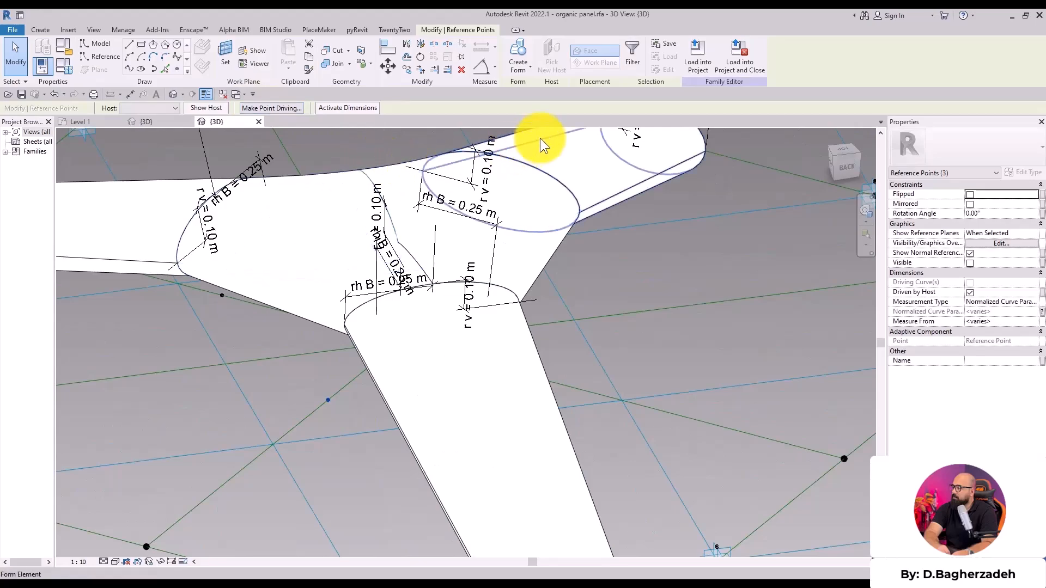
click(1041, 312)
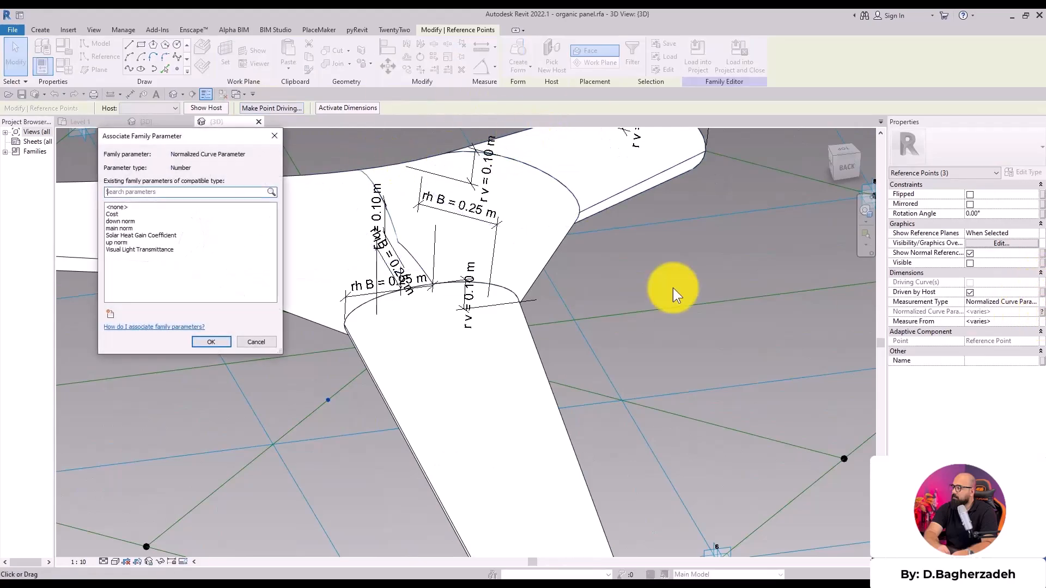
click(127, 227)
click(210, 343)
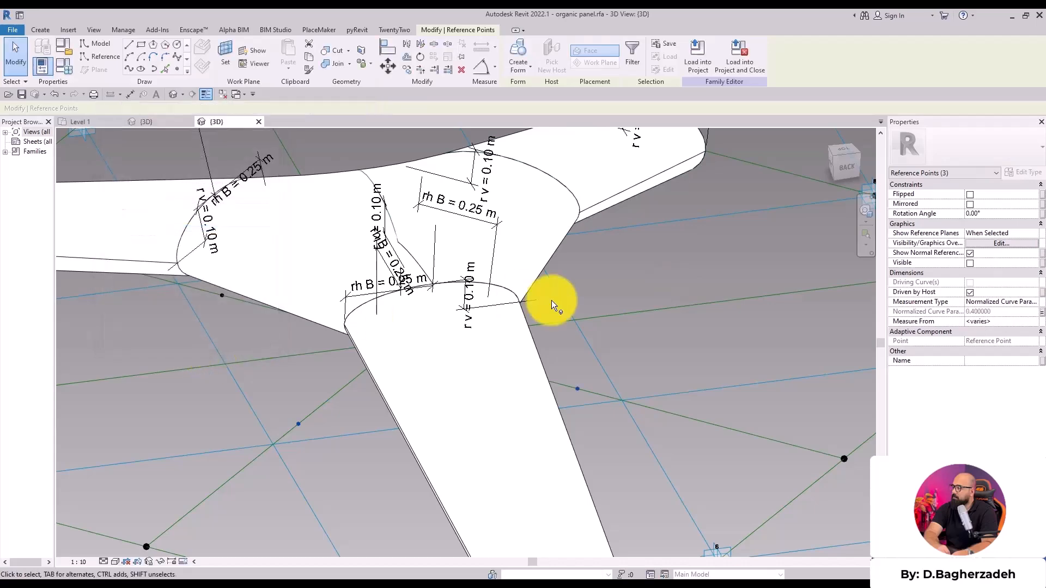
- Set the work plane on the hosted point of one new reference line and place a reference point on it
scroll(644, 305, down, 3)
key(w)
key(p)
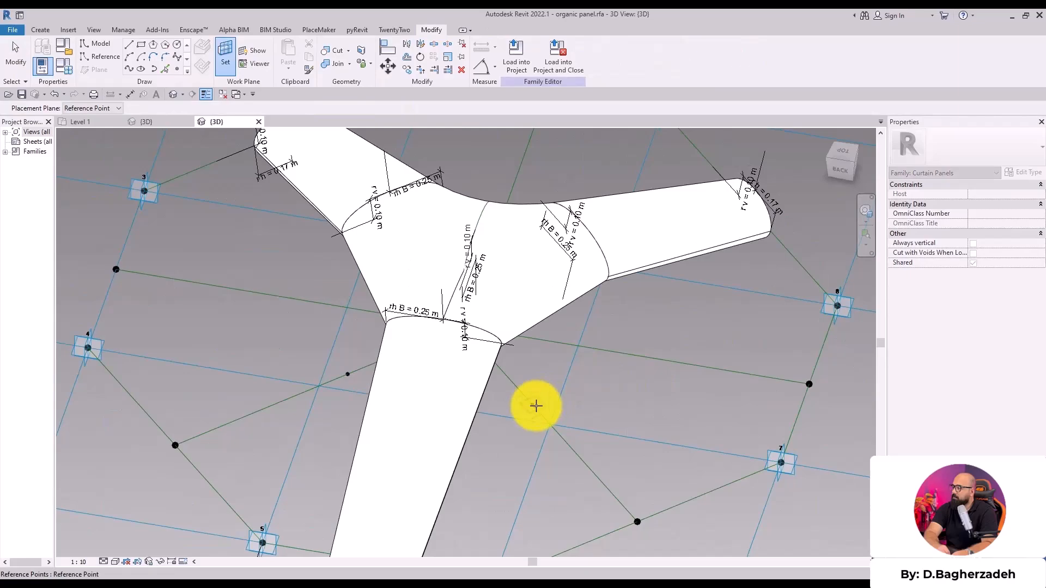
click(536, 406)
click(177, 69)
click(204, 70)
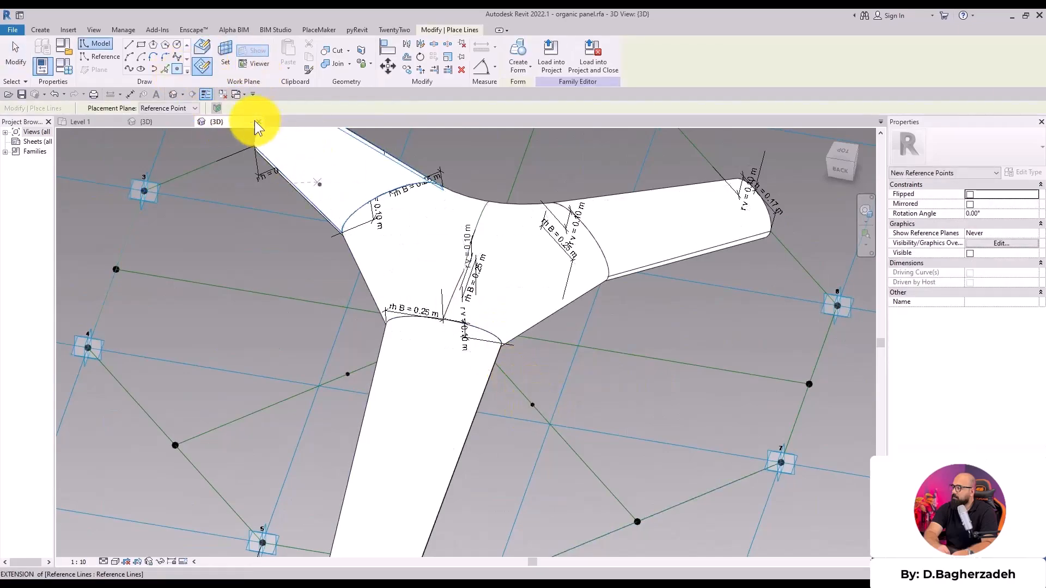
middle_drag(543, 412, 522, 373)
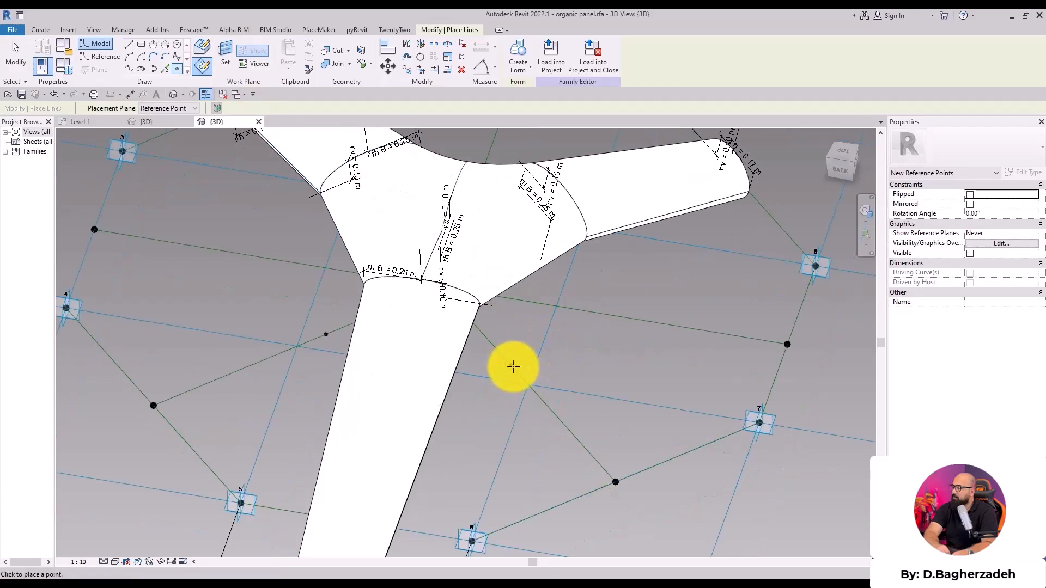
click(225, 61)
click(509, 362)
click(509, 363)
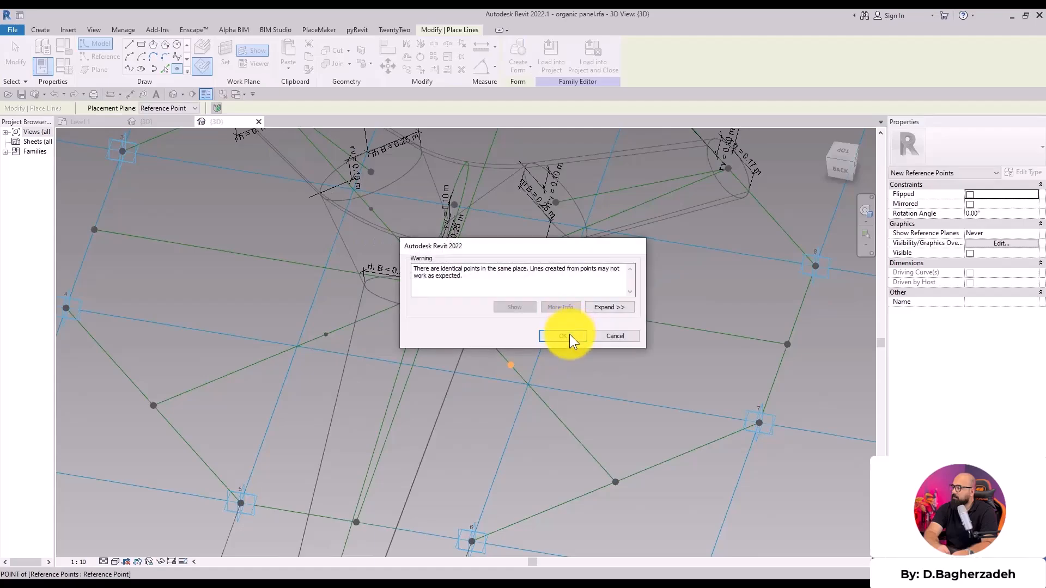
click(563, 336)
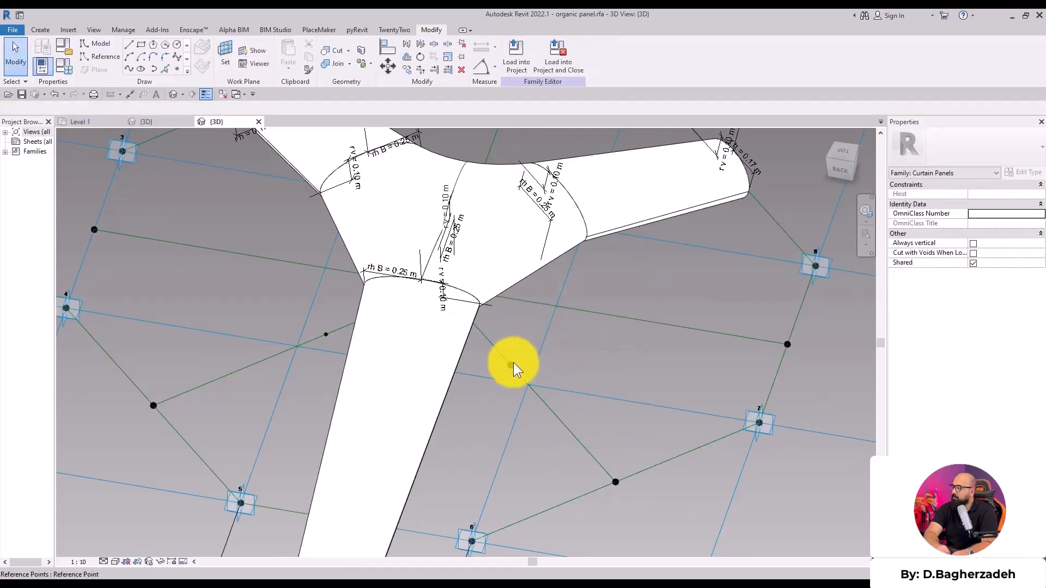
- Move the new point below its host, and set the host point to Mirrored with Flipped turned off
click(511, 365)
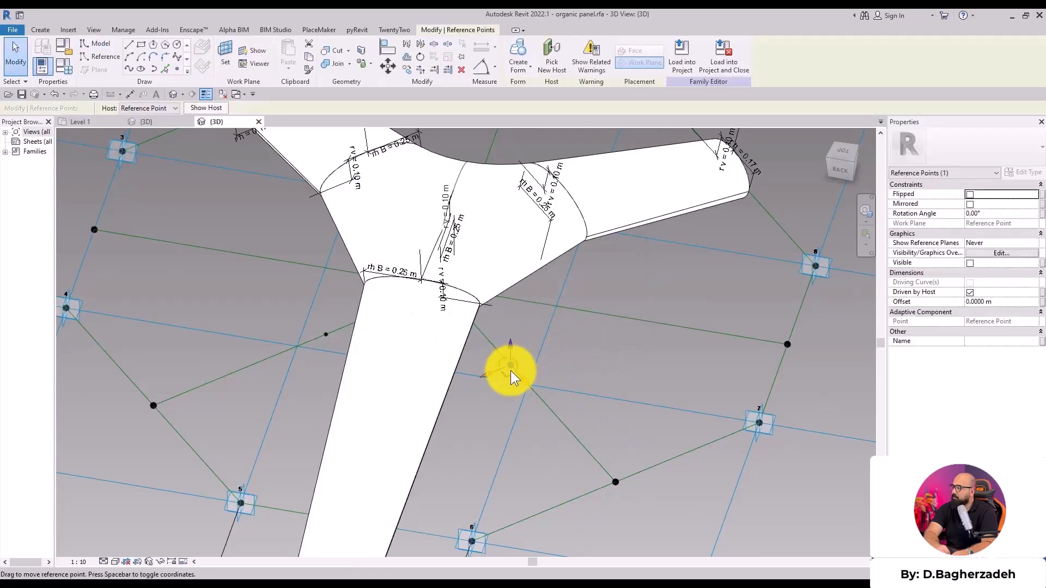
drag(512, 345, 510, 402)
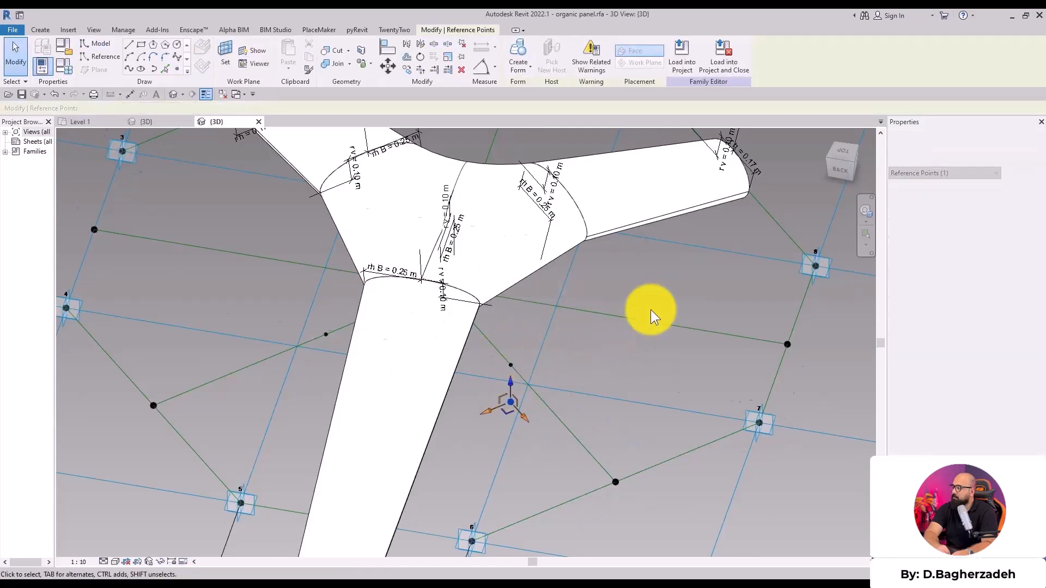
click(510, 367)
click(969, 195)
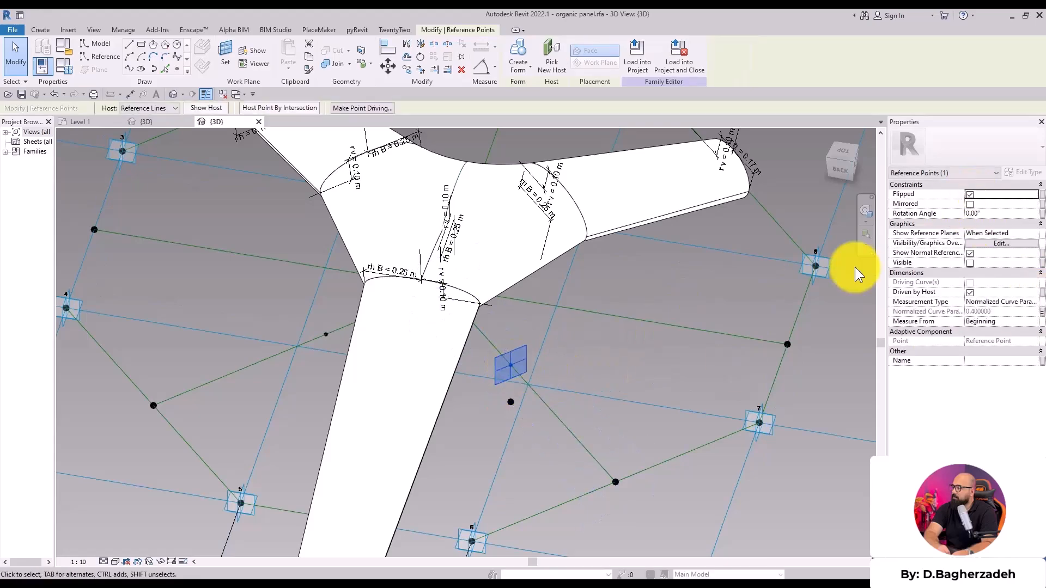
click(969, 205)
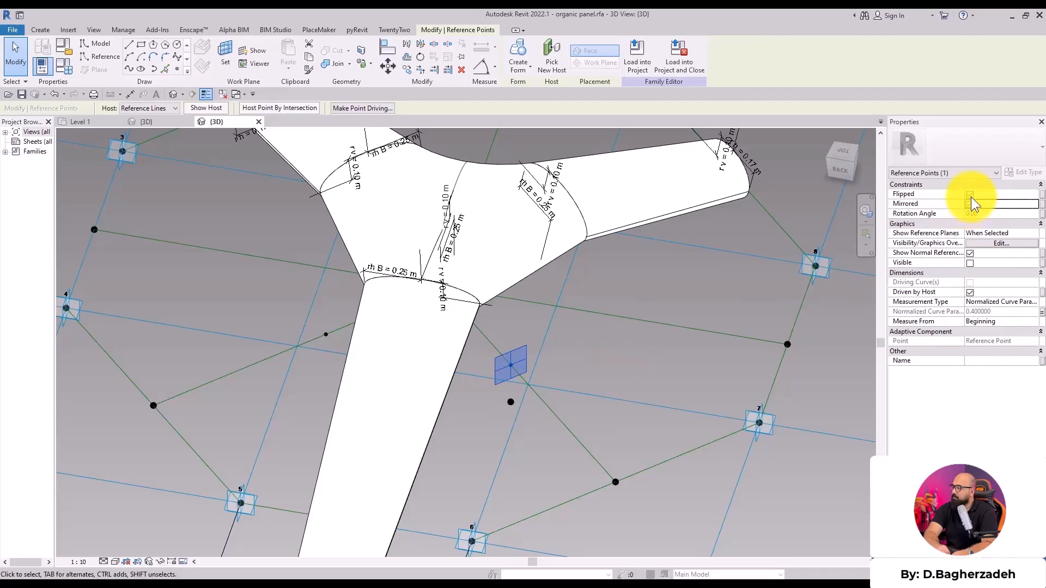
click(970, 195)
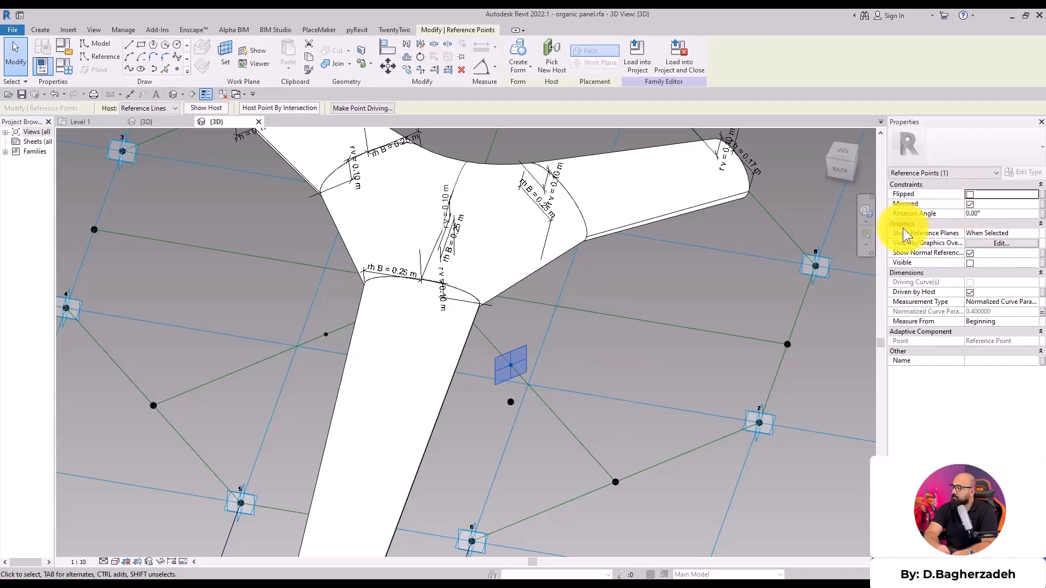
- Move the offset point below its mirrored host and associate its Offset with the h1 family parameter
click(511, 329)
drag(509, 355, 518, 410)
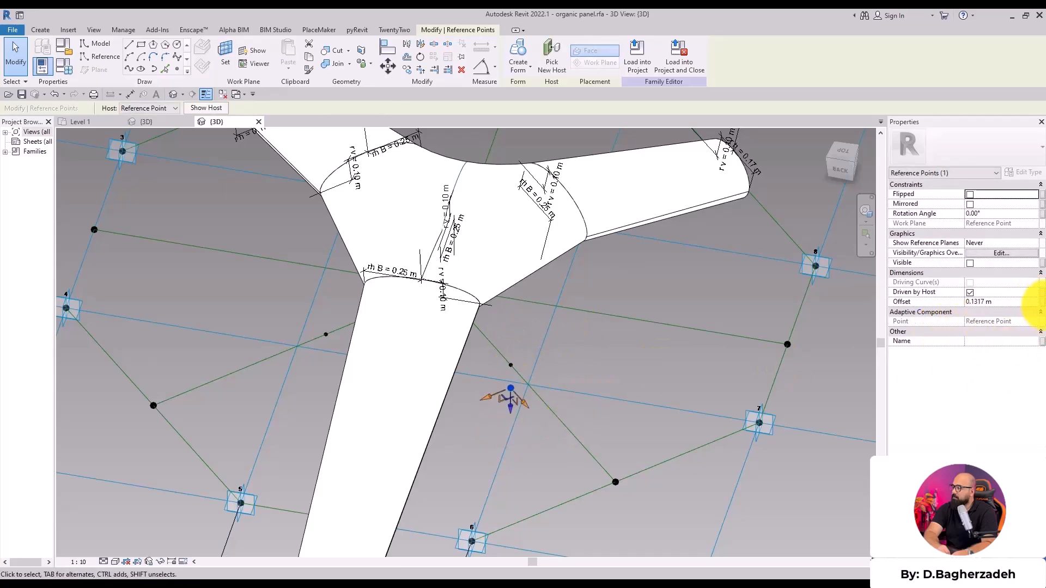
click(1044, 304)
click(1043, 311)
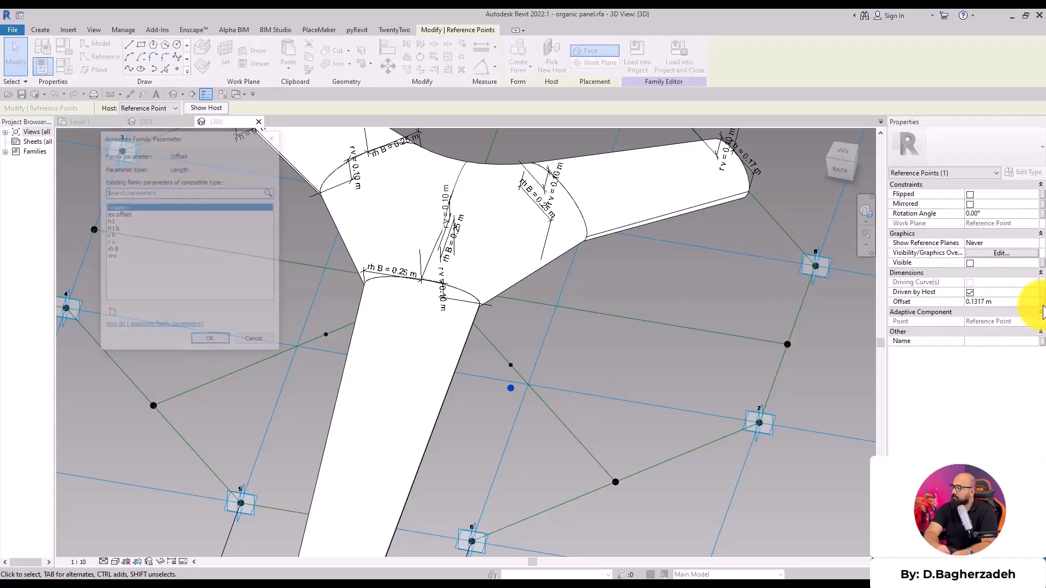
click(226, 341)
- Place a reference point on the work plane of the hosted point on the other new reference line
shift+middle_drag(456, 450, 327, 390)
key(s)
key(w)
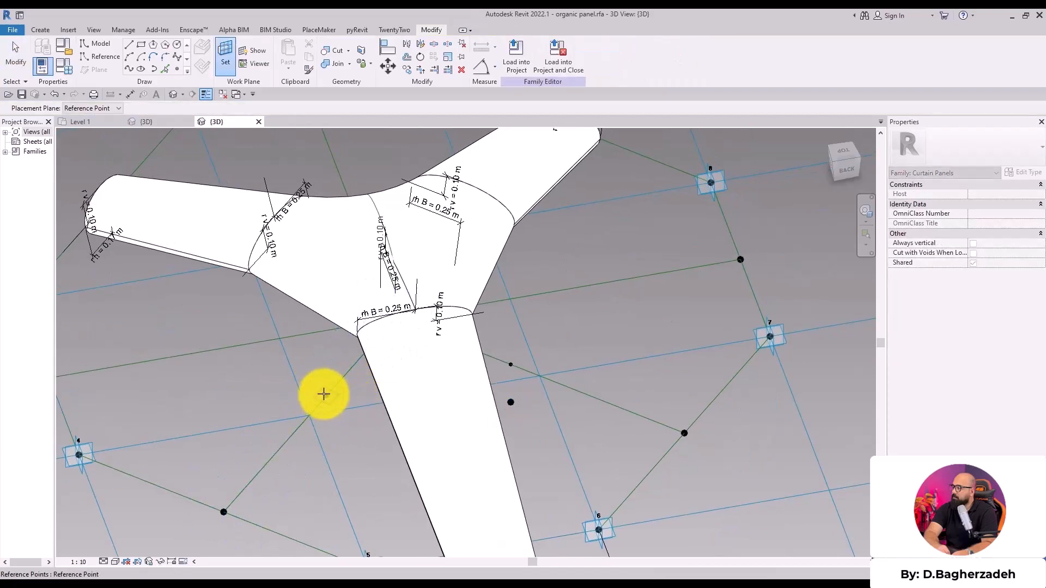
click(324, 393)
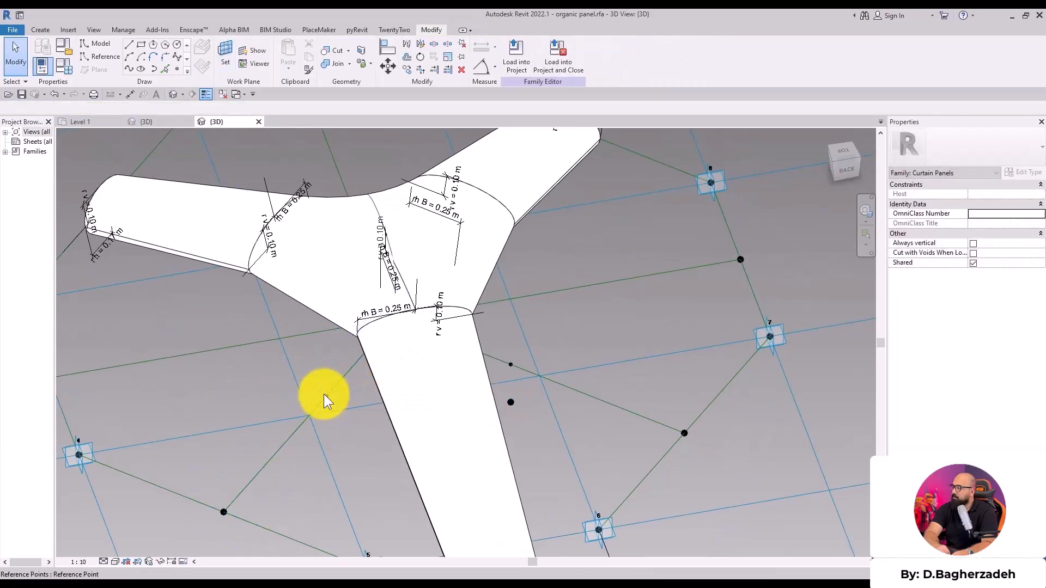
click(177, 69)
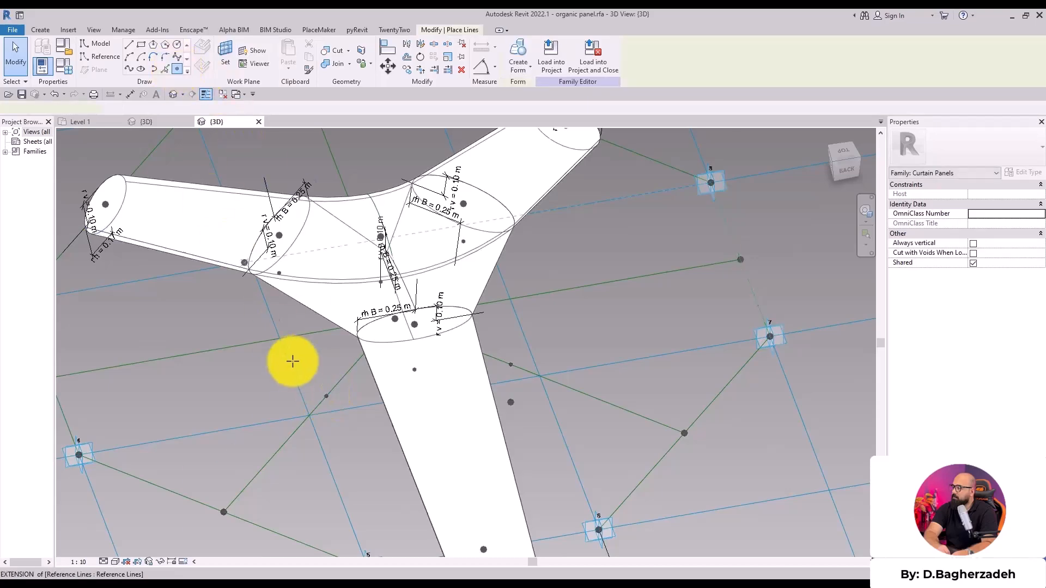
click(334, 396)
click(544, 333)
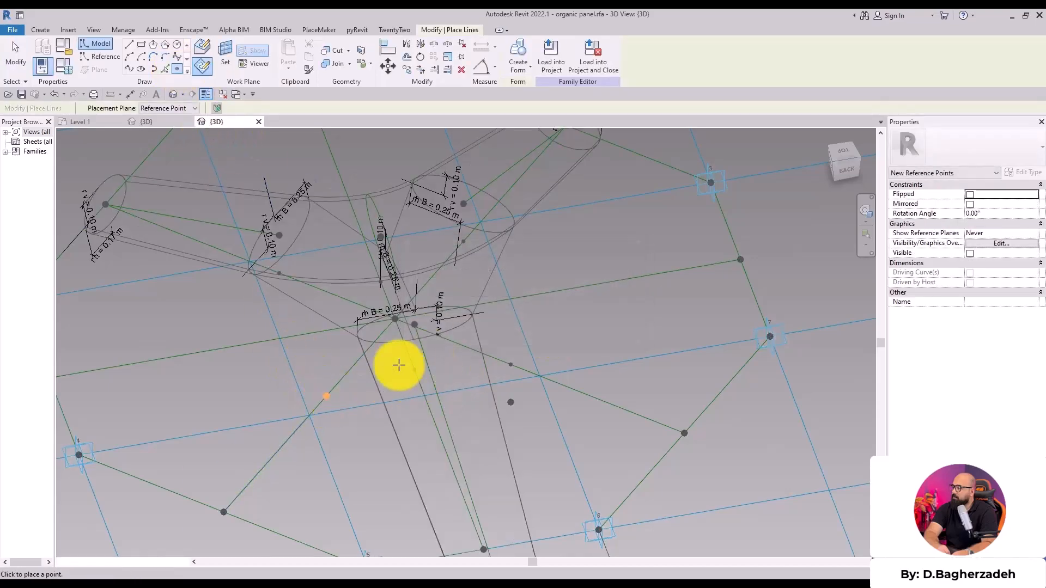
key(Escape)
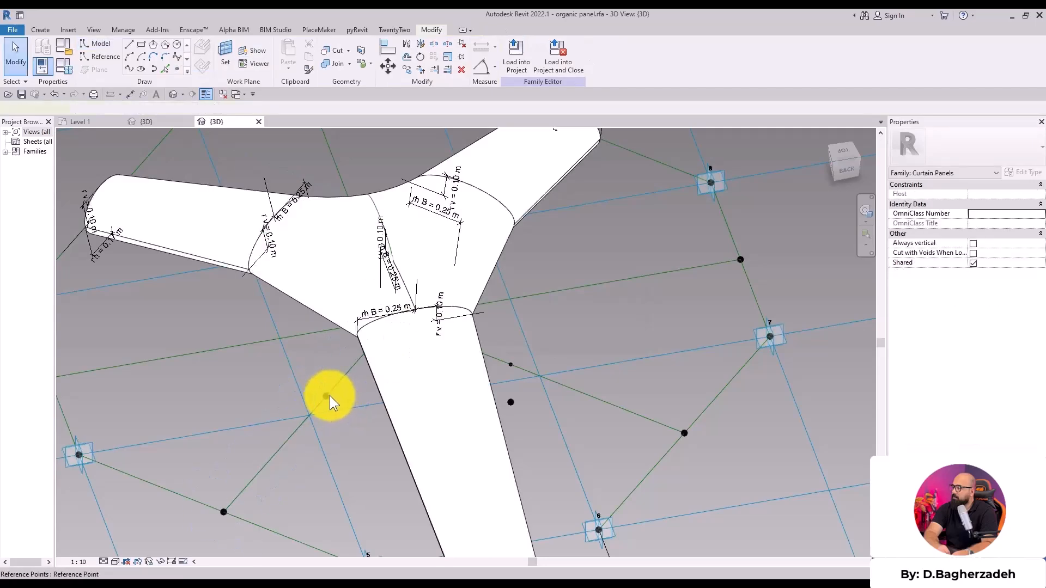
- Associate the Offset of this second new point with the h1 family parameter
click(330, 400)
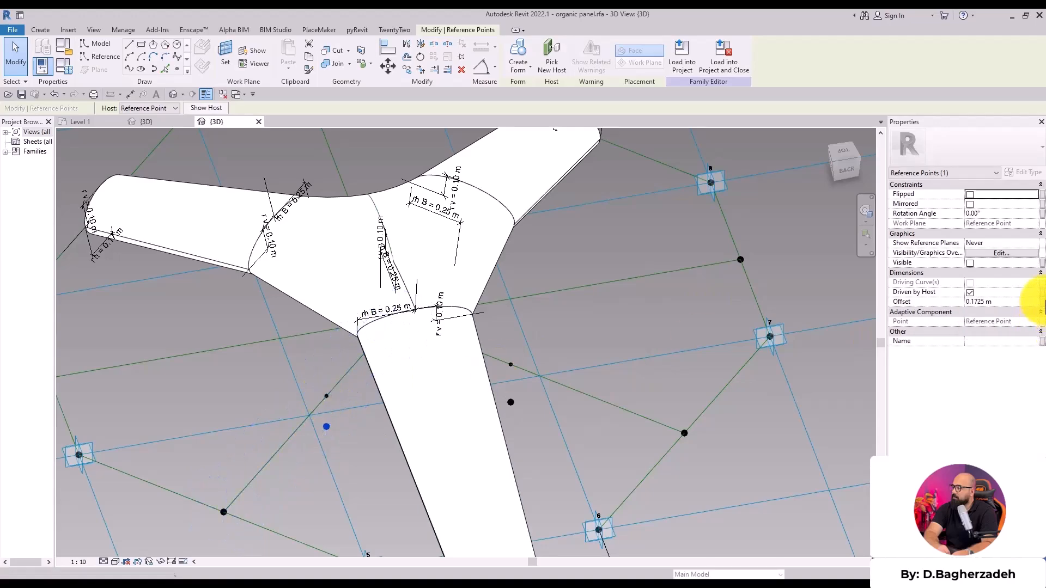
click(1042, 303)
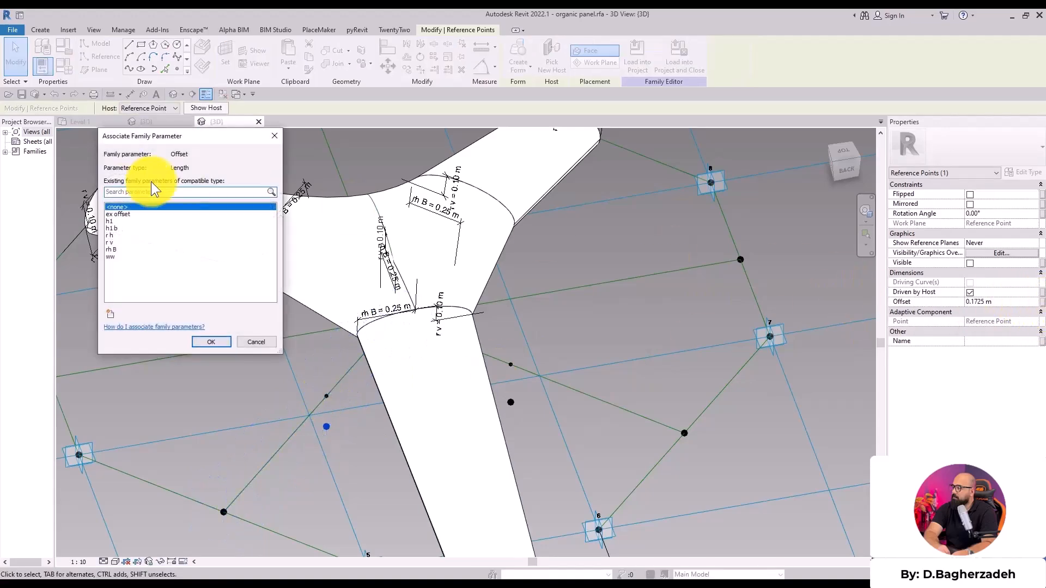
click(122, 221)
click(211, 342)
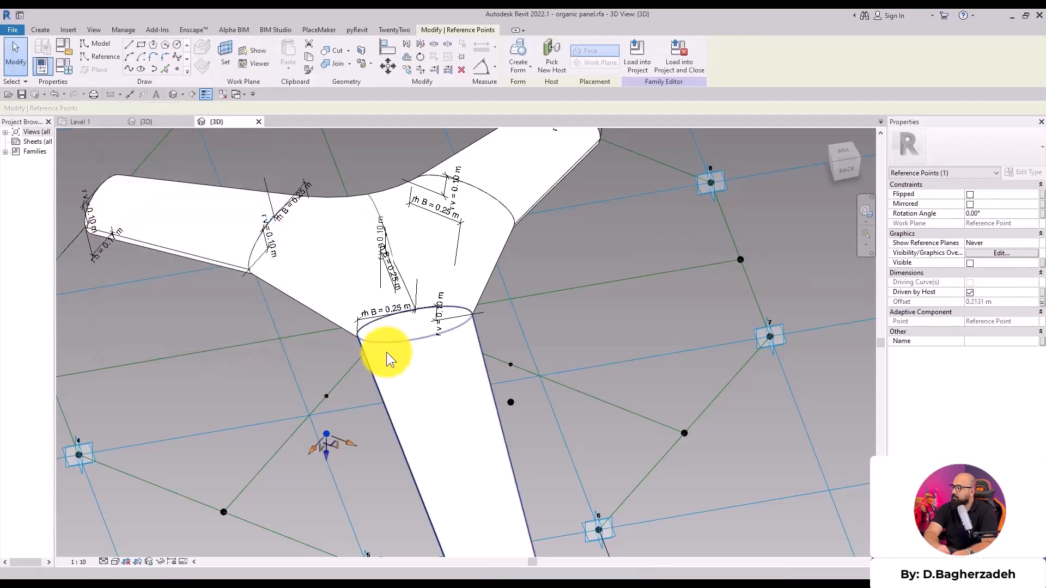
click(599, 316)
- Connect each of the two offset points to its side midpoint with a line through the selected points
scroll(546, 367, up, 2)
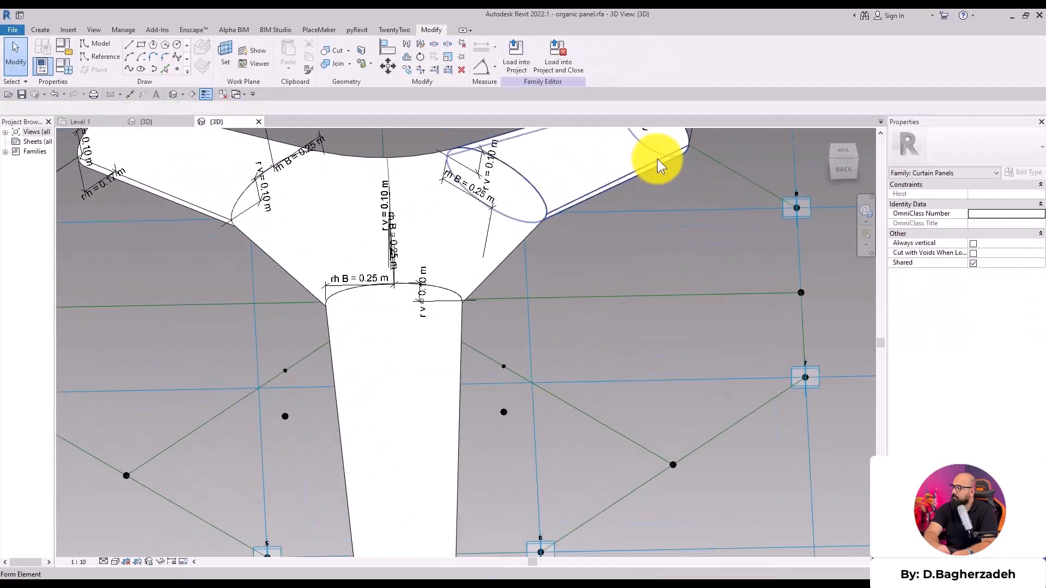
click(521, 404)
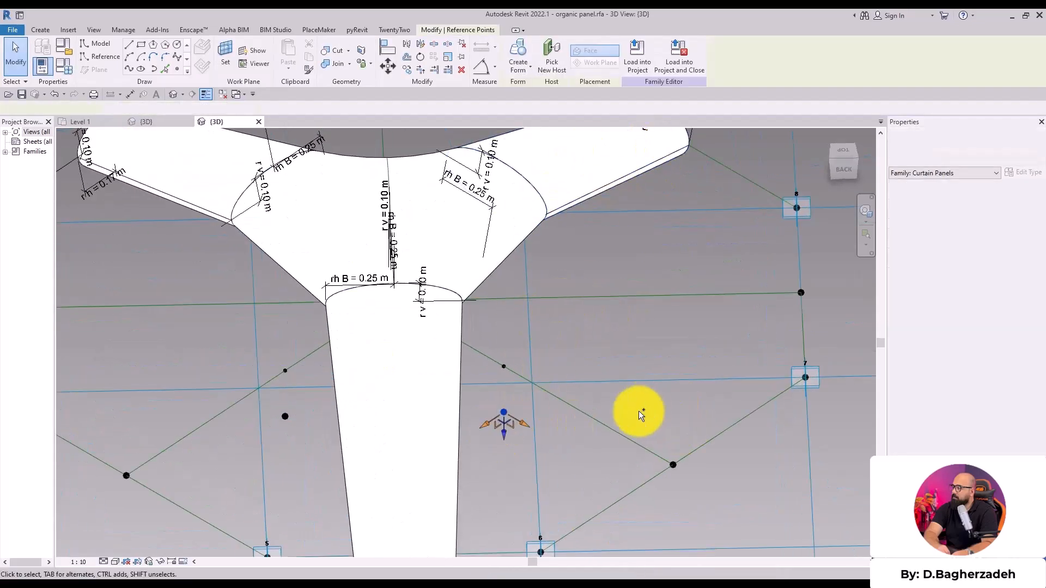
ctrl+click(667, 461)
click(587, 344)
scroll(577, 340, down, 2)
drag(210, 479, 265, 418)
ctrl+drag(391, 424, 323, 379)
click(130, 69)
click(601, 357)
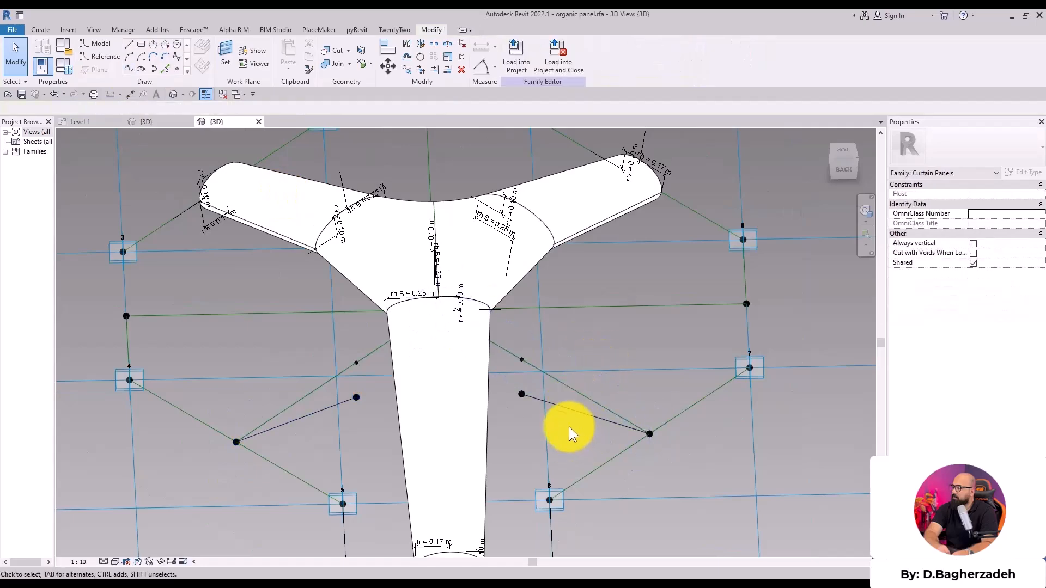
- Convert the two lines between the offset points and the side midpoints into reference lines
click(327, 408)
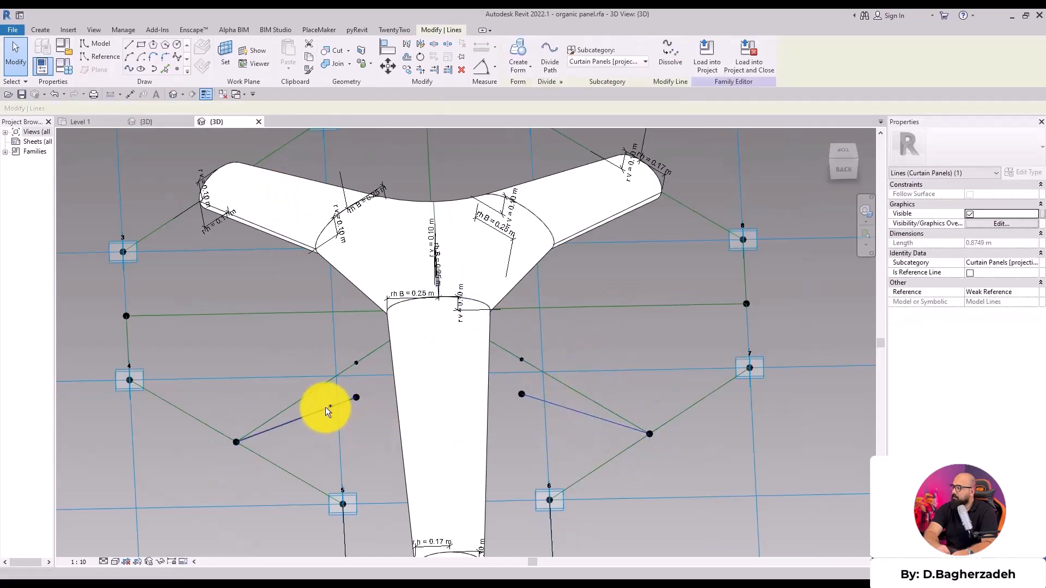
click(970, 273)
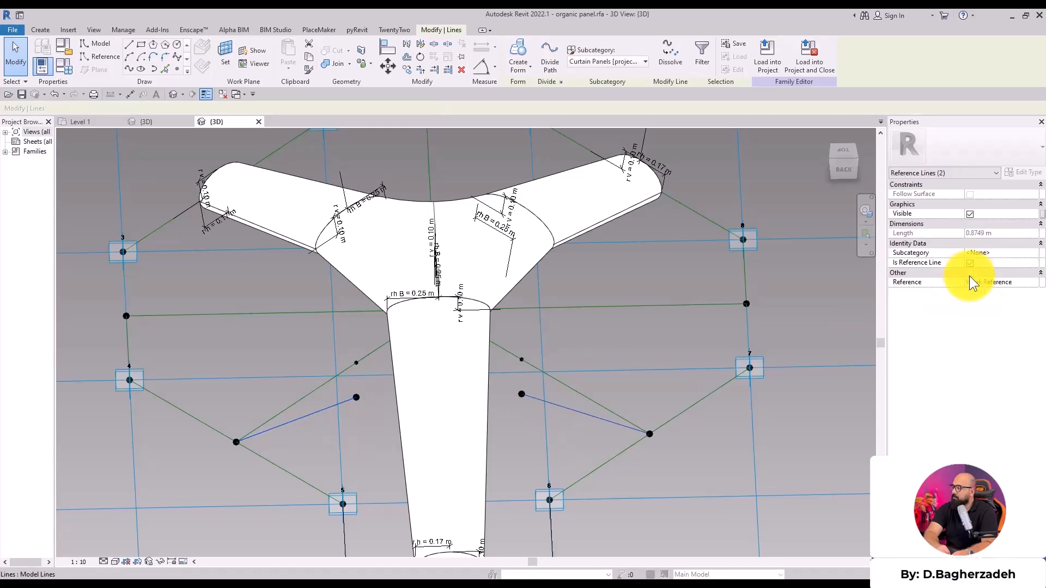
click(622, 328)
- Draw an ellipse centred on the offset point between the panel centre and the midpoint of points 6 and 7, on the reference line's end plane
shift+middle_drag(622, 328, 590, 335)
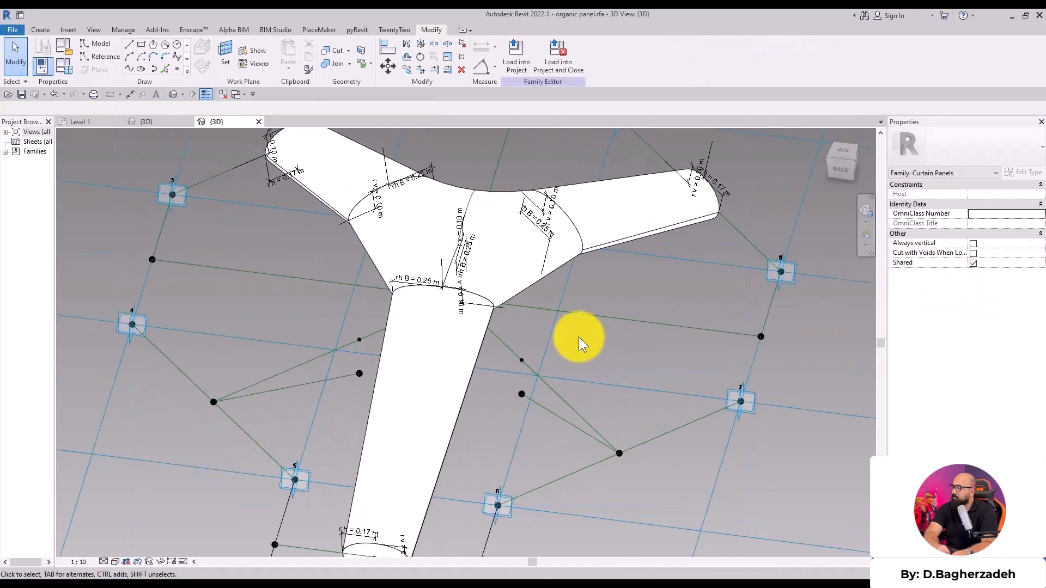
scroll(589, 335, up, 1)
key(w)
key(p)
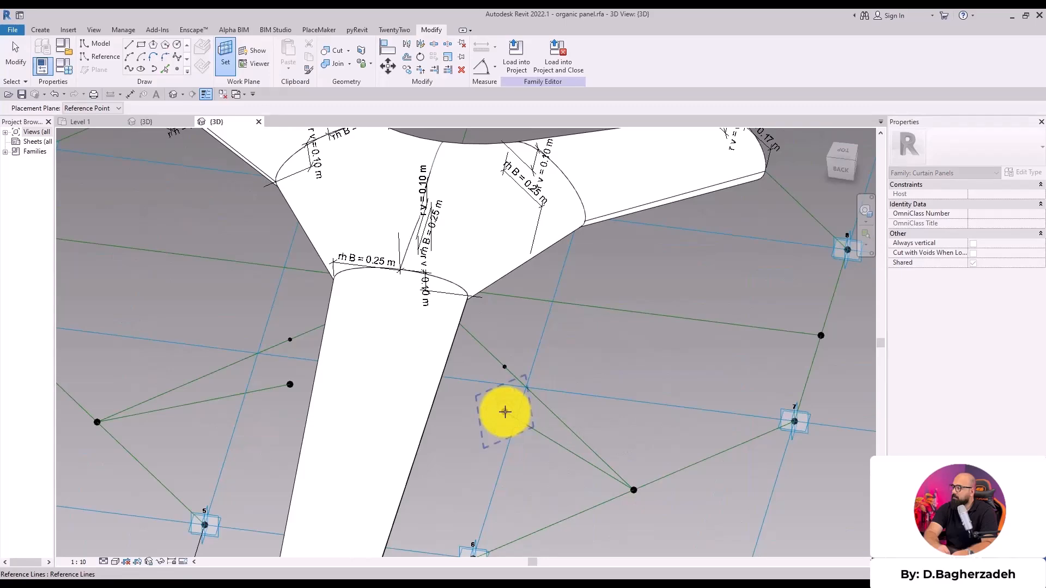
click(505, 411)
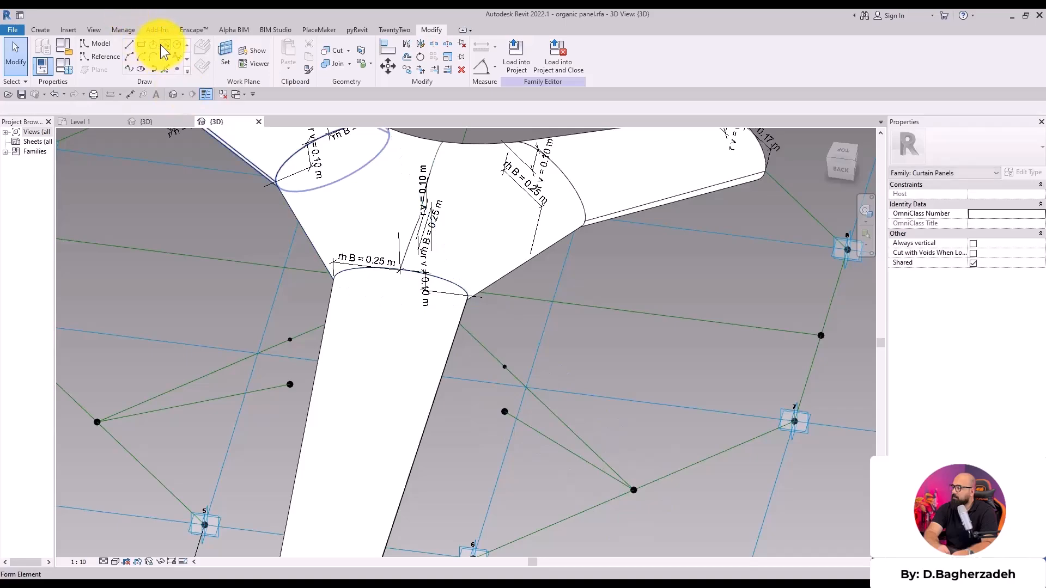
click(141, 69)
mouse_move(425, 276)
shift+middle_down()
mouse_move(525, 378)
mouse_move(502, 408)
shift+middle_up()
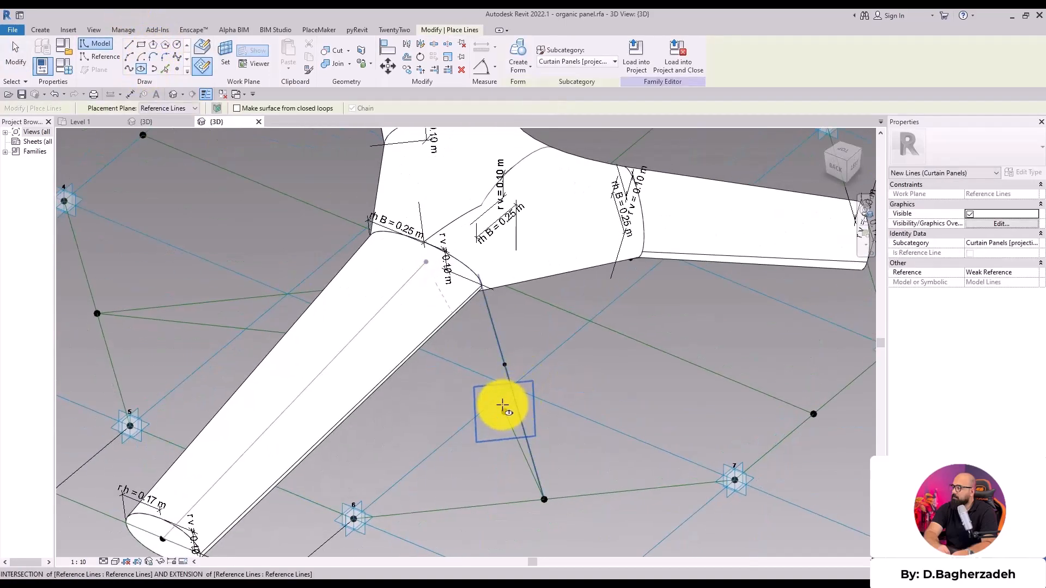
click(506, 412)
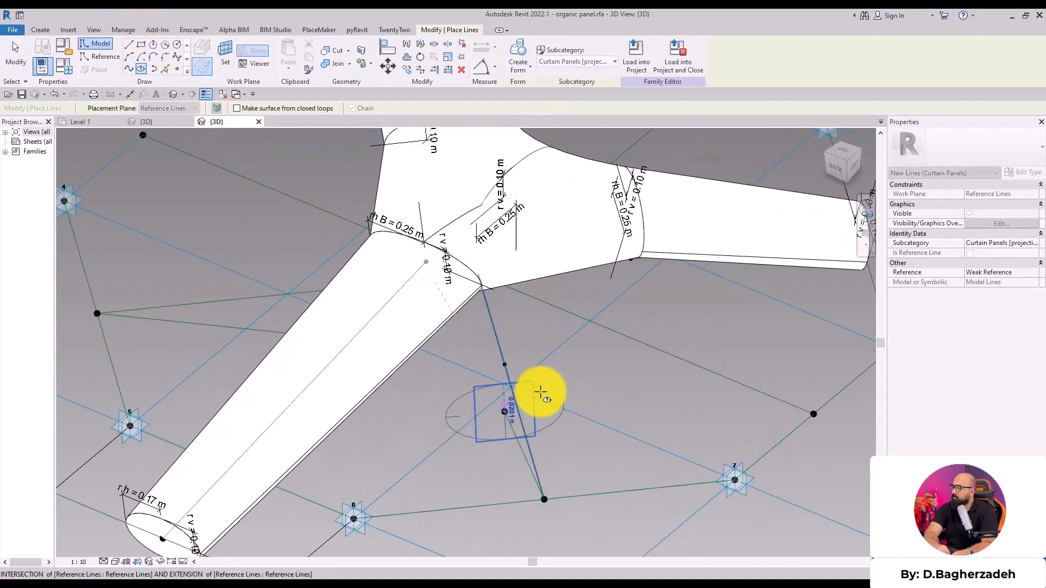
click(509, 372)
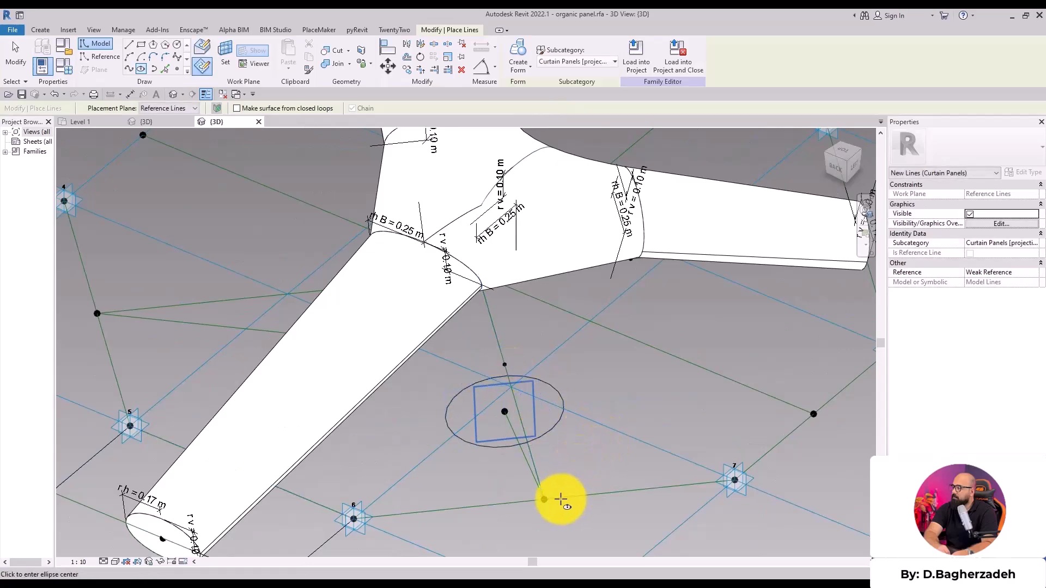
key(Escape)
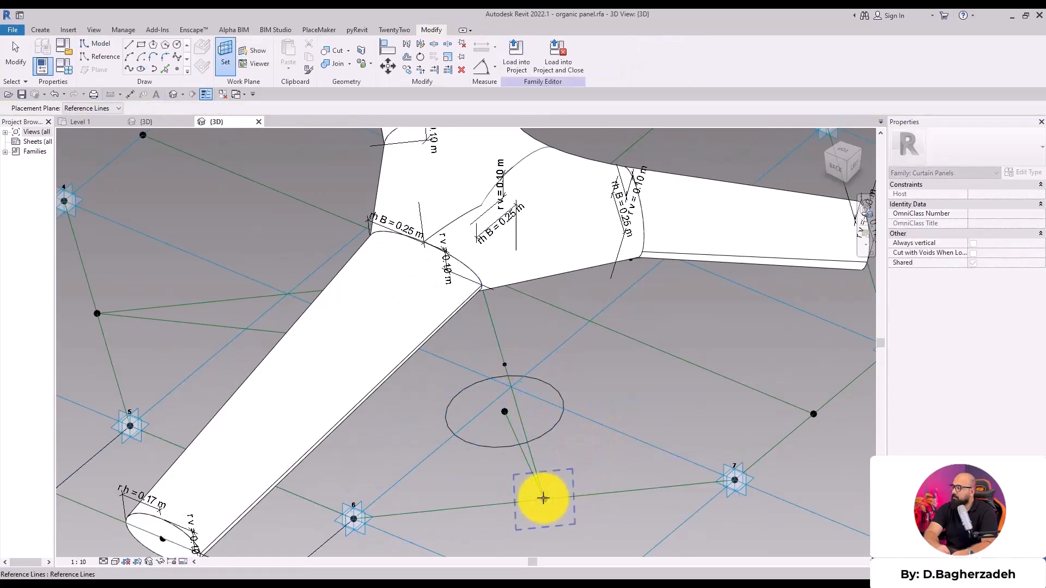
- Draw an ellipse of about 0.24 by 0.12 m radii at the midpoint between points 6 and 7, on the reference line's end plane
key(l)
key(i)
click(543, 498)
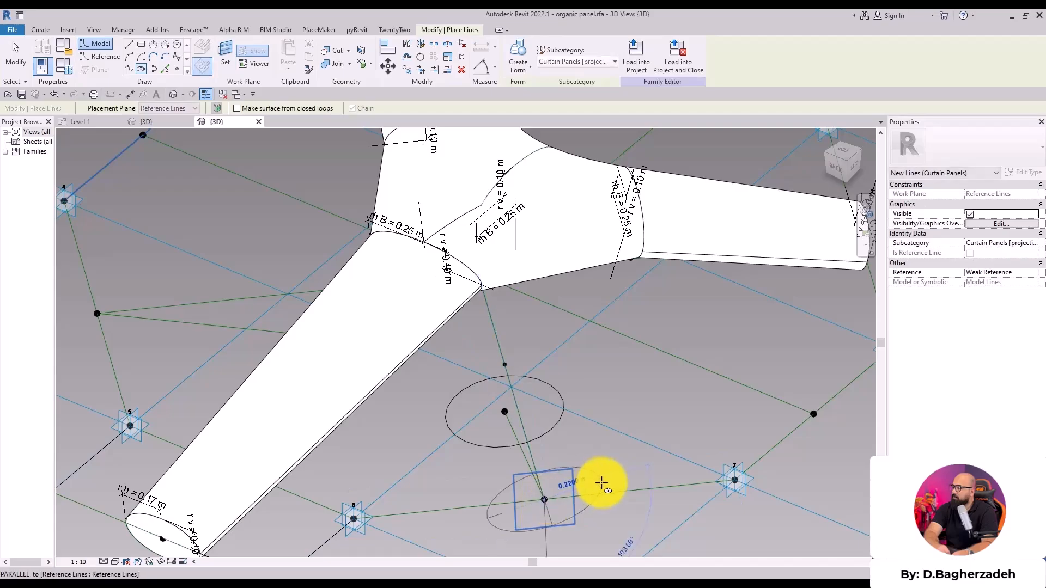
click(550, 474)
shift+middle_drag(612, 444, 509, 320)
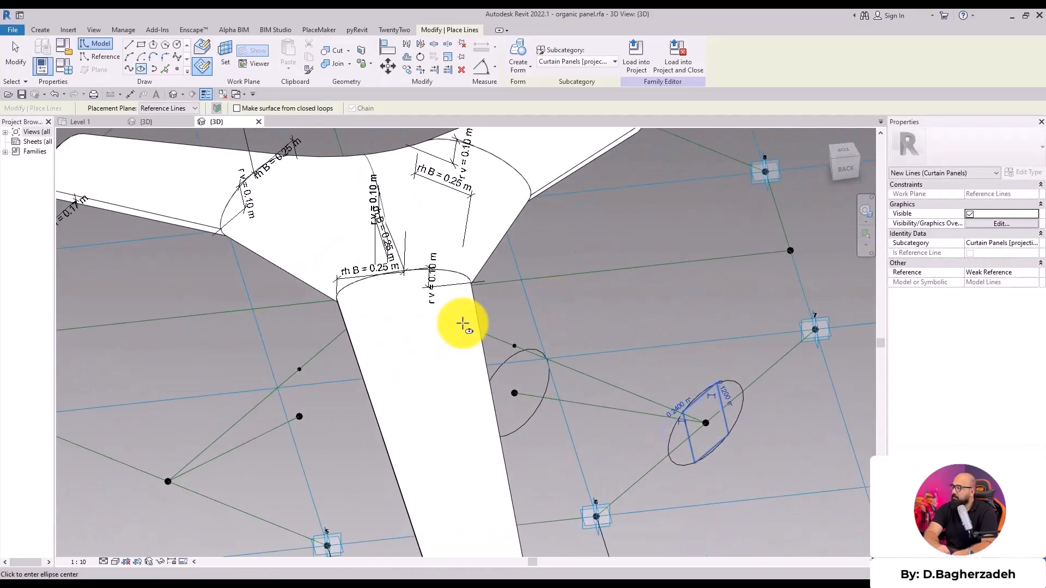
middle_drag(428, 302, 439, 353)
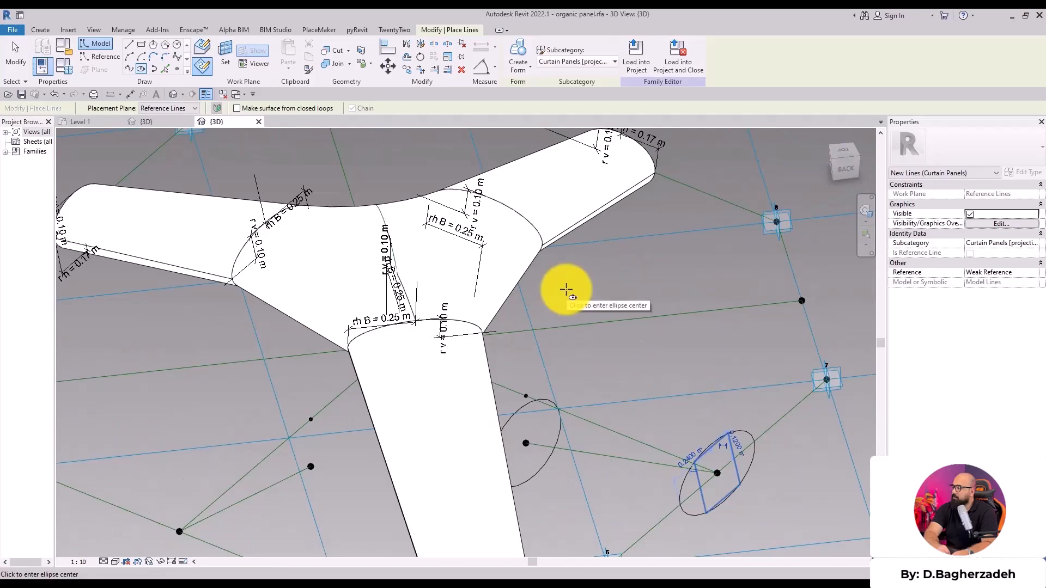
- Draw an ellipse of about 0.22 by 0.12 m radii on the offset point between the panel centre and the midpoint of points 4 and 5
scroll(623, 234, down, 3)
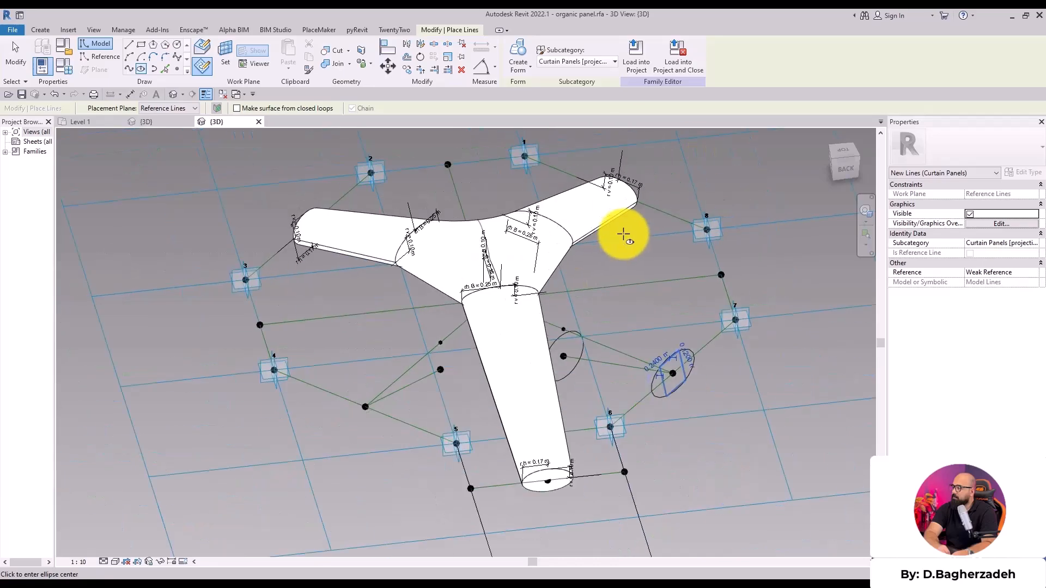
scroll(464, 351, down, 3)
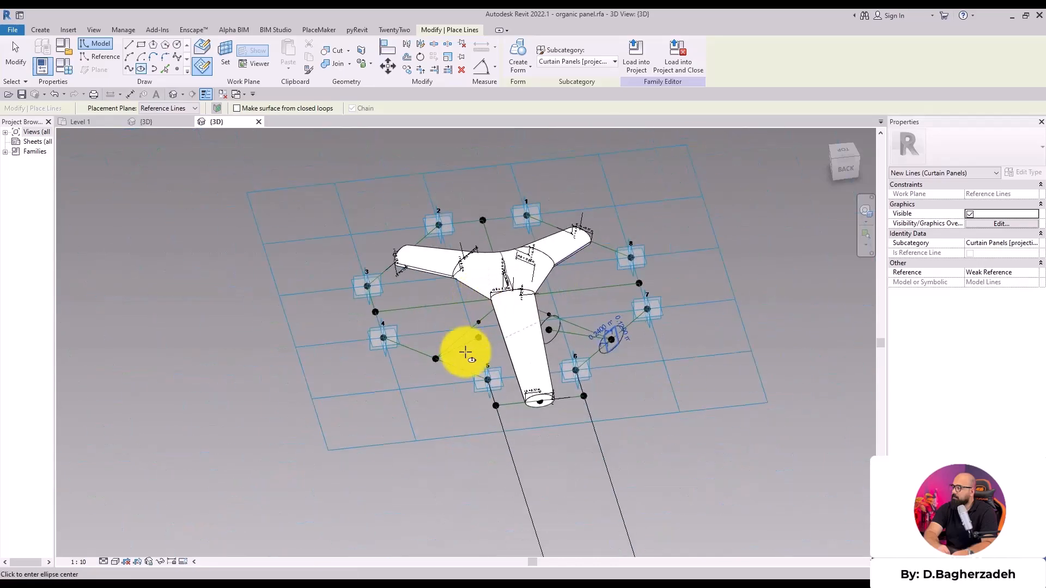
scroll(468, 351, up, 5)
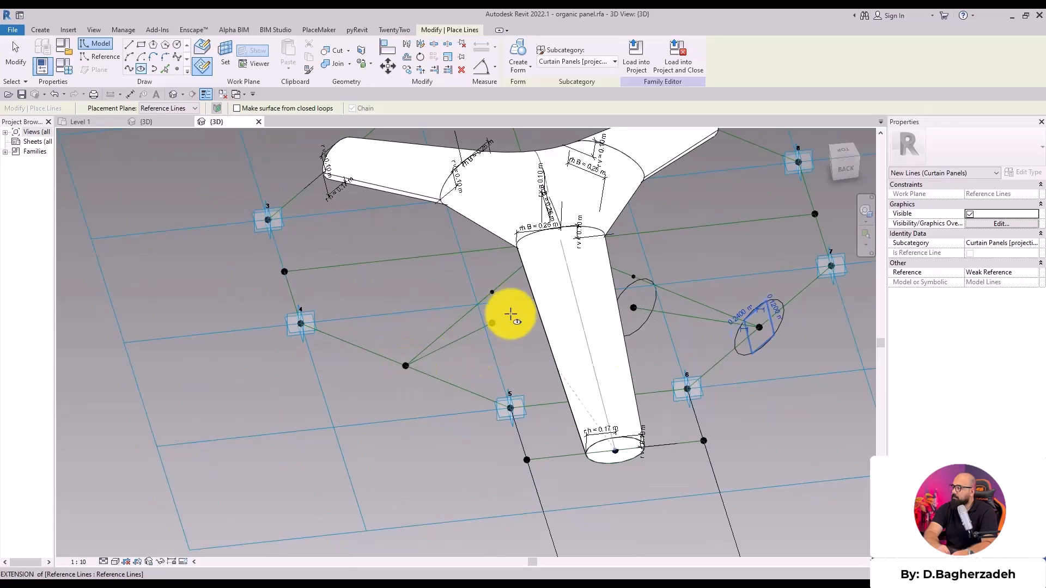
key(Escape)
key(Escape)
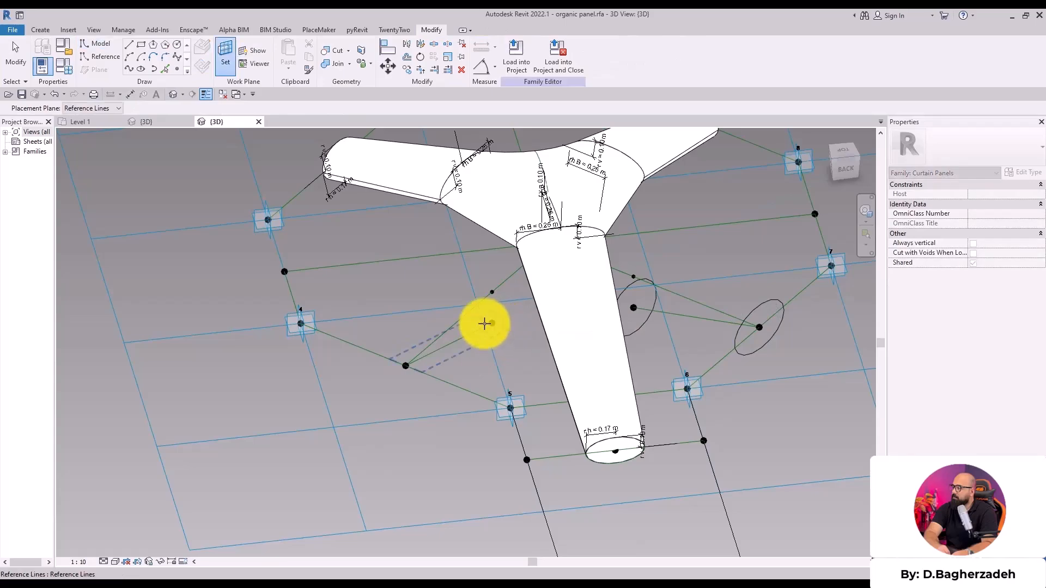
scroll(507, 320, down, 3)
scroll(490, 376, up, 5)
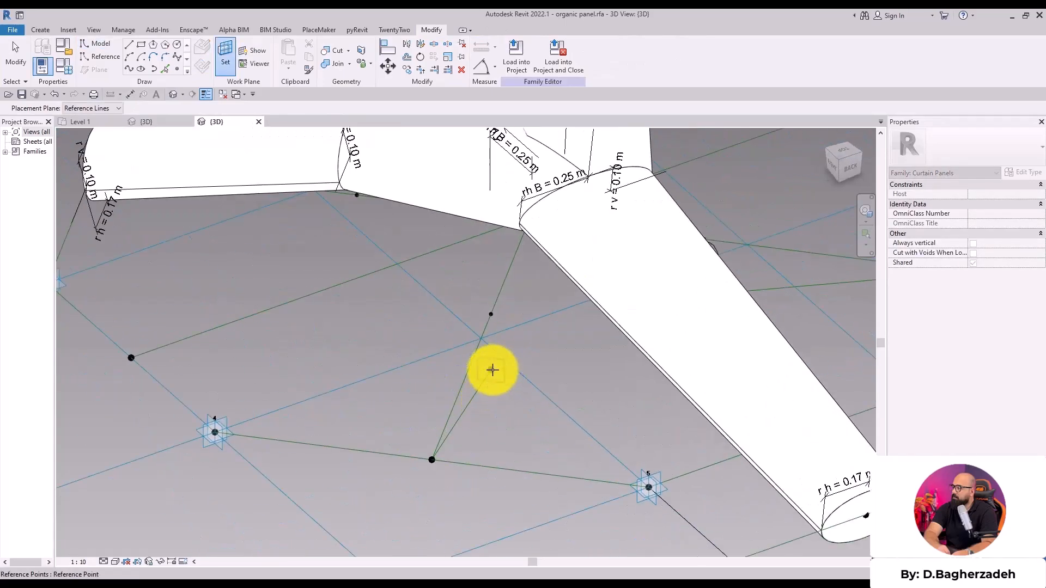
click(492, 370)
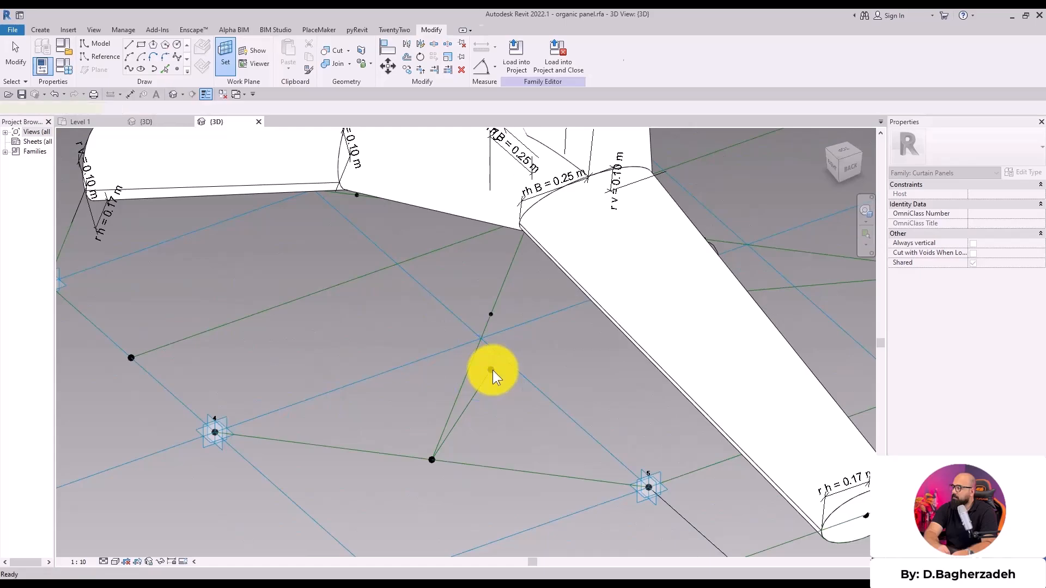
key(e)
key(l)
click(493, 370)
shift+middle_drag(494, 369, 537, 353)
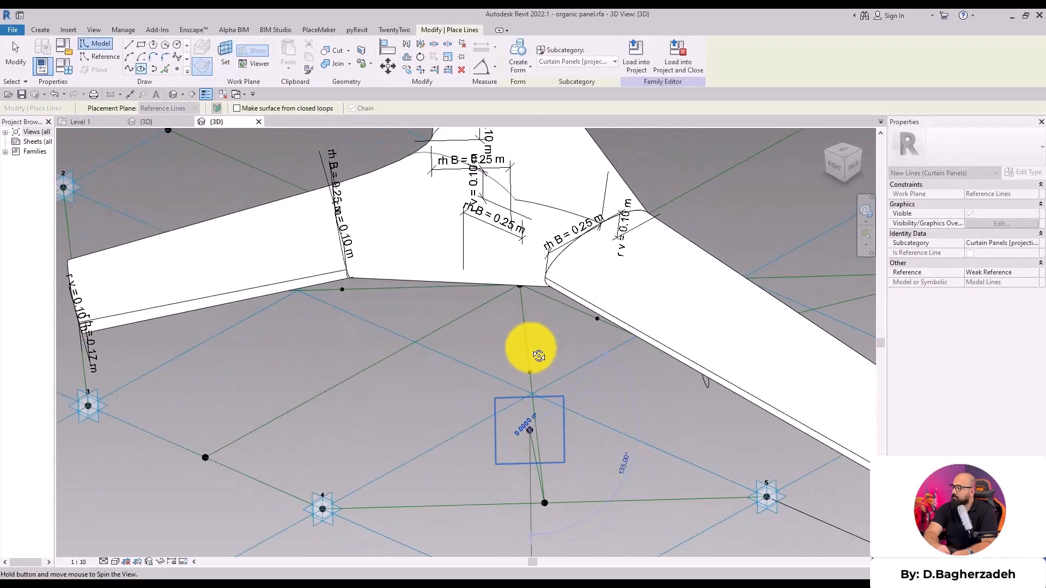
click(601, 429)
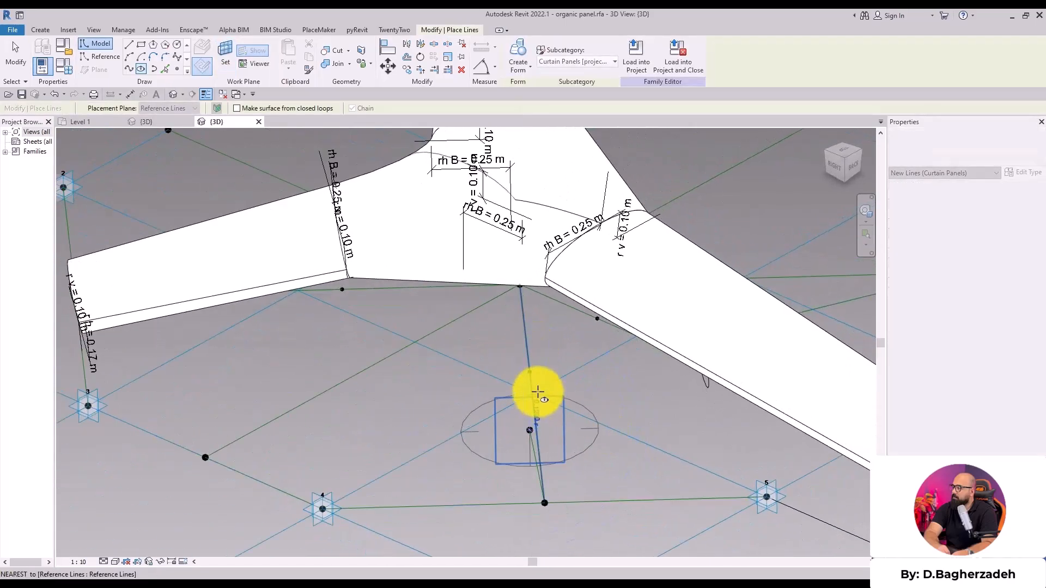
click(535, 396)
key(Escape)
key(Escape)
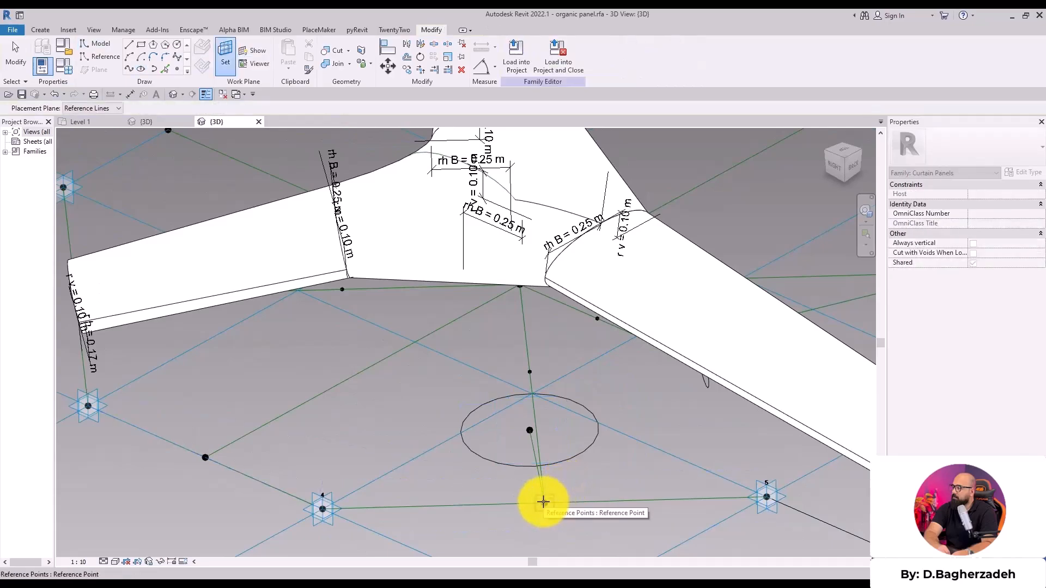
- Draw an ellipse of about 0.26 by 0.12 m radii centred on the midpoint between points 4 and 5
key(e)
key(l)
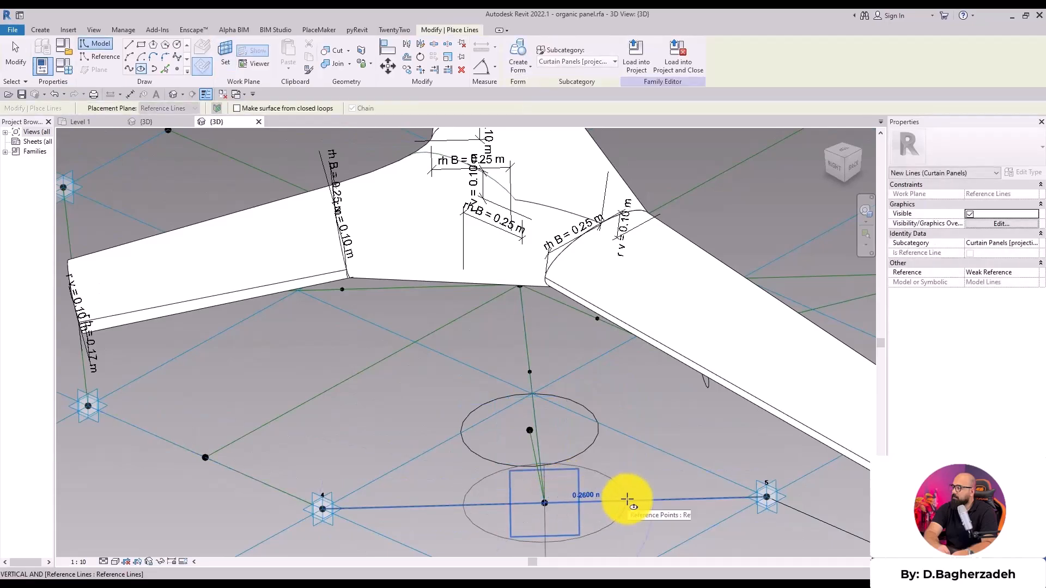
click(545, 502)
click(562, 464)
key(Escape)
key(Escape)
- Convert the four new side-arm ellipses into reference lines
click(608, 476)
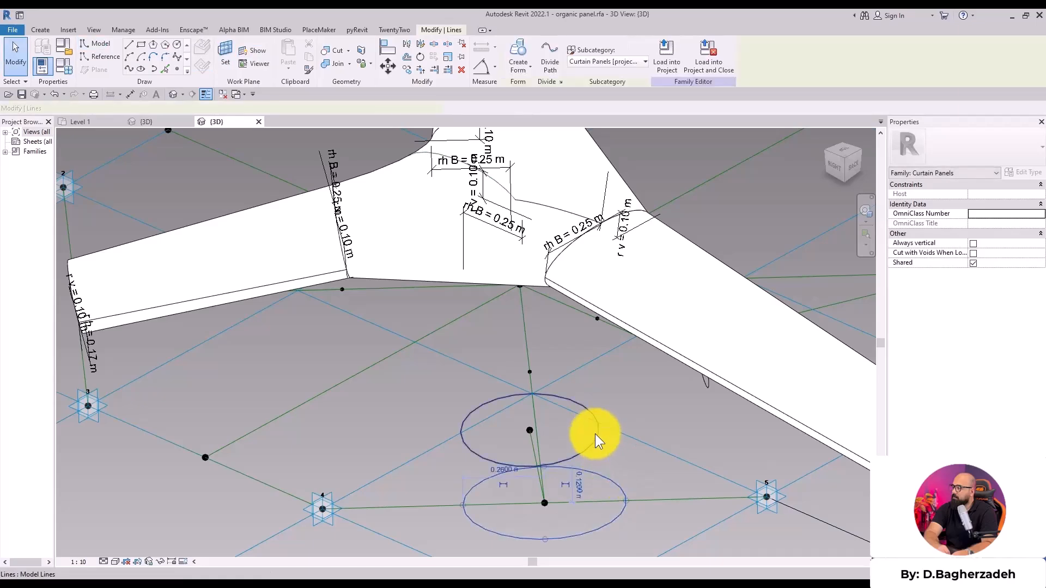
ctrl+click(595, 434)
scroll(652, 397, down, 2)
shift+middle_drag(651, 396, 541, 414)
ctrl+click(678, 388)
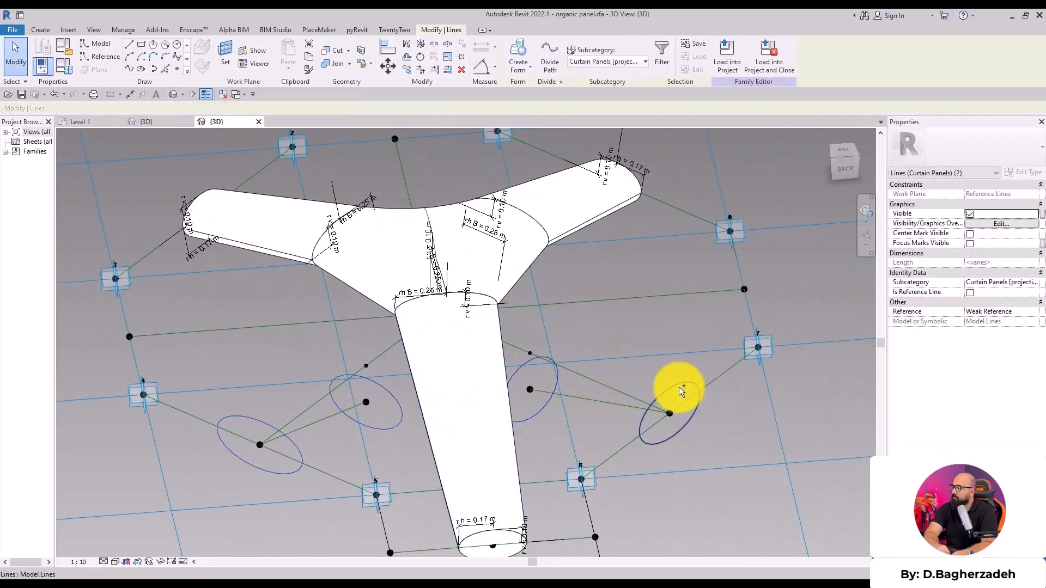
click(970, 292)
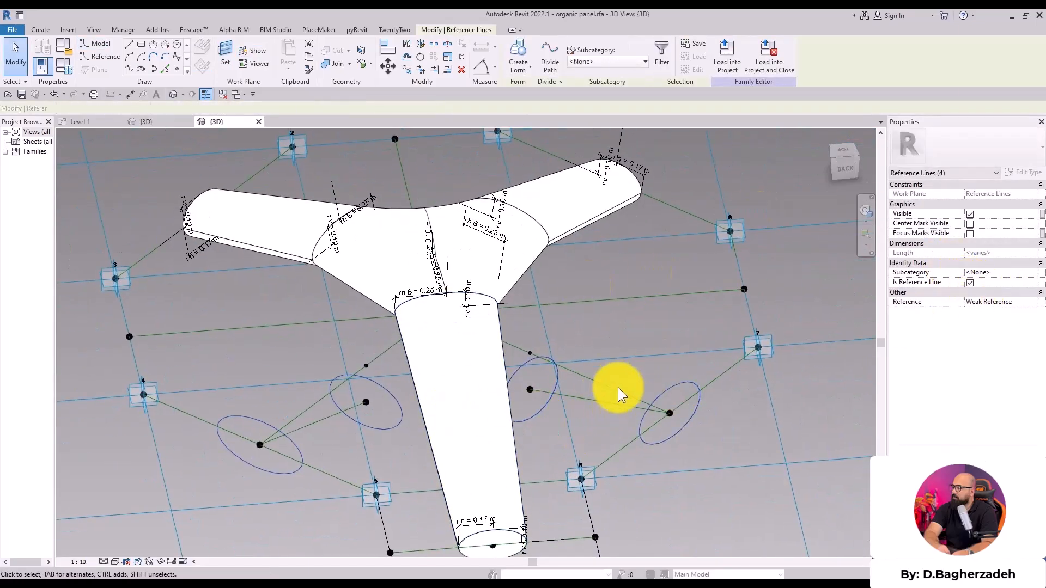
- Make the horizontal and vertical radius dimensions of all four side-arm ellipses permanent
click(684, 381)
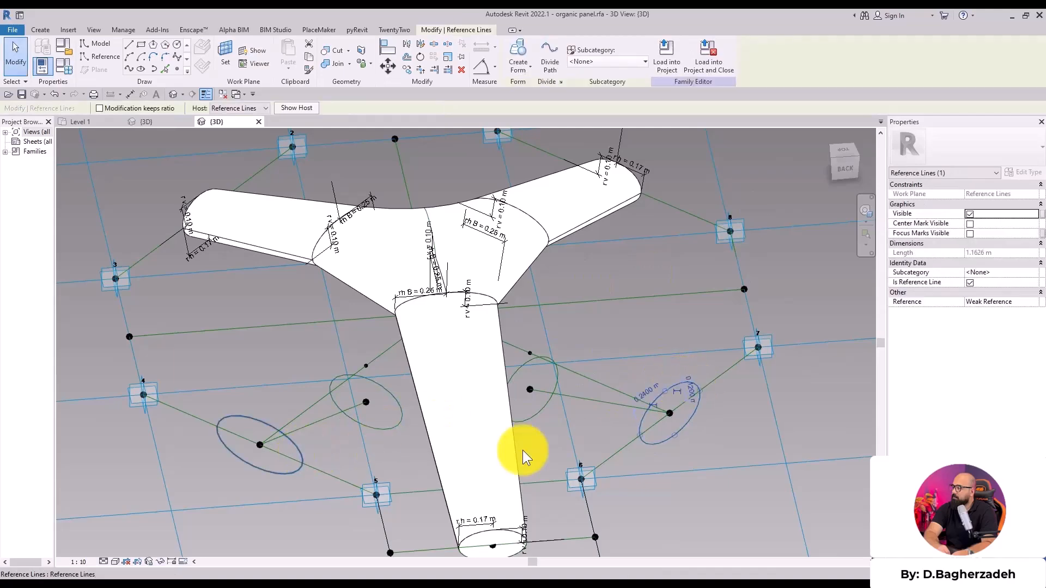
scroll(675, 397, up, 4)
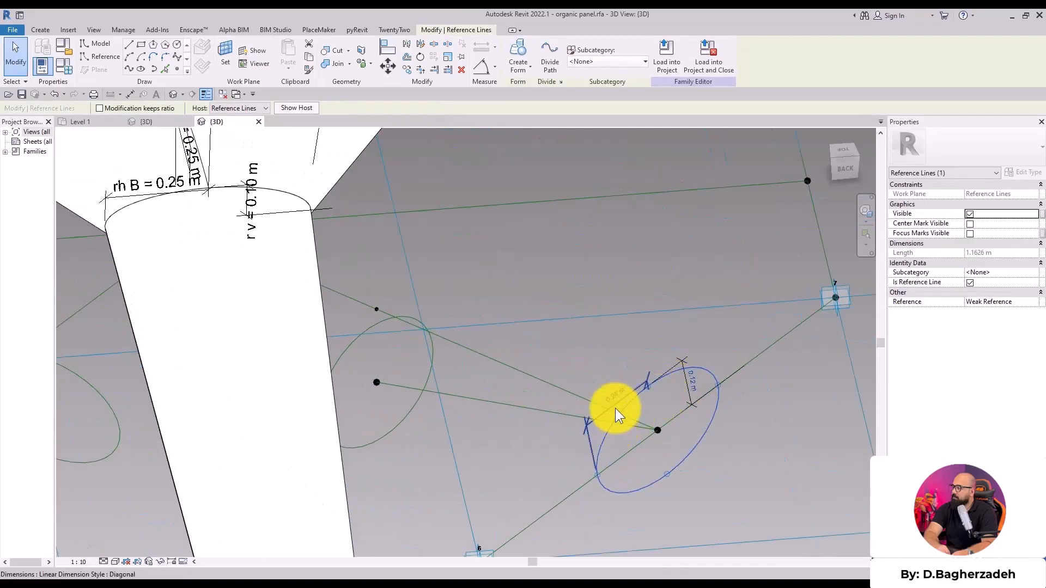
click(445, 302)
click(362, 337)
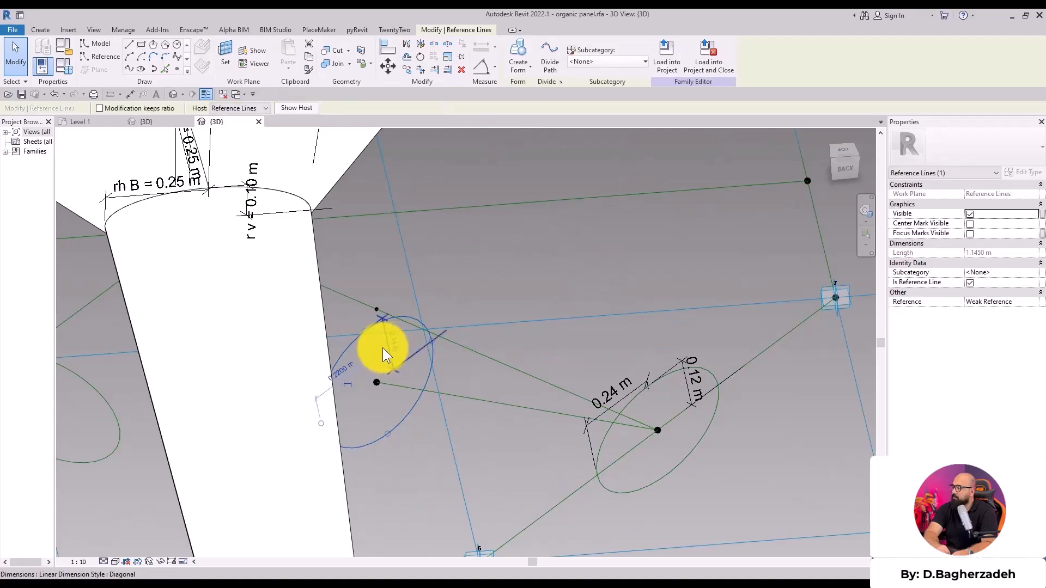
click(346, 387)
click(440, 471)
scroll(479, 458, down, 2)
middle_drag(479, 458, 707, 391)
click(468, 354)
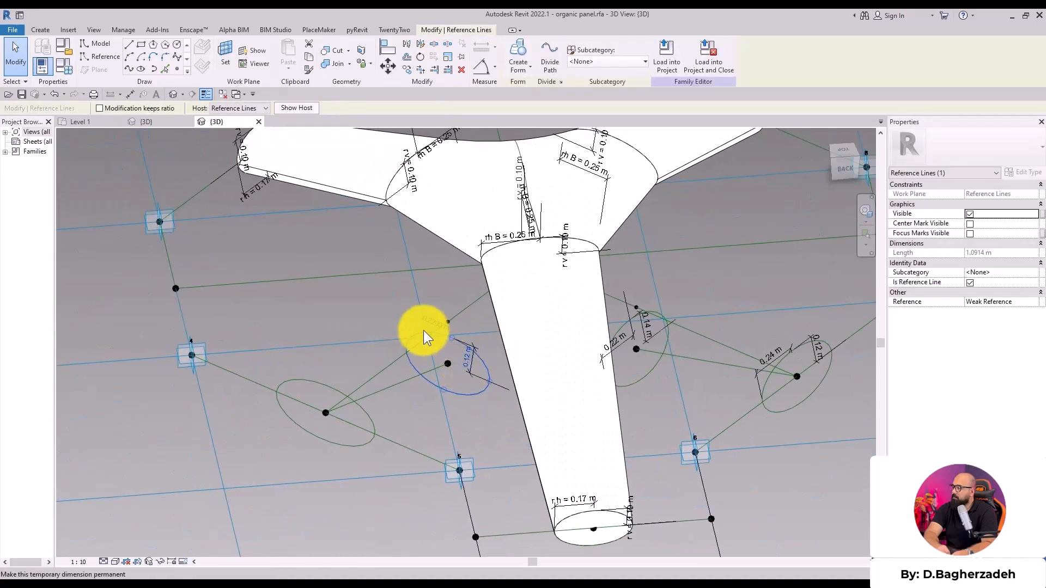
click(318, 385)
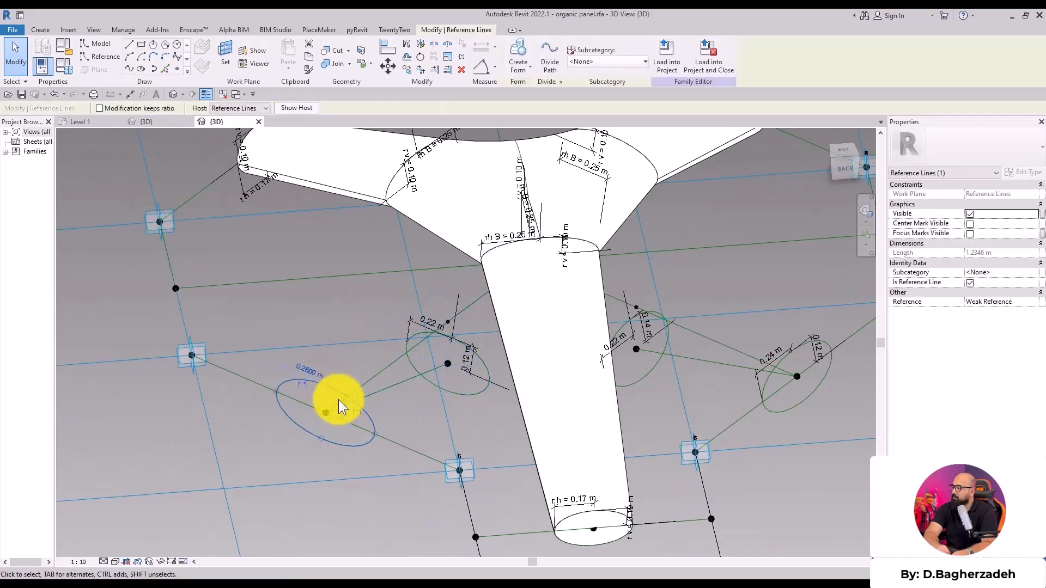
click(307, 384)
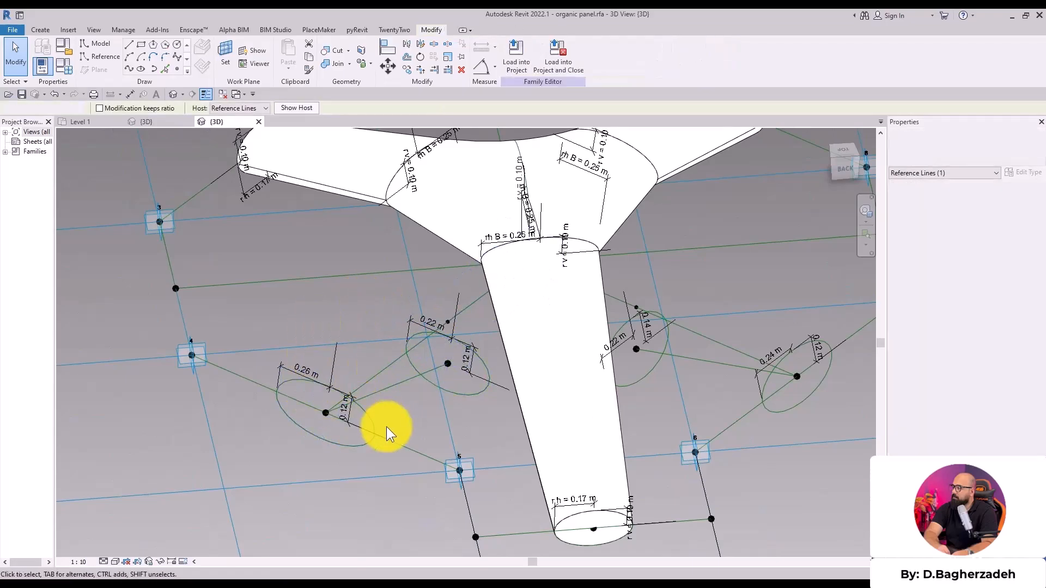
- Label the vertical radius dimensions of the four side-arm ellipses with the r v parameter
click(349, 417)
ctrl+click(818, 353)
ctrl+click(647, 336)
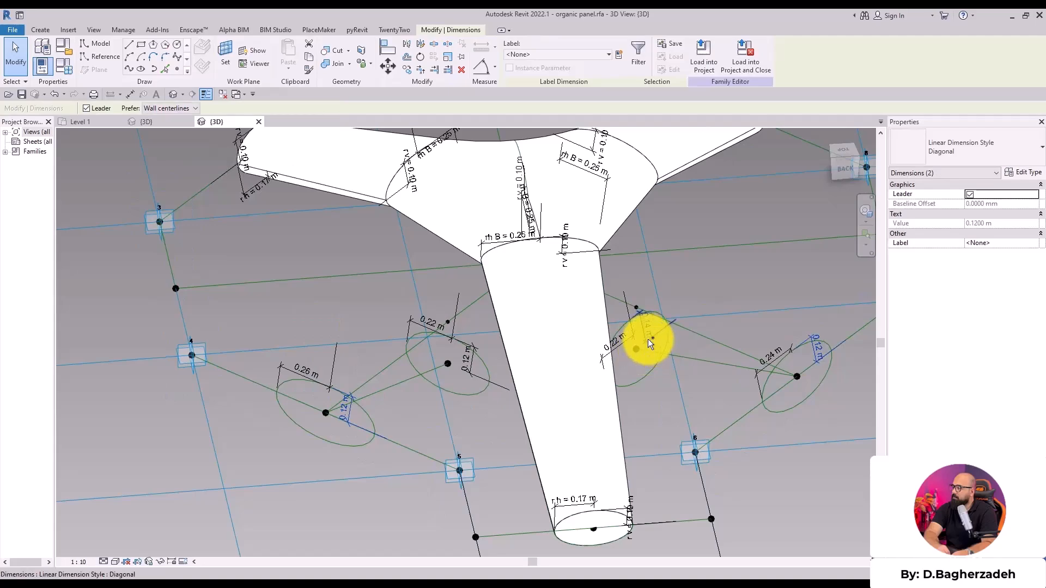
ctrl+click(464, 365)
click(573, 60)
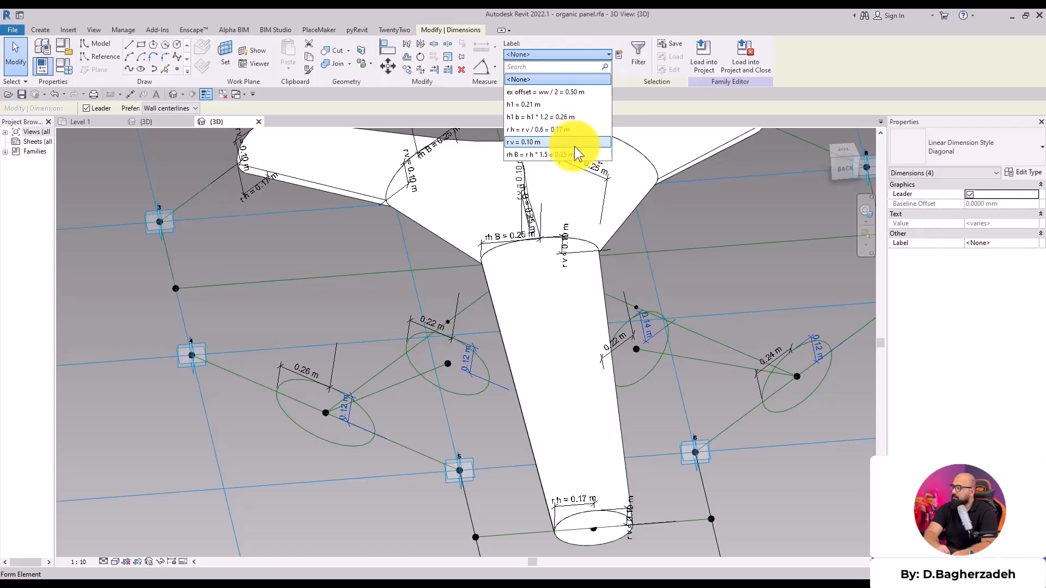
click(574, 145)
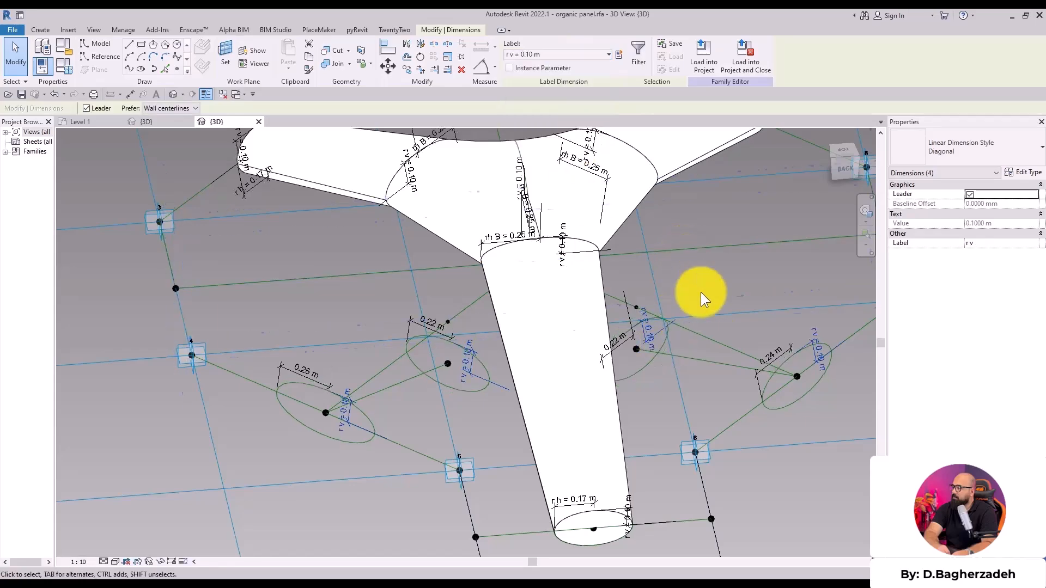
middle_drag(718, 297, 708, 299)
- Check the radius parameters and their formulas in the family types without changing them
click(42, 66)
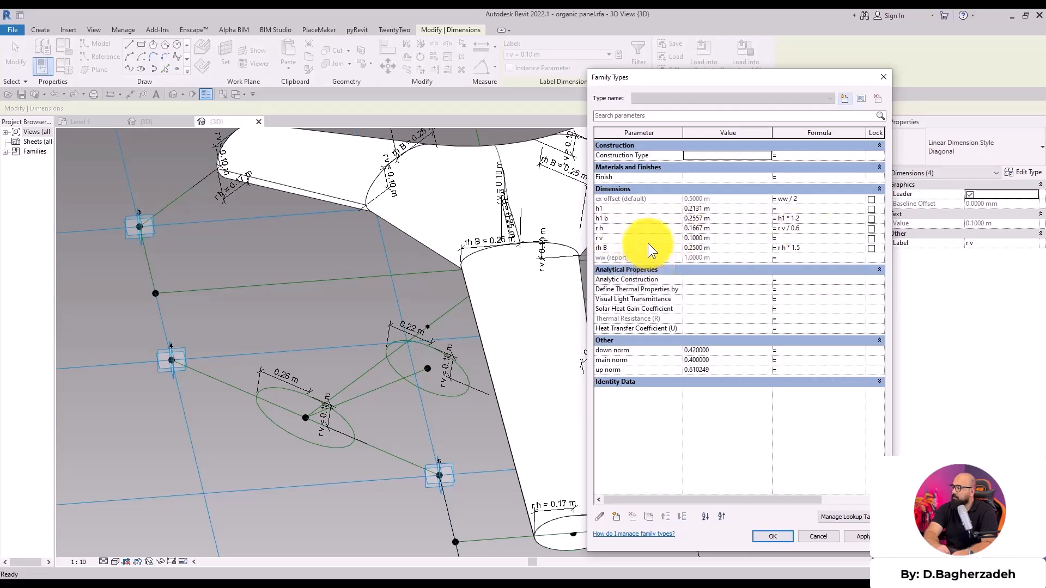
click(727, 238)
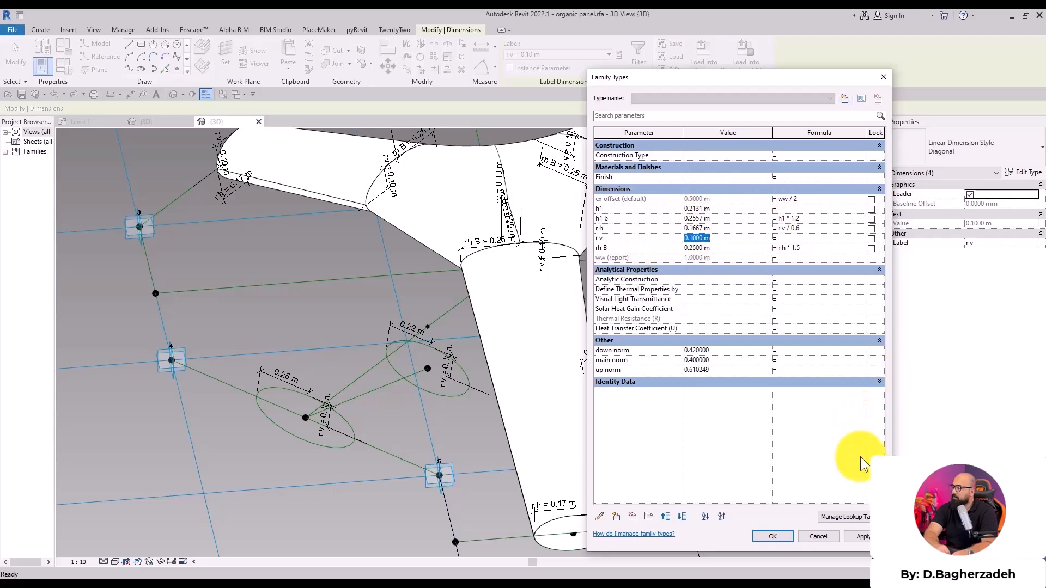
click(819, 537)
- Label the horizontal radius dimensions of the two outer side-arm ellipses with the r h parameter
scroll(721, 395, down, 4)
scroll(760, 341, up, 6)
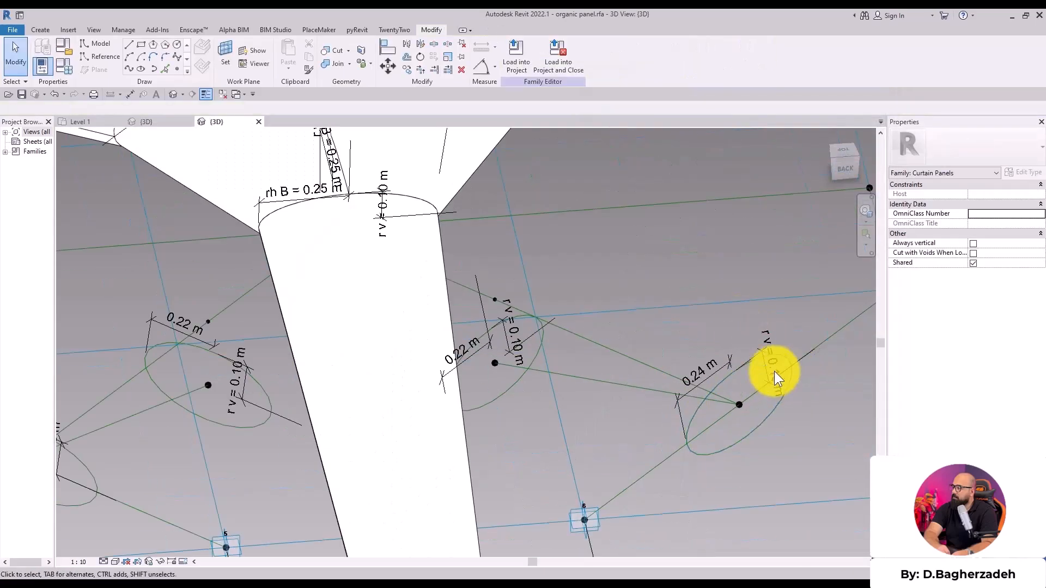
scroll(731, 461, down, 2)
shift+middle_drag(741, 463, 724, 420)
scroll(753, 395, up, 3)
click(693, 354)
shift+middle_drag(694, 355, 250, 329)
ctrl+click(260, 328)
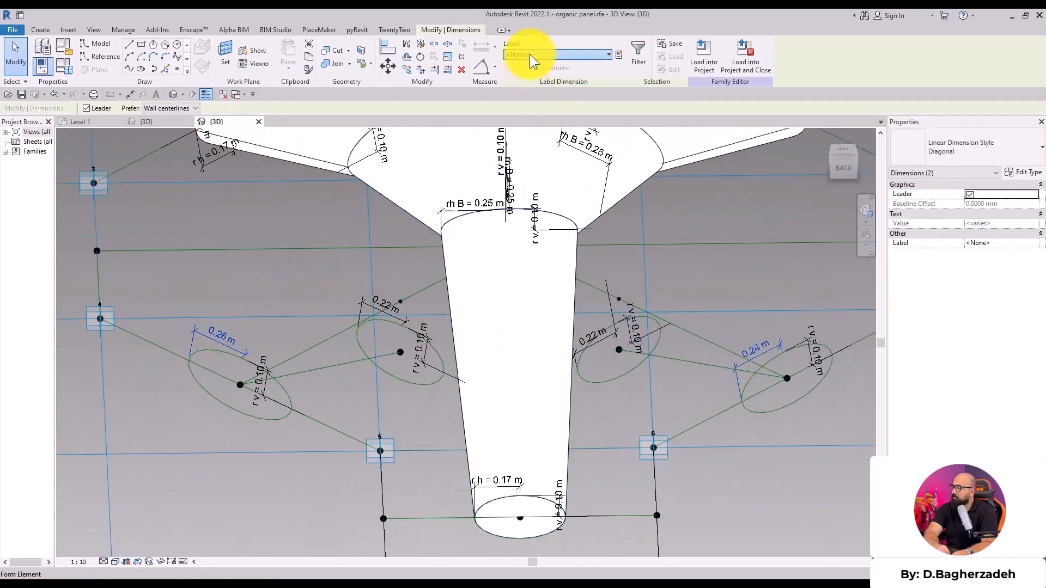
click(529, 54)
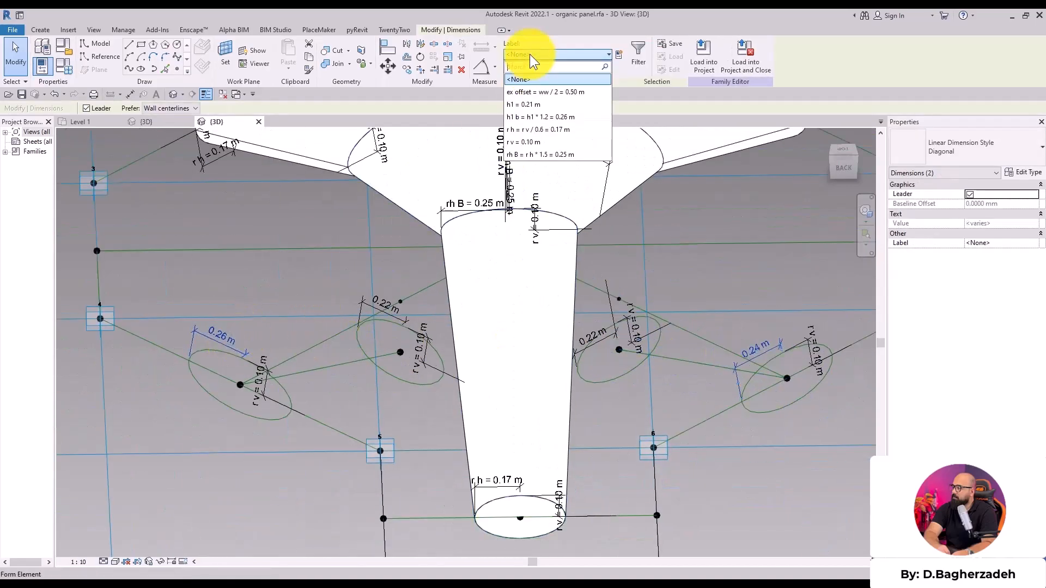
click(559, 130)
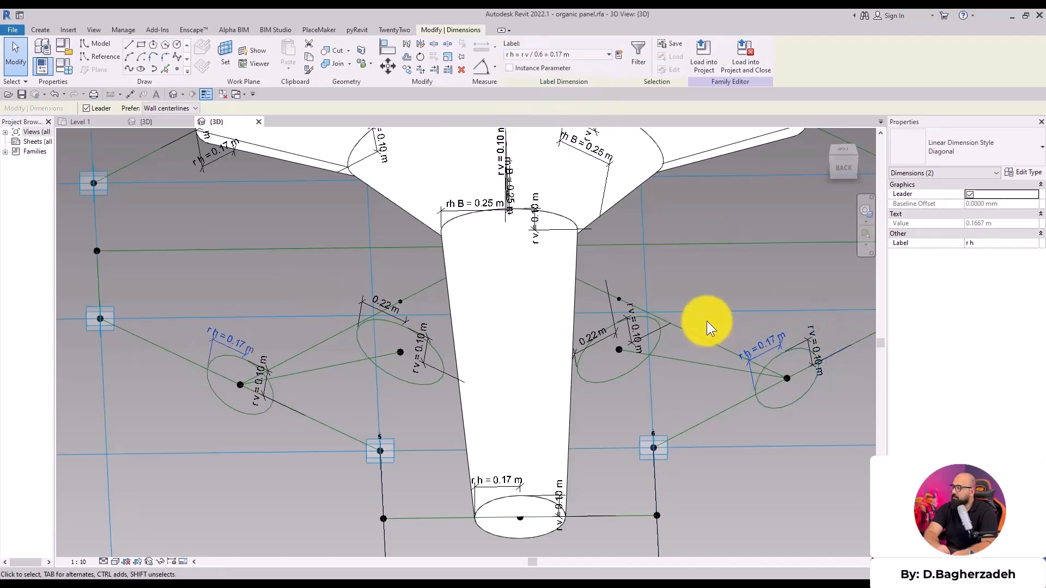
- Label the horizontal radius dimensions of the two inner side-arm ellipses with the h1 b parameter
click(602, 350)
ctrl+click(364, 297)
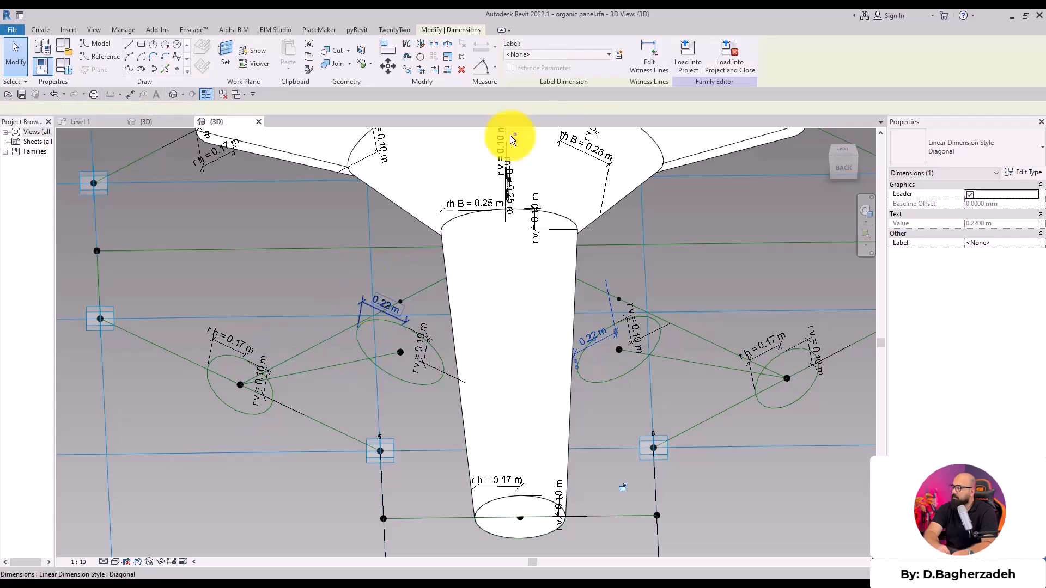
click(561, 53)
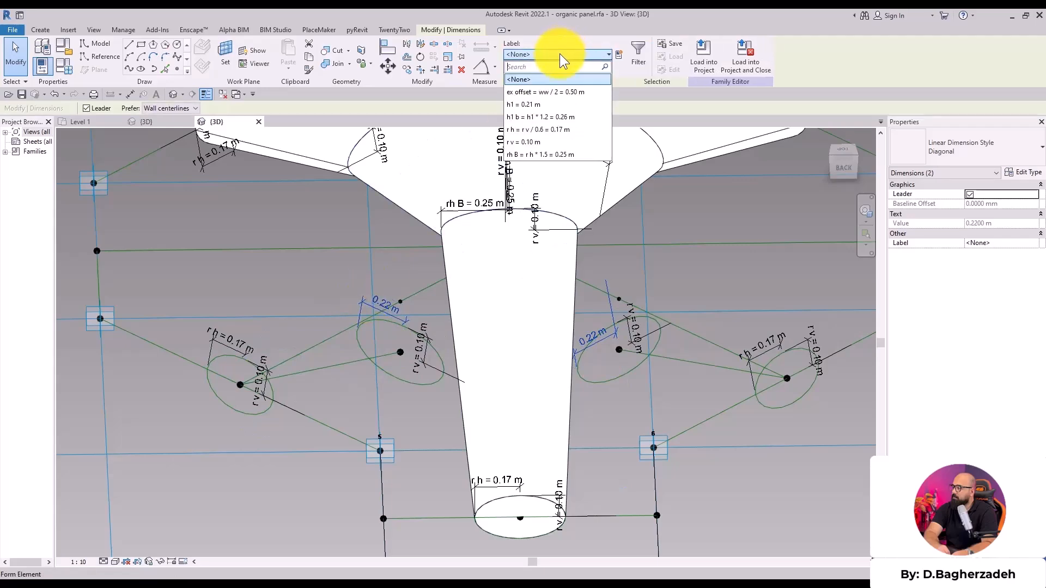
click(540, 129)
click(542, 57)
click(550, 119)
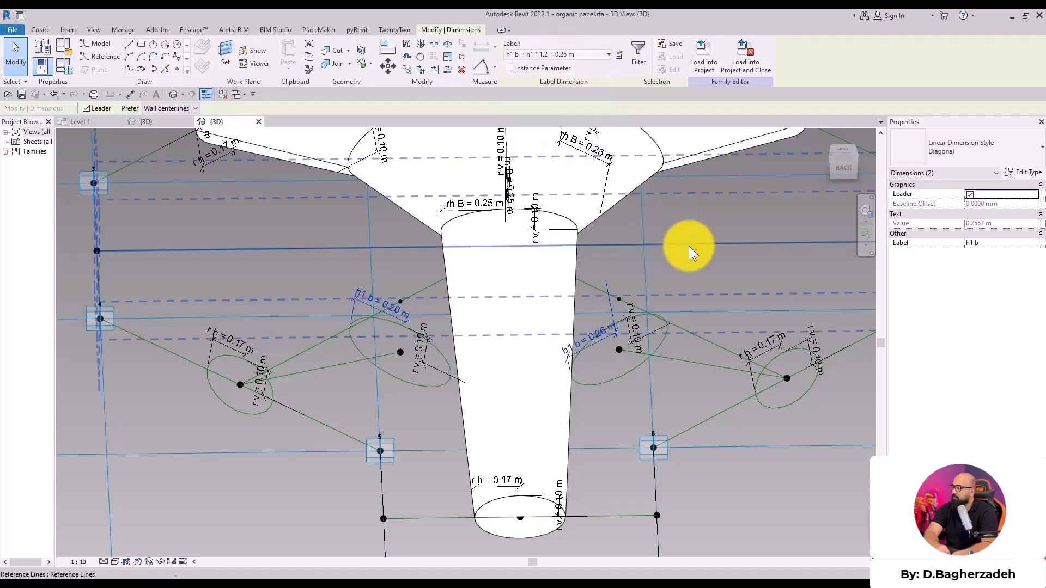
click(722, 263)
- Place a reference point on the reference line through the central point, beside the existing point near the inner side-arm ellipse
scroll(723, 263, down, 2)
shift+middle_drag(738, 273, 712, 332)
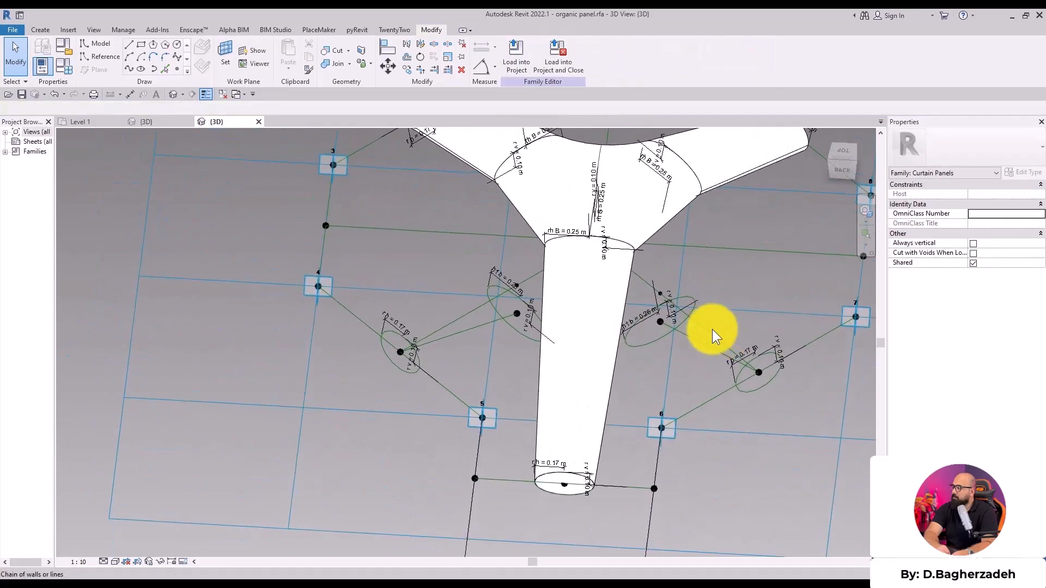
scroll(712, 332, down, 3)
shift+middle_drag(736, 381, 606, 456)
scroll(722, 335, up, 3)
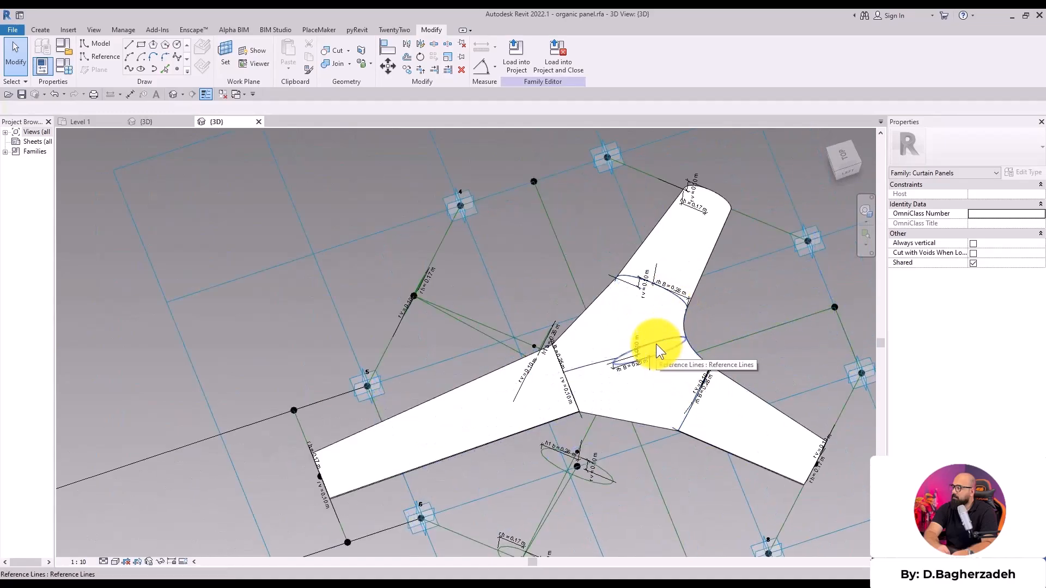
shift+middle_drag(656, 344, 630, 361)
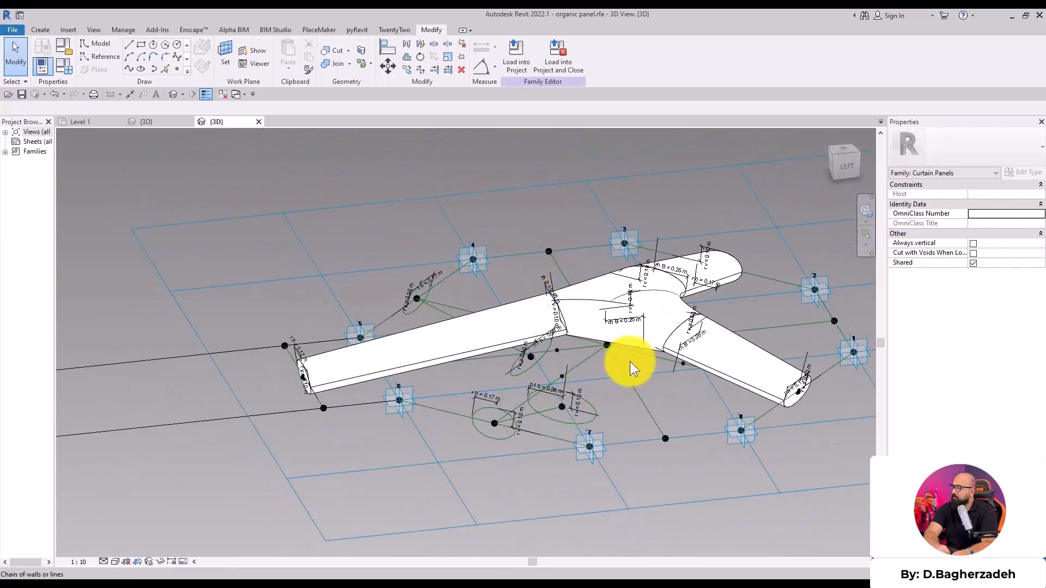
scroll(629, 361, up, 3)
click(177, 69)
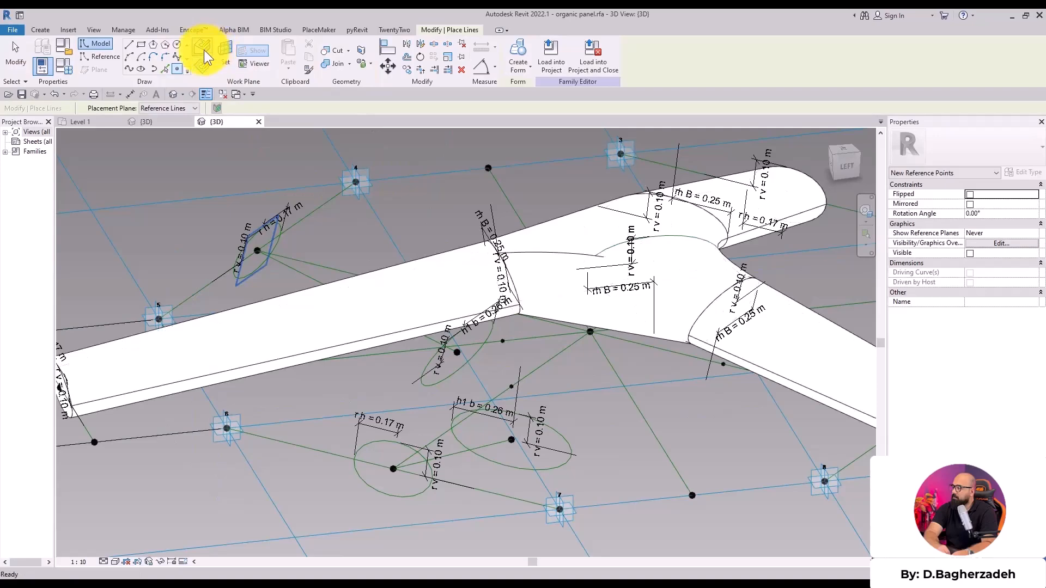
click(477, 344)
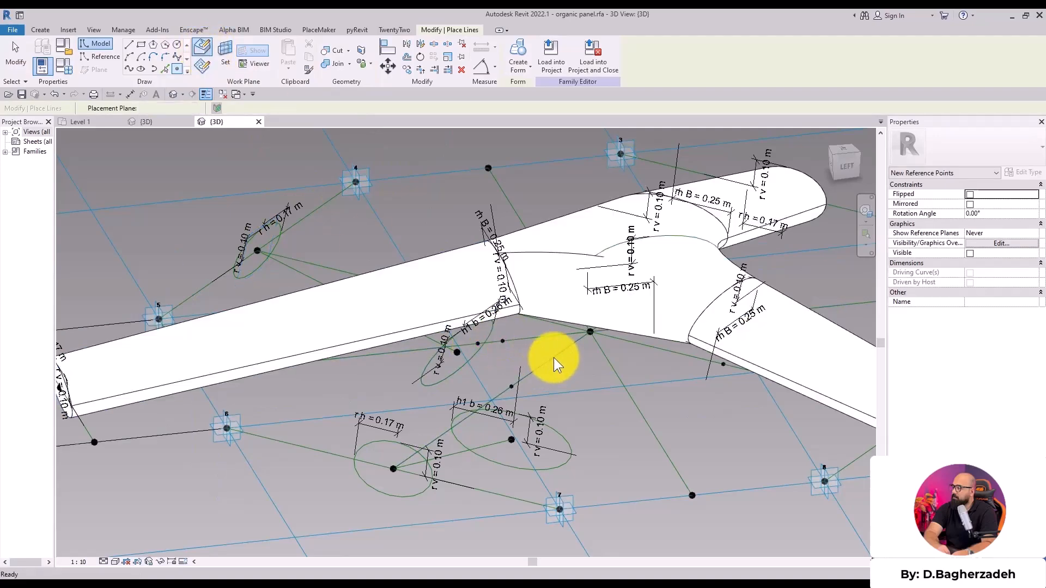
key(Escape)
key(Escape)
- Check which family parameter drives the normalized curve parameter of the existing point on the line's opposite half
scroll(630, 327, up, 5)
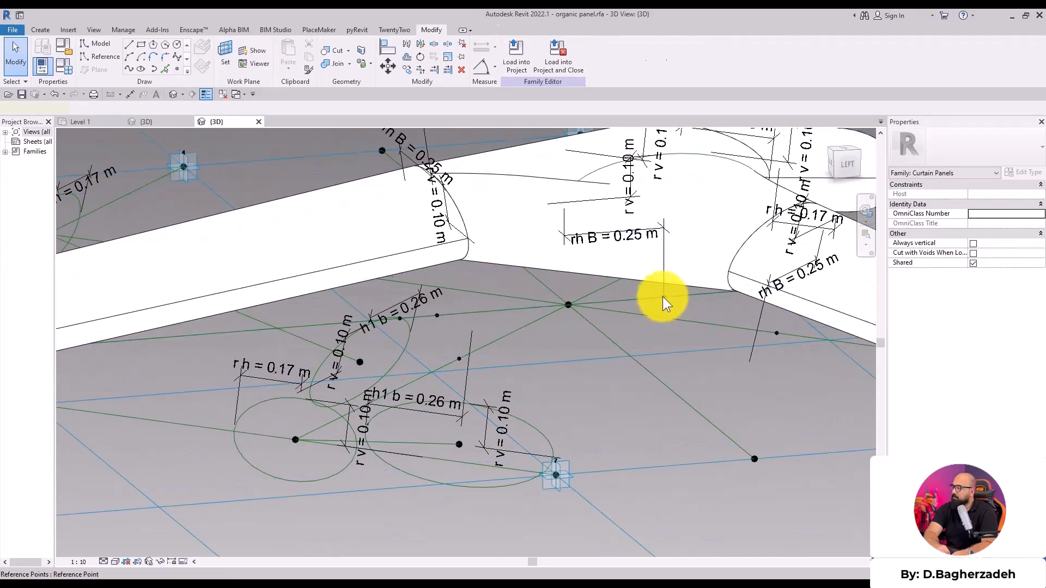
click(662, 297)
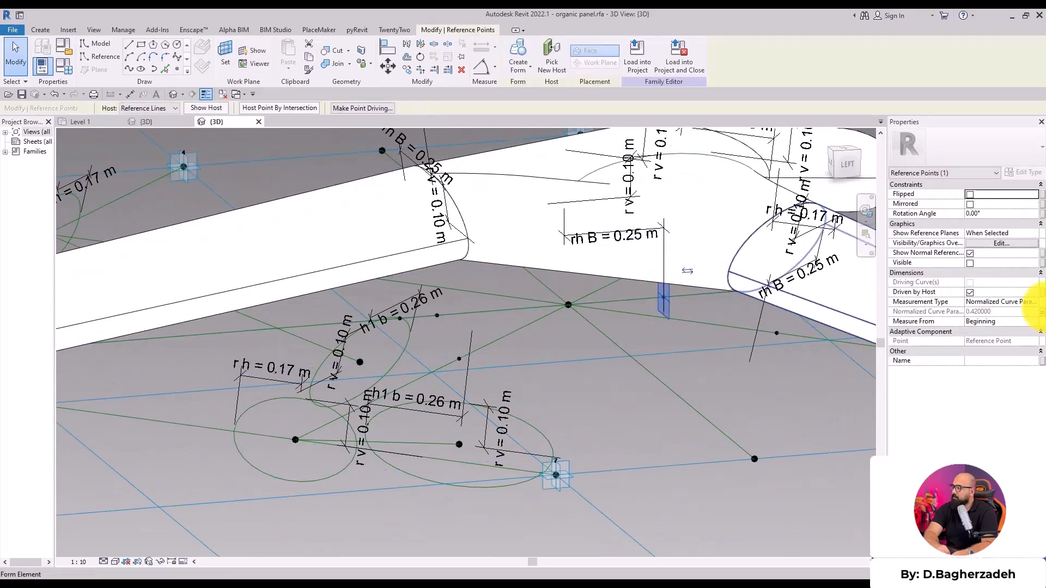
click(1041, 311)
click(262, 342)
- Try to associate the new reference point's normalized curve parameter with the down norm parameter
click(400, 318)
shift+middle_drag(382, 322, 398, 350)
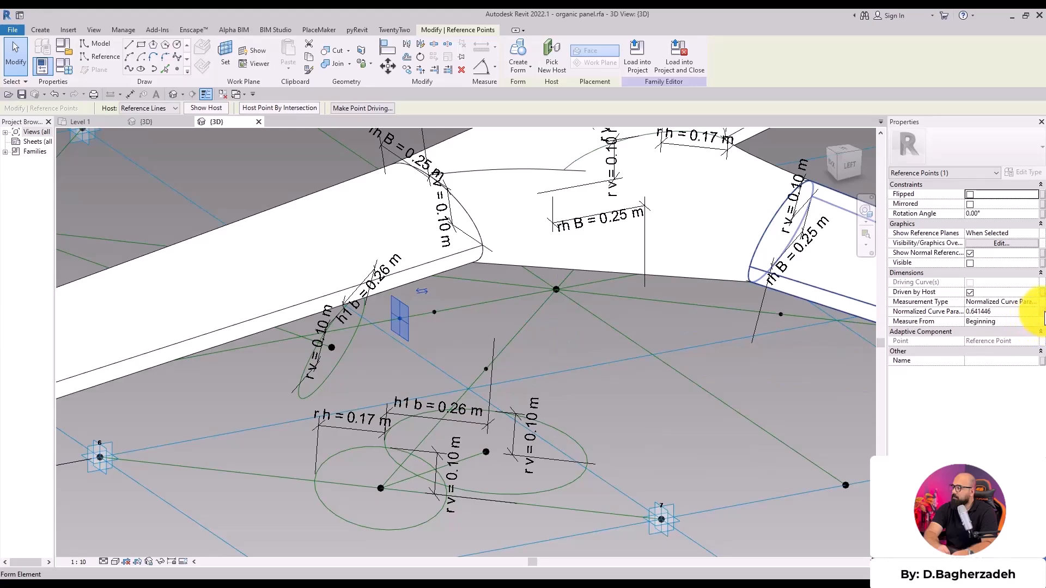
click(1041, 313)
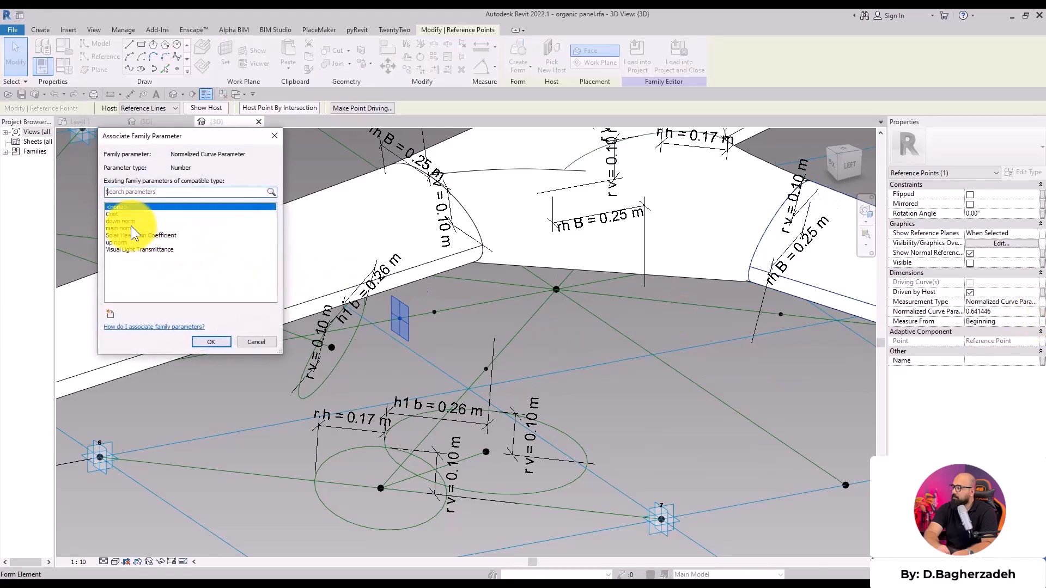
click(127, 222)
key(Return)
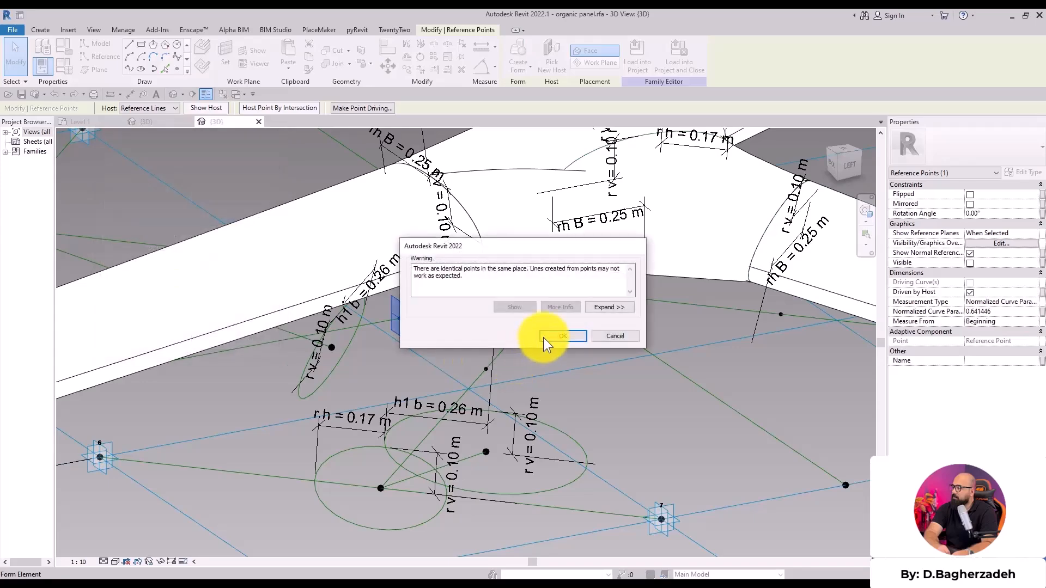
click(542, 338)
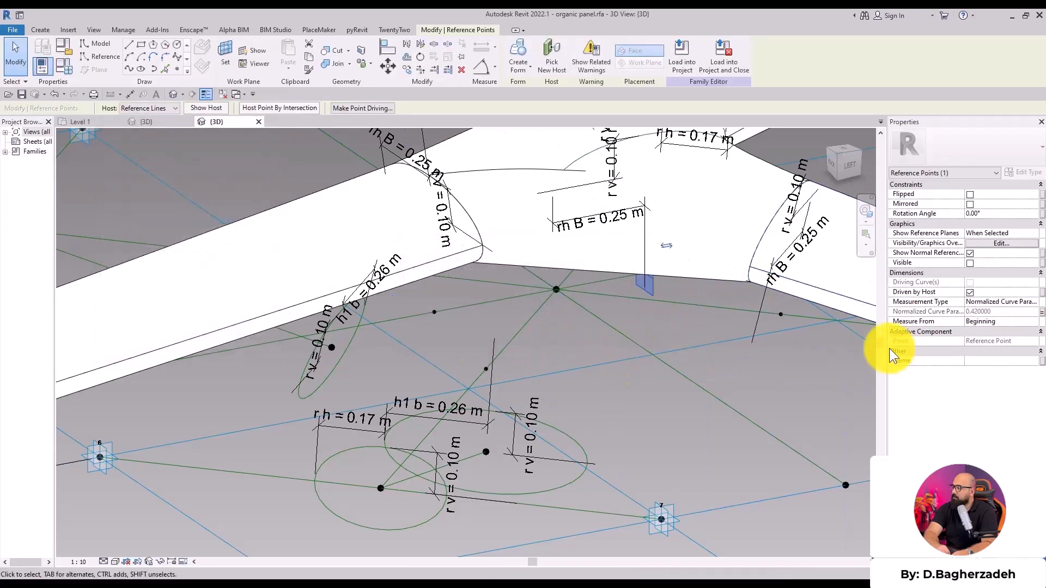
- Try measuring the selected point from the End of its host line, and undo this along with the parameter association
click(1034, 322)
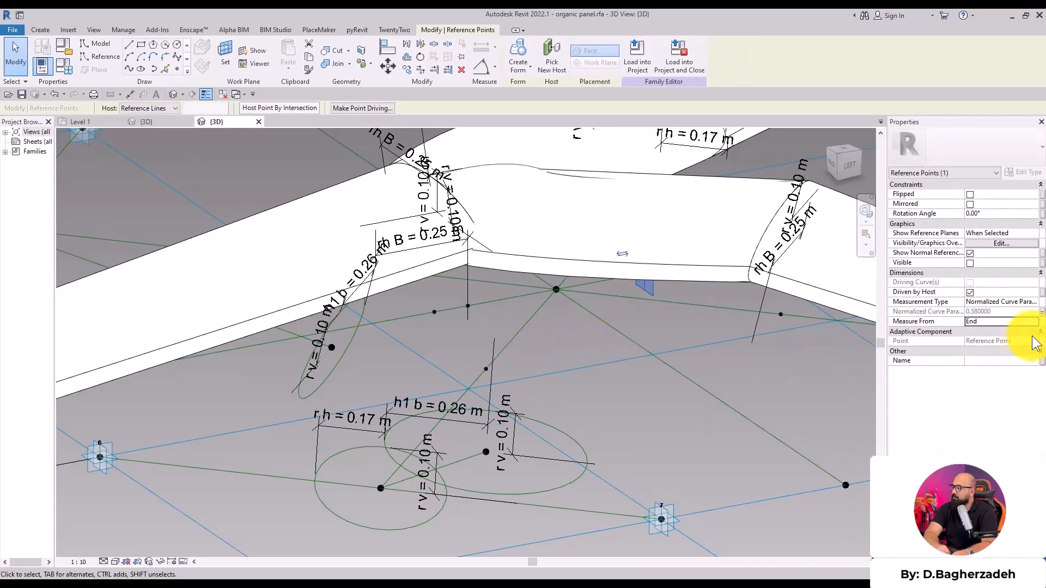
click(1042, 312)
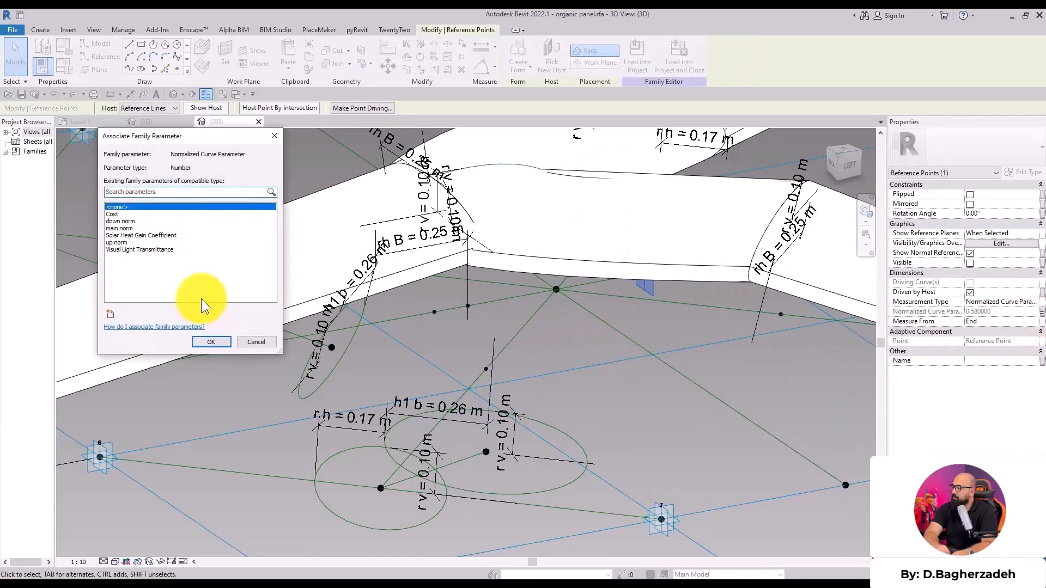
click(208, 342)
key(ctrl+z)
key(ctrl+z)
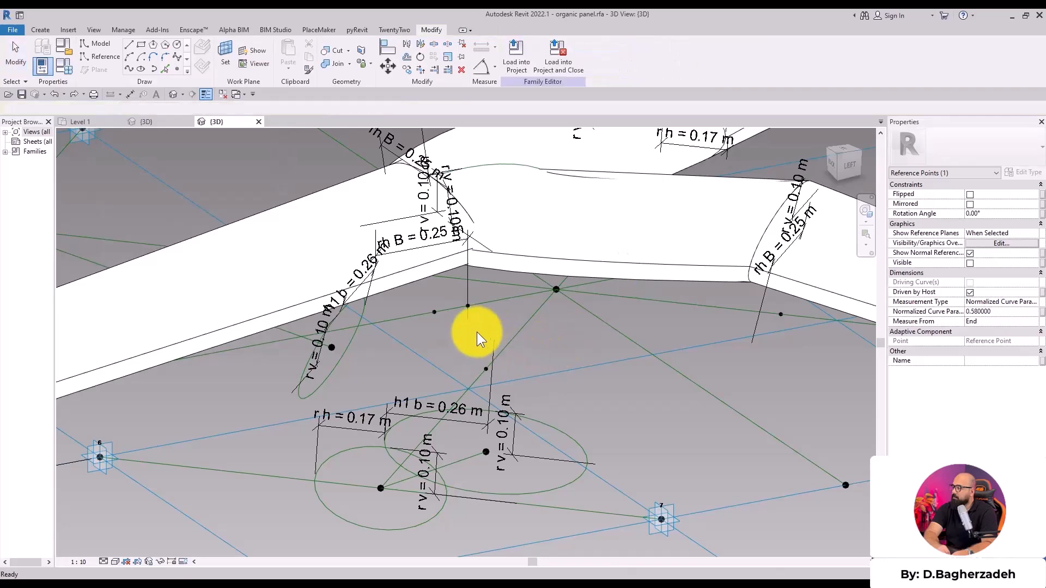
- Set the new reference point to measure from the End and associate its normalized curve parameter with down norm
click(401, 318)
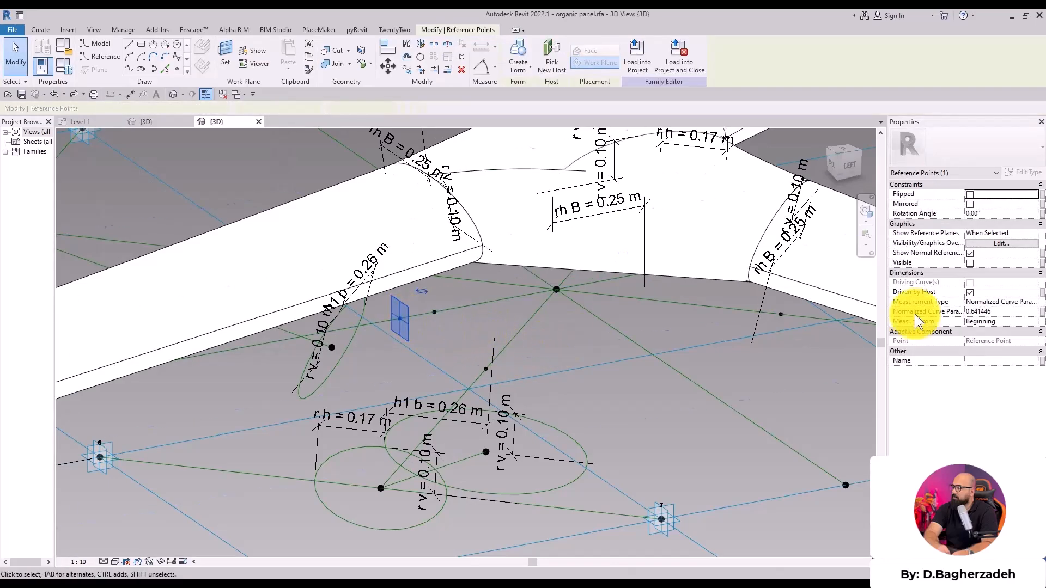
click(984, 322)
click(975, 341)
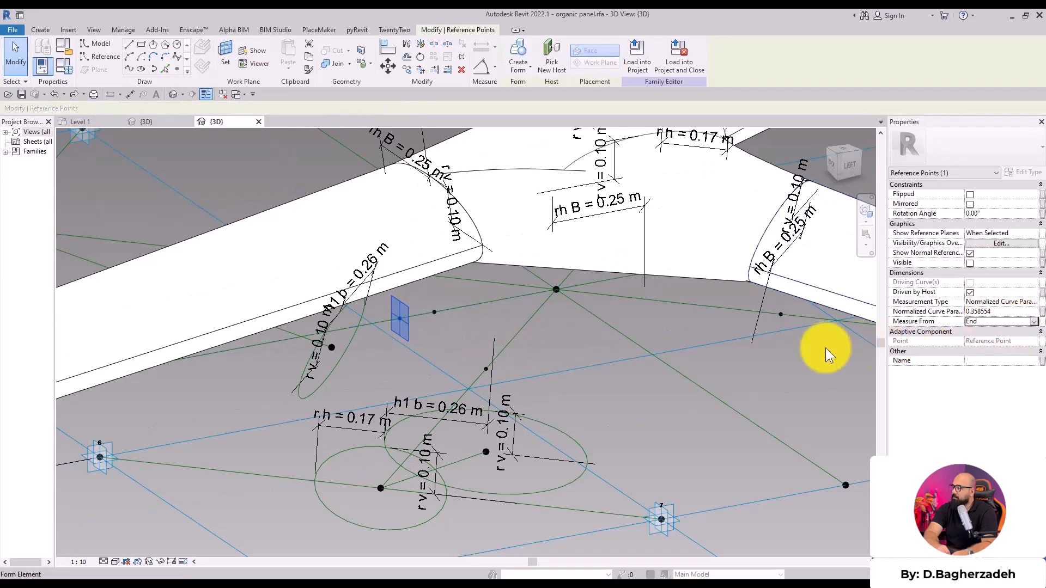
click(1042, 312)
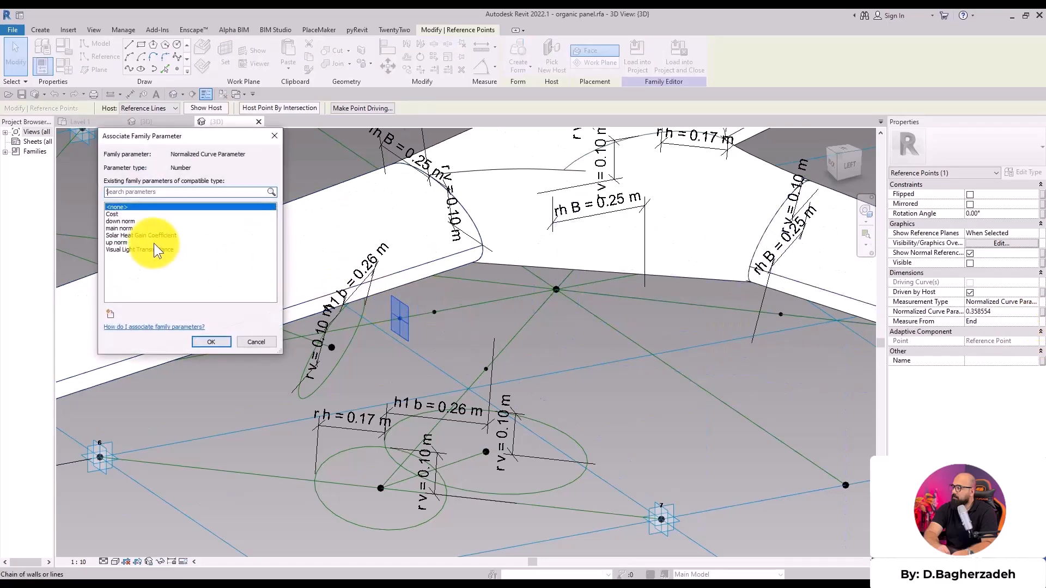
click(132, 222)
click(218, 342)
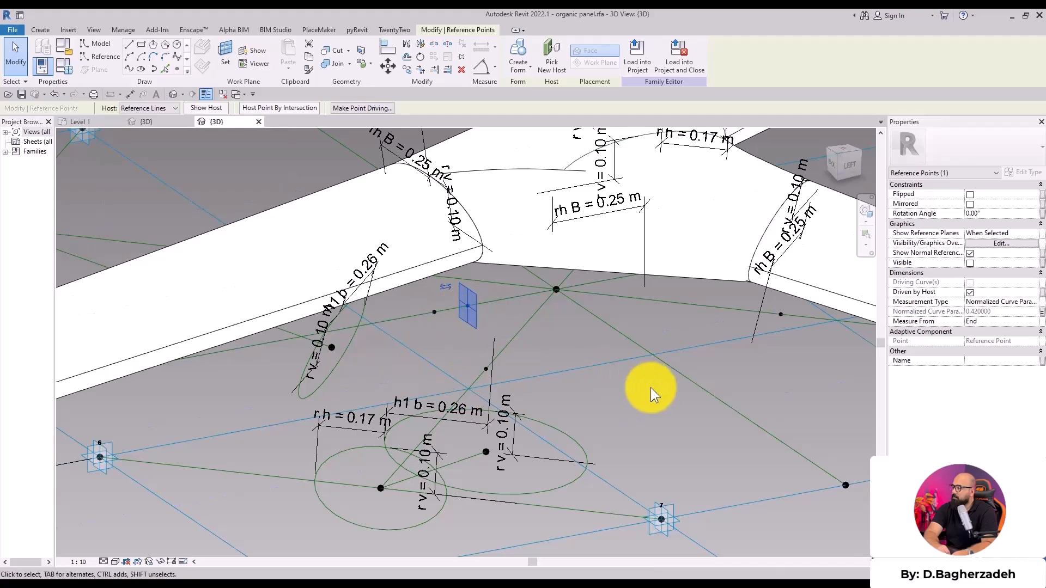
- Set the work plane to the new reference point and place a second reference point on that plane at the same location
click(629, 383)
shift+middle_drag(629, 383, 567, 352)
scroll(566, 351, up, 2)
key(w)
key(p)
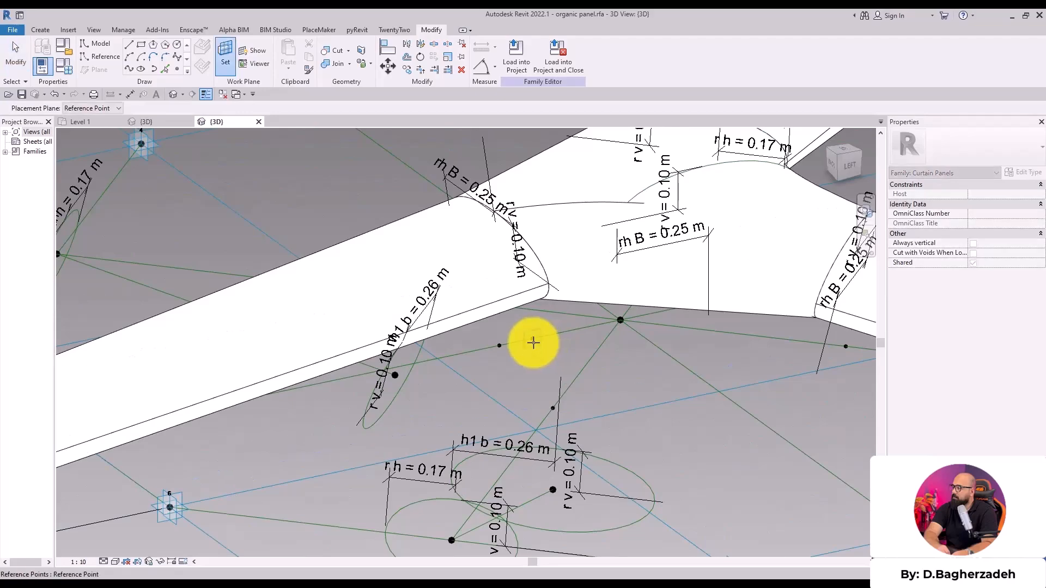
click(536, 338)
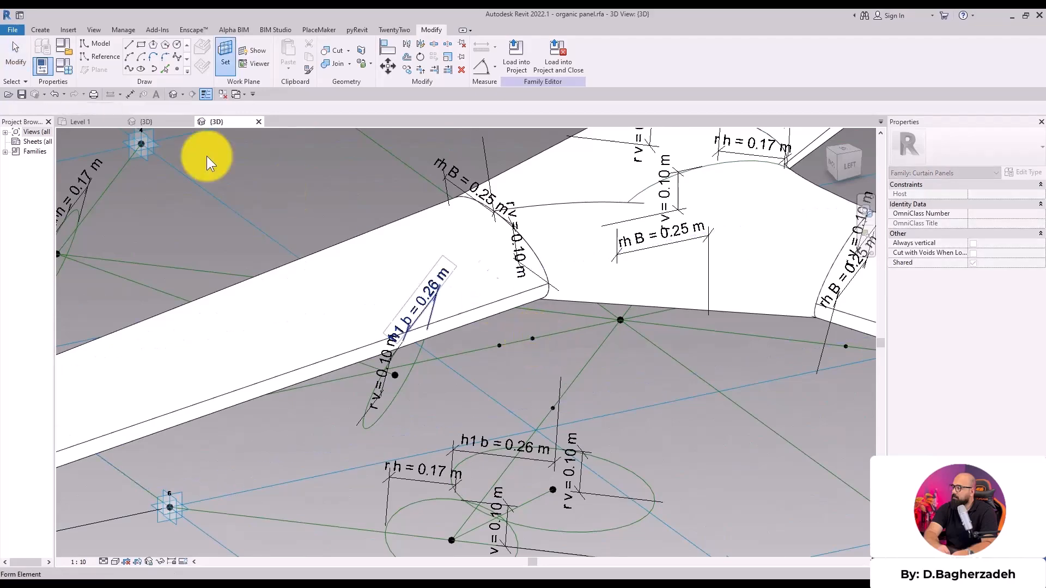
click(179, 66)
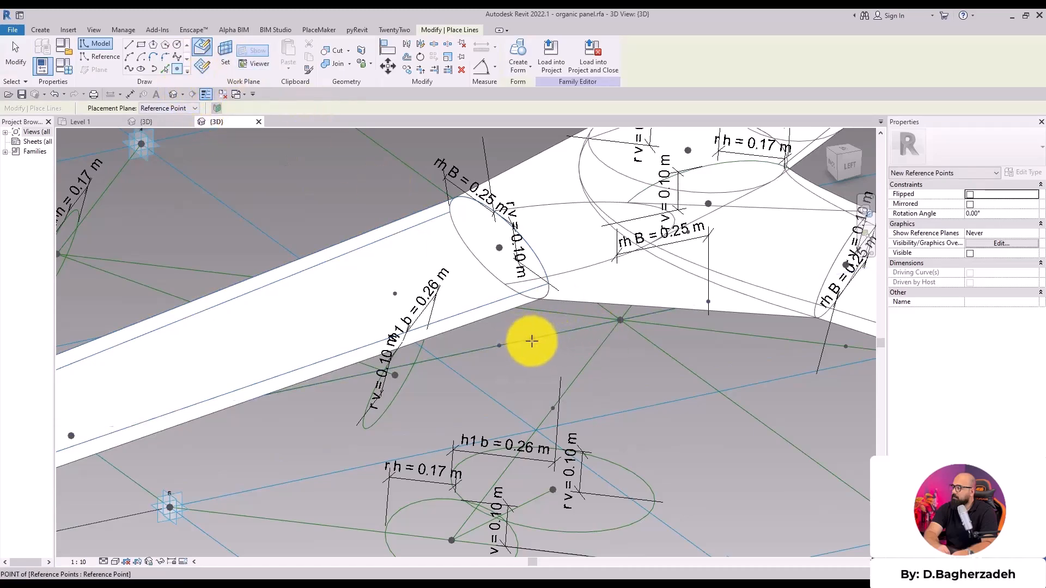
click(203, 66)
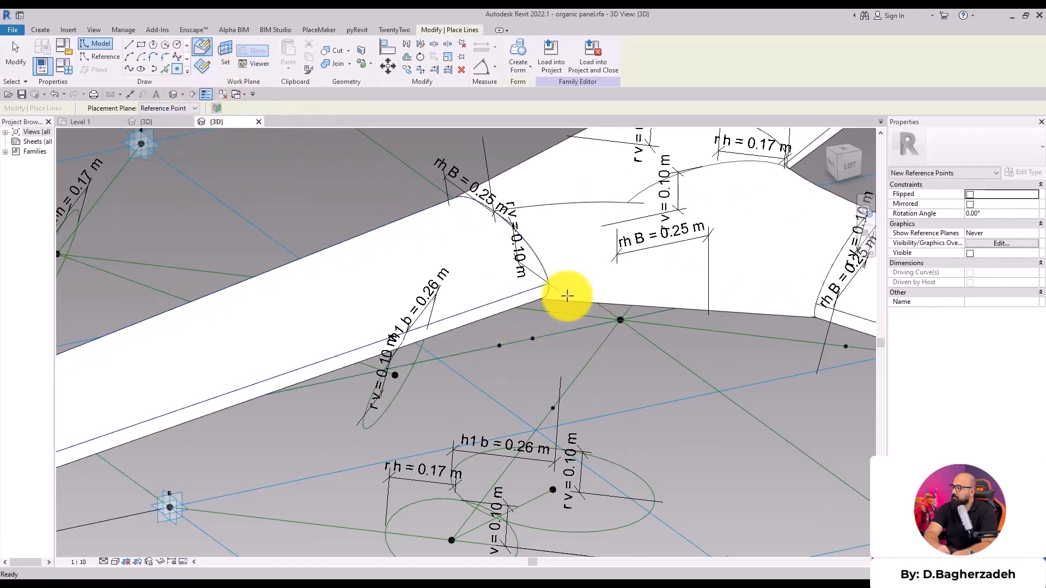
click(534, 338)
click(558, 335)
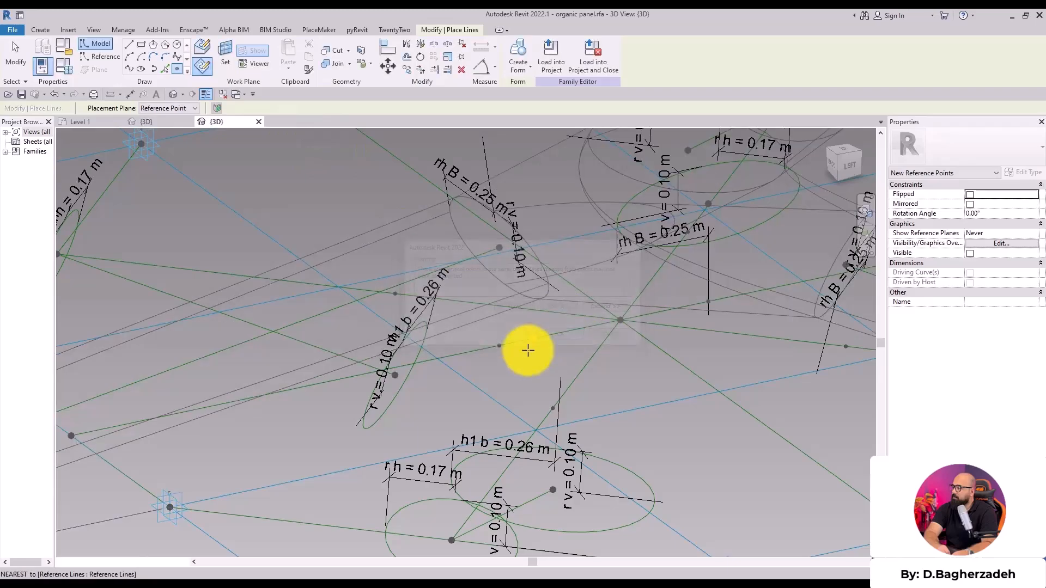
scroll(537, 347, down, 3)
middle_drag(637, 295, 595, 337)
key(Escape)
- Temporarily hide the form covering the upper middle ellipse and check which family parameter drives its centre point's offset
click(569, 314)
key(c)
scroll(585, 329, up, 3)
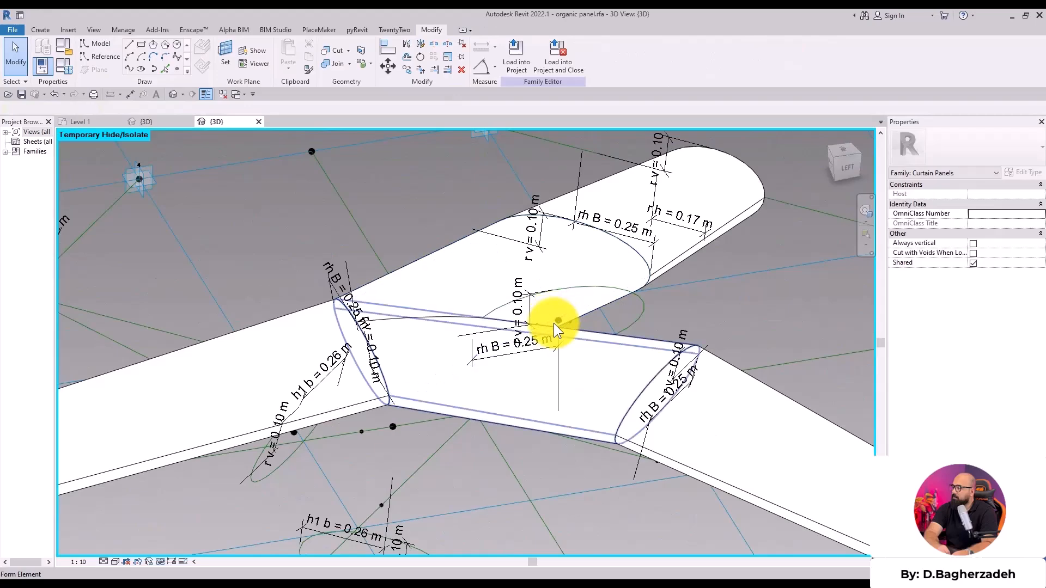
click(556, 320)
click(1041, 303)
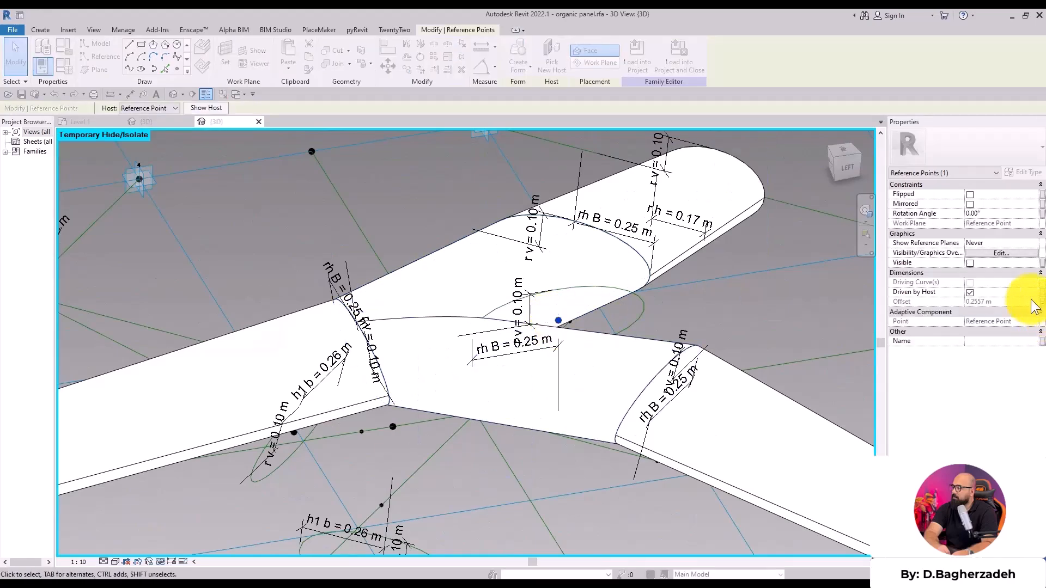
click(137, 228)
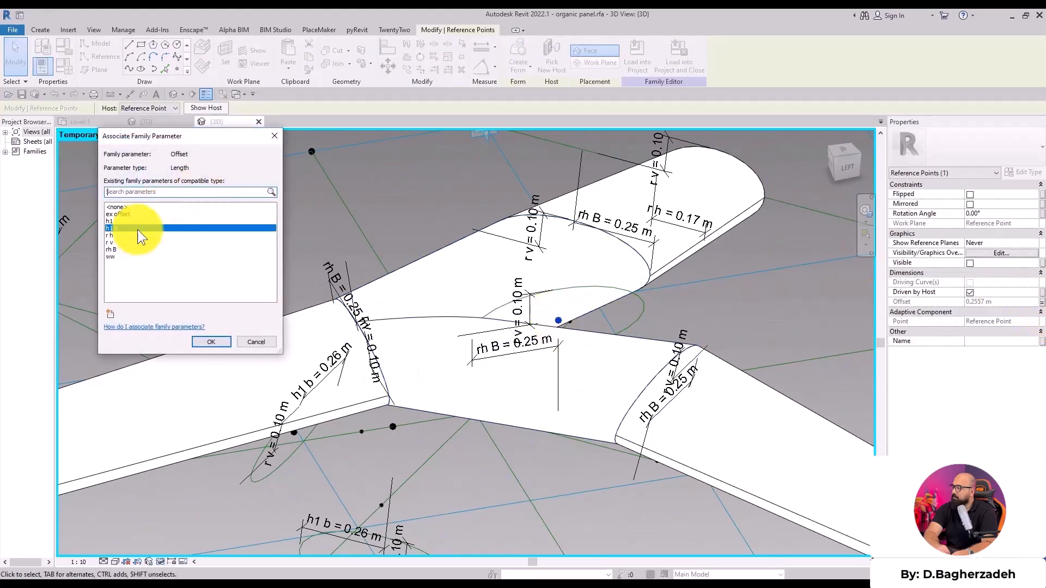
click(257, 341)
- Move the newly hosted reference point vertically below its host point to an offset of about -0.1248 m
middle_drag(274, 343, 495, 287)
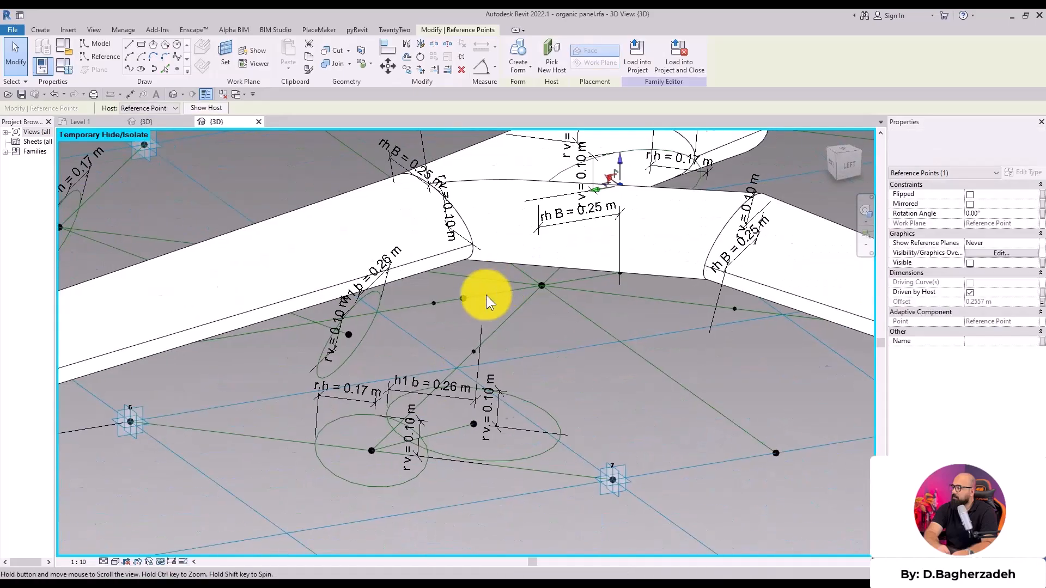
scroll(482, 298, up, 2)
key(Escape)
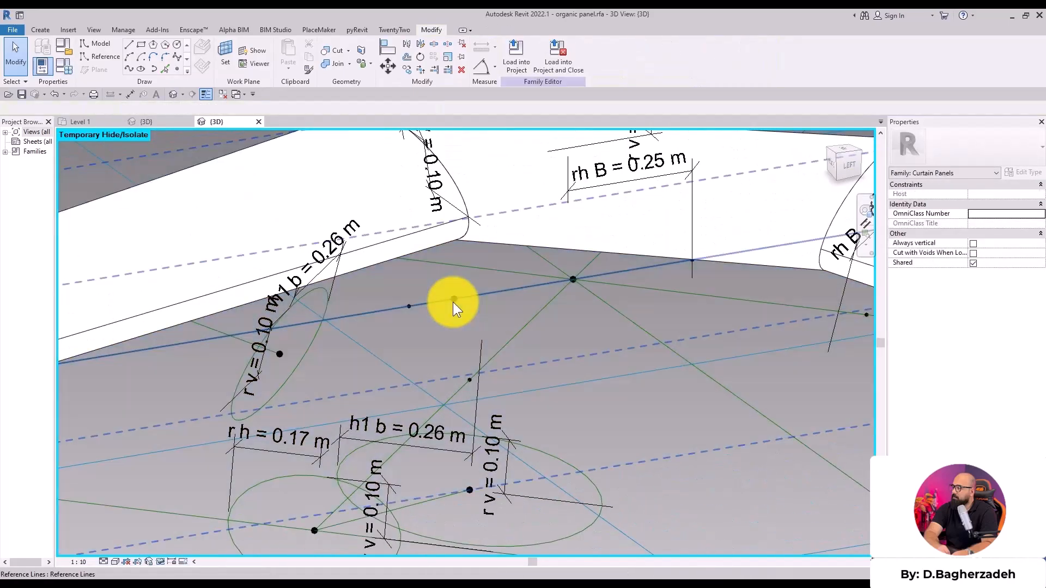
click(455, 299)
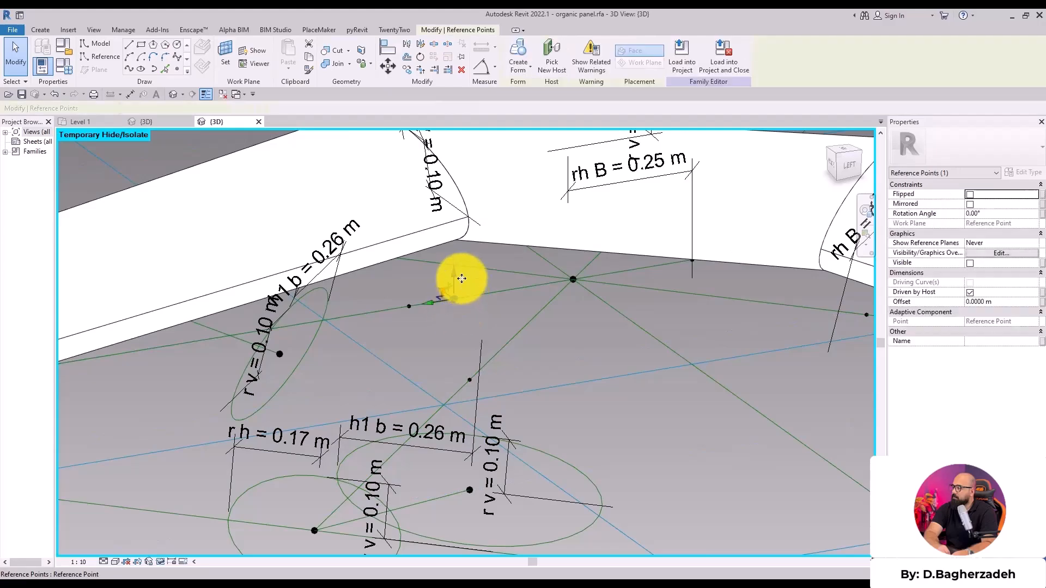
drag(460, 299, 519, 313)
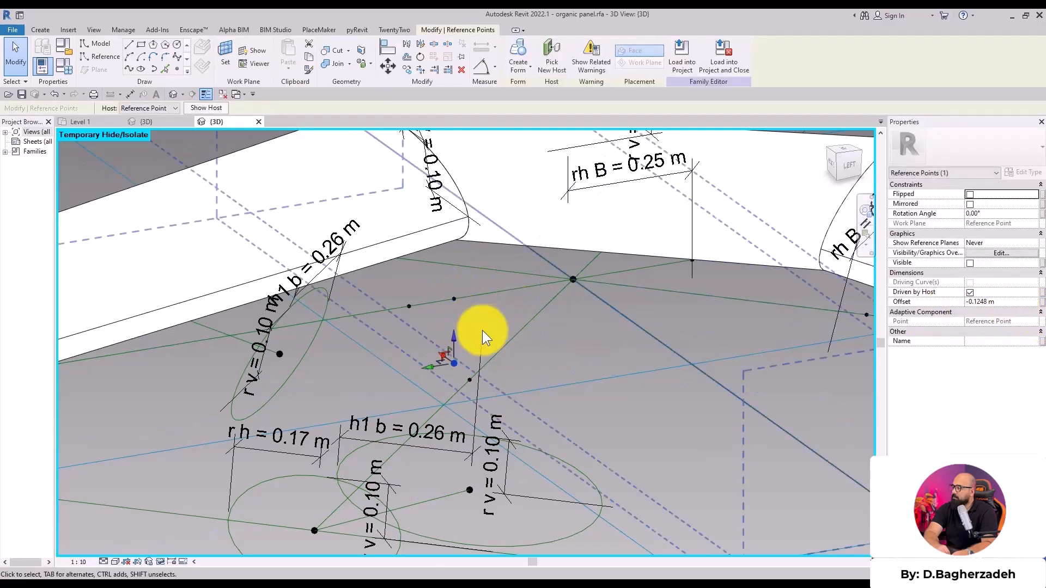
- Try the Mirrored option on the host reference point and undo it
click(454, 299)
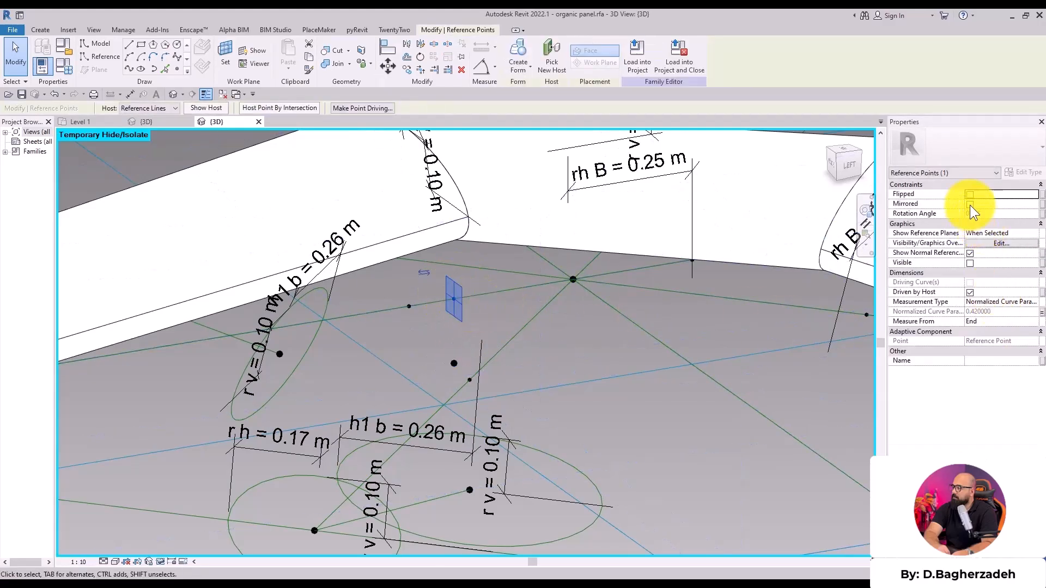
click(969, 204)
scroll(486, 312, down, 5)
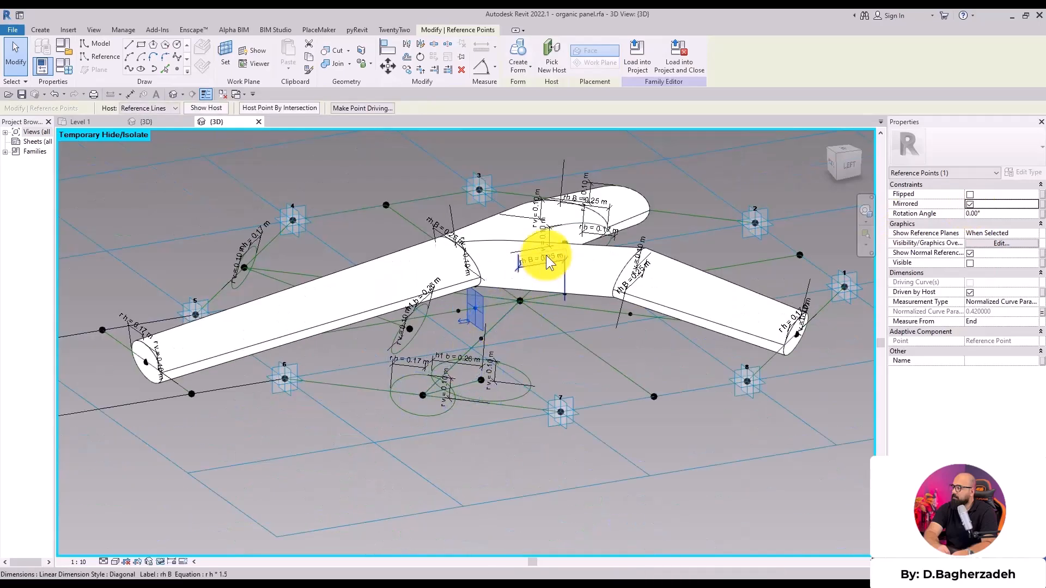
scroll(513, 316, up, 3)
key(Escape)
scroll(491, 318, up, 4)
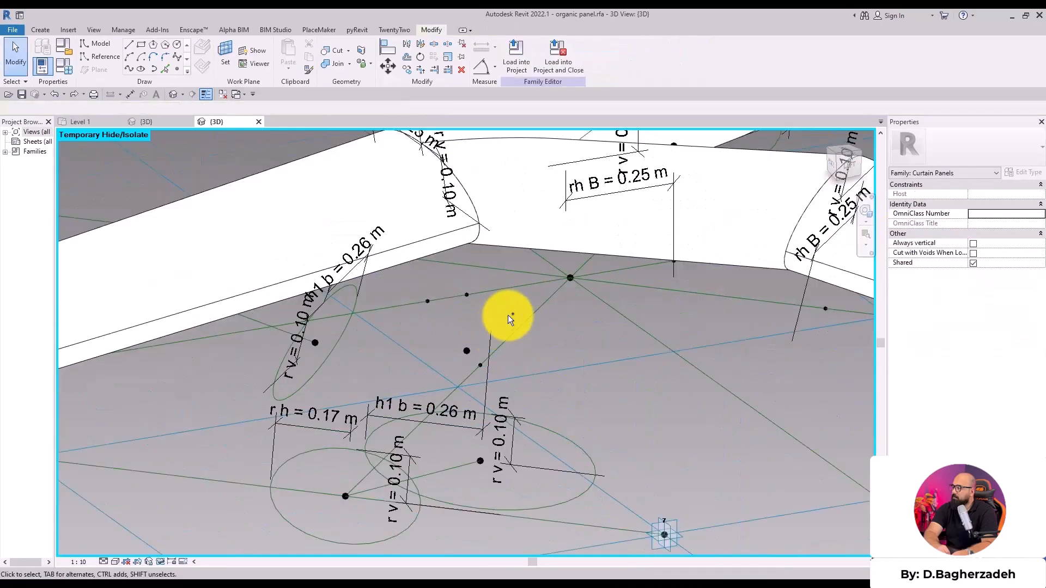
key(ctrl+z)
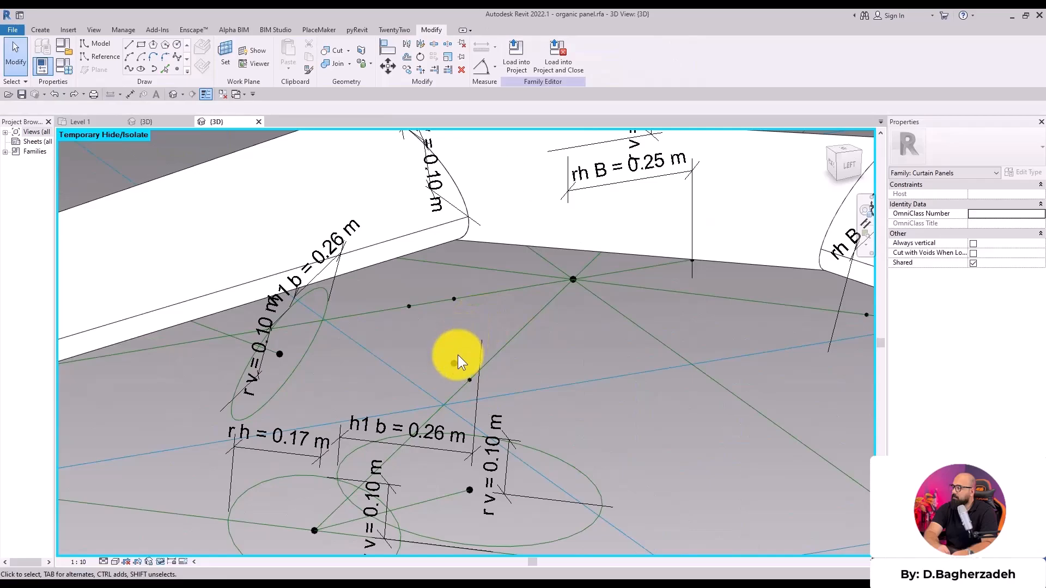
- Turn on the Mirrored option for the host reference point on the reference line
drag(456, 362, 456, 295)
scroll(456, 295, up, 3)
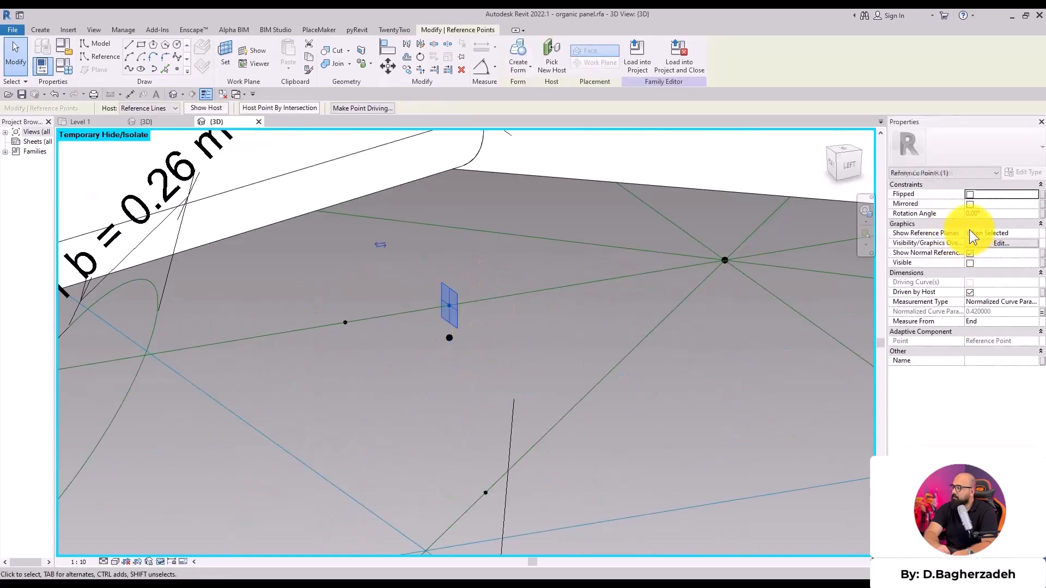
click(970, 205)
click(407, 264)
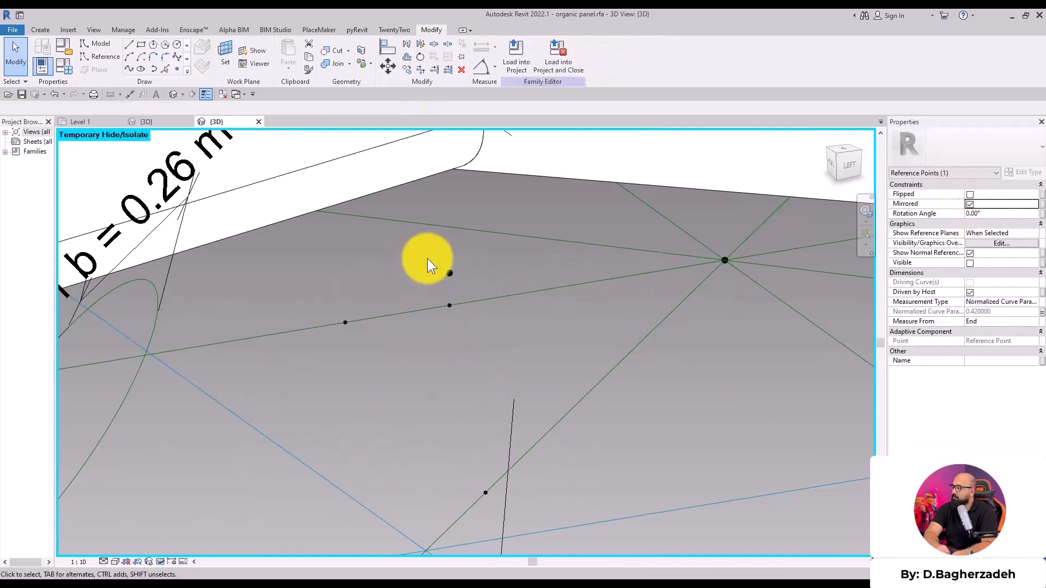
- Move the hosted point vertically below its host to an offset of about 0.03 m, and associate that offset with parameter h1 b
click(455, 275)
click(515, 333)
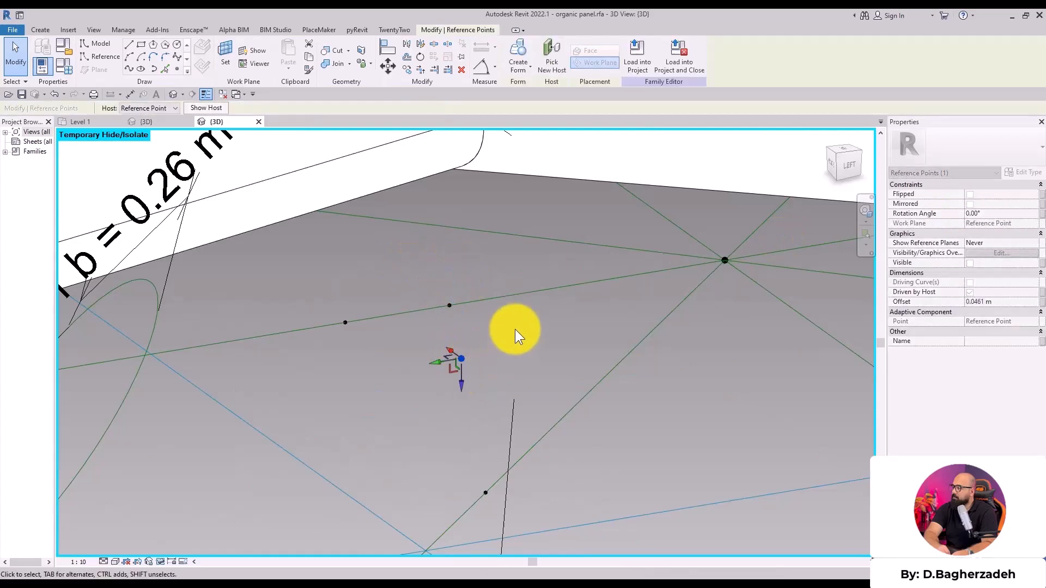
click(450, 273)
drag(445, 313, 444, 367)
click(1041, 302)
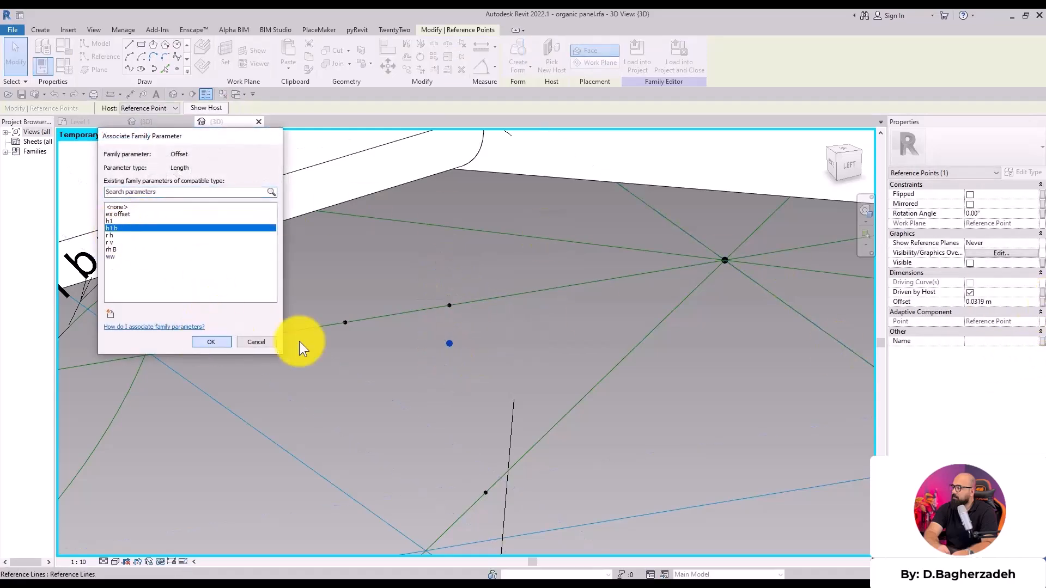
click(227, 339)
scroll(503, 329, down, 8)
shift+middle_drag(560, 447, 542, 320)
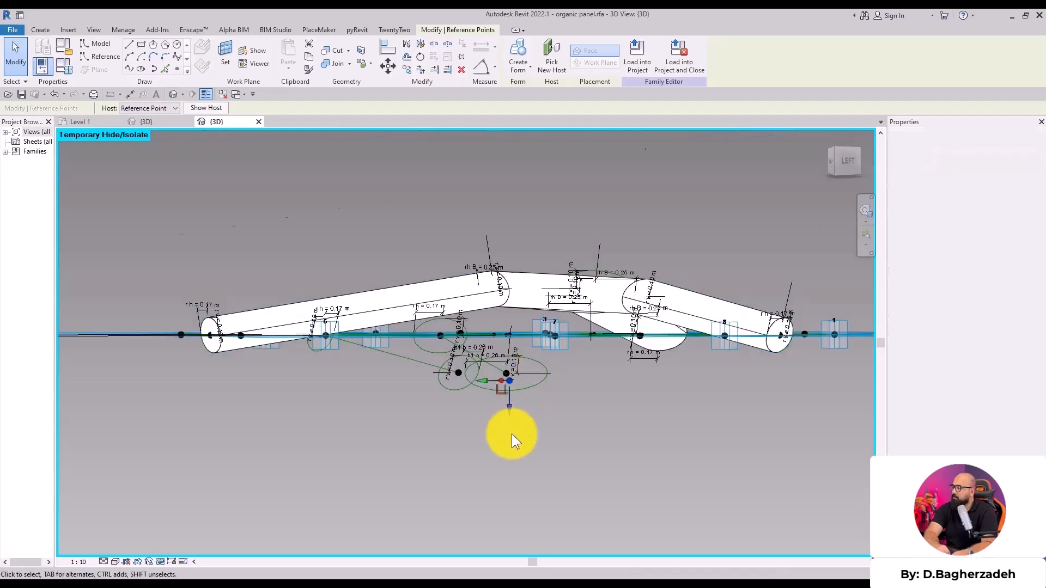
click(512, 436)
- Set the work plane to the lowered point and draw an ellipse centred on it with radii of about 0.25 m and 0.125 m
scroll(512, 436, up, 3)
shift+middle_drag(568, 373, 578, 480)
scroll(515, 323, up, 2)
key(s)
key(w)
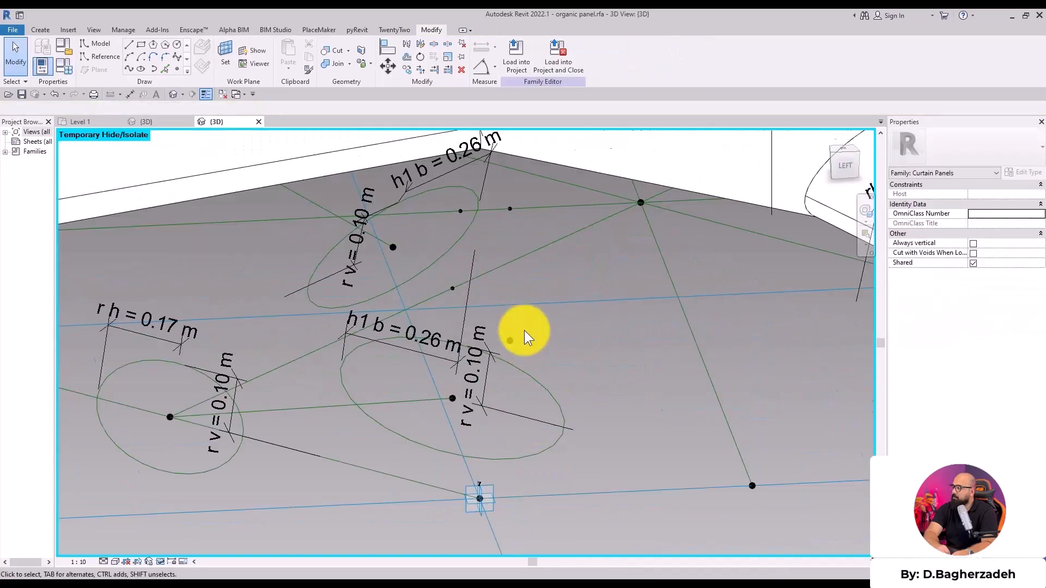
mouse_move(511, 340)
shift+middle_down()
mouse_move(590, 344)
mouse_move(528, 350)
shift+middle_up()
click(504, 341)
click(141, 68)
click(445, 355)
click(570, 337)
click(455, 290)
key(Escape)
key(Escape)
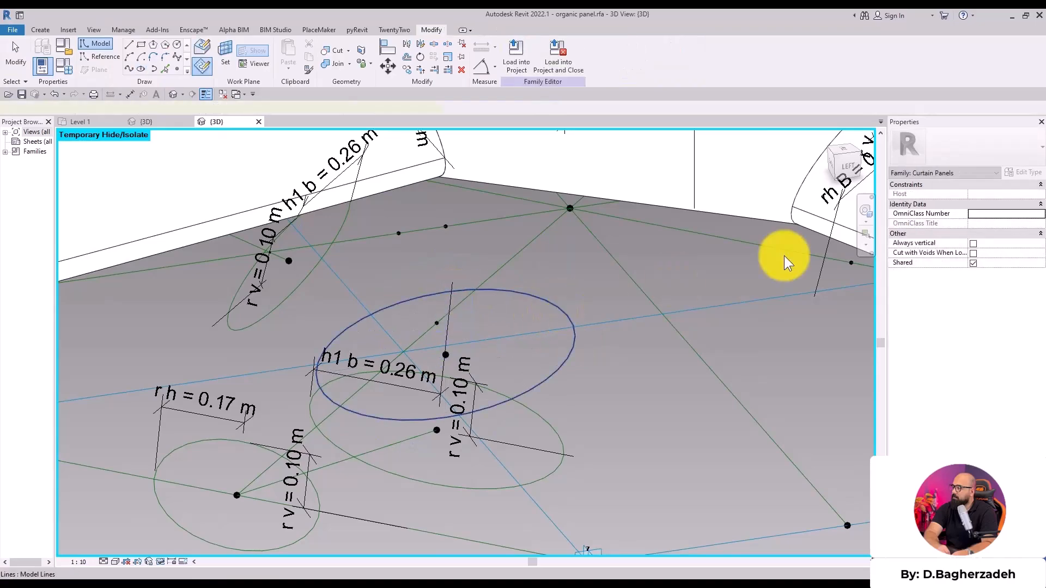
click(618, 381)
shift+middle_drag(619, 380, 578, 385)
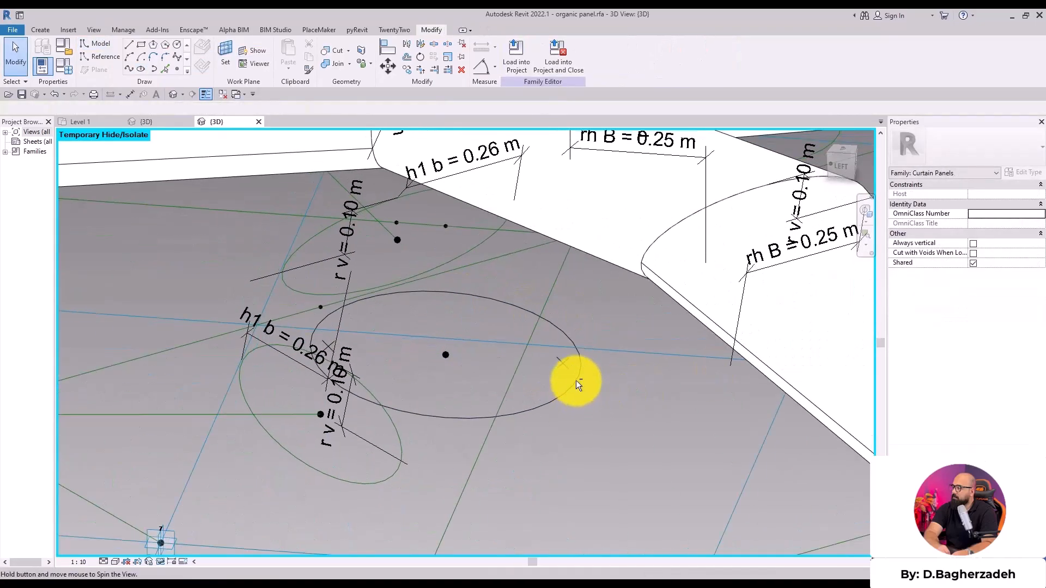
- Make the new ellipse's two radius dimensions permanent and convert the ellipse to a reference line
click(567, 337)
click(480, 326)
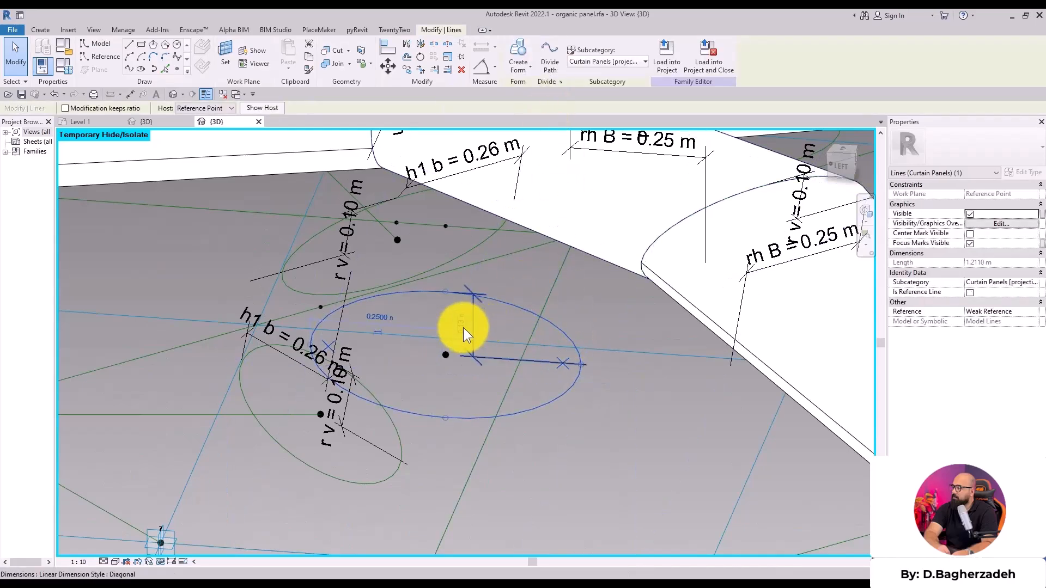
click(377, 332)
shift+middle_drag(333, 400, 436, 409)
click(508, 344)
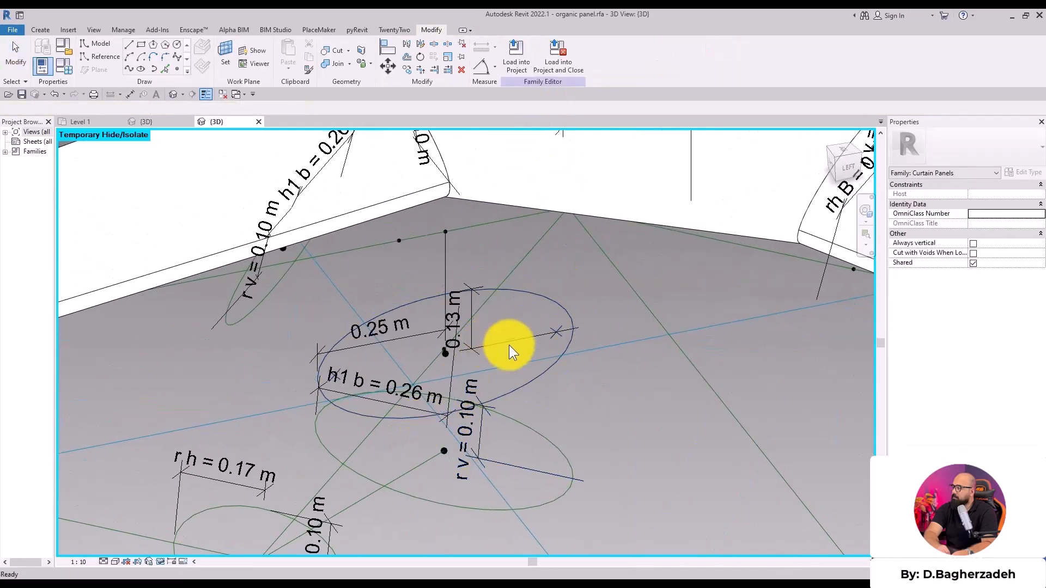
click(558, 298)
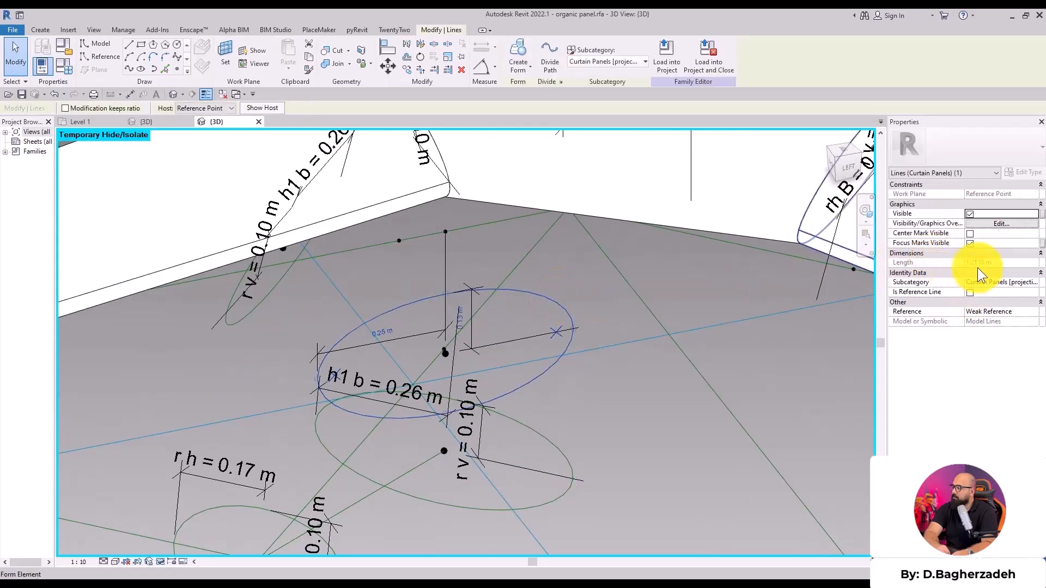
click(969, 292)
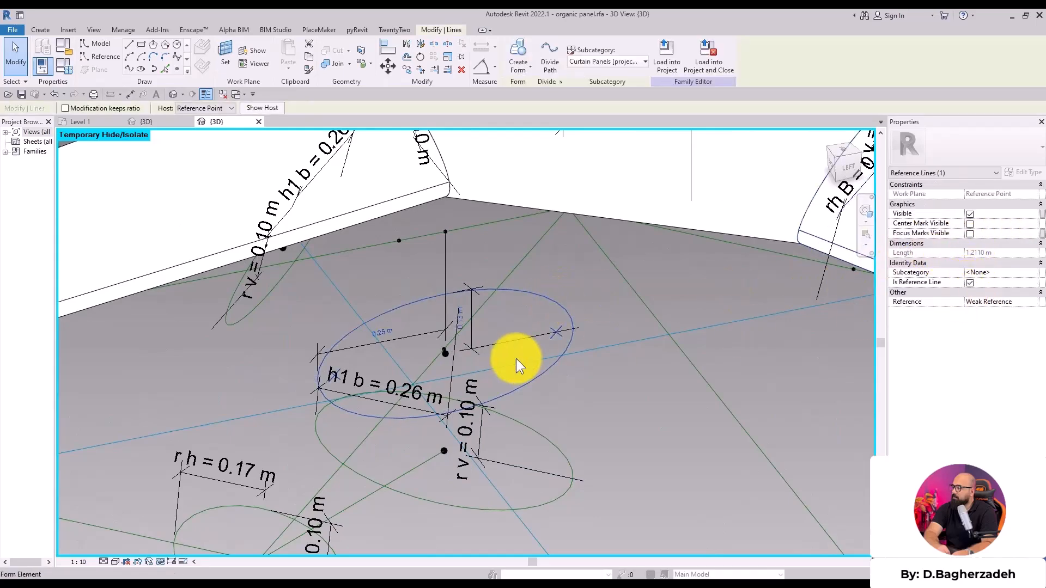
click(515, 313)
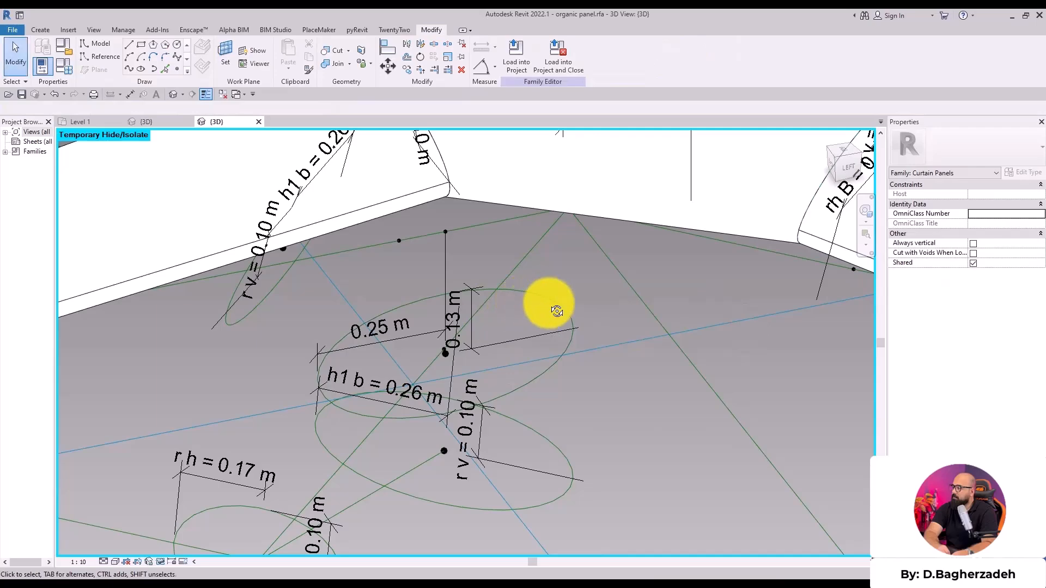
- Label the new ellipse's vertical radius dimension with r v and its horizontal radius dimension with rh B
shift+middle_drag(533, 302, 483, 302)
click(471, 300)
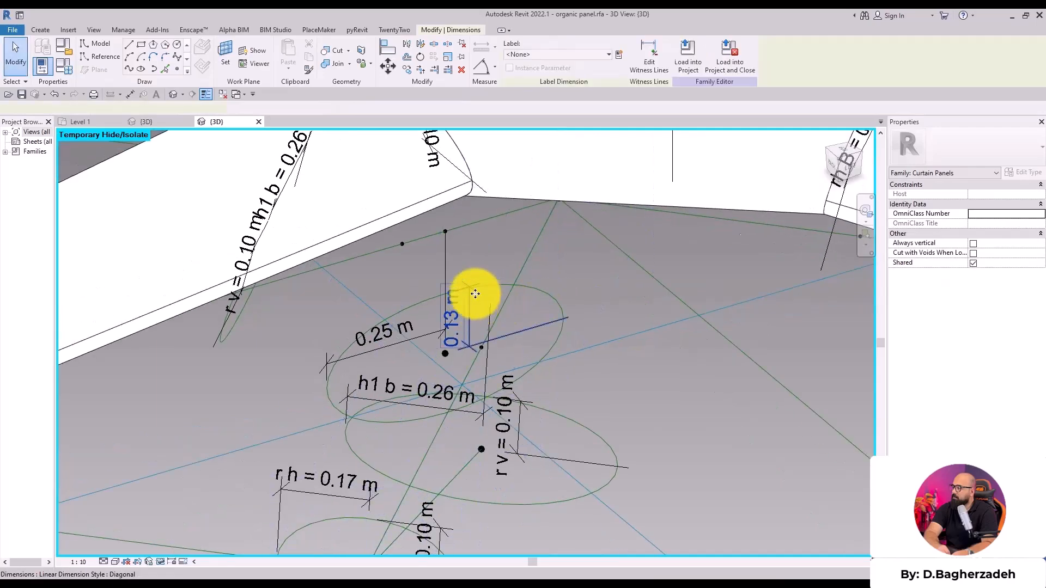
click(572, 54)
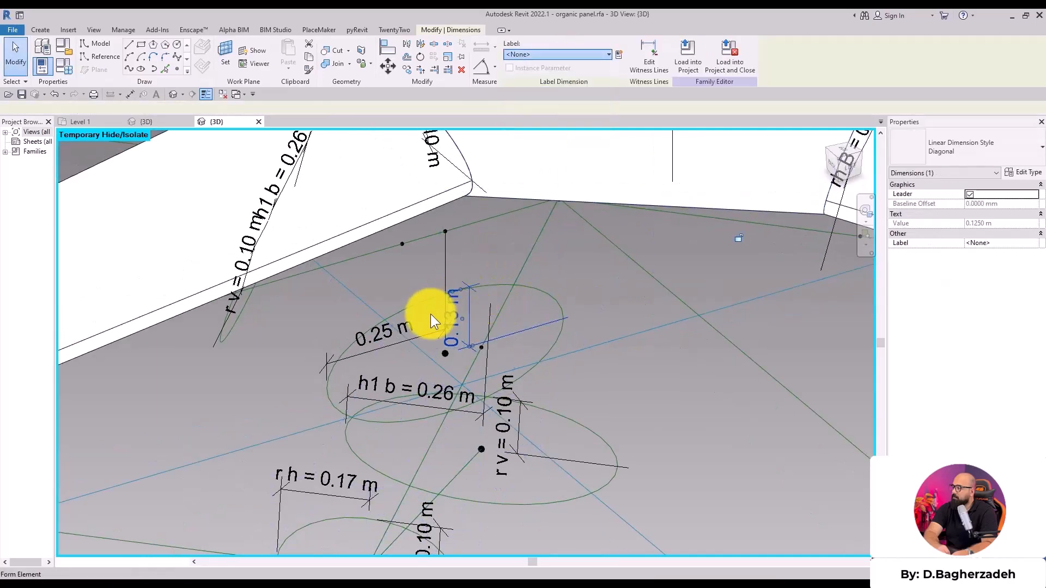
click(439, 329)
click(413, 339)
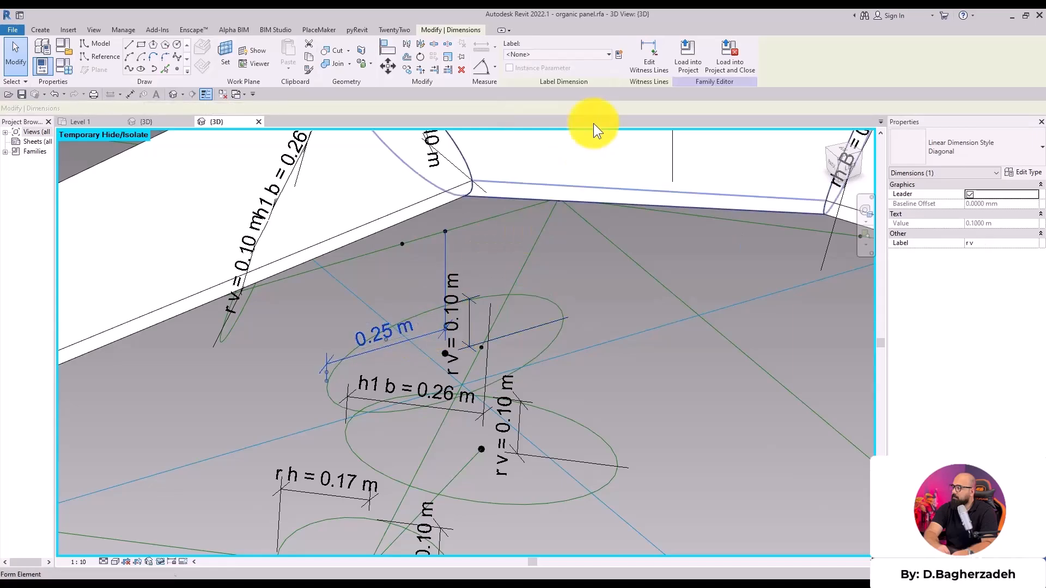
click(577, 54)
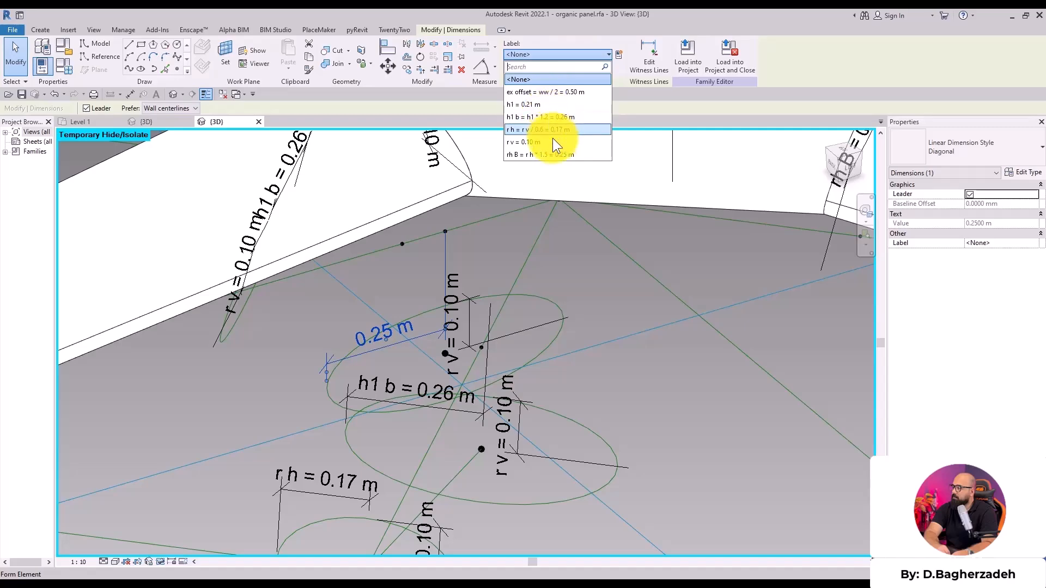
click(560, 154)
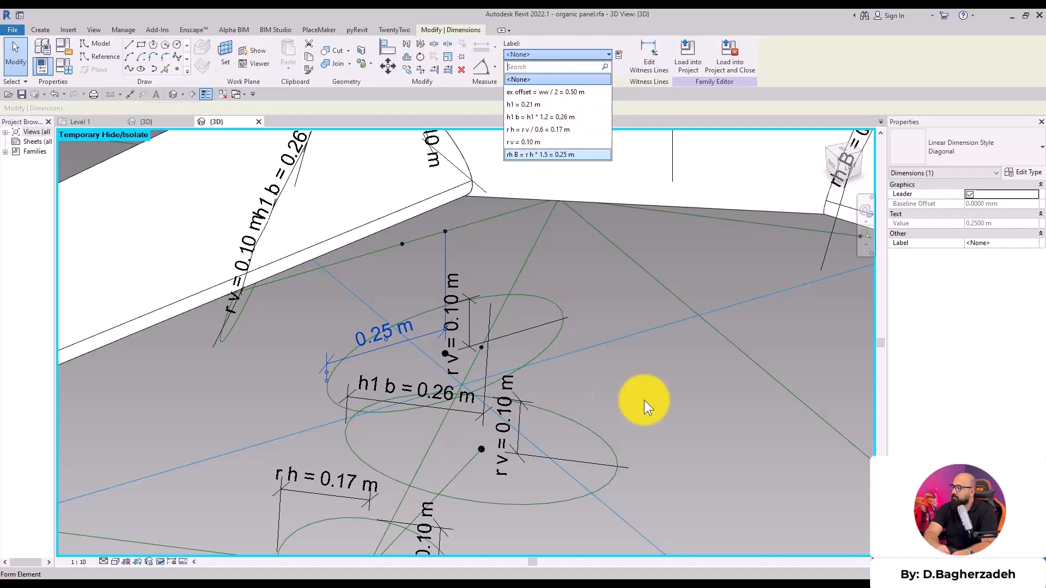
click(584, 352)
- Reset the temporary hide/isolate to bring back the hidden central form
shift+middle_drag(632, 313, 833, 320)
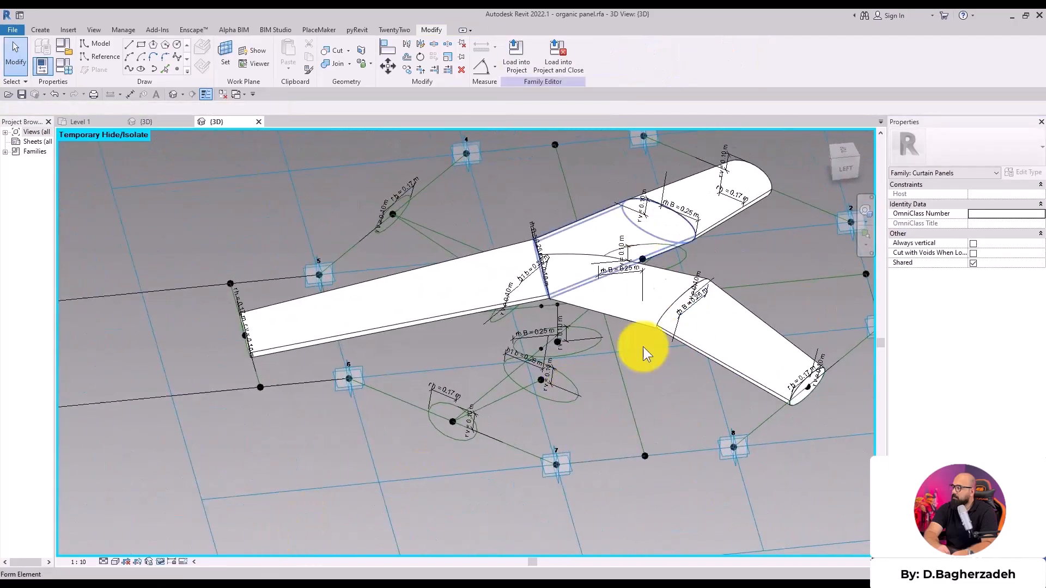
click(162, 561)
click(198, 546)
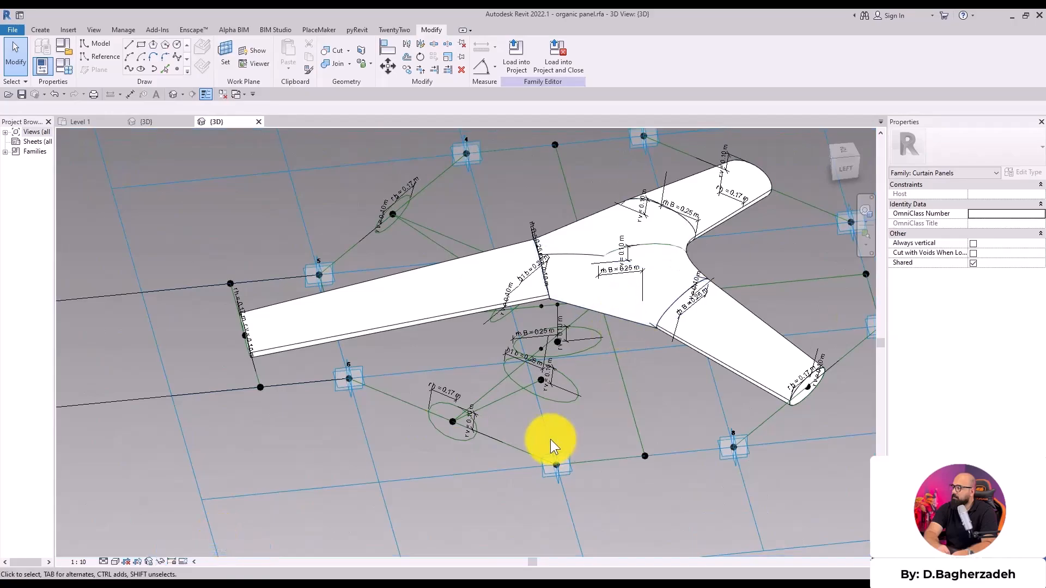
- Create a form between the r h end ellipse and the h1 b ellipse of the lower arm between adaptive points 6 and 7
scroll(547, 452, up, 5)
click(538, 464)
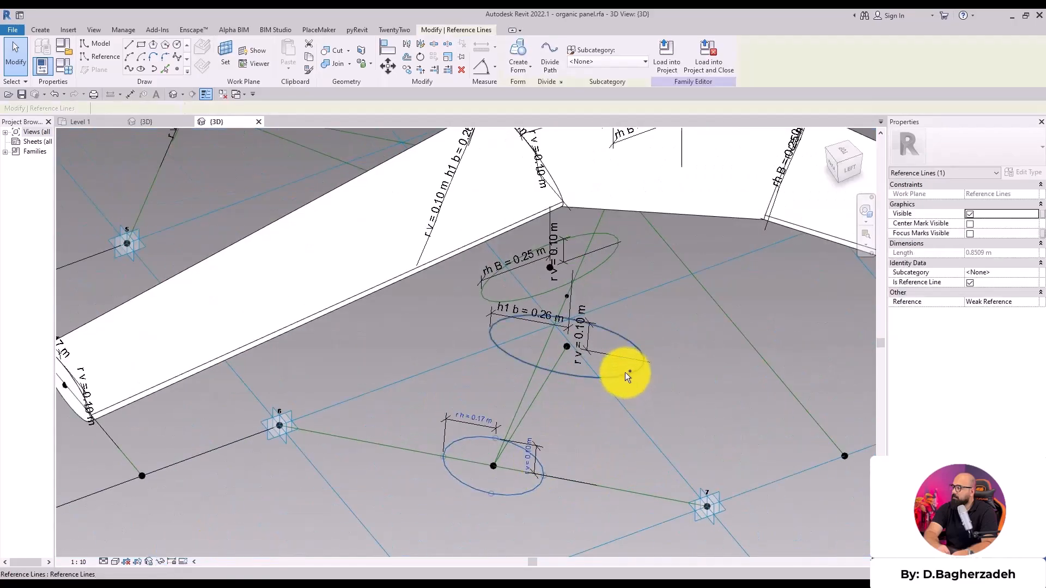
shift+middle_drag(626, 374, 638, 405)
middle_drag(639, 404, 399, 346)
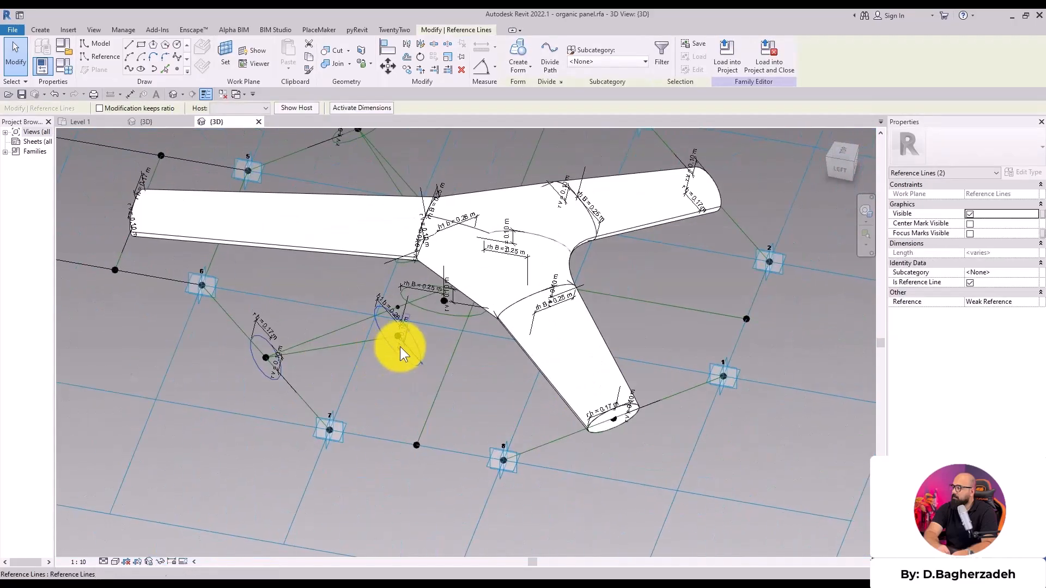
scroll(399, 346, up, 3)
shift+middle_drag(345, 371, 295, 400)
scroll(296, 400, up, 2)
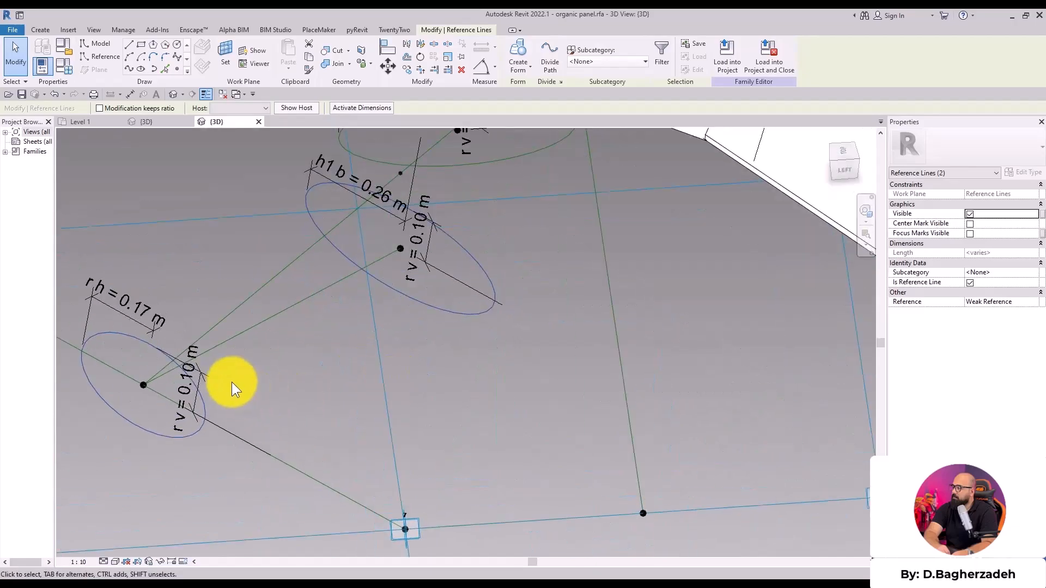
shift+middle_drag(231, 378, 430, 369)
- Create a form between the h1 b ellipse and the r h end ellipse of the opposite lower arm near adaptive point 5
click(460, 250)
shift+middle_drag(460, 250, 364, 376)
ctrl+click(223, 462)
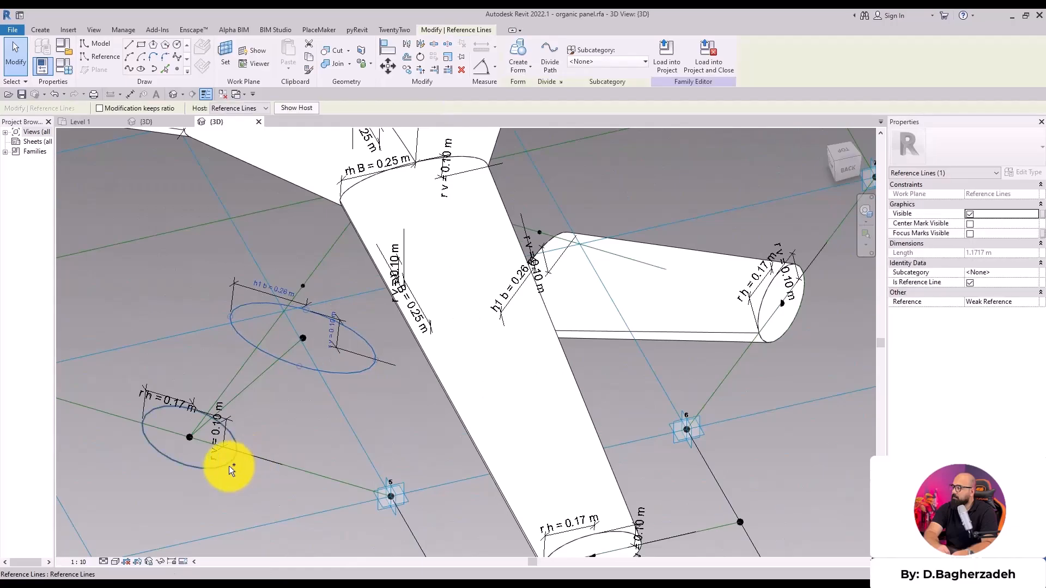
click(518, 55)
key(Escape)
- Create a curved form through both lower arms' h1 b ellipses and the central rh B ellipse, joining the two arms
shift+middle_drag(471, 349, 570, 407)
scroll(556, 405, up, 3)
click(669, 386)
ctrl+click(757, 354)
shift+middle_drag(758, 354, 443, 354)
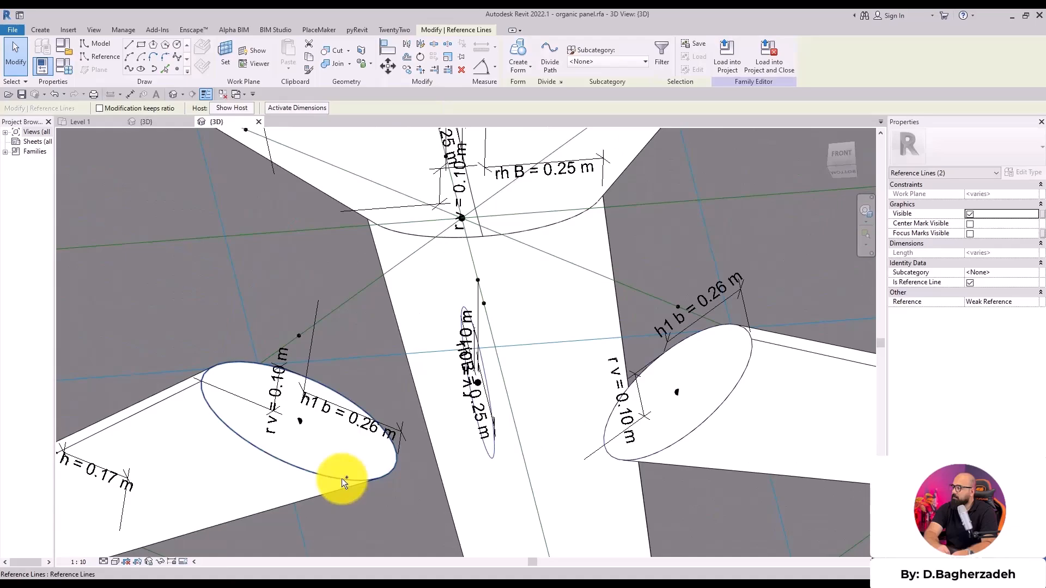
click(527, 49)
scroll(629, 226, down, 3)
scroll(632, 215, down, 3)
shift+middle_drag(632, 215, 681, 474)
scroll(743, 268, up, 4)
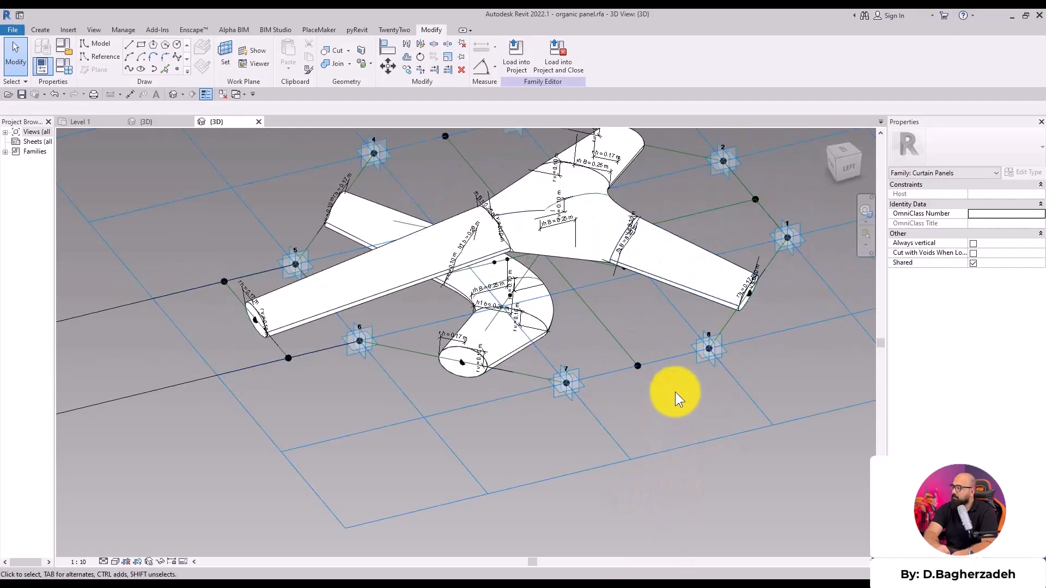
scroll(685, 376, down, 3)
shift+middle_drag(767, 347, 545, 409)
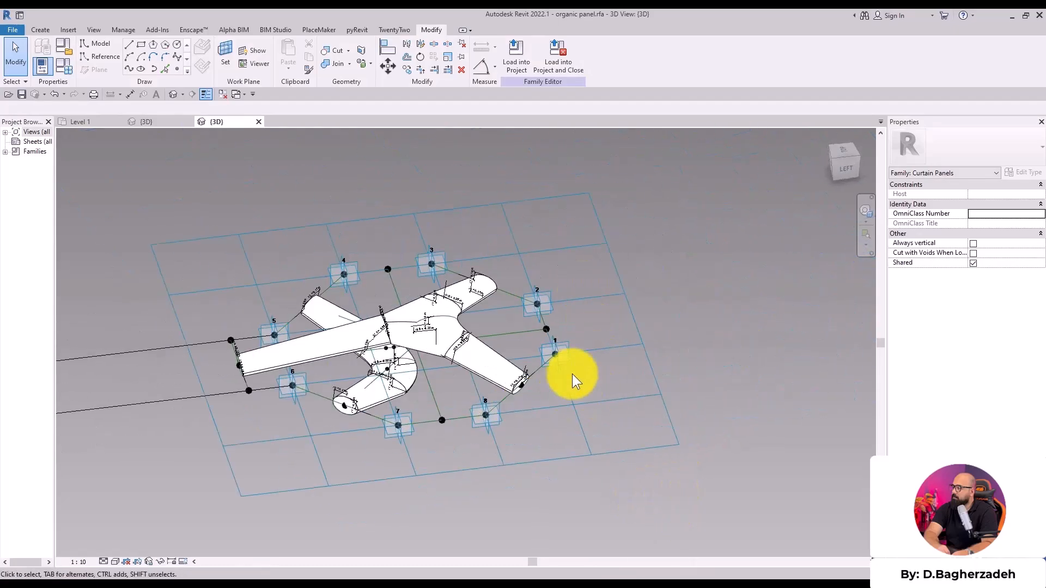
- Place a reference point on adaptive point 1
key(Tab)
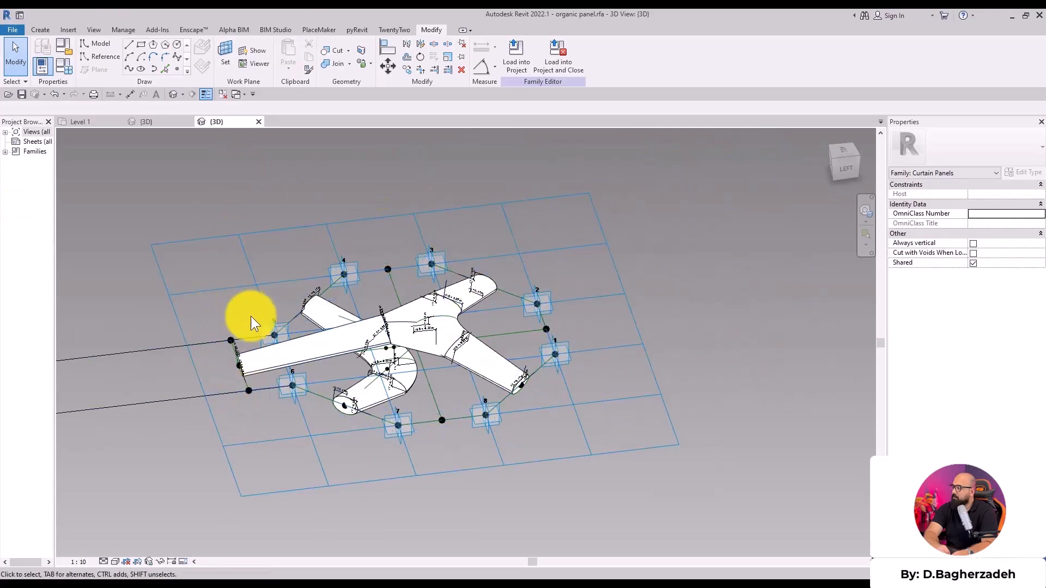
shift+middle_drag(643, 380, 534, 402)
scroll(473, 440, up, 2)
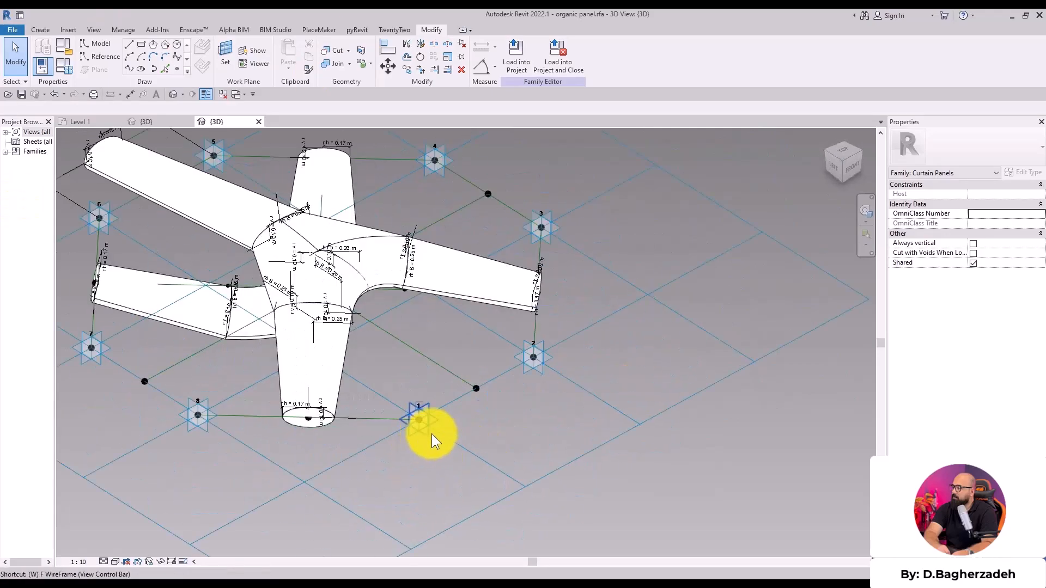
key(s)
key(w)
click(430, 404)
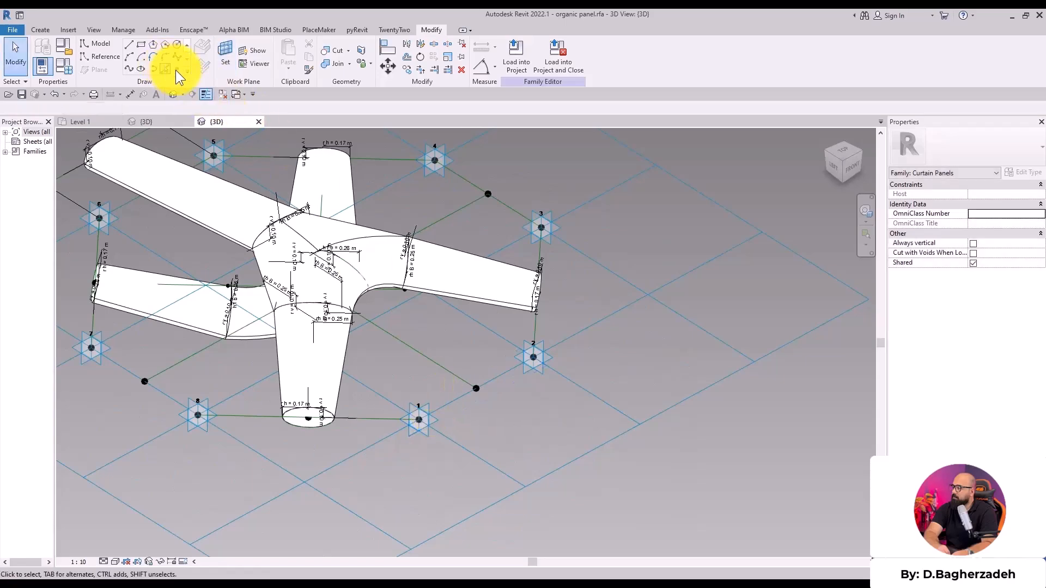
click(178, 70)
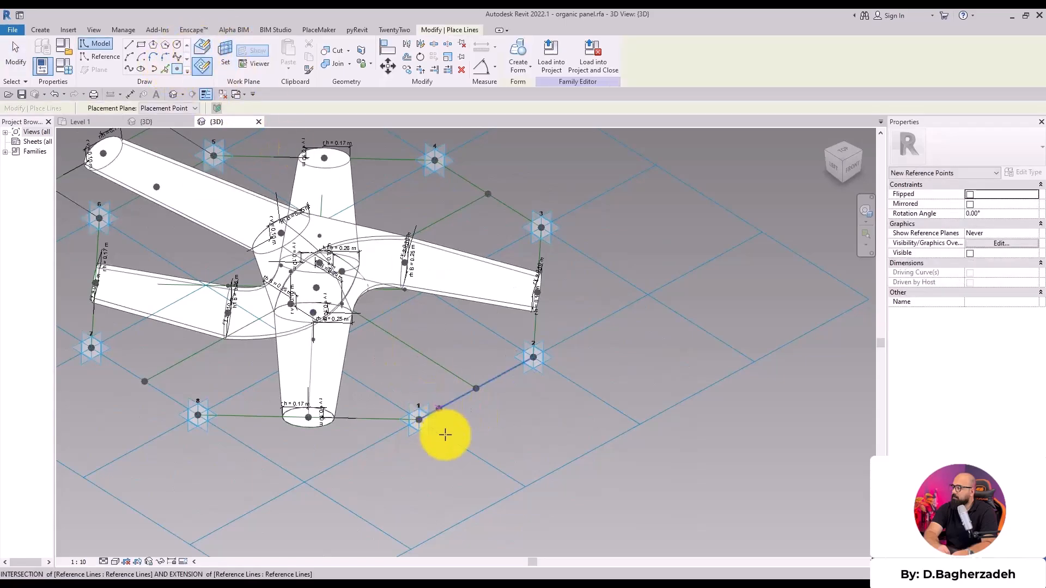
click(417, 418)
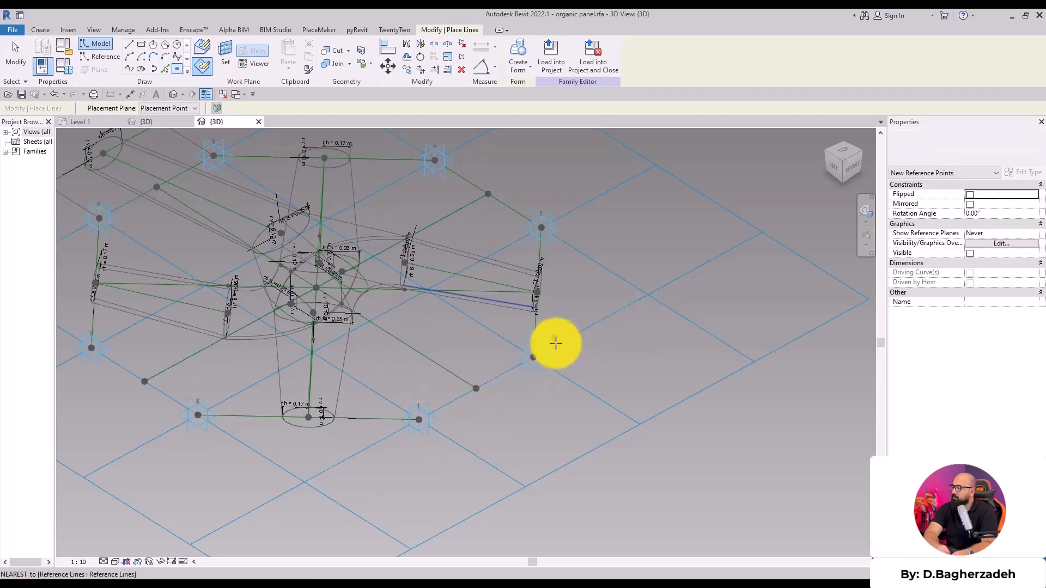
key(Escape)
key(Return)
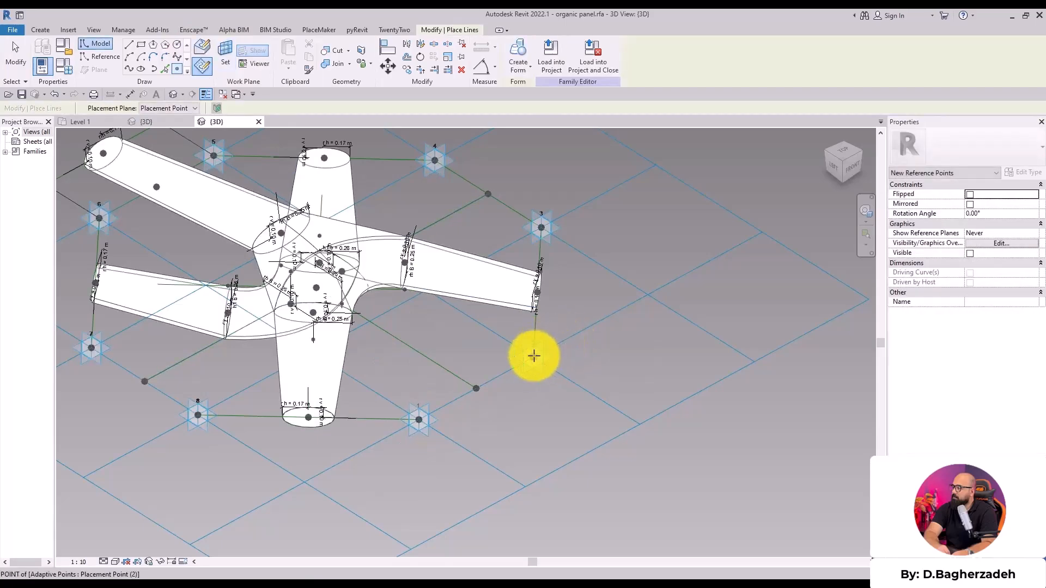
- Place a reference point on adaptive point 2 and move it outward along the pattern grid, away from the panel
click(594, 300)
click(533, 357)
key(Escape)
key(Tab)
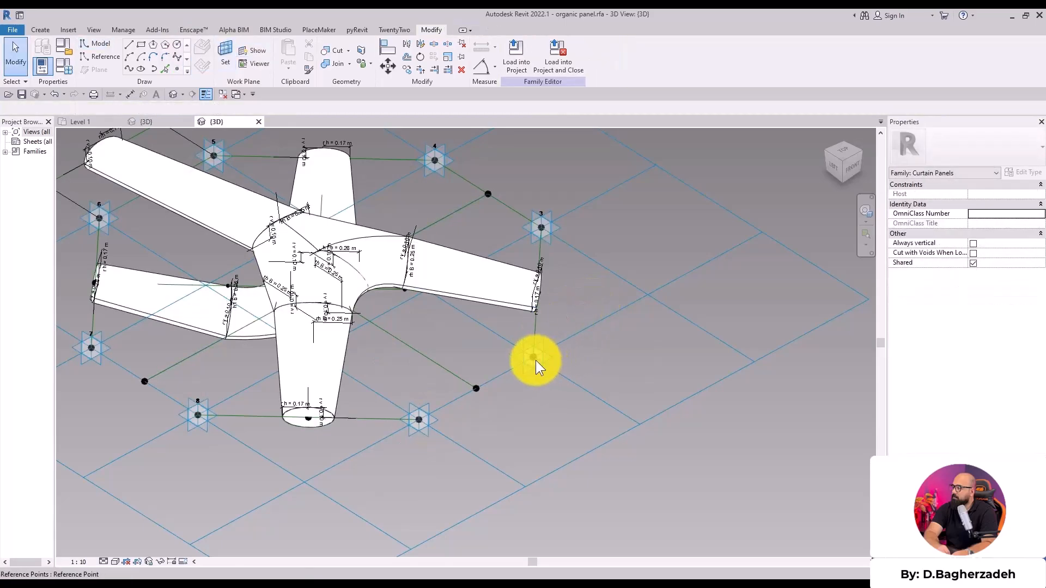
click(535, 360)
drag(511, 346, 570, 384)
click(544, 349)
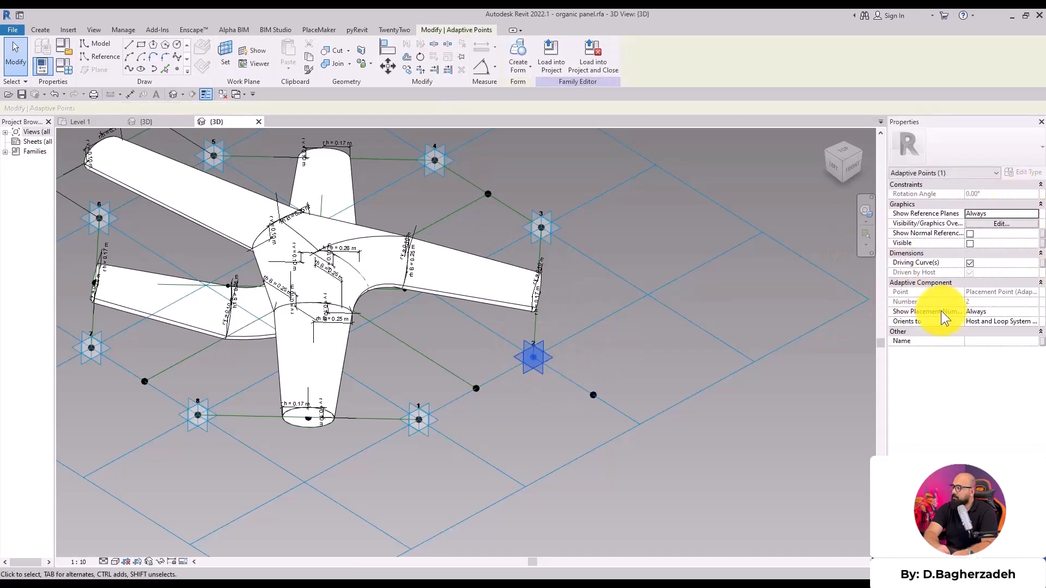
- Move the reference point hosted on adaptive point 1 outward, on the same side as the point offset from adaptive point 2
click(513, 443)
key(Tab)
click(418, 418)
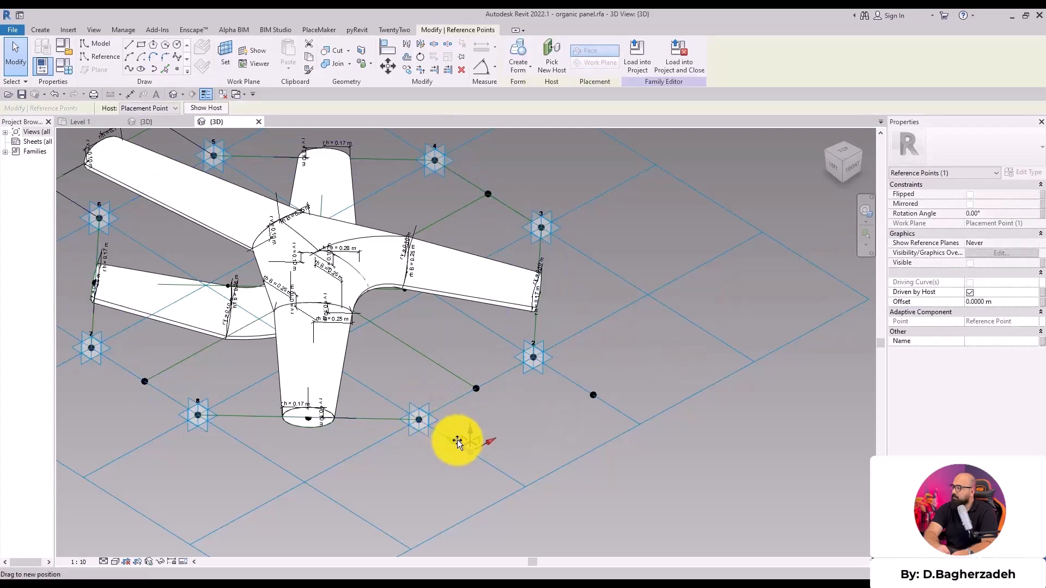
click(458, 477)
- Associate the offset of both outer reference points with a new family parameter named "- ex off"
drag(448, 479, 616, 391)
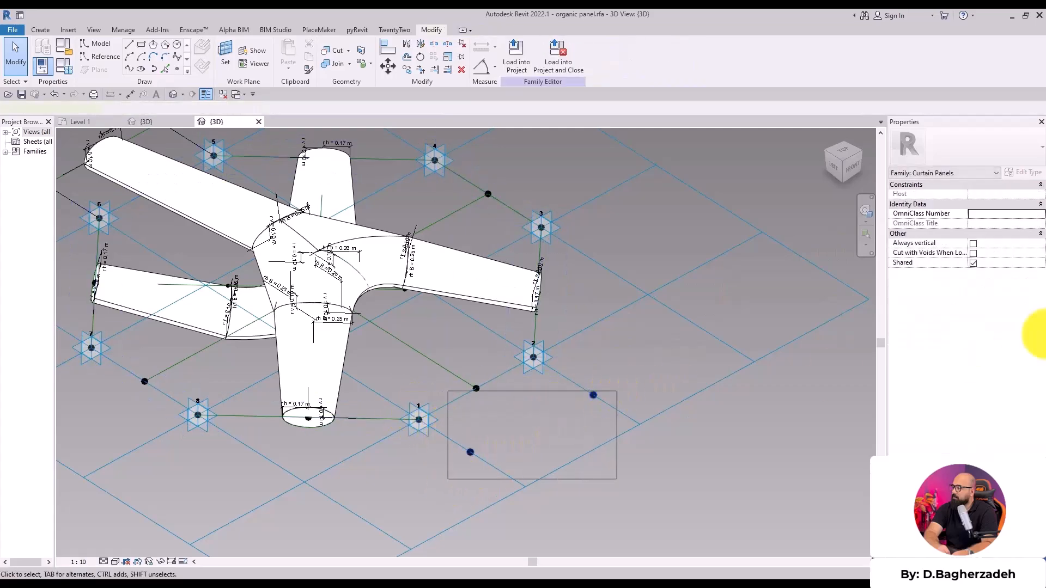
click(1041, 302)
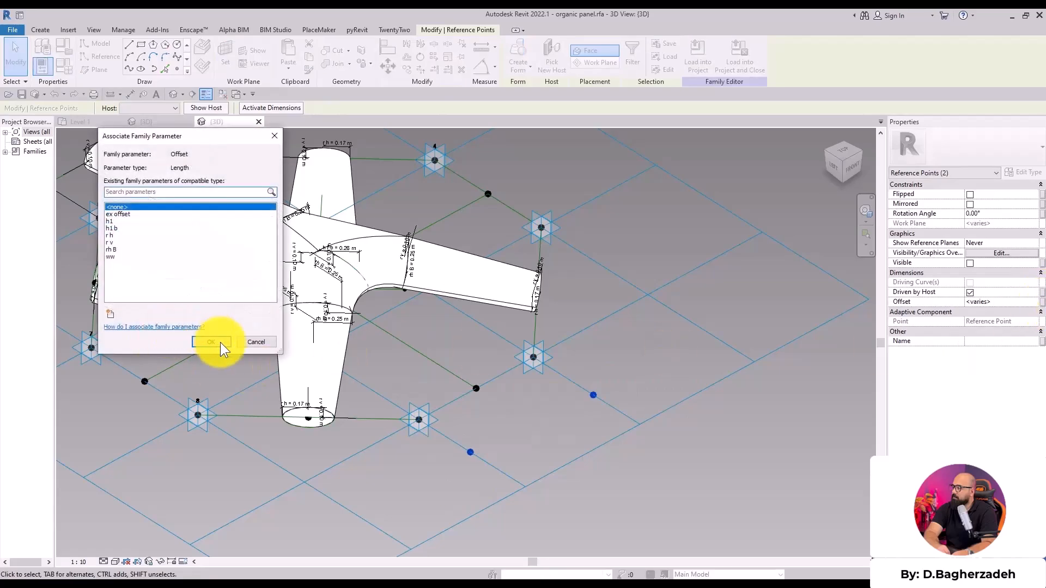
click(109, 315)
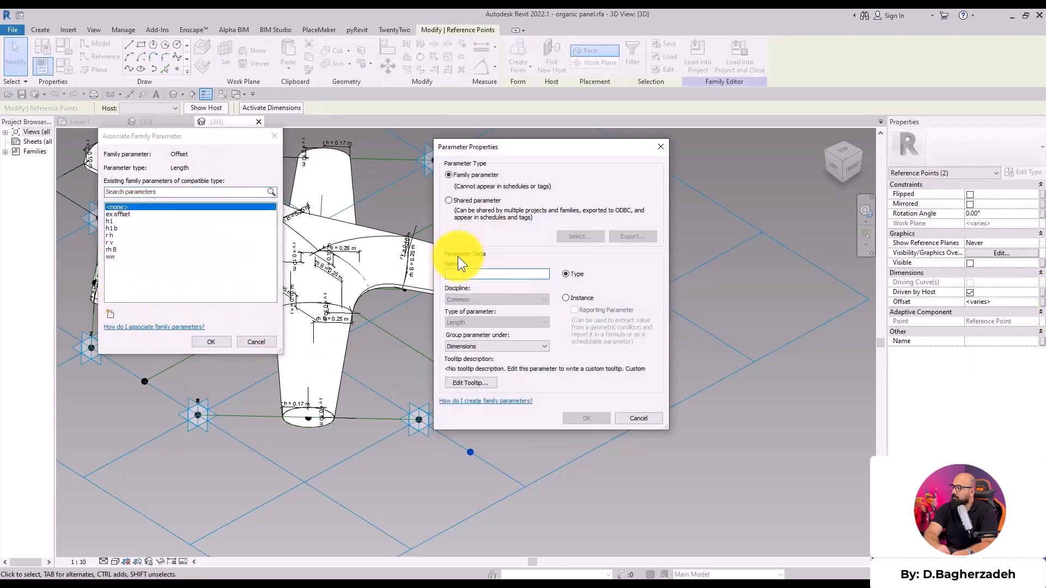
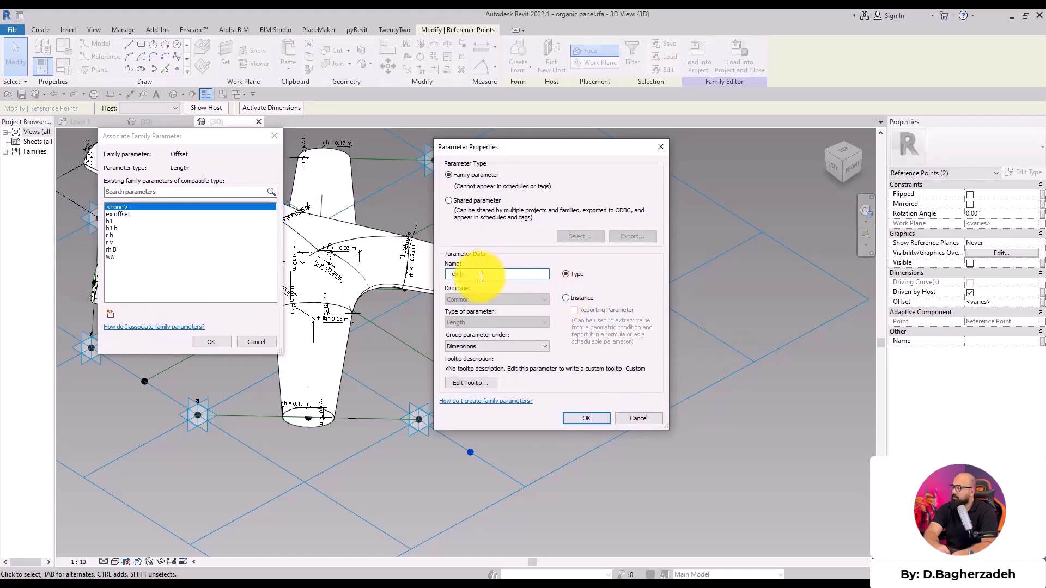
click(572, 417)
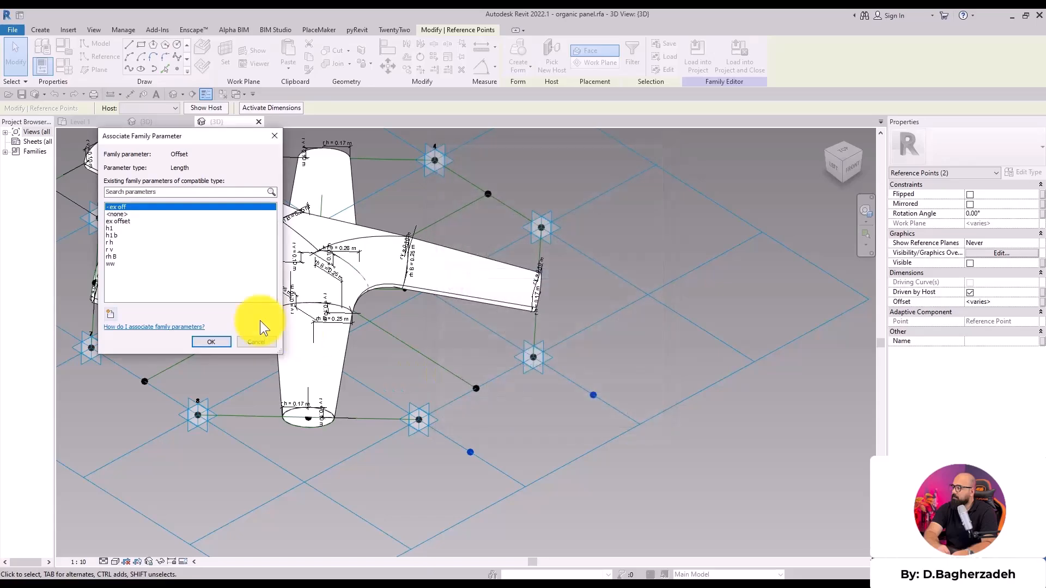
click(223, 342)
- Make the "- ex off" parameter an instance parameter and set its formula to ex offset * -1
click(64, 49)
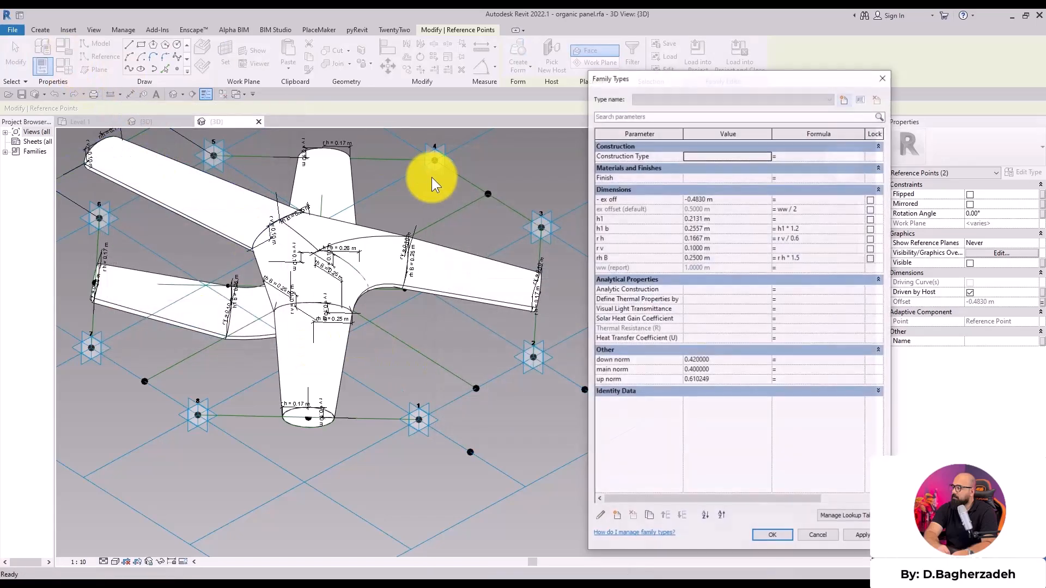
drag(670, 77, 418, 92)
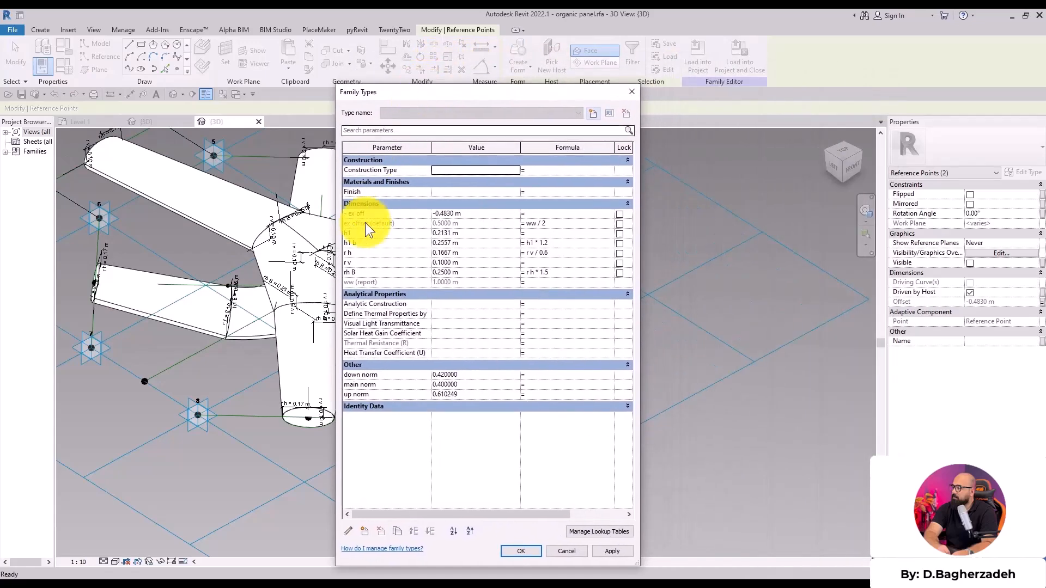
click(528, 215)
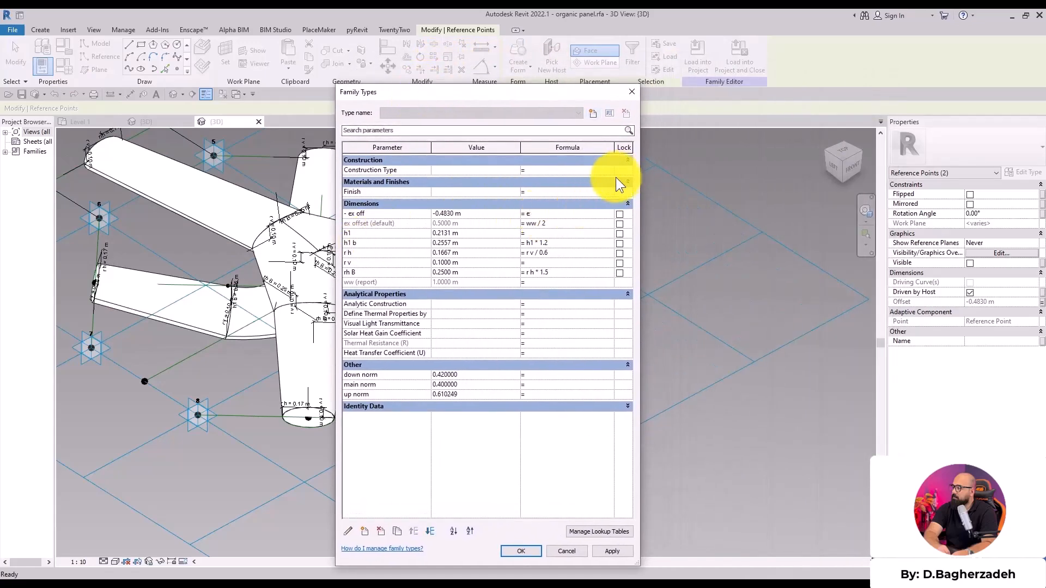
text(ex offset)
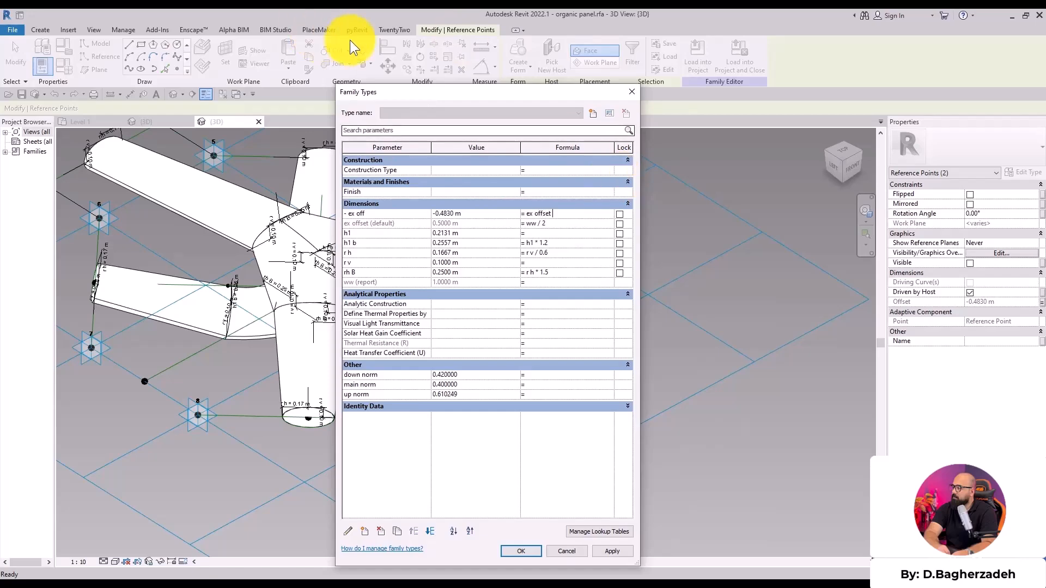
click(384, 214)
click(348, 532)
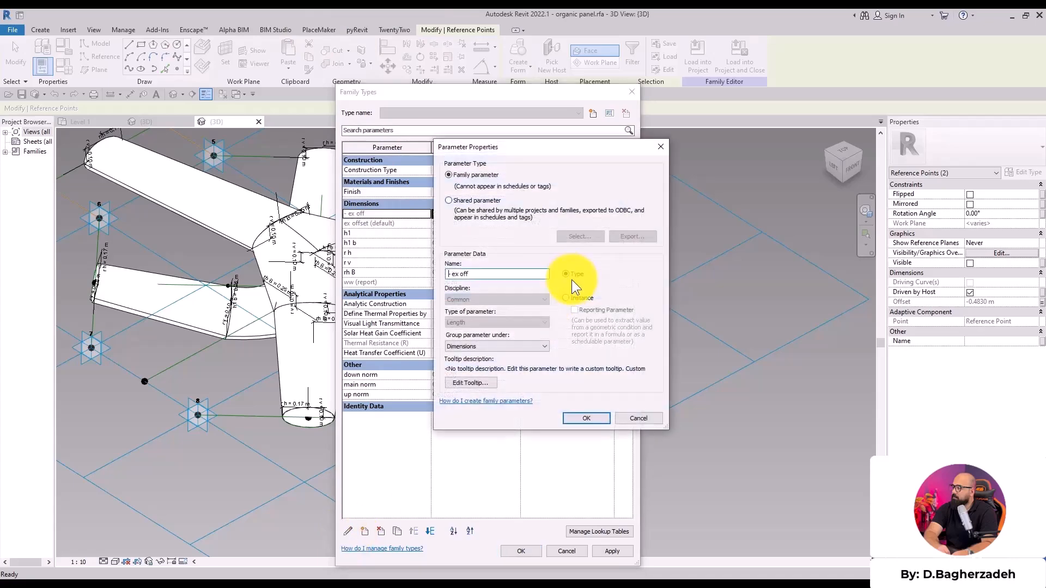
click(586, 418)
click(576, 214)
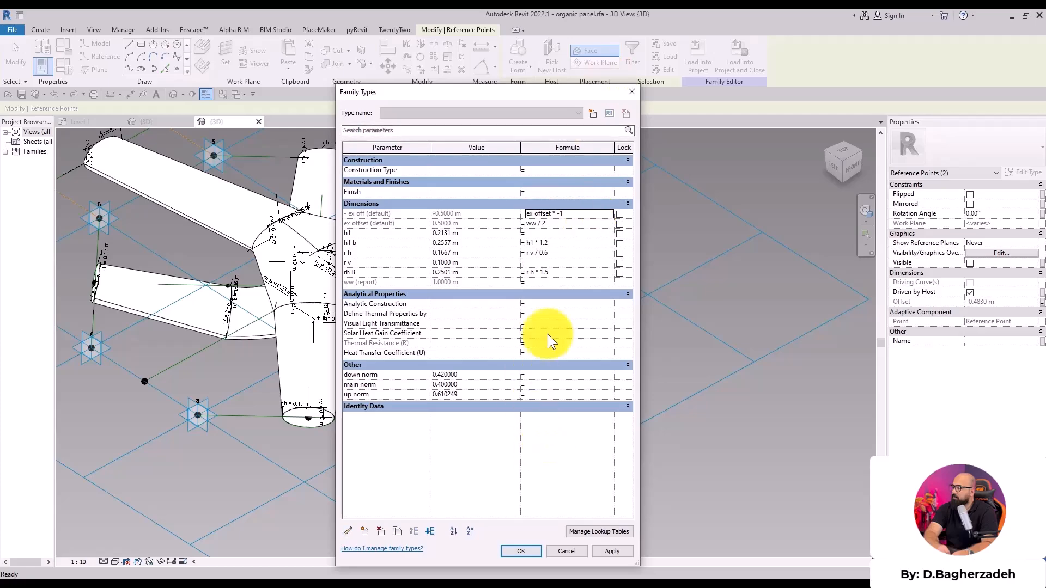
click(526, 548)
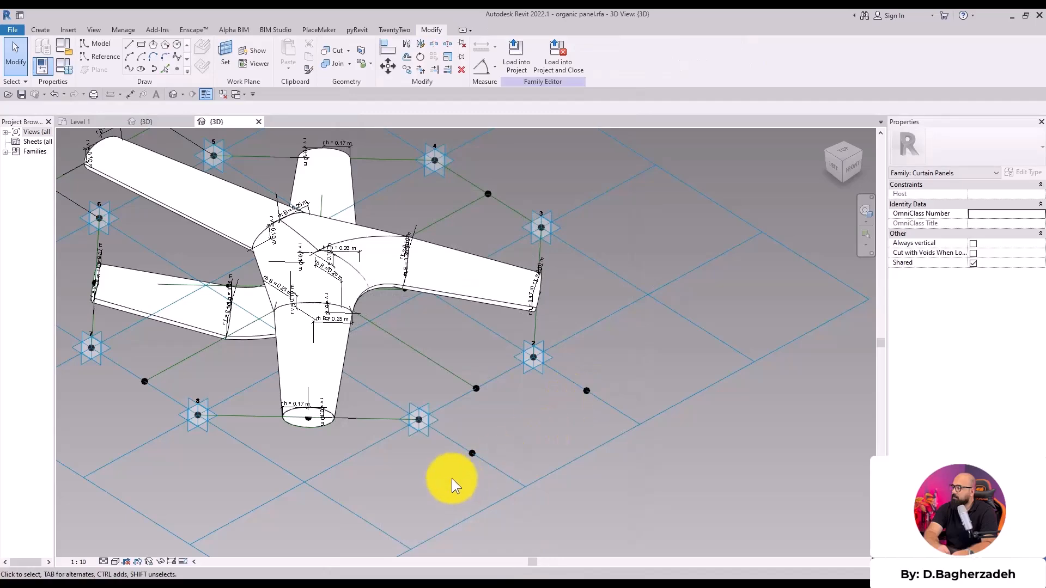
- Draw a line through the two outer reference points and turn it into a reference line
ctrl+drag(579, 410, 623, 359)
click(130, 69)
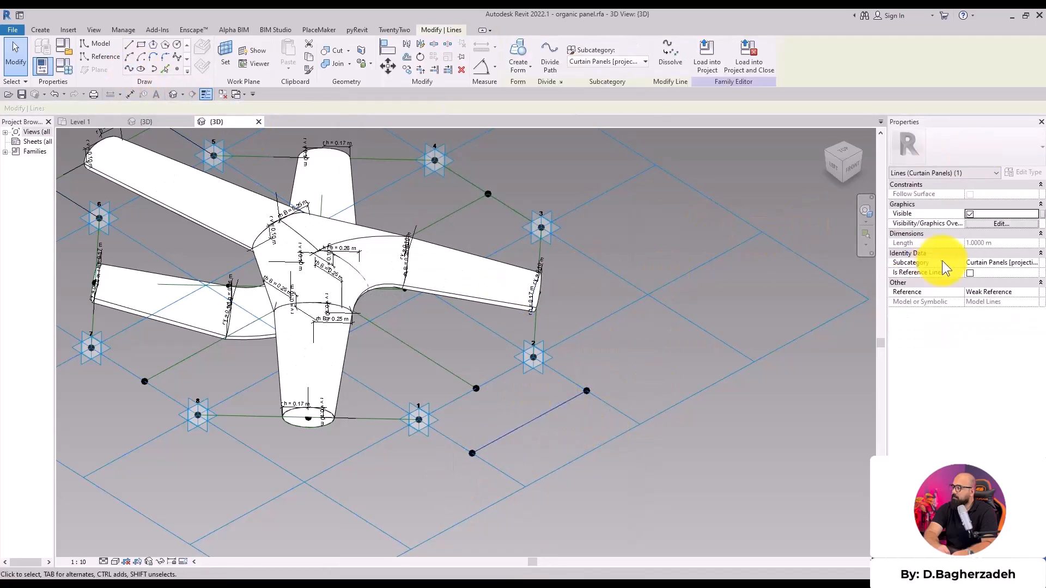
click(966, 274)
click(658, 390)
- Check which family parameter drives the normalized curve parameter of the existing hosted point beside the h1 b ellipse
shift+middle_drag(636, 381, 452, 311)
scroll(452, 310, up, 2)
click(353, 318)
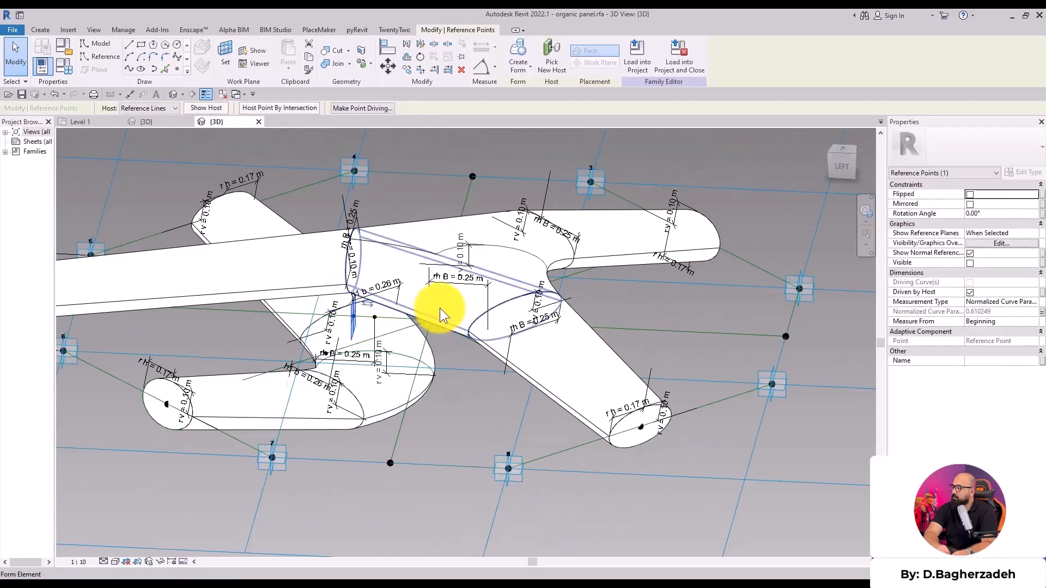
click(1041, 312)
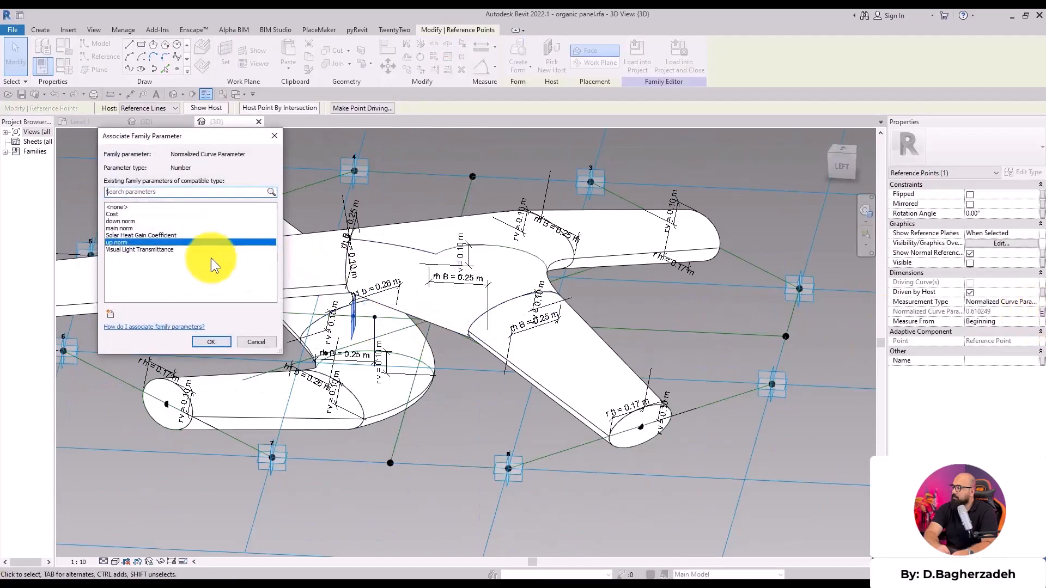
click(258, 345)
- Place a reference point on the central reference line, between the hub and the midpoint of adaptive points 1 and 2
shift+middle_drag(626, 376, 582, 400)
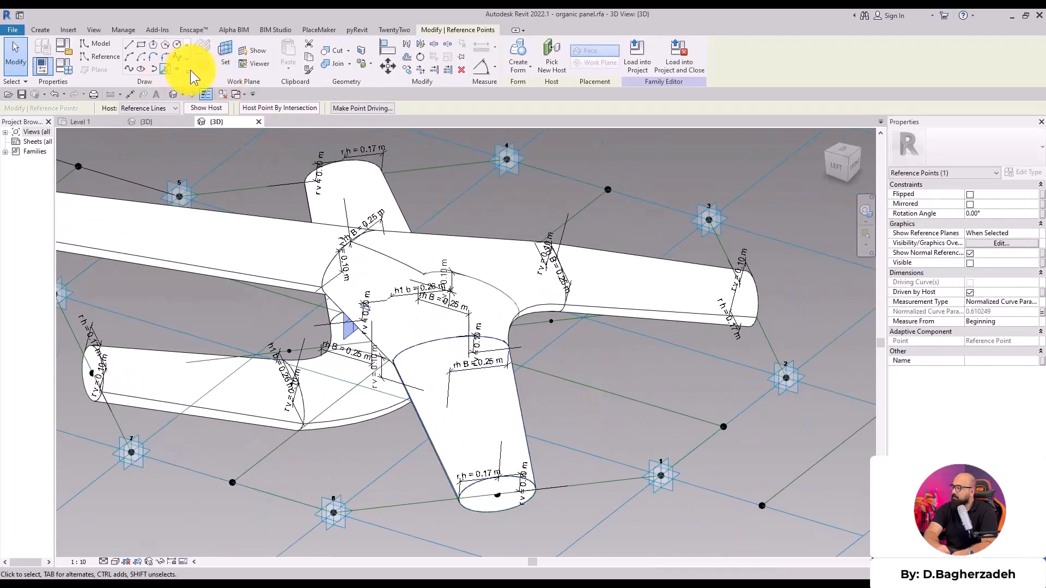
click(181, 72)
key(w)
key(f)
mouse_move(554, 344)
shift+middle_down()
mouse_move(455, 331)
mouse_move(448, 395)
shift+middle_up()
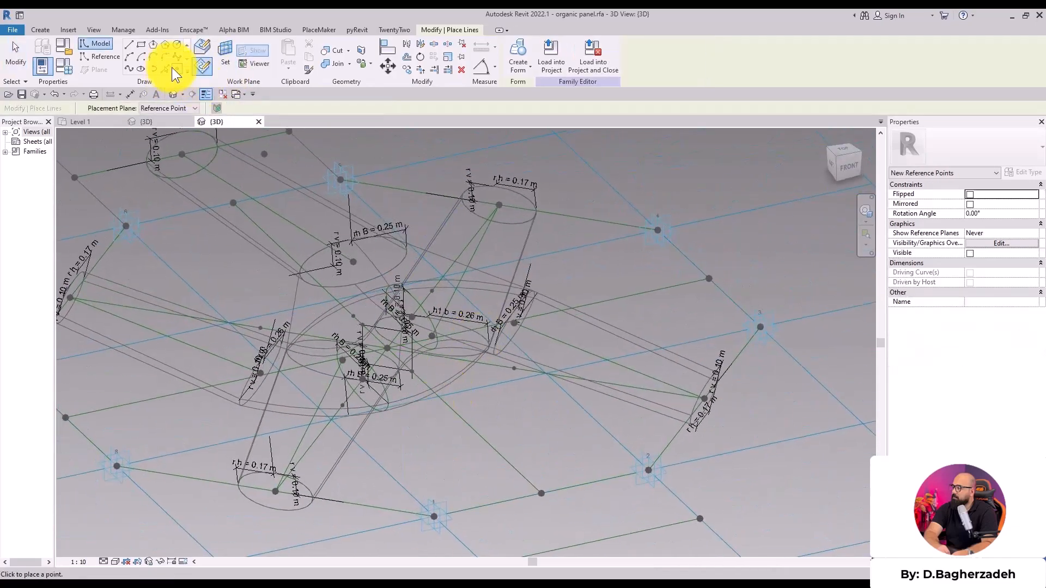
click(199, 50)
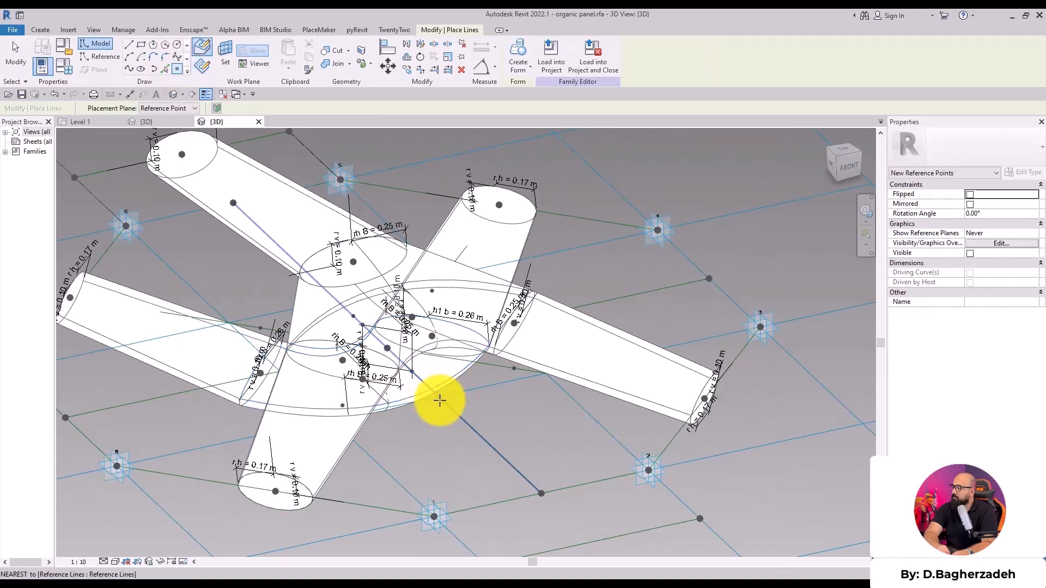
click(441, 399)
shift+middle_drag(279, 354, 378, 341)
key(Escape)
key(Escape)
key(h)
key(l)
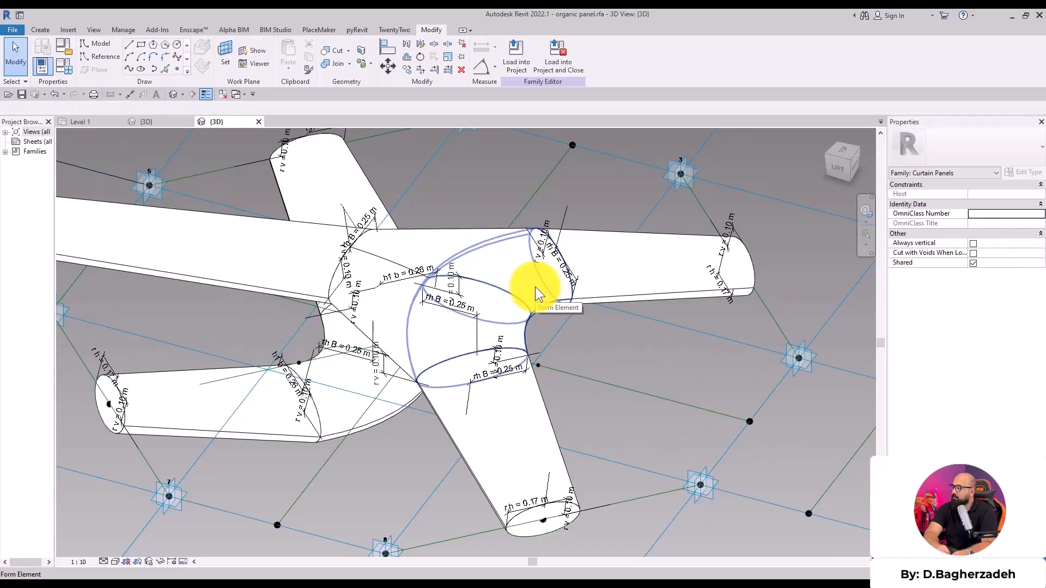
- Examine the curve measurement settings of the existing hosted point on the opposite half of the central reference line
shift+middle_drag(363, 404, 341, 322)
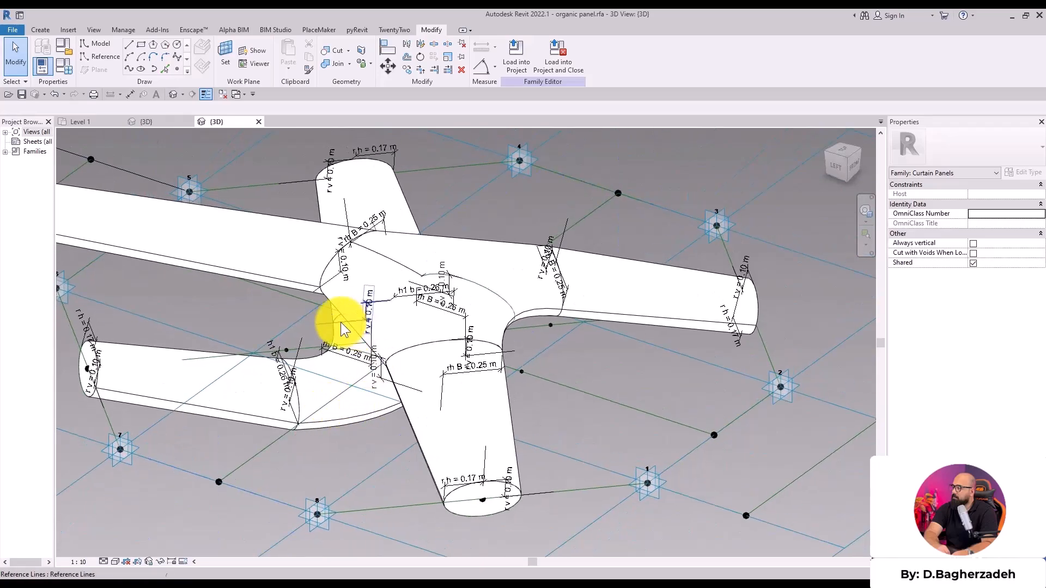
scroll(341, 322, up, 5)
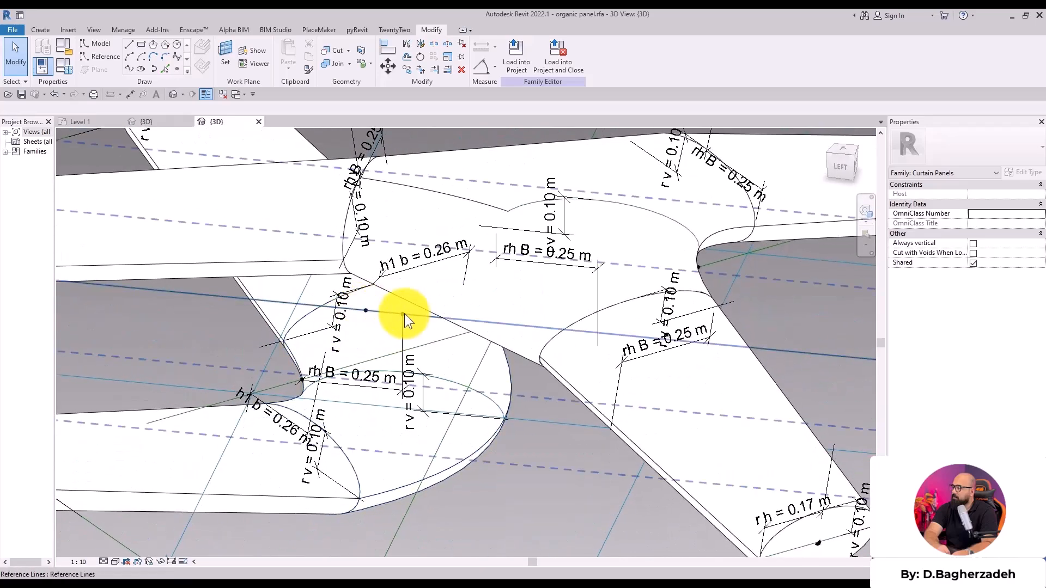
scroll(361, 300, down, 2)
click(366, 308)
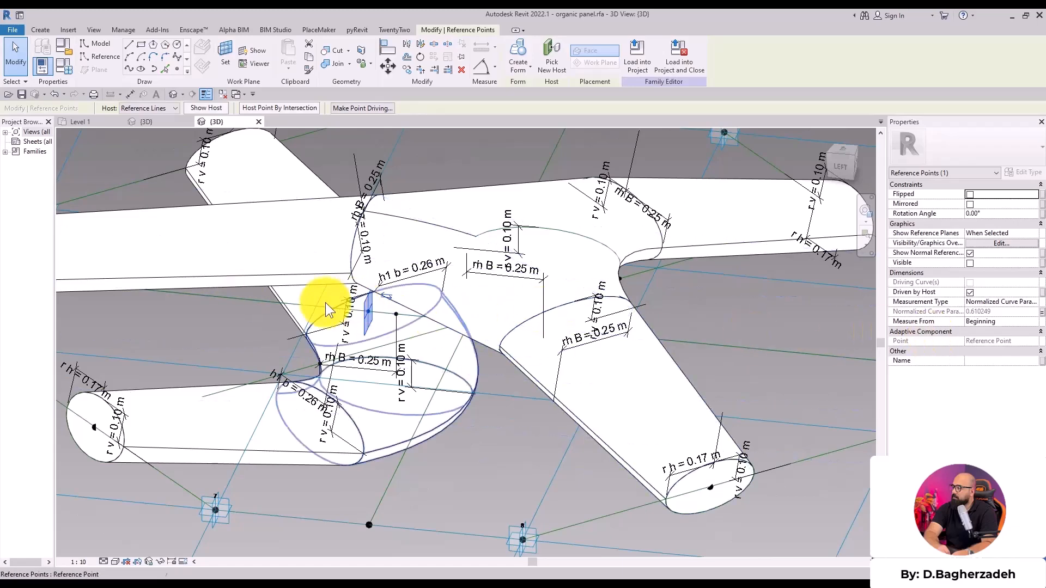
scroll(354, 308, down, 3)
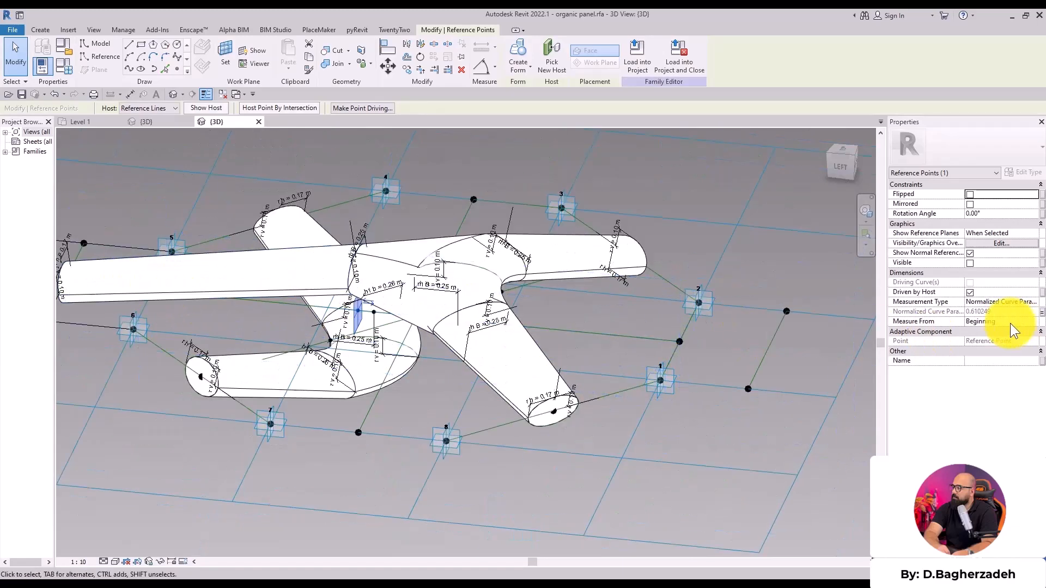
- Try to associate the new hosted point's normalized curve parameter with a family parameter while measuring from the beginning
shift+middle_drag(654, 334, 481, 365)
scroll(480, 365, up, 3)
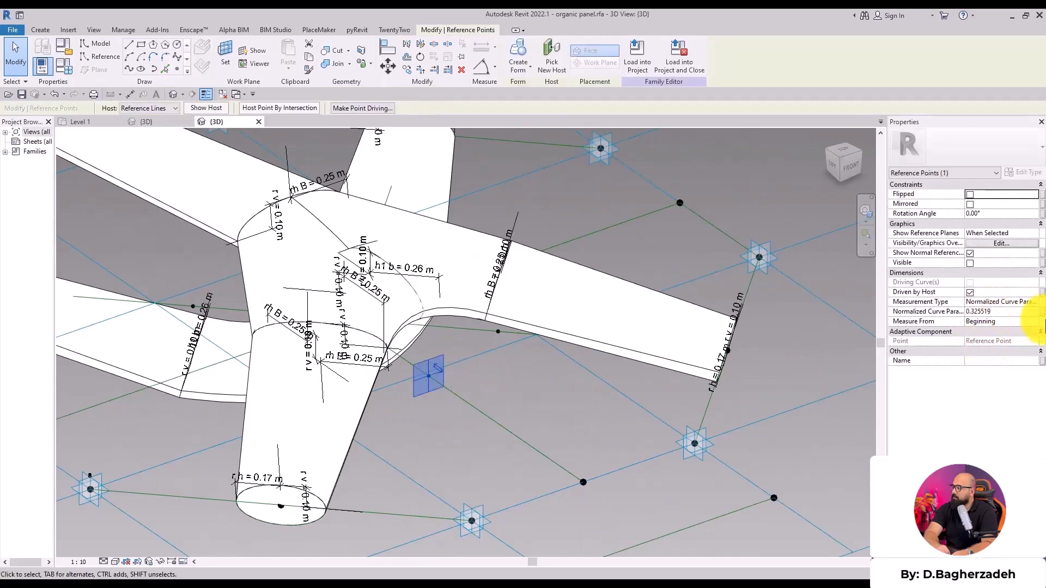
click(1041, 313)
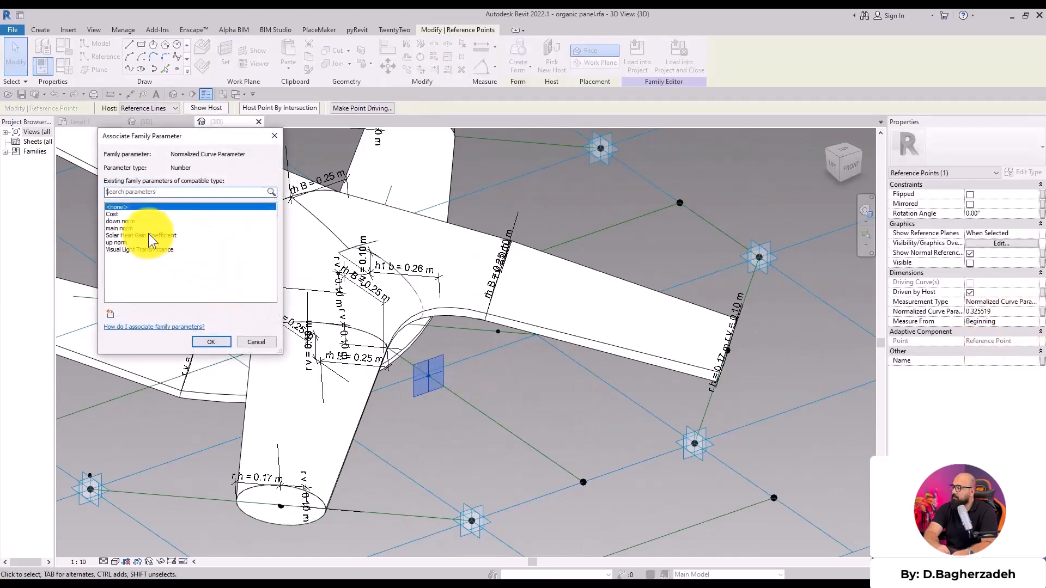
click(210, 342)
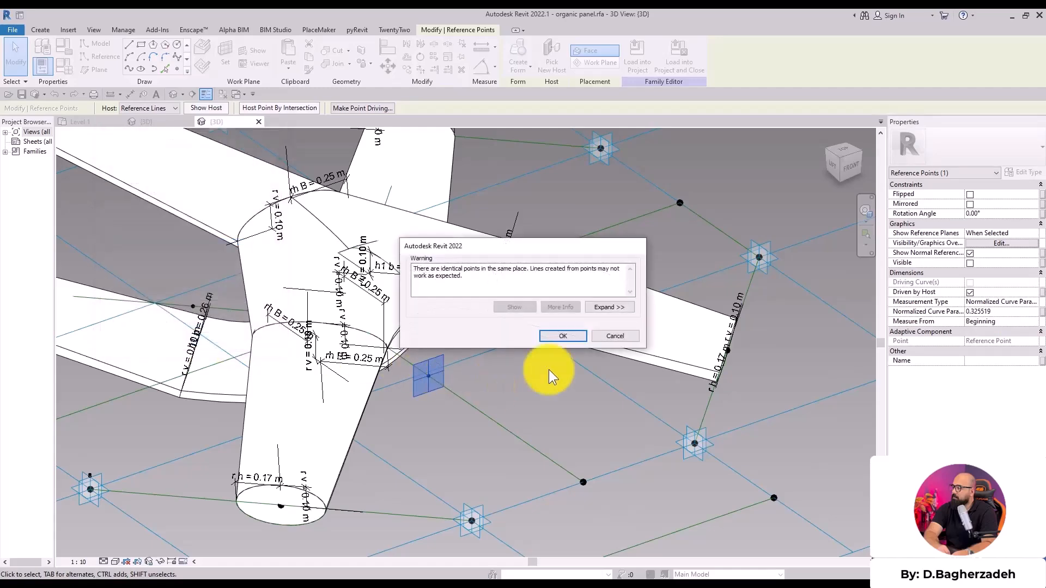
click(572, 337)
click(492, 402)
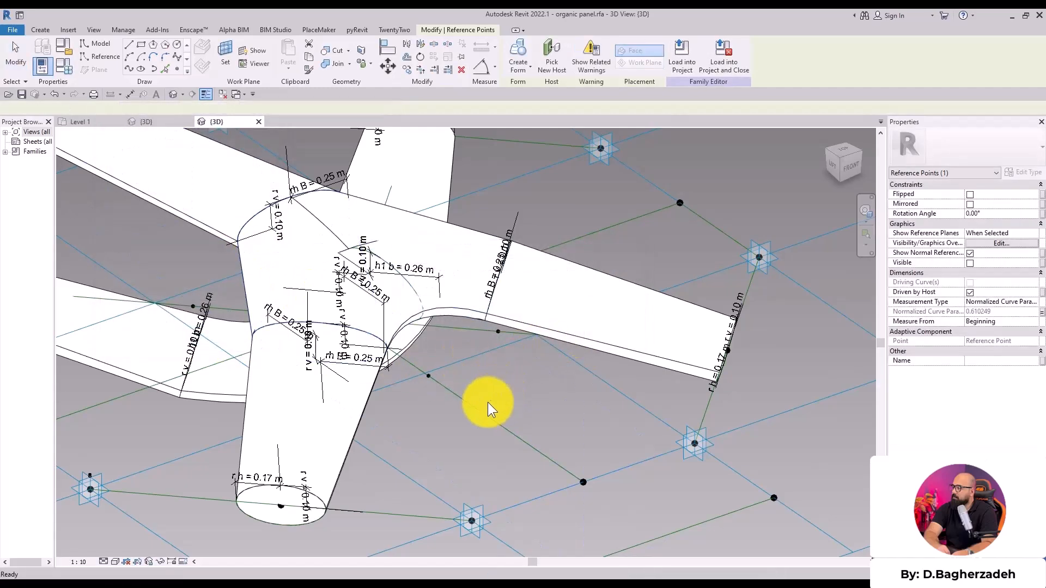
- Measure the new hosted point from the End and associate its normalized curve parameter with up norm
click(428, 375)
click(1034, 322)
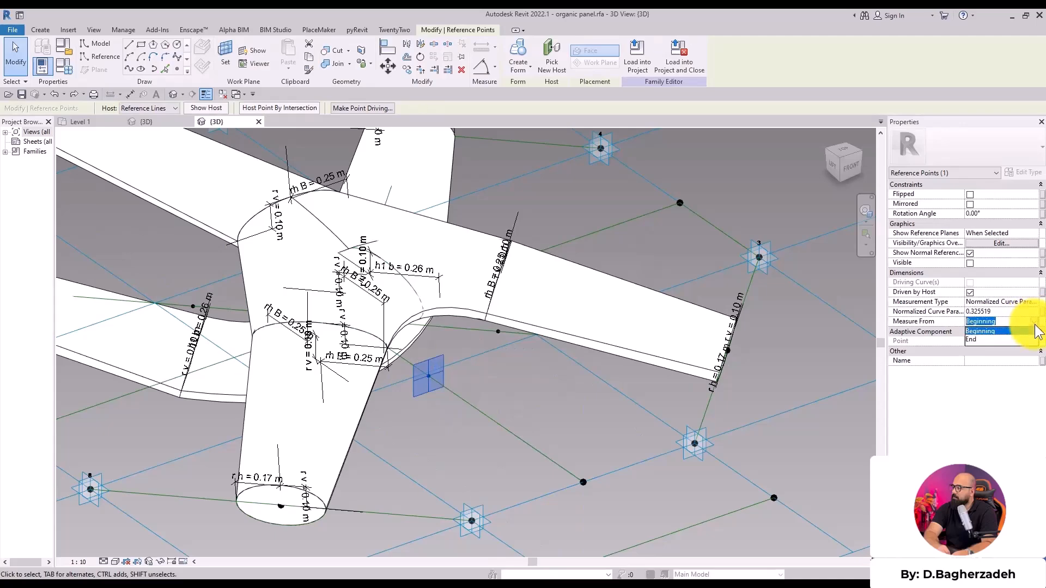
click(1040, 311)
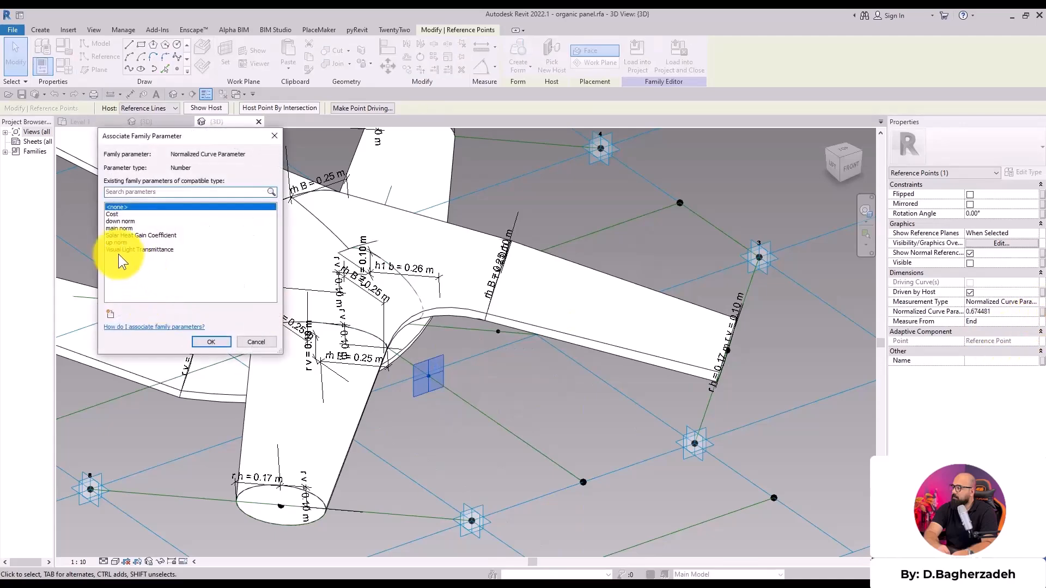
click(127, 242)
click(211, 342)
- Temporarily hide the arm form that joins the hub, exposing the reference points at its inner end
shift+middle_drag(499, 439, 351, 351)
scroll(315, 313, up, 3)
click(315, 314)
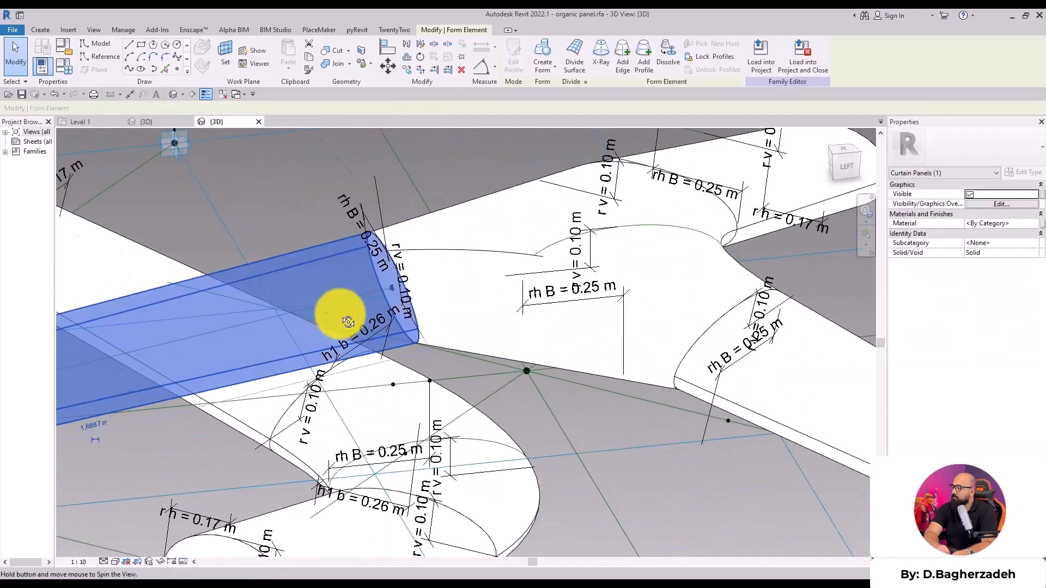
scroll(346, 314, up, 1)
key(h)
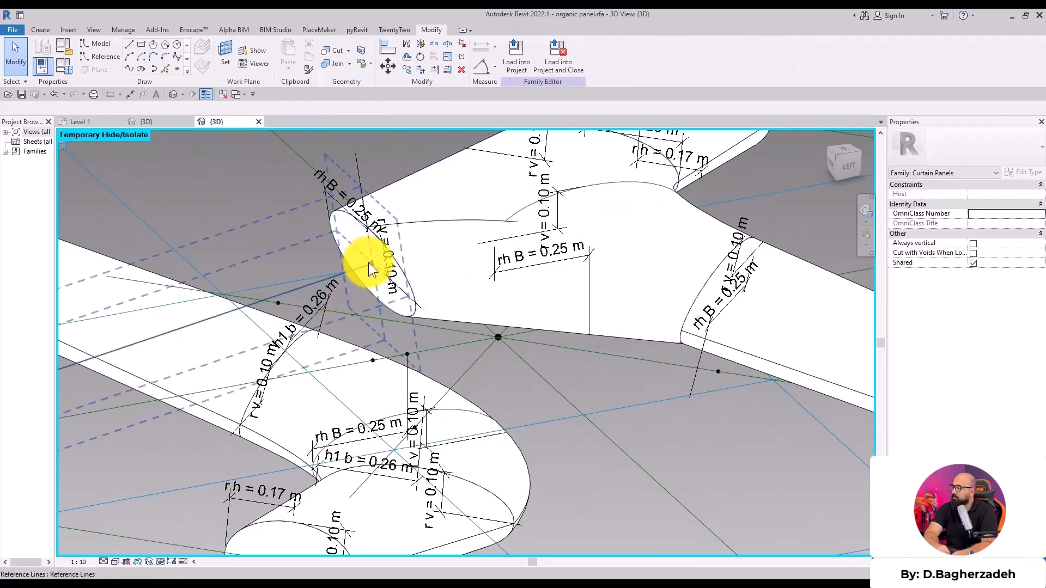
- Examine which family parameter drives the Offset of the reference point at the hidden arm's inner profile
click(372, 263)
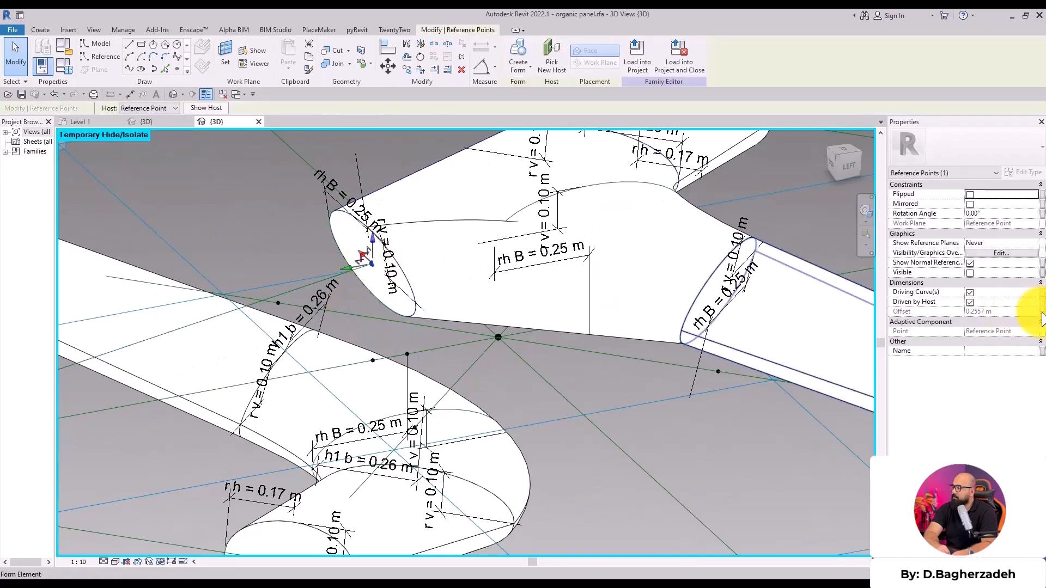
click(1041, 312)
click(113, 235)
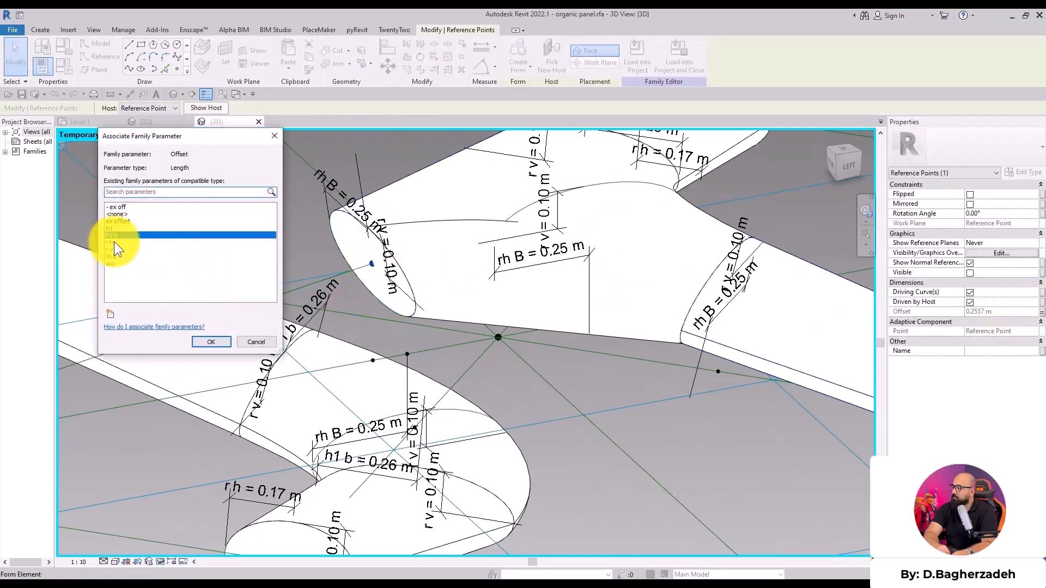
click(253, 341)
- Remove the curved transition form between the two neighbouring arms from view, exposing its middle ellipse and center point
scroll(385, 383, down, 5)
shift+middle_drag(560, 474, 456, 434)
scroll(463, 428, up, 4)
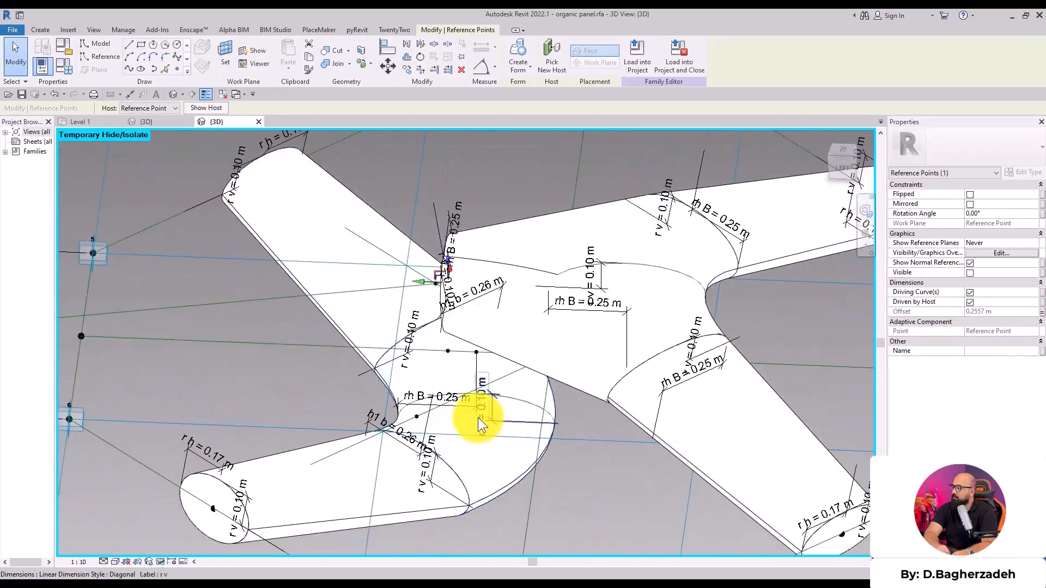
click(517, 397)
click(599, 496)
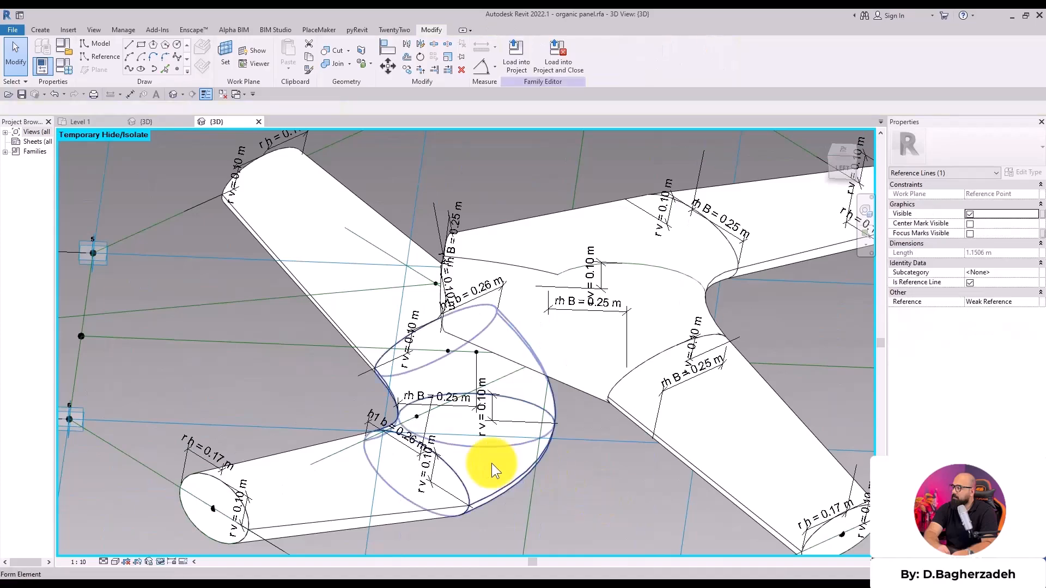
click(491, 463)
key(Delete)
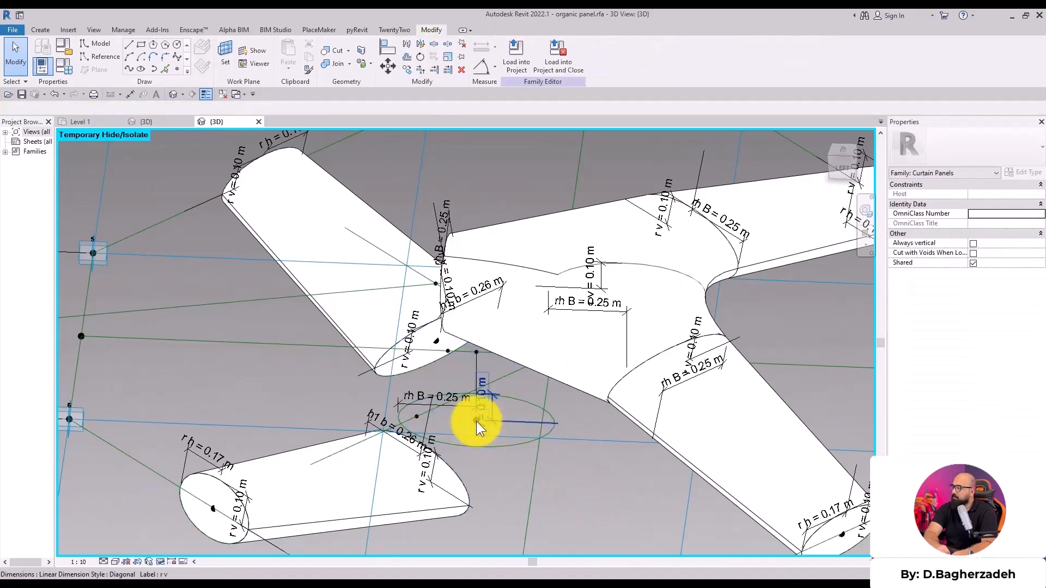
- Examine which family parameter drives the Offset of the exposed middle ellipse's center point
click(474, 421)
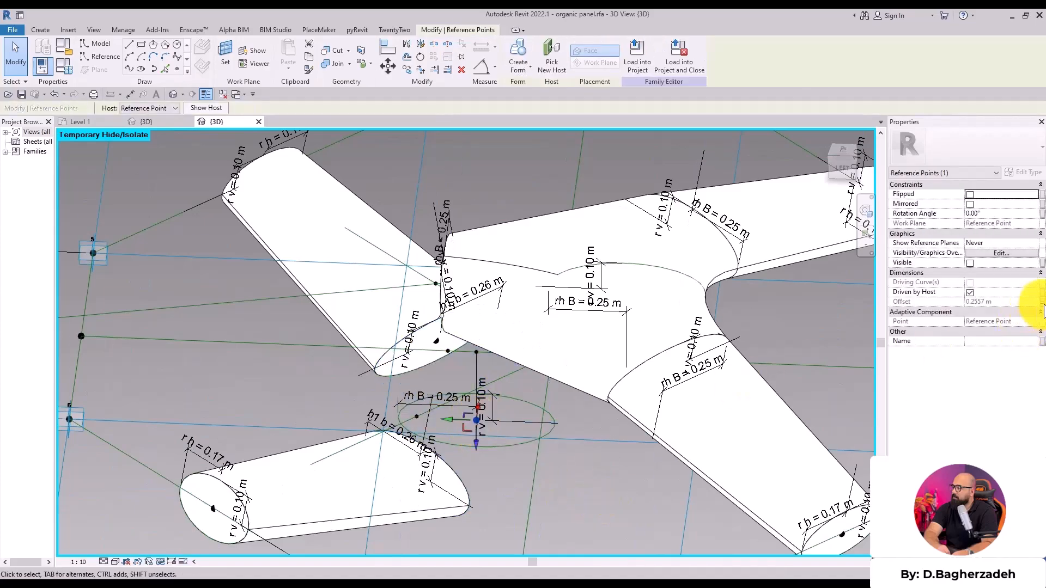
click(1041, 302)
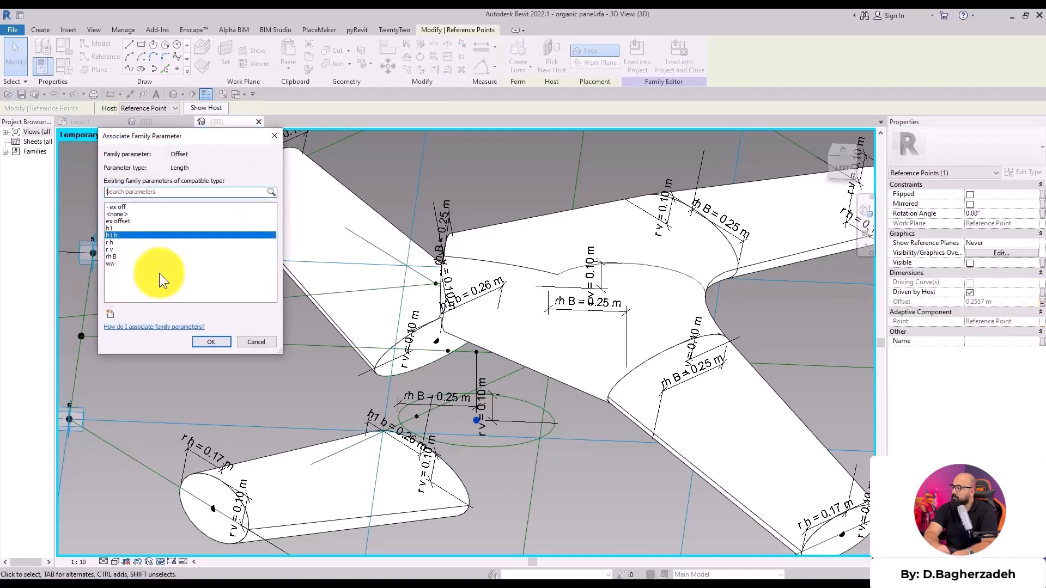
click(256, 342)
shift+middle_drag(430, 392, 517, 435)
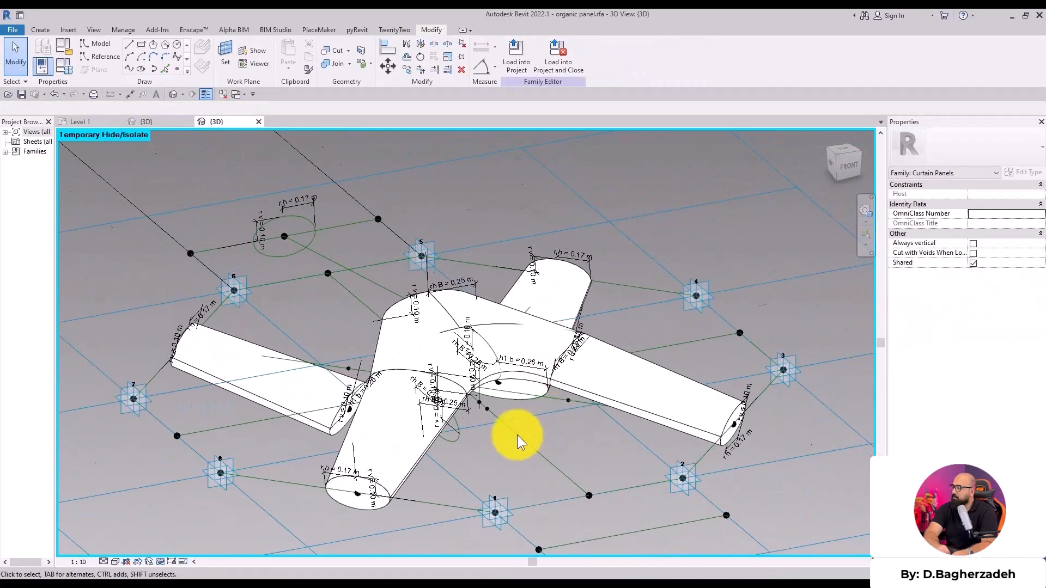
scroll(518, 436, up, 3)
key(Return)
shift+middle_drag(459, 389, 405, 432)
click(406, 427)
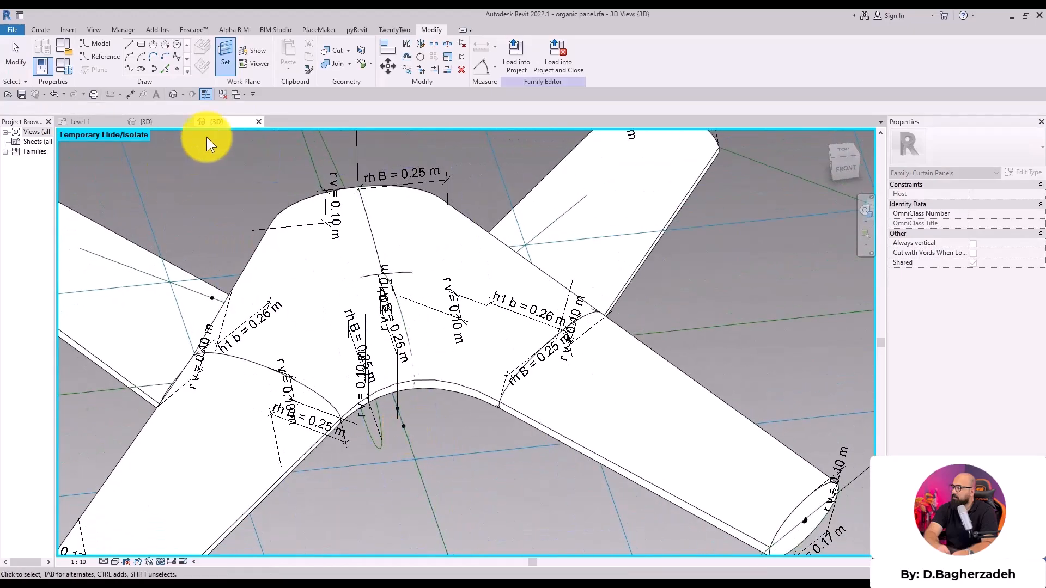
click(177, 70)
click(404, 428)
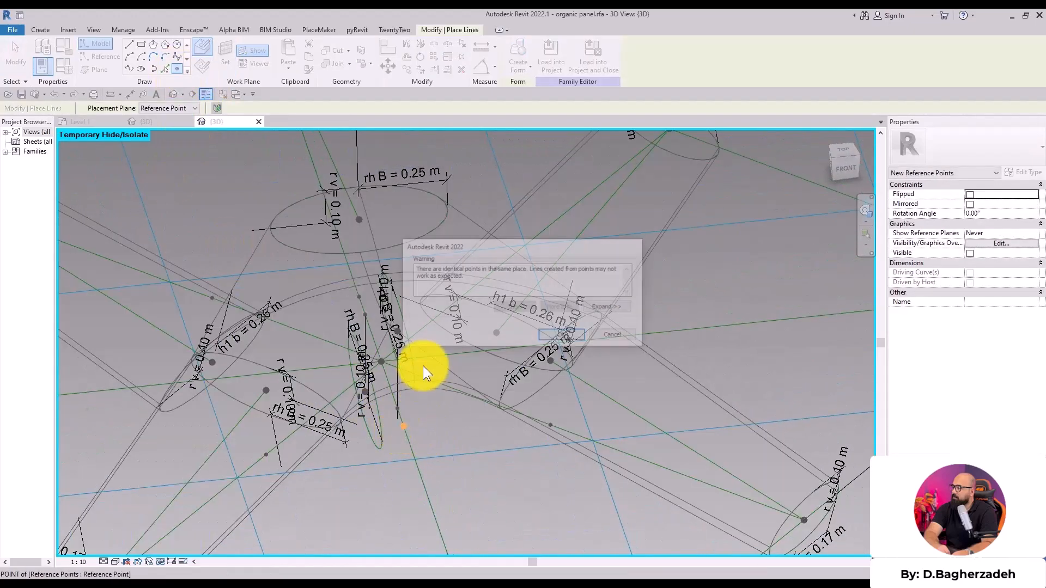
click(623, 334)
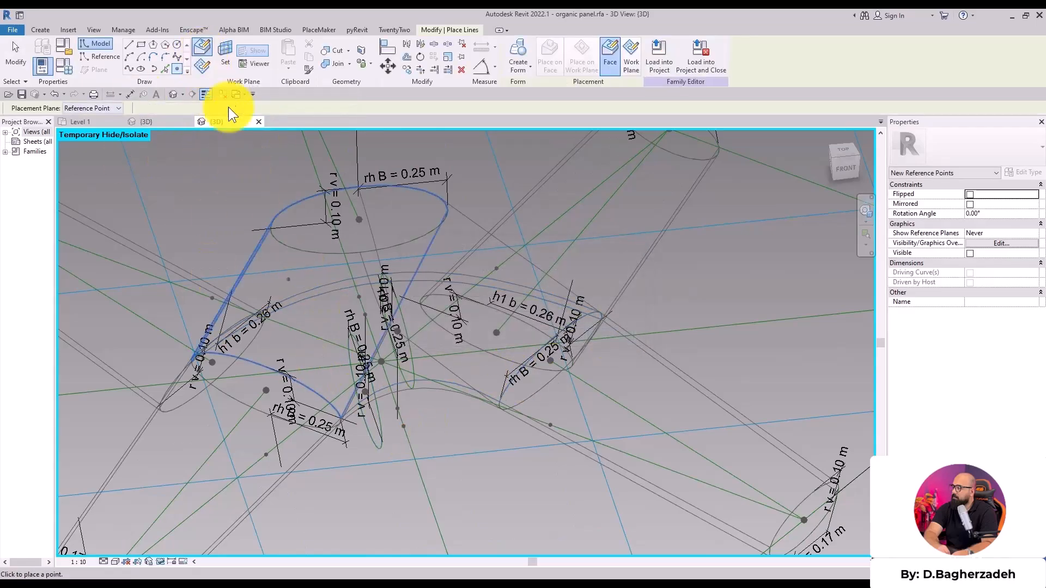
- Place a reference point directly on the new hosted point, drawing on that hosted point's work plane and accepting the identical-points warning
click(207, 70)
scroll(403, 431, up, 4)
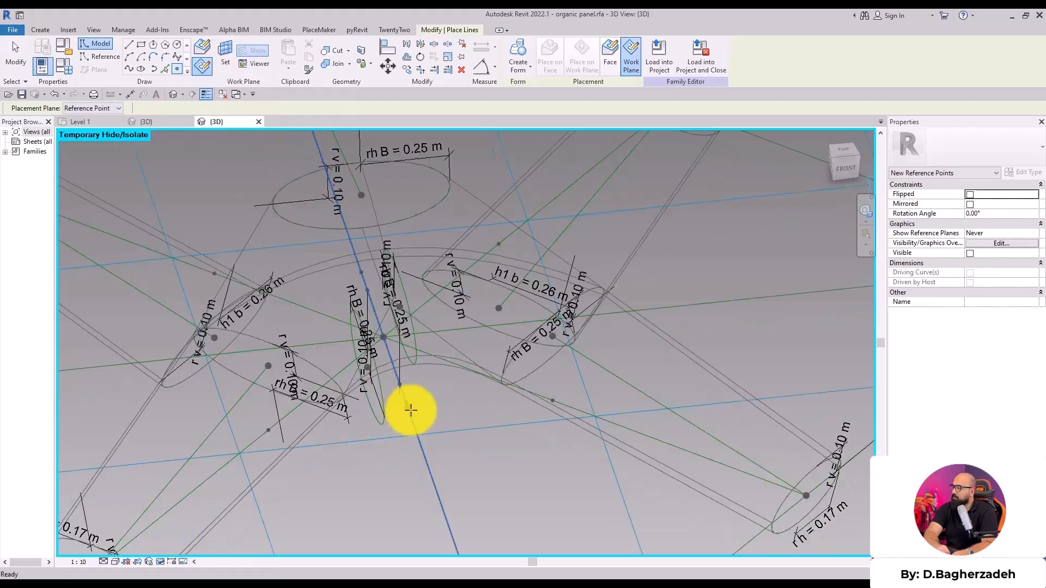
key(Escape)
key(Escape)
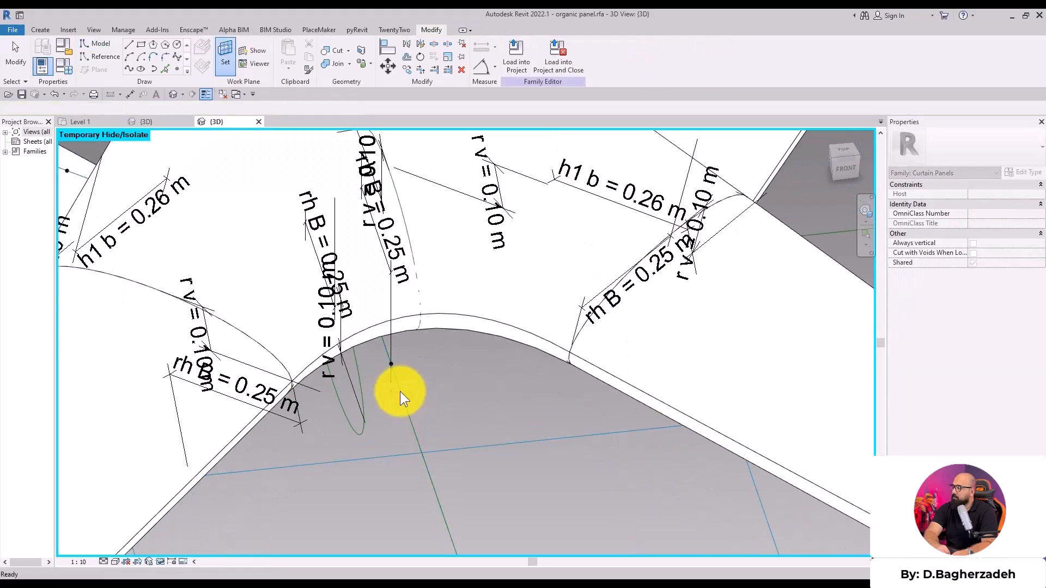
click(403, 396)
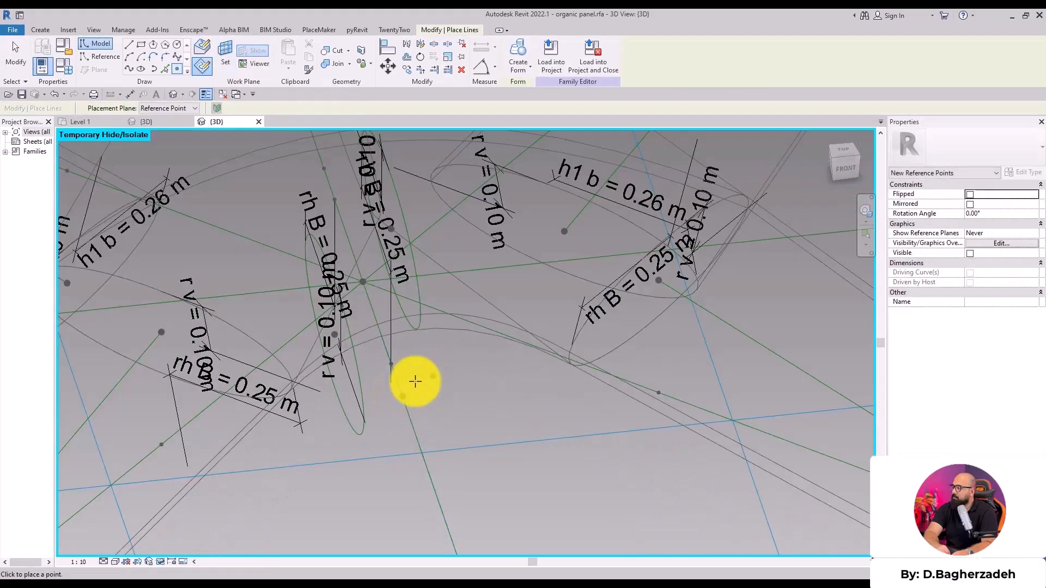
scroll(406, 387, up, 3)
click(398, 400)
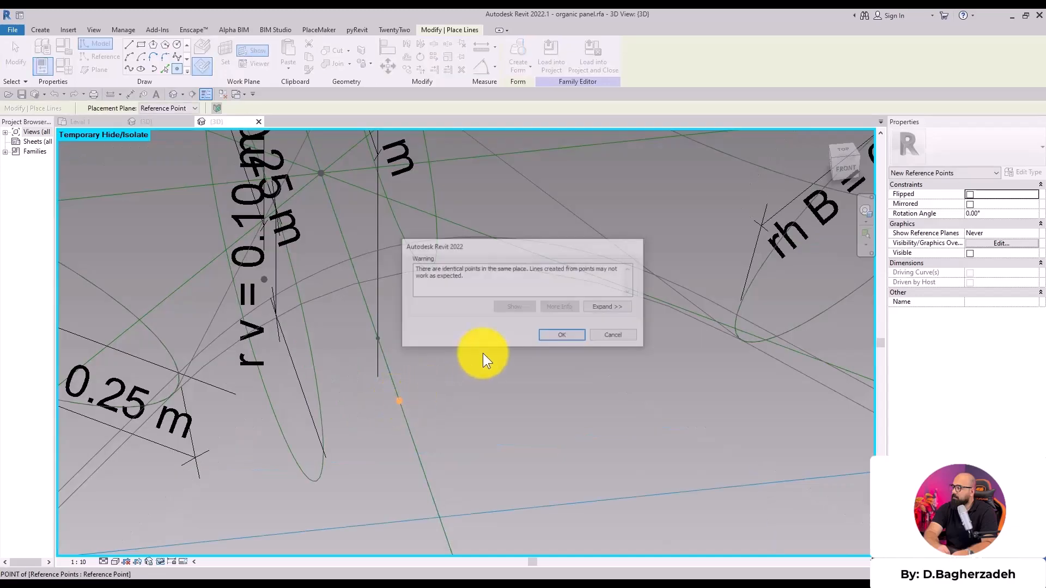
click(566, 339)
key(Escape)
key(Escape)
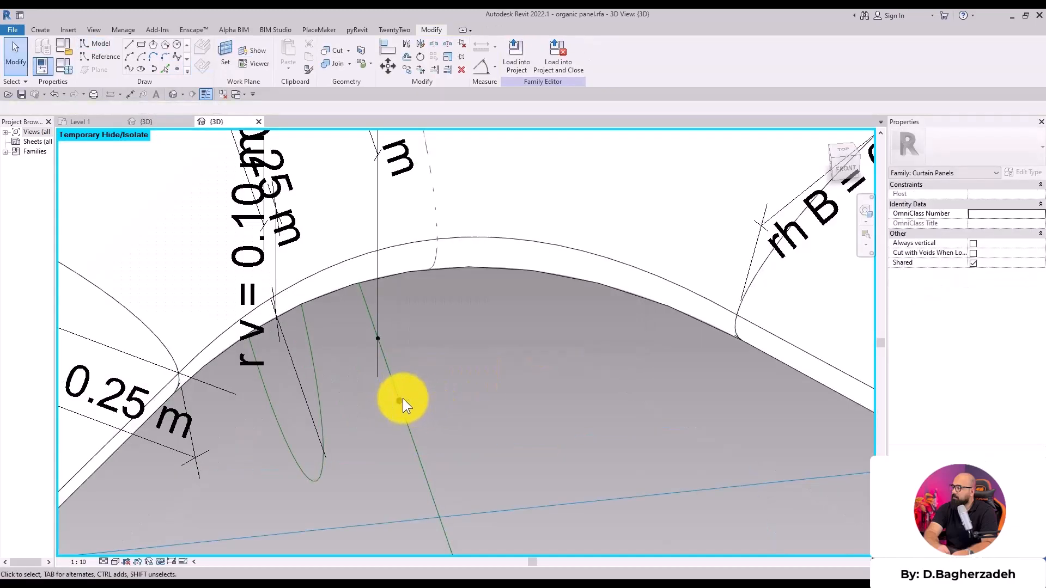
- Offset the new reference point about 0.022 m from its host point and mirror the host point
click(399, 400)
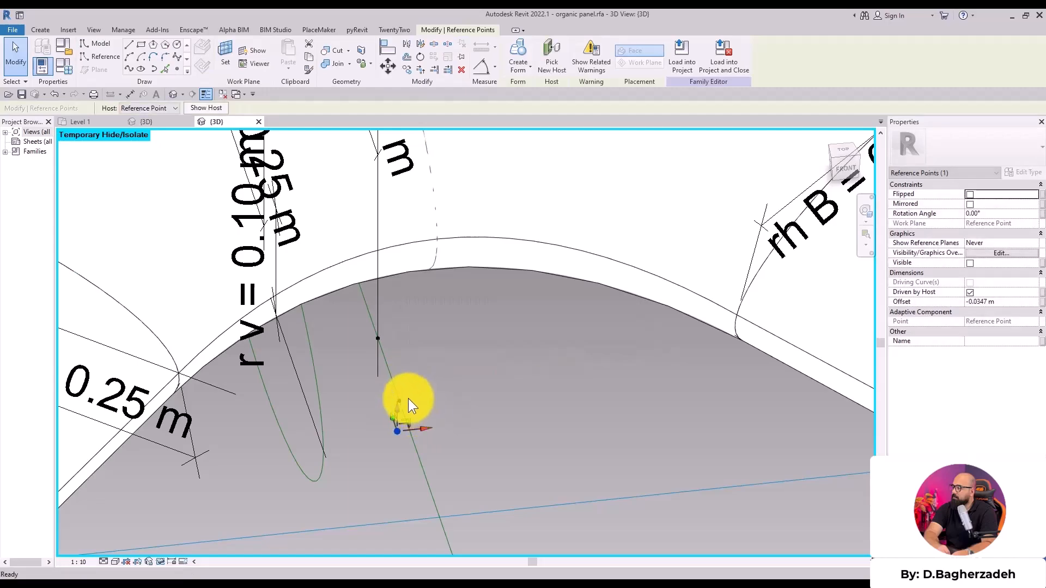
key(Escape)
click(398, 401)
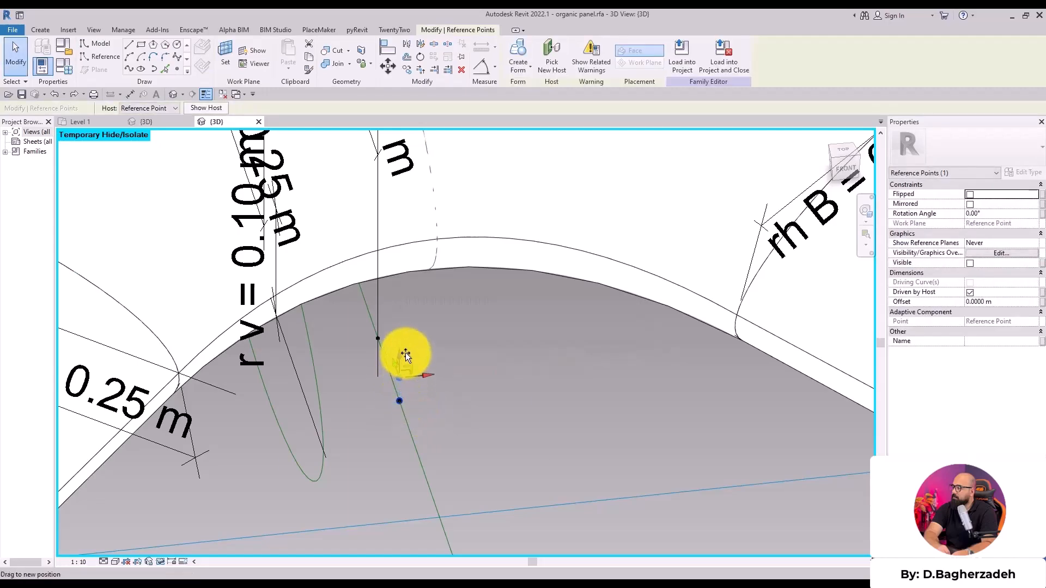
drag(405, 354, 406, 355)
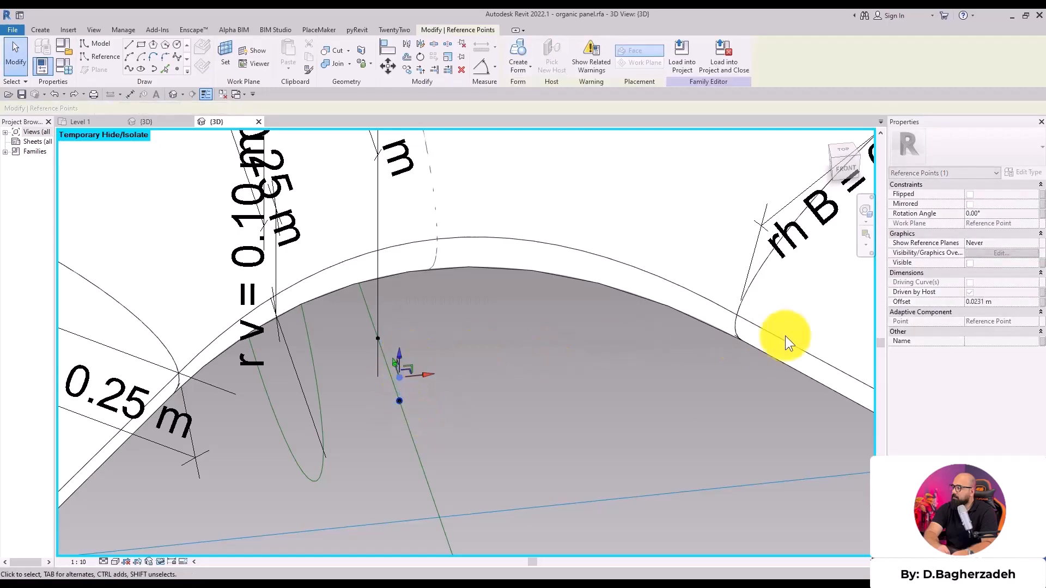
click(398, 402)
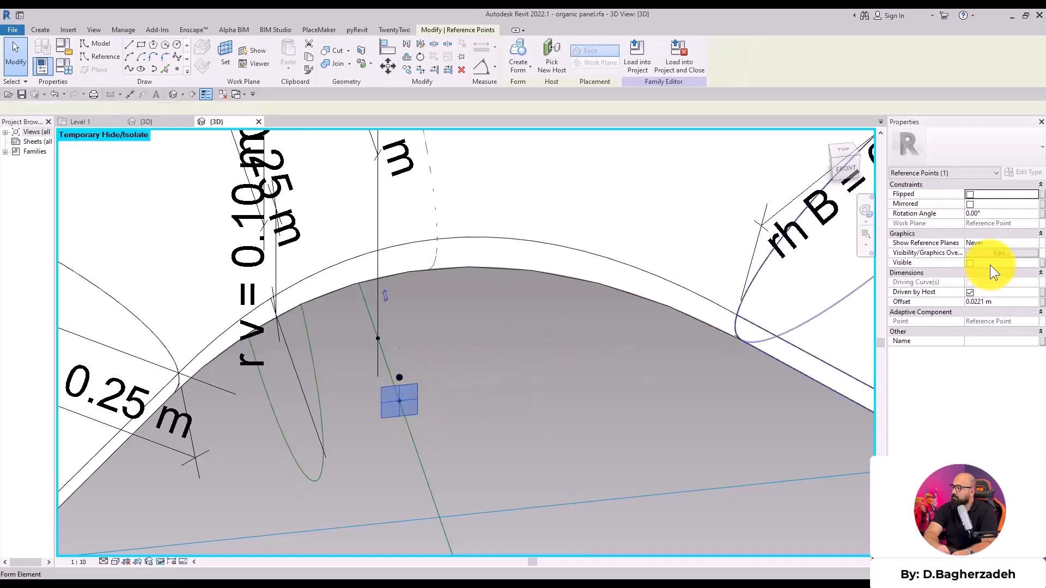
click(970, 205)
middle_drag(495, 375, 528, 317)
click(425, 377)
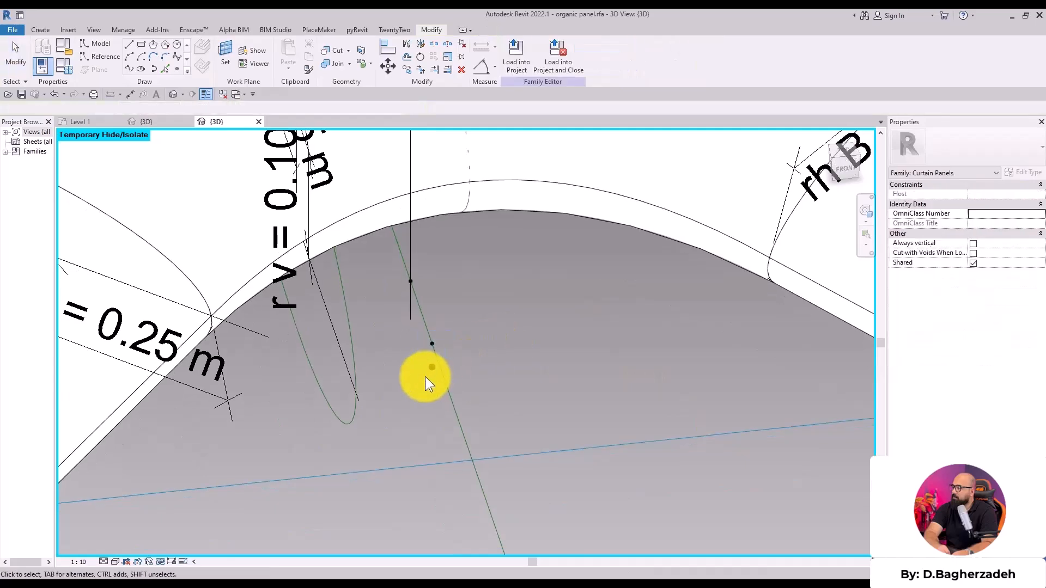
- Associate the offset reference point's Offset with the h1 b family parameter
click(431, 369)
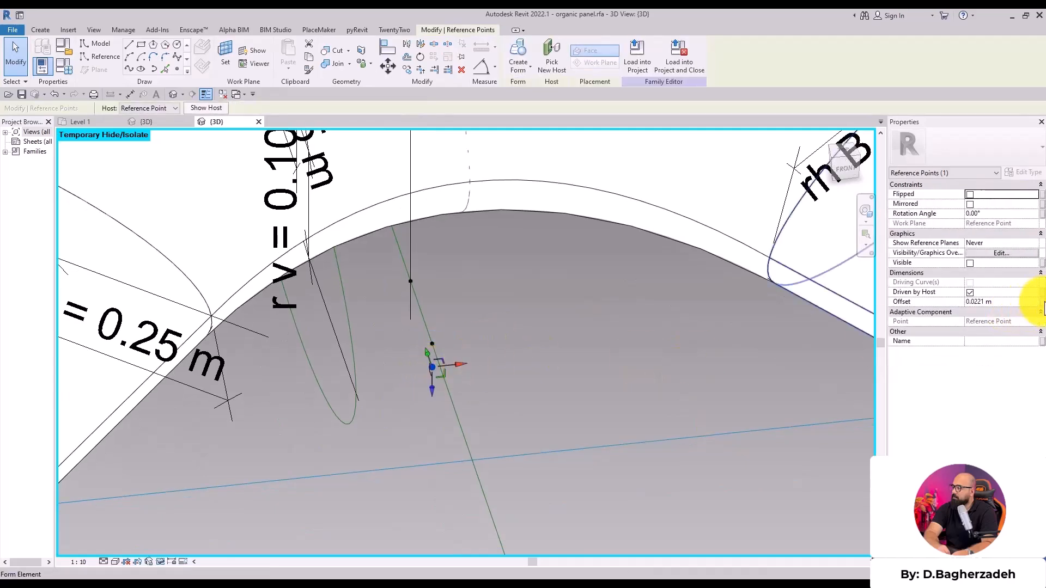
click(1041, 302)
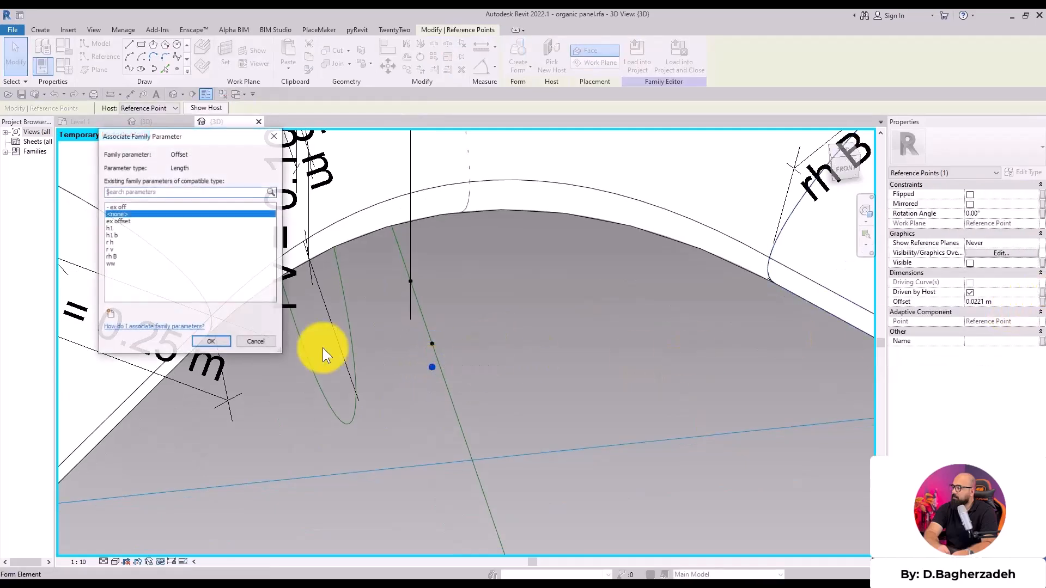
click(216, 341)
scroll(545, 341, down, 5)
scroll(545, 458, up, 1)
click(567, 460)
- Place a reference point at the midpoint of the outer reference line beyond adaptive points 1 and 2
middle_drag(568, 459, 509, 315)
click(178, 69)
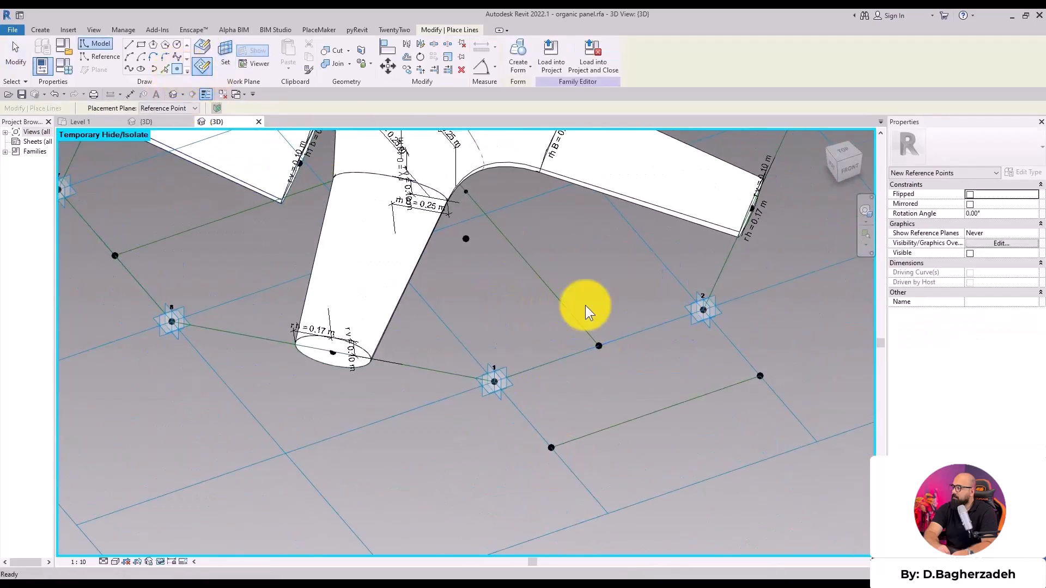
click(657, 410)
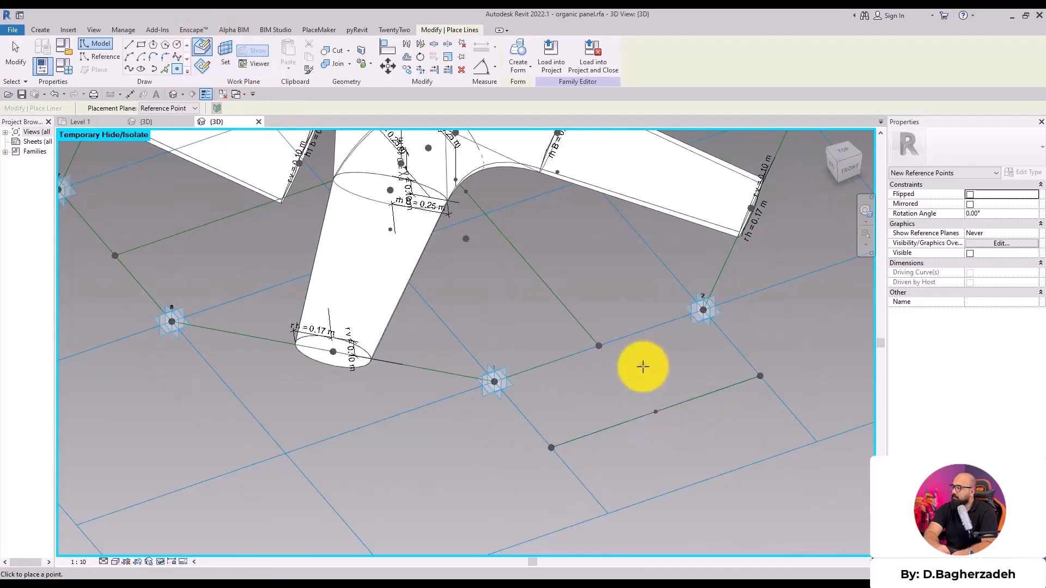
key(Escape)
- Connect the outer midpoint to the offset reference point with a line and make it a reference line
click(656, 412)
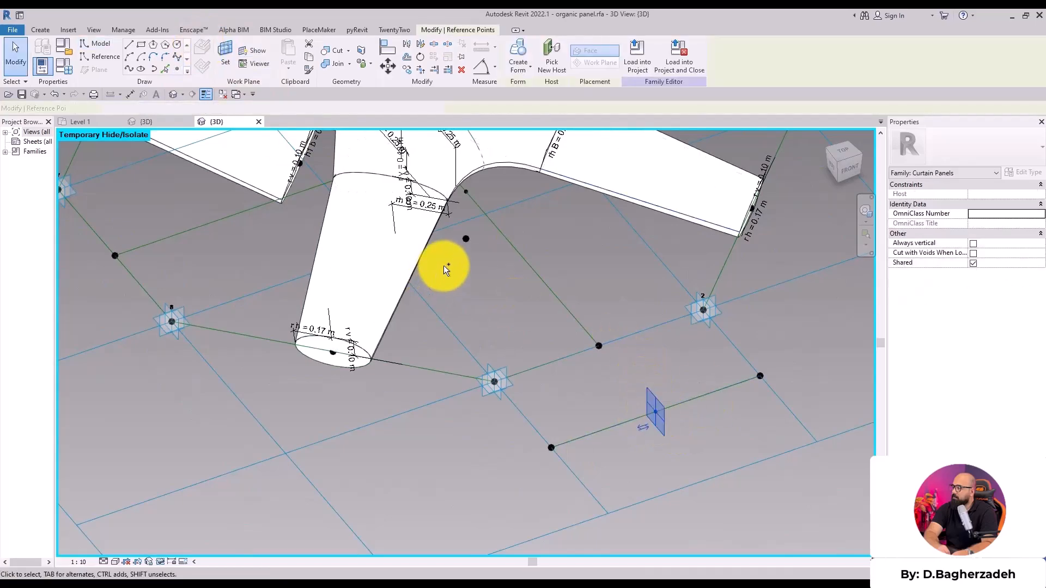
ctrl+click(466, 238)
click(129, 75)
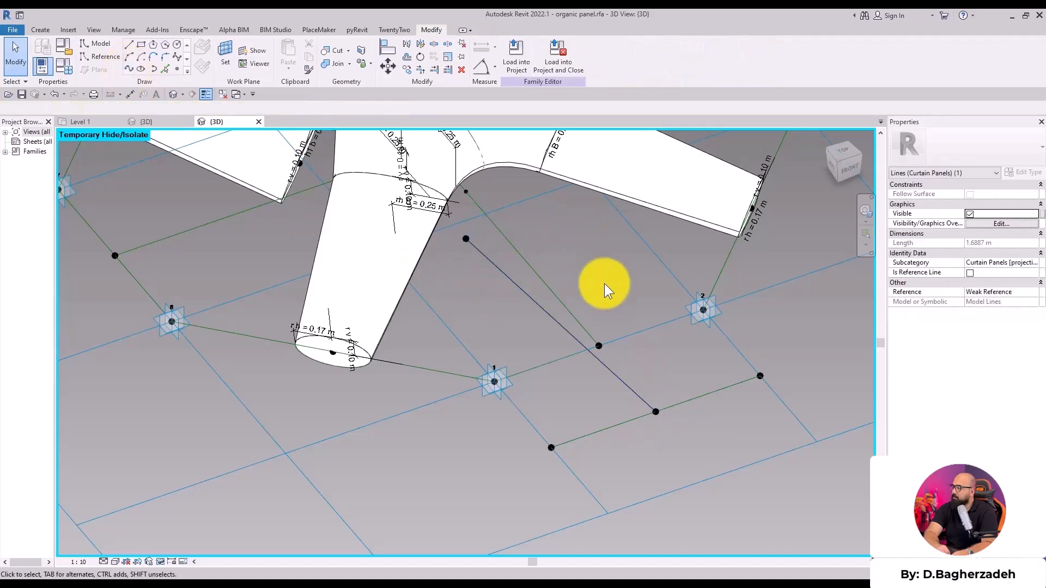
click(970, 273)
- Draw an ellipse with radii of about 0.32 m and 0.16 m centered on the outer midpoint, on its vertical work plane
key(p)
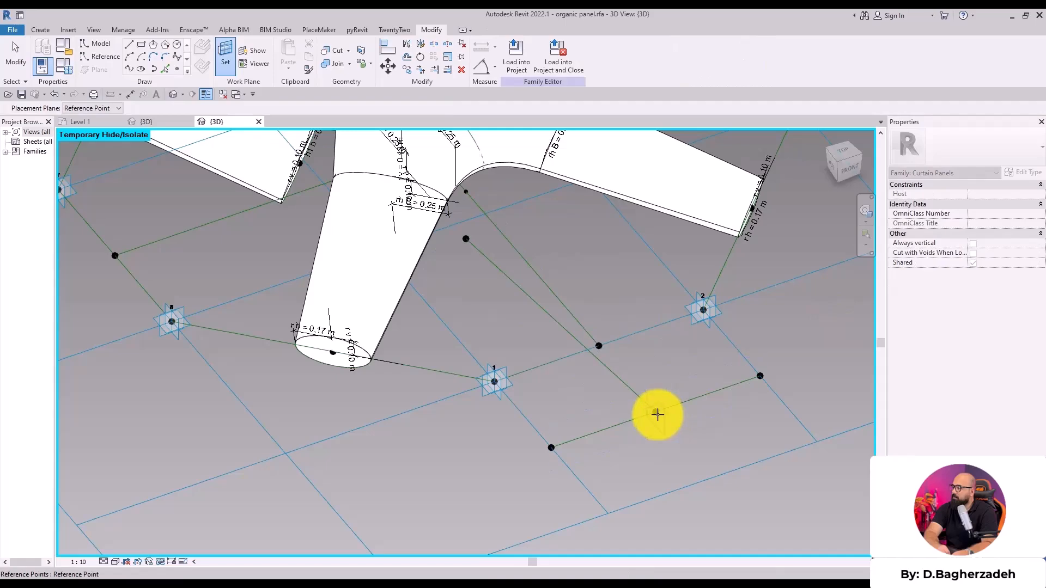
click(657, 414)
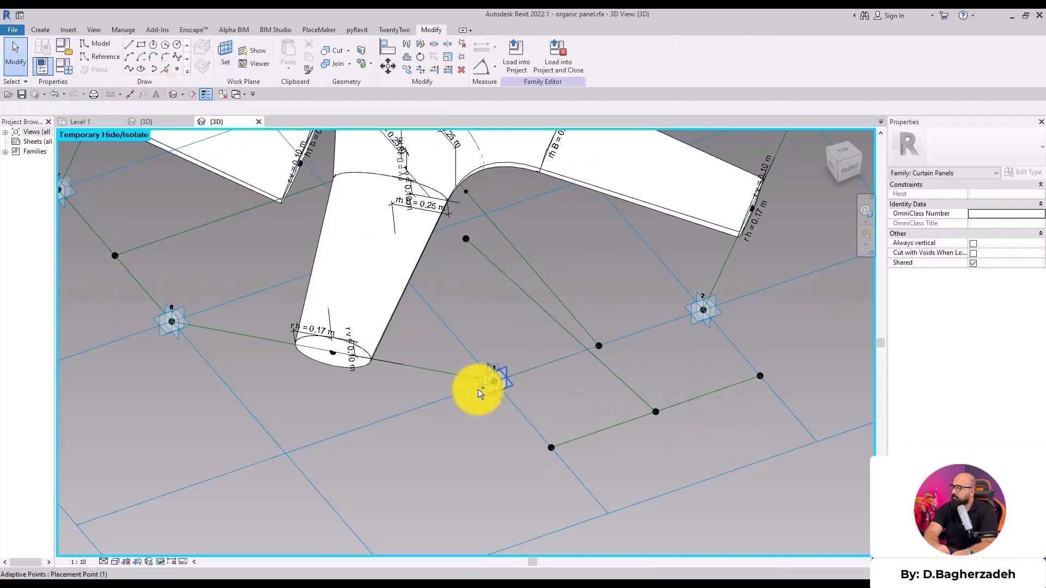
shift+middle_drag(481, 394, 436, 393)
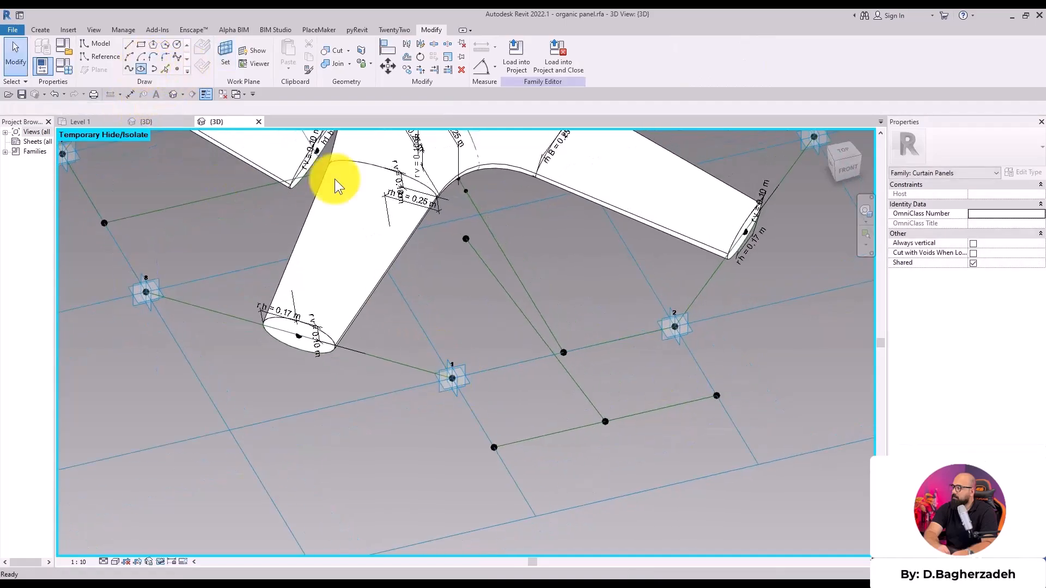
key(l)
key(i)
click(606, 421)
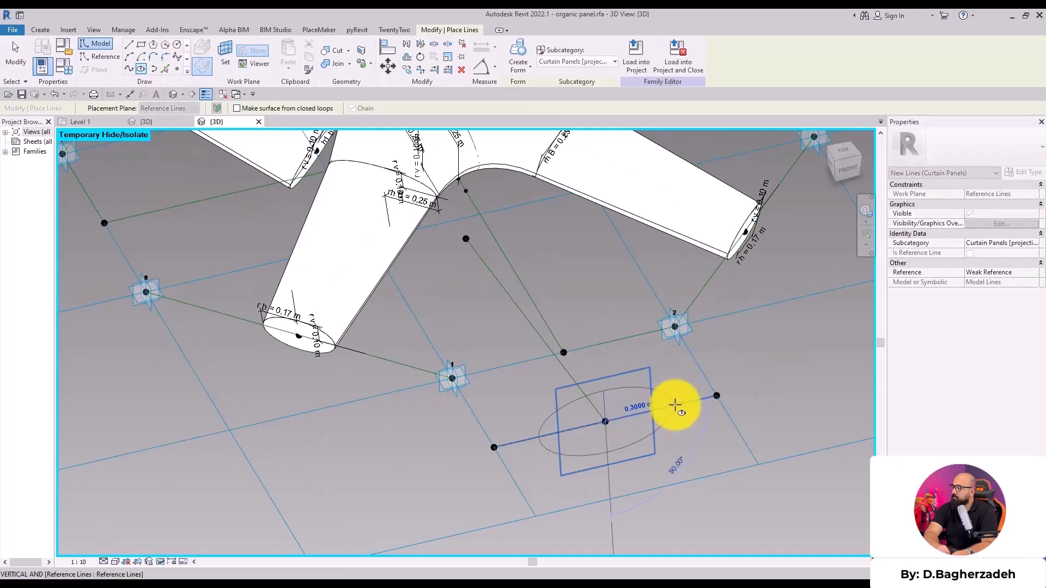
click(603, 390)
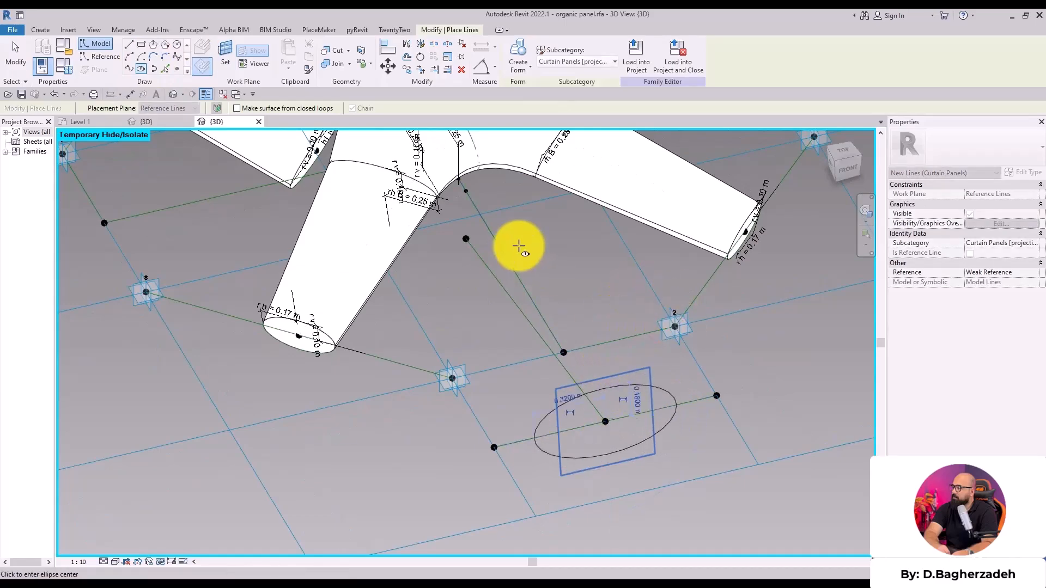
key(Escape)
key(Escape)
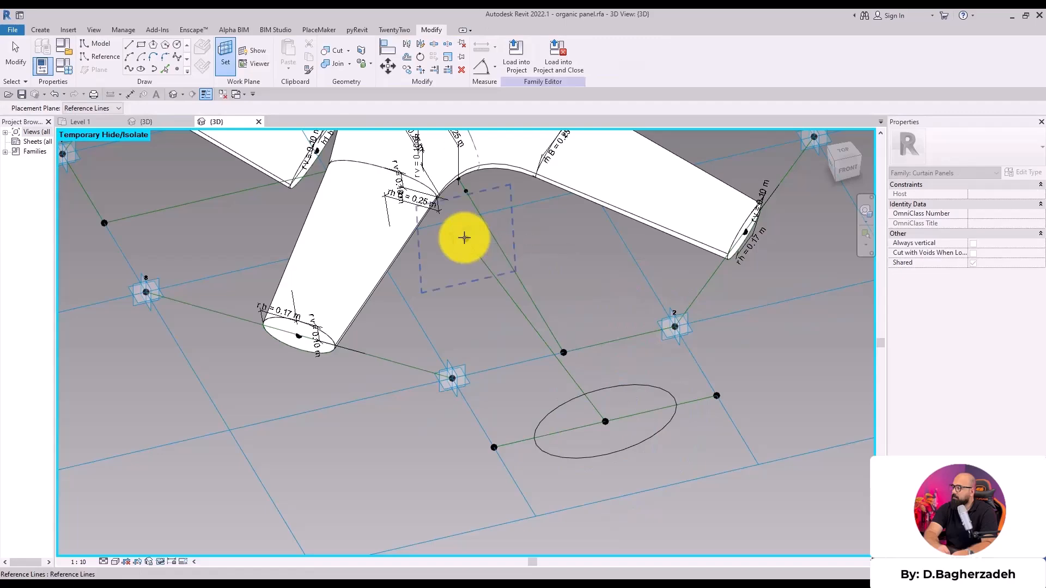
- Draw an ellipse with radii of about 0.28 m and 0.14 m centered on the offset reference point's vertical work plane
key(l)
key(i)
click(466, 239)
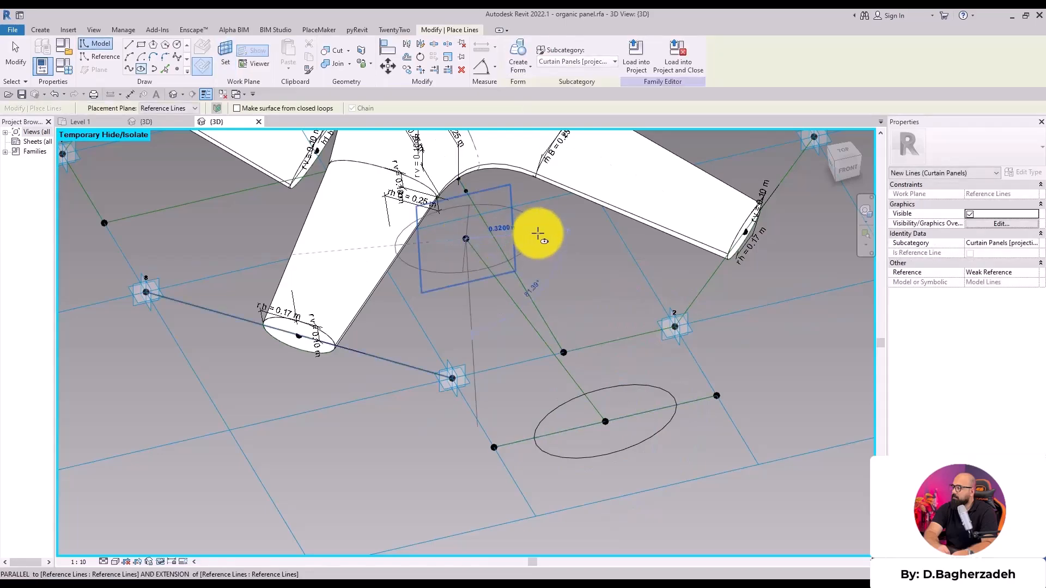
click(525, 228)
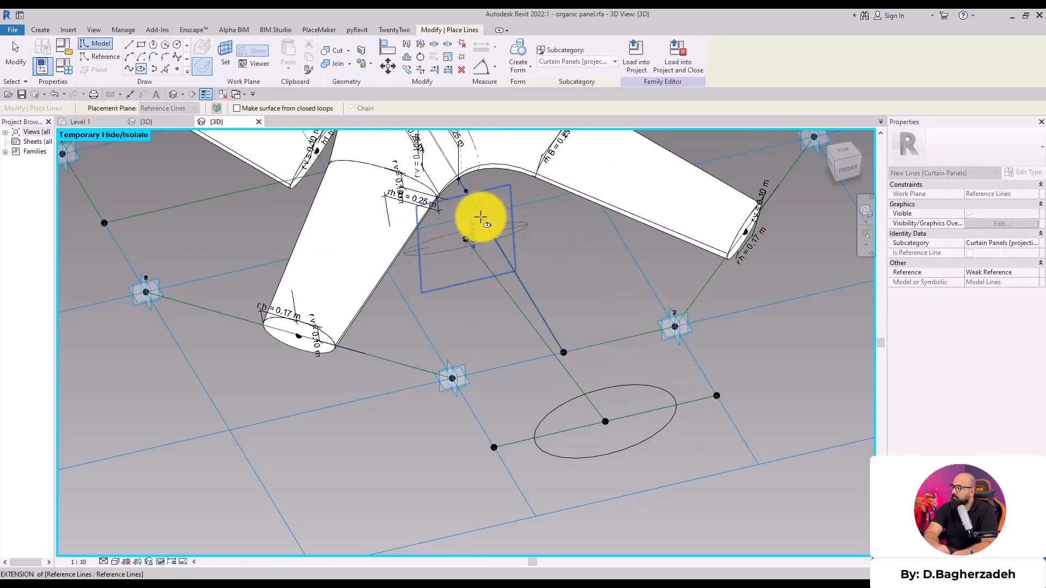
click(469, 208)
key(Escape)
key(Escape)
- Convert both new ellipses, at the outer midpoint and at the offset point, into reference lines
shift+middle_drag(439, 423, 390, 420)
scroll(525, 311, up, 1)
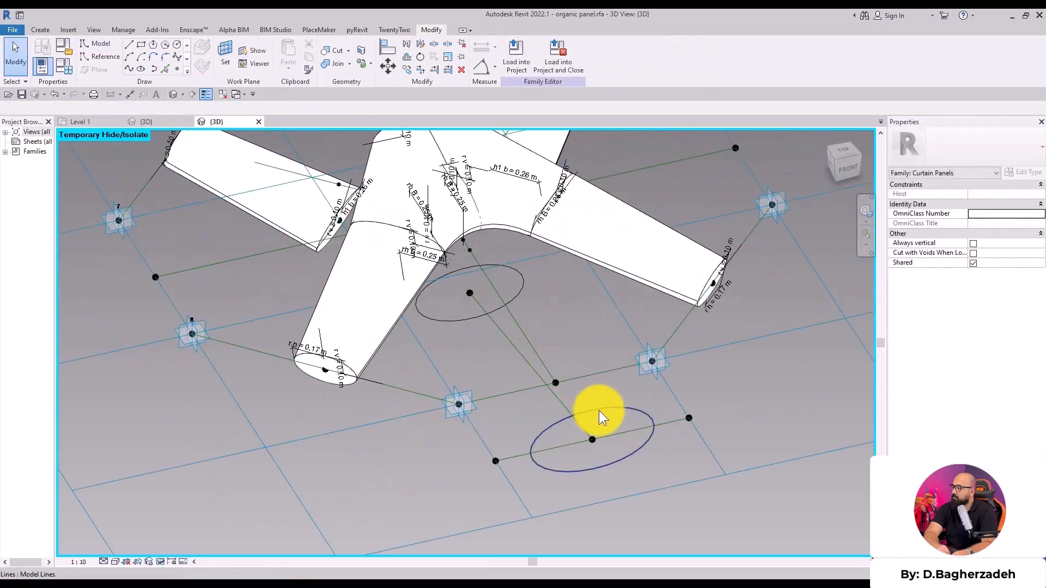
click(599, 410)
ctrl+click(551, 277)
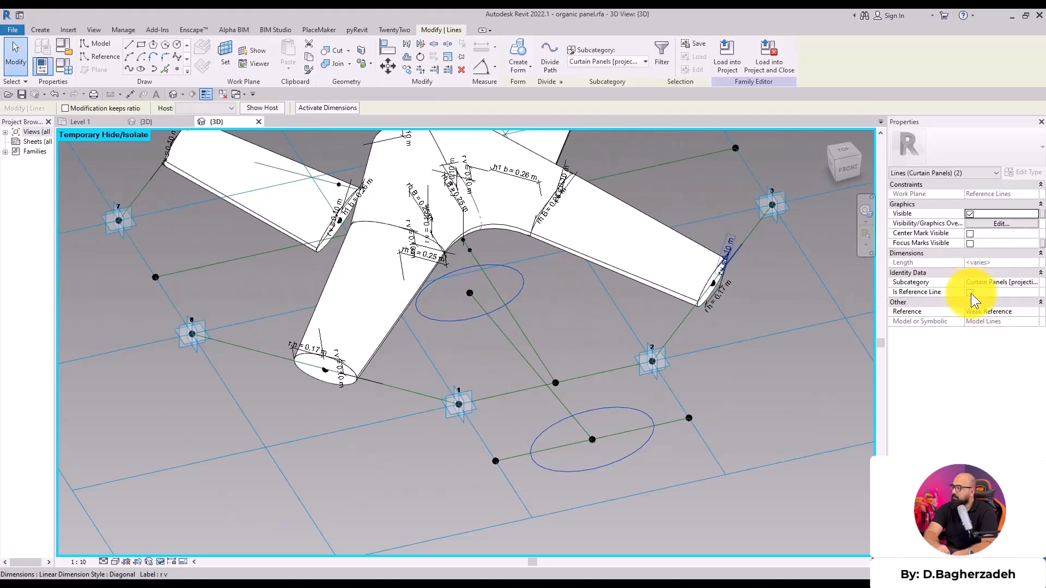
click(635, 395)
- Make the temporary horizontal and vertical radius dimensions of both new ellipses permanent
click(649, 426)
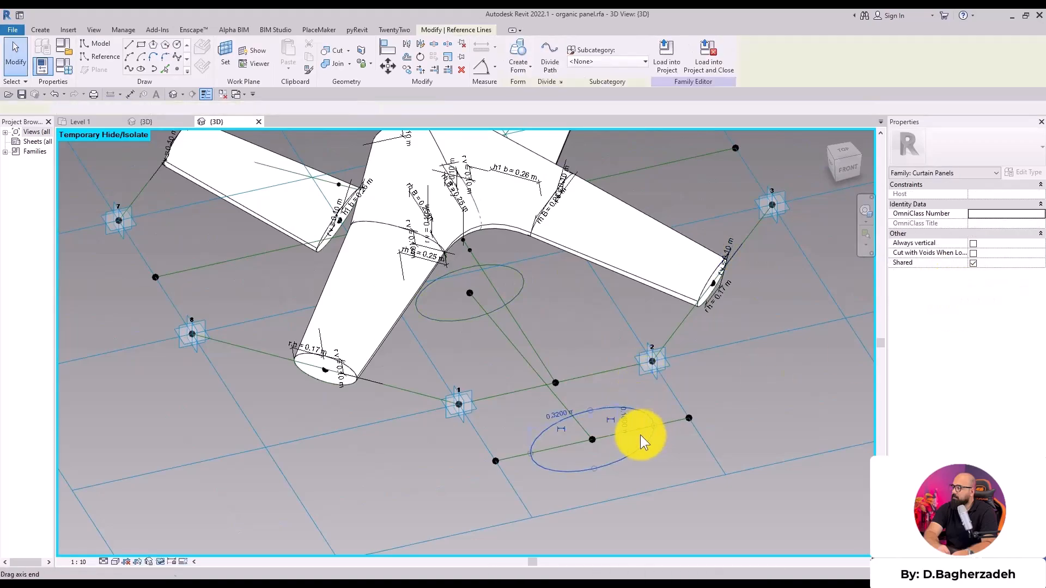
scroll(632, 424, up, 2)
middle_drag(587, 362, 607, 455)
click(478, 292)
click(486, 283)
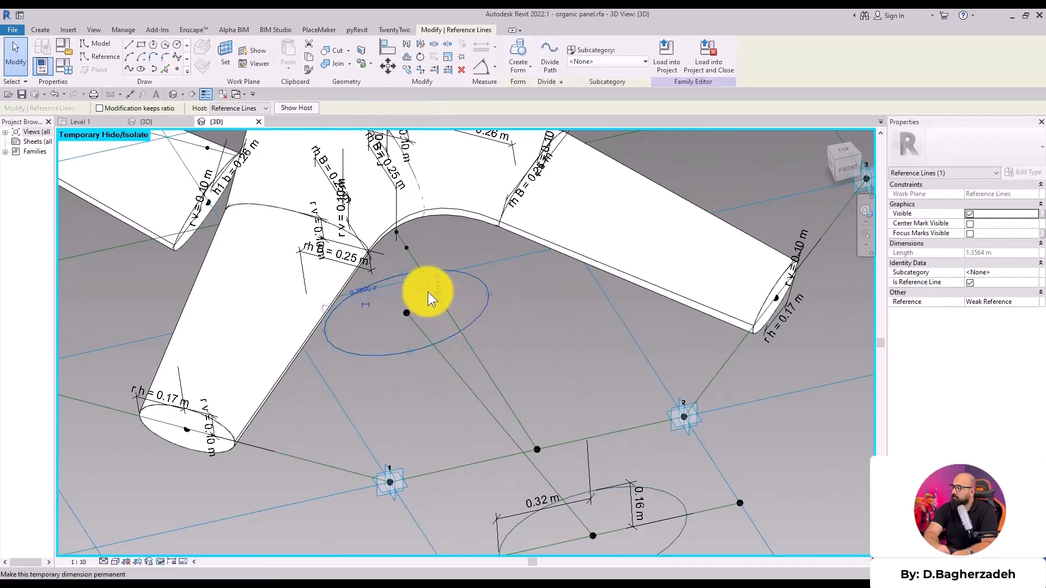
click(364, 305)
click(426, 286)
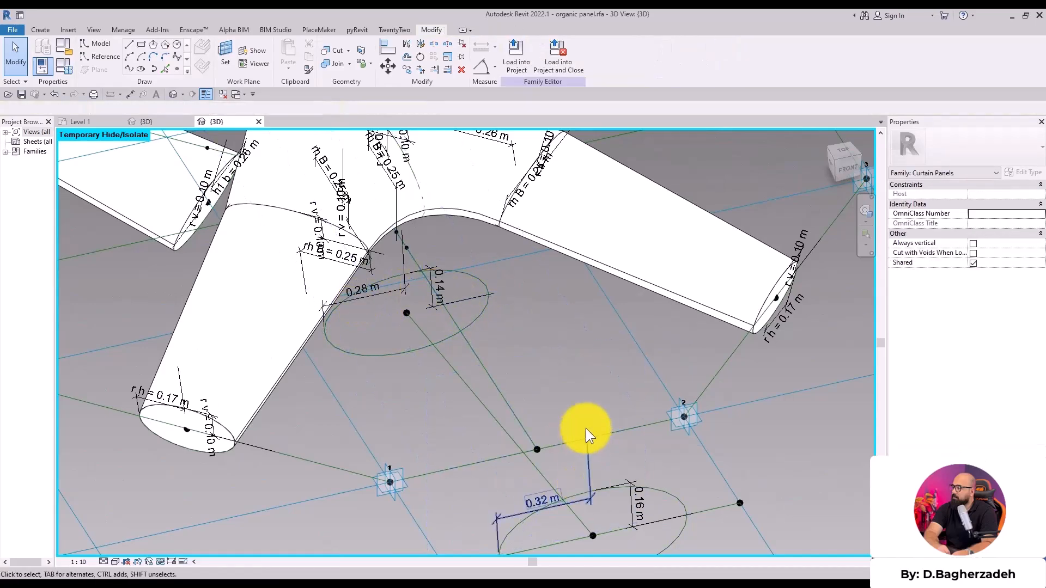
- Label the vertical radius dimensions of both new ellipses with the r v parameter
middle_drag(629, 507, 603, 435)
click(606, 433)
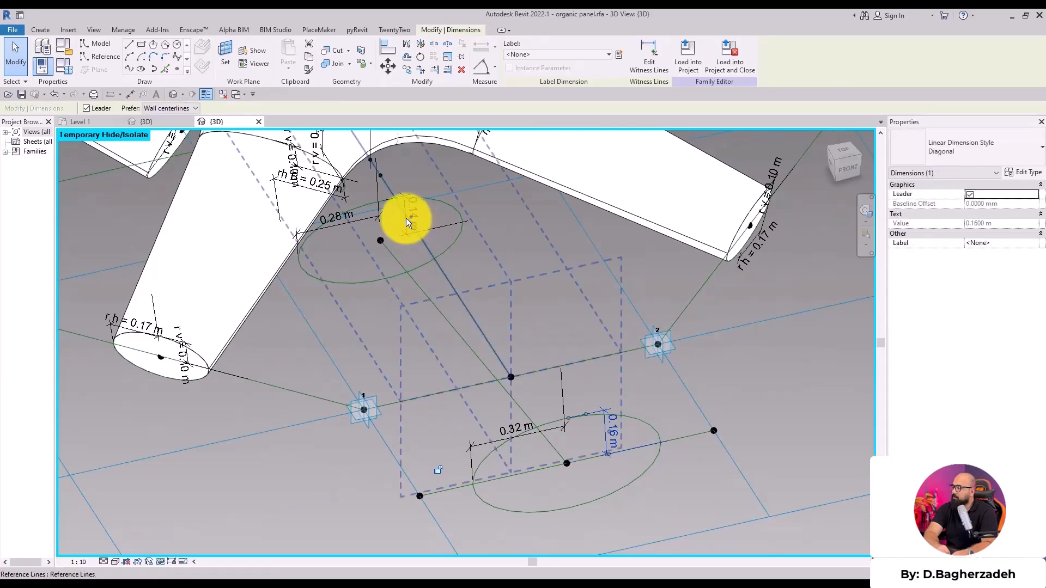
ctrl+click(406, 218)
click(423, 220)
click(411, 202)
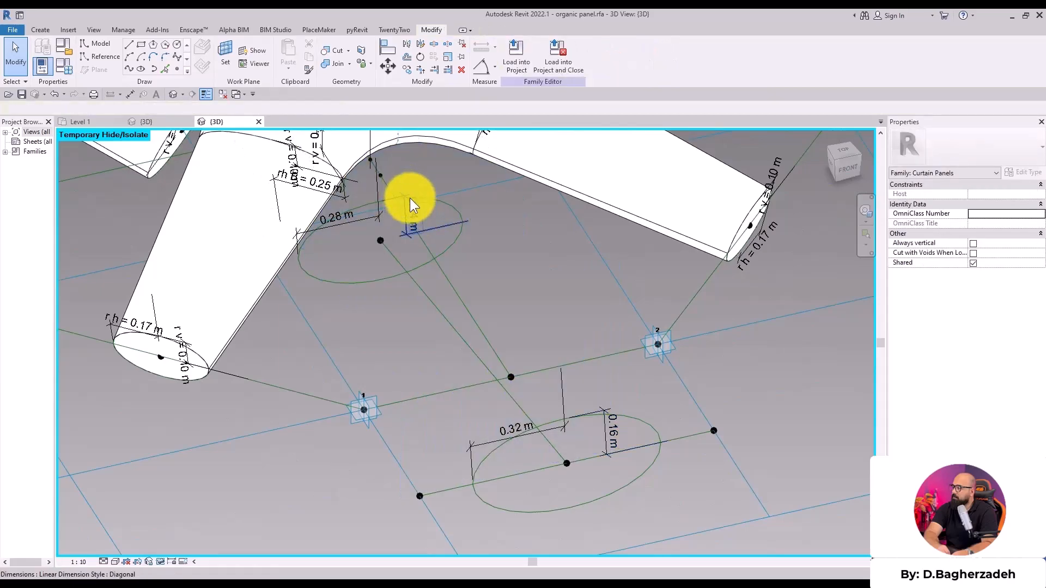
ctrl+click(610, 429)
click(564, 56)
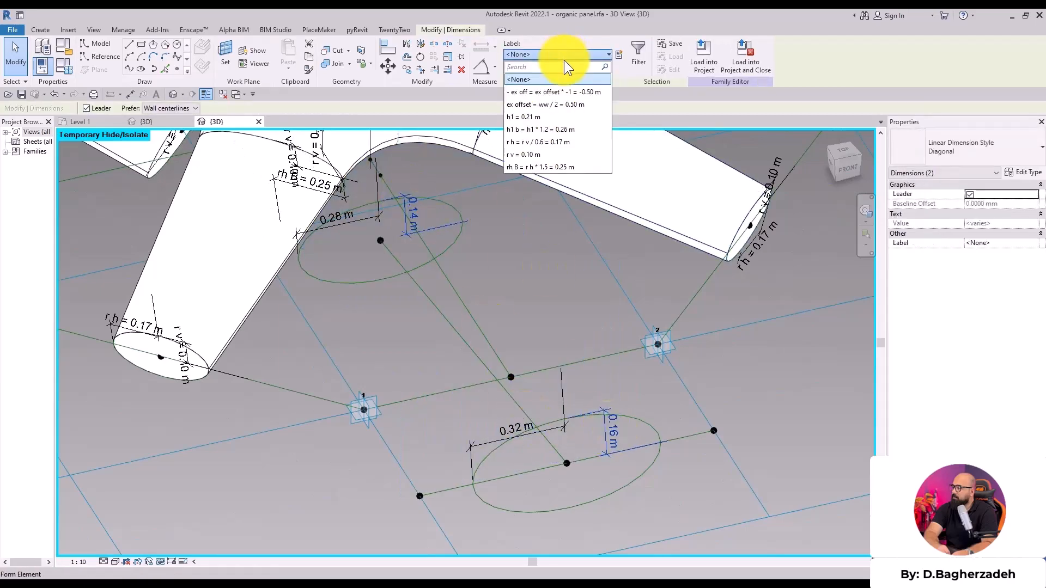
click(550, 155)
- Label the outer ellipse's horizontal radius with r h and the inner ellipse's horizontal radius with rh B
shift+middle_drag(537, 285, 362, 342)
scroll(577, 296, up, 5)
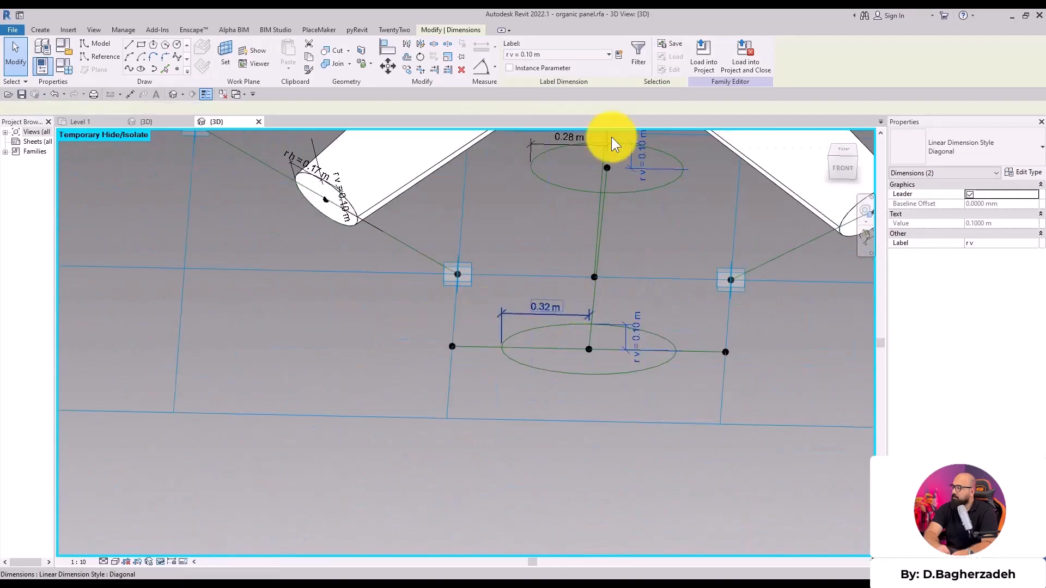
click(545, 313)
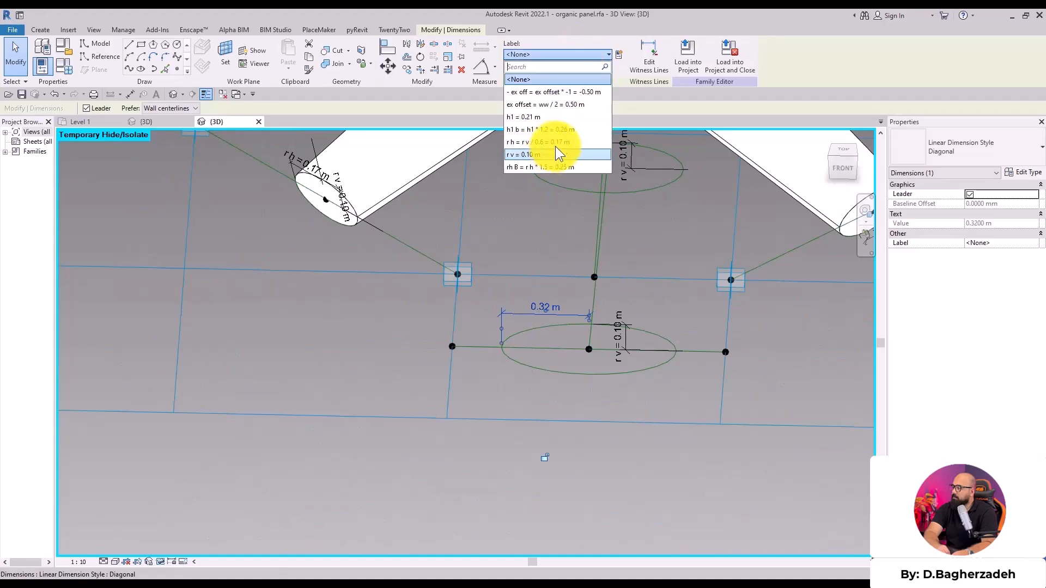
click(540, 142)
scroll(569, 184, up, 4)
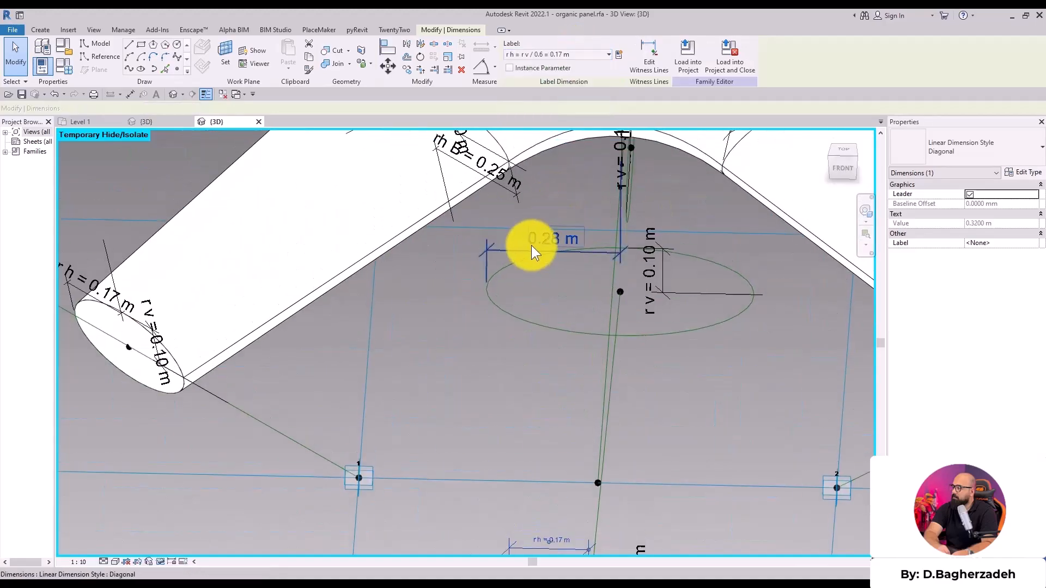
click(548, 54)
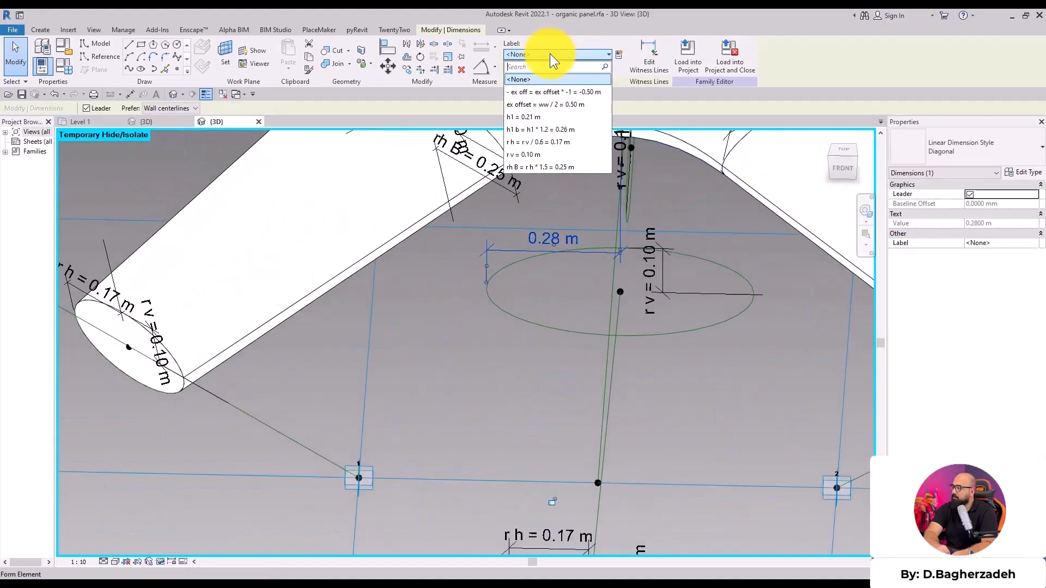
click(554, 167)
- Create a solid form between the outer and inner ellipses beyond adaptive points 1 and 2
scroll(458, 348, down, 3)
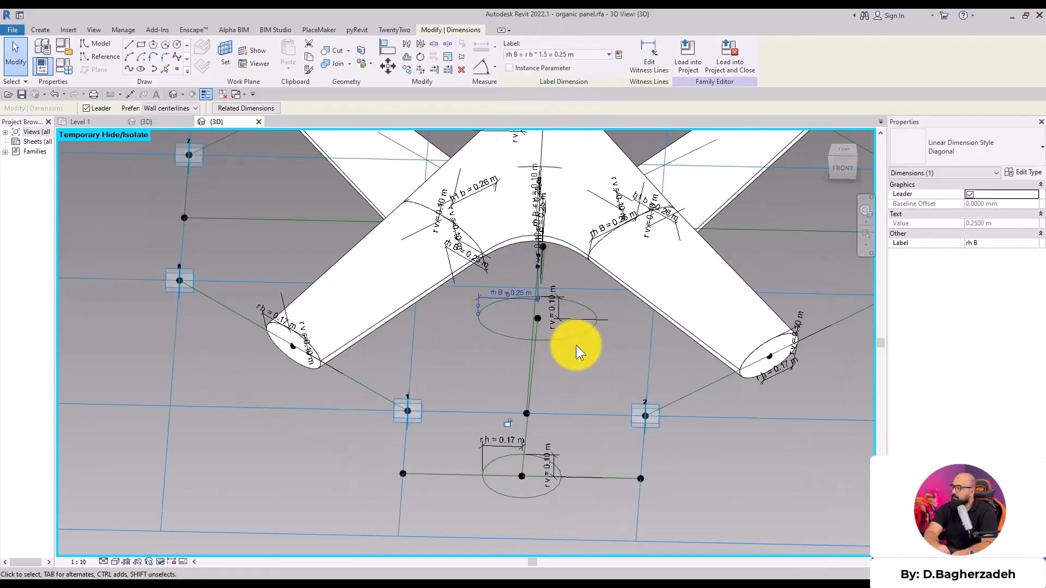
ctrl+click(559, 474)
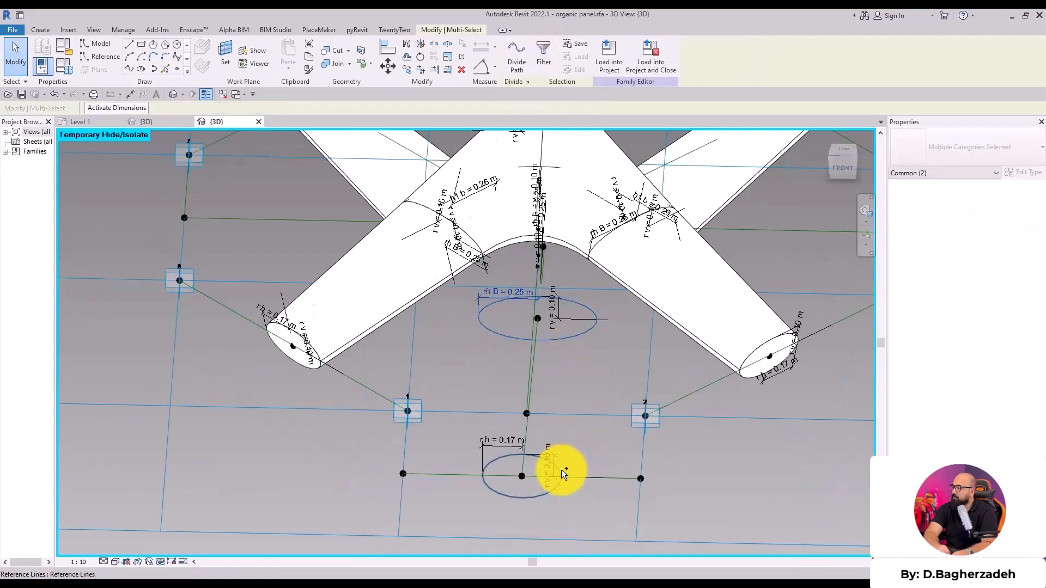
click(576, 335)
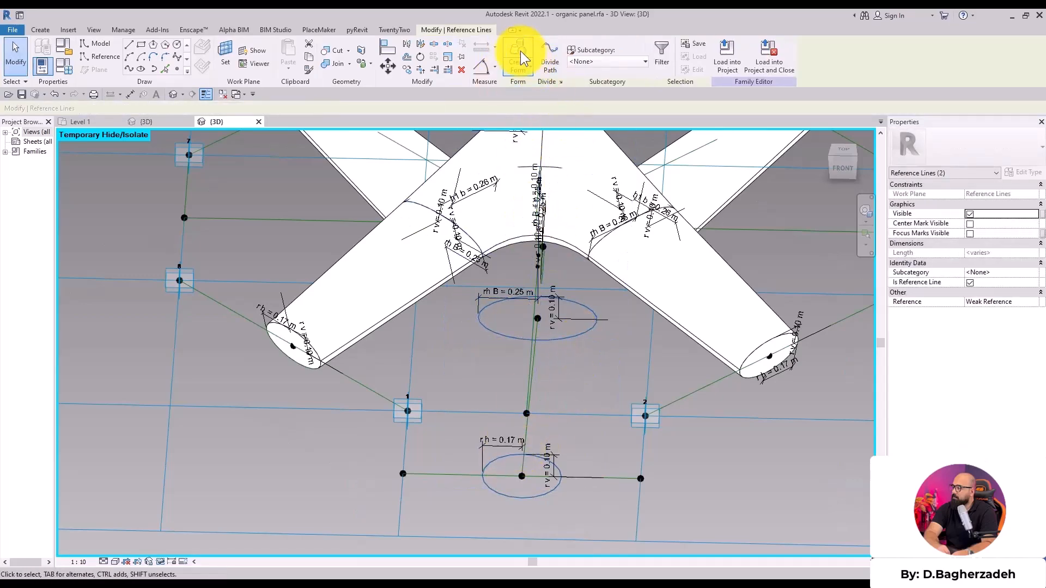
click(527, 64)
- Reset the temporary hide/isolate to bring back the whole panel, and bring the hub's underside into view
click(164, 558)
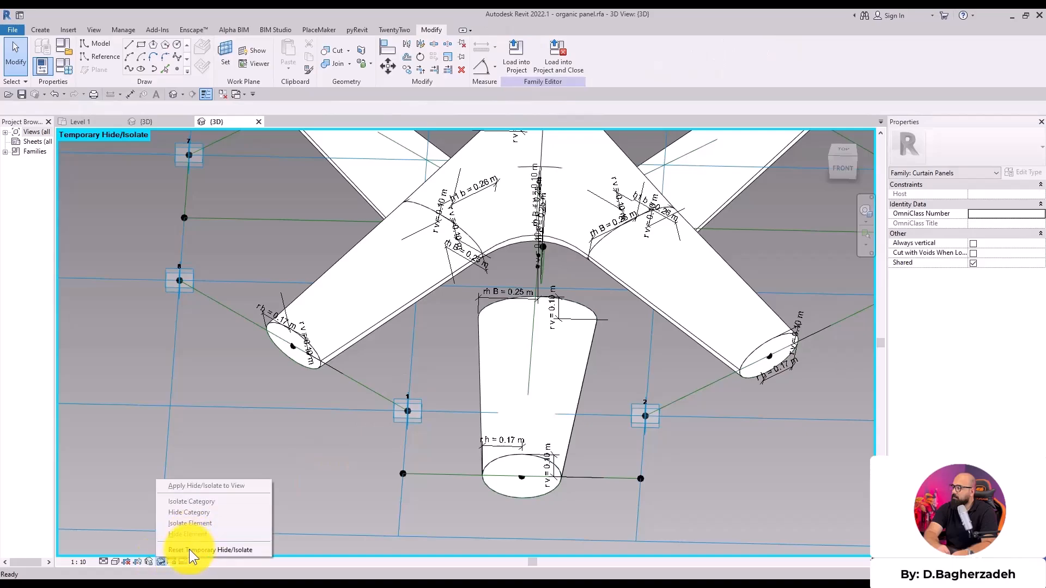
click(210, 549)
shift+middle_drag(253, 414, 393, 345)
scroll(369, 338, up, 5)
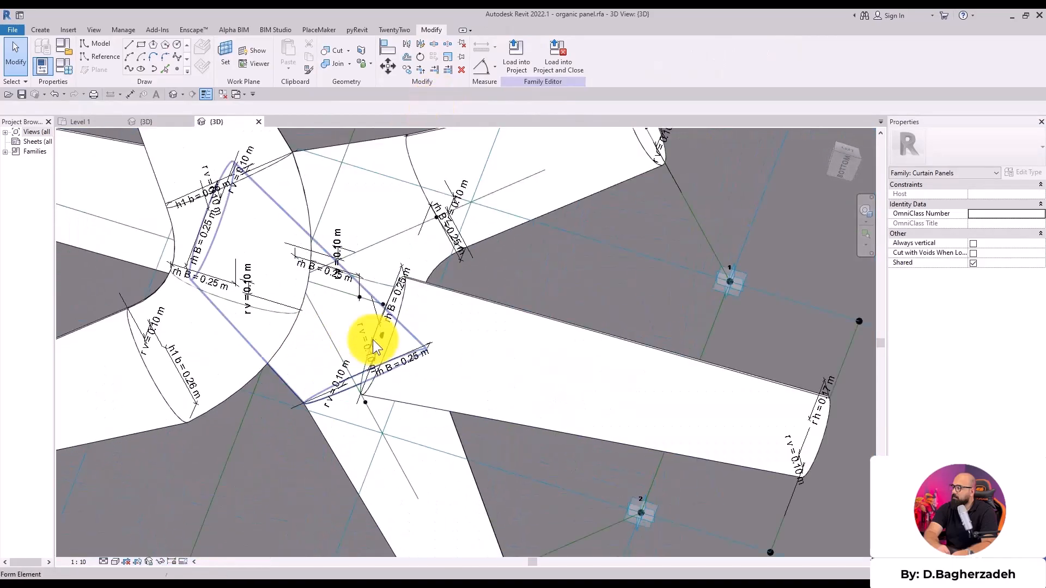
middle_drag(591, 302, 621, 304)
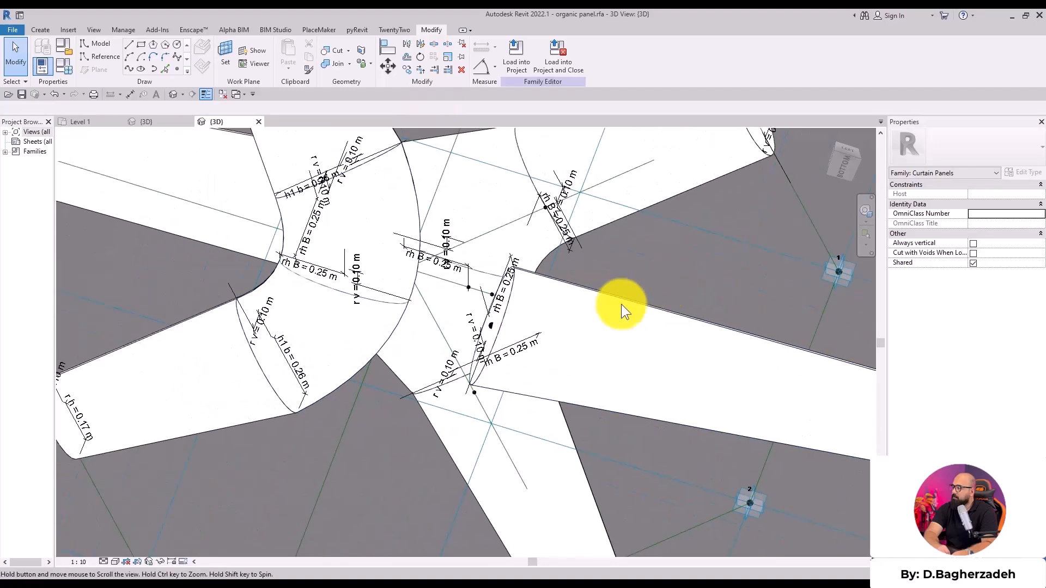
click(509, 304)
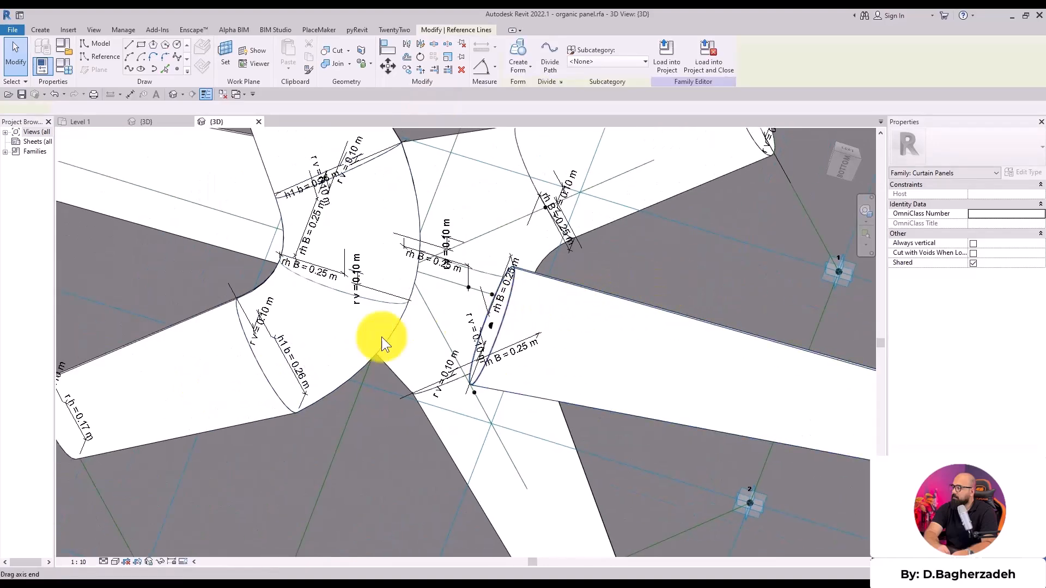
ctrl+click(272, 380)
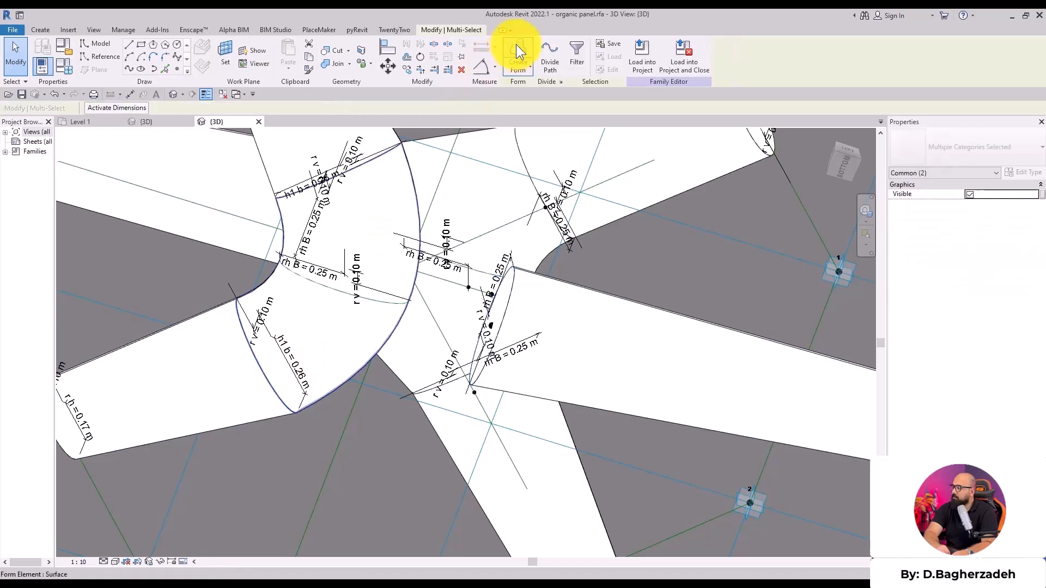
key(Escape)
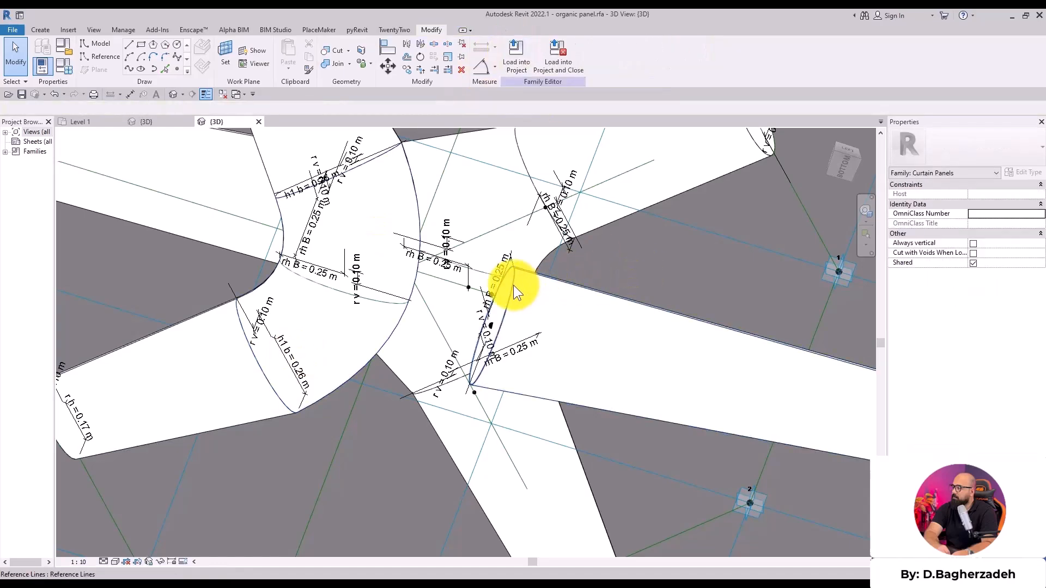
- Create a form between the new arm's inner ellipse and the inner ellipse of the arm between adaptive points 4 and 5
click(258, 369)
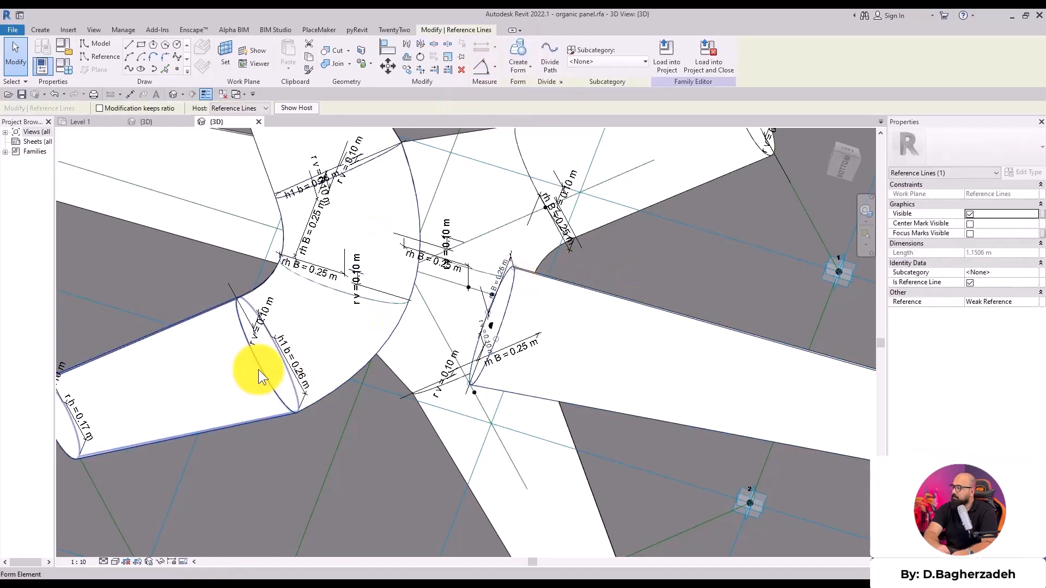
ctrl+click(258, 369)
click(520, 48)
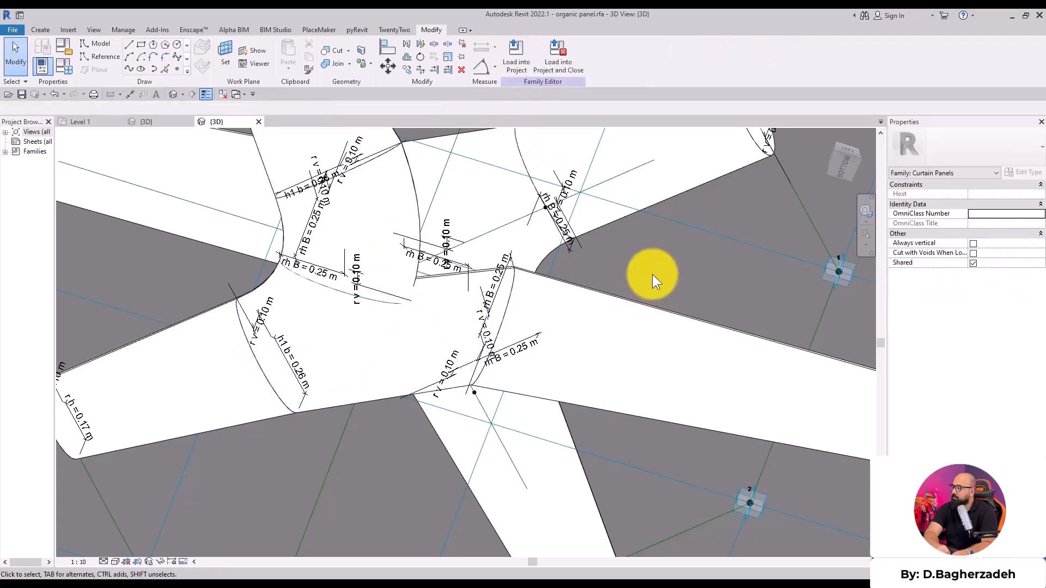
- Create a form between the new arm's inner ellipse and the inner ellipse of the arm between adaptive points 6 and 7
middle_drag(634, 265, 678, 358)
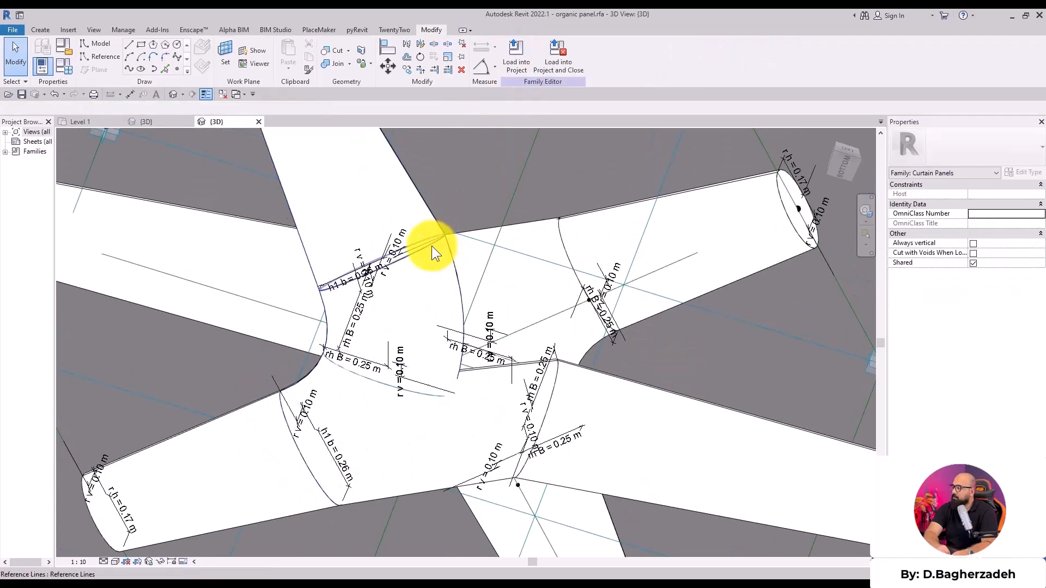
click(551, 385)
ctrl+click(554, 387)
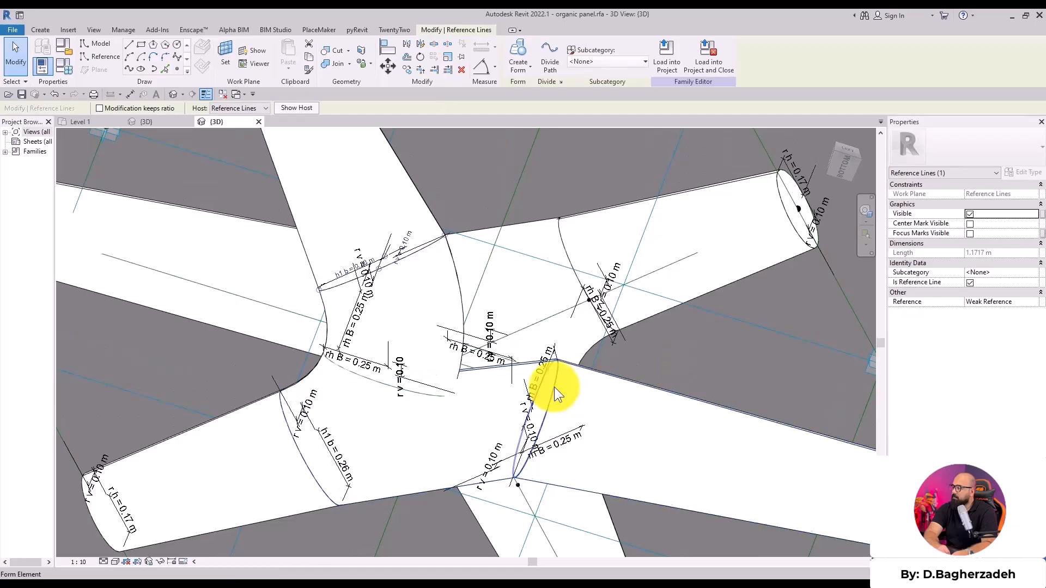
click(520, 52)
- Open the Family Types parameters and place the dialog beside the panel, with all its arms viewed from above
scroll(718, 326, down, 4)
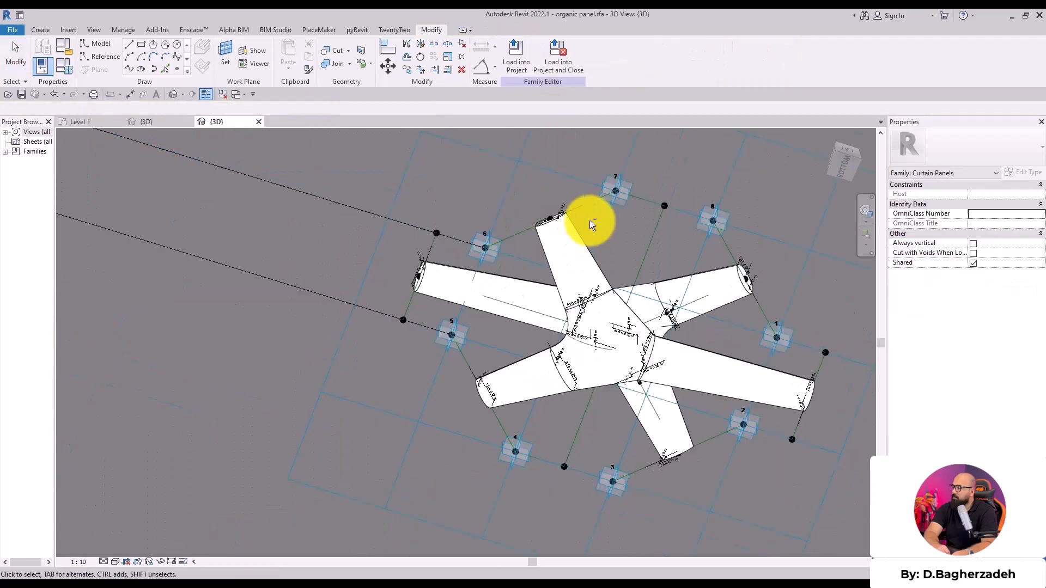
shift+middle_drag(593, 215, 467, 574)
shift+middle_drag(616, 283, 561, 299)
scroll(548, 297, up, 3)
scroll(546, 291, down, 1)
scroll(441, 319, down, 1)
middle_drag(441, 319, 370, 293)
key(f)
key(t)
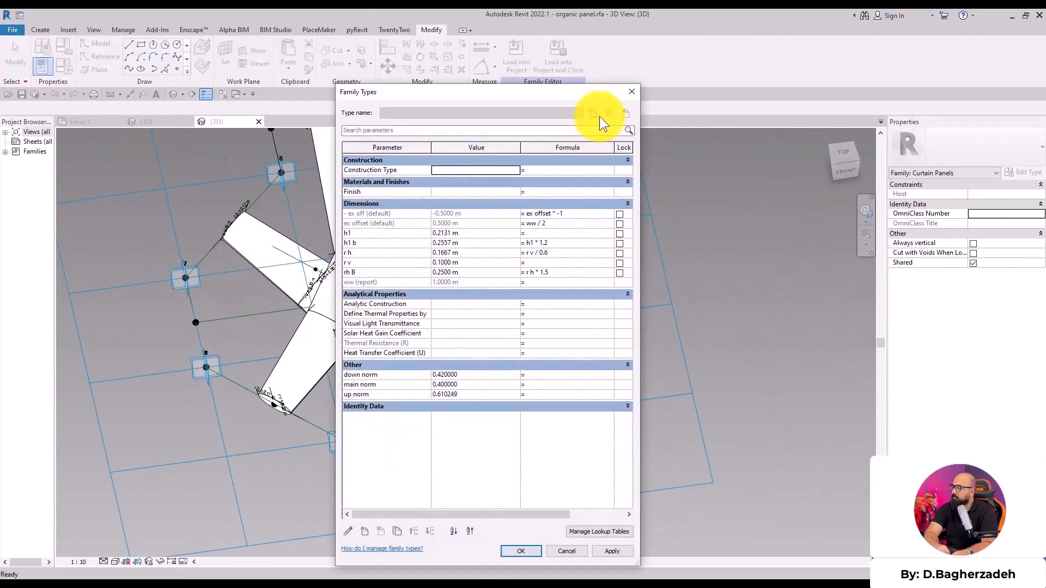
drag(548, 97, 774, 60)
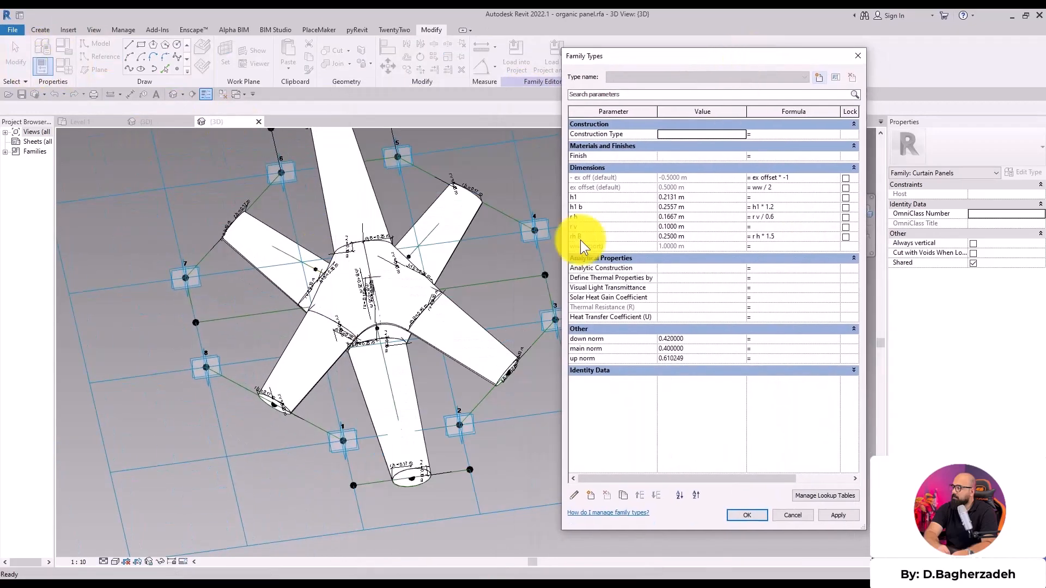
- Flex the panel by applying 0.15 m to the r v parameter and restoring it to 0.1 m
click(701, 225)
text(.)
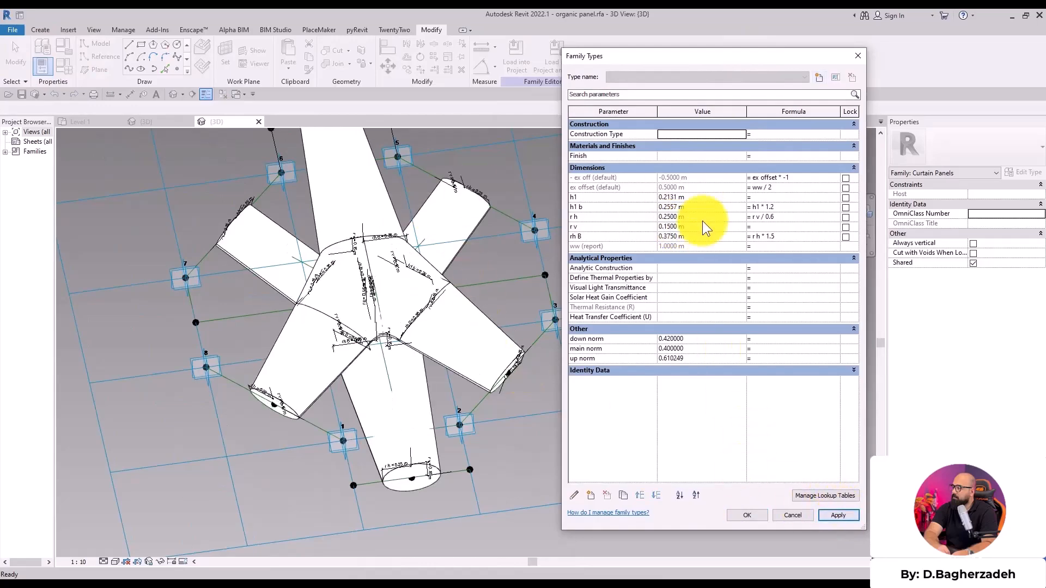
text(.1)
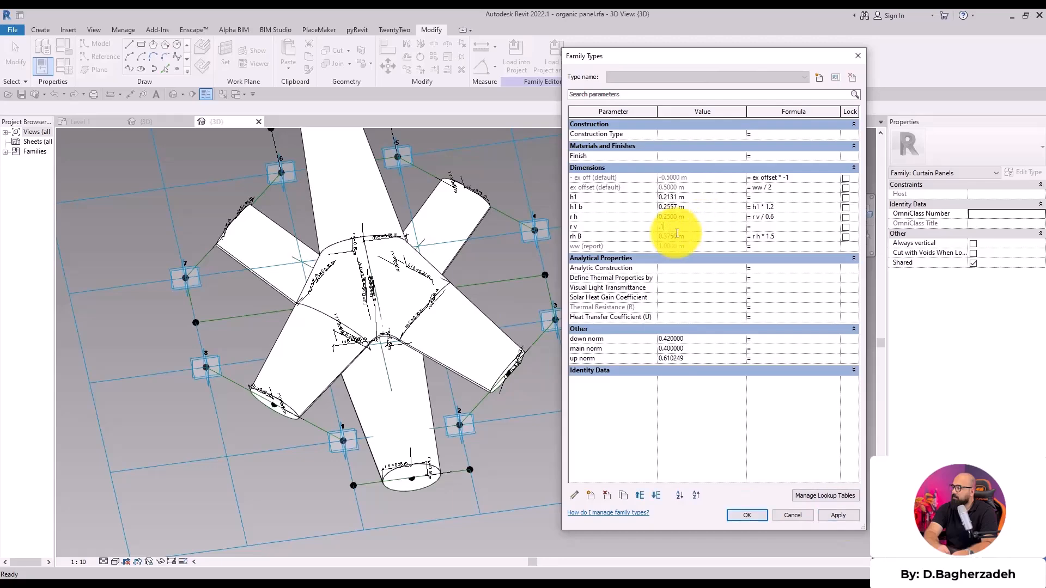
click(849, 515)
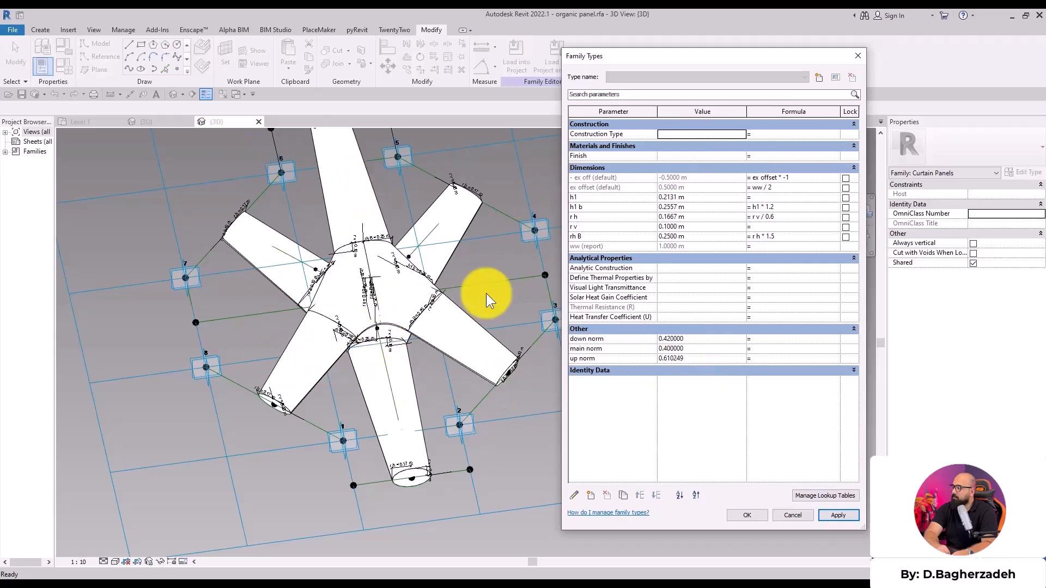
- Set the main norm parameter to 0.35 and apply it to the family
click(704, 351)
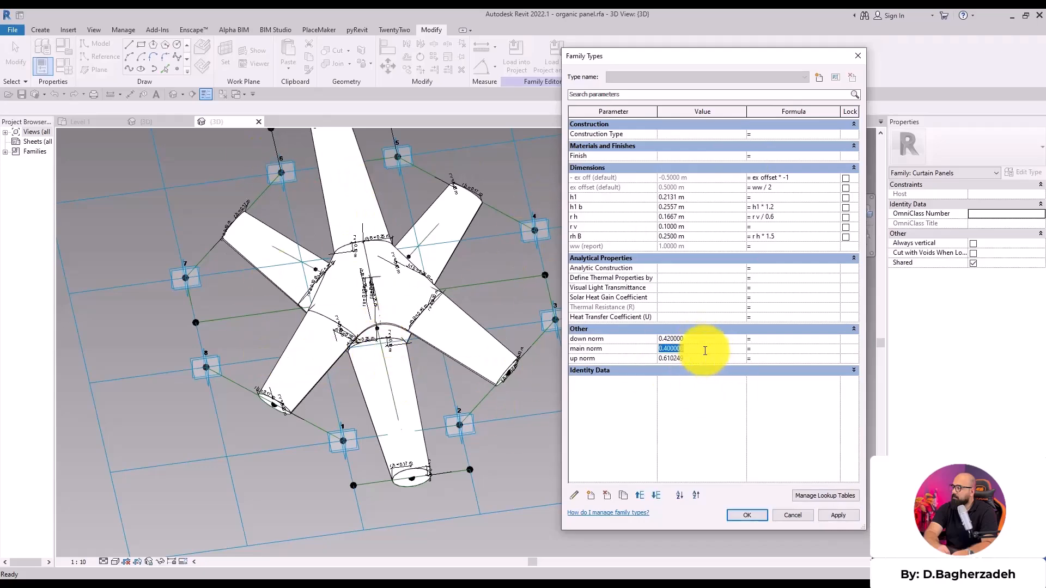
text(.35)
click(838, 515)
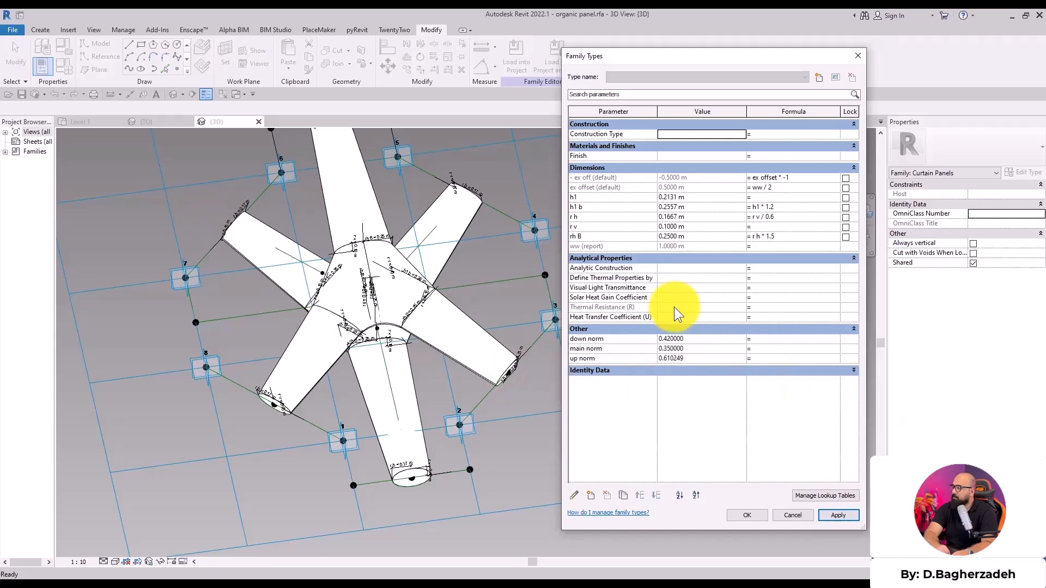
- Set the up norm parameter to 0.7 and accept the family parameters
click(721, 357)
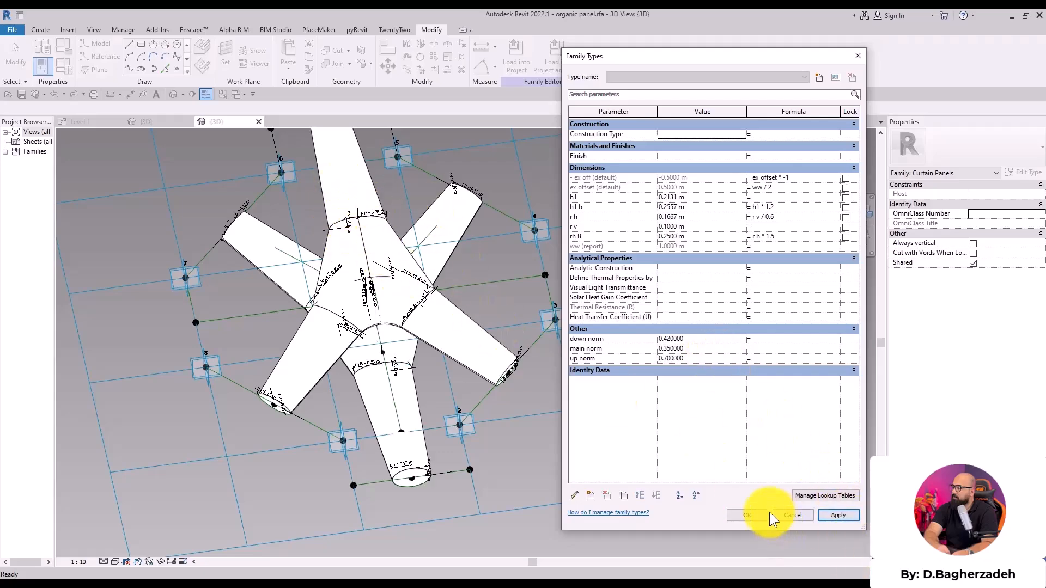
click(747, 517)
- Examine the hub forms and the reference line through the panel's centre from above and at an angle
shift+middle_drag(395, 273, 434, 277)
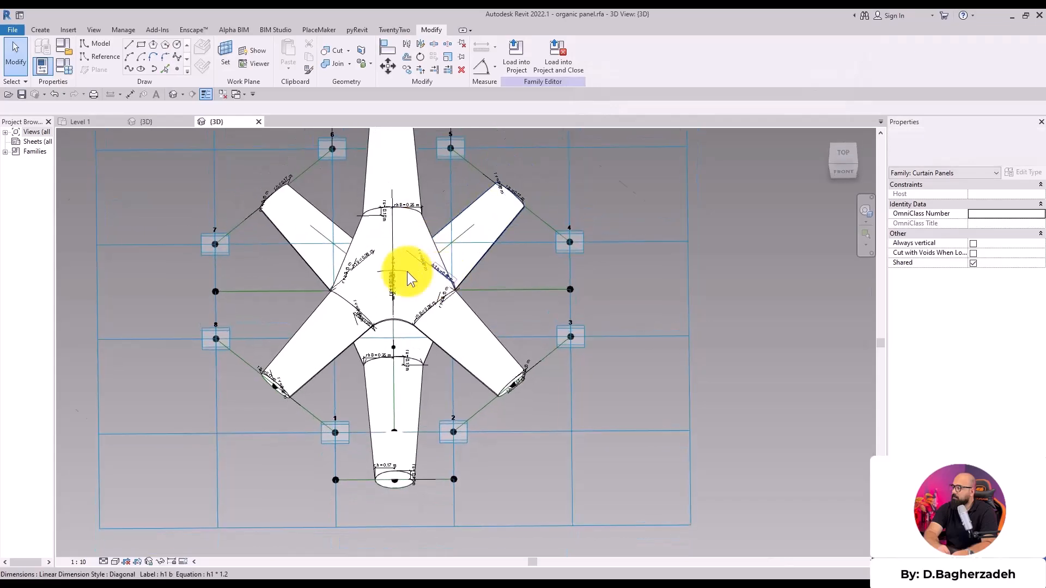
scroll(435, 277, up, 3)
click(297, 254)
click(380, 284)
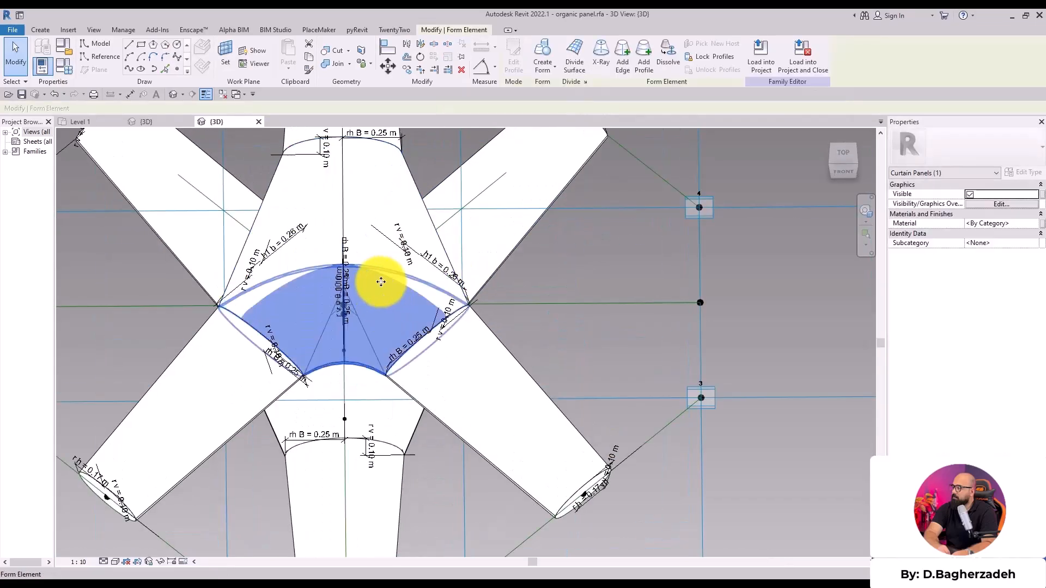
click(601, 305)
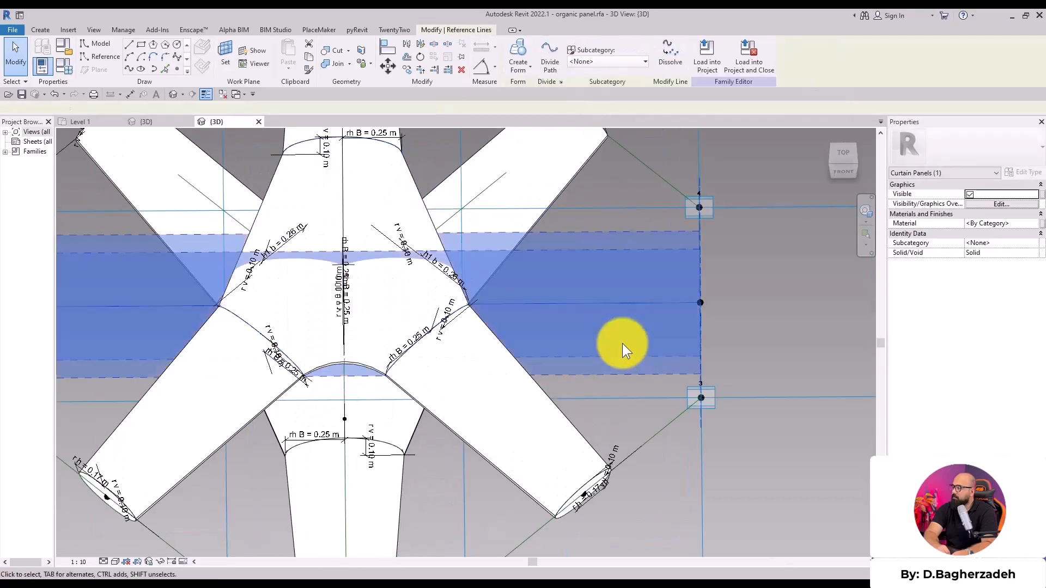
click(621, 342)
scroll(578, 321, down, 3)
shift+middle_drag(547, 321, 518, 264)
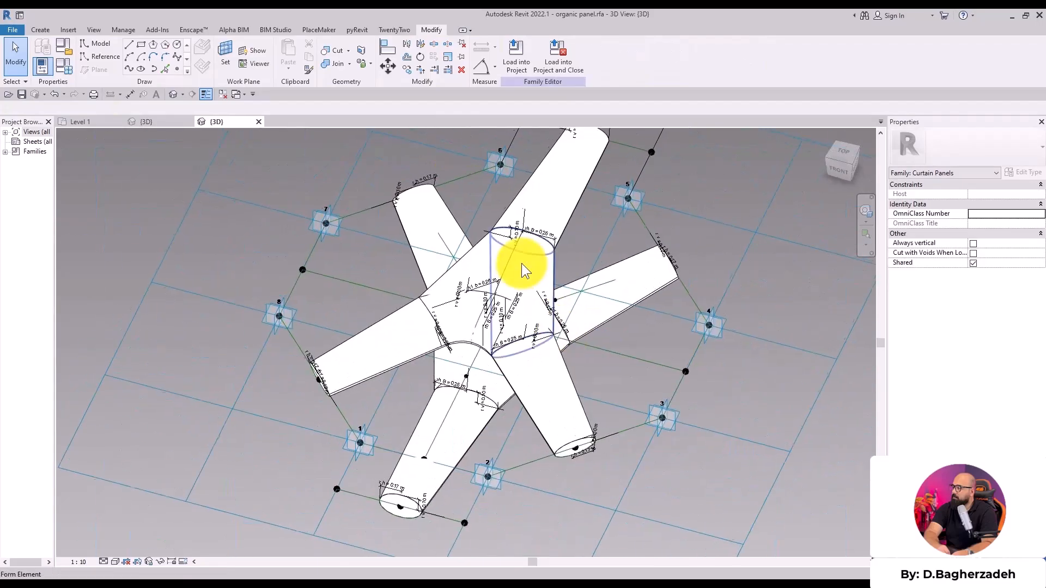
scroll(600, 448, down, 3)
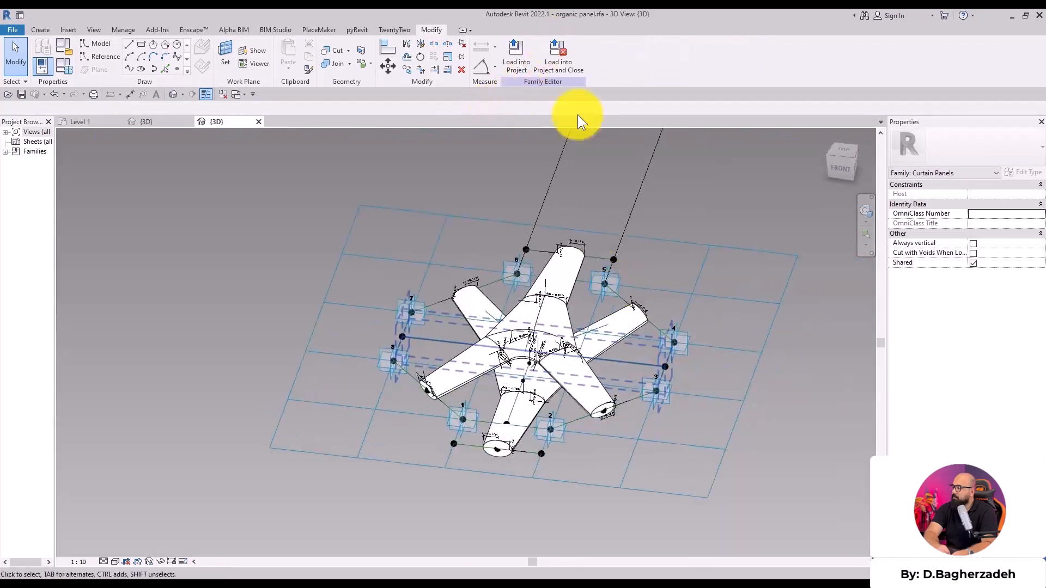
- Load the organic panel family into Project1 and open the cylindrical mass for in-place editing in the 3D view
click(521, 55)
click(446, 269)
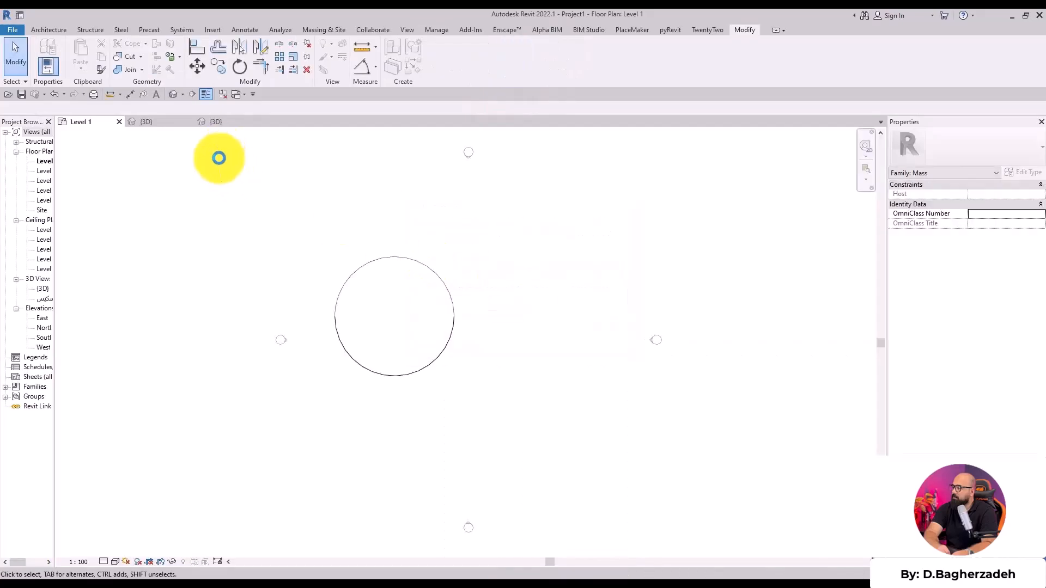
click(169, 96)
scroll(508, 288, down, 5)
double_click(522, 270)
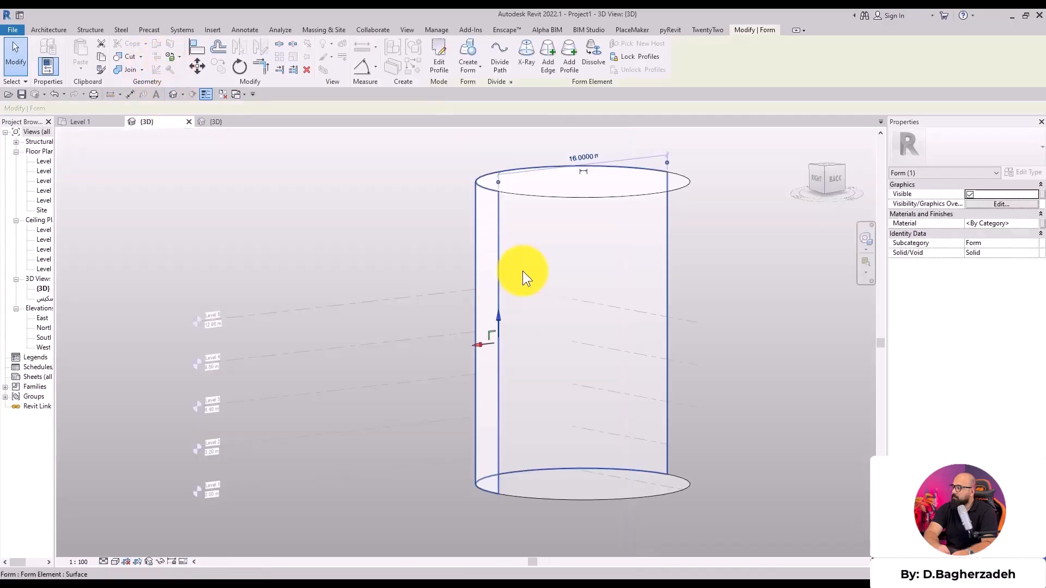
- Set the mass view's visual style to Shaded
shift+middle_drag(771, 416, 612, 425)
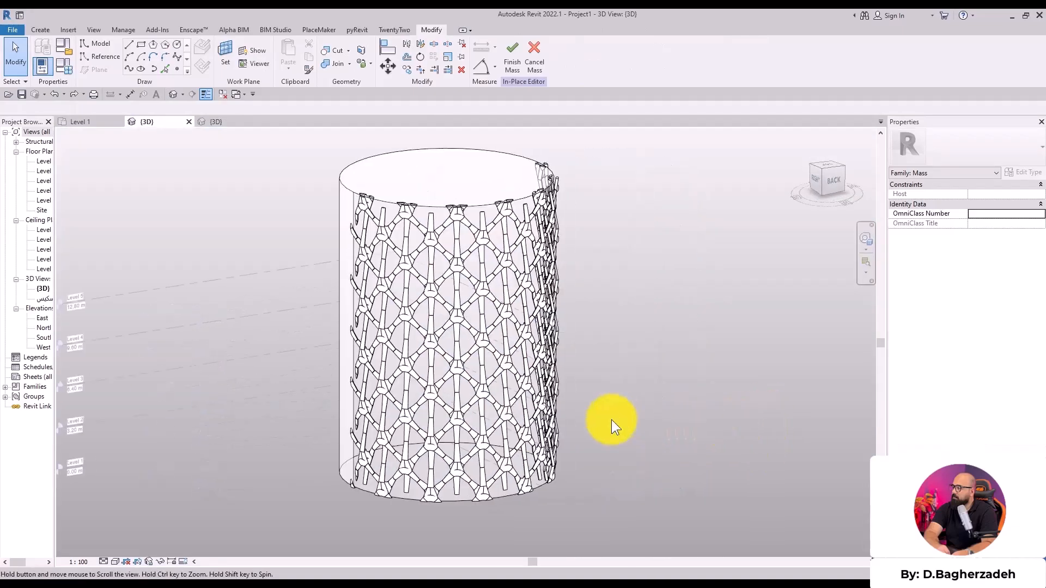
click(120, 557)
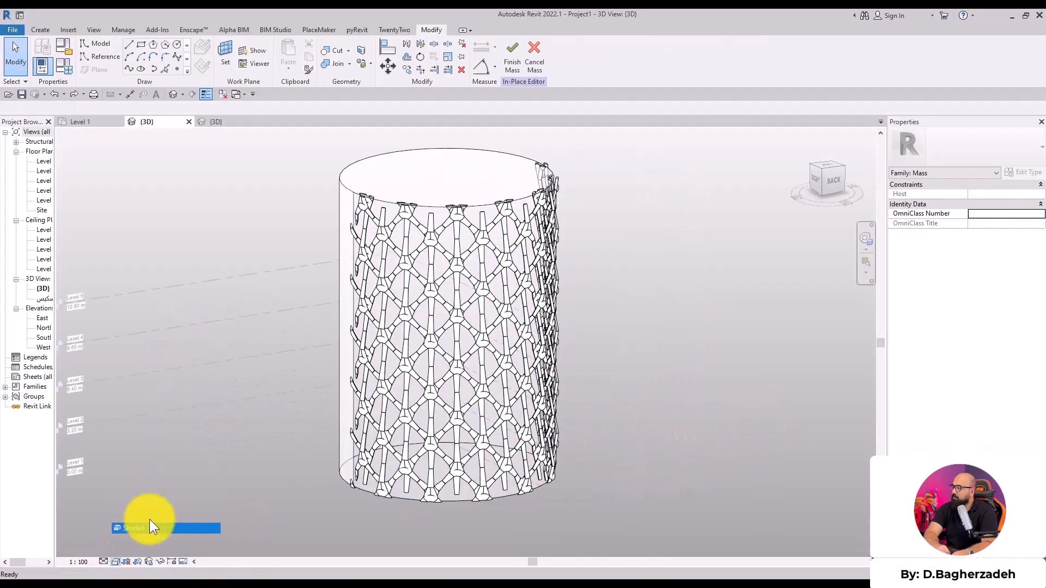
click(135, 528)
- Examine the thickness and curvature of the organic panels along the cylinder from above and from the side
scroll(620, 255, up, 6)
shift+middle_drag(823, 404, 826, 173)
click(623, 249)
click(826, 174)
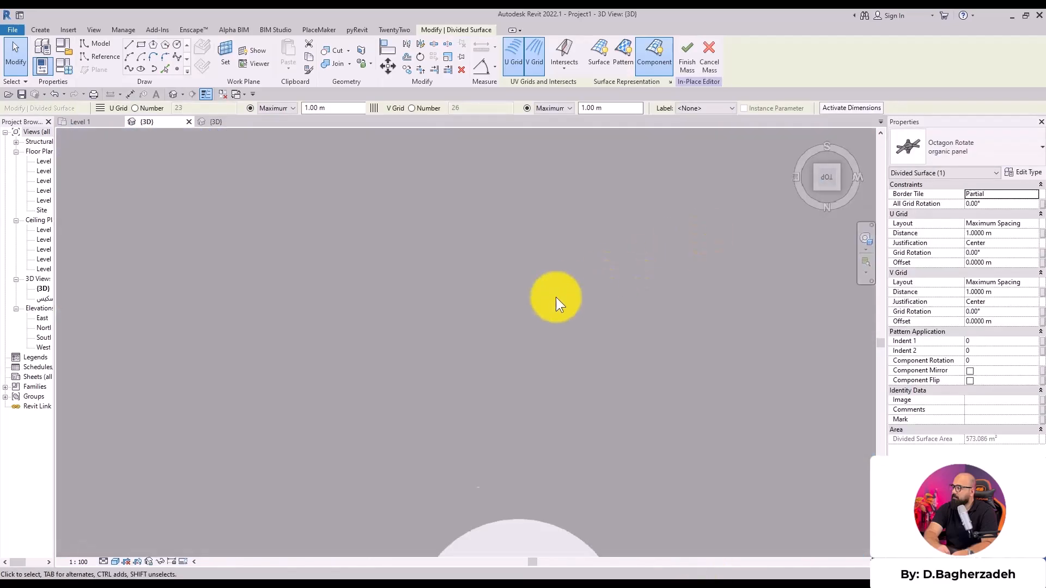
scroll(550, 412, up, 4)
shift+middle_drag(505, 341, 408, 311)
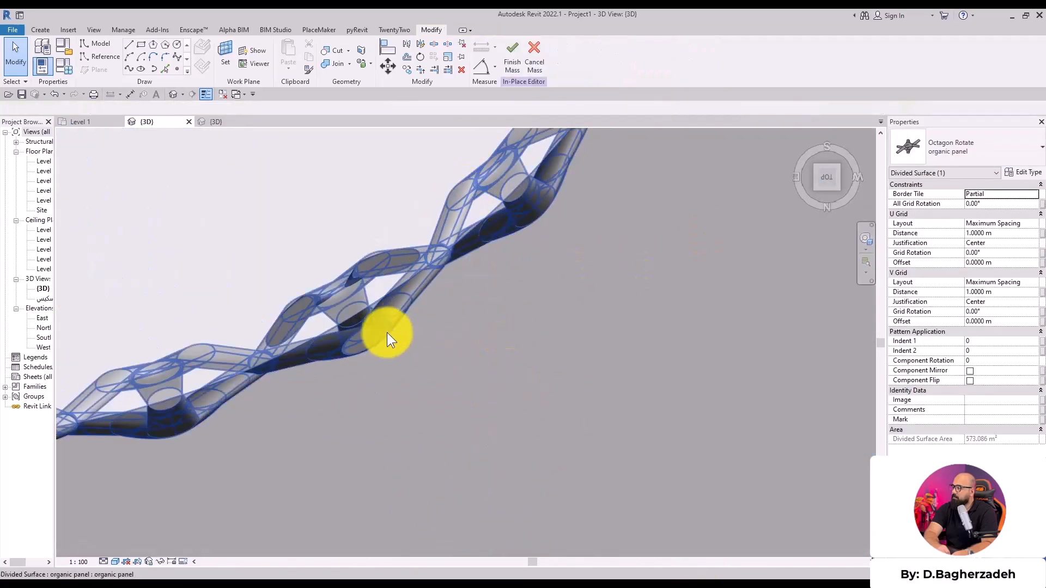
click(630, 378)
shift+middle_drag(630, 378, 598, 192)
shift+middle_drag(849, 432, 695, 355)
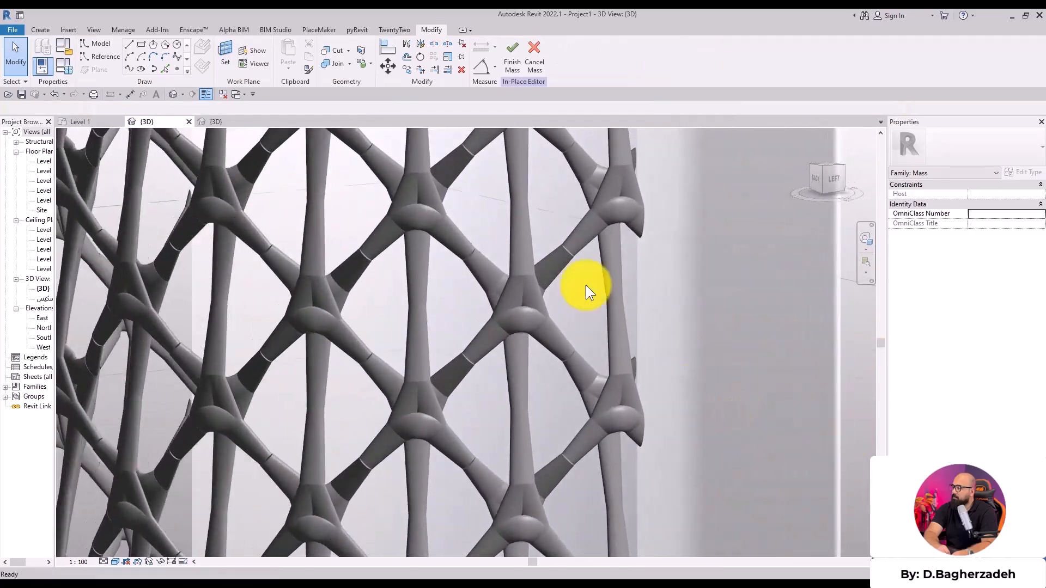
- Inspect the joints where the arms of neighbouring organic panels meet on the cylinder
scroll(469, 333, up, 4)
click(458, 307)
shift+middle_drag(484, 308, 529, 354)
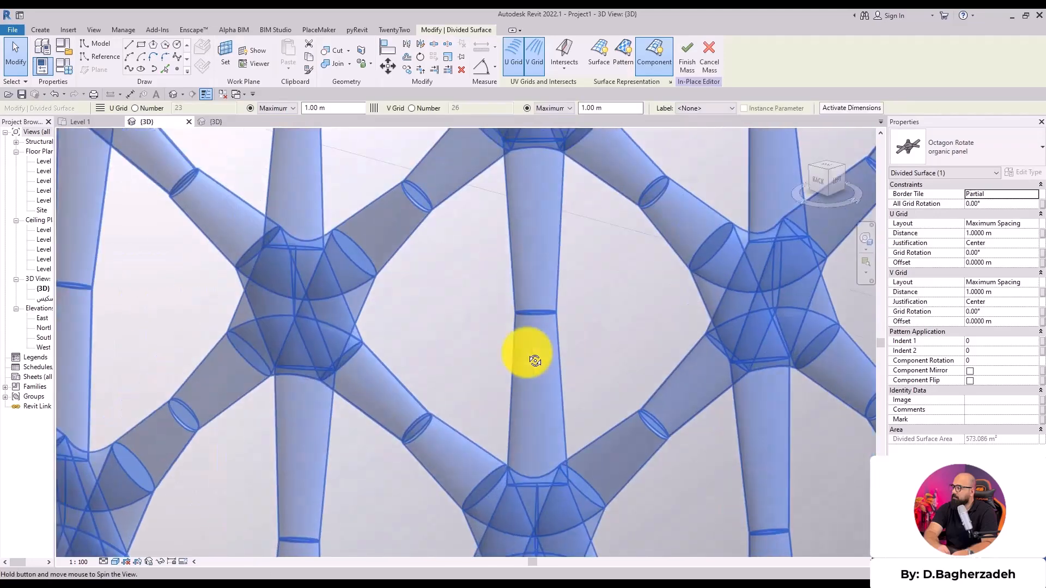
click(598, 326)
scroll(680, 403, up, 6)
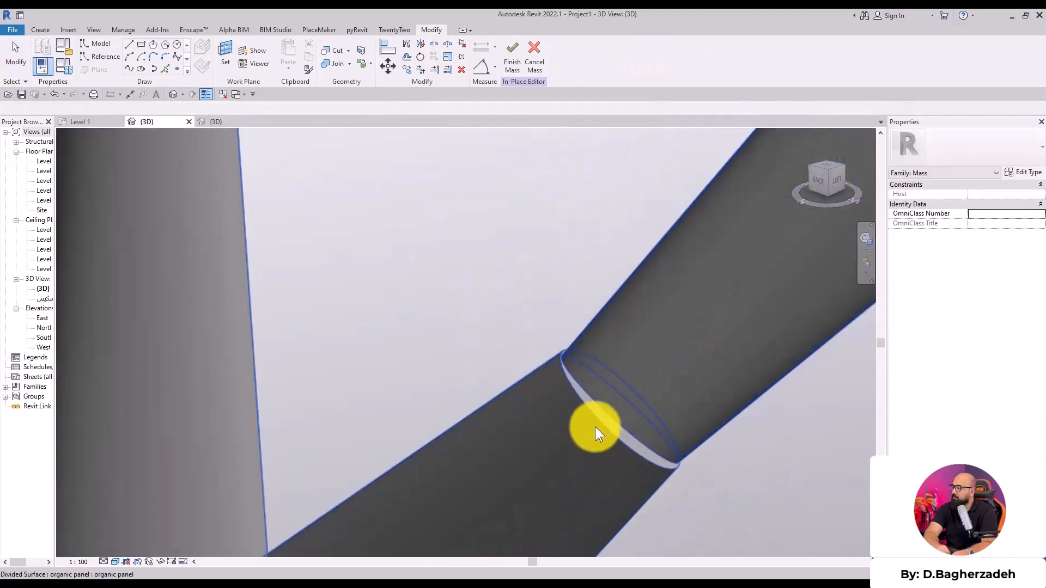
click(581, 369)
scroll(432, 264, down, 6)
click(442, 270)
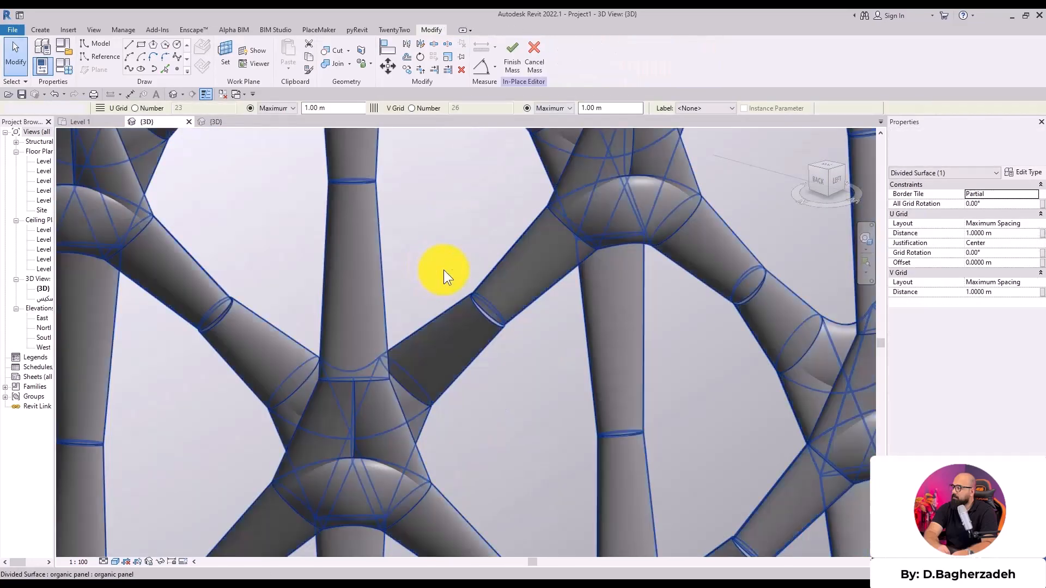
scroll(509, 368, down, 4)
shift+middle_drag(513, 355, 509, 290)
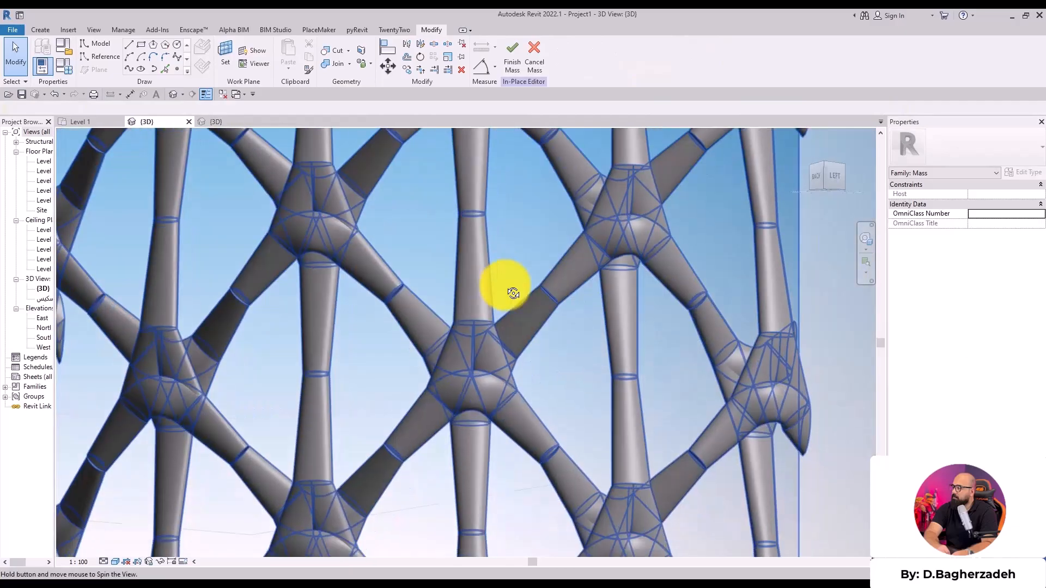
- Examine the end ellipses and radius dimensions of the arms in the organic panel family
click(236, 121)
shift+middle_drag(705, 353, 763, 384)
scroll(763, 386, up, 5)
shift+middle_drag(806, 486, 739, 547)
scroll(623, 542, down, 4)
scroll(518, 470, up, 5)
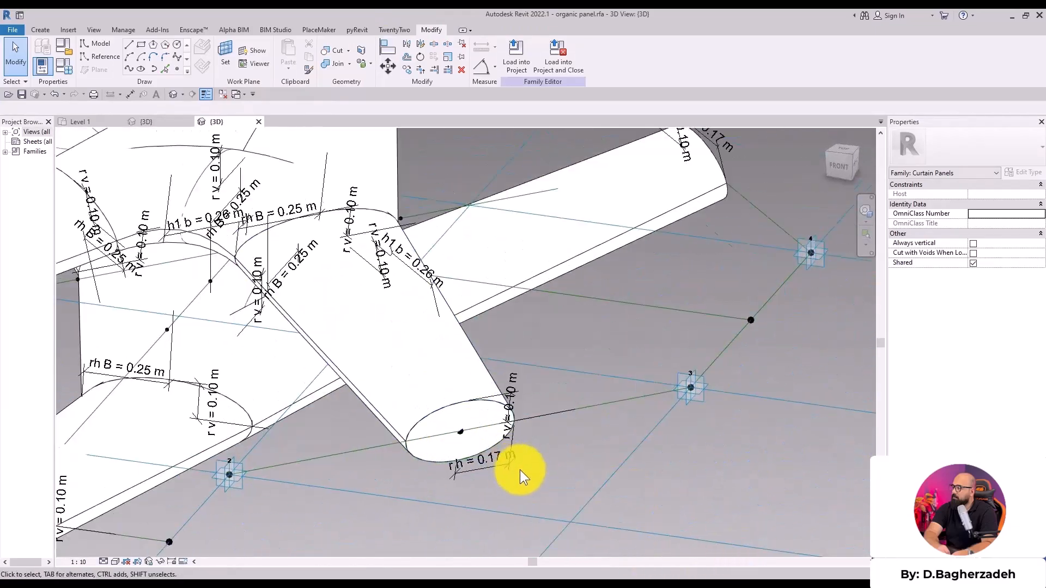
scroll(544, 428, down, 3)
scroll(539, 386, down, 4)
shift+middle_drag(180, 357, 392, 406)
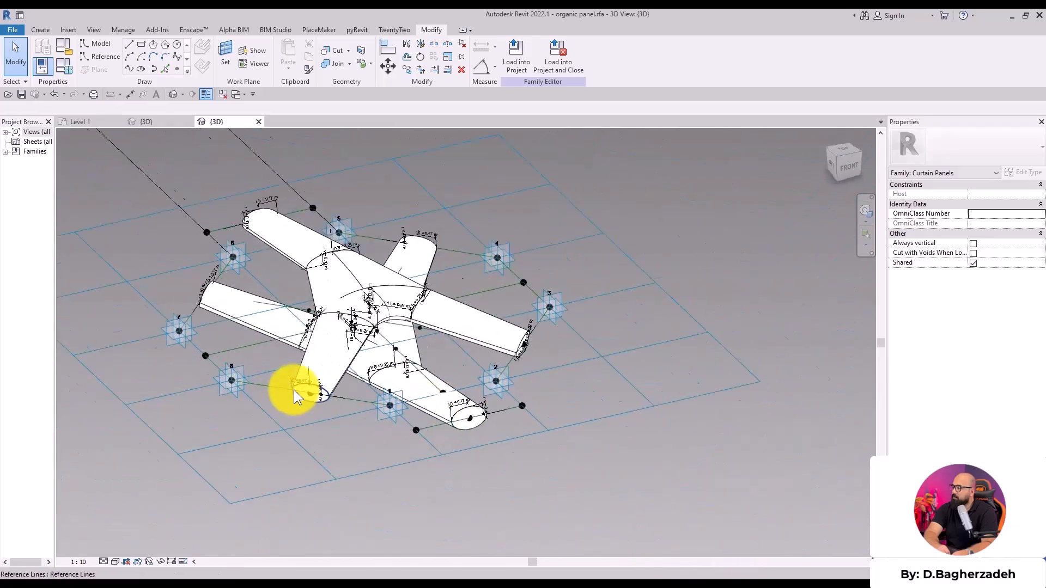
scroll(294, 393, up, 5)
scroll(234, 349, down, 2)
scroll(144, 311, down, 3)
shift+middle_drag(144, 312, 82, 157)
- Set r v to 0.15 m in the type properties of one organic panel on the cylindrical mass
click(157, 123)
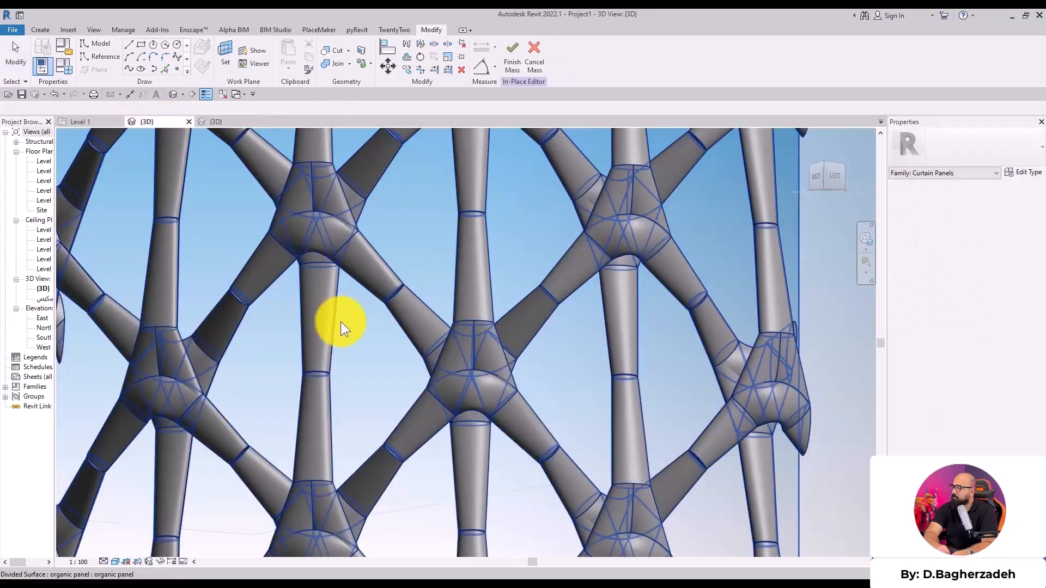
click(523, 314)
key(Escape)
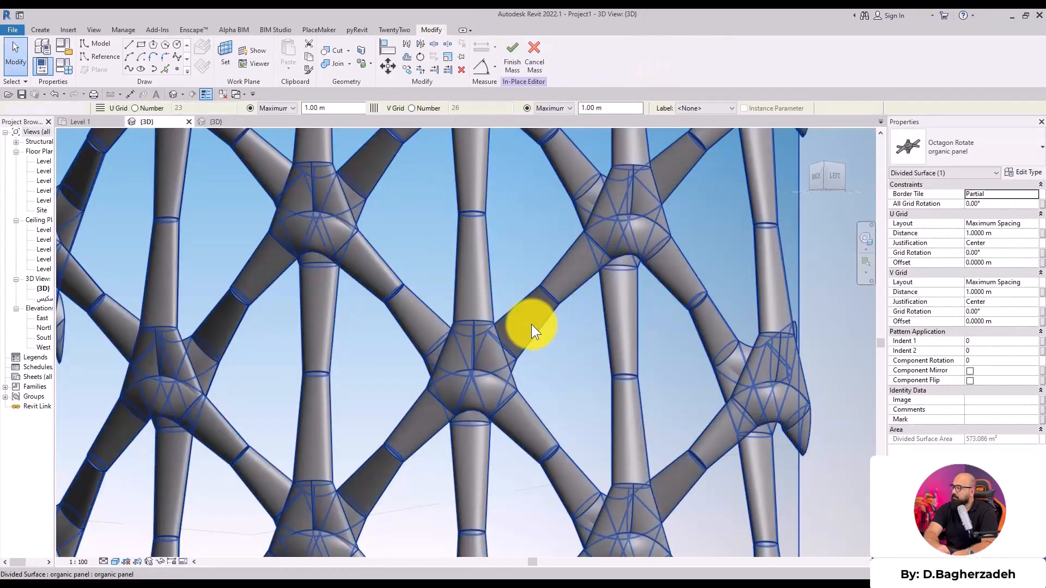
click(496, 345)
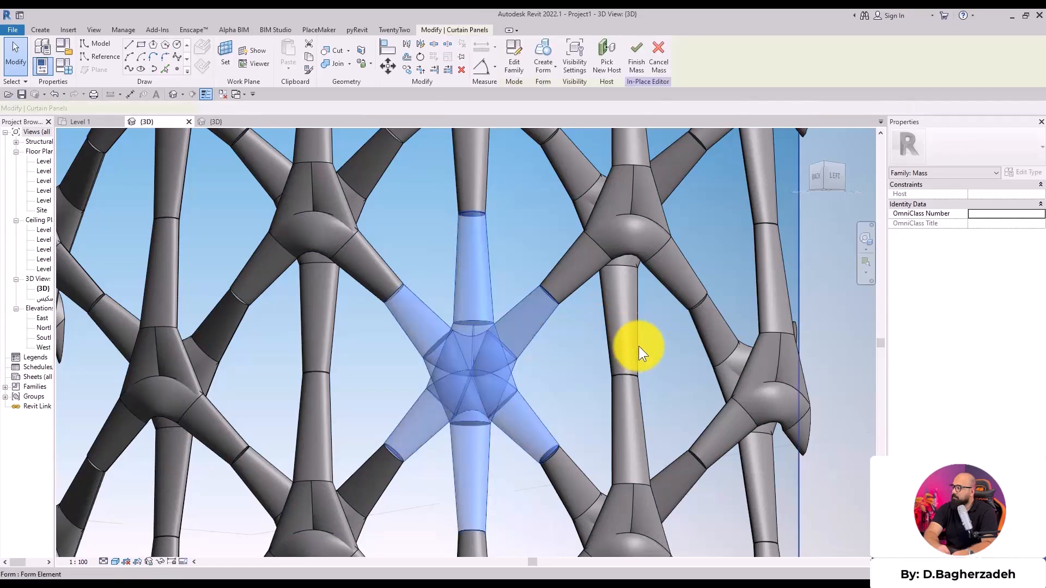
scroll(627, 338, up, 2)
click(1023, 172)
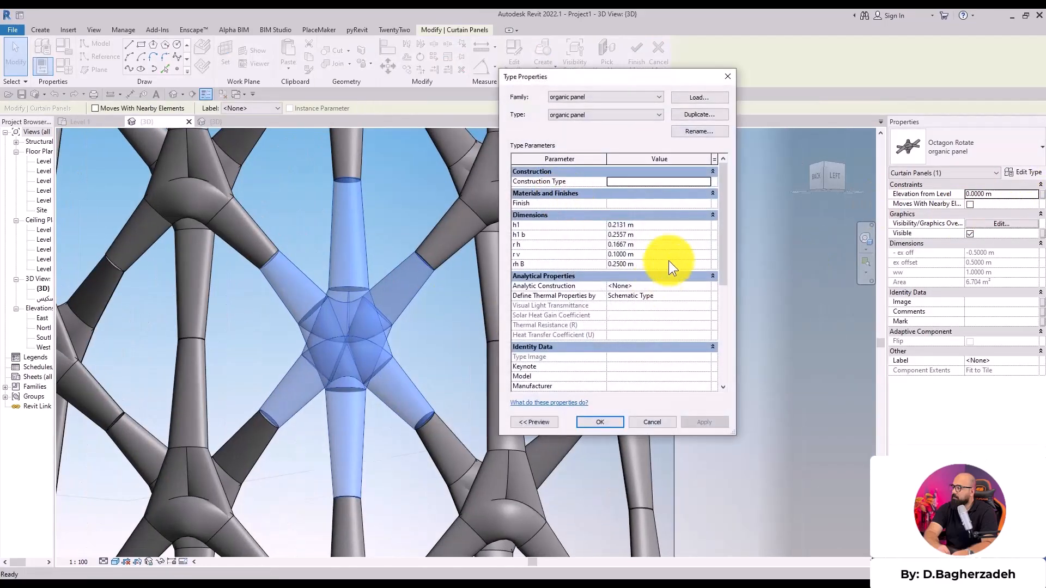
drag(619, 81, 708, 74)
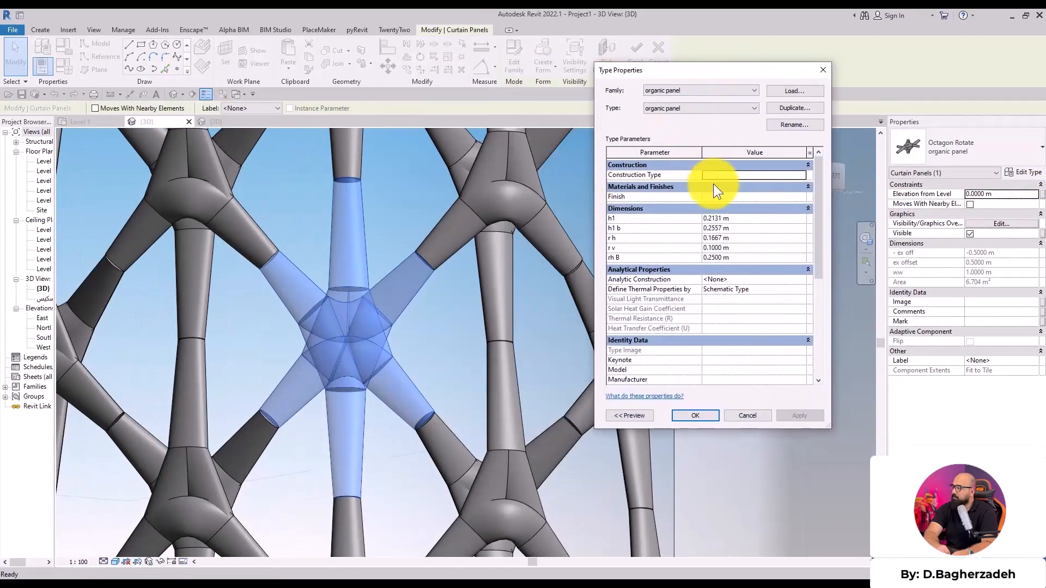
click(734, 247)
text(.1)
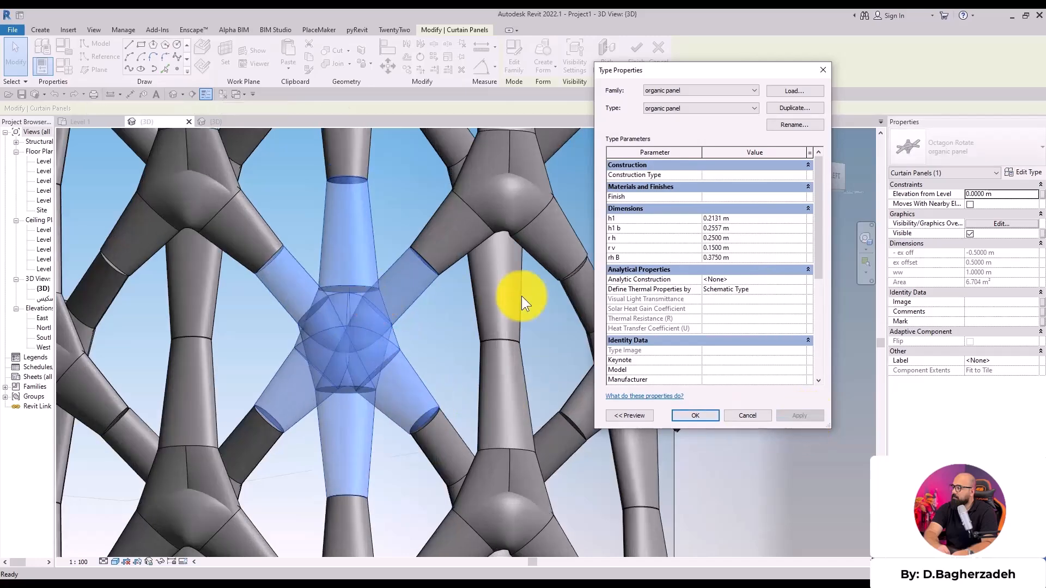
click(696, 416)
- Compare the panel's type properties and the lattice on the cylinder with the organic panel family model
scroll(708, 340, down, 5)
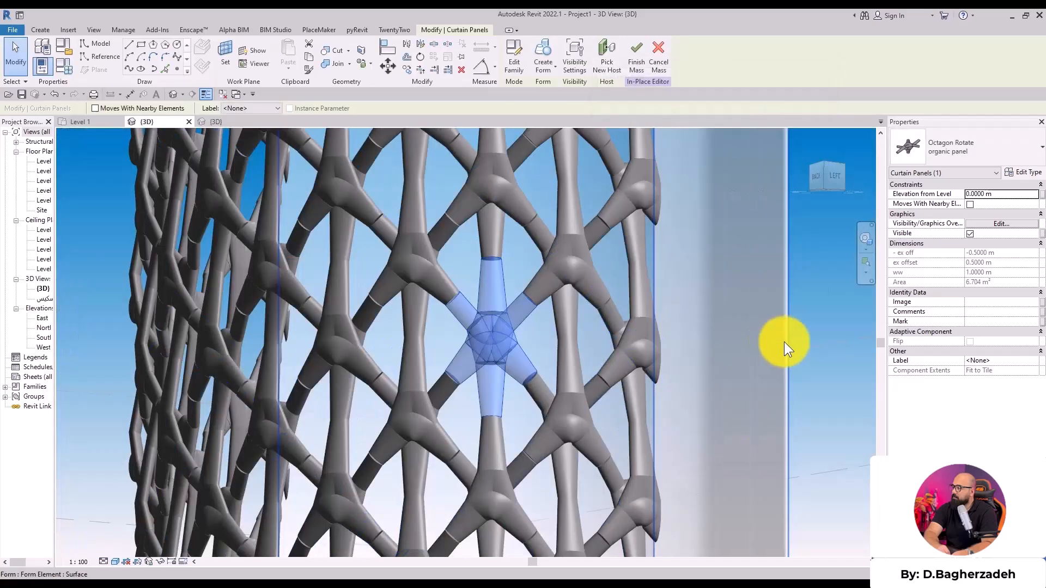
click(1026, 173)
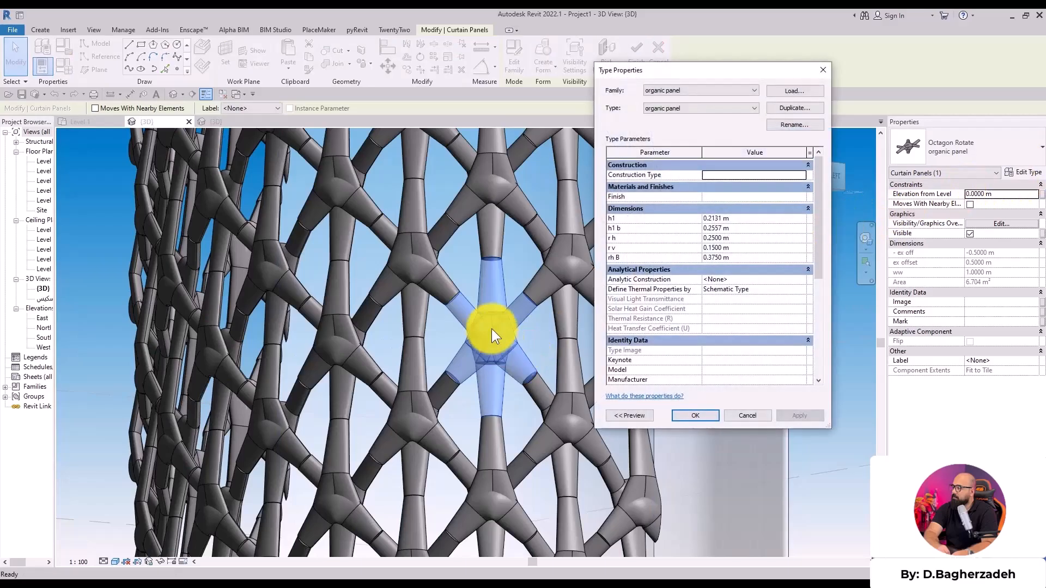
click(729, 415)
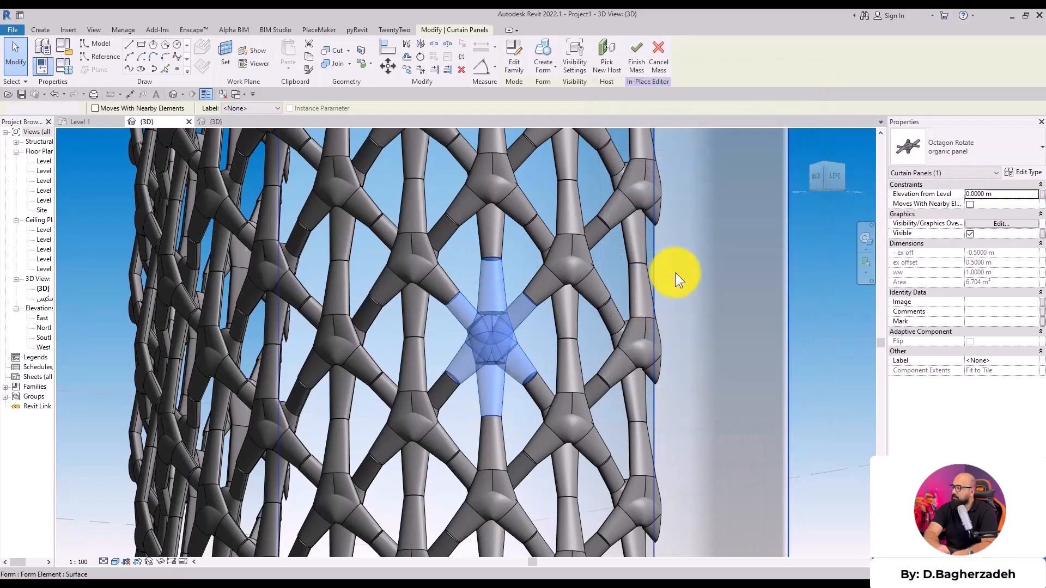
click(676, 273)
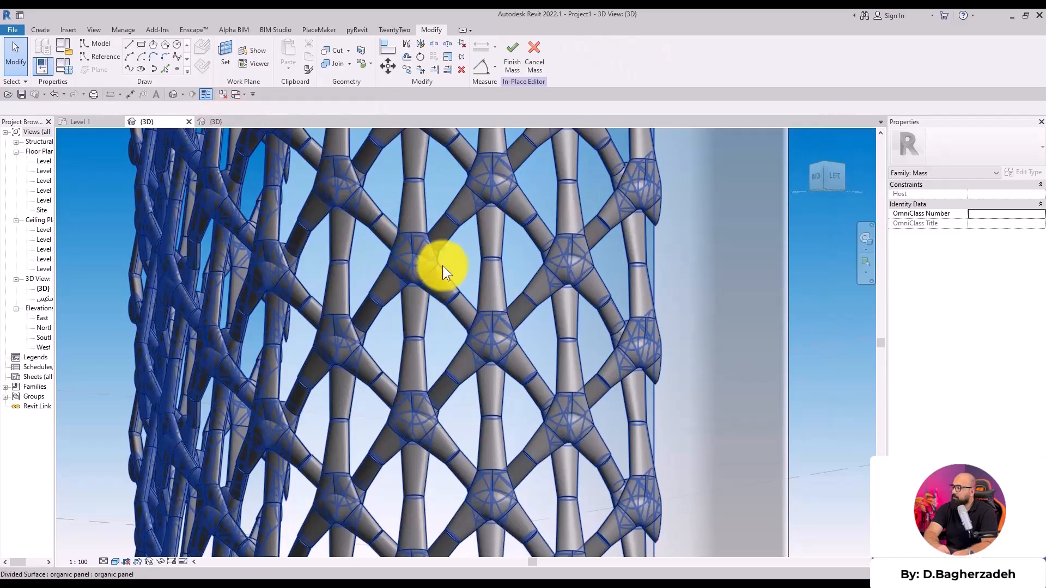
scroll(397, 309, down, 5)
shift+middle_drag(400, 327, 478, 394)
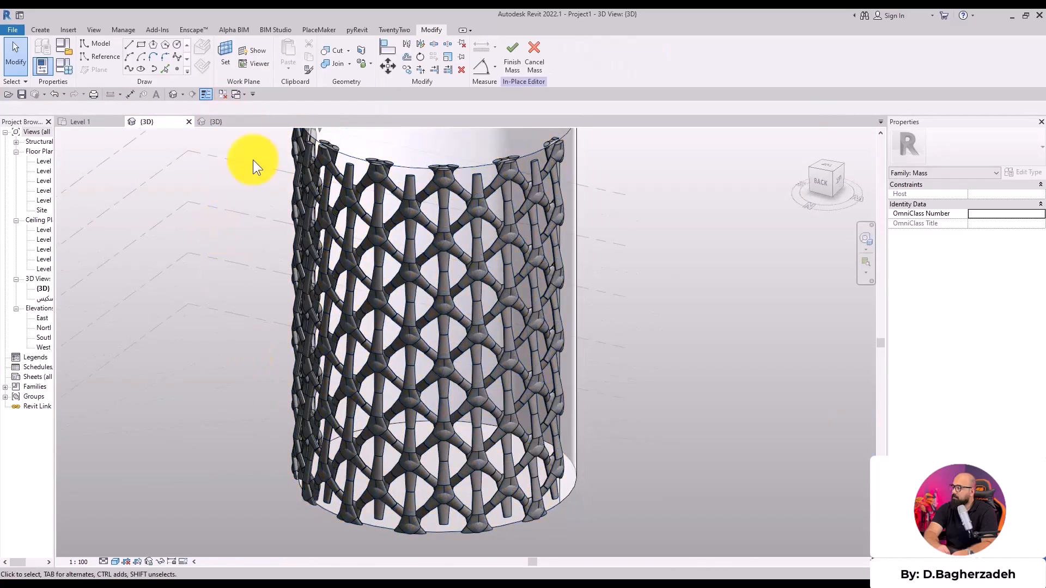
click(223, 123)
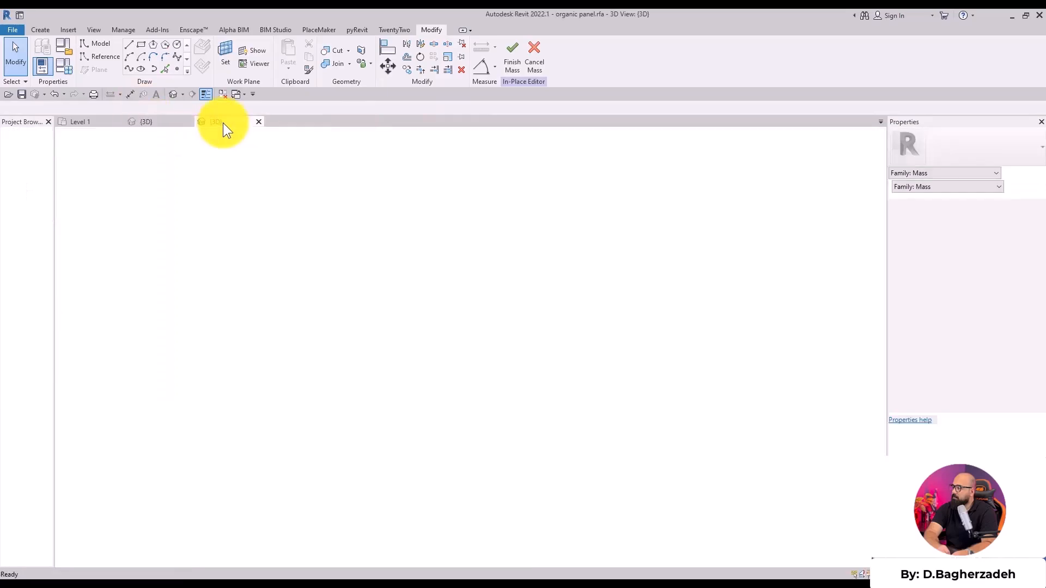
scroll(317, 179, down, 3)
shift+middle_drag(315, 180, 554, 538)
scroll(466, 294, down, 1)
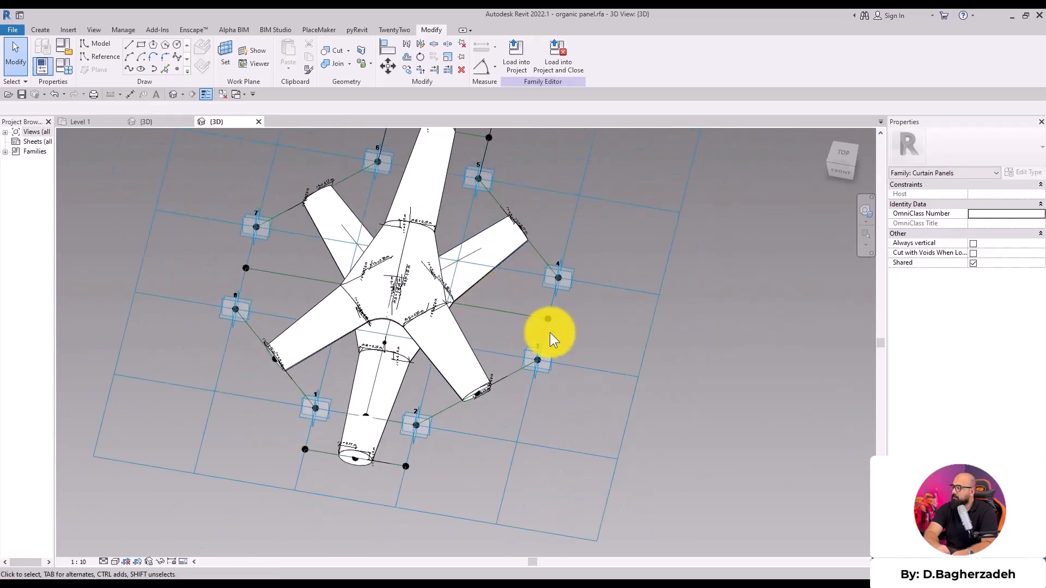
shift+middle_drag(544, 327, 510, 322)
- Divide the bare half of the cylindrical mass in the project and apply the Octagon Rotate pattern to it
click(173, 125)
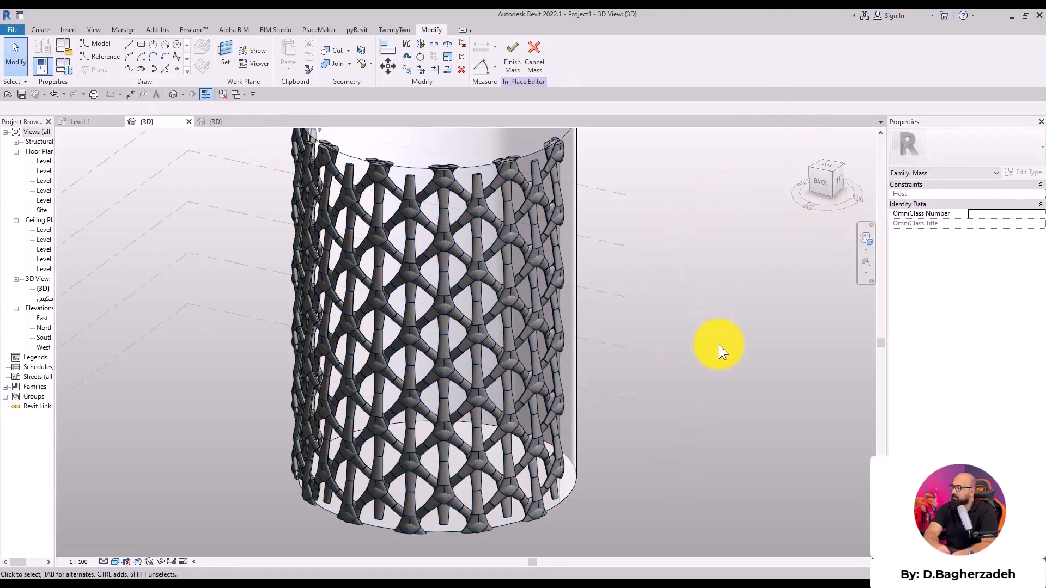
shift+middle_drag(723, 342, 572, 320)
click(563, 298)
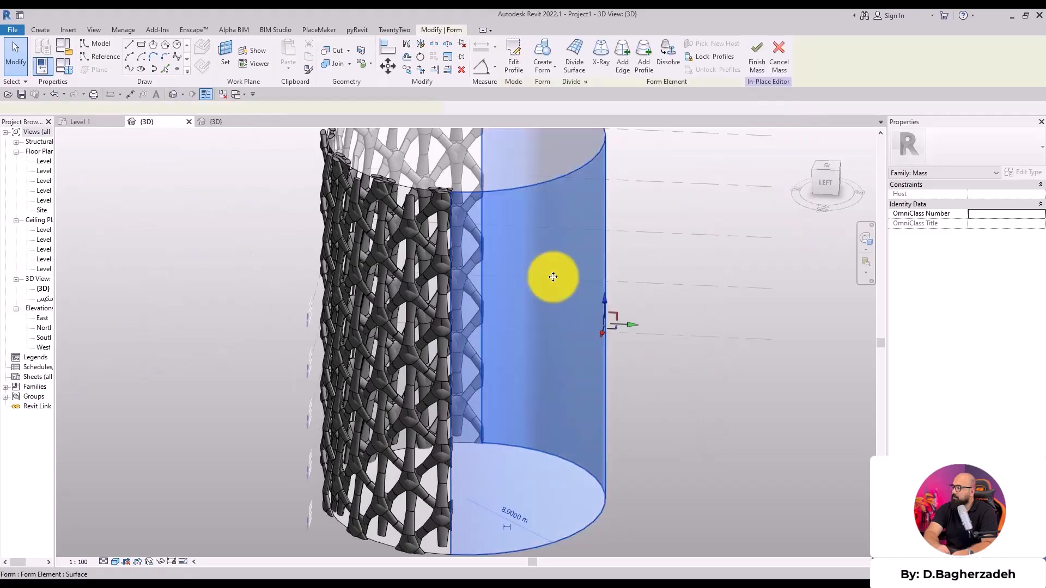
click(573, 57)
click(938, 154)
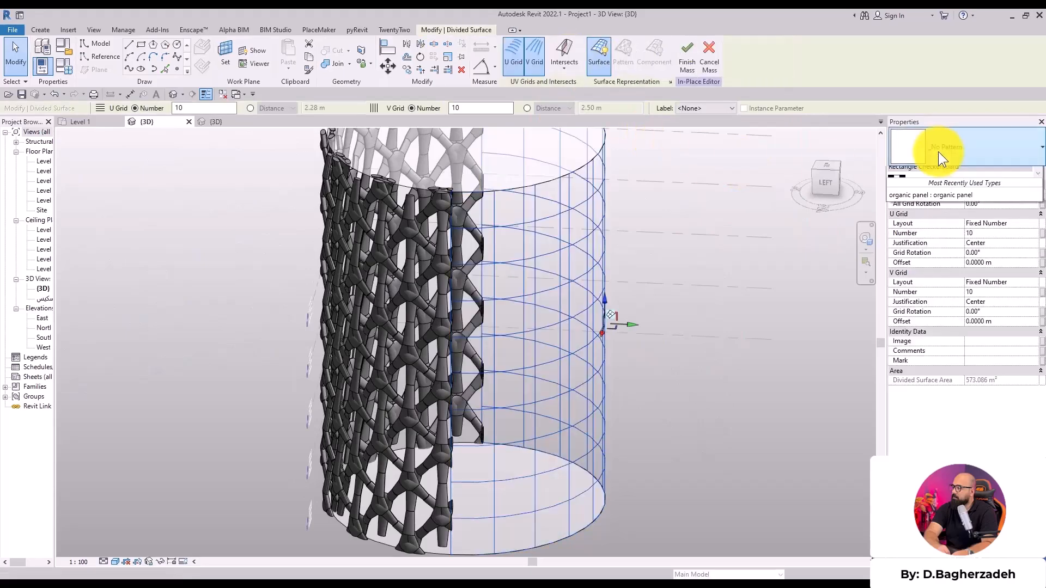
scroll(932, 333, down, 3)
click(948, 272)
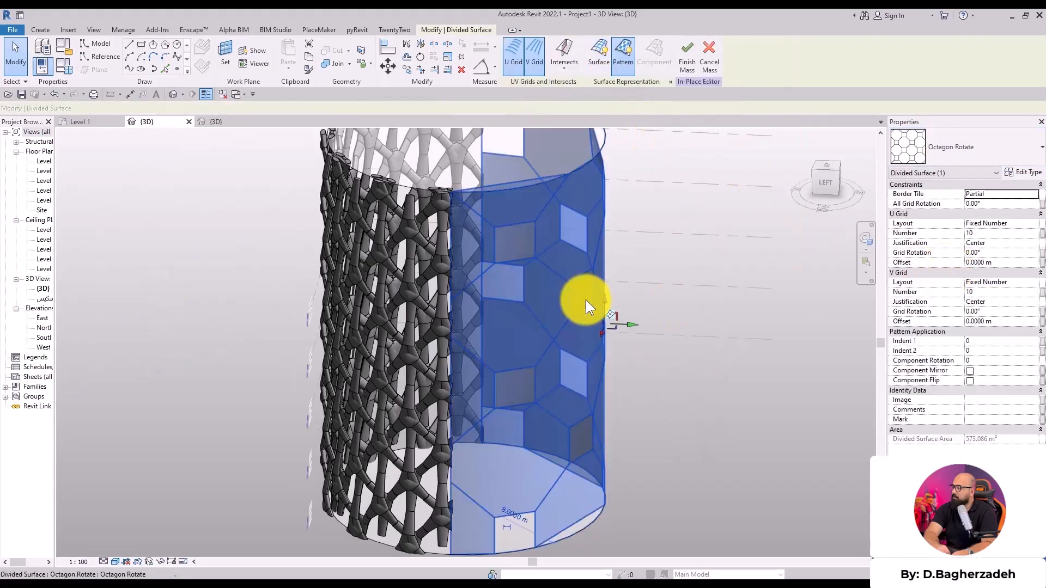
- Set both the U and V grids of the new divided surface to Maximum Spacing with a distance of 1 m
click(1032, 223)
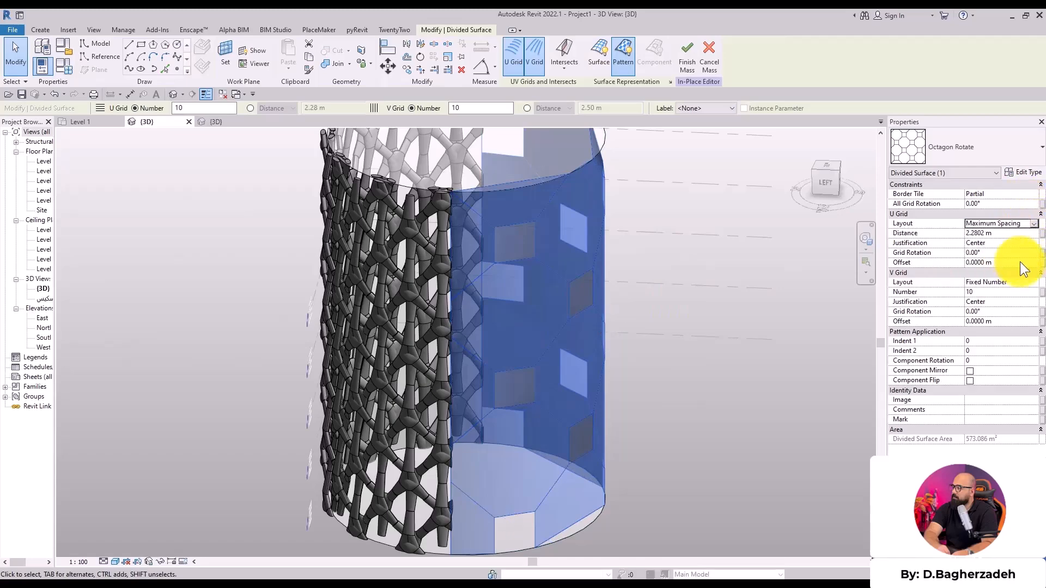
click(1010, 283)
text(1)
click(1008, 234)
text(1)
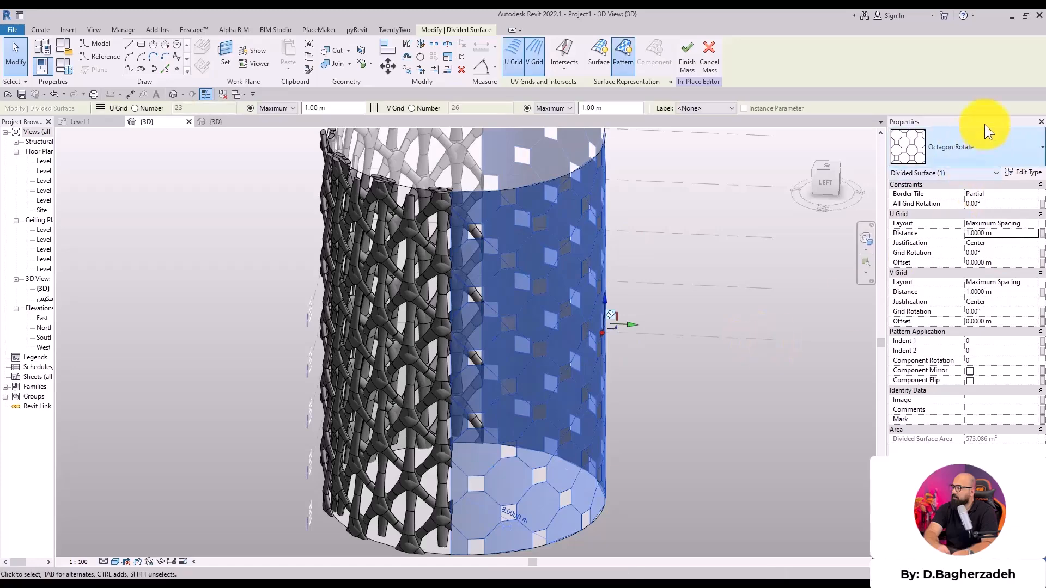
- Apply the organic panel type to this half of the cylinder
click(975, 143)
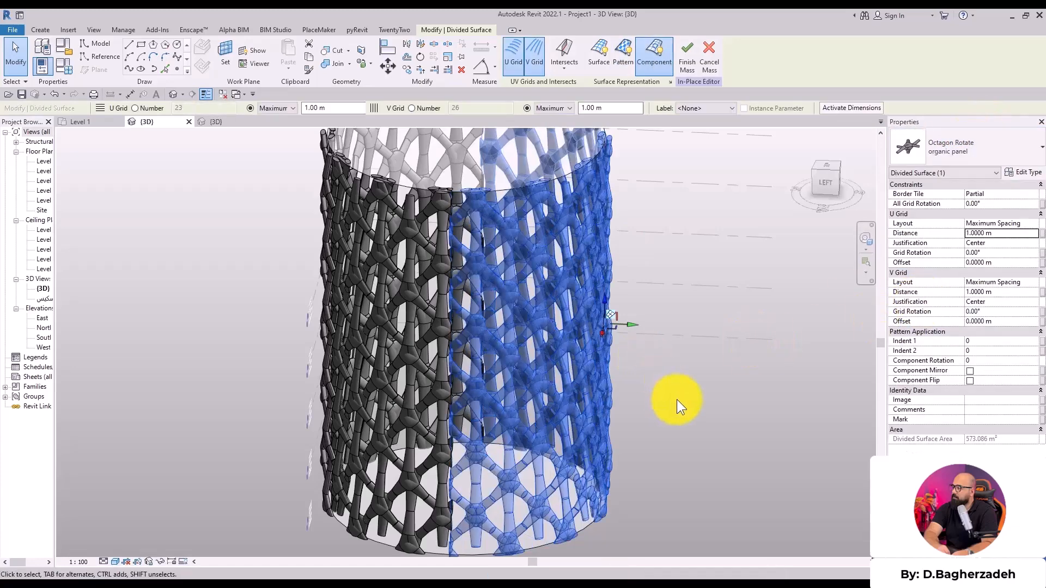
click(695, 415)
shift+middle_drag(710, 433, 813, 352)
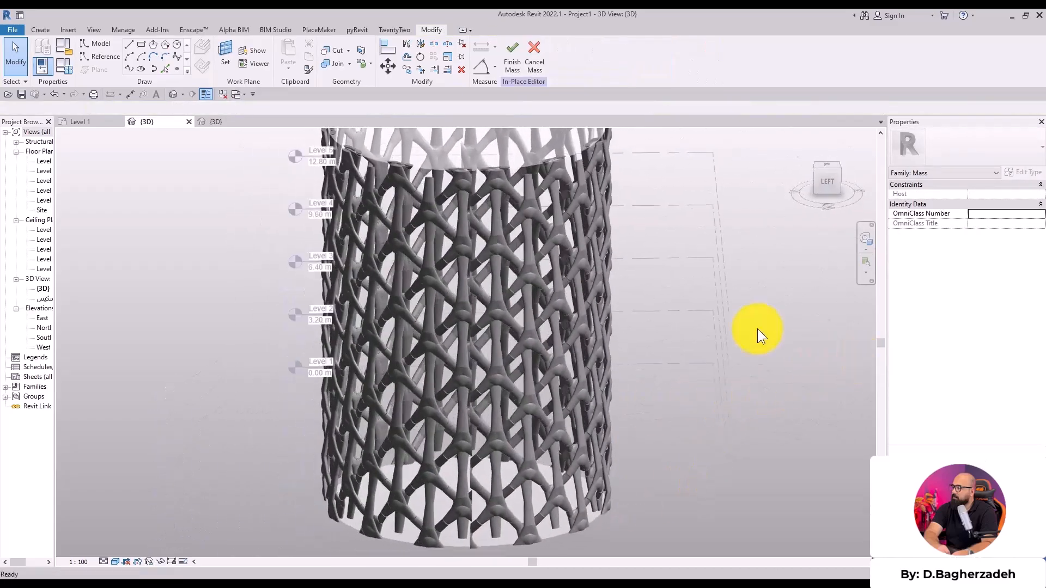
- Set Indent 1 and Indent 2 to 1 for the panel pattern on the newly divided half
click(758, 369)
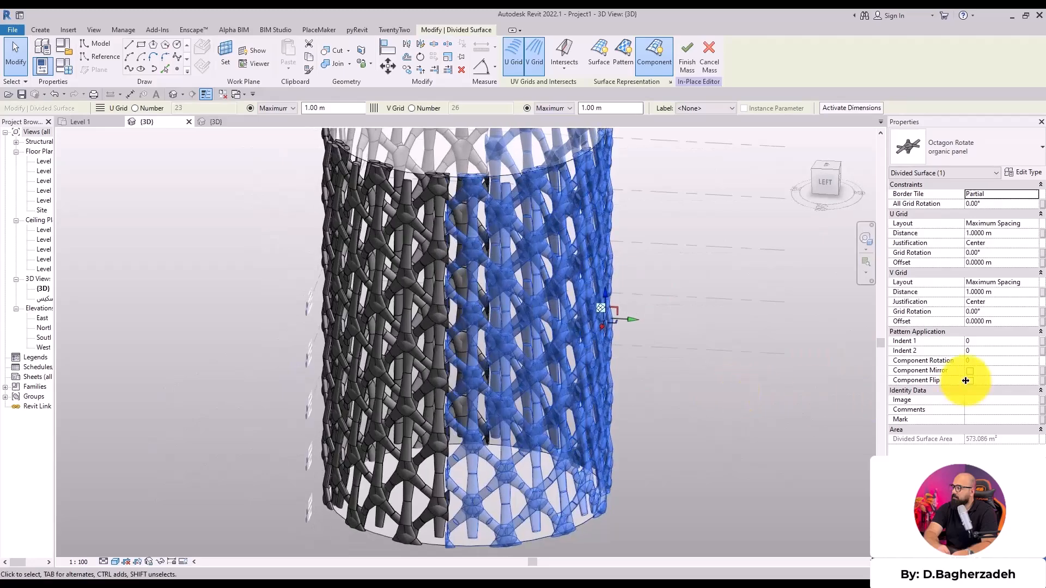
click(983, 342)
text(1)
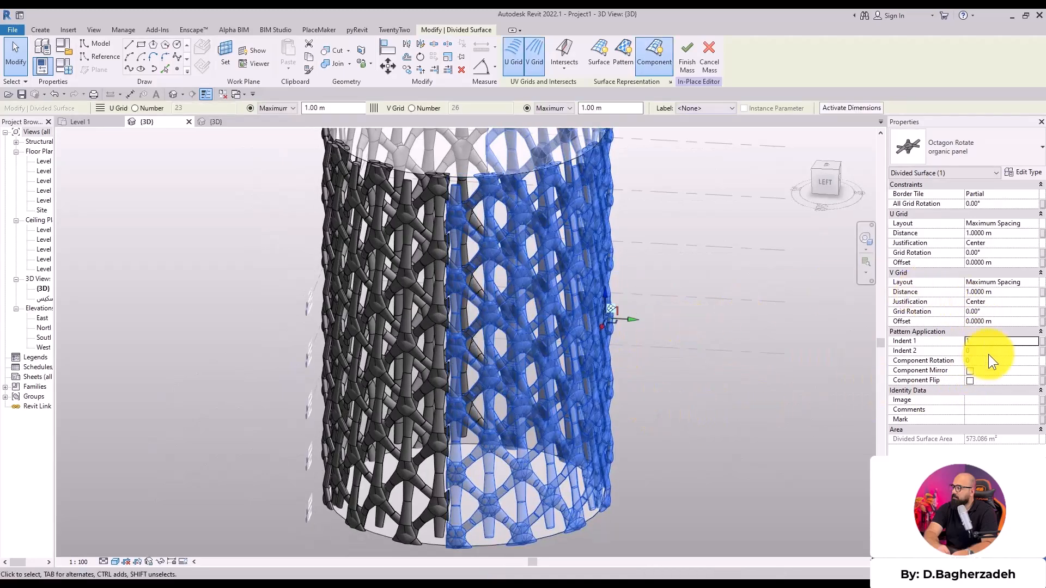
click(988, 351)
text(1)
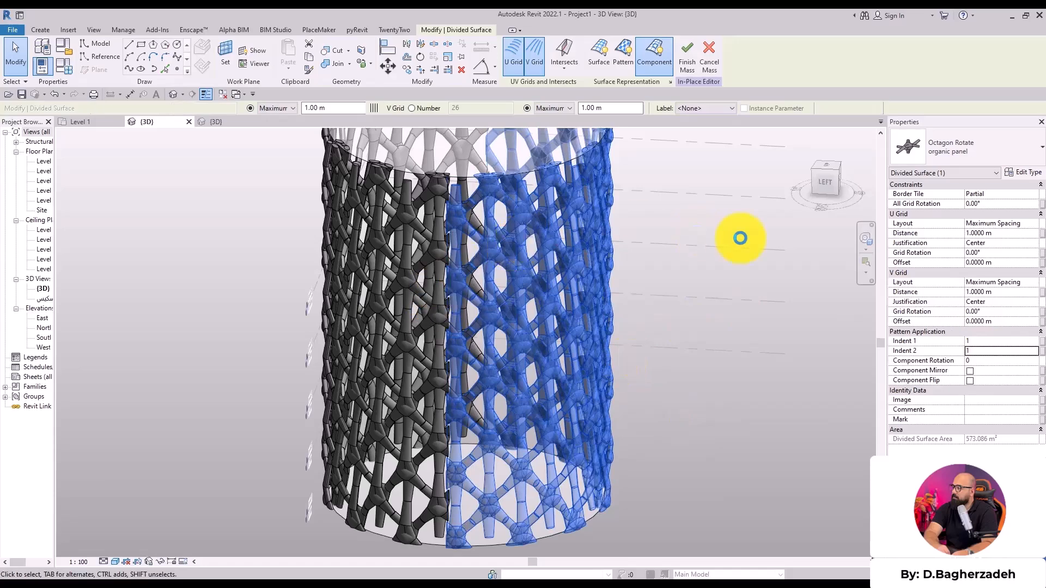
- Set Indent 1 back to 0 on the newly panelled half of the cylinder
click(998, 341)
text(0)
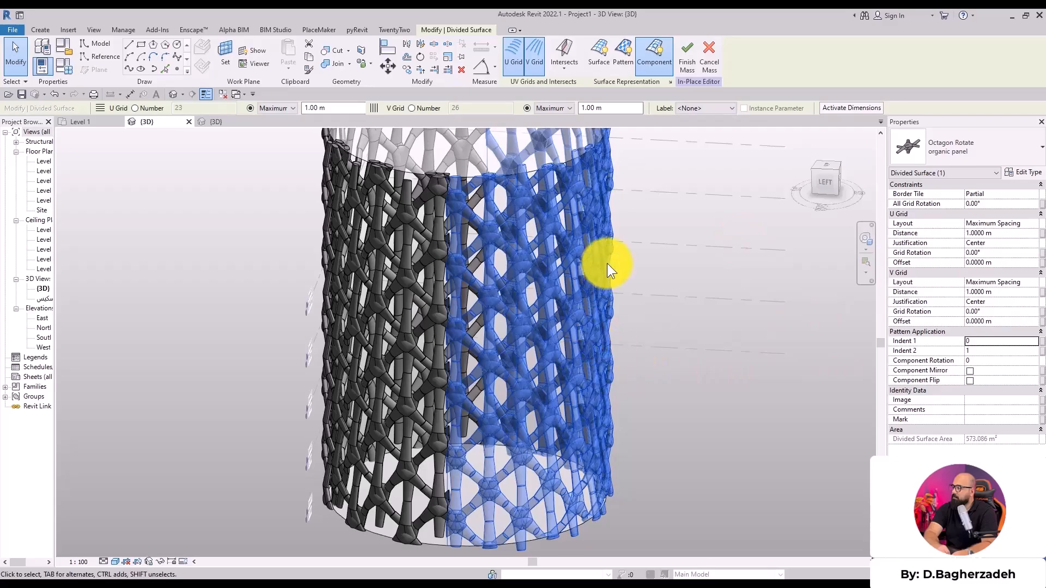
click(758, 398)
shift+middle_drag(714, 449, 919, 432)
- Finish the mass edit and inspect the organic lattice and its joints around the cylinder
click(514, 59)
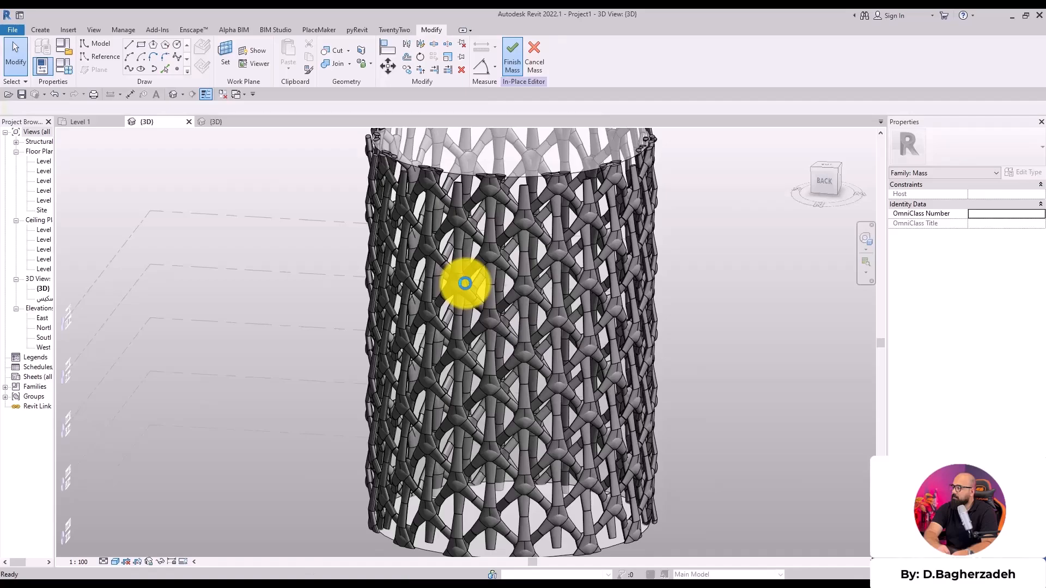
click(600, 344)
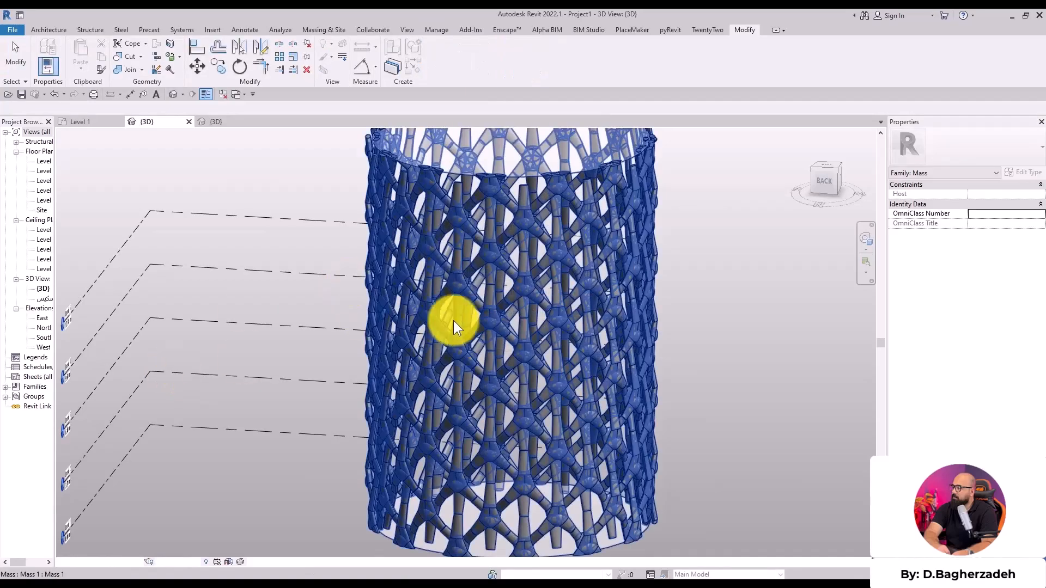
click(754, 365)
scroll(754, 361, down, 3)
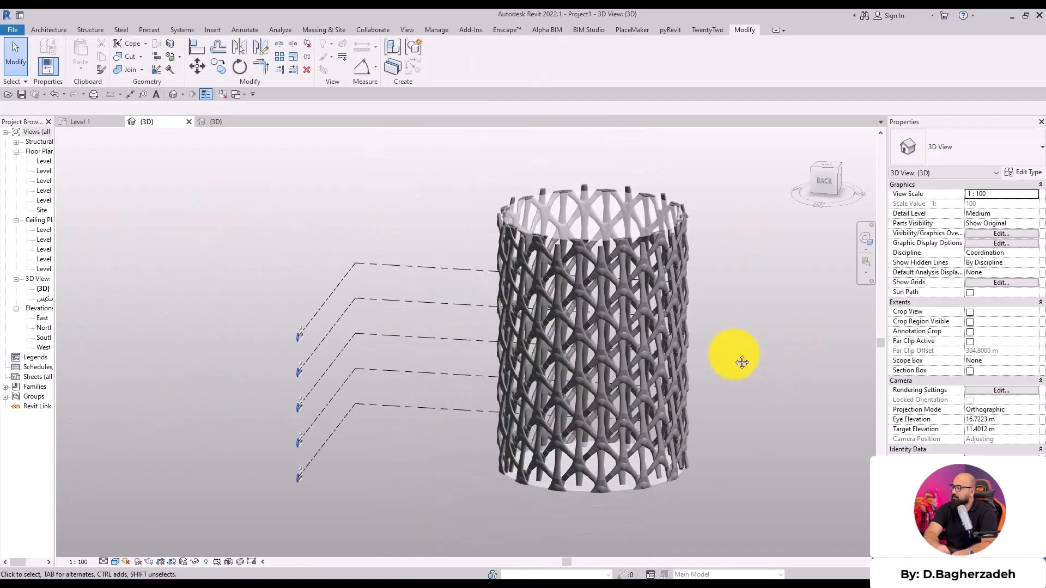
scroll(570, 310, up, 3)
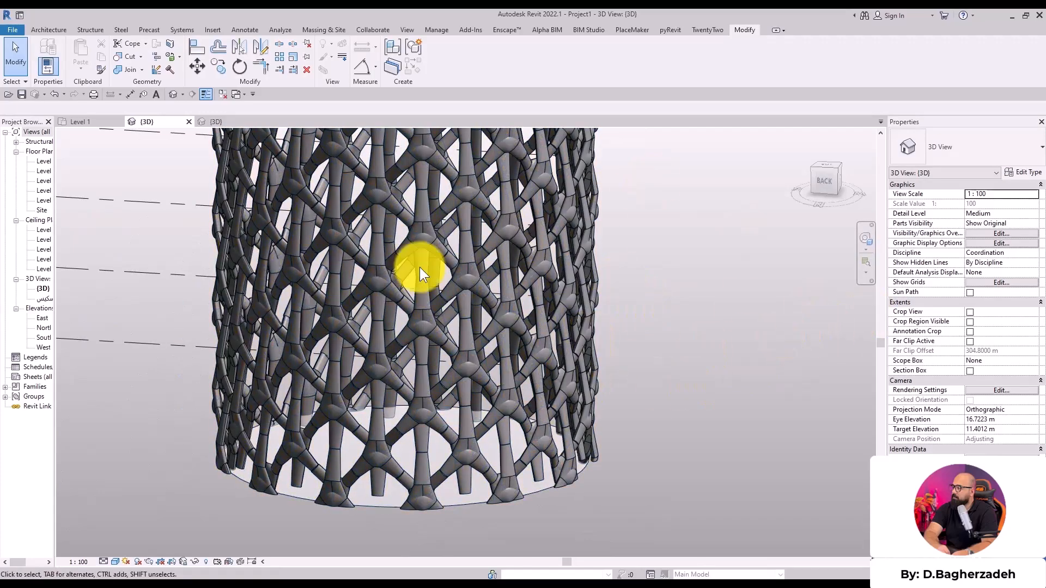
scroll(483, 316, up, 5)
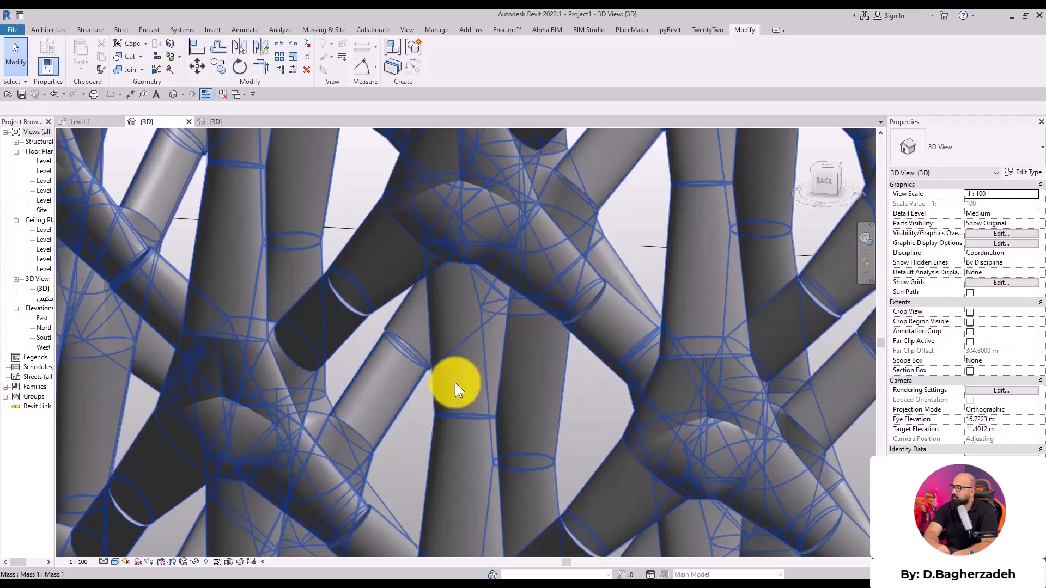
scroll(500, 409, down, 10)
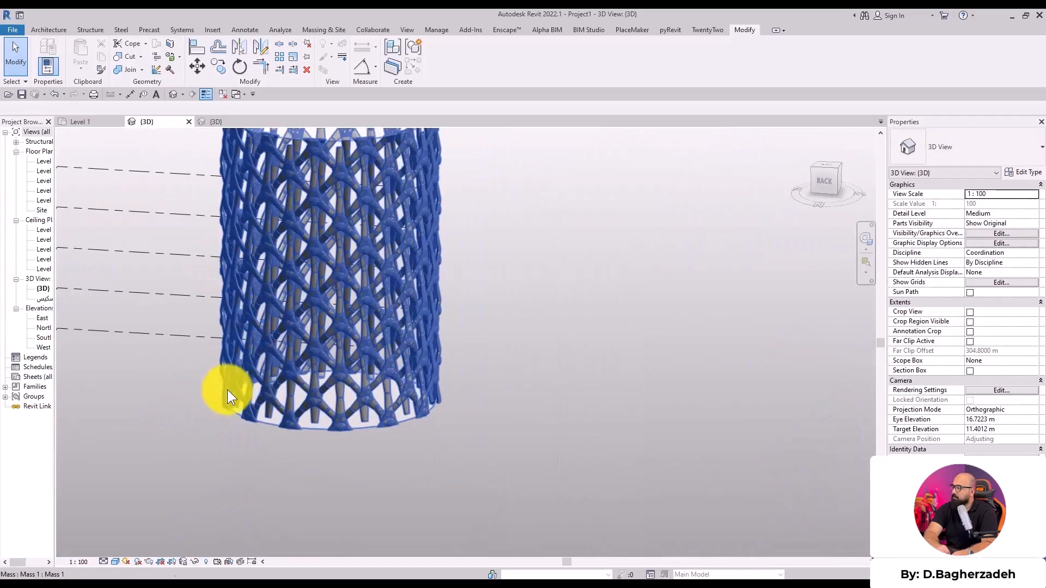
middle_drag(223, 391, 563, 407)
- Reopen the mass for in-place editing and draw a straight reference line about 24.4 m long on Level 1 beside the cylinder
click(691, 186)
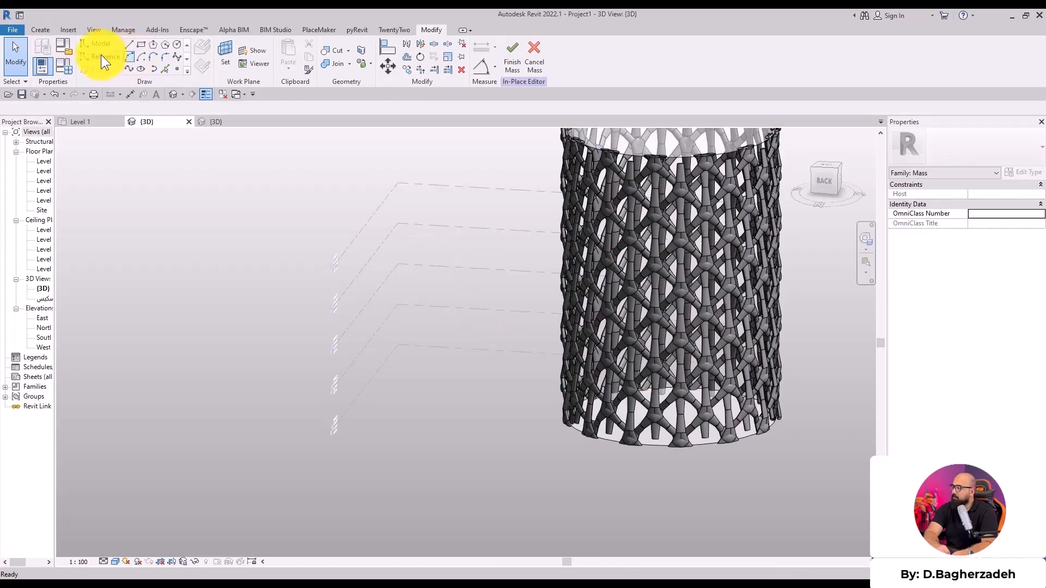
click(103, 57)
click(456, 380)
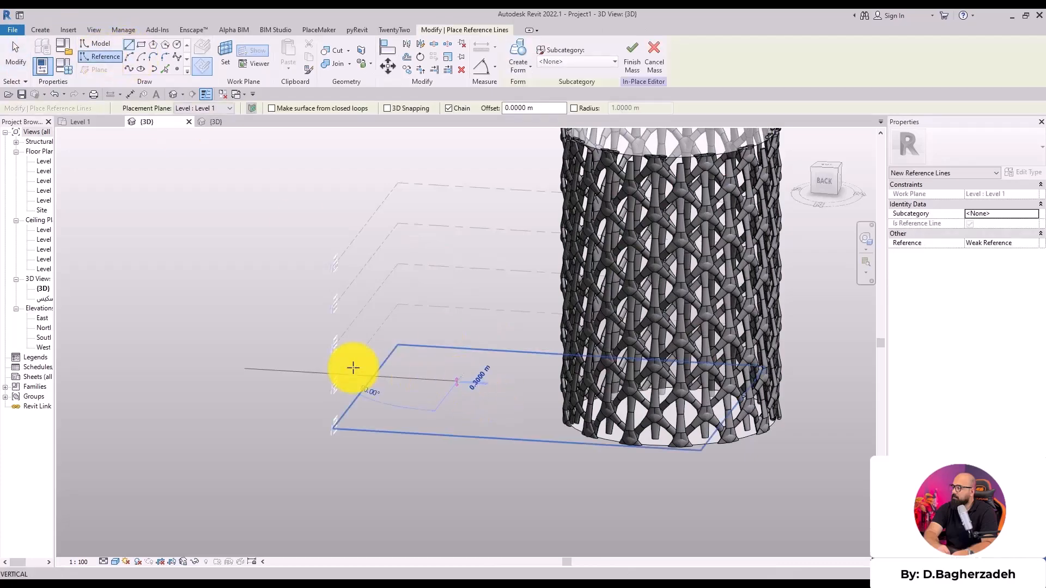
click(145, 363)
key(Escape)
key(Escape)
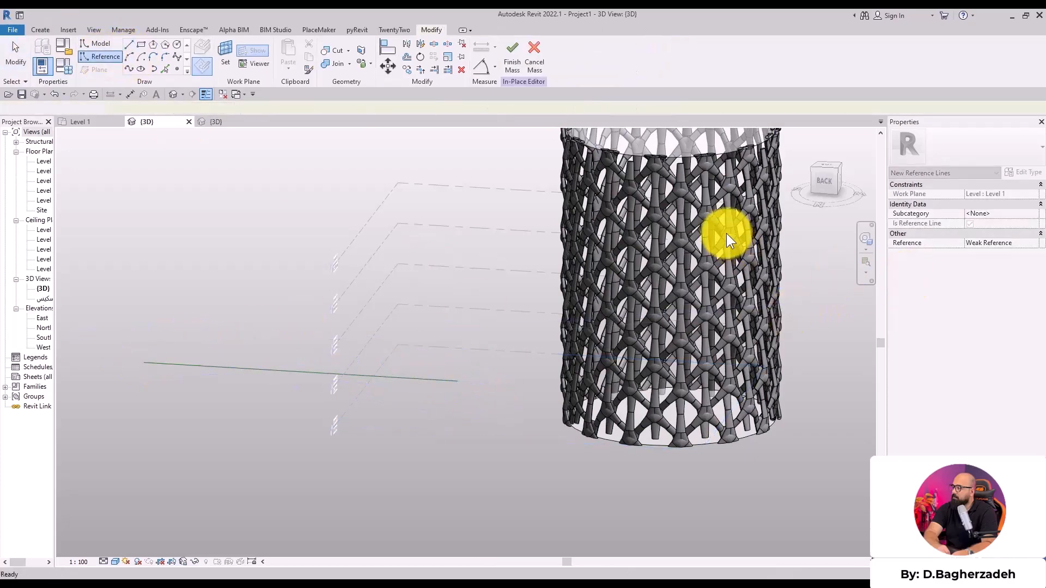
- Create a vertical planar form from the reference line and stretch its top edge up to nearly the cylinder's height
middle_drag(216, 310, 249, 348)
click(256, 408)
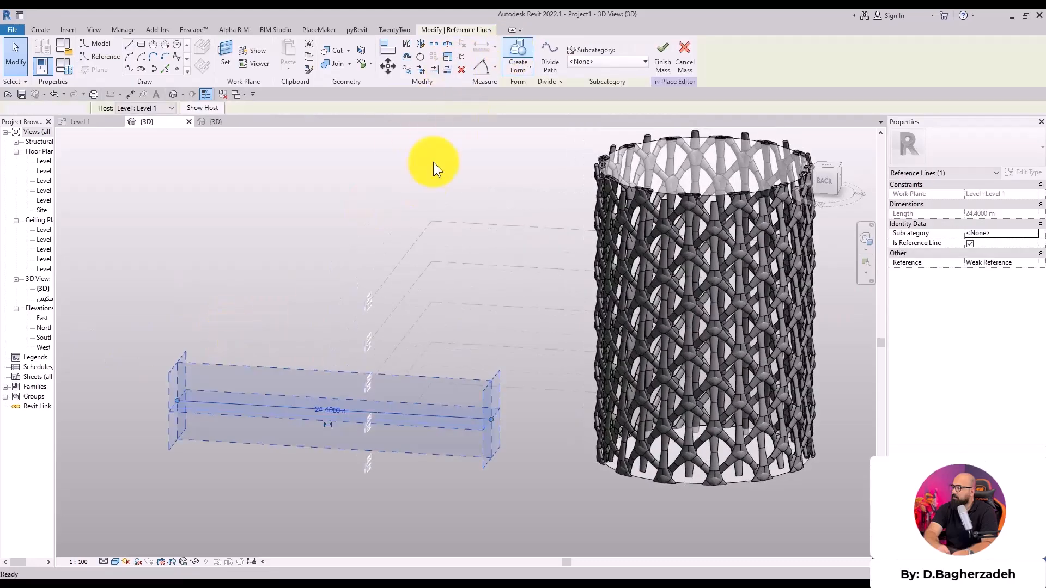
click(318, 344)
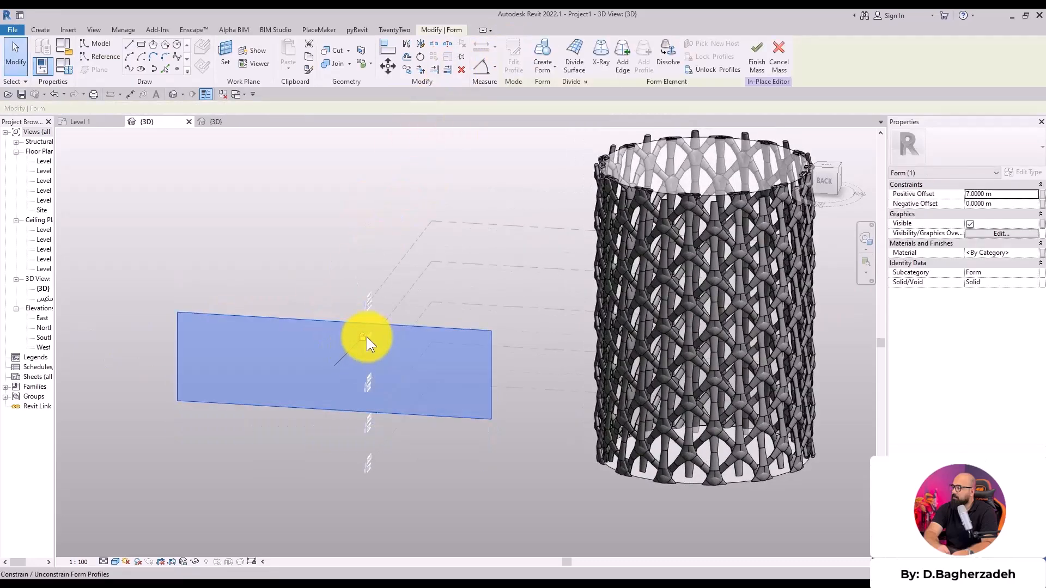
click(345, 321)
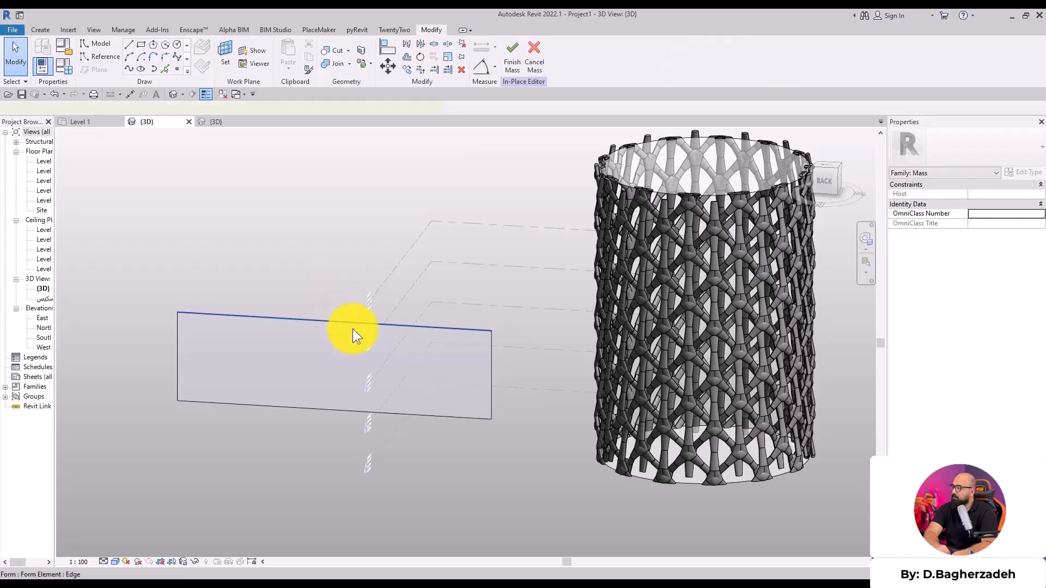
drag(337, 295, 341, 144)
click(473, 155)
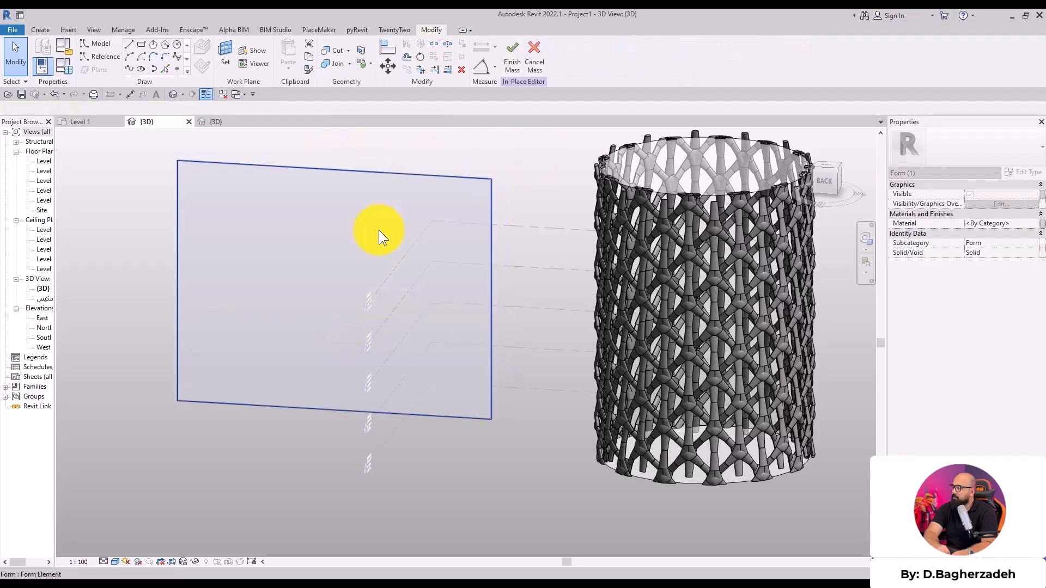
- Divide the flat vertical surface and apply the Octagon Rotate pattern to it
click(378, 230)
click(581, 54)
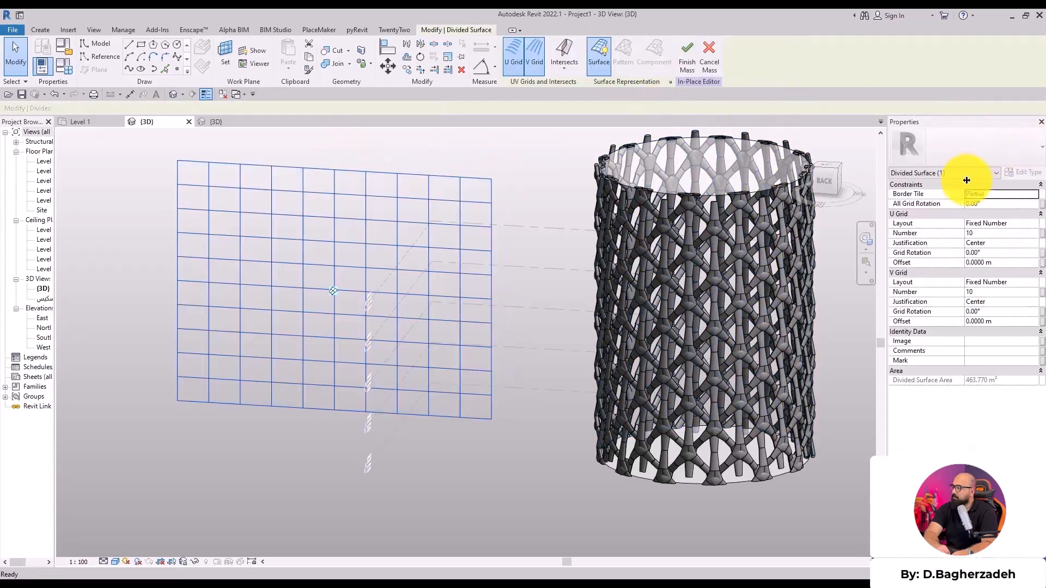
click(1007, 169)
scroll(984, 317, down, 1)
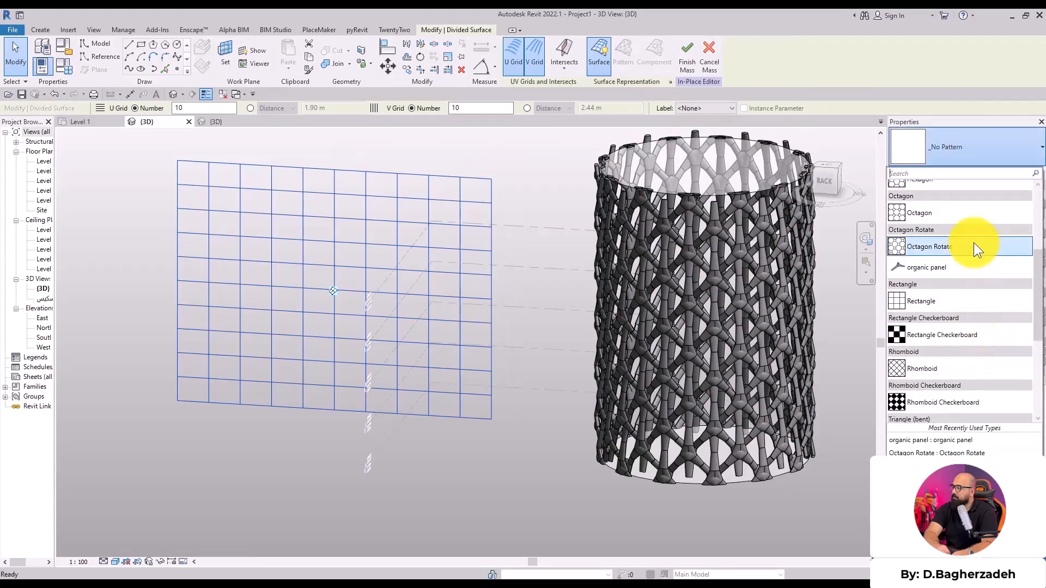
click(972, 246)
- Set the flat surface's U and V grid layouts to Maximum Spacing with a distance of 1 m each
click(1037, 224)
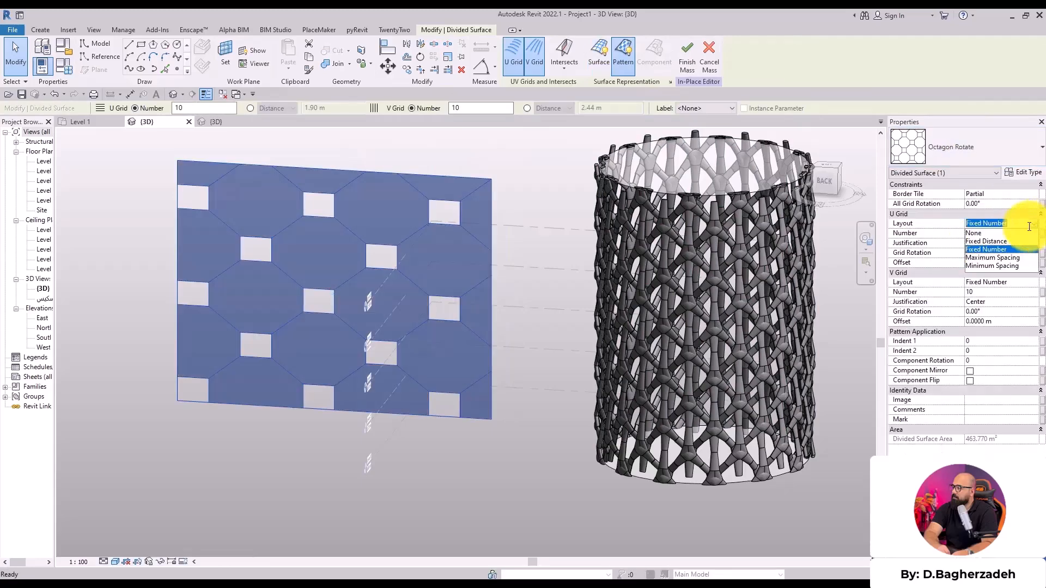
click(1017, 257)
click(1031, 283)
click(1032, 283)
click(1003, 293)
text(1)
click(998, 233)
text(1)
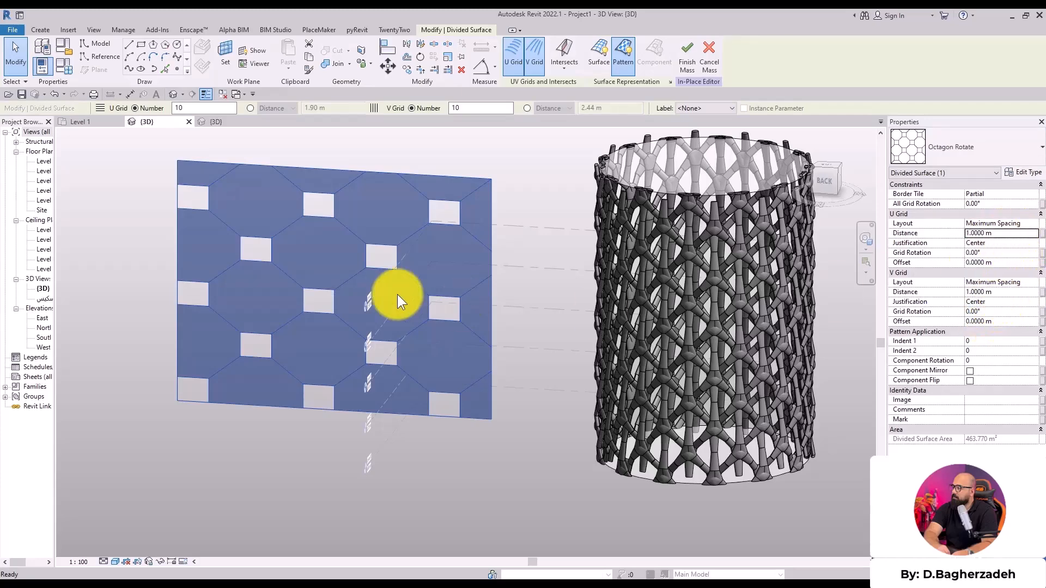
- Apply the organic panel type to the flat surface and finish the mass
click(950, 142)
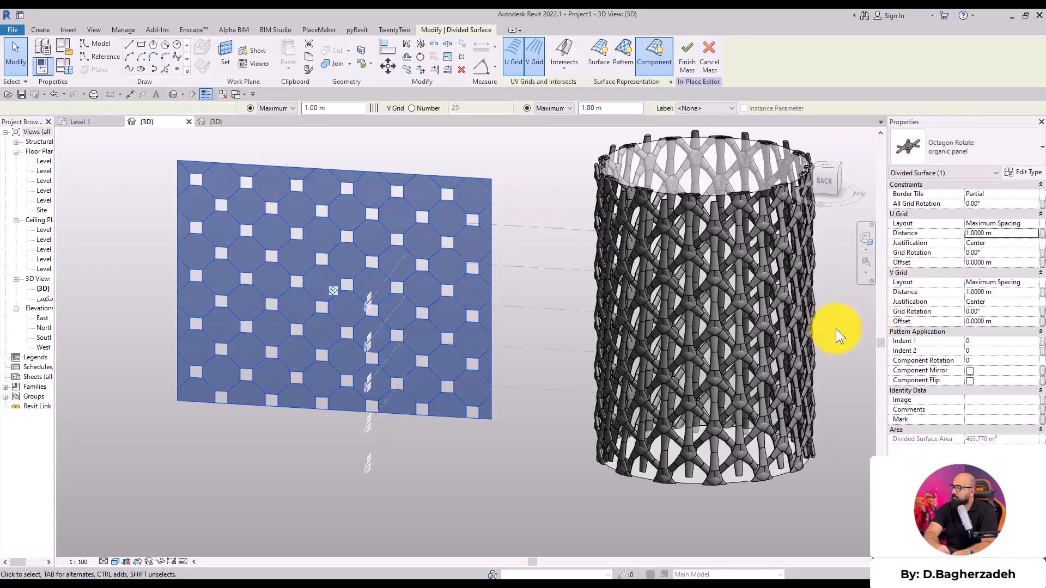
click(284, 434)
scroll(234, 532, up, 5)
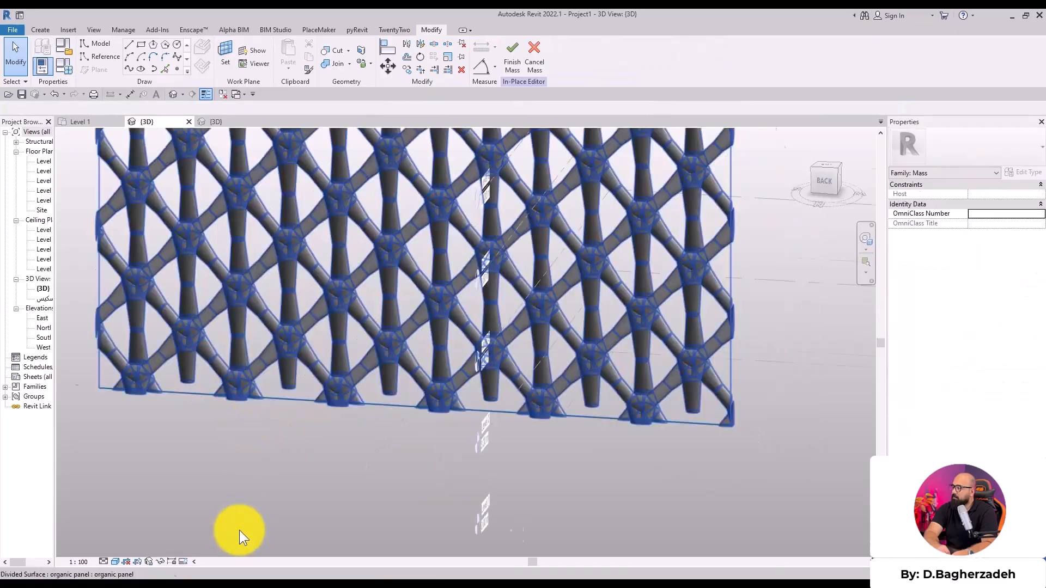
mouse_move(343, 479)
shift+middle_down()
mouse_move(350, 436)
mouse_move(315, 384)
mouse_move(305, 277)
mouse_move(327, 481)
shift+middle_up()
scroll(328, 472, down, 3)
scroll(328, 473, down, 2)
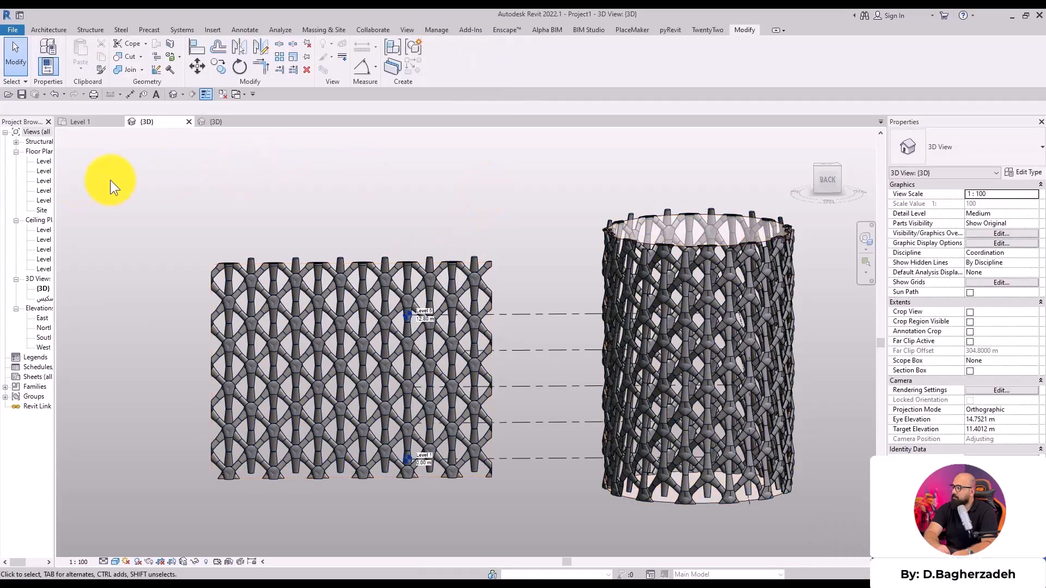
- Place a perspective camera on the Level 1 floor plan, southeast of both forms and aimed northwest toward the cylinder and flat wall
double_click(44, 161)
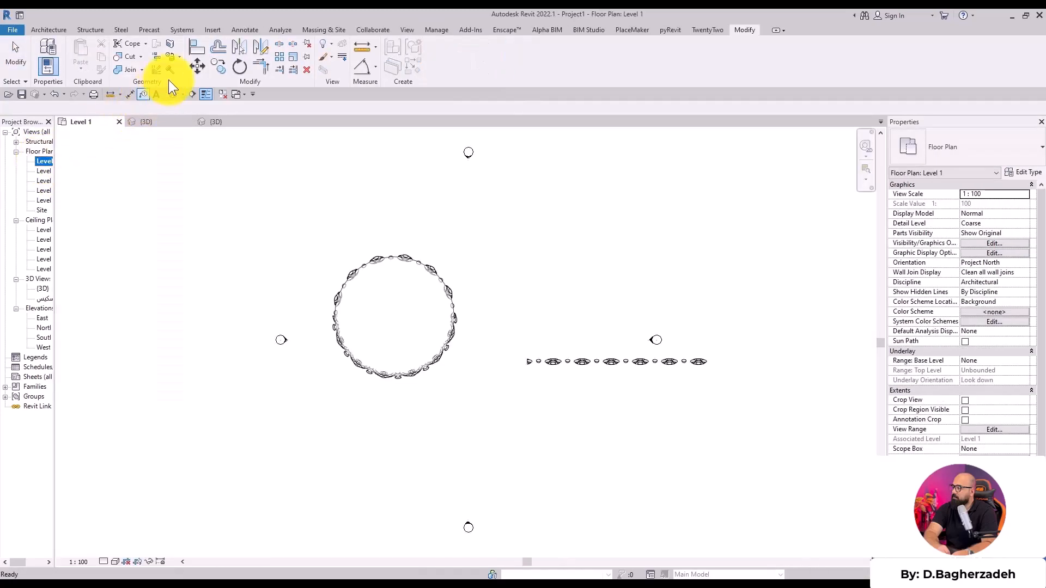
click(183, 95)
click(191, 116)
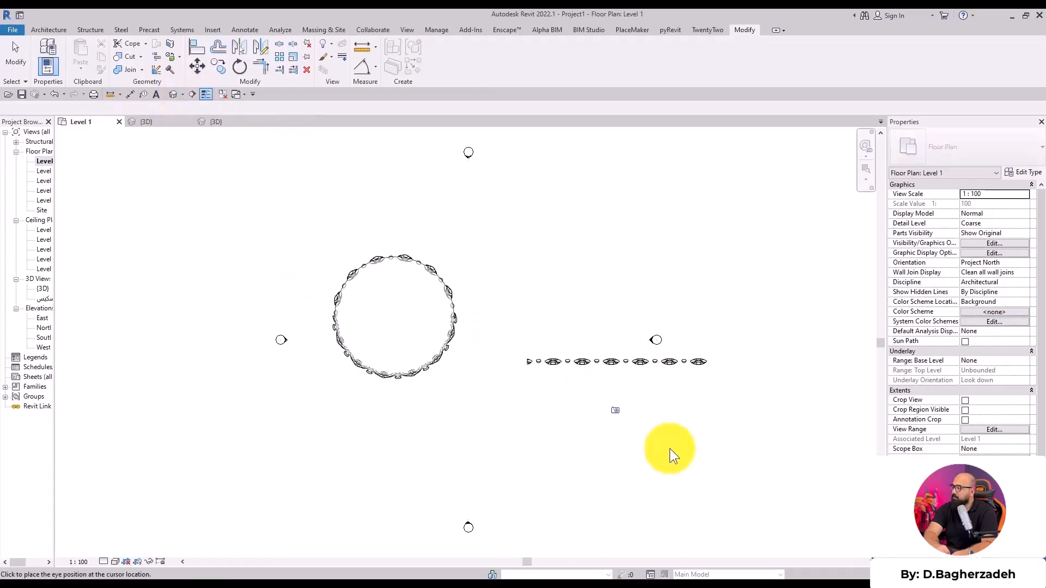
scroll(503, 374, down, 5)
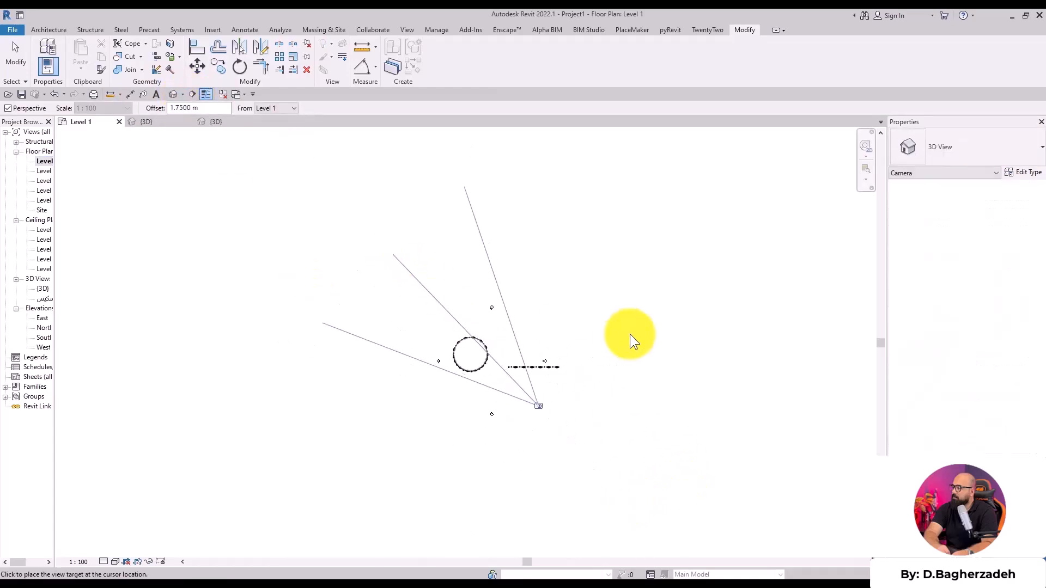
click(604, 328)
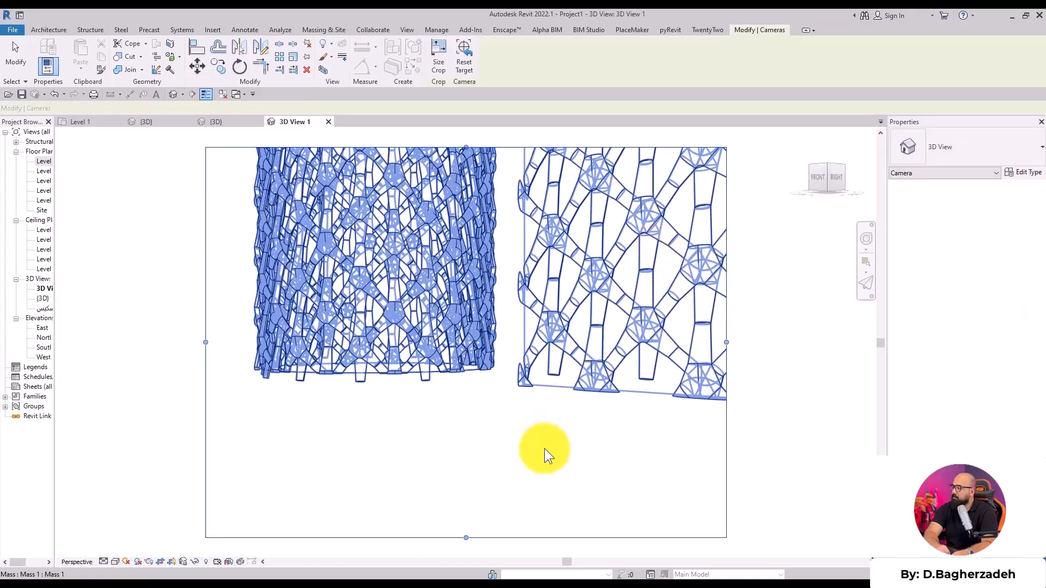
- Adjust the camera view's crop region so it frames the cylinder's full height and the near part of the flat wall
scroll(543, 450, down, 3)
drag(561, 390, 598, 314)
middle_drag(600, 315, 445, 444)
drag(407, 327, 432, 235)
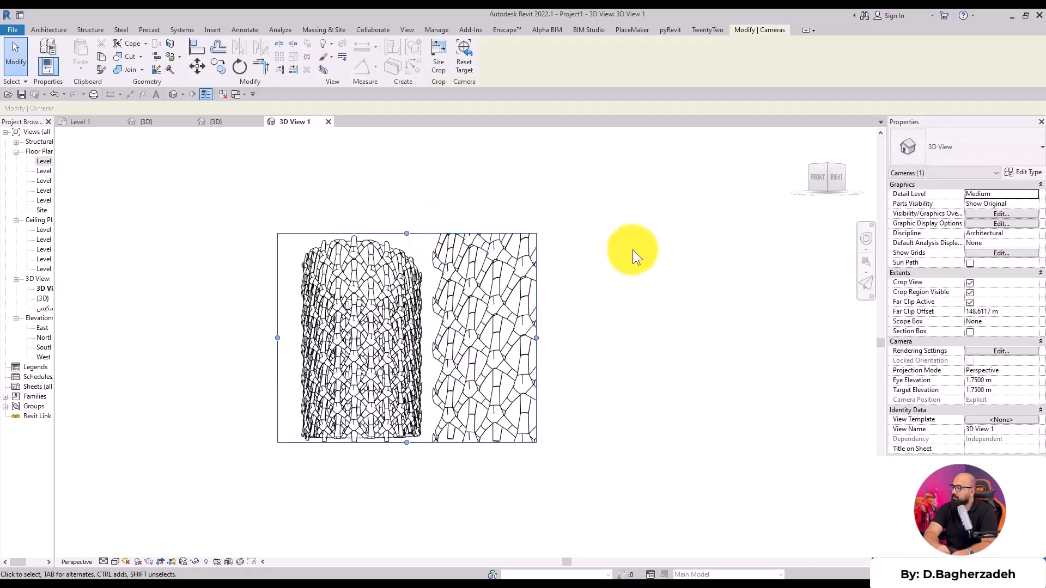
middle_click(632, 250)
middle_click(633, 250)
- Switch the camera view to Show Mass by View Settings and set its visual style to Shaded
click(325, 32)
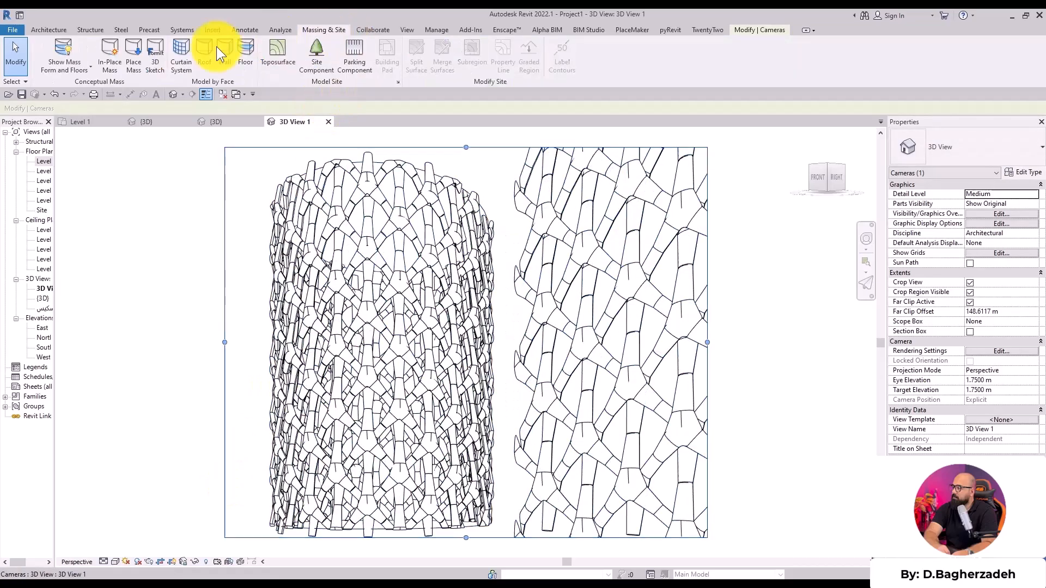
click(176, 229)
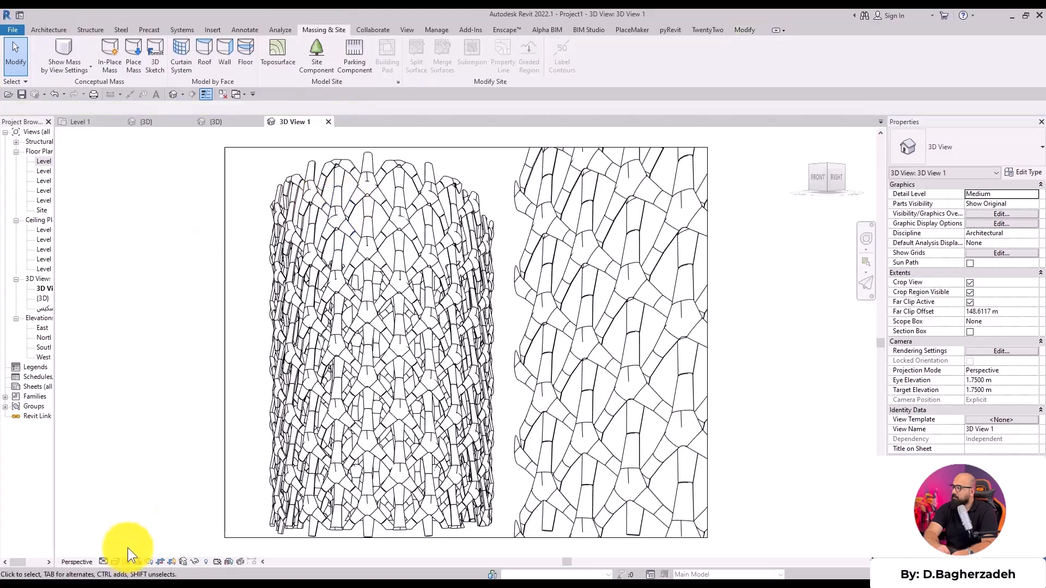
click(116, 562)
click(133, 527)
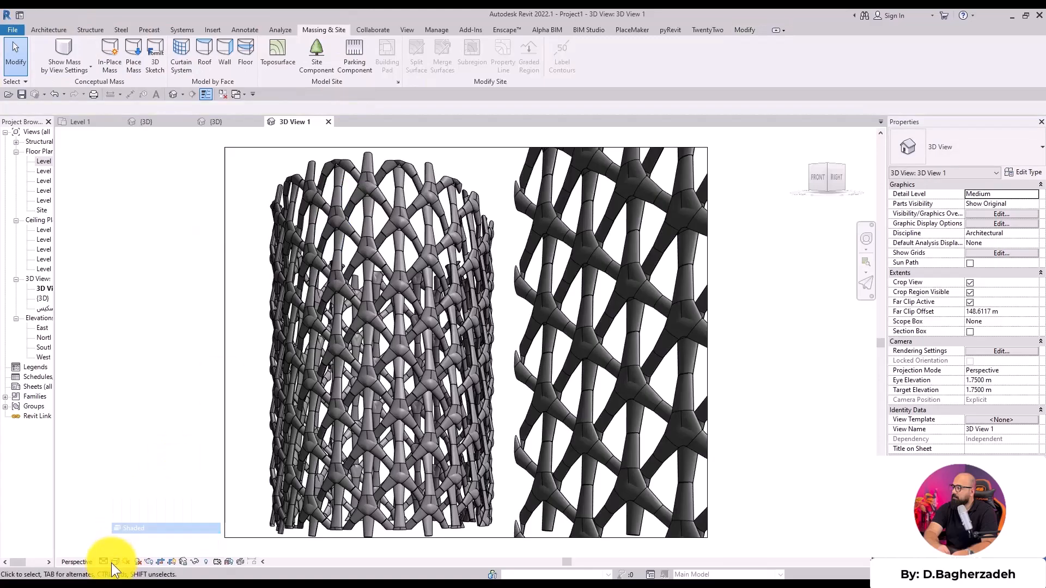
- In the camera view's graphic display options, hide edges, enable ambient shadows and use a Gradient background
click(115, 562)
click(156, 491)
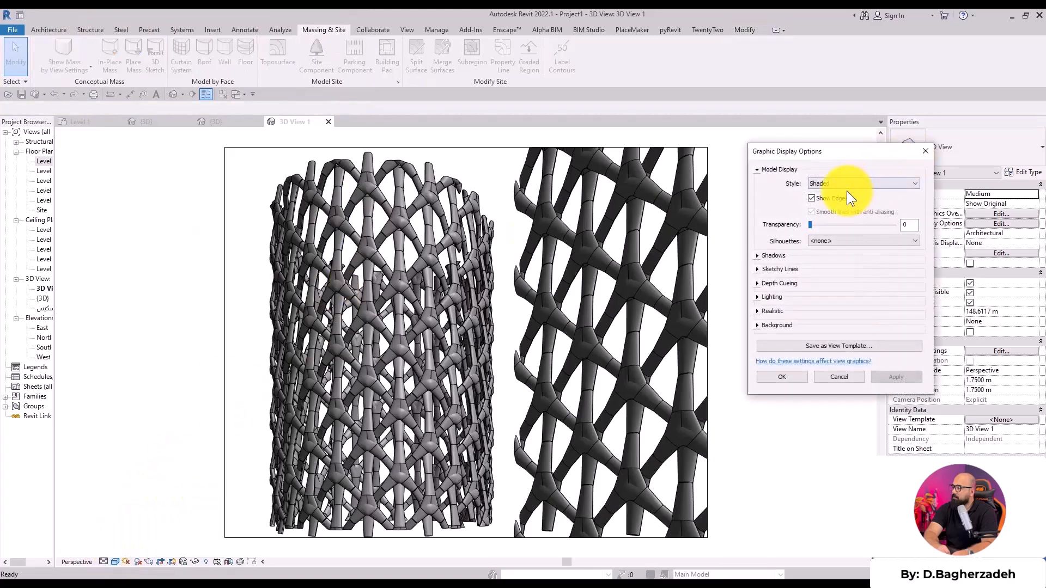
click(763, 255)
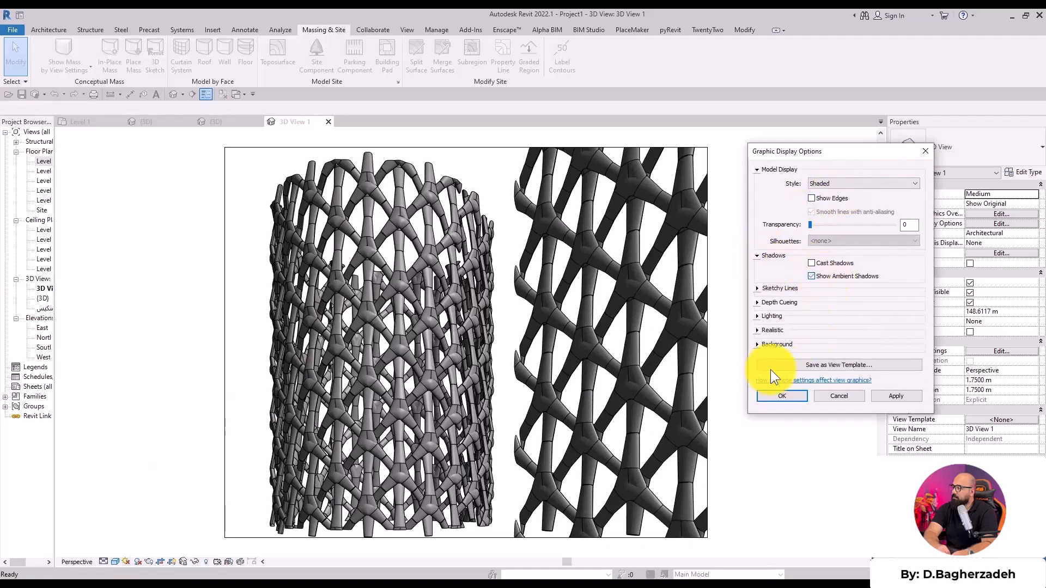
click(773, 345)
click(828, 361)
click(822, 384)
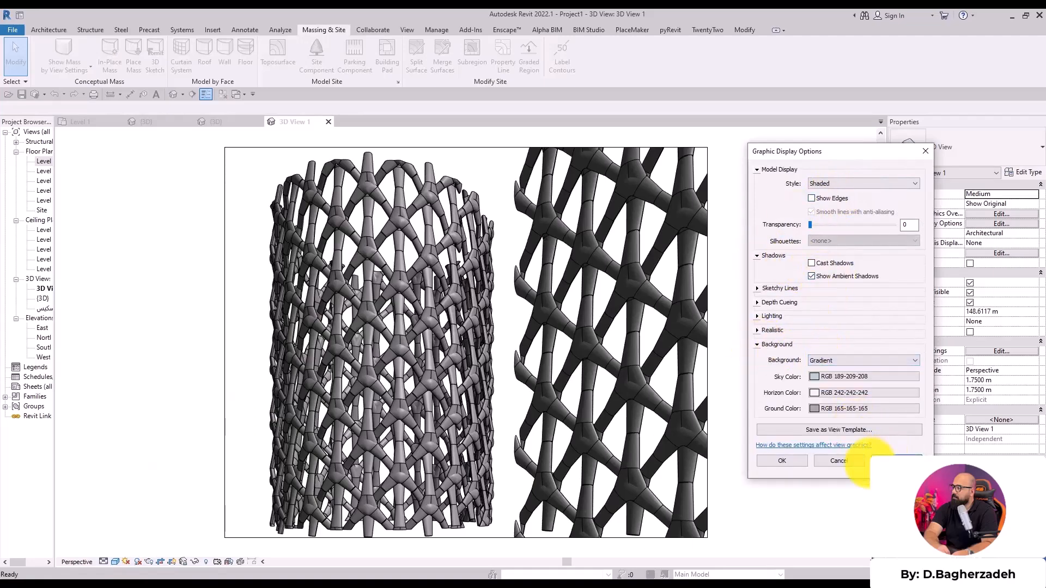
click(782, 461)
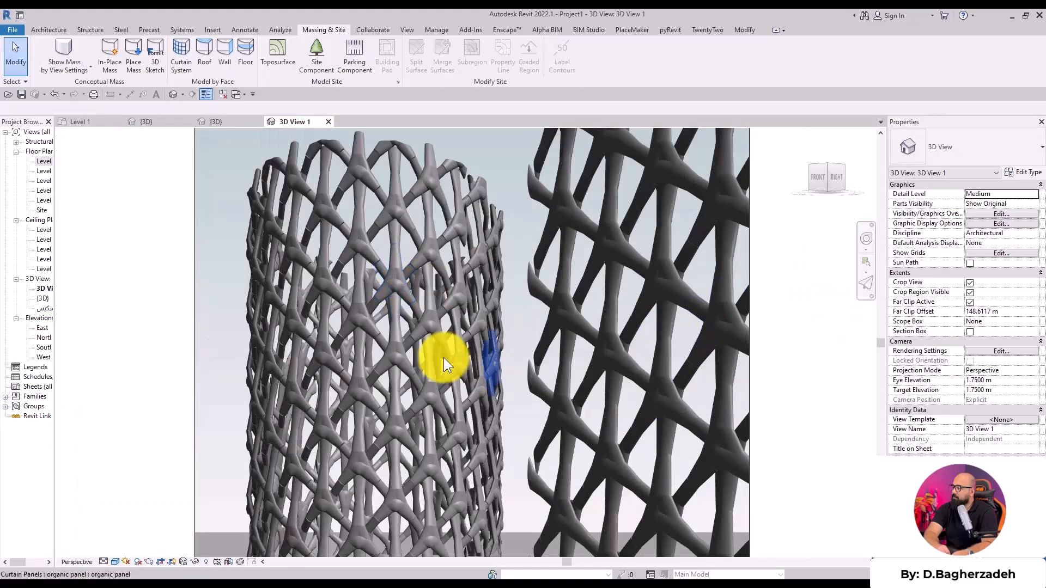
- Set the organic panel family's 3D view scale to 1:25 and review its family type parameters
click(211, 120)
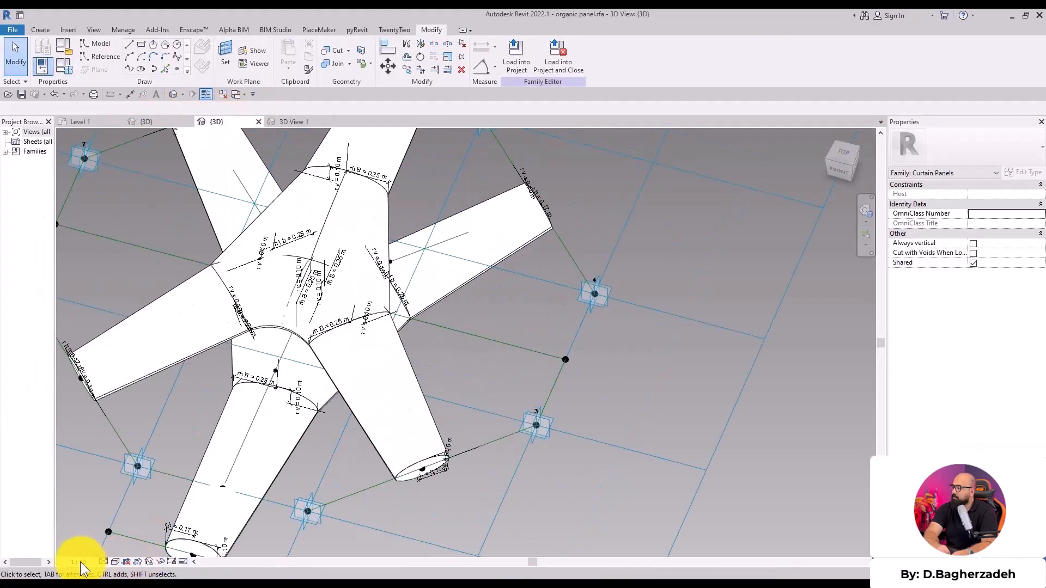
click(78, 561)
click(100, 466)
scroll(494, 264, down, 5)
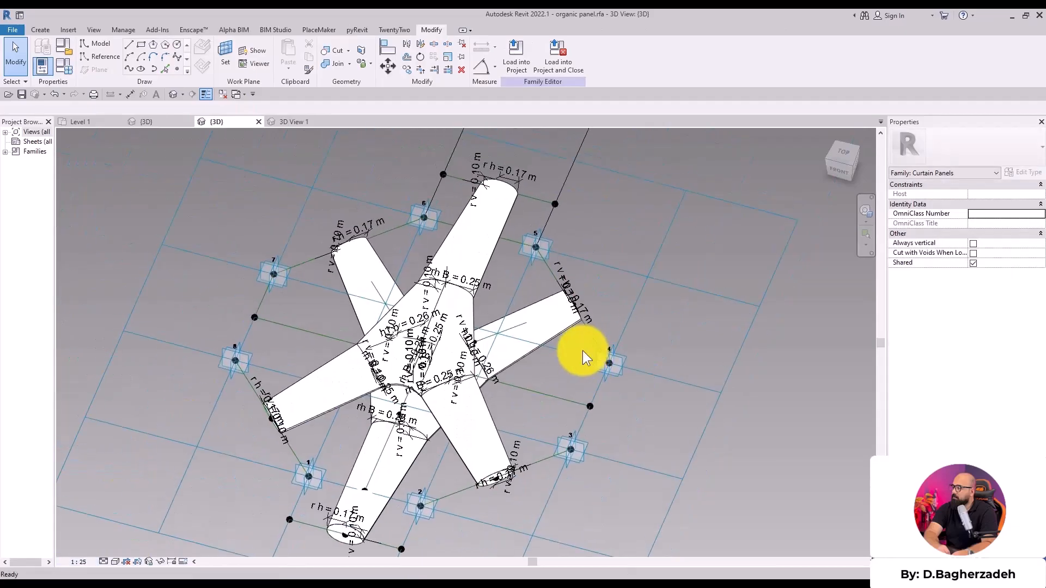
shift+middle_drag(548, 467, 514, 374)
click(42, 65)
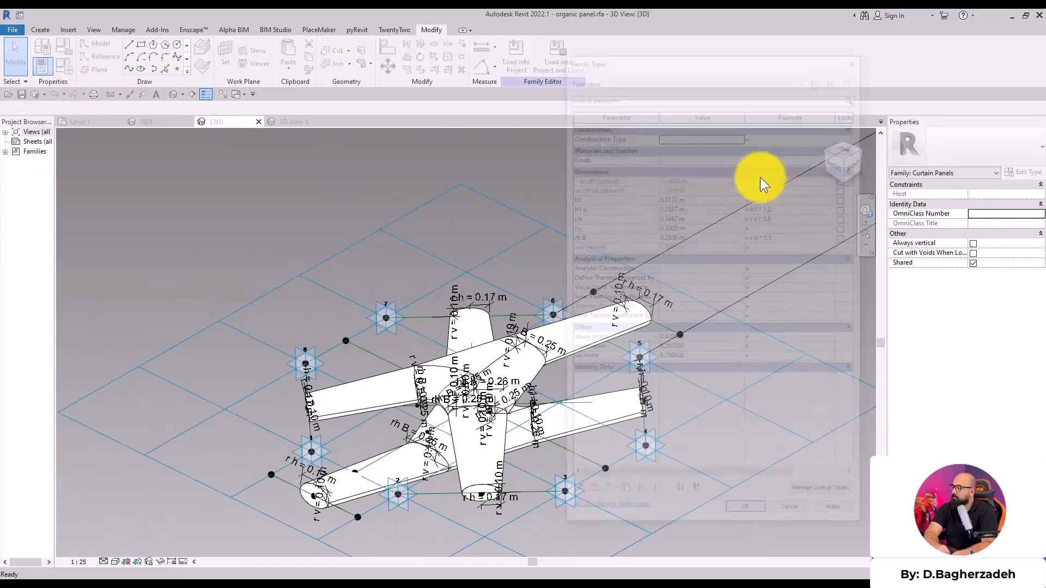
click(801, 513)
shift+middle_drag(661, 509, 659, 537)
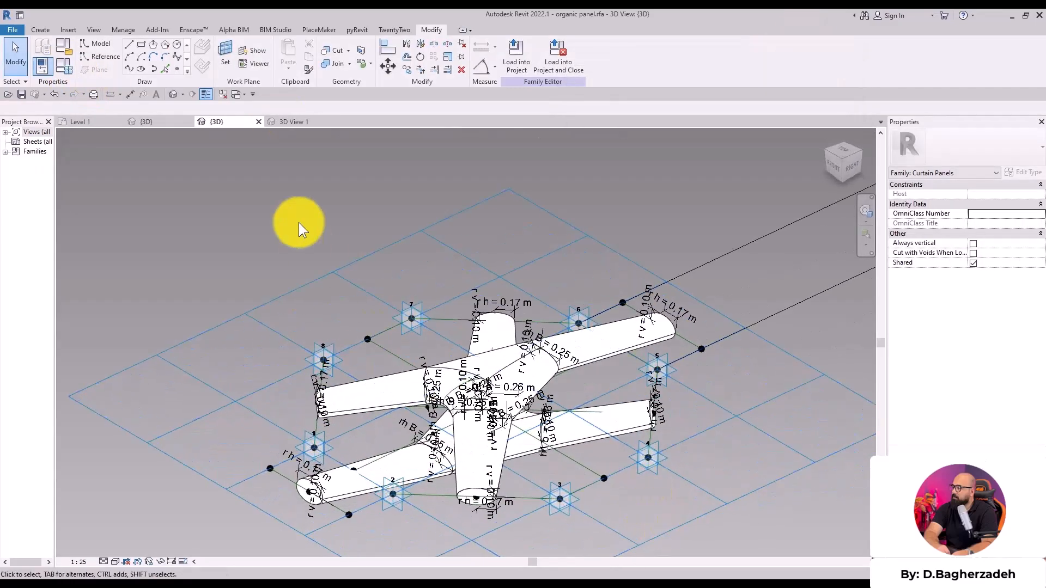
click(285, 122)
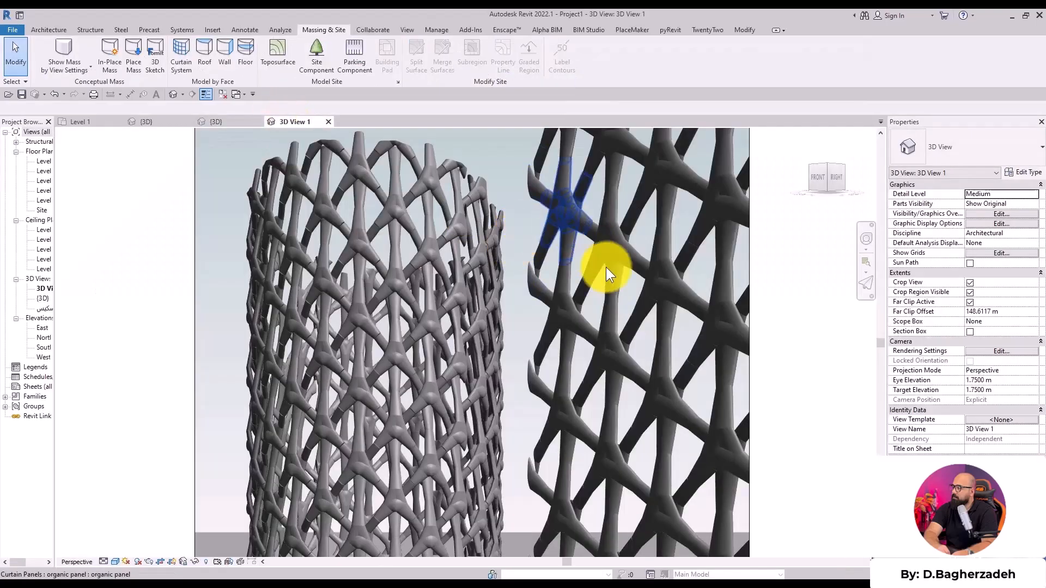
click(175, 94)
middle_drag(809, 388, 502, 384)
scroll(500, 379, up, 3)
middle_drag(693, 317, 817, 250)
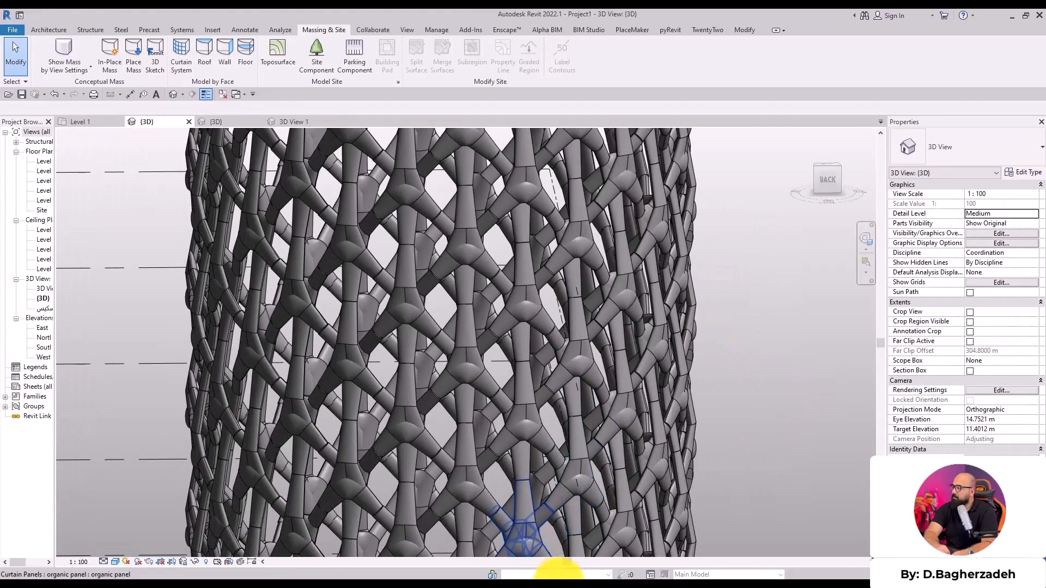
click(553, 584)
drag(636, 20, 854, 105)
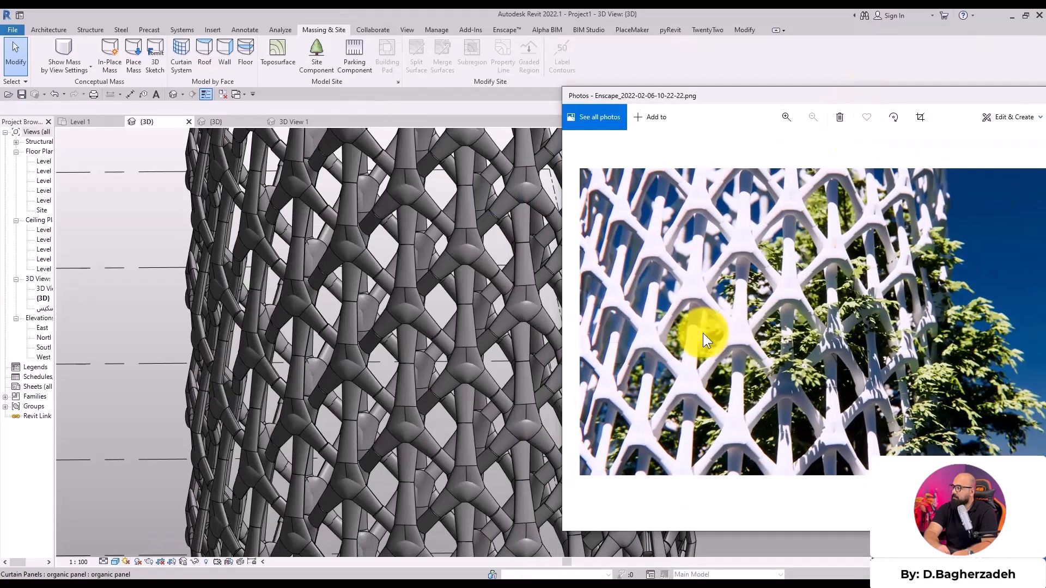